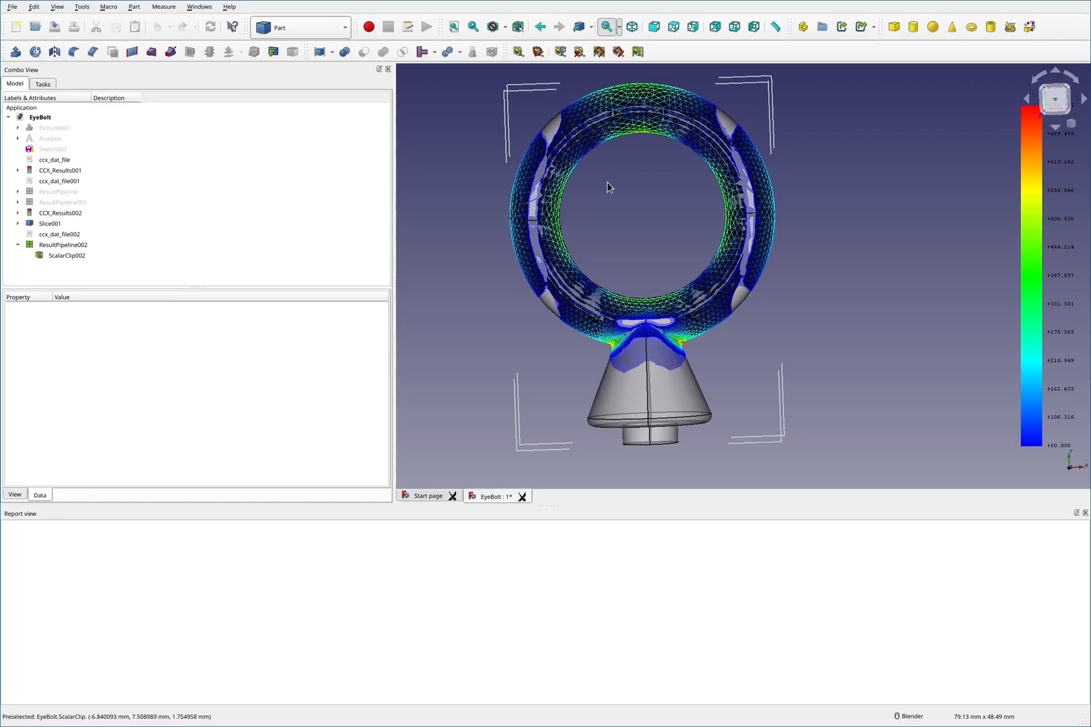
key("F2")
left_click(643, 140)
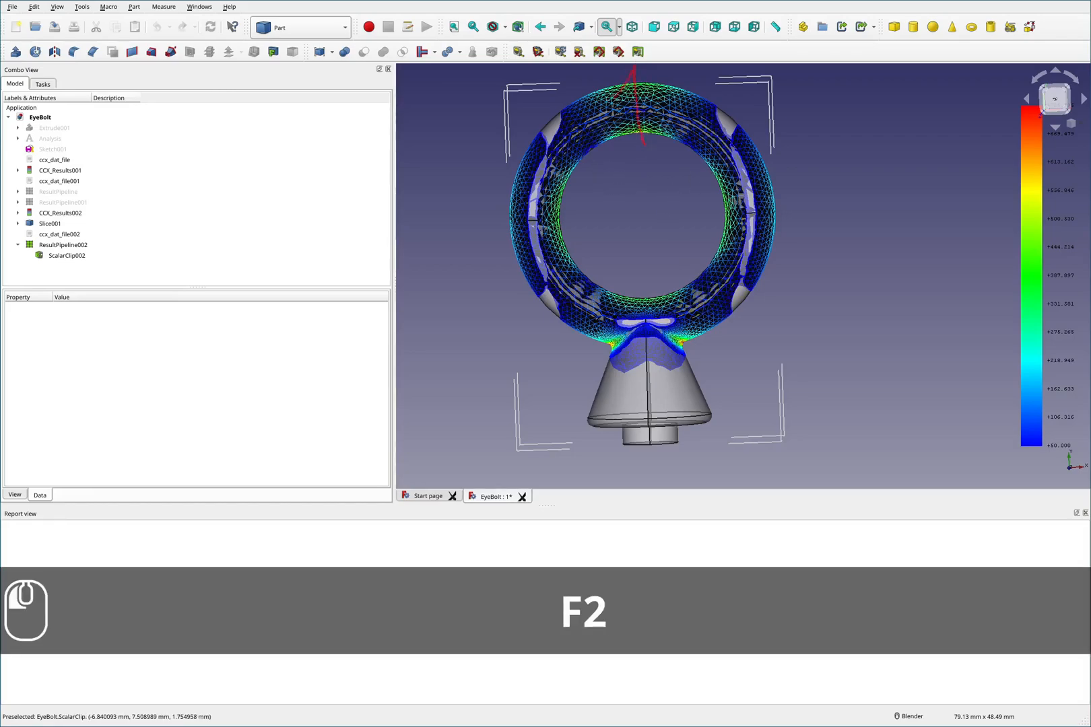
left_click_drag(618, 168, 503, 99)
mouse_move(507, 123)
left_mouse_down()
mouse_move(501, 116)
mouse_move(541, 88)
left_mouse_up()
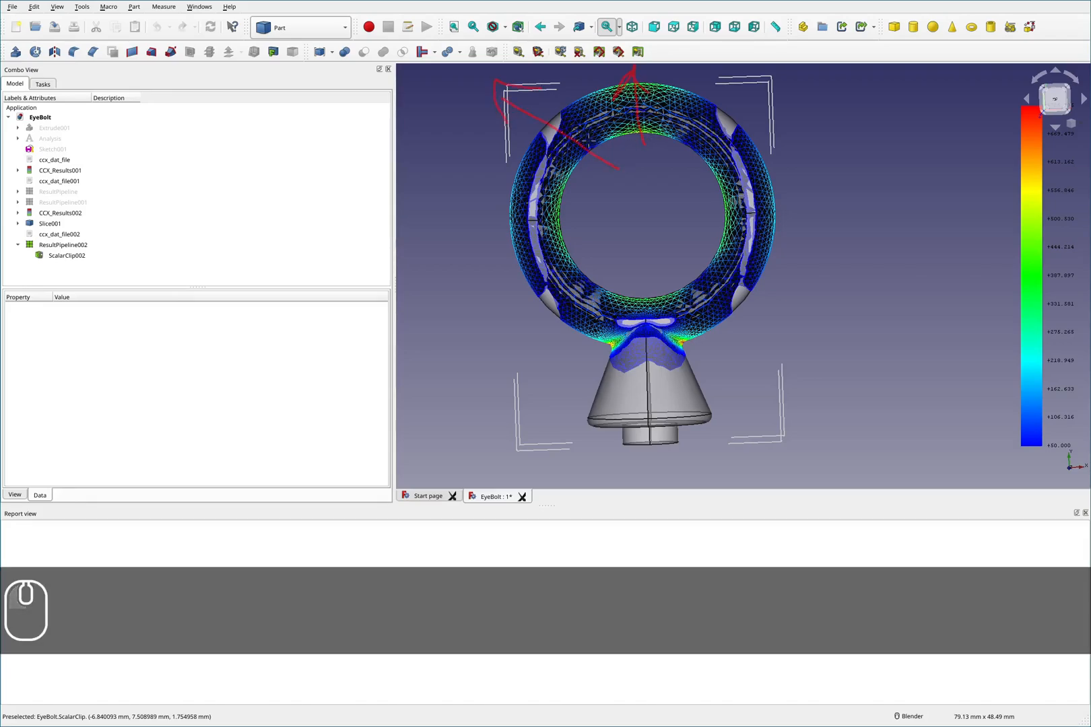
key("F2")
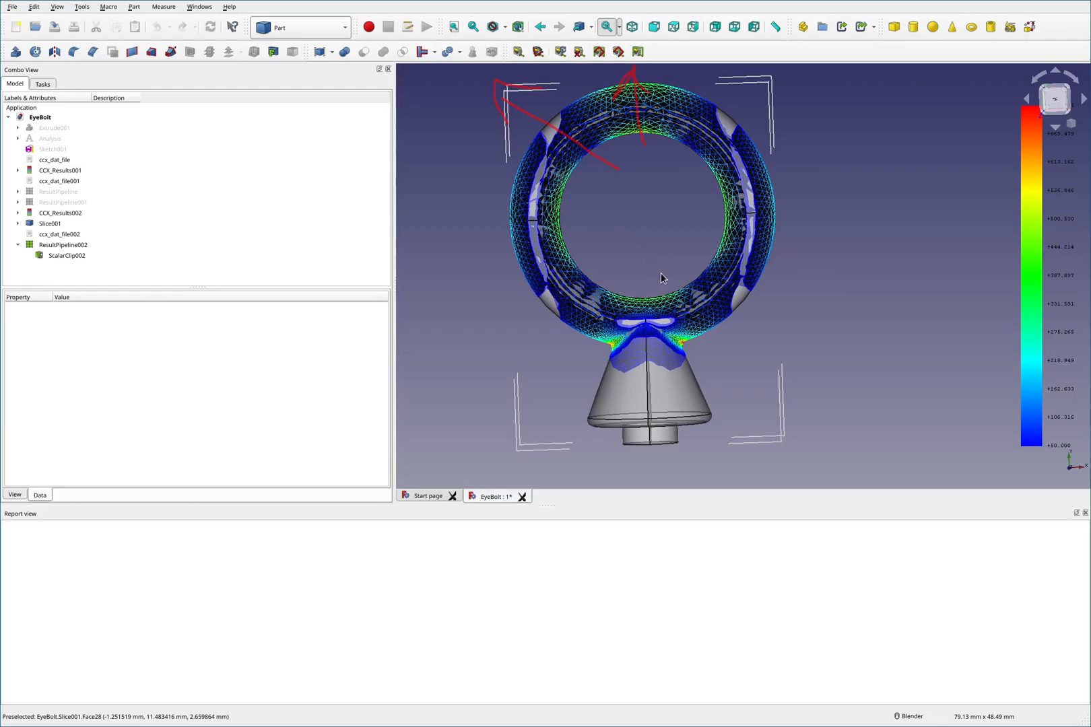
scroll(661, 273, "down", 2)
key("shift")
key("shift+F2")
key("F2")
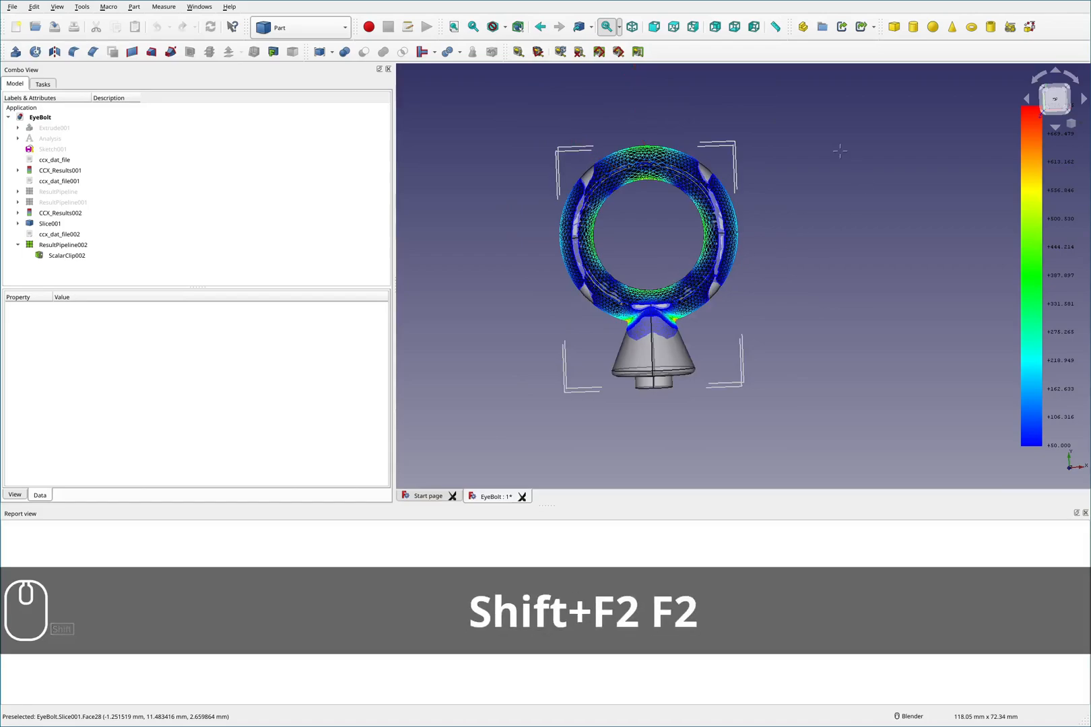
mouse_move(852, 129)
left_mouse_down()
mouse_move(809, 194)
mouse_move(889, 174)
left_mouse_up()
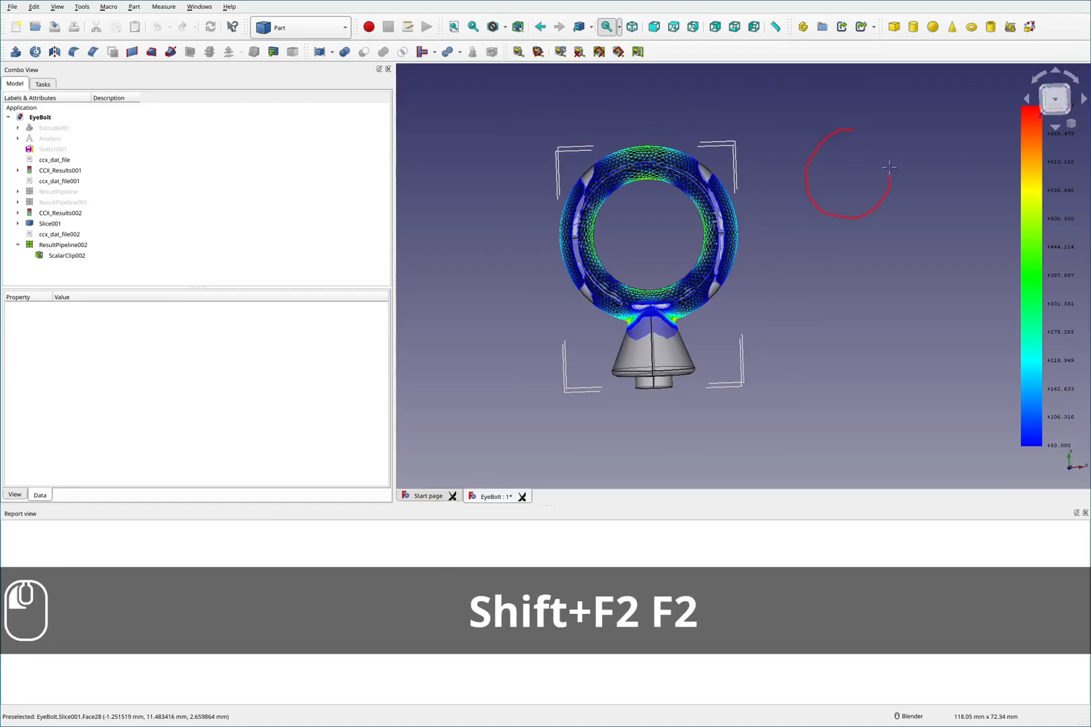
mouse_move(843, 217)
left_mouse_down()
mouse_move(839, 268)
mouse_move(811, 268)
mouse_move(871, 267)
mouse_move(825, 263)
mouse_move(838, 264)
left_mouse_up()
left_click_drag(831, 280, 850, 264)
left_click_drag(845, 280, 875, 265)
mouse_move(854, 155)
left_mouse_down()
mouse_move(857, 95)
mouse_move(866, 124)
mouse_move(813, 113)
left_mouse_up()
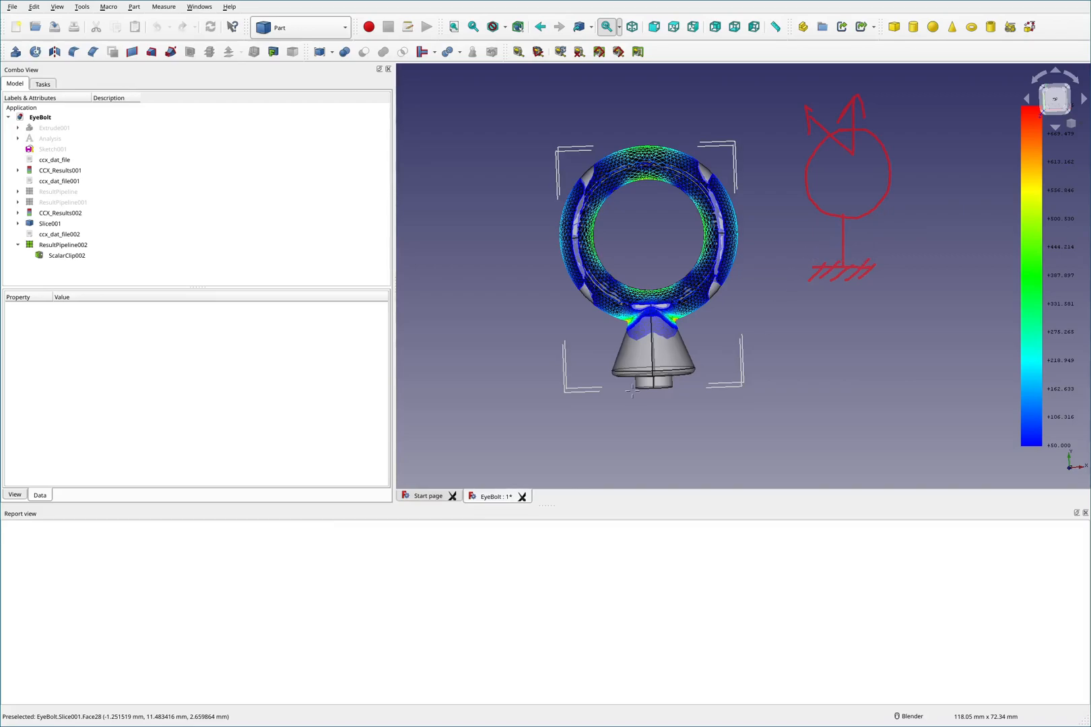
mouse_move(536, 384)
left_mouse_down()
mouse_move(792, 368)
mouse_move(603, 372)
mouse_move(707, 367)
left_mouse_up()
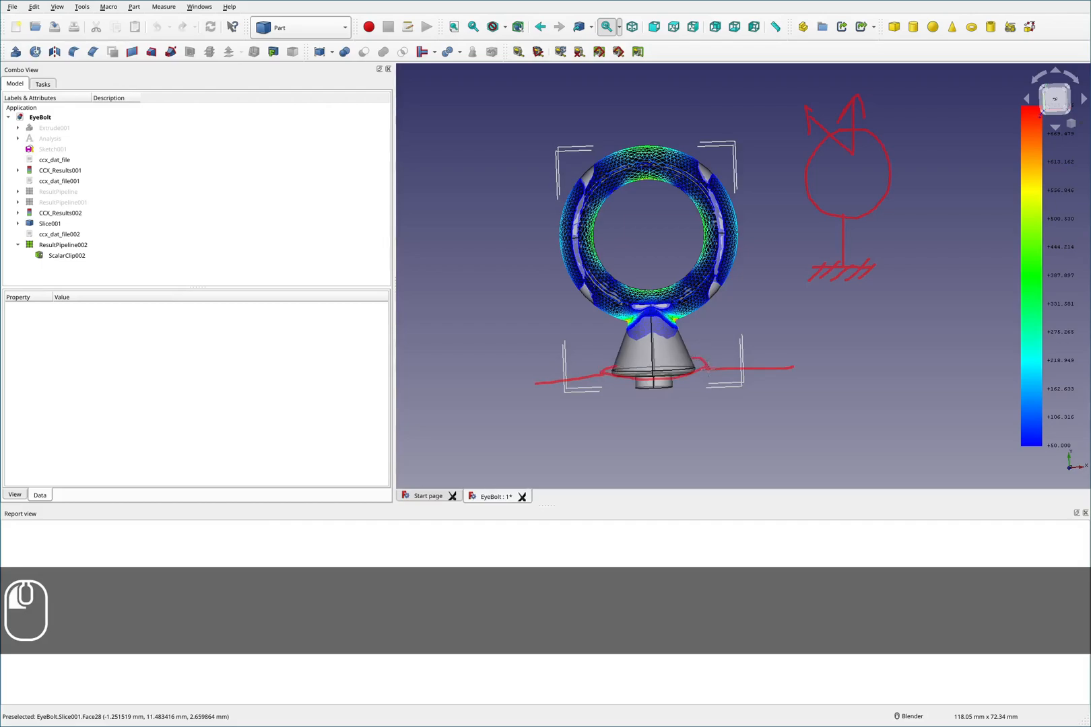
mouse_move(537, 382)
left_mouse_down()
mouse_move(537, 404)
mouse_move(745, 393)
mouse_move(788, 388)
mouse_move(792, 369)
left_mouse_up()
mouse_move(638, 385)
left_mouse_down()
mouse_move(639, 429)
mouse_move(670, 432)
left_mouse_up()
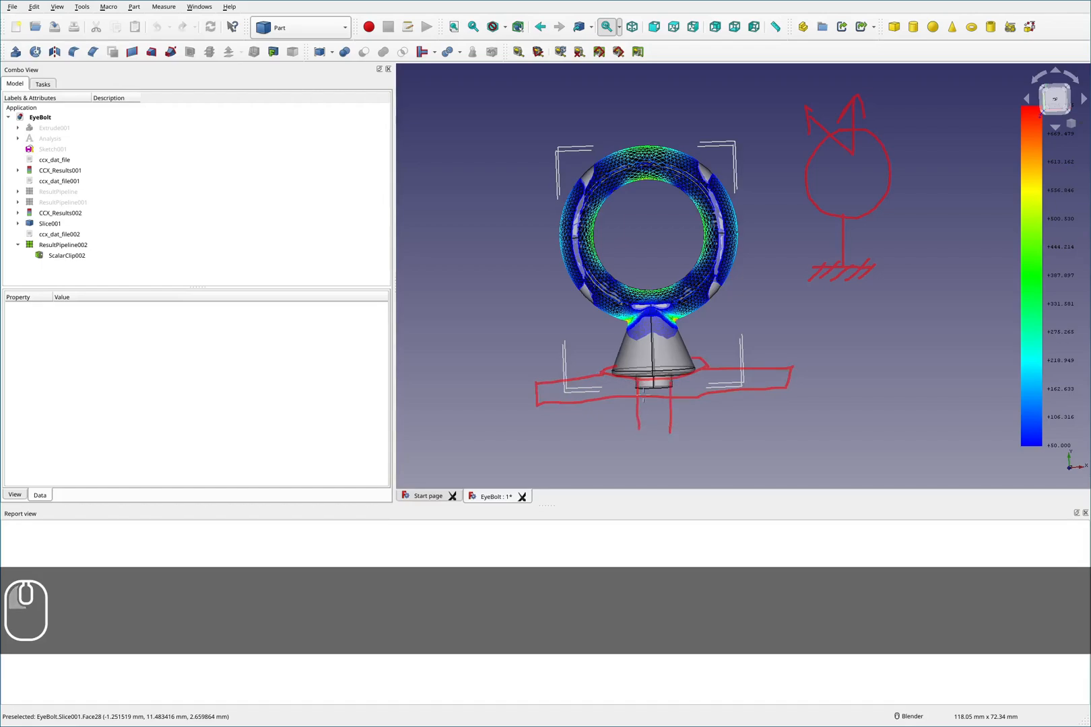
mouse_move(643, 384)
left_mouse_down("shift")
mouse_move(682, 410)
mouse_move(655, 429)
mouse_move(653, 471)
mouse_move(667, 447)
left_mouse_up("shift")
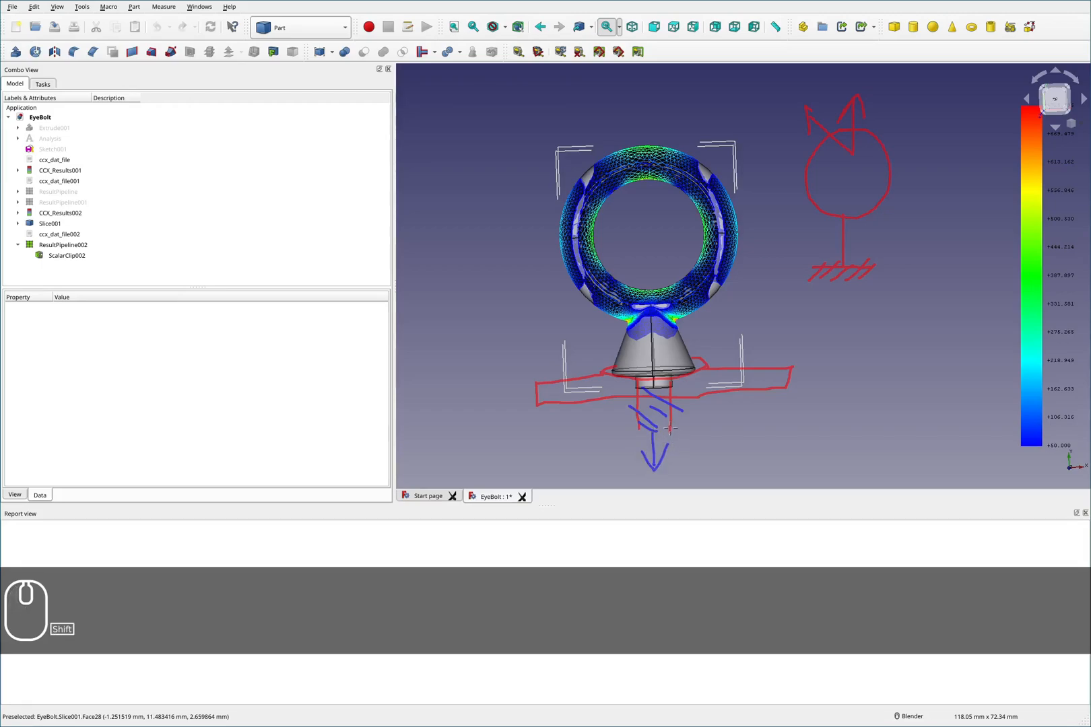
mouse_move(681, 371)
left_mouse_down("shift")
mouse_move(687, 413)
mouse_move(699, 402)
left_mouse_up("shift")
mouse_move(625, 384)
left_mouse_down("shift")
mouse_move(618, 413)
mouse_move(637, 415)
left_mouse_up("shift")
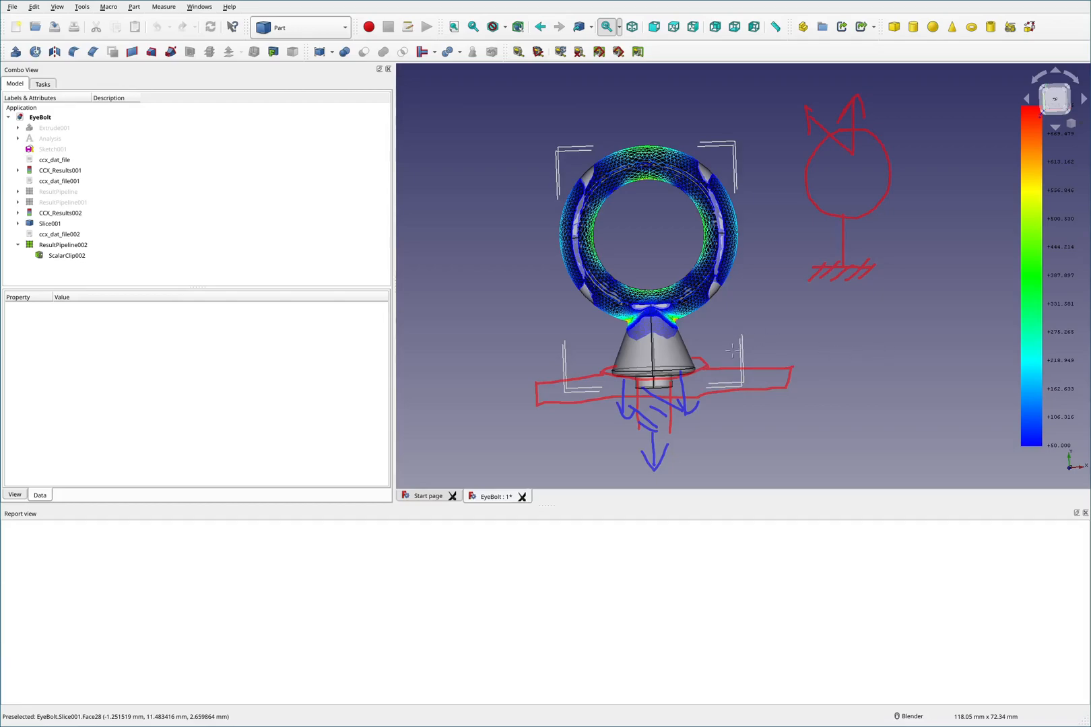
mouse_move(735, 340)
left_mouse_down("shift")
mouse_move(713, 365)
mouse_move(727, 377)
left_mouse_up("shift")
mouse_move(815, 350)
left_mouse_down("shift")
mouse_move(931, 357)
mouse_move(954, 344)
left_mouse_up("shift")
mouse_move(876, 330)
left_mouse_down("shift")
mouse_move(898, 357)
mouse_move(914, 296)
mouse_move(881, 380)
mouse_move(903, 393)
mouse_move(914, 381)
left_mouse_up("shift")
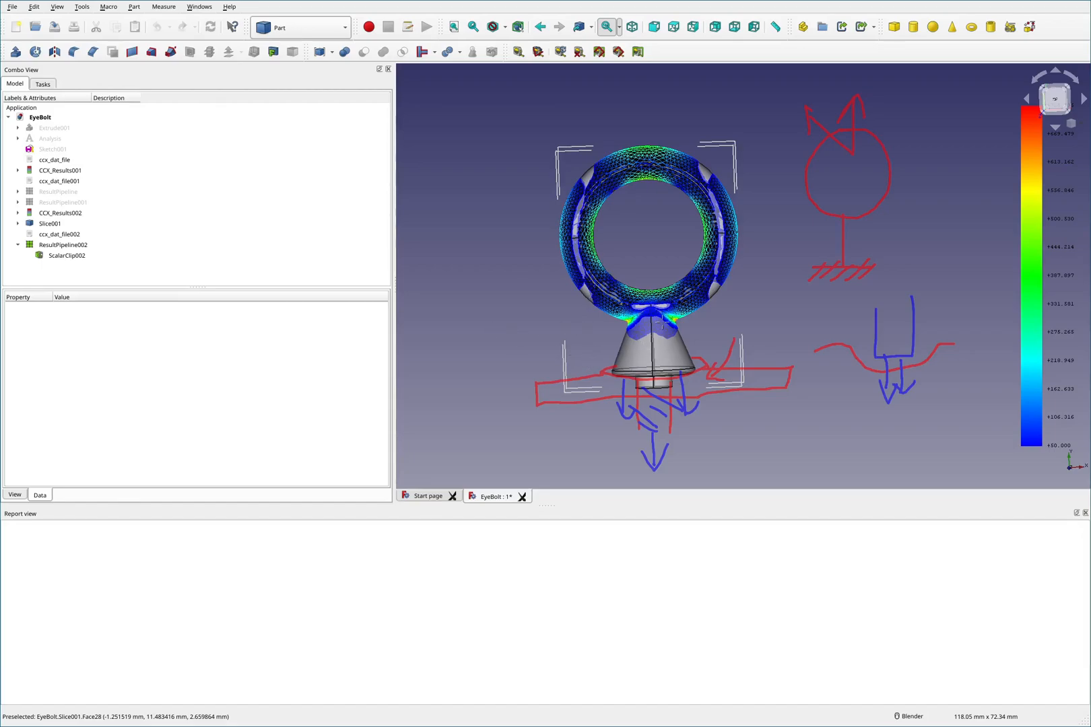
mouse_move(686, 318)
left_mouse_down()
mouse_move(642, 320)
mouse_move(706, 360)
mouse_move(670, 320)
left_mouse_up()
key("shift")
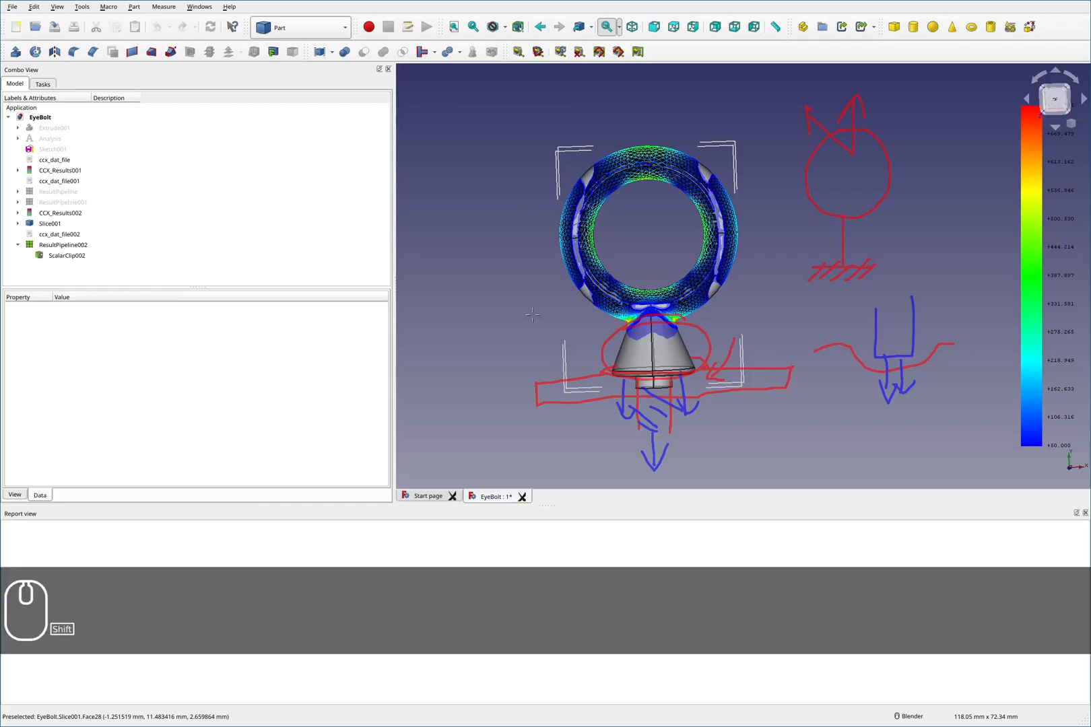
key("shift+F2")
key("F2")
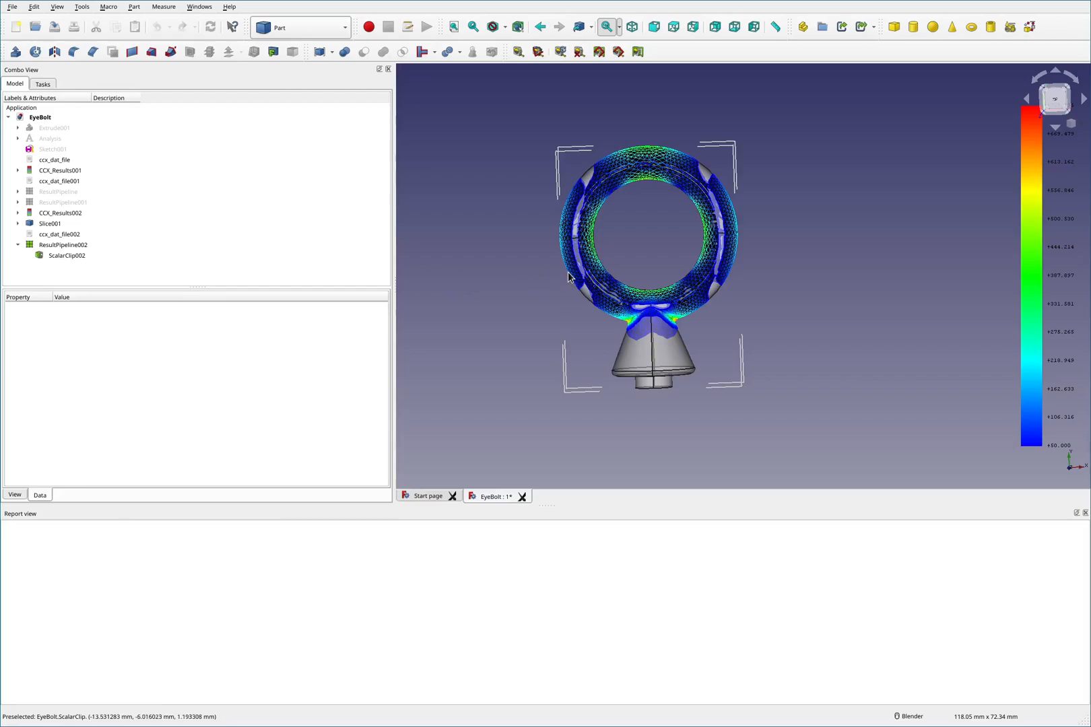
key("F2")
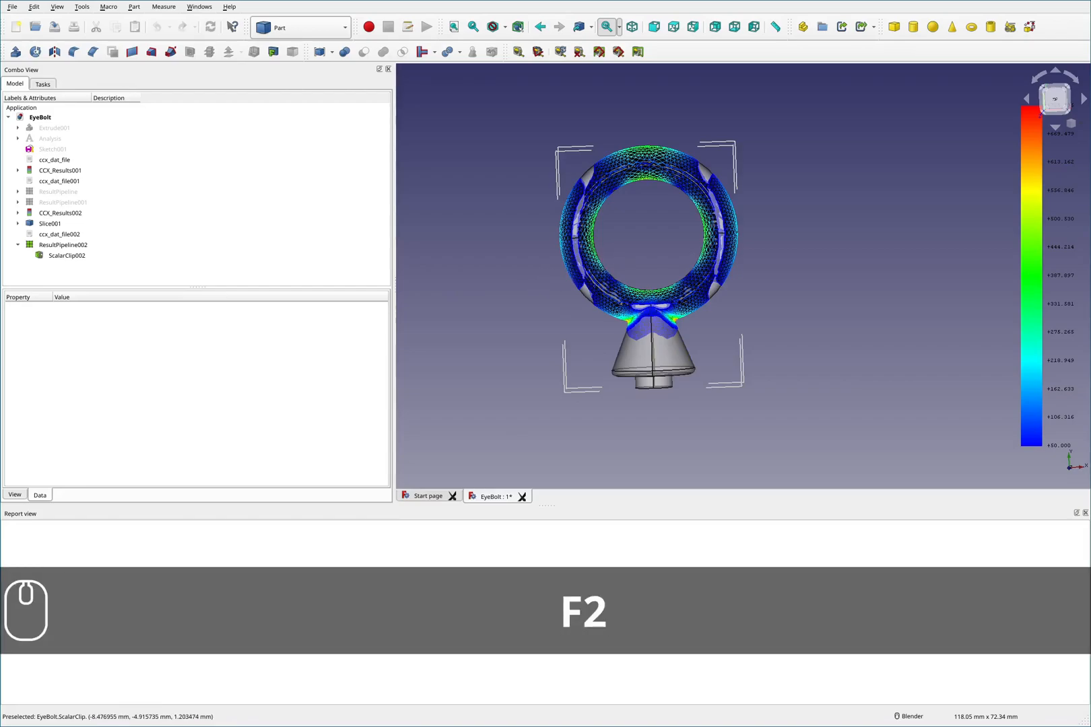
mouse_move(746, 216)
left_mouse_down()
mouse_move(559, 135)
mouse_move(623, 364)
mouse_move(758, 290)
mouse_move(750, 195)
left_mouse_up()
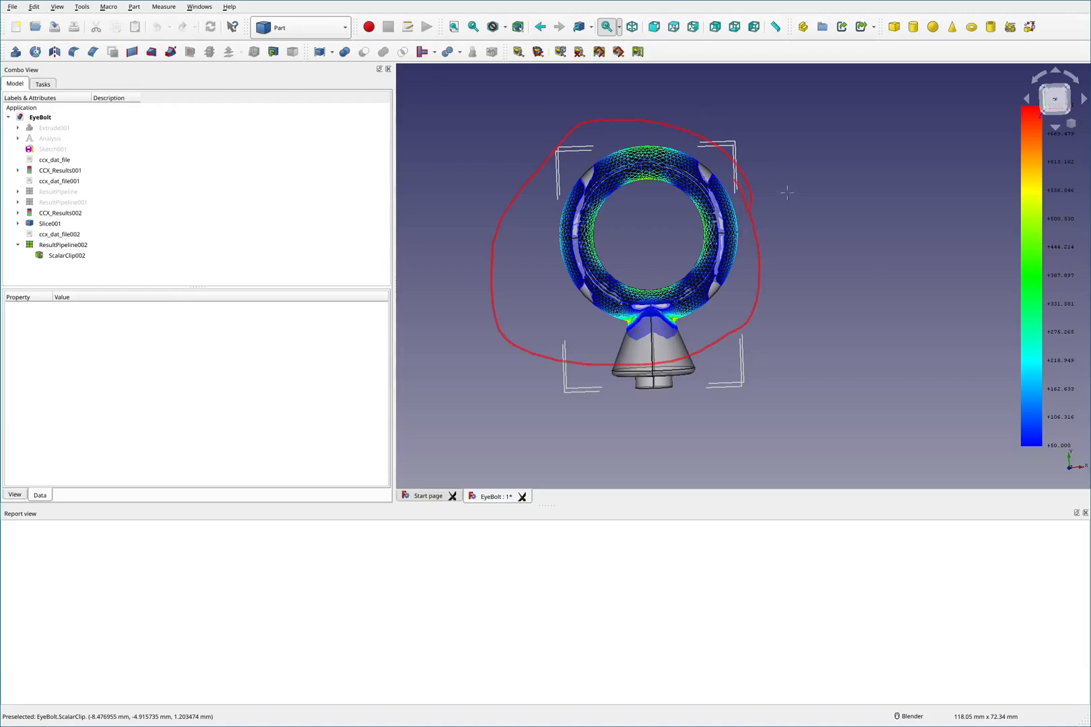
key("shift+F2")
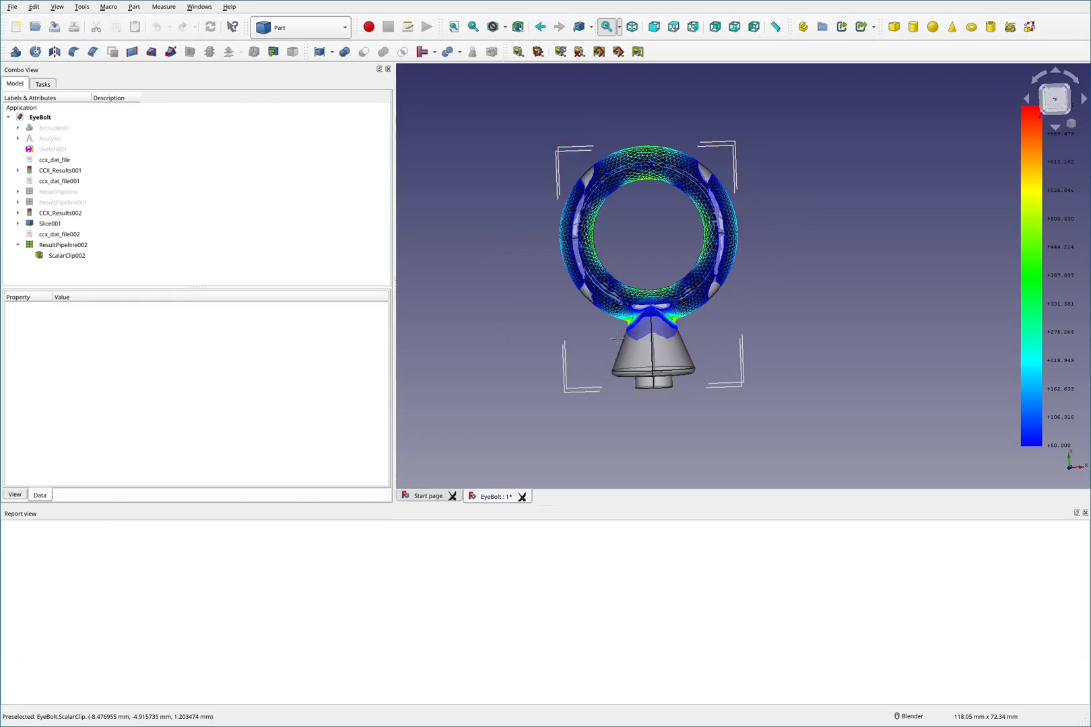
left_click_drag(610, 341, 638, 345)
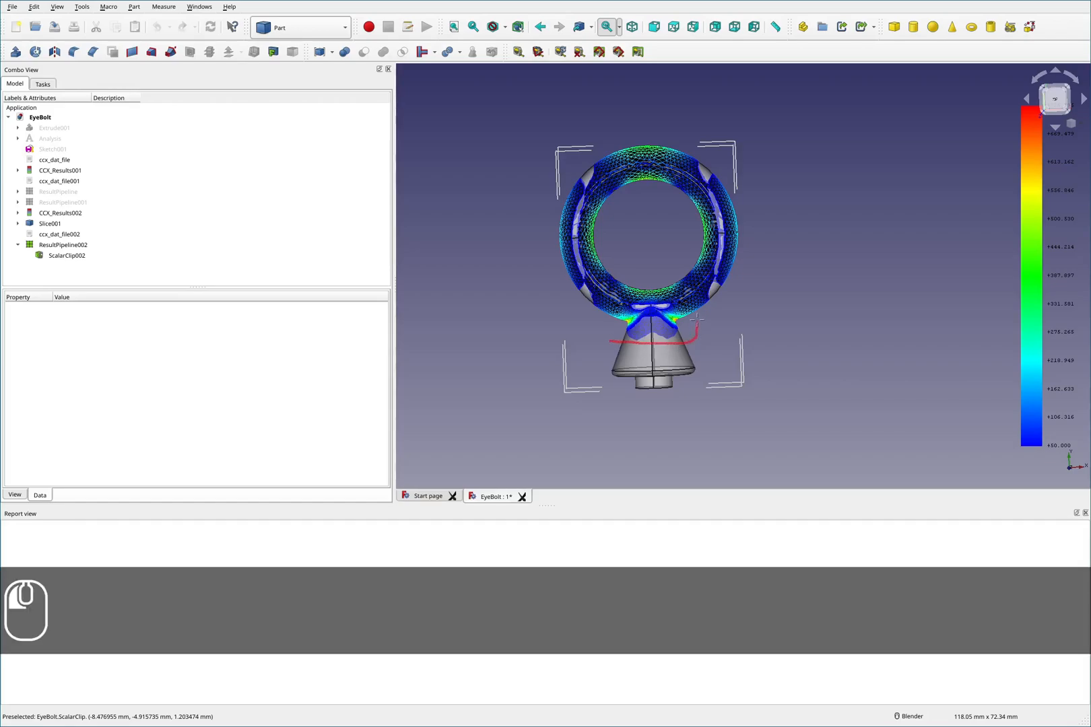
mouse_move(644, 278)
left_mouse_down()
mouse_move(595, 355)
mouse_move(630, 378)
mouse_move(714, 362)
mouse_move(596, 347)
mouse_move(616, 360)
mouse_move(643, 352)
mouse_move(726, 373)
left_mouse_up()
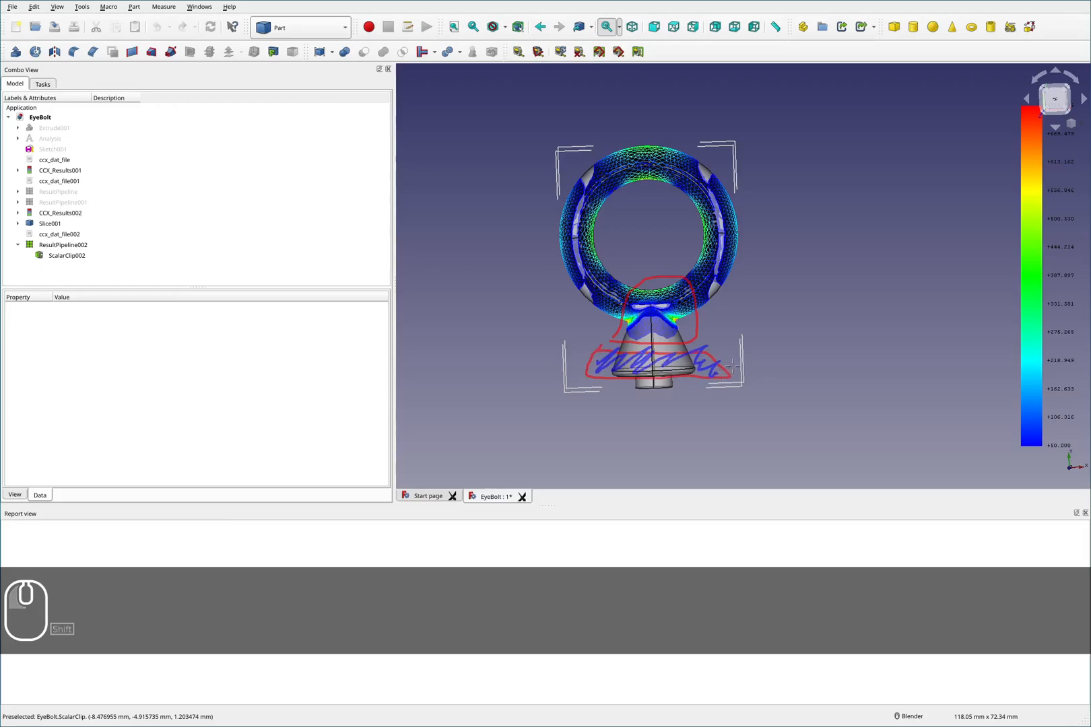
key("shift+F2")
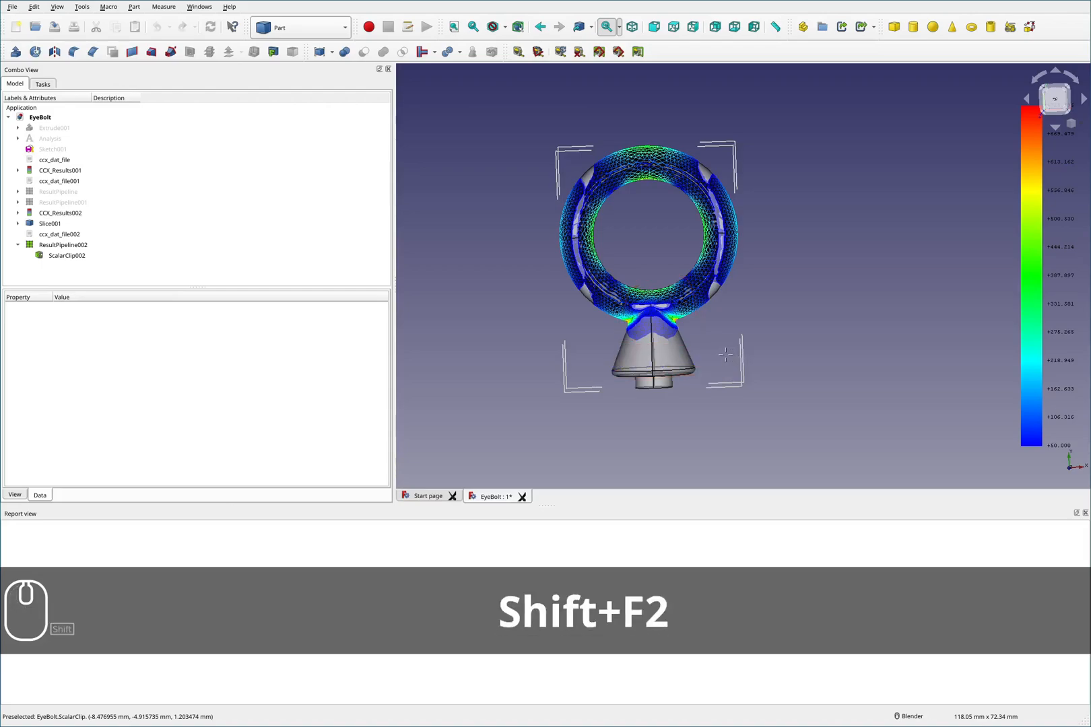
left_click_drag(707, 348, 601, 362)
mouse_move(690, 380)
left_mouse_down()
mouse_move(711, 351)
mouse_move(674, 344)
left_mouse_up()
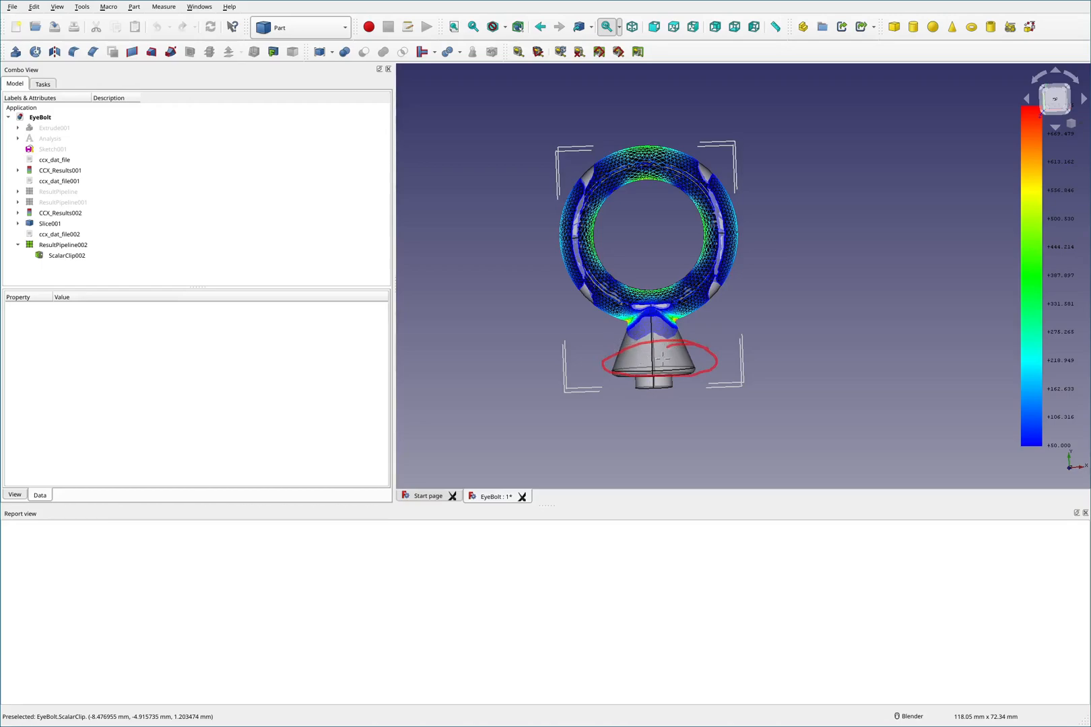
mouse_move(714, 315)
left_mouse_down()
mouse_move(678, 272)
mouse_move(624, 289)
mouse_move(615, 332)
mouse_move(704, 317)
mouse_move(648, 273)
mouse_move(654, 327)
left_mouse_up()
mouse_move(673, 281)
left_mouse_down()
mouse_move(641, 309)
mouse_move(656, 300)
mouse_move(657, 313)
left_mouse_up()
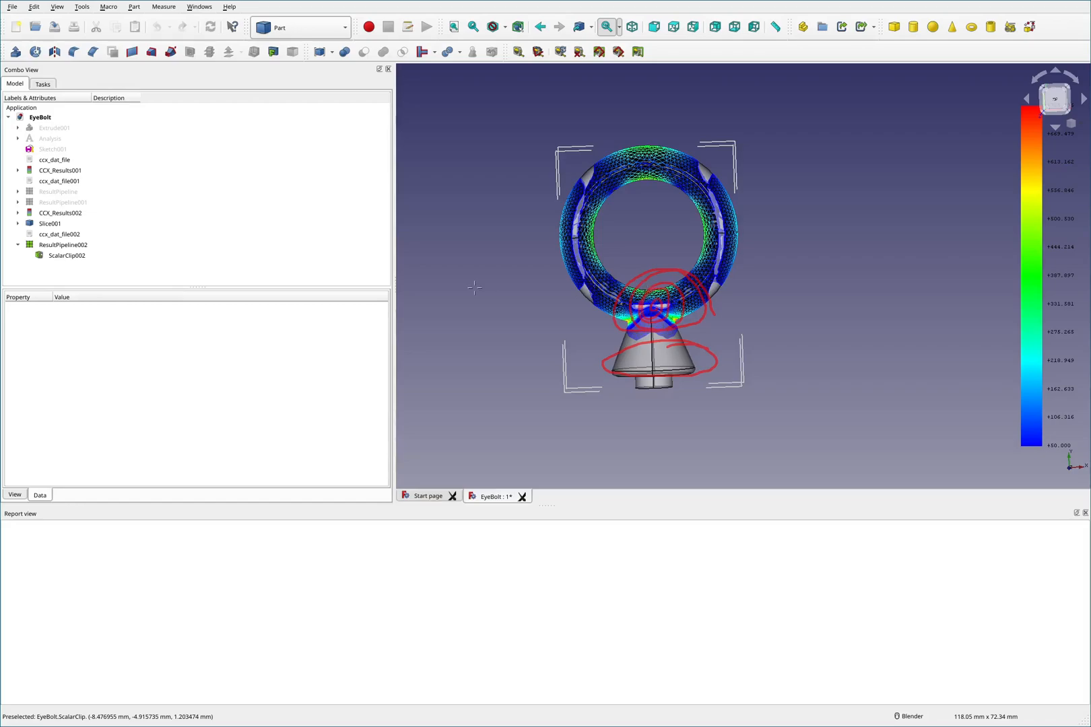
key("shift+F2")
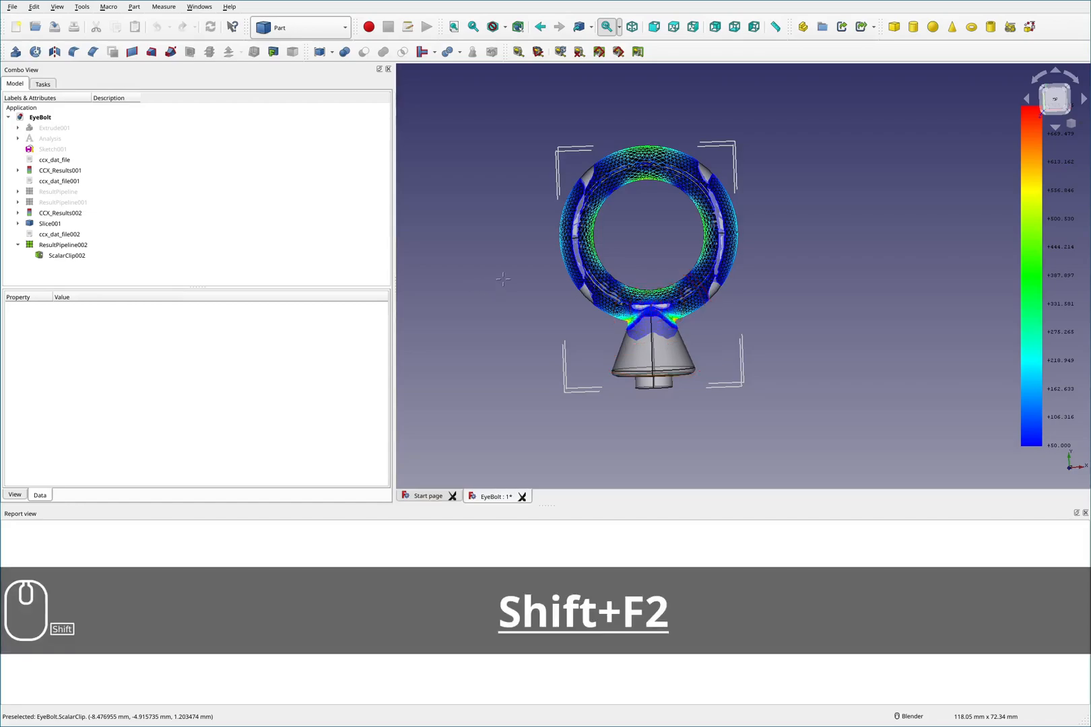
key("F2")
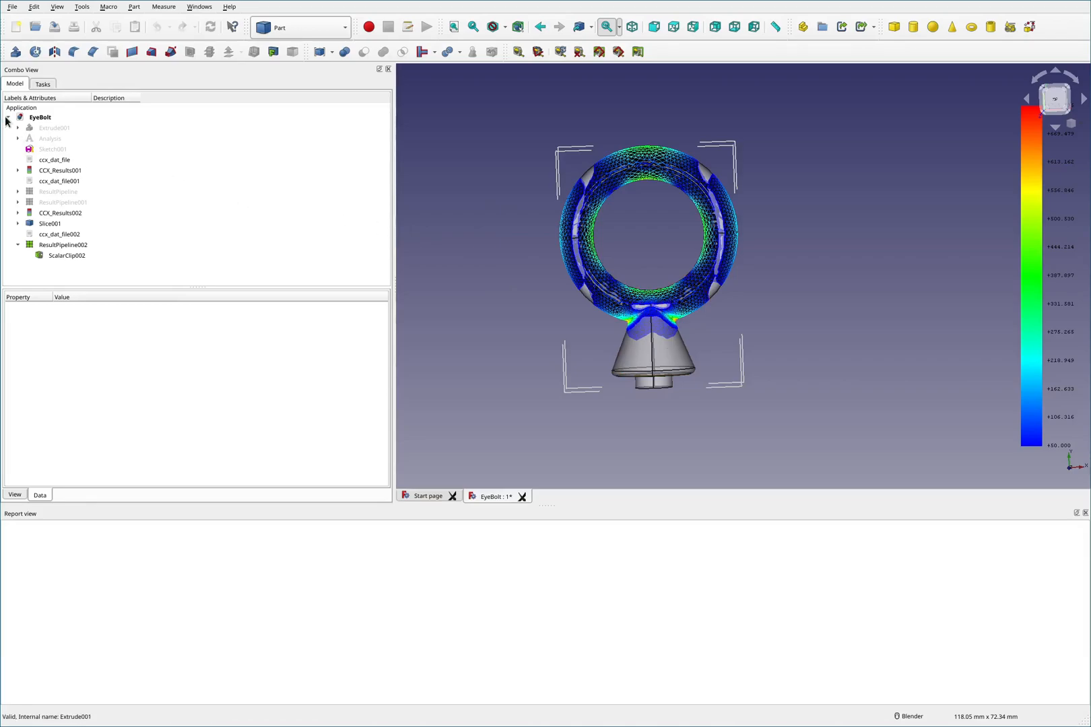
- Create a new document and copy Slice001 from the EyeBolt model into it
left_click(13, 7)
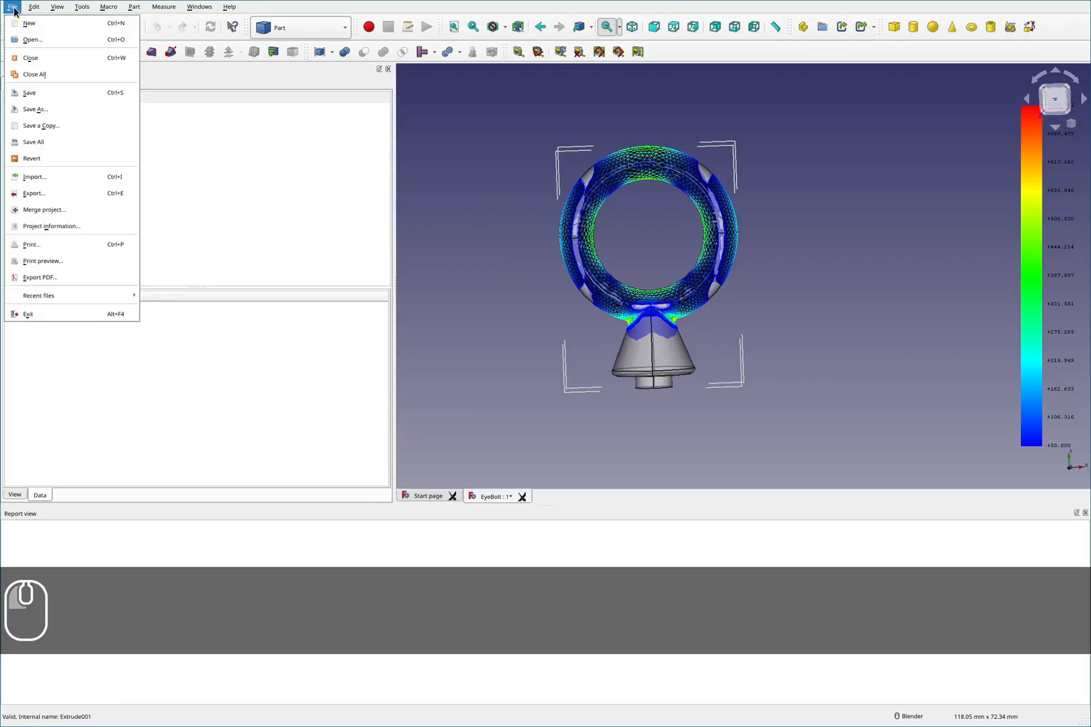
left_click(27, 22)
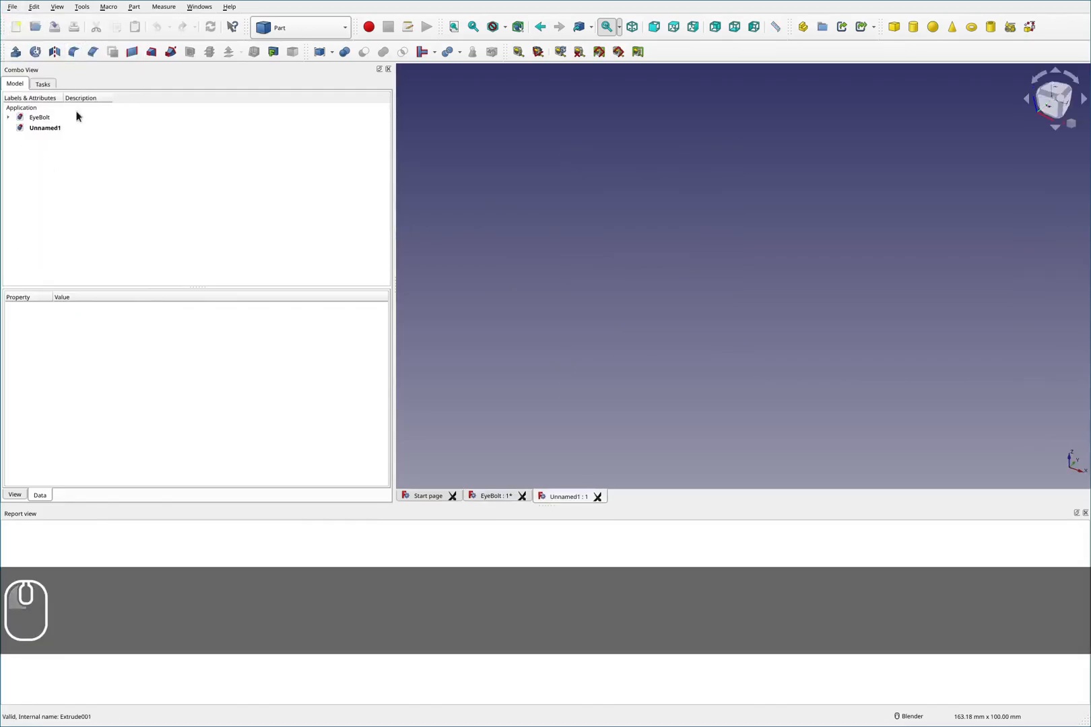
left_click(7, 117)
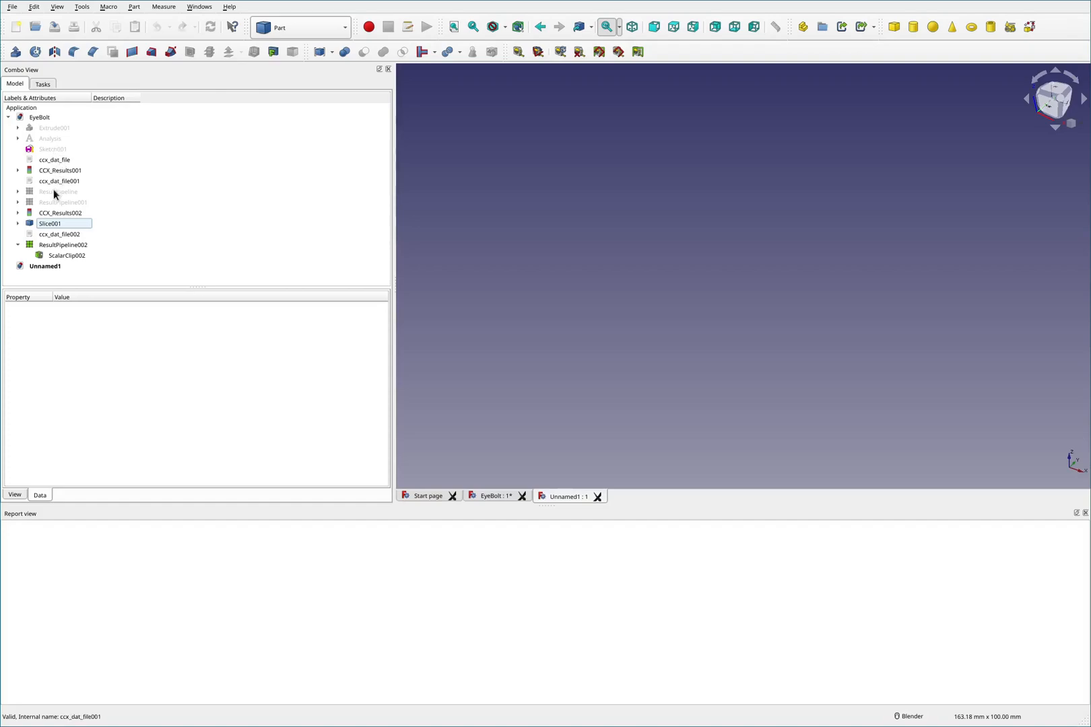
left_click(51, 225)
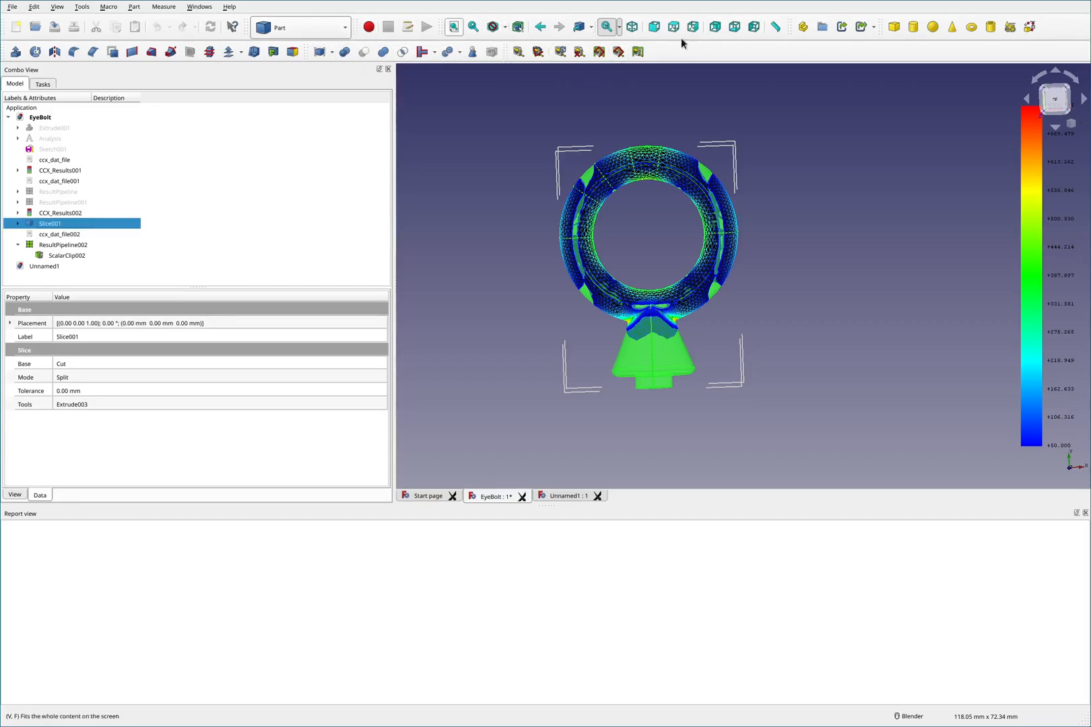
left_click(842, 26)
left_click_drag(54, 269, 46, 278)
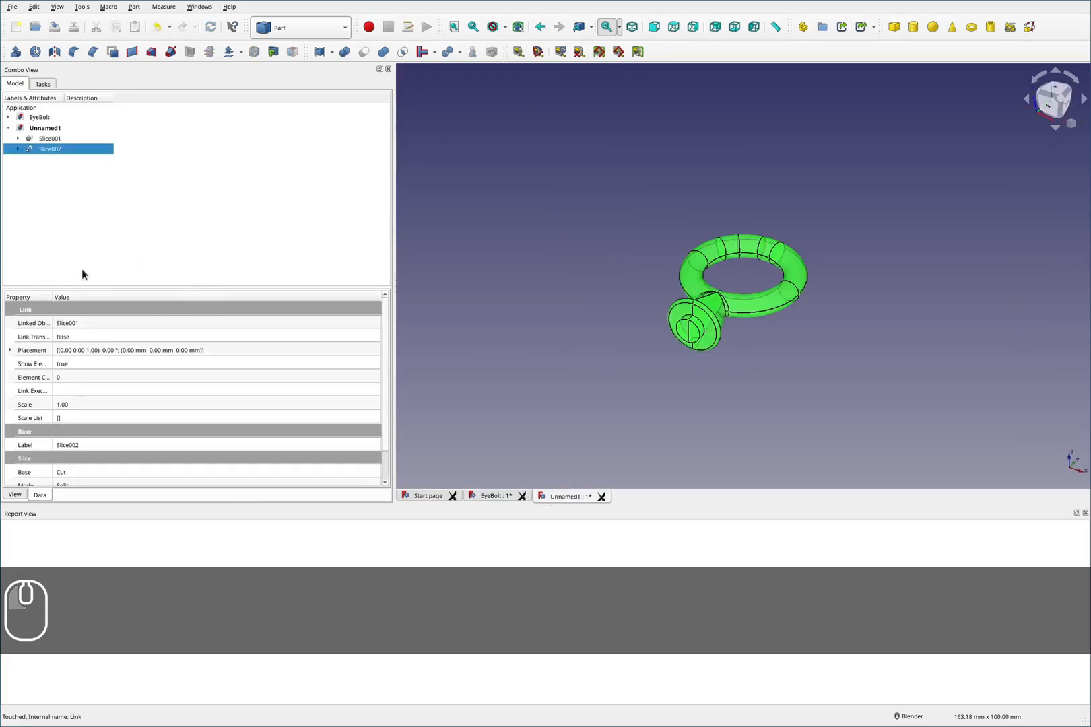
- Try to delete Slice001 from the new Unnamed1 document
left_click(49, 139)
left_click(51, 149)
left_click(637, 244)
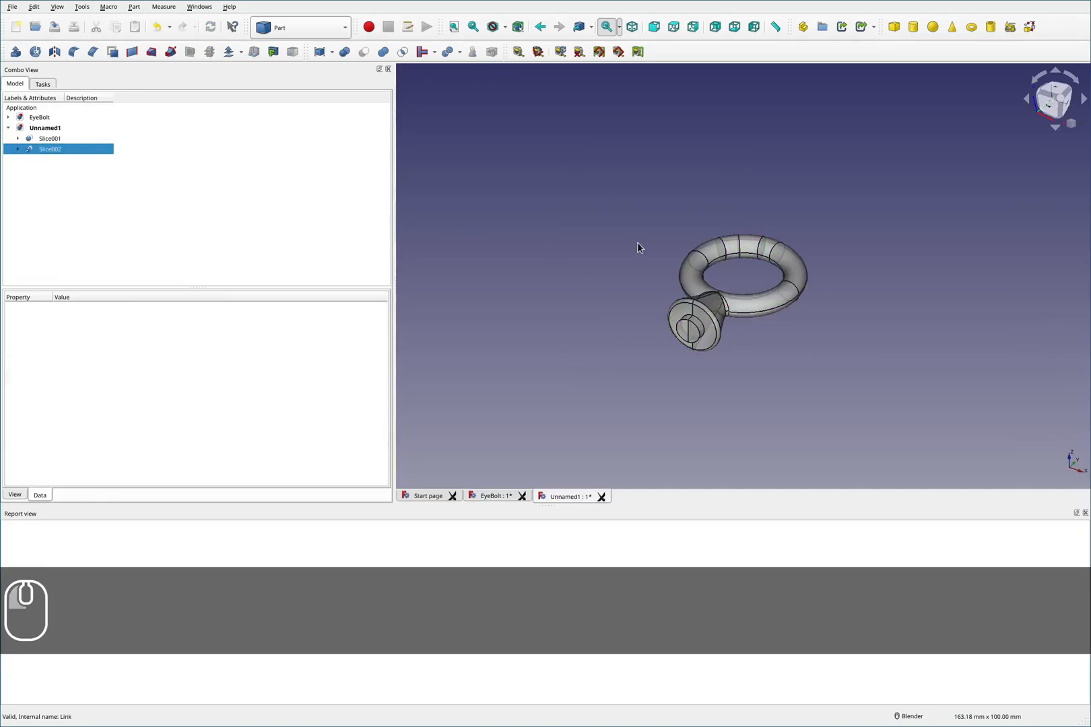
scroll(736, 262, "up", 2)
middle_click_drag(722, 250, 738, 301)
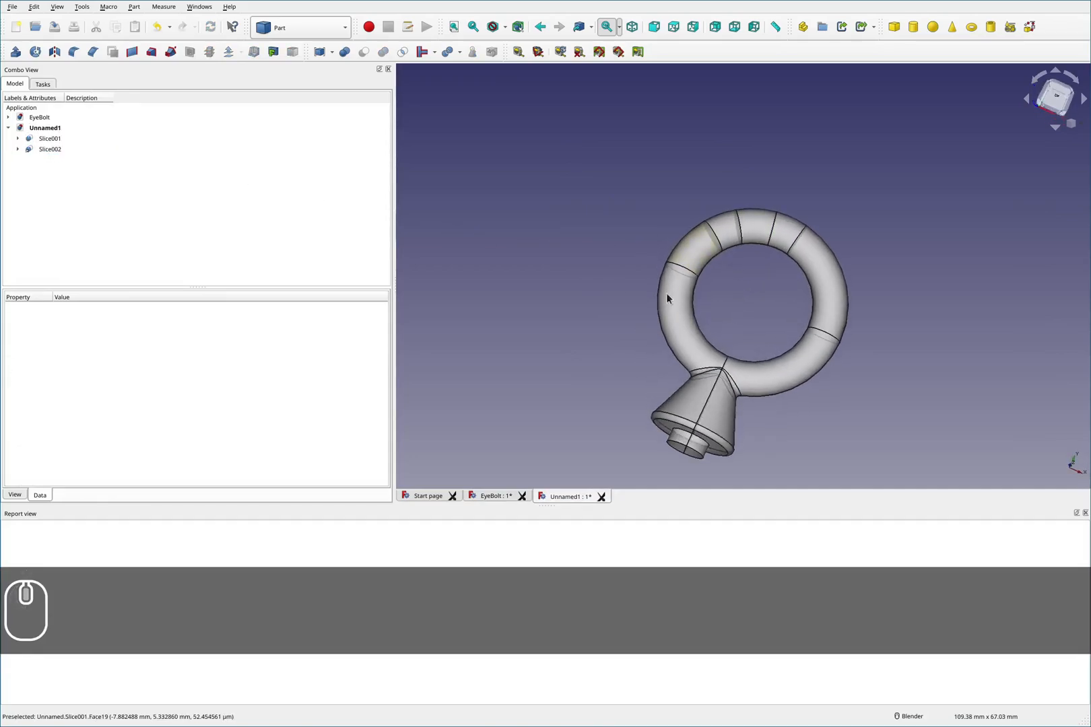
left_click(56, 149)
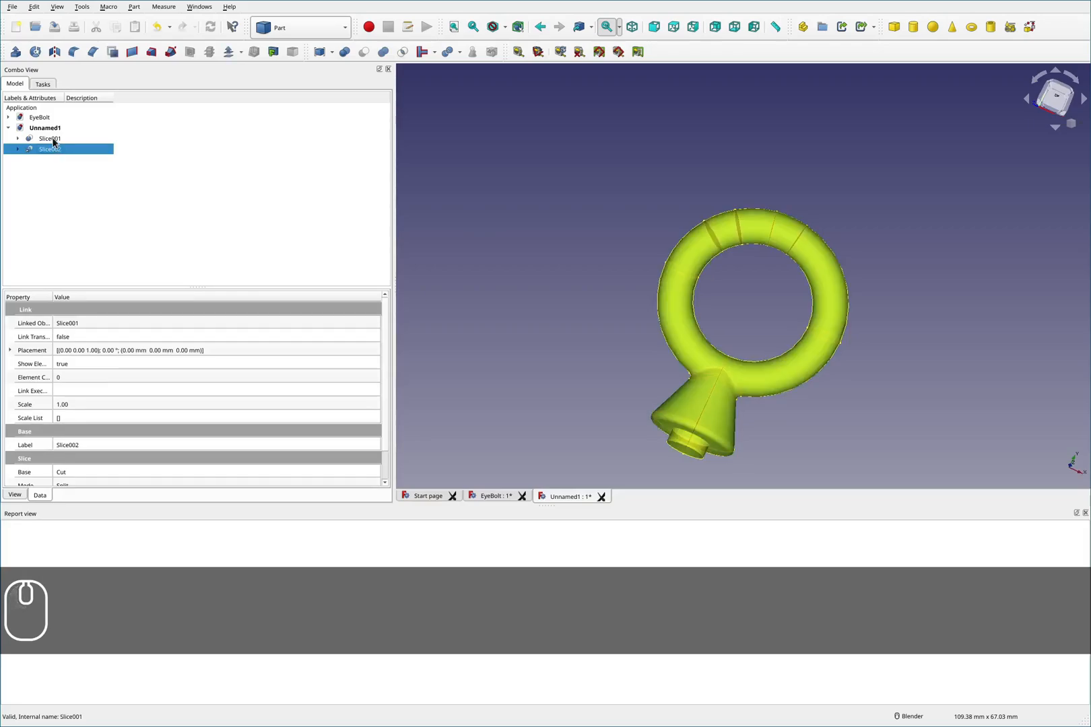
key("Up")
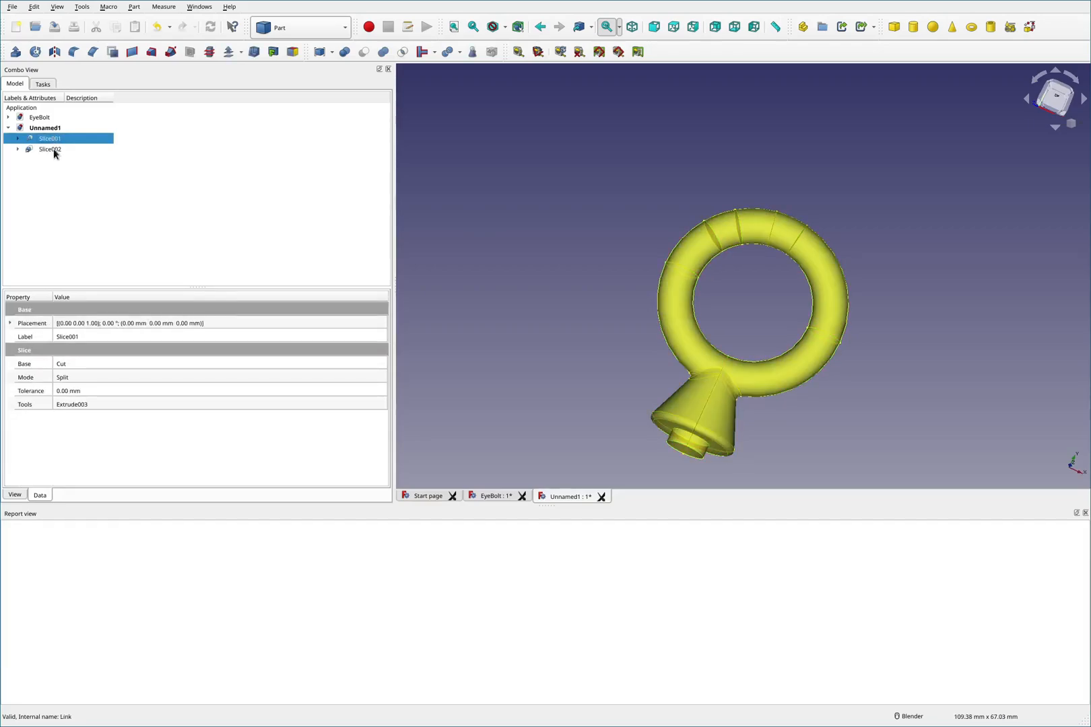
key("Delete")
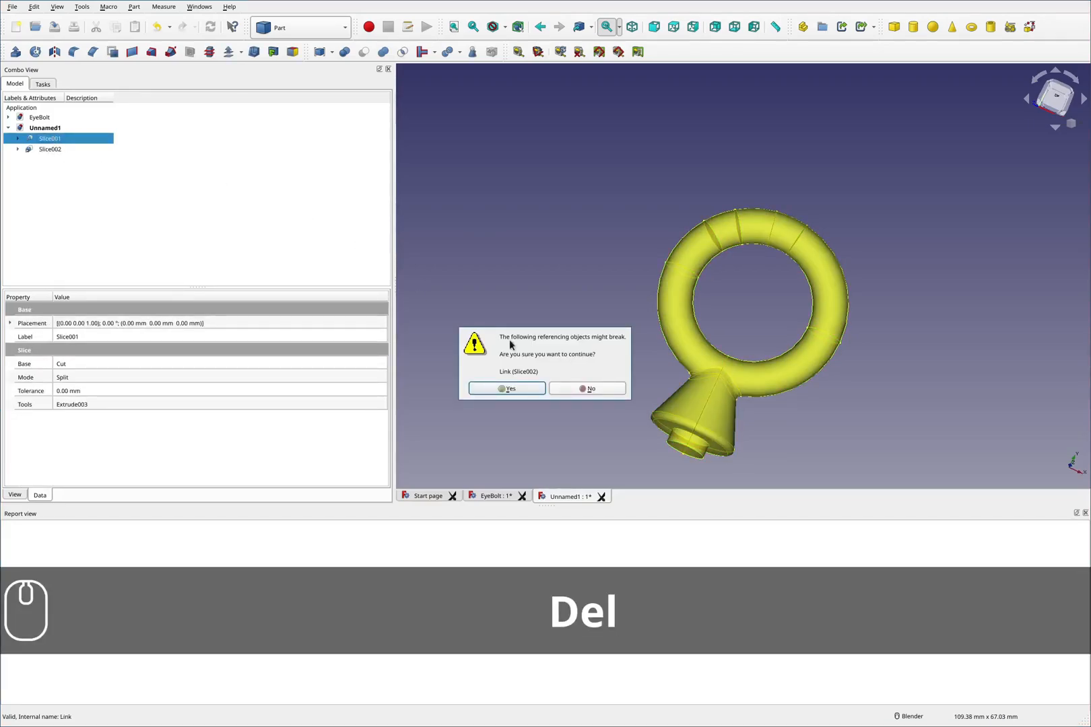
left_click(587, 389)
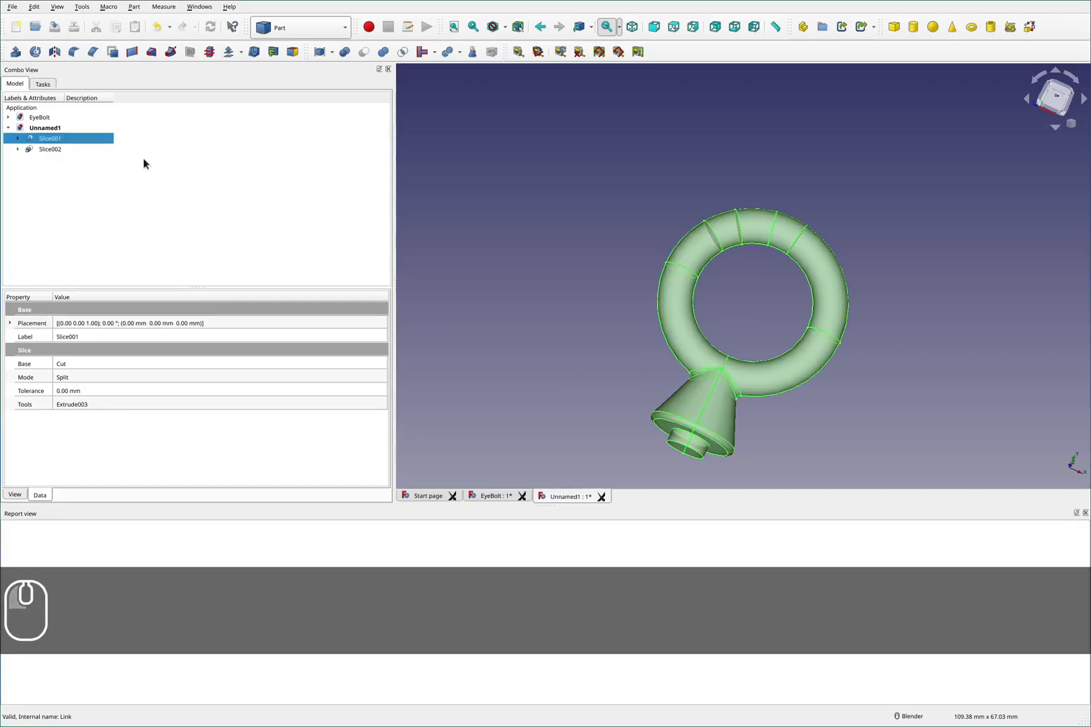
- Delete the Slice002 link from the Unnamed1 document, keeping only Slice001
left_click(56, 151)
key("Delete")
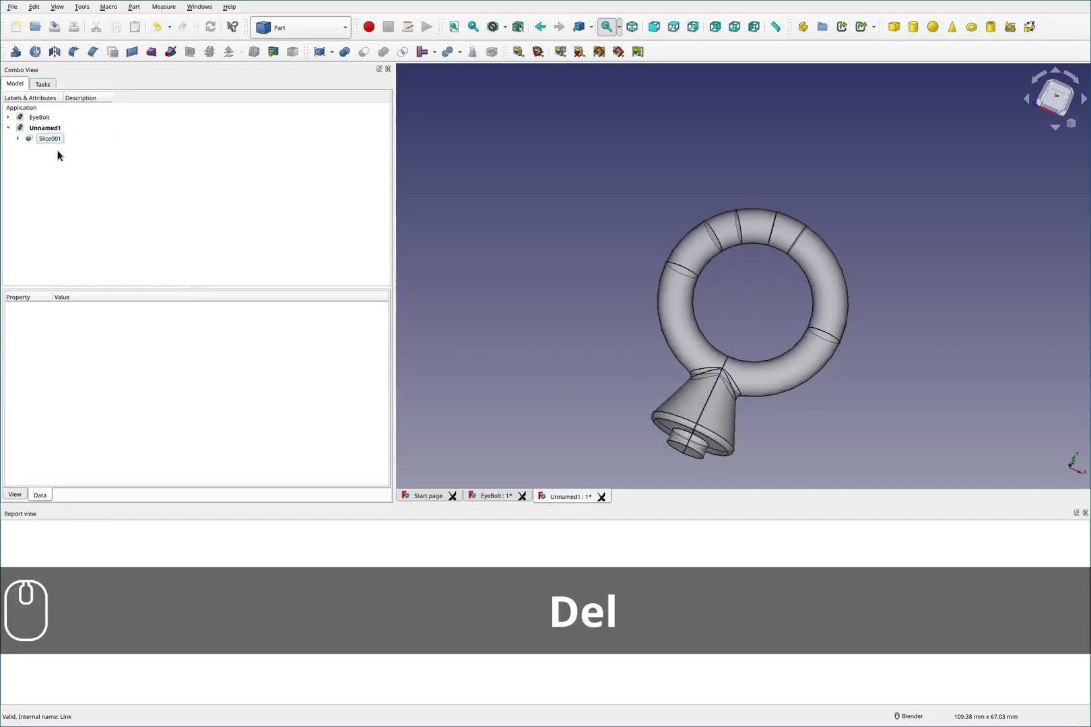
left_click(54, 137)
left_click(728, 330)
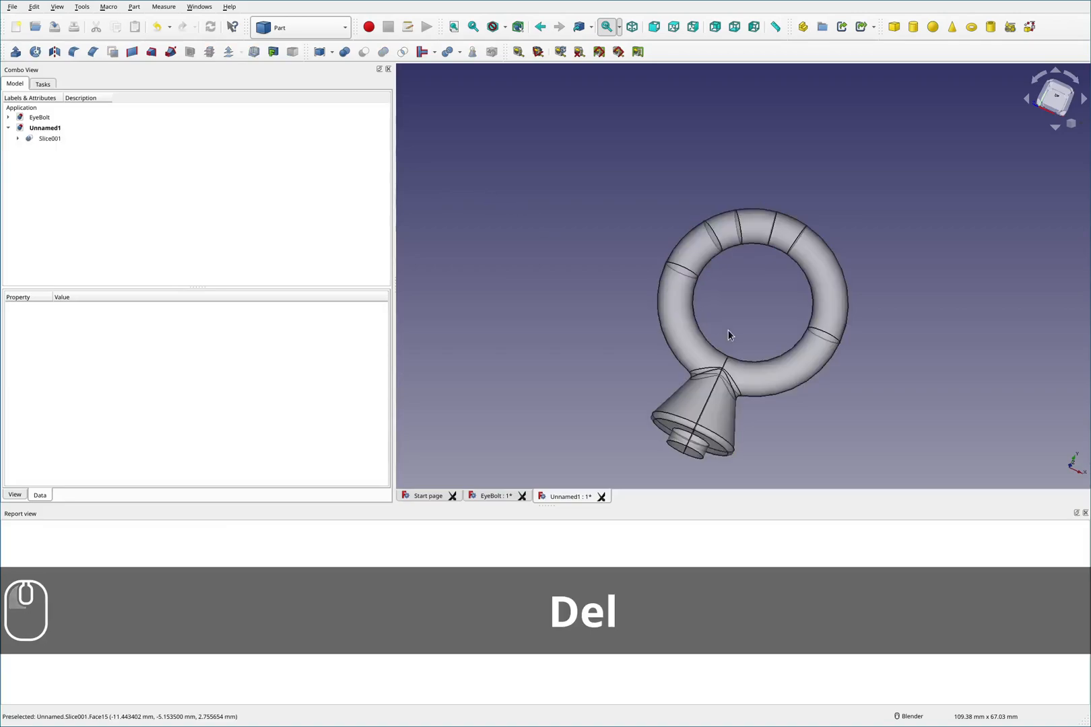
- Open Slice001's appearance properties, set its transparency to 0 and close the dialog
scroll(729, 331, "up", 2)
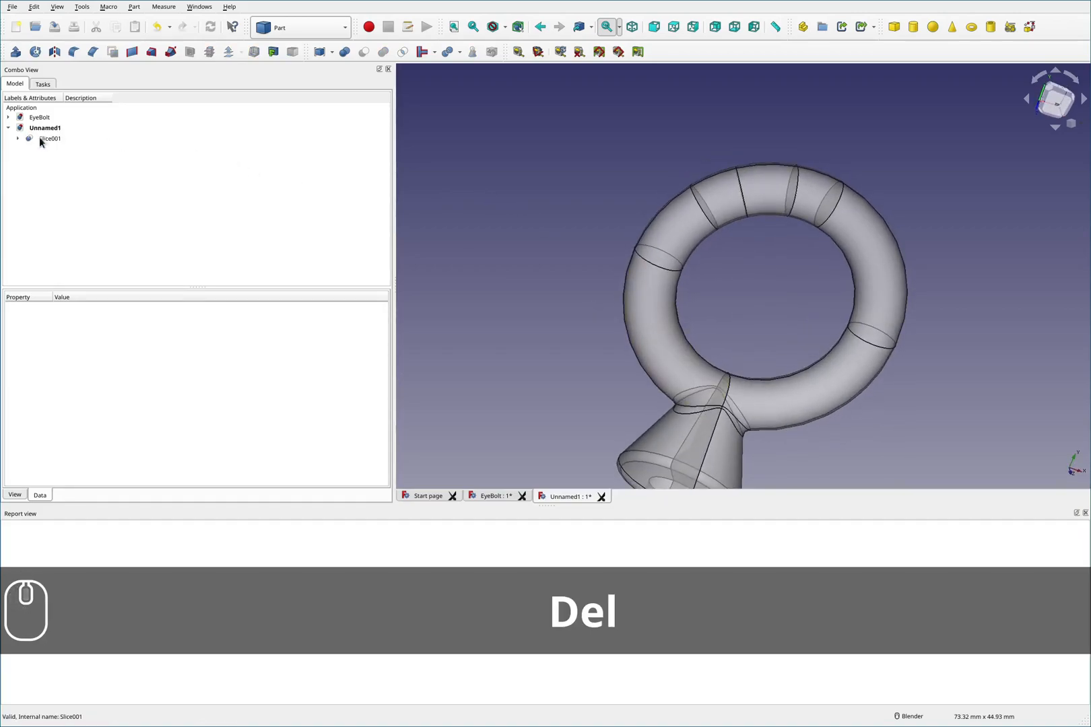
left_click(41, 138)
right_click(41, 138)
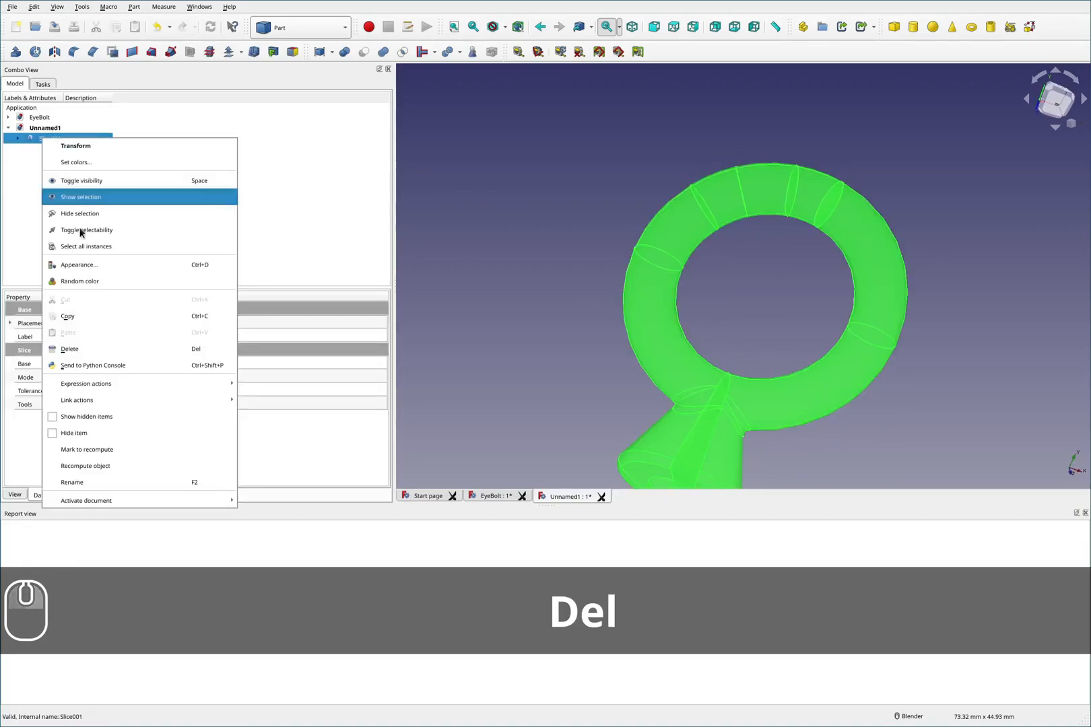
left_click(101, 264)
left_click_drag(171, 423, 39, 423)
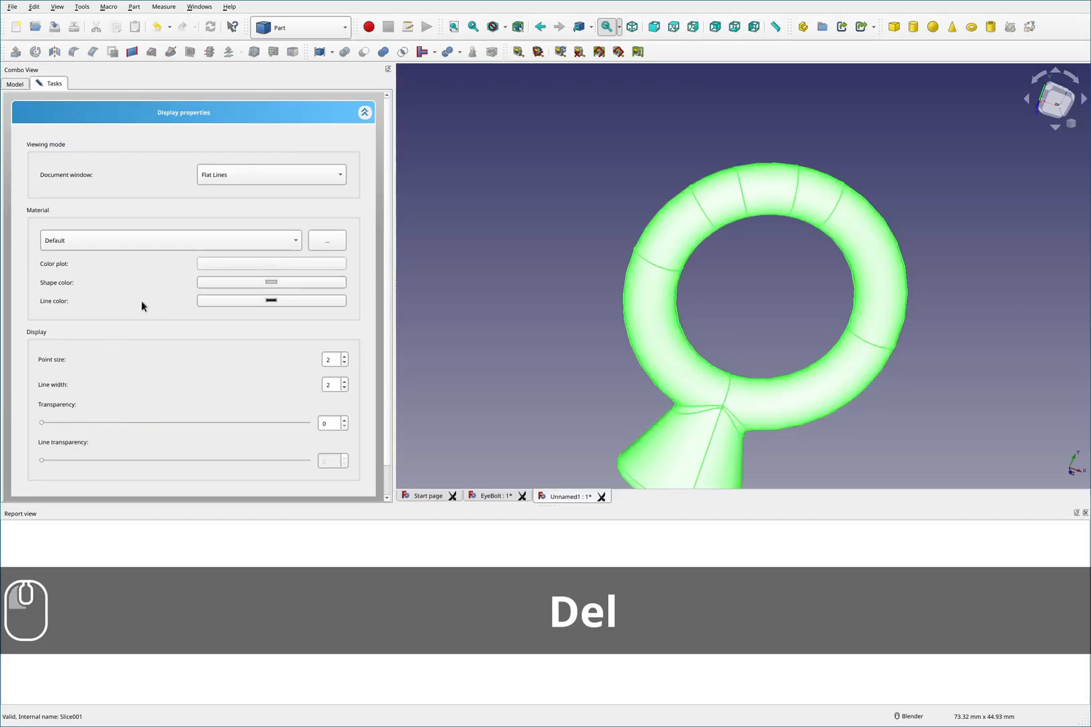
scroll(370, 195, "down", 1)
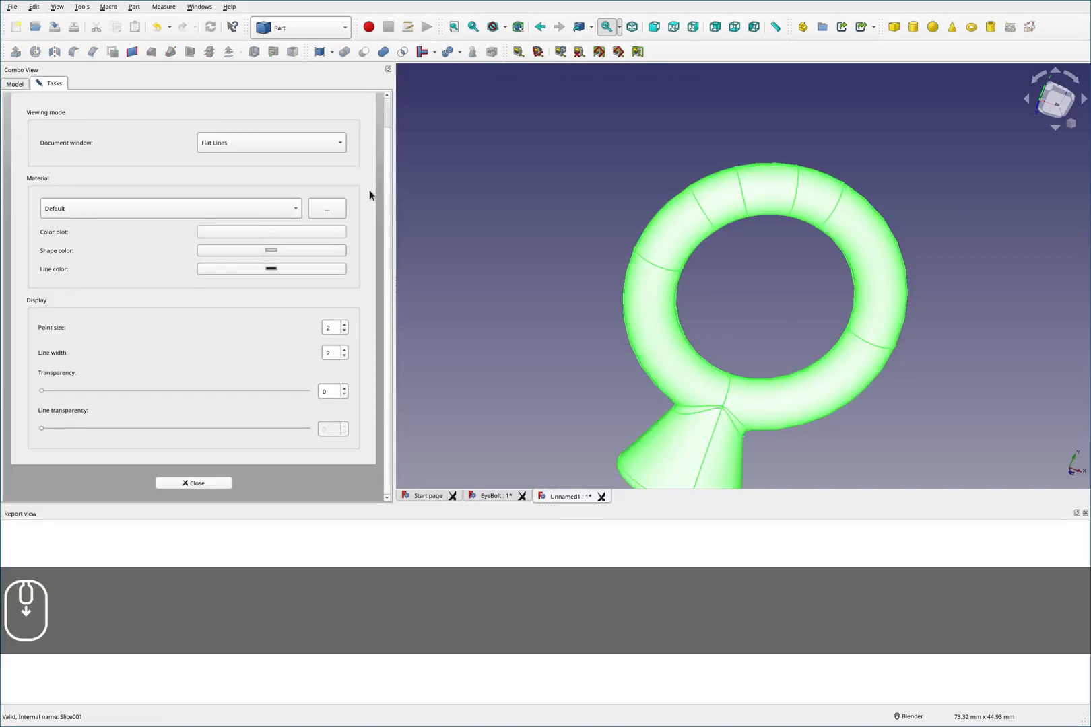
left_click(200, 481)
- Switch to the Part Design workbench
left_click(543, 266)
scroll(690, 328, "down", 4)
scroll(684, 301, "up", 2)
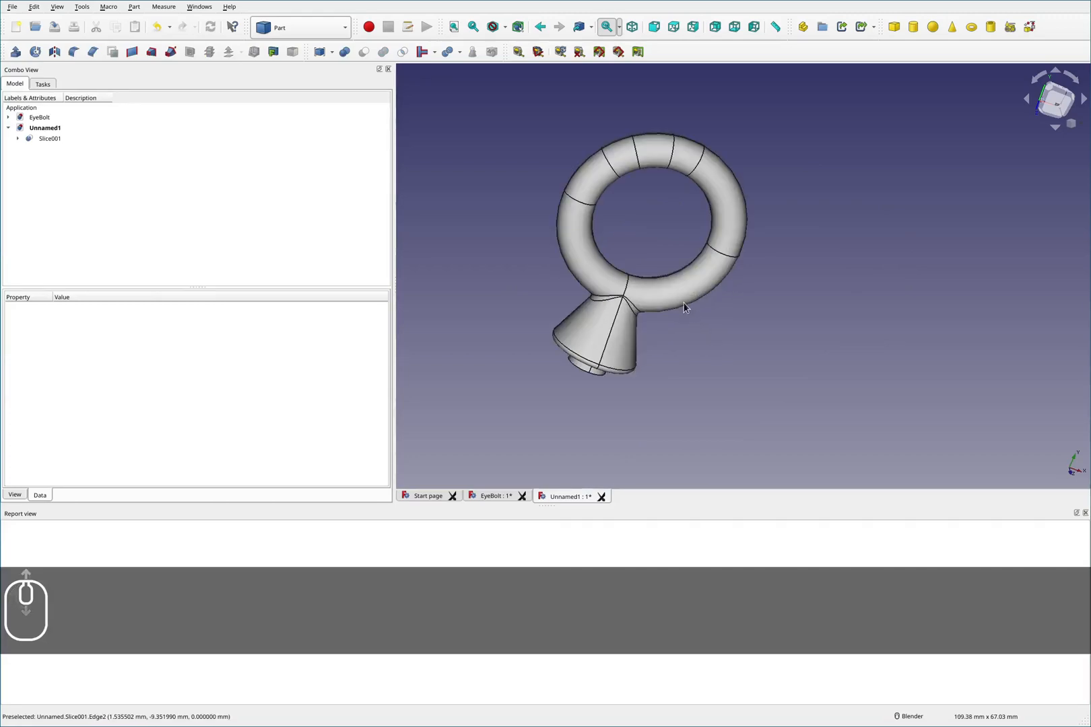
scroll(621, 305, "up", 1)
middle_click_drag(621, 305, 674, 286)
left_click(294, 27)
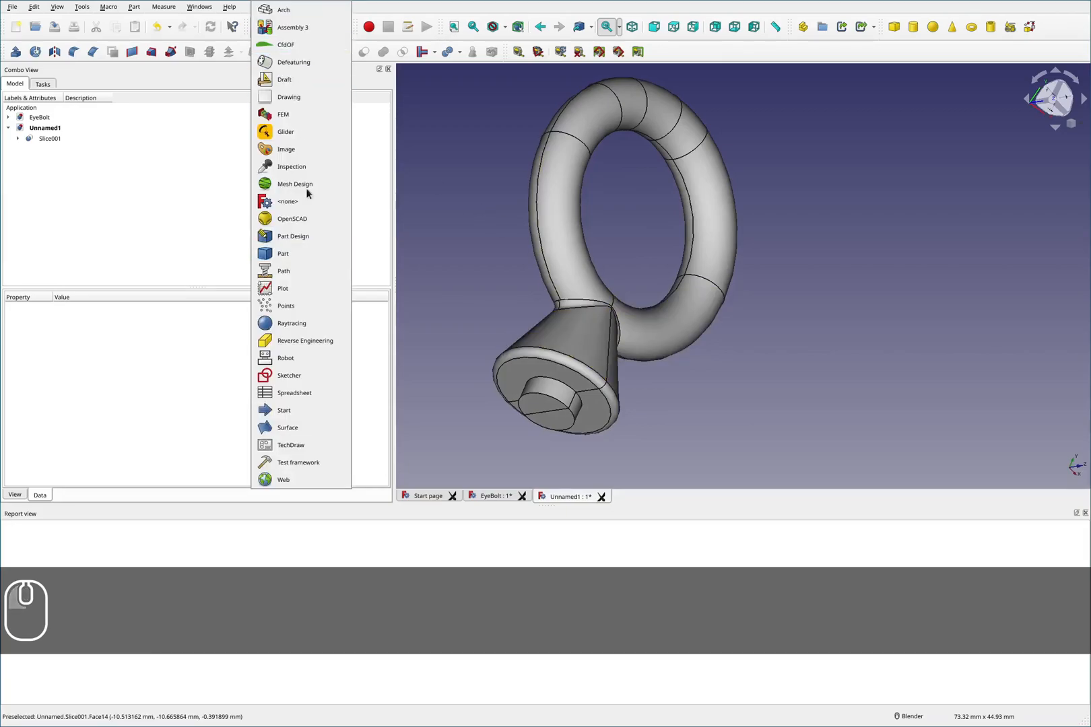
left_click(297, 236)
middle_click_drag(639, 268, 562, 346)
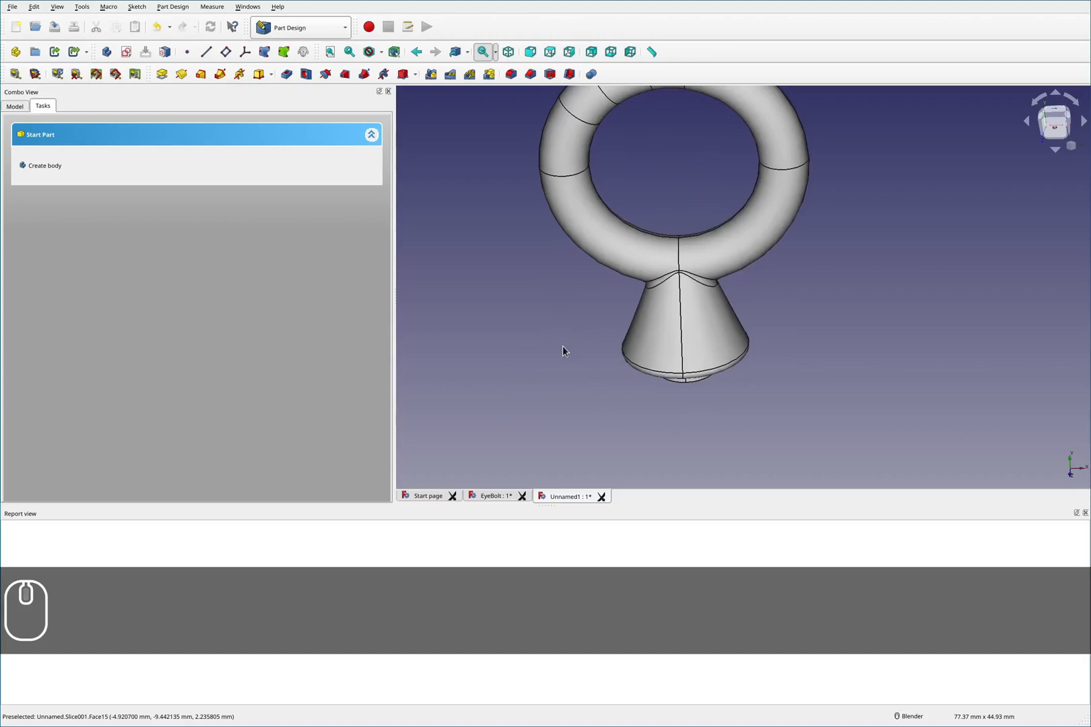
key("F2")
mouse_move(530, 319)
left_mouse_down()
mouse_move(483, 374)
mouse_move(866, 426)
mouse_move(802, 315)
mouse_move(553, 302)
left_mouse_up()
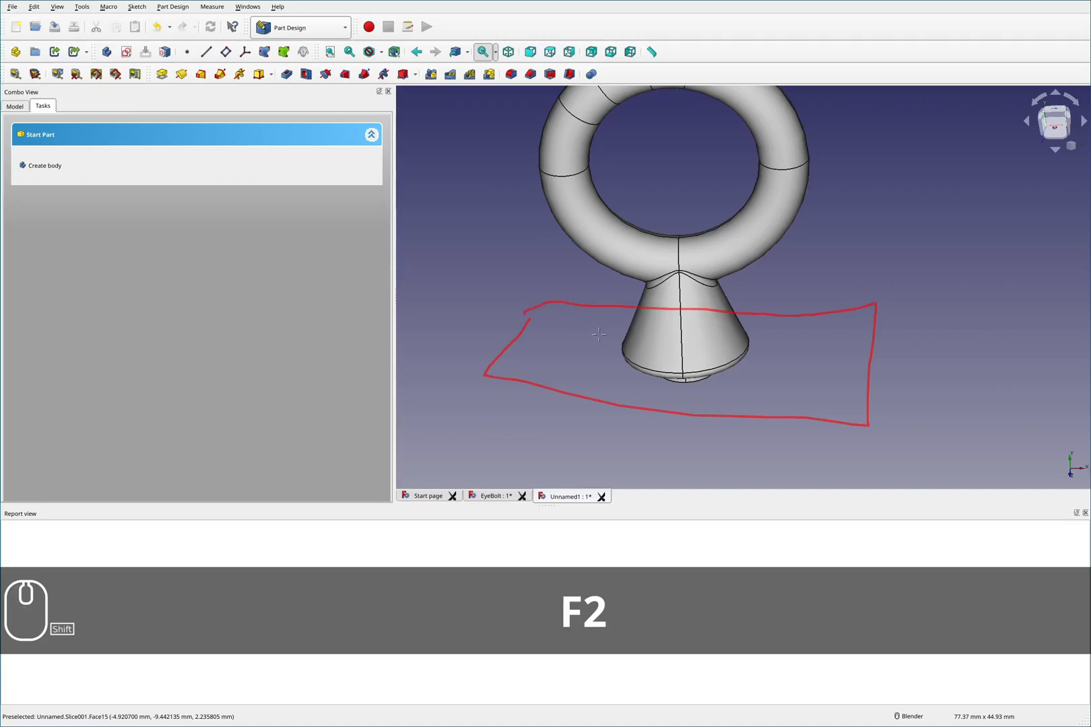
key("shift+F2")
mouse_move(751, 281)
left_mouse_down()
mouse_move(566, 281)
mouse_move(562, 401)
mouse_move(822, 319)
mouse_move(694, 295)
left_mouse_up()
left_click_drag(773, 333, 760, 335)
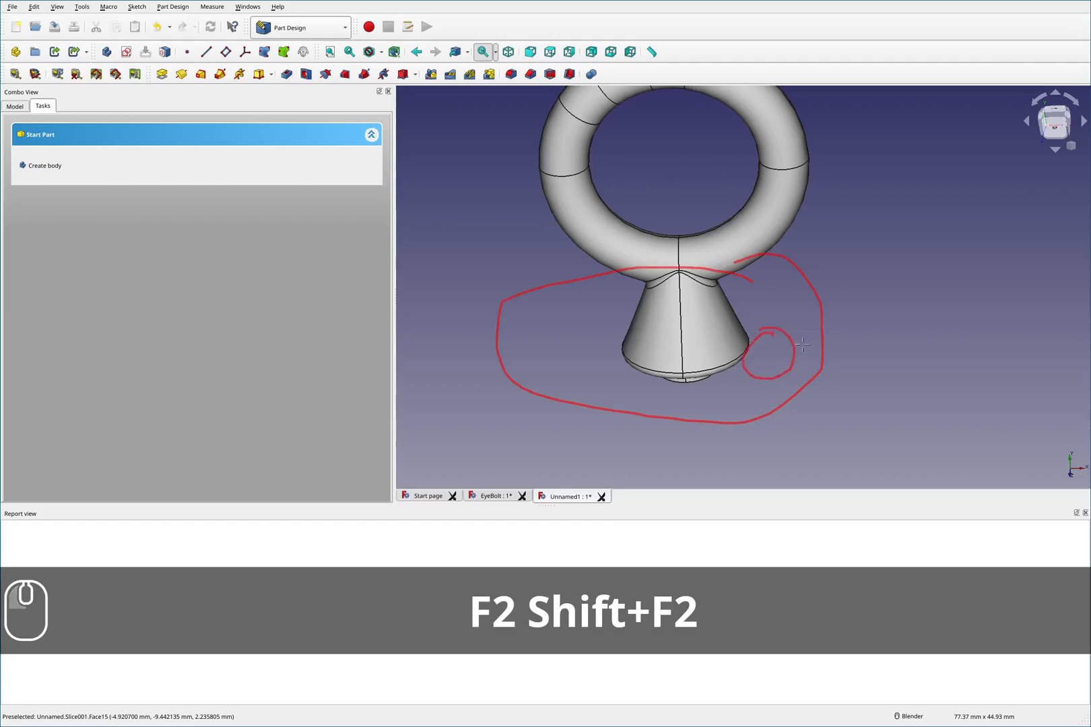
mouse_move(609, 324)
left_mouse_down()
mouse_move(578, 349)
mouse_move(578, 330)
mouse_move(515, 362)
left_mouse_up()
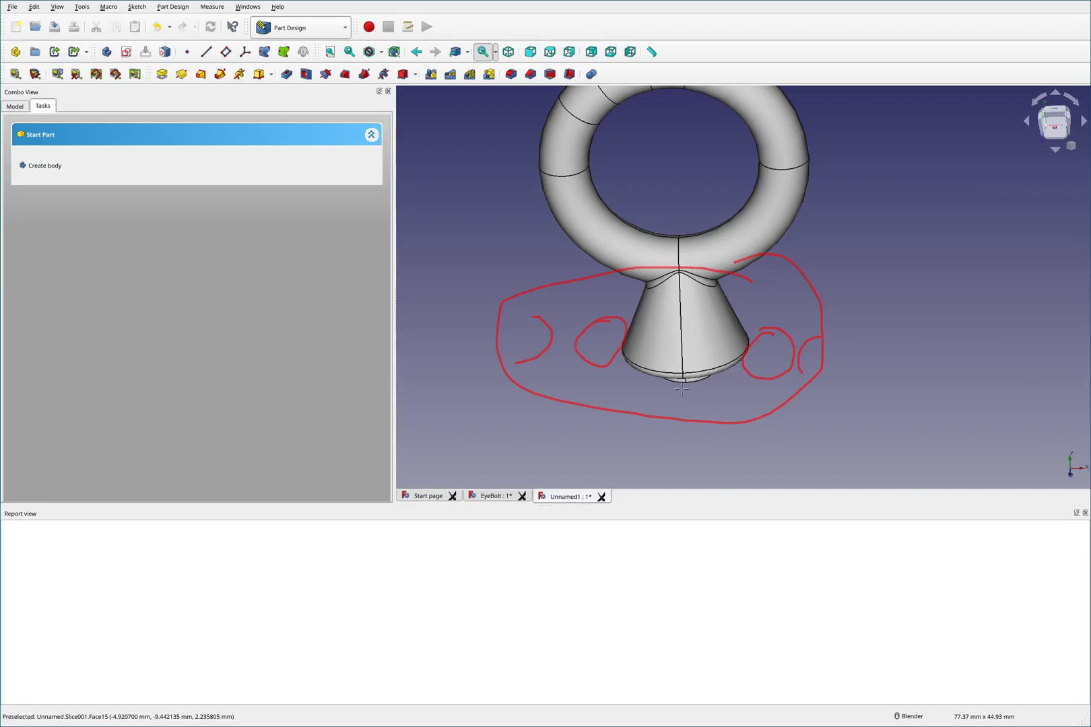
key("shift+F2")
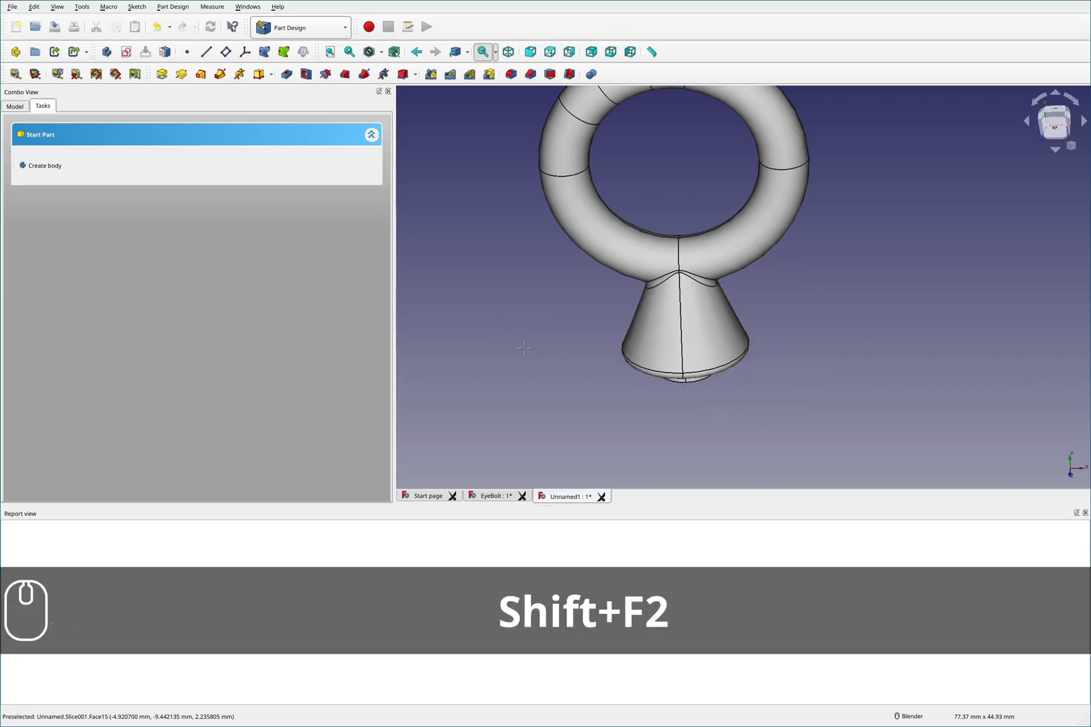
left_click_drag(526, 347, 739, 379)
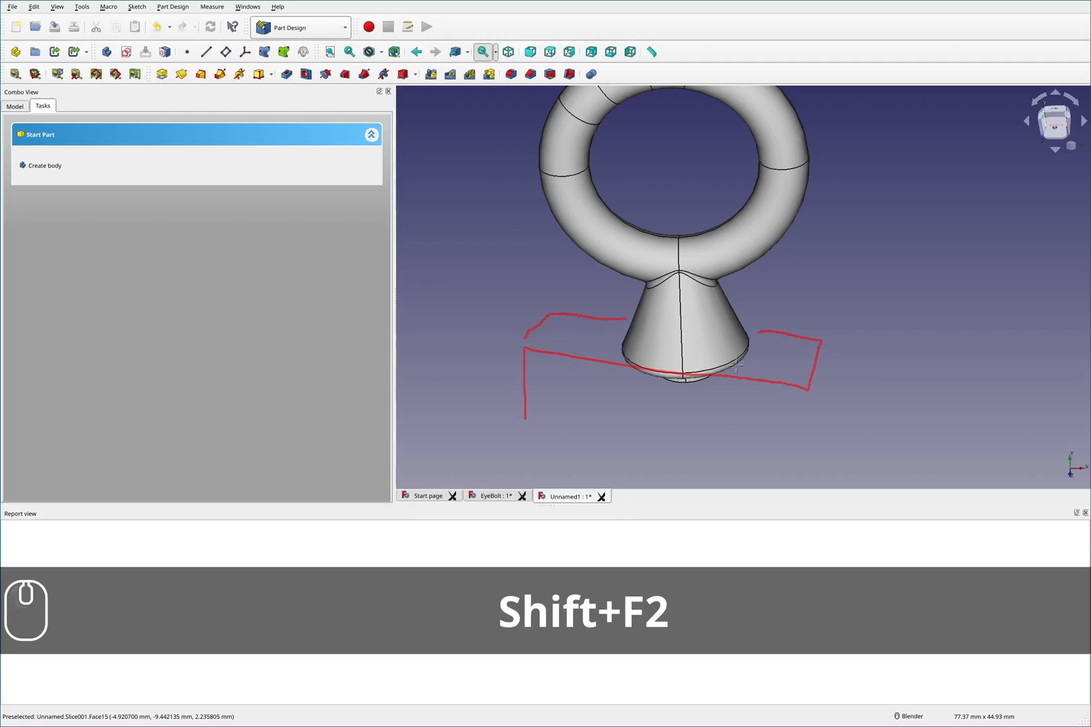
key("shift+F2")
key("F2")
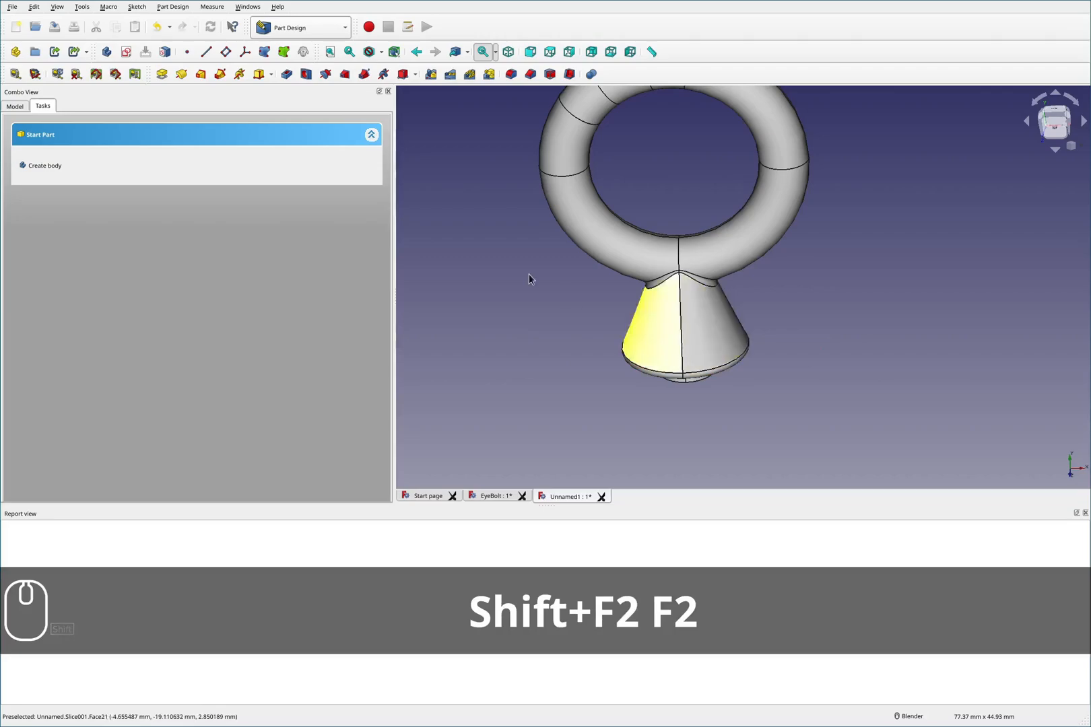
- Create a new body and start a sketch on its XZ plane
left_click(49, 172)
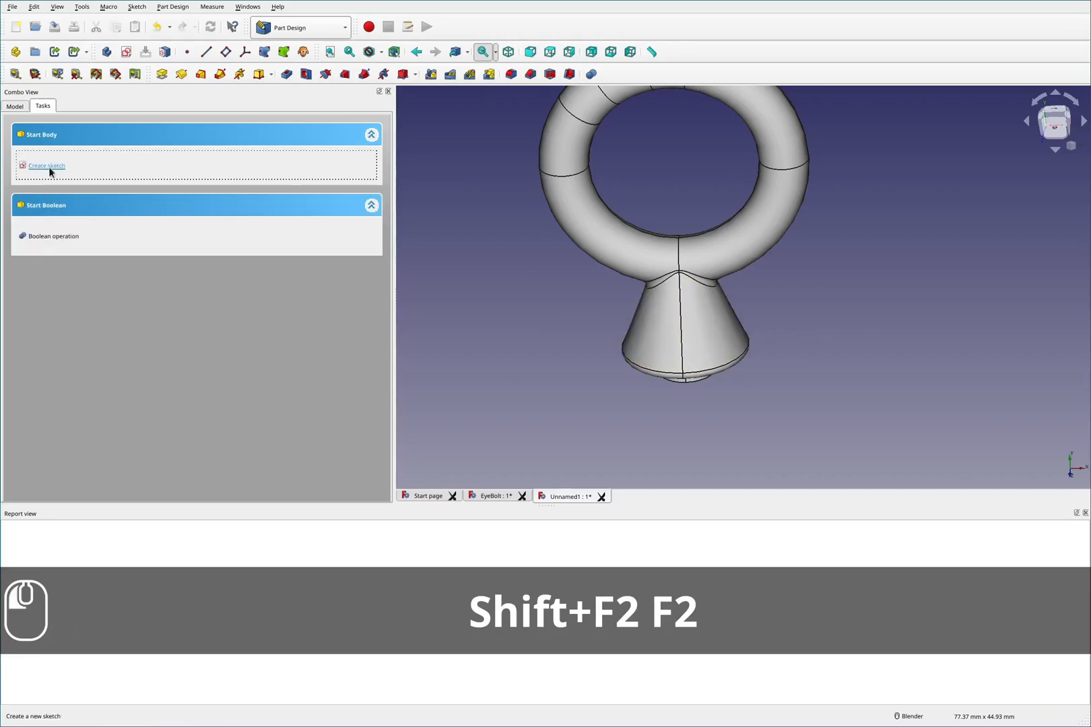
left_click(49, 171)
middle_click_drag(798, 273, 800, 321)
scroll(799, 323, "down", 4)
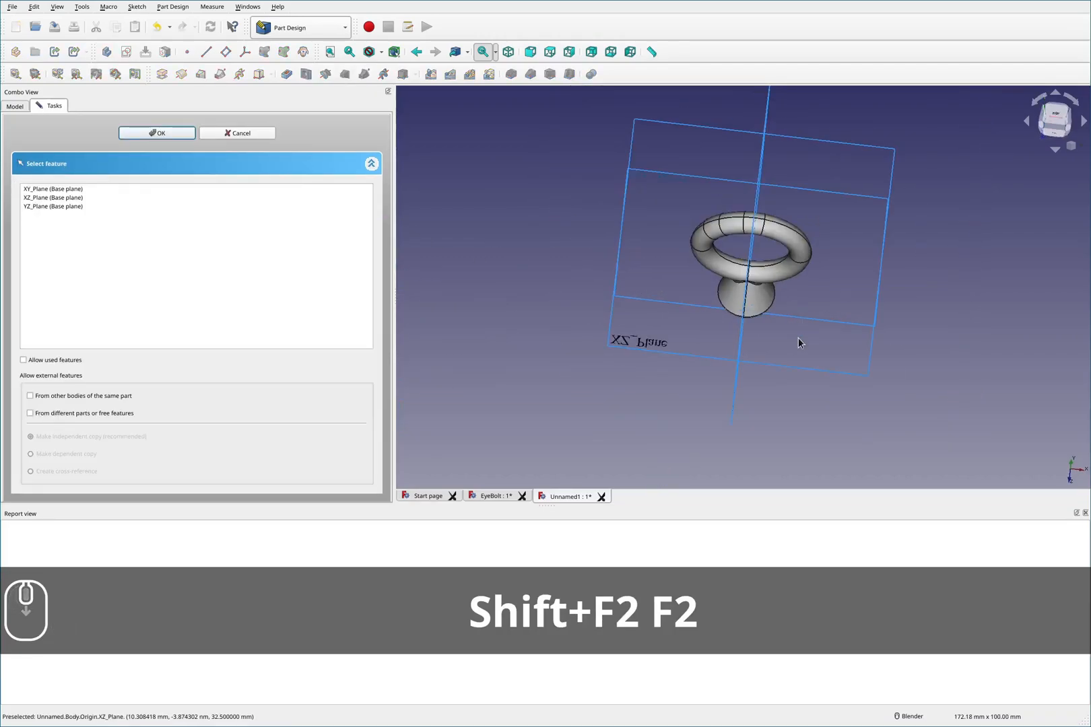
left_click(775, 370)
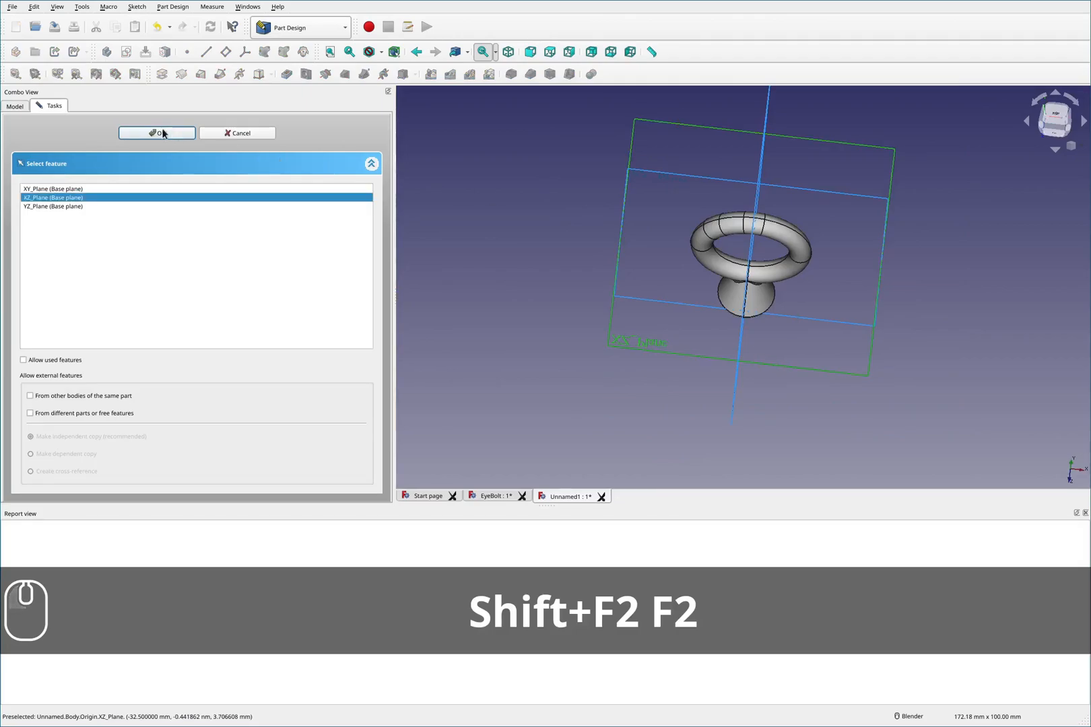
left_click(772, 289)
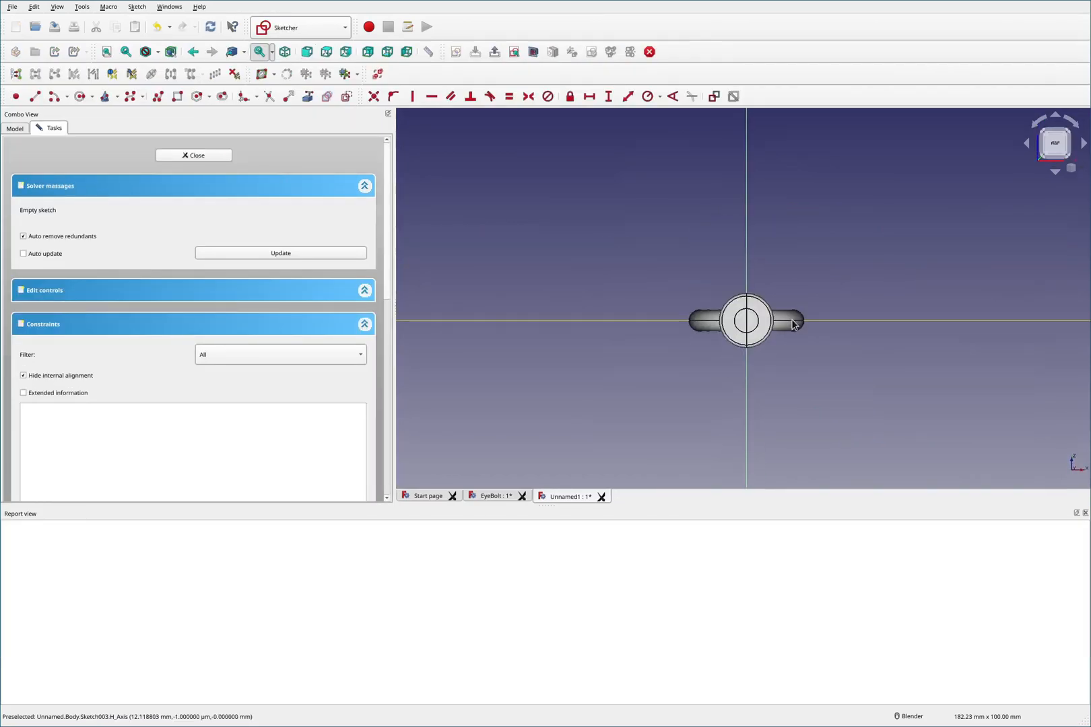
- Draw two concentric circles centred on the sketch origin, then enlarge the outer circle
scroll(772, 309, "up", 3)
left_click(79, 96)
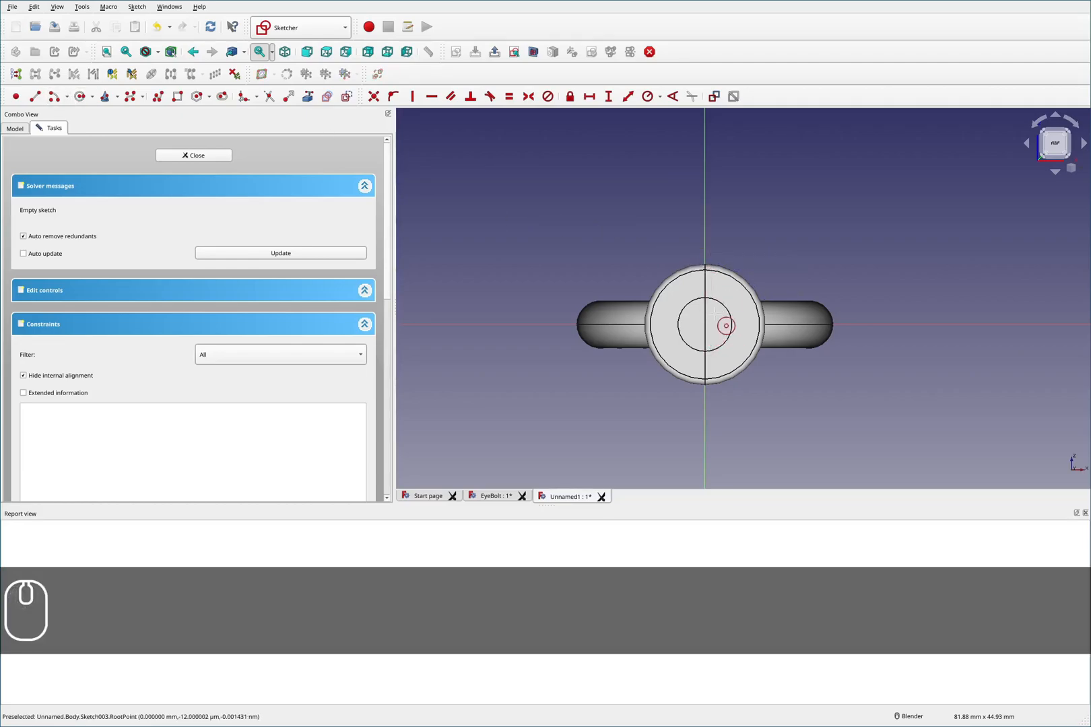
left_click(534, 51)
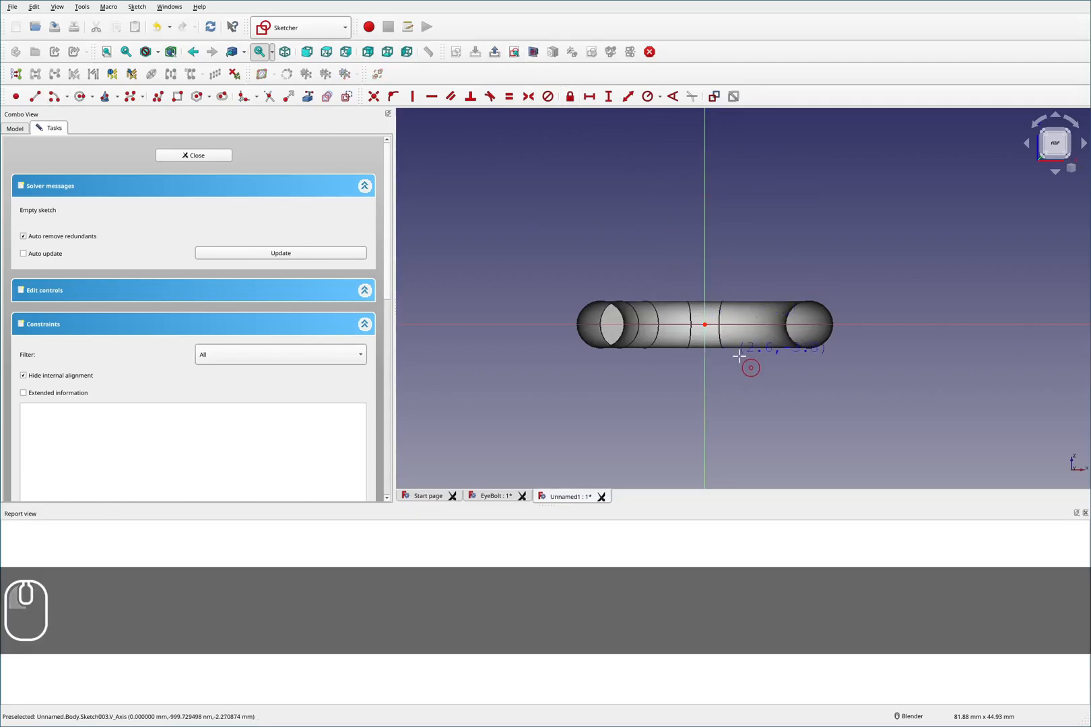
left_click(704, 325)
left_click(774, 256)
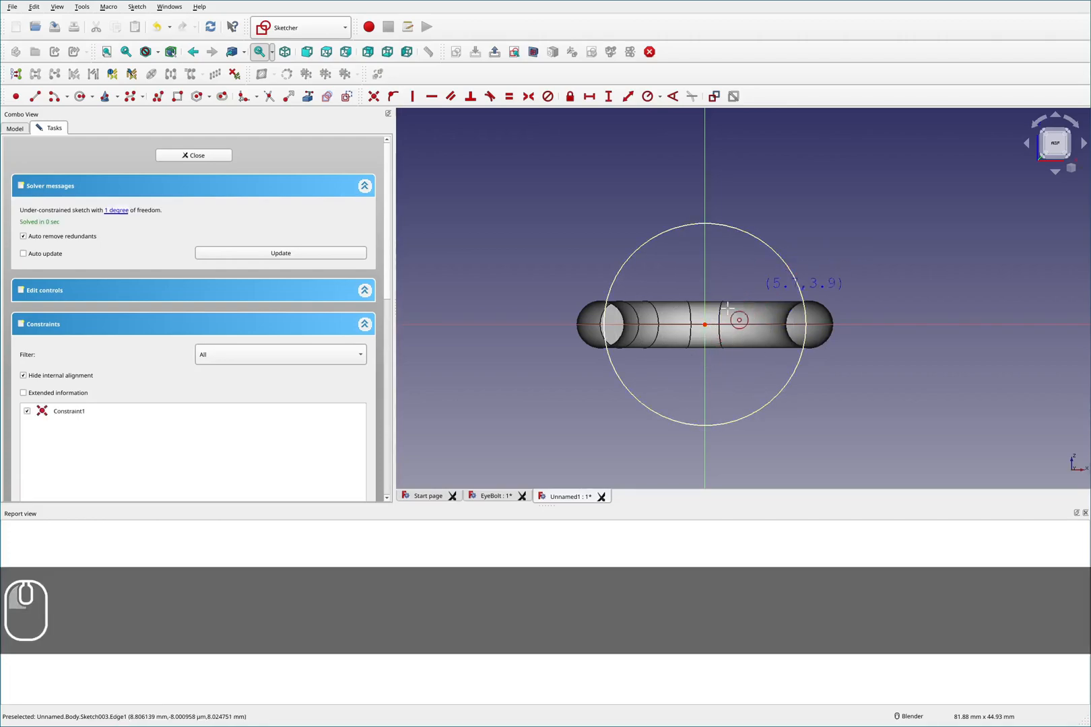
left_click(704, 325)
left_click(738, 288)
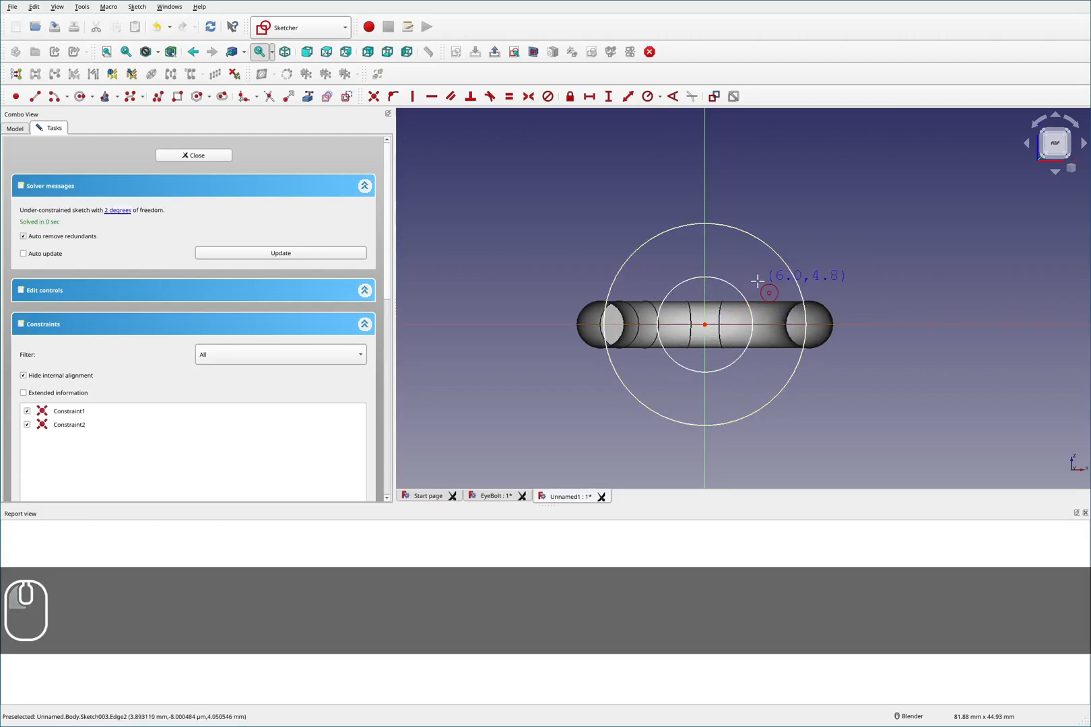
key("Escape")
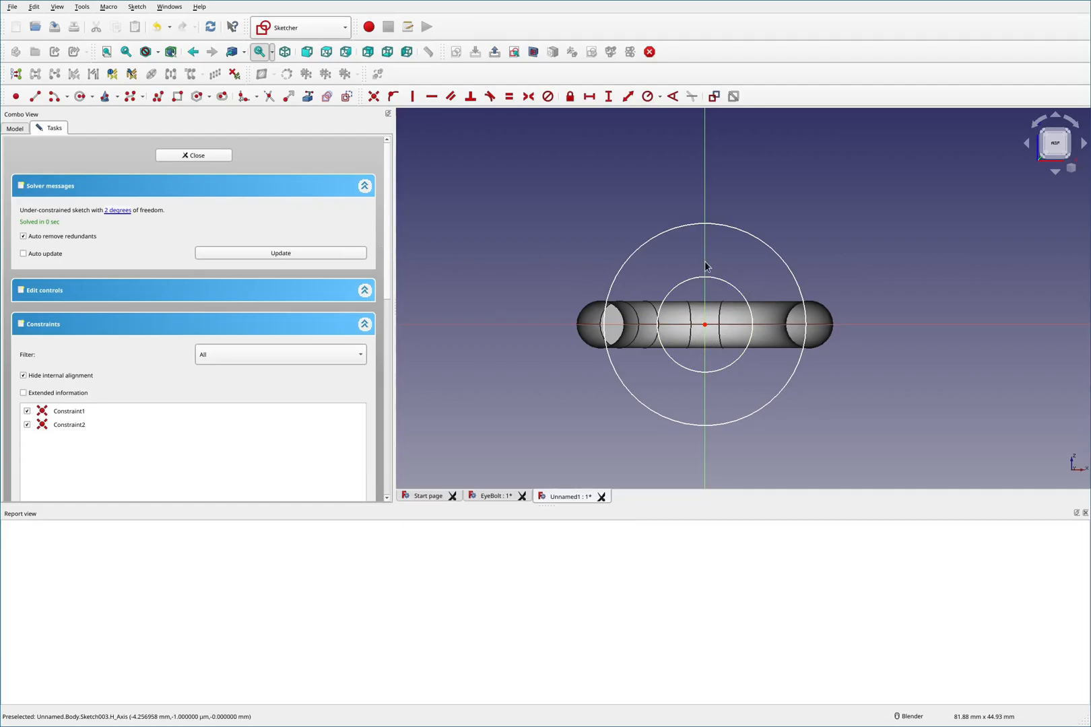
mouse_move(758, 244)
left_mouse_down()
mouse_move(850, 185)
mouse_move(881, 232)
left_mouse_up()
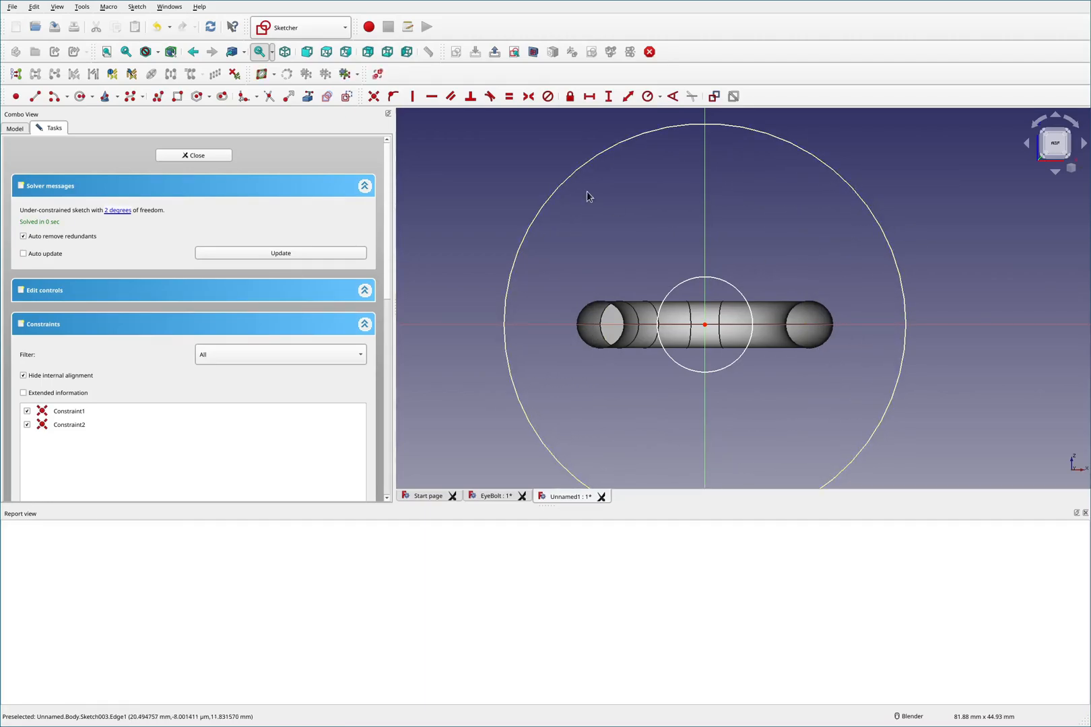
left_click(534, 53)
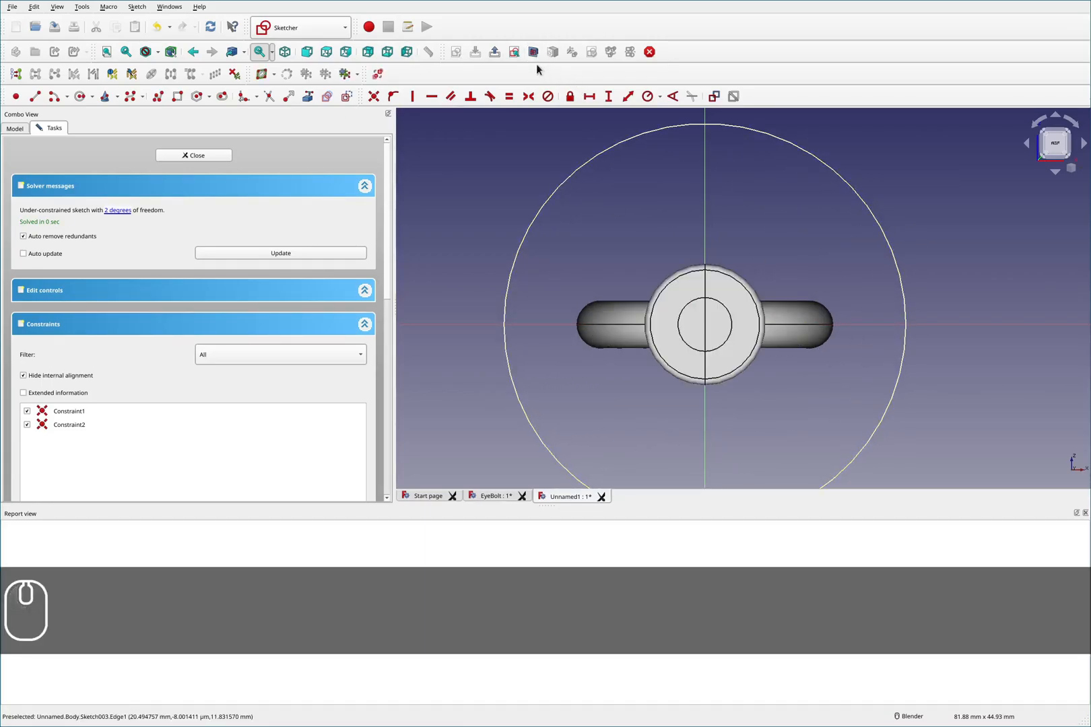
- Try to link edges and faces of the Slice001 eyebolt into the sketch as external geometry
middle_click_drag(770, 266, 731, 335)
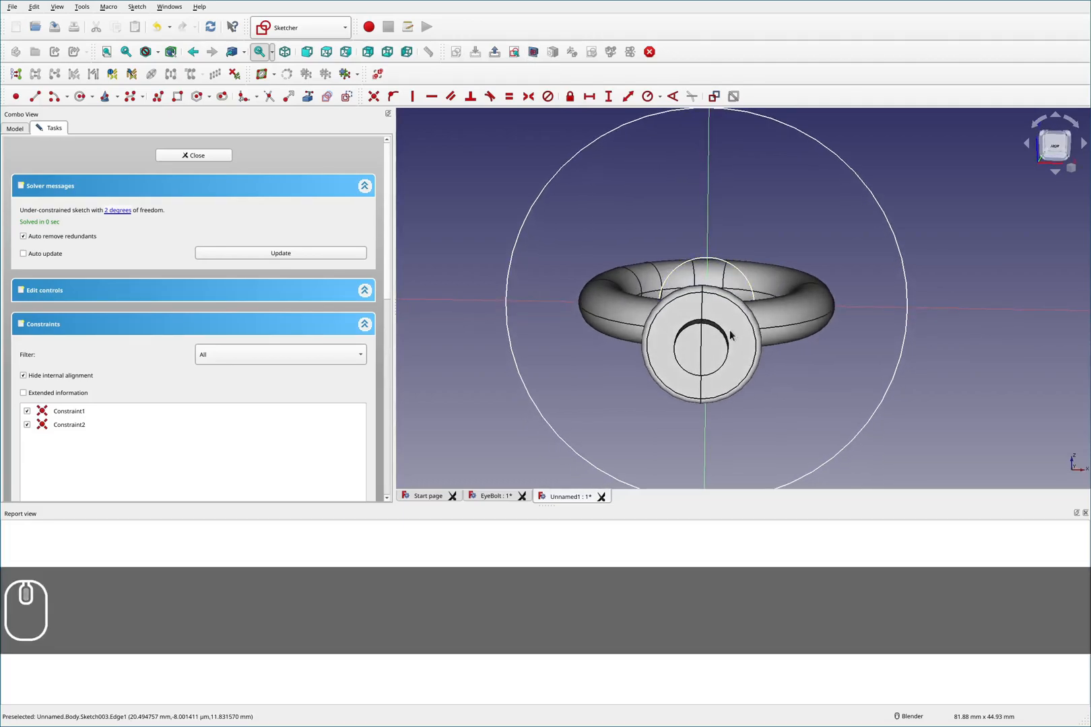
left_click(308, 97)
left_click(716, 327)
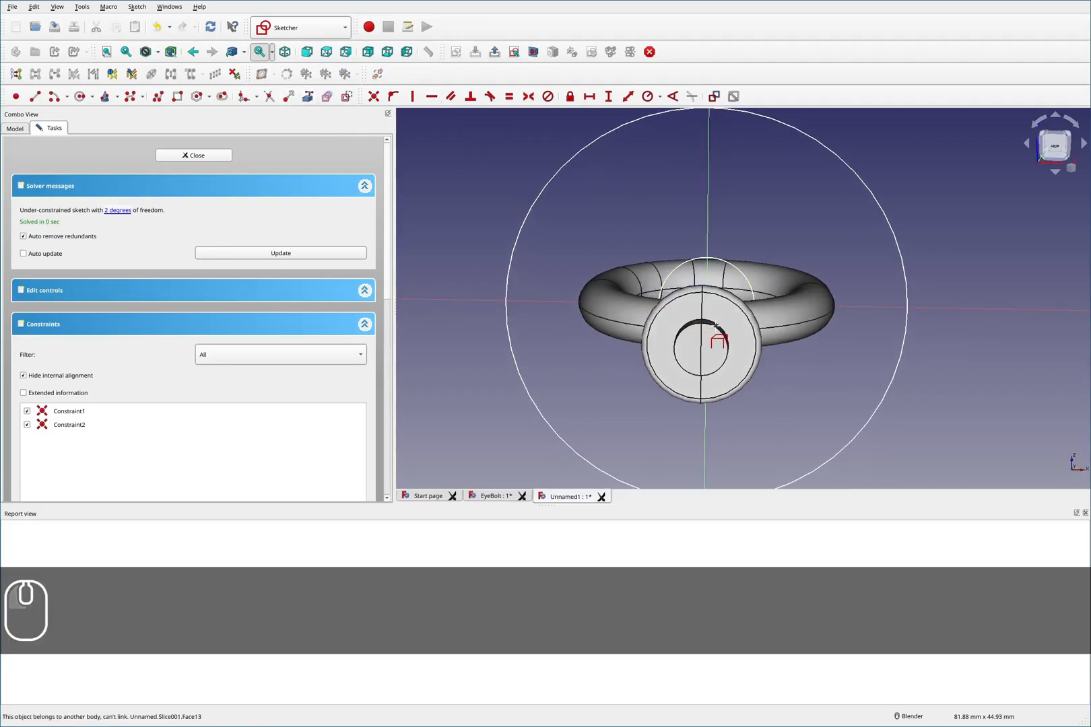
left_click(717, 328)
middle_click_drag(733, 335, 710, 336)
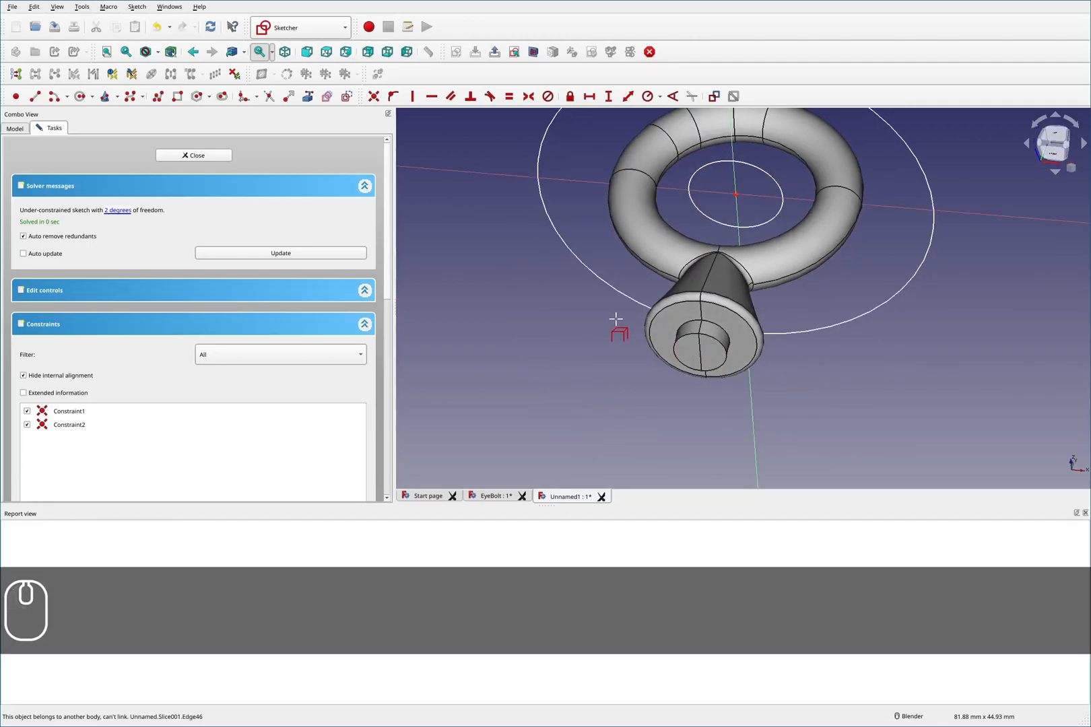
key("Escape")
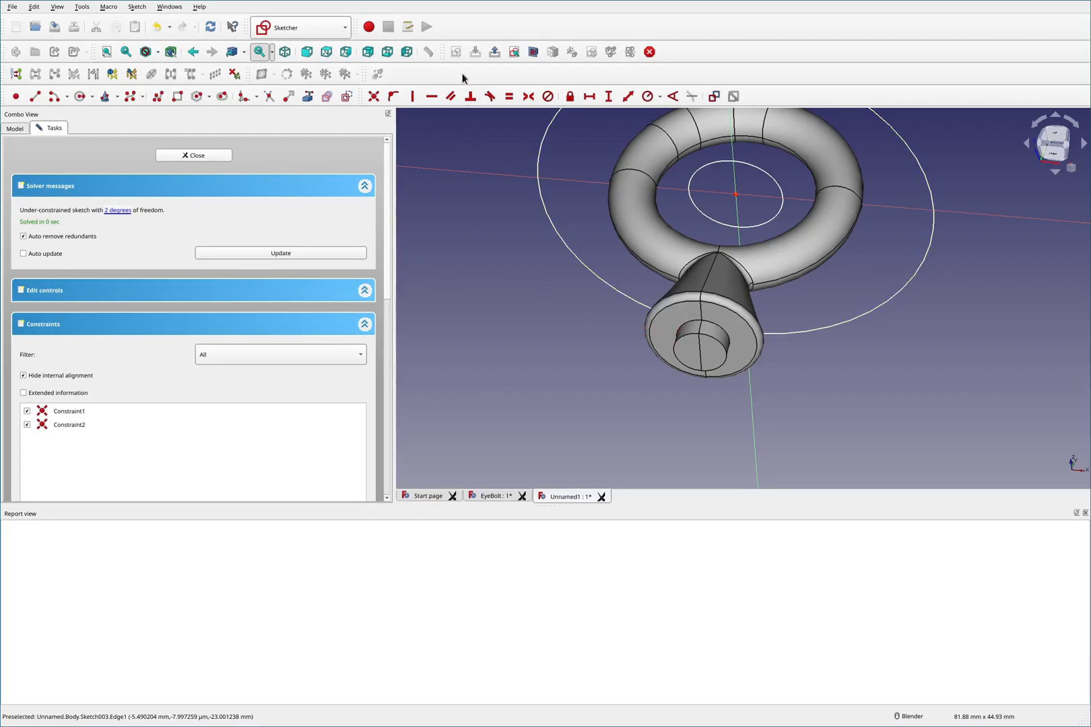
left_click(308, 96)
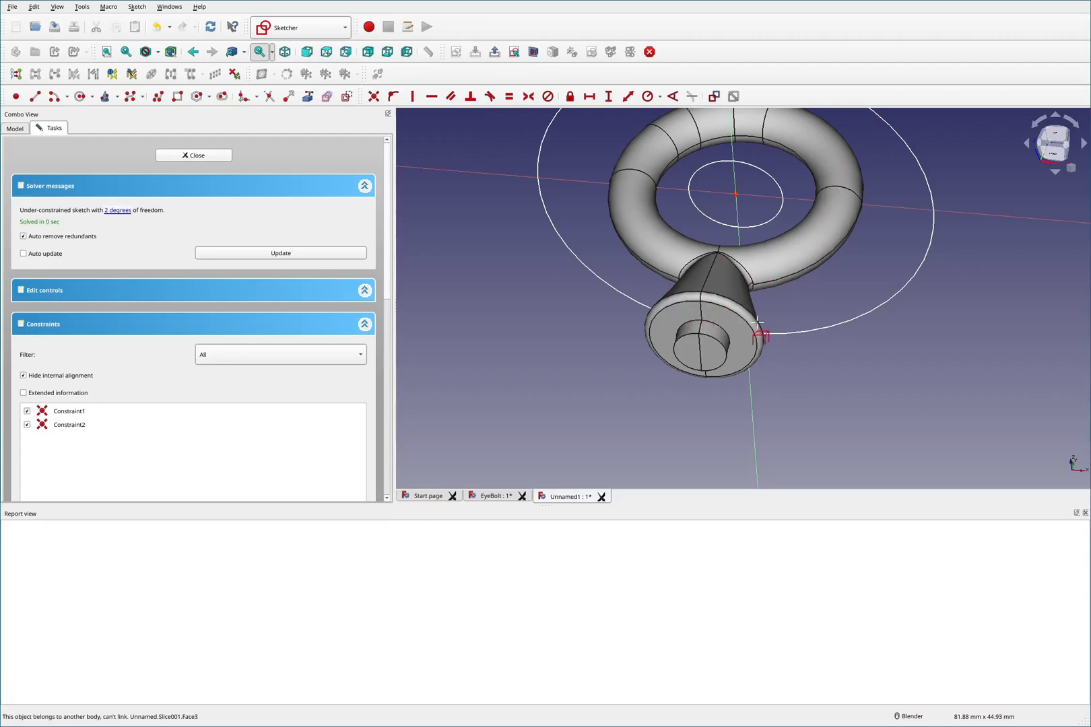
left_click(719, 328)
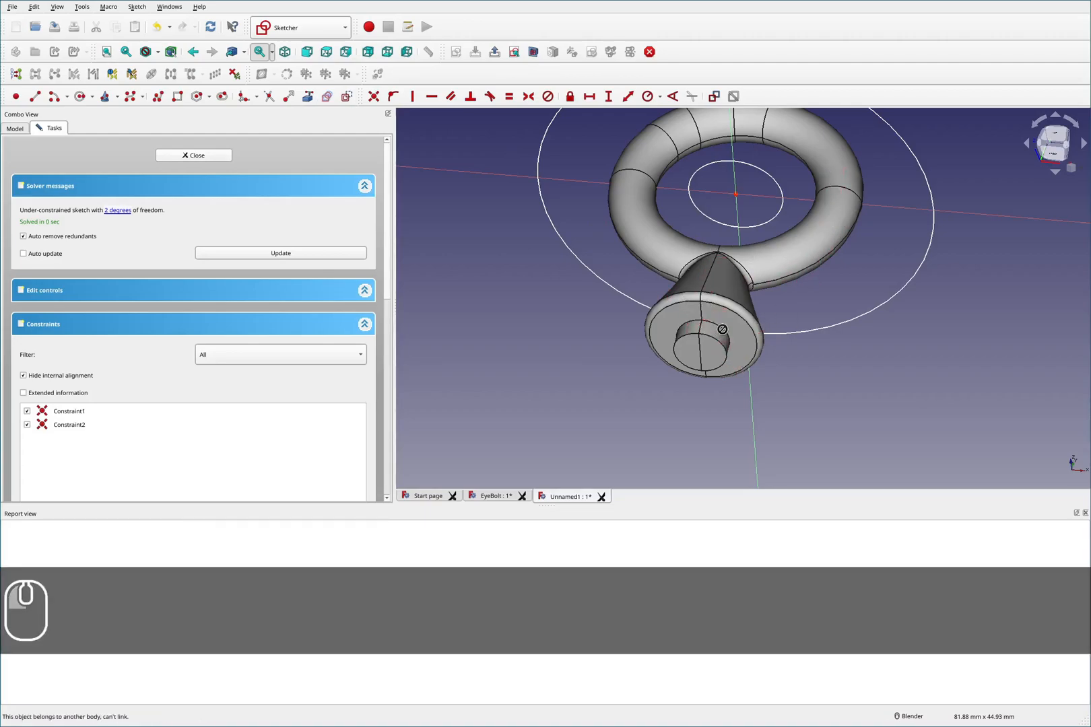
left_click(682, 330)
key("Escape")
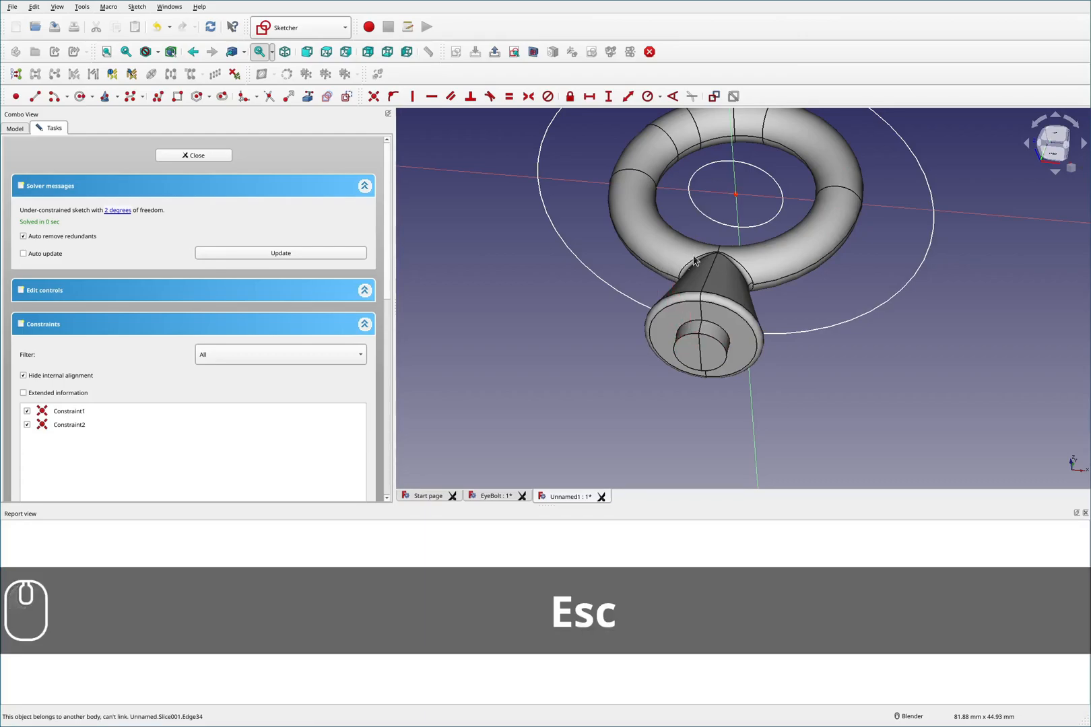
- Switch to the McMaster-Carr eyebolt listing and open the details of part 3014T45, then return
middle_click_drag(777, 237, 788, 202)
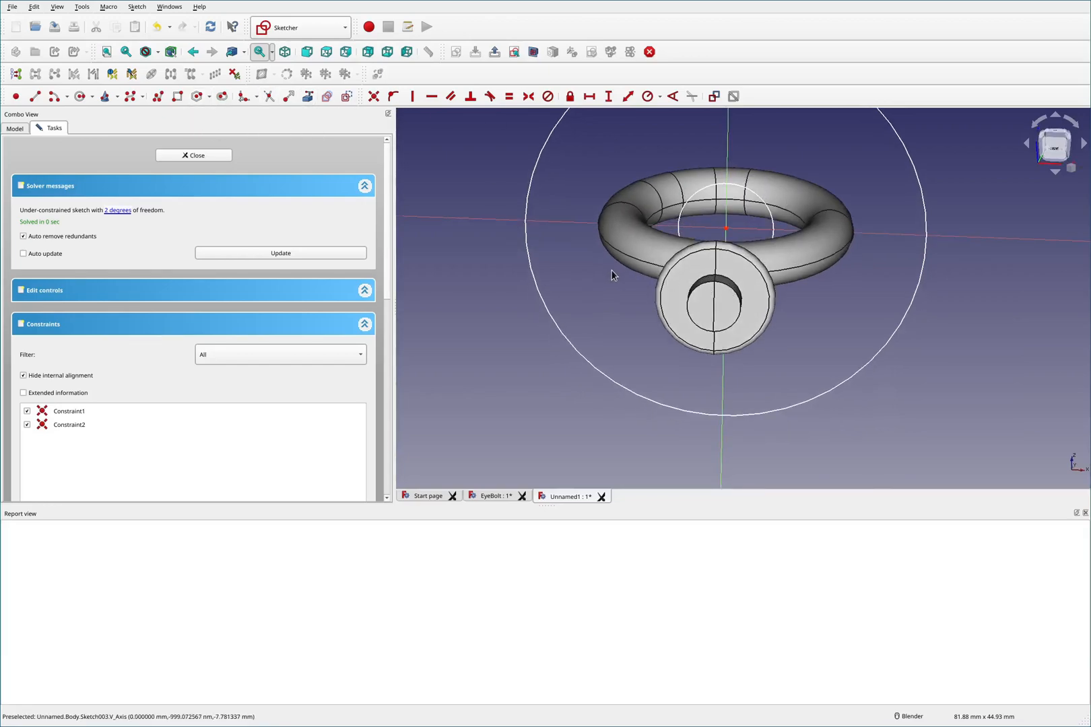
key("super+4")
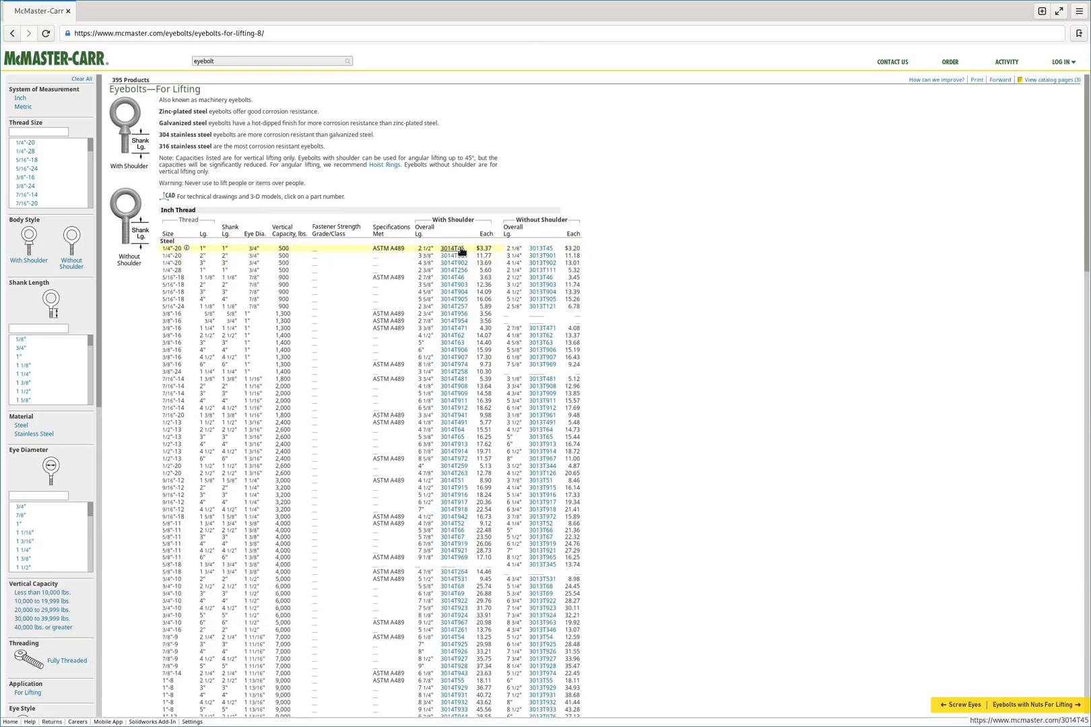
left_click(452, 249)
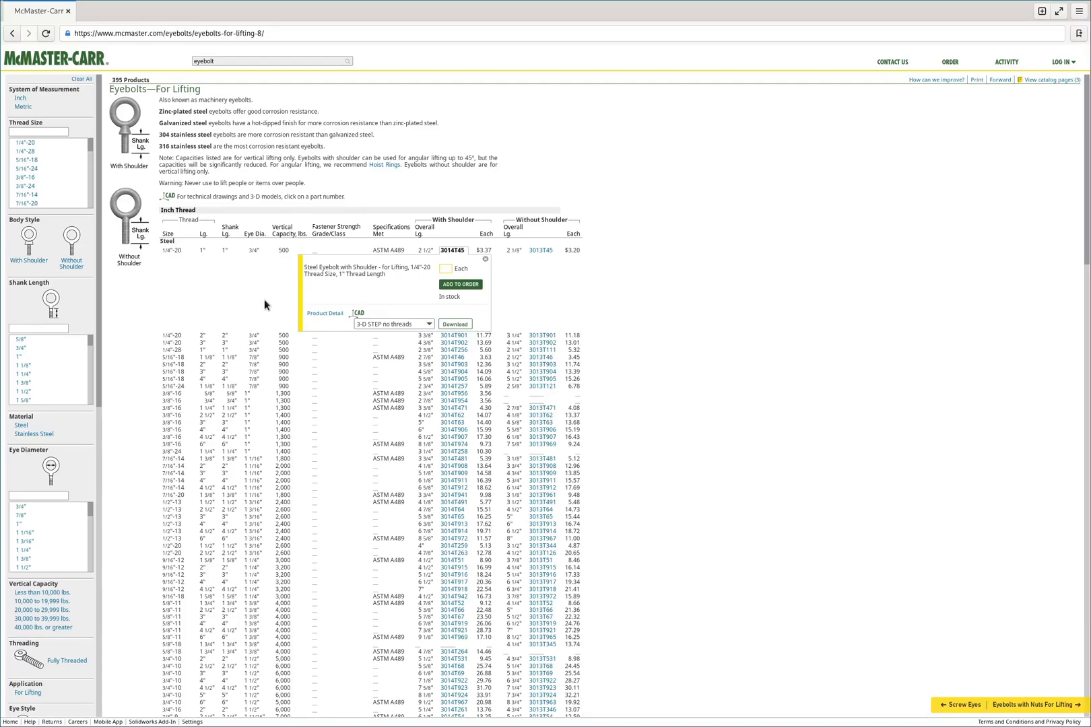
key("super+3")
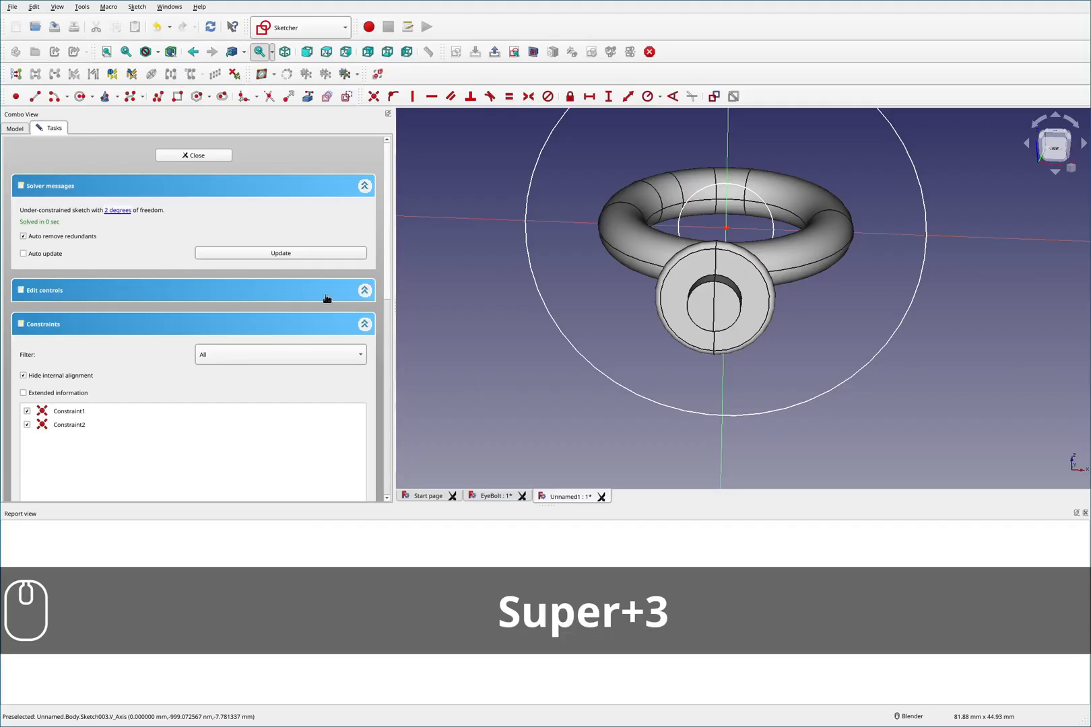
- Try to constrain the inner circle's diameter to 1/4, then undo that constraint
left_click(766, 203)
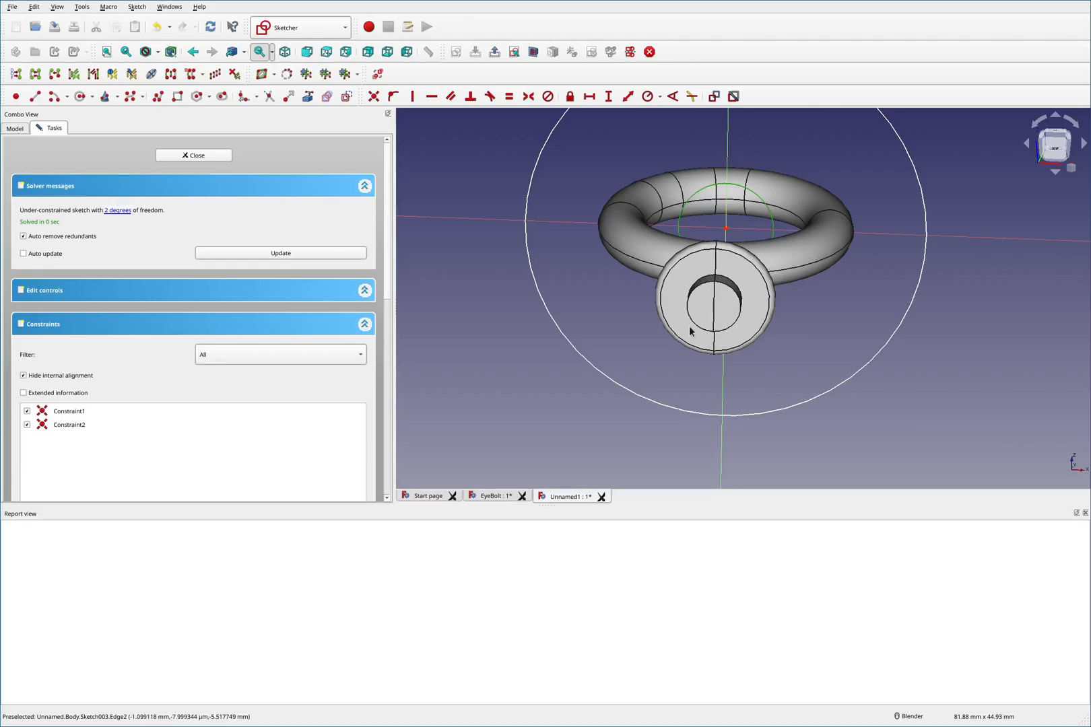
key("F2")
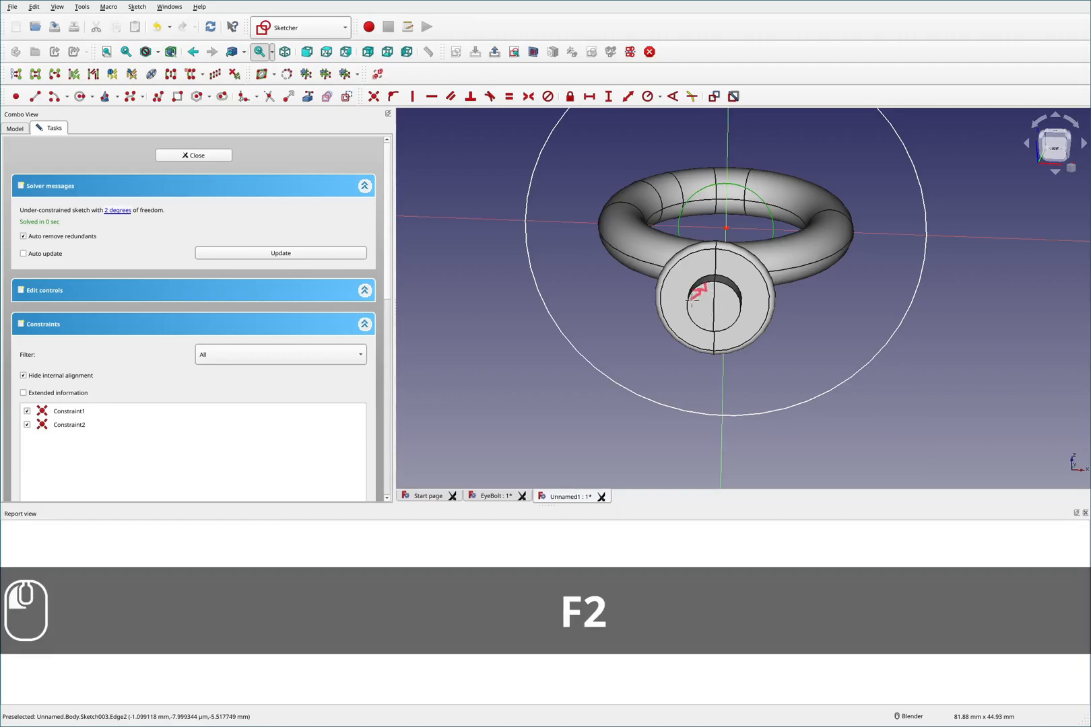
key("F2")
key("shift+F2")
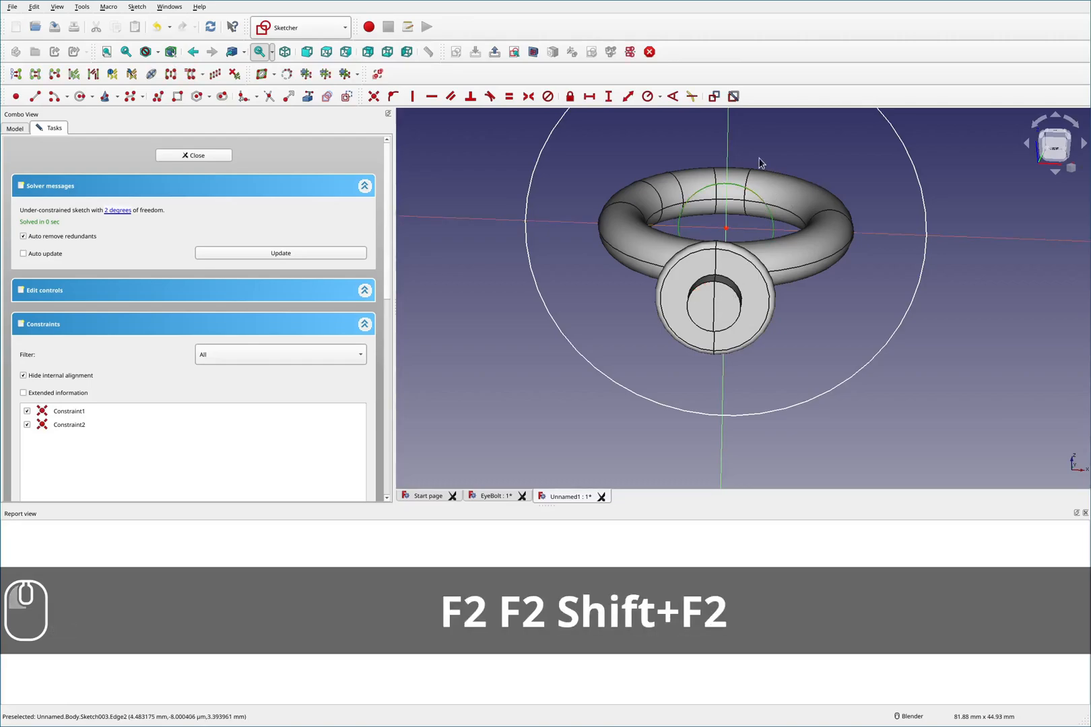
left_click(659, 96)
left_click(680, 119)
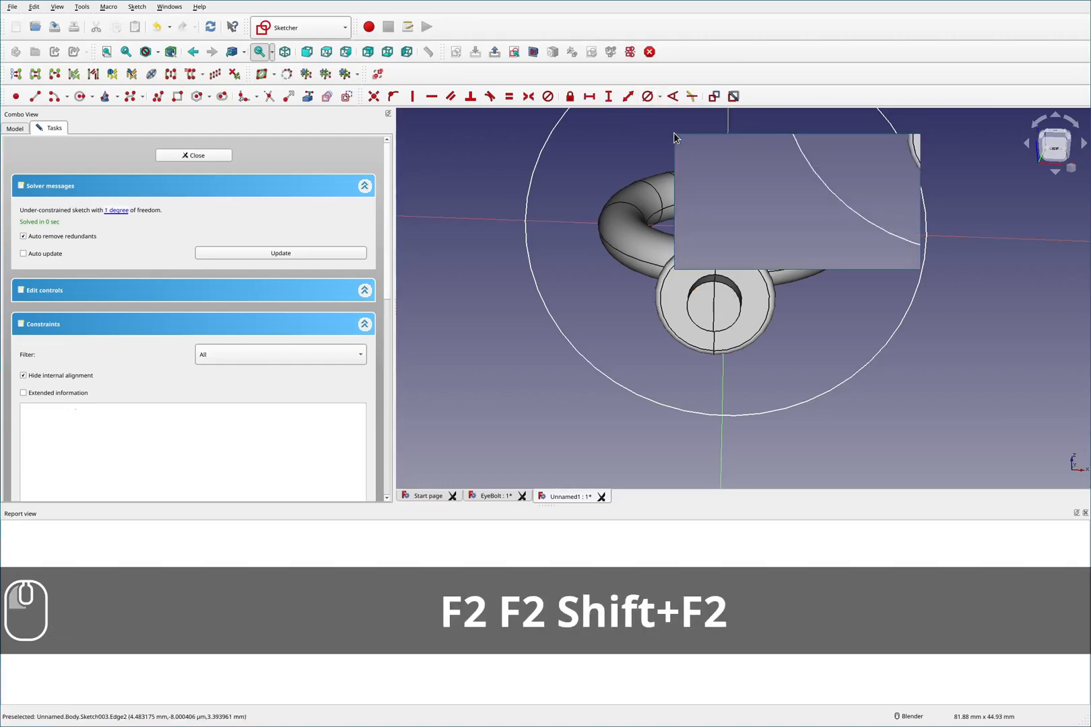
left_click(827, 152)
left_click_drag(823, 151, 682, 159)
left_click_drag(773, 150, 681, 156)
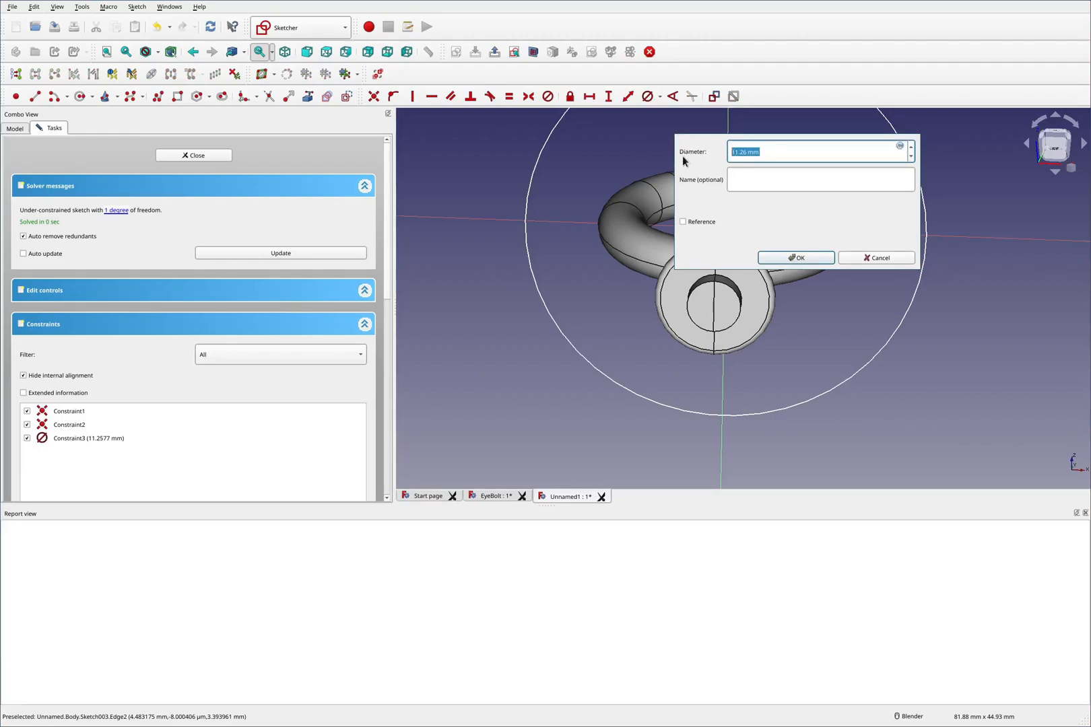
type("1/4")
key("Return")
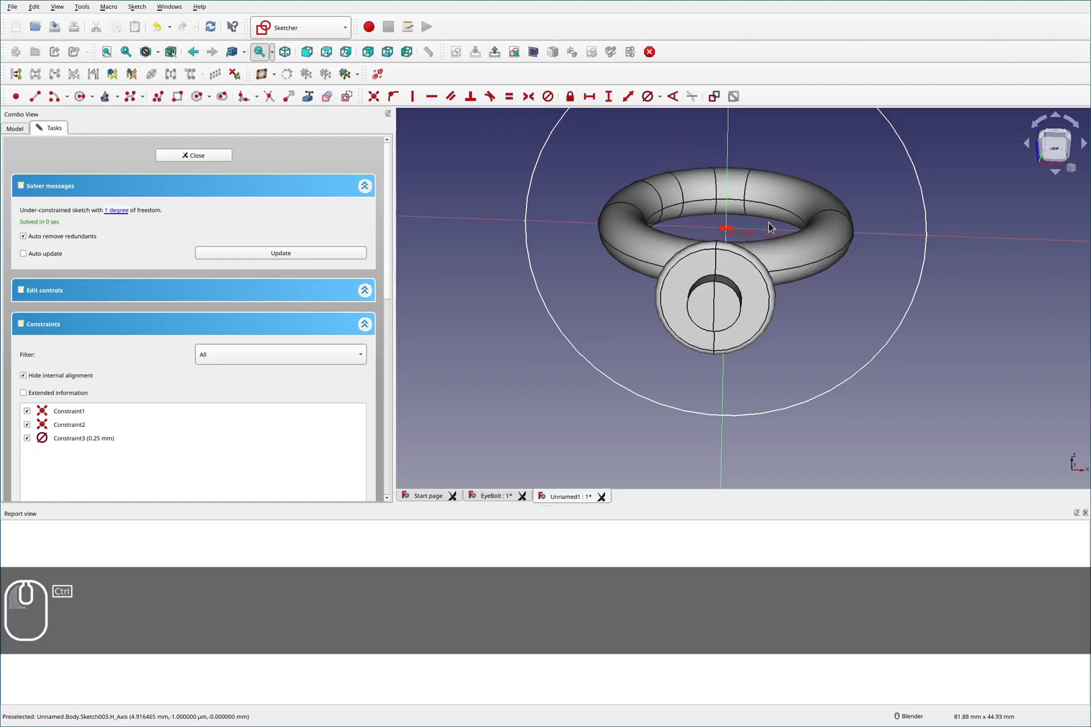
key("ctrl+z")
- Constrain the inner circle's diameter to 1/4 in
left_click(772, 220)
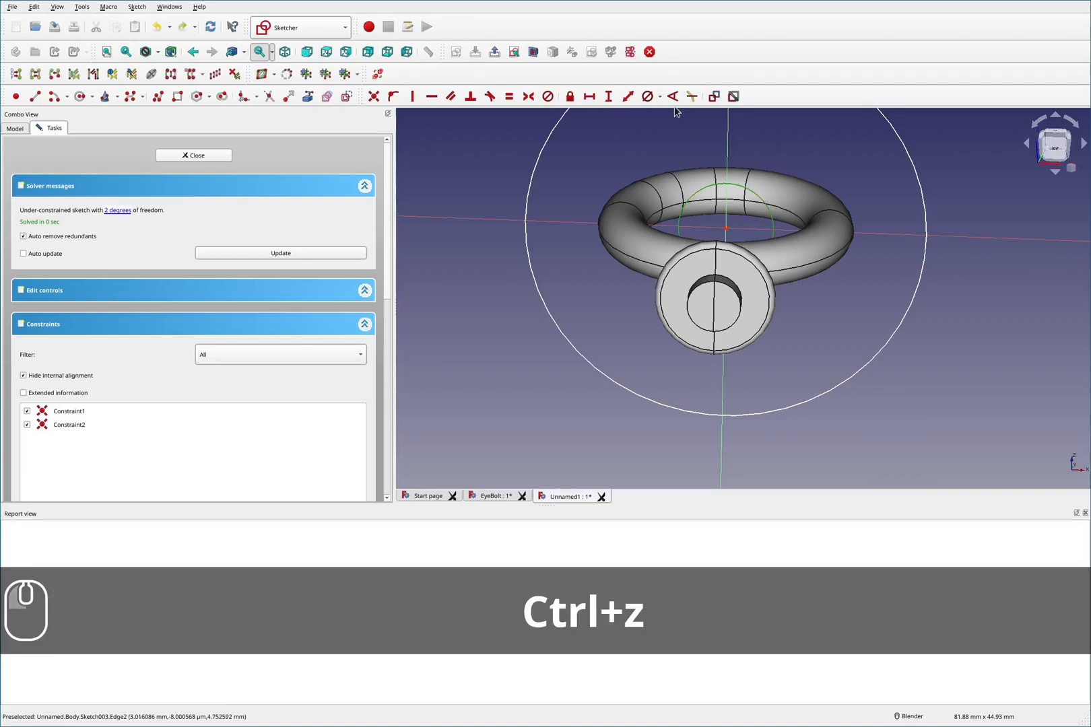
left_click(648, 97)
type("1/4")
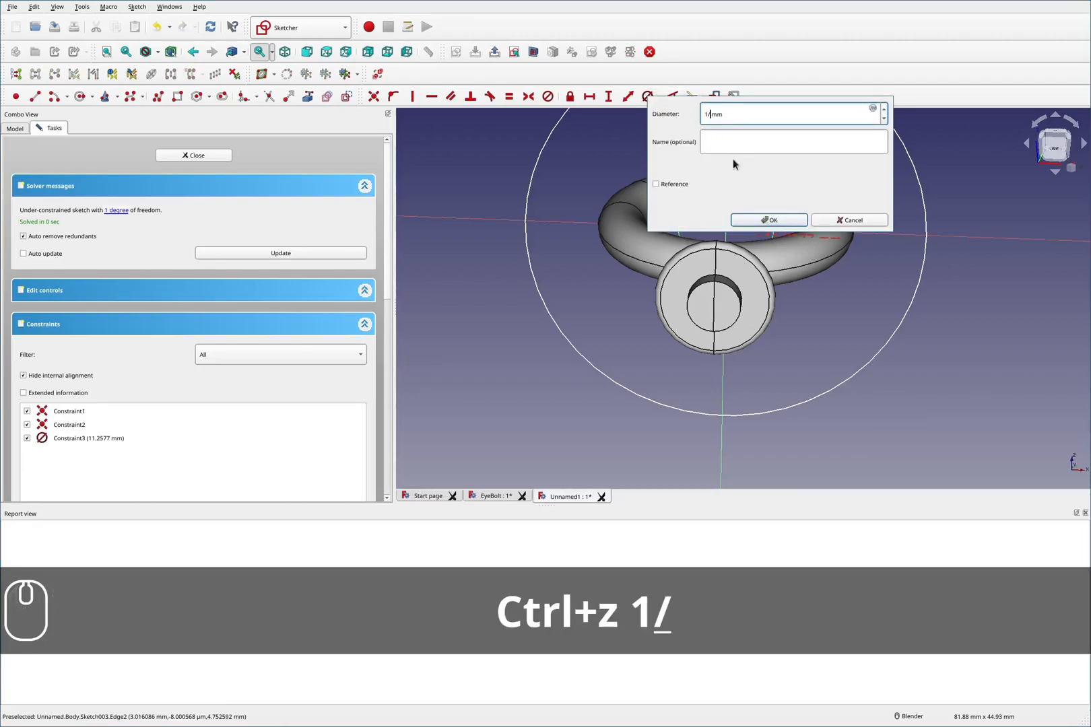
key("Delete")
key("Delete")
key("Delete")
key("Delete")
type("in")
key("Return")
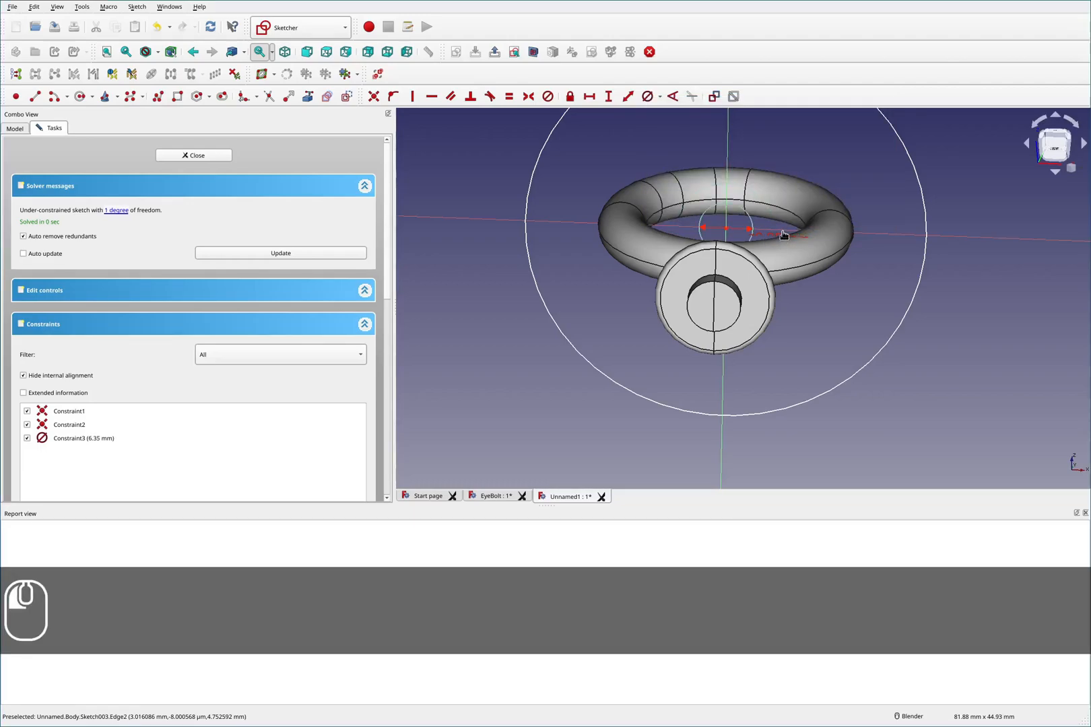
- Try to increase the inner circle's diameter constraint by adding +.5 to its value
scroll(783, 235, "up", 5)
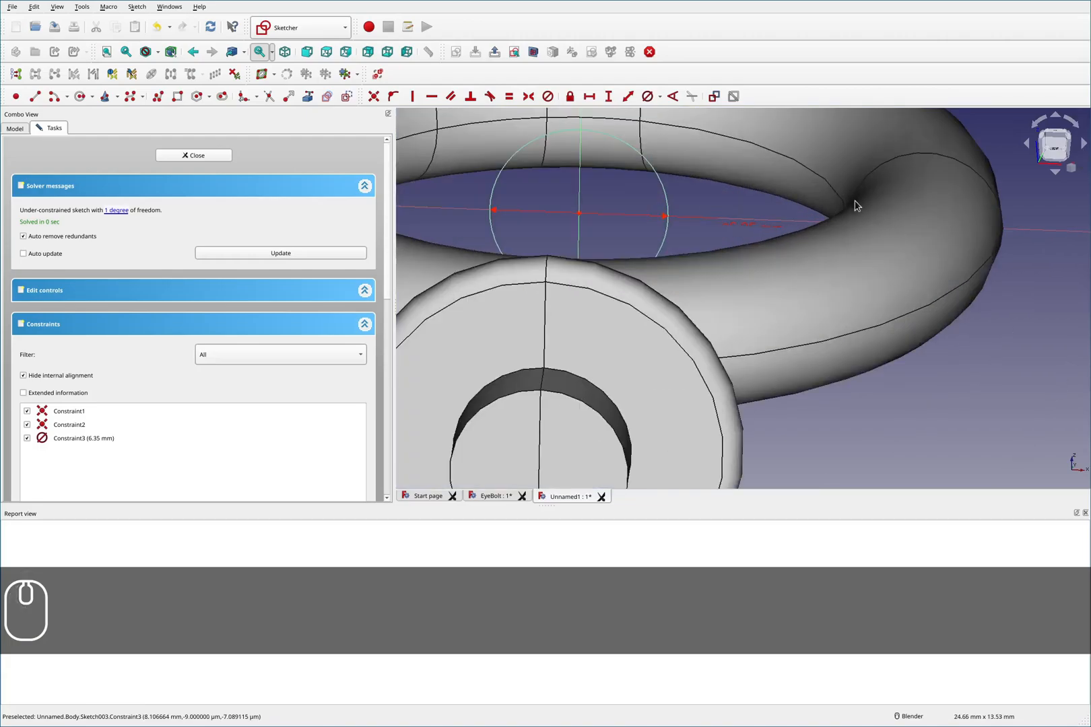
left_click(1045, 153)
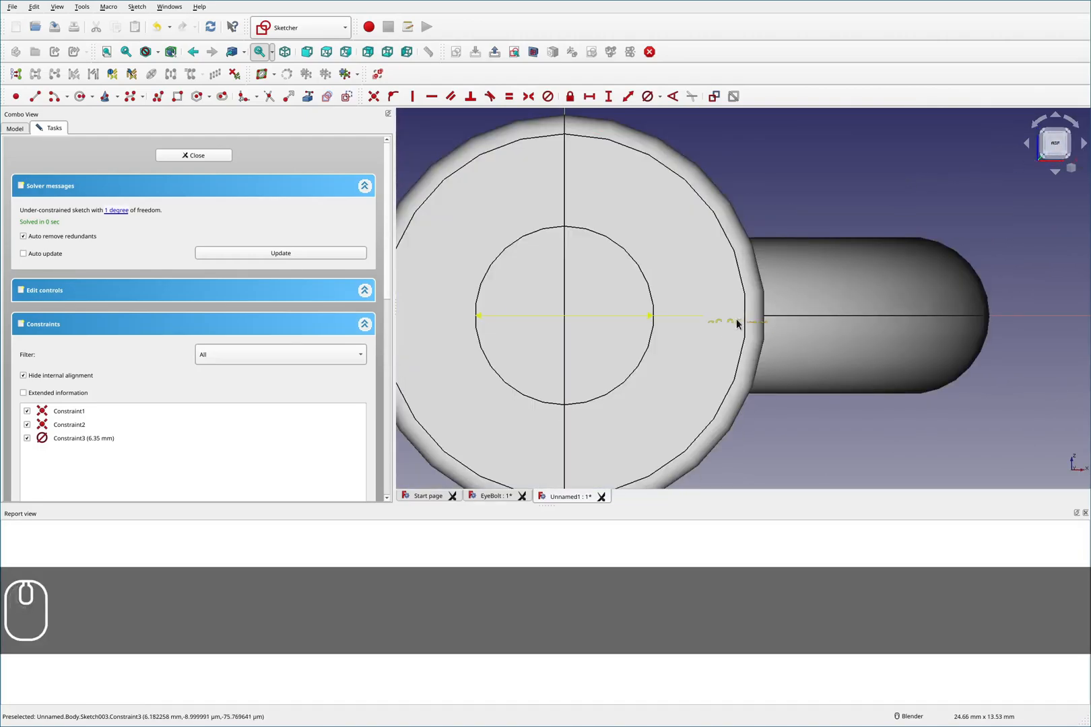
left_click_drag(732, 313, 736, 309)
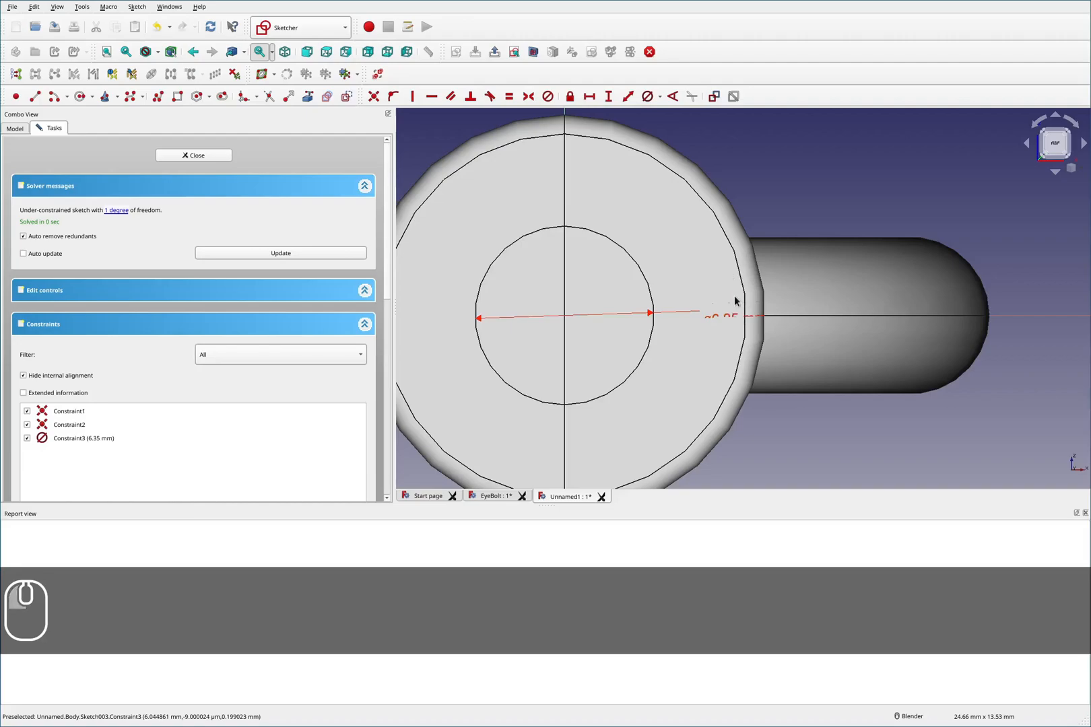
double_click(731, 311)
left_click(814, 331)
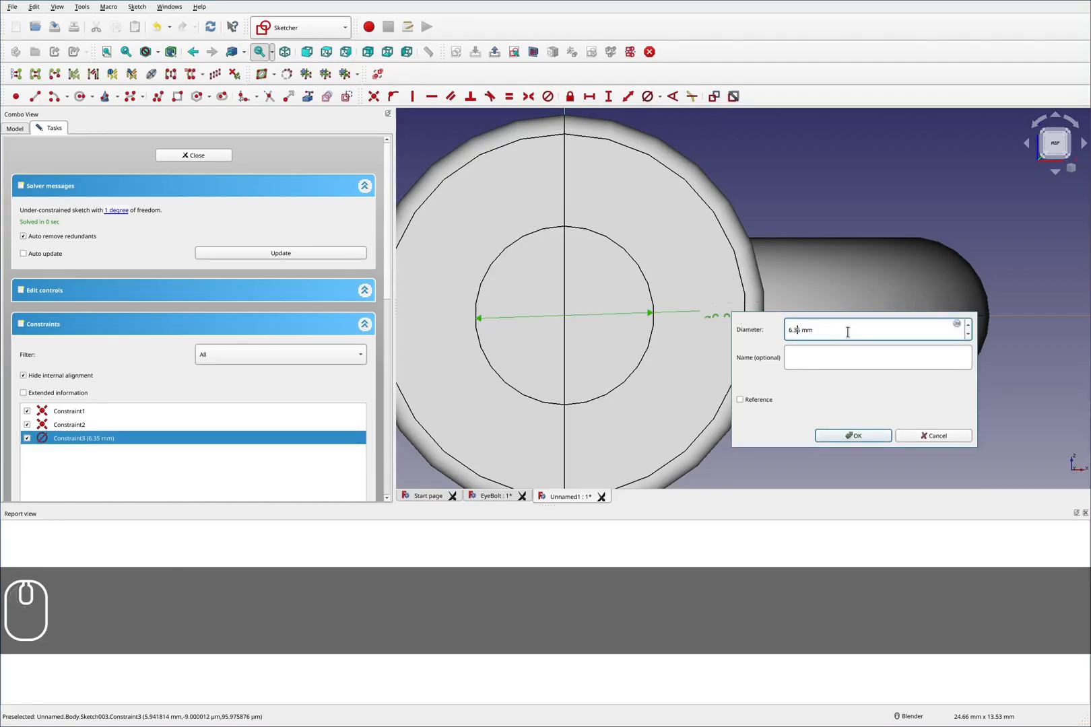
key("Right")
key("Right")
key("Right")
key("Right")
key("Right")
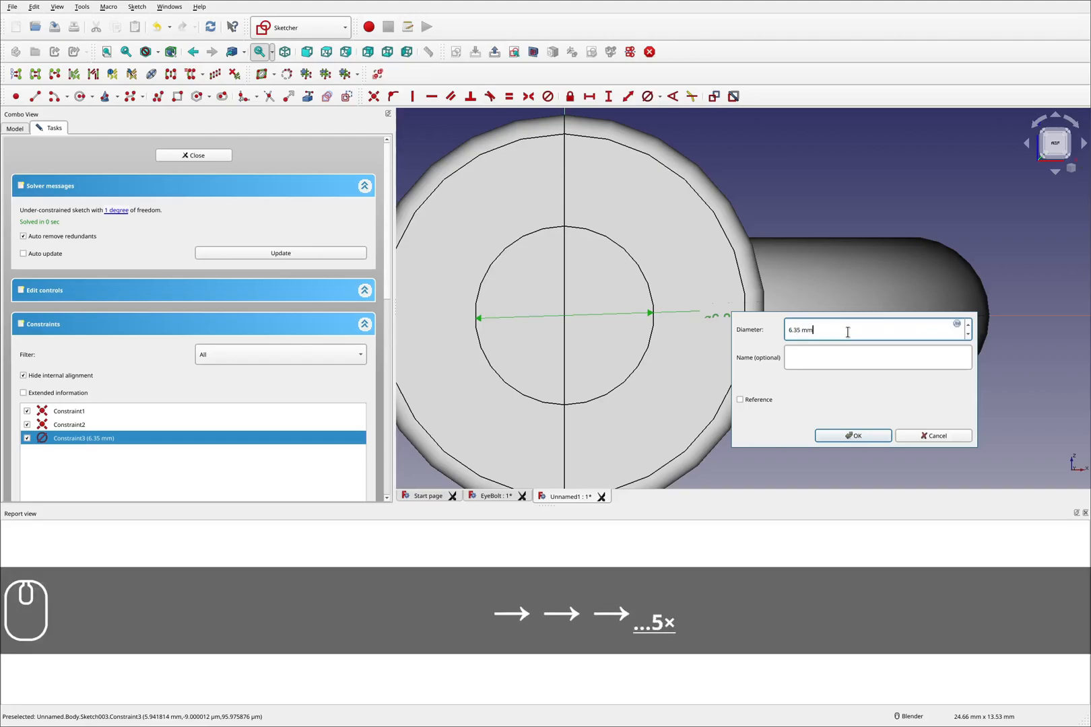
type("+.5")
key("Return")
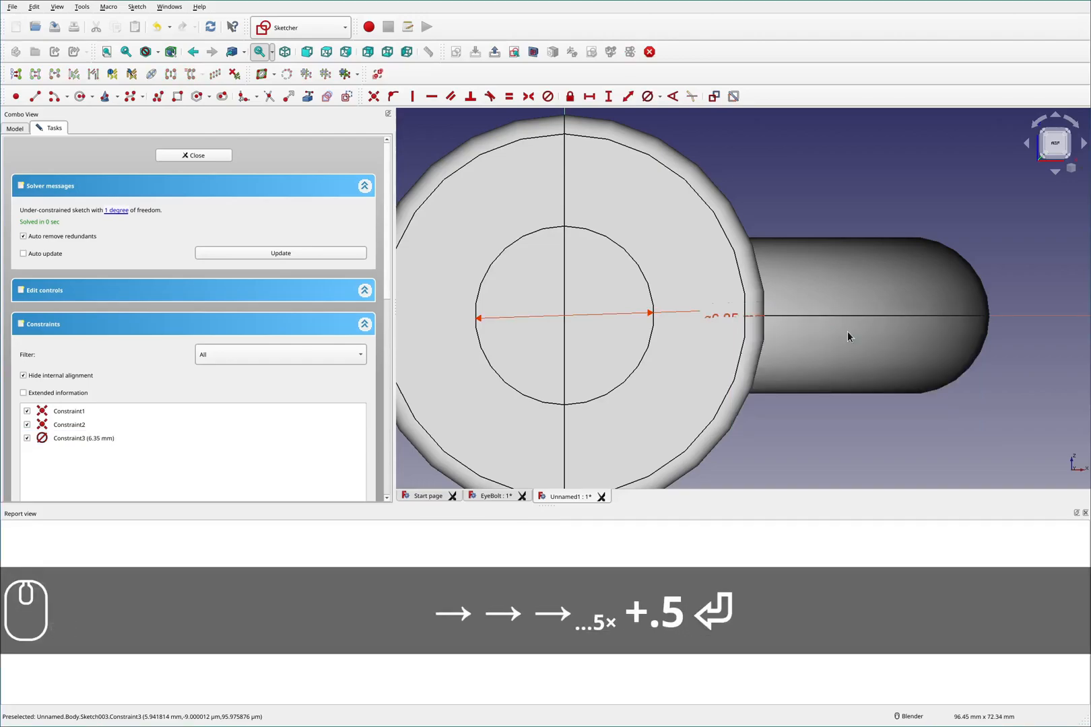
- Switch to the McMaster-Carr listing, open the 3014T45 product detail drawing, and return to the sketch
scroll(721, 208, "down", 10)
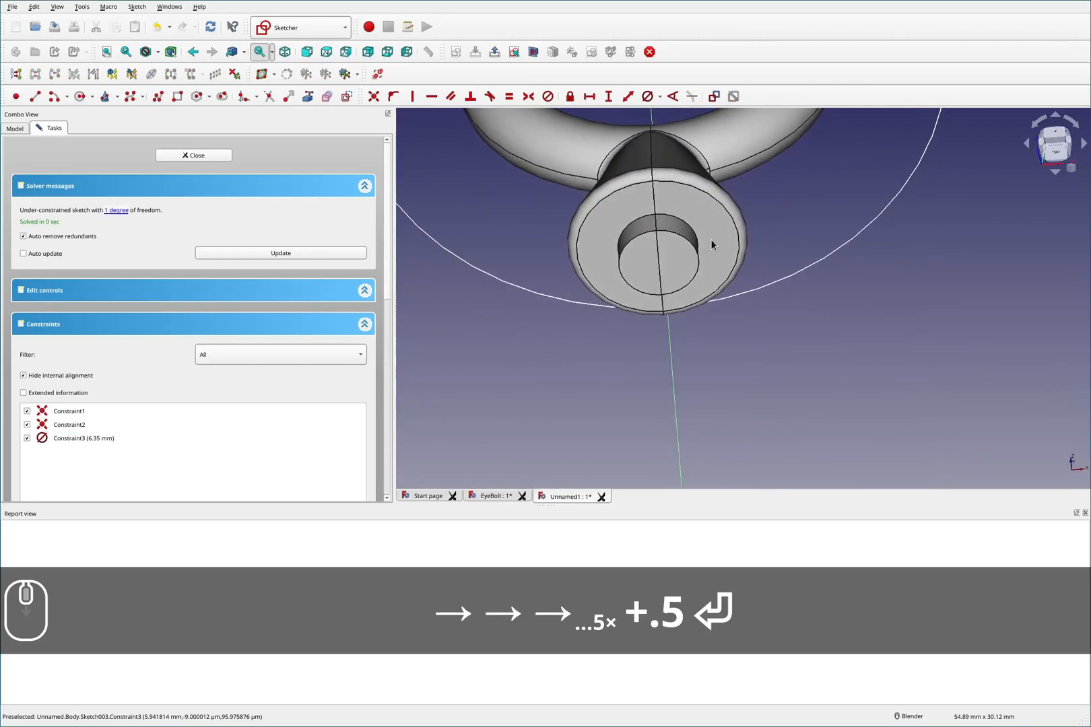
scroll(725, 143, "up", 5)
middle_click_drag(707, 218, 668, 236)
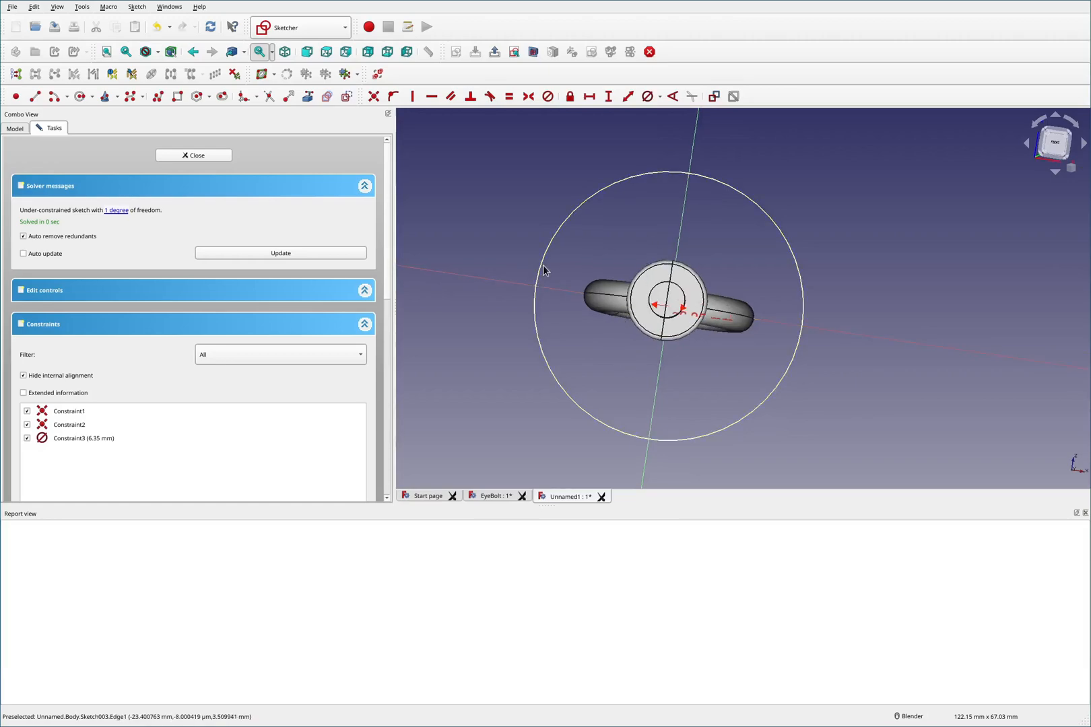
key("super+4")
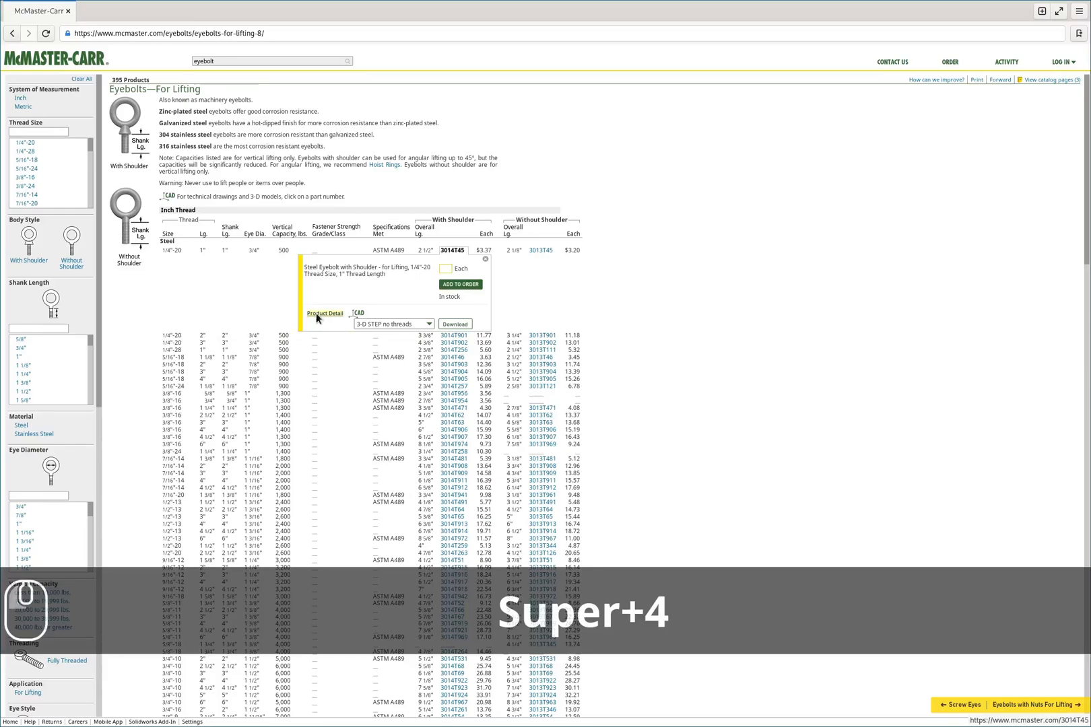
left_click(316, 314)
left_click(196, 411)
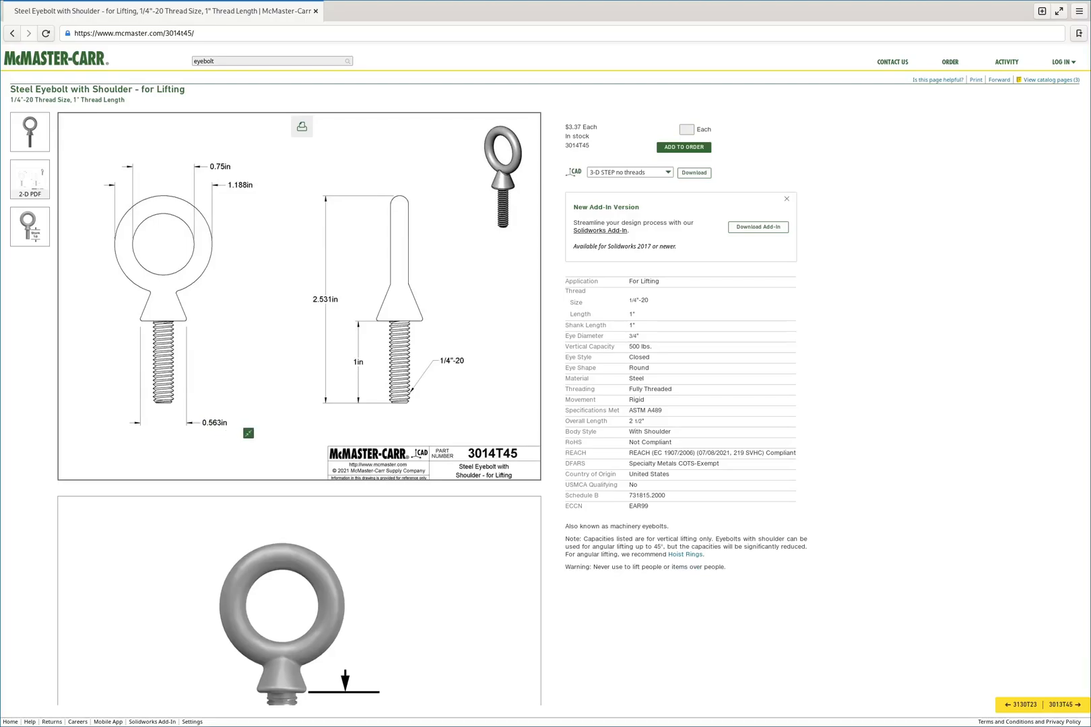
key("super+3")
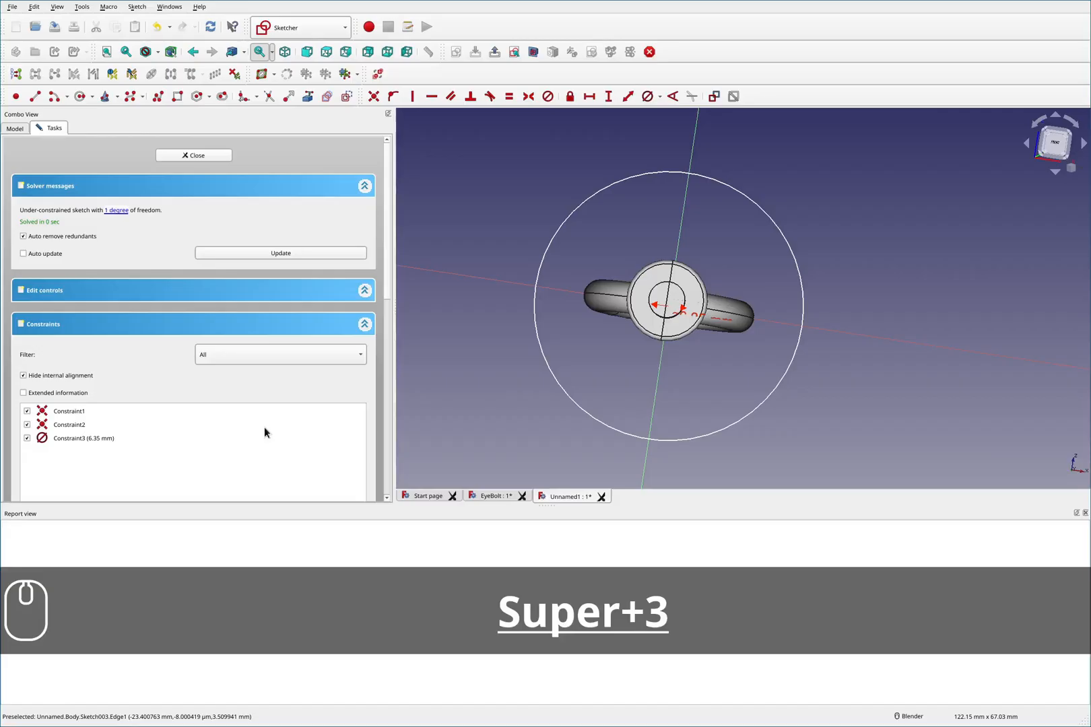
- Constrain the outer circle's diameter to 0.563 in
left_click(801, 280)
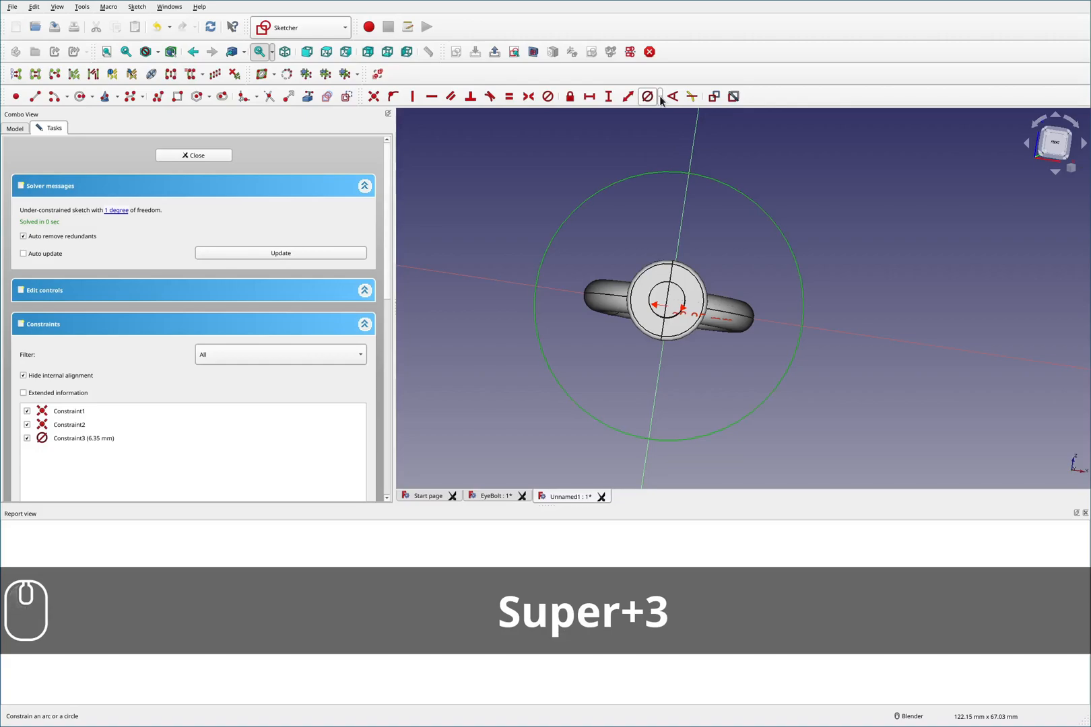
left_click(660, 98)
left_click(669, 130)
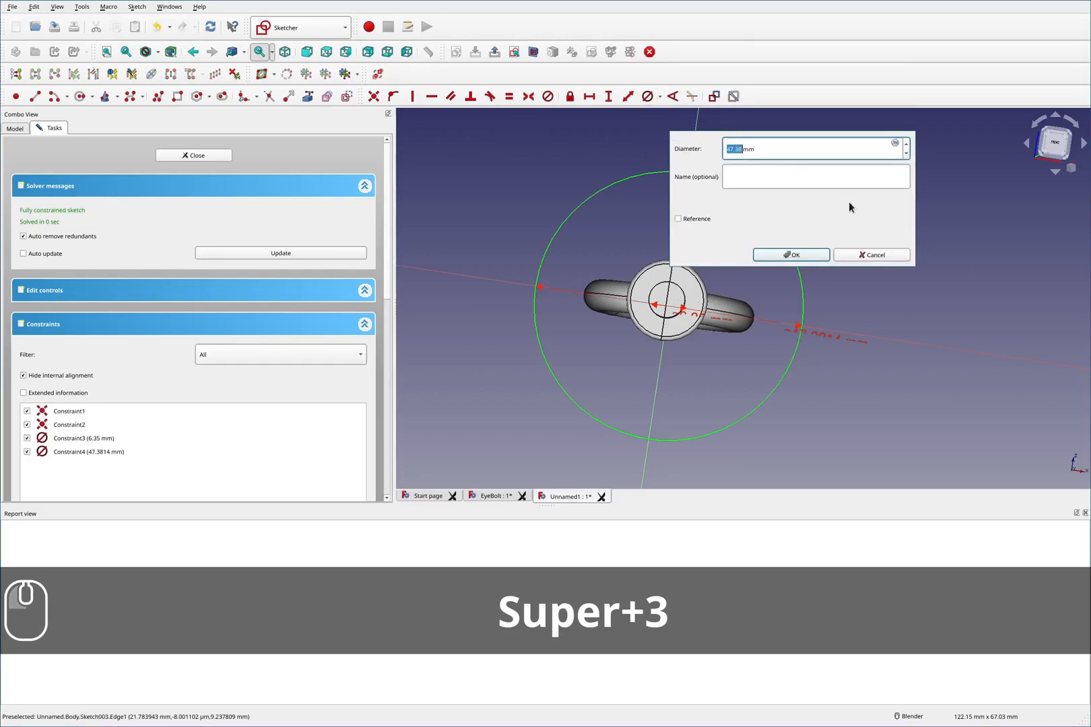
type("0.")
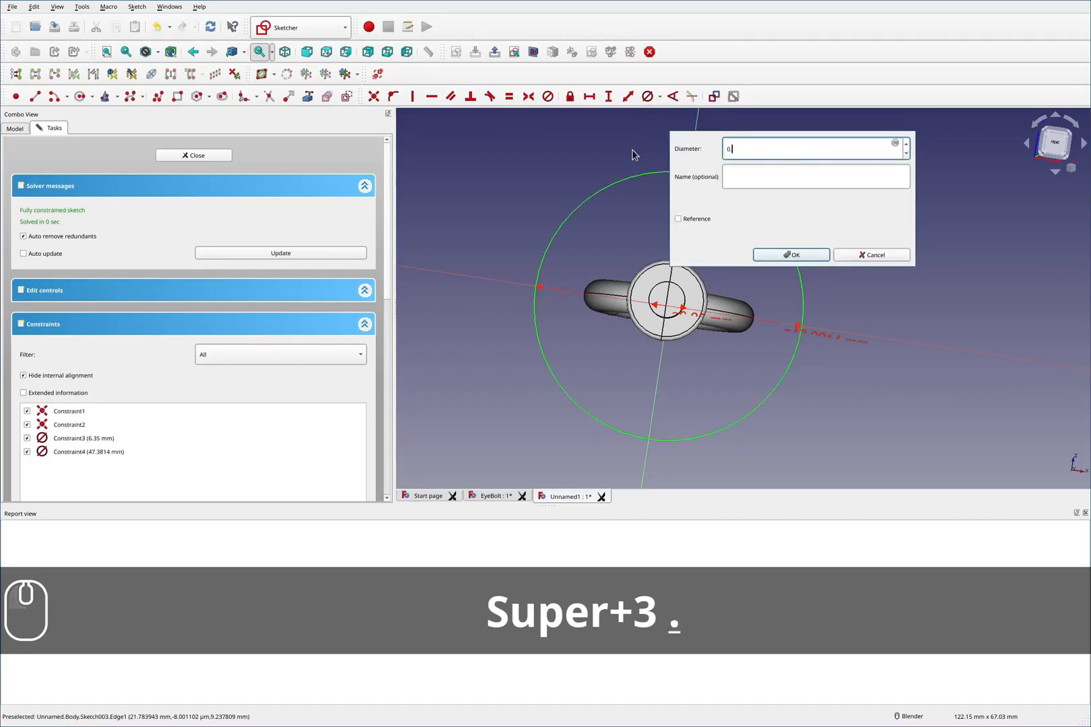
type("563in")
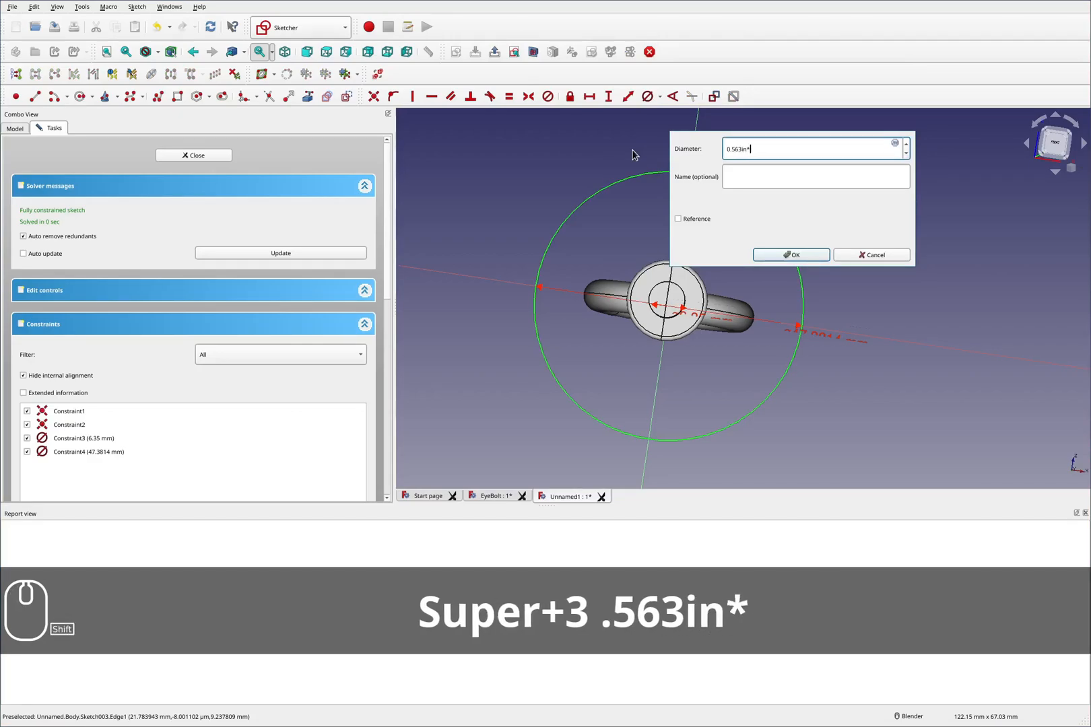
key("Return")
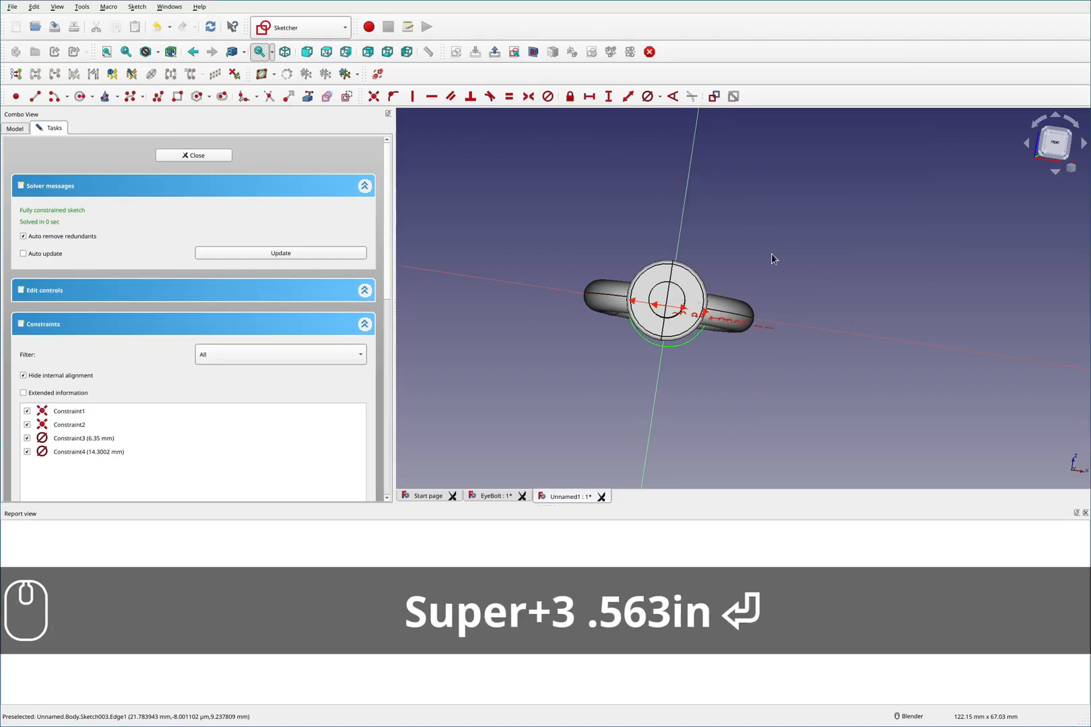
- Try to multiply the outer circle's diameter by 4
left_click(1059, 142)
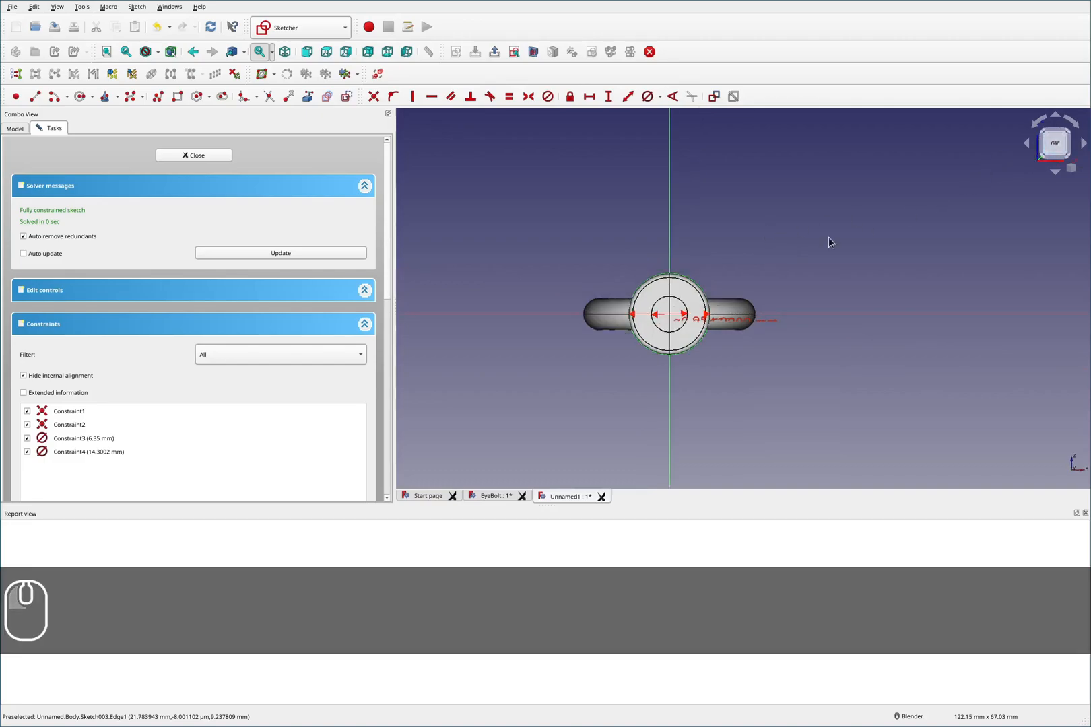
scroll(652, 305, "up", 2)
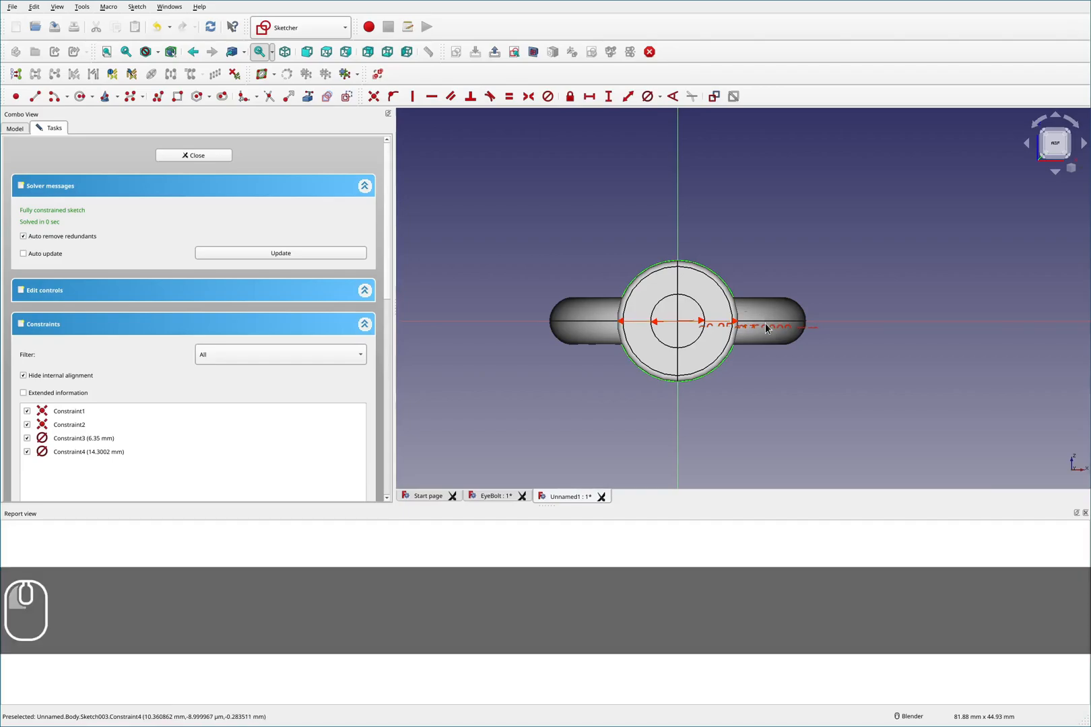
double_click(766, 327)
left_click(884, 335)
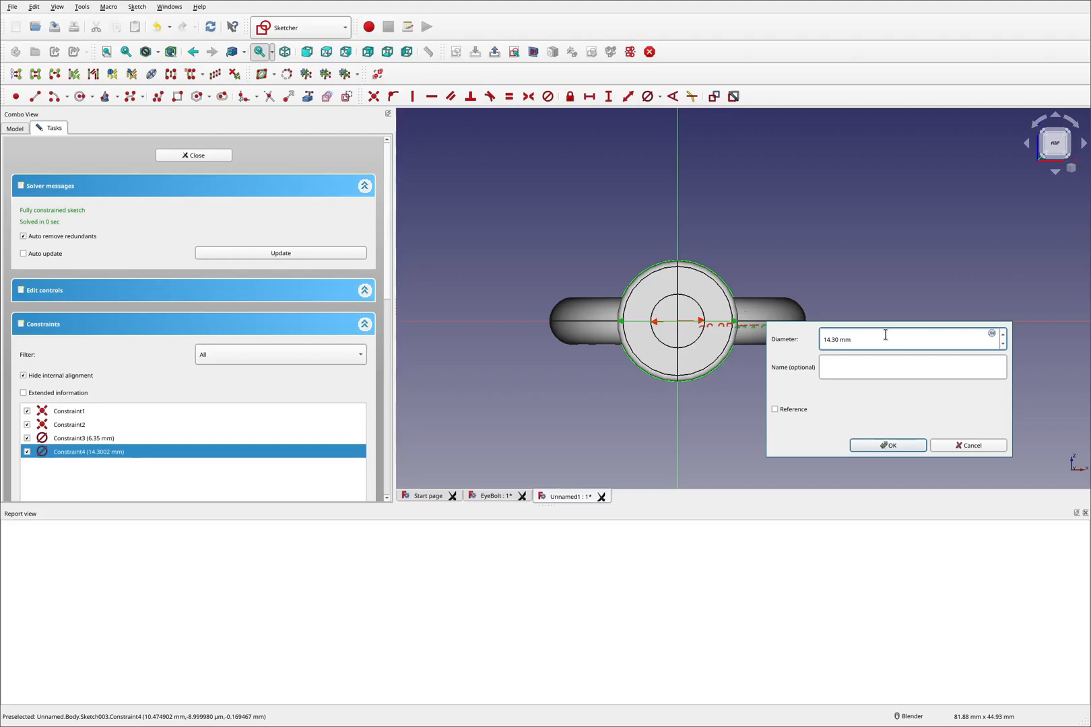
type("*")
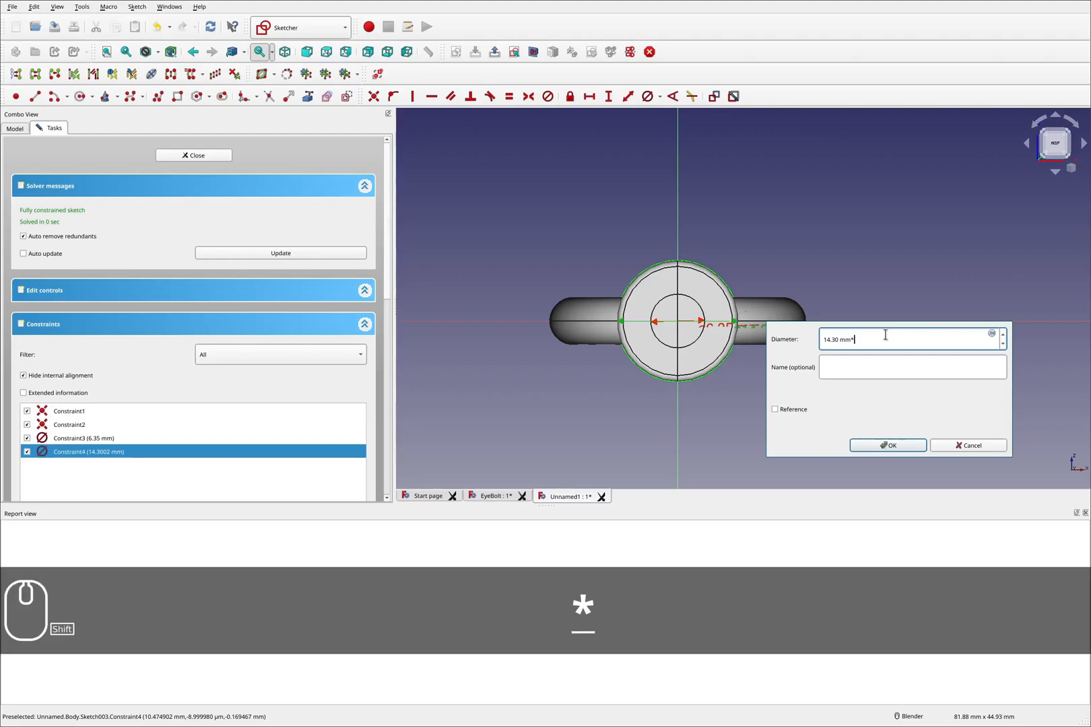
type("4")
key("Return")
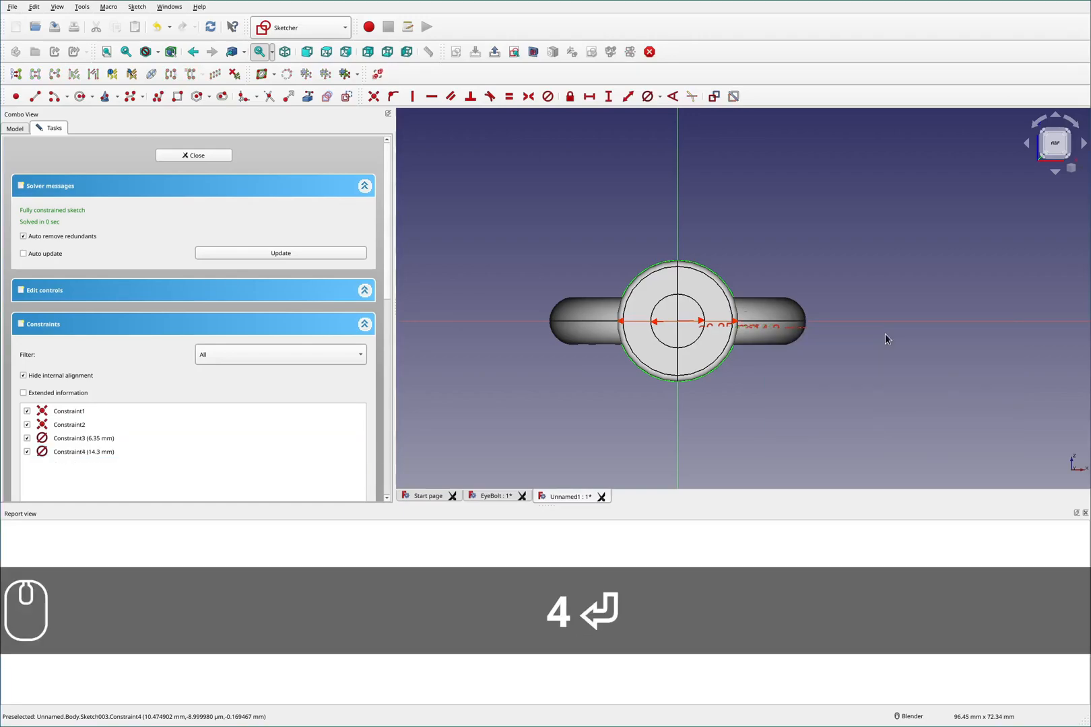
- Set the outer circle's diameter to 14.30*4 mm
scroll(805, 247, "down", 3)
scroll(794, 275, "up", 4)
mouse_move(787, 288)
middle_mouse_down()
mouse_move(795, 268)
mouse_move(792, 285)
middle_mouse_up()
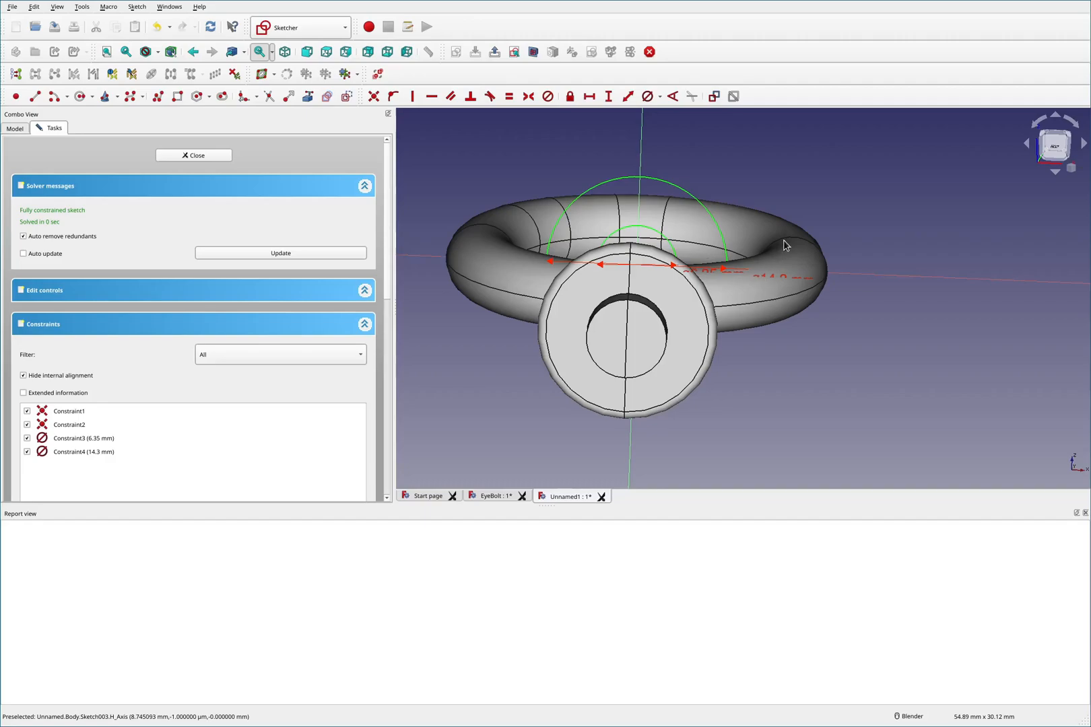
double_click(768, 274)
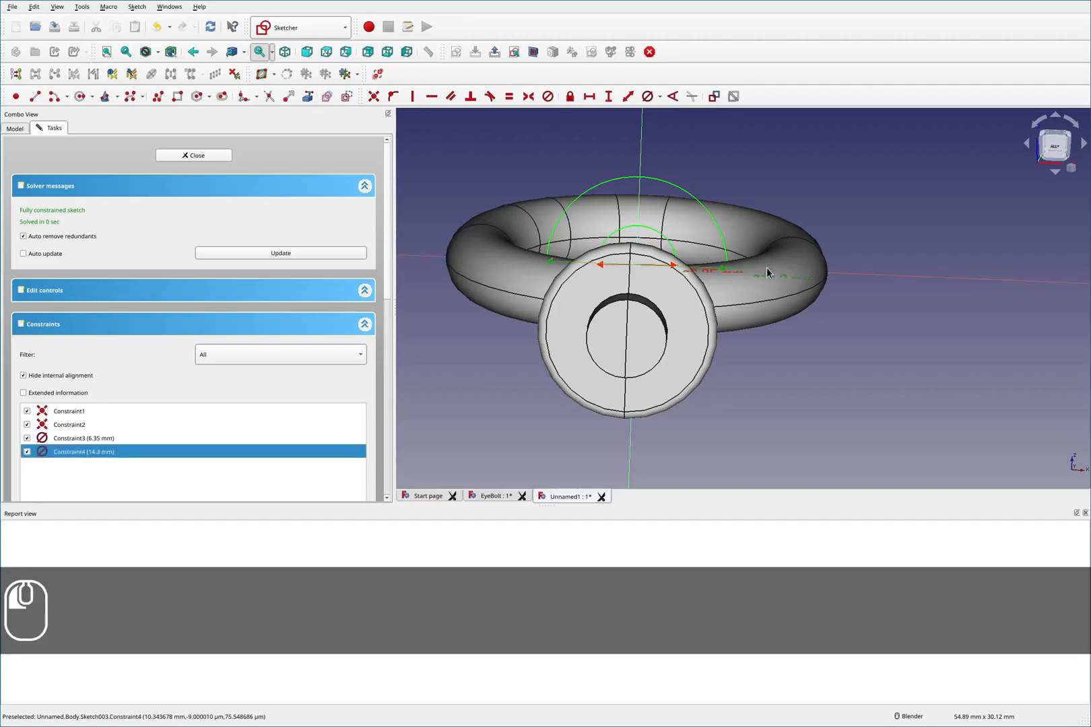
left_click(861, 285)
type("*")
type("4")
key("BackSpace")
key("BackSpace")
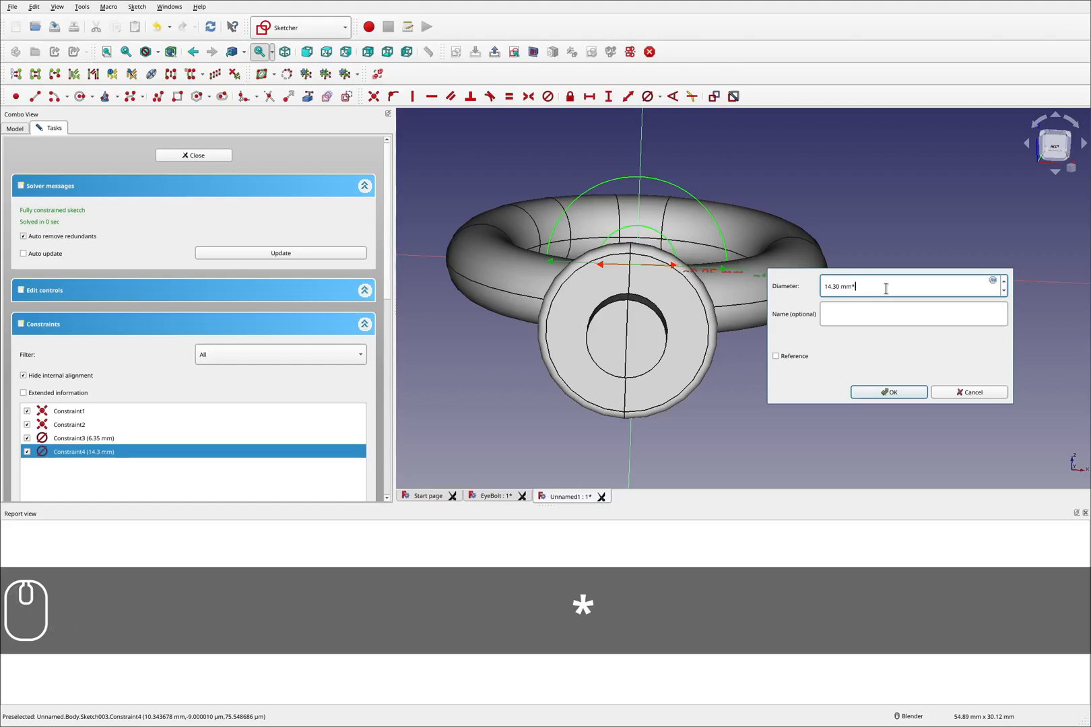
key("Left")
key("Left")
key("Left")
type("*4")
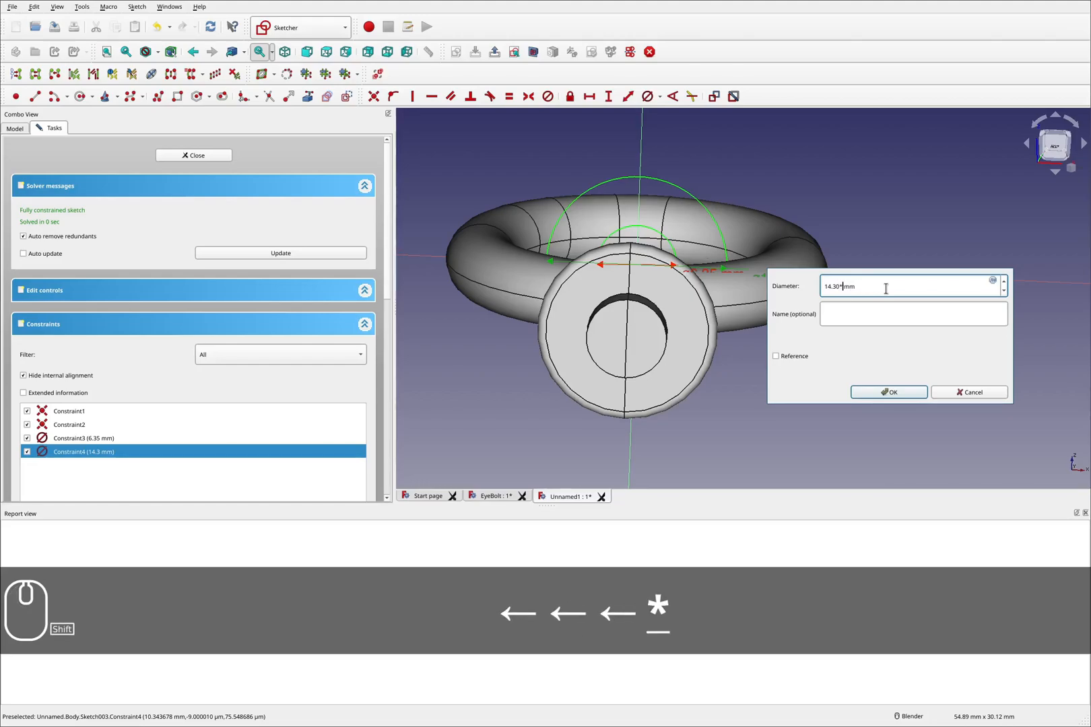
key("Return")
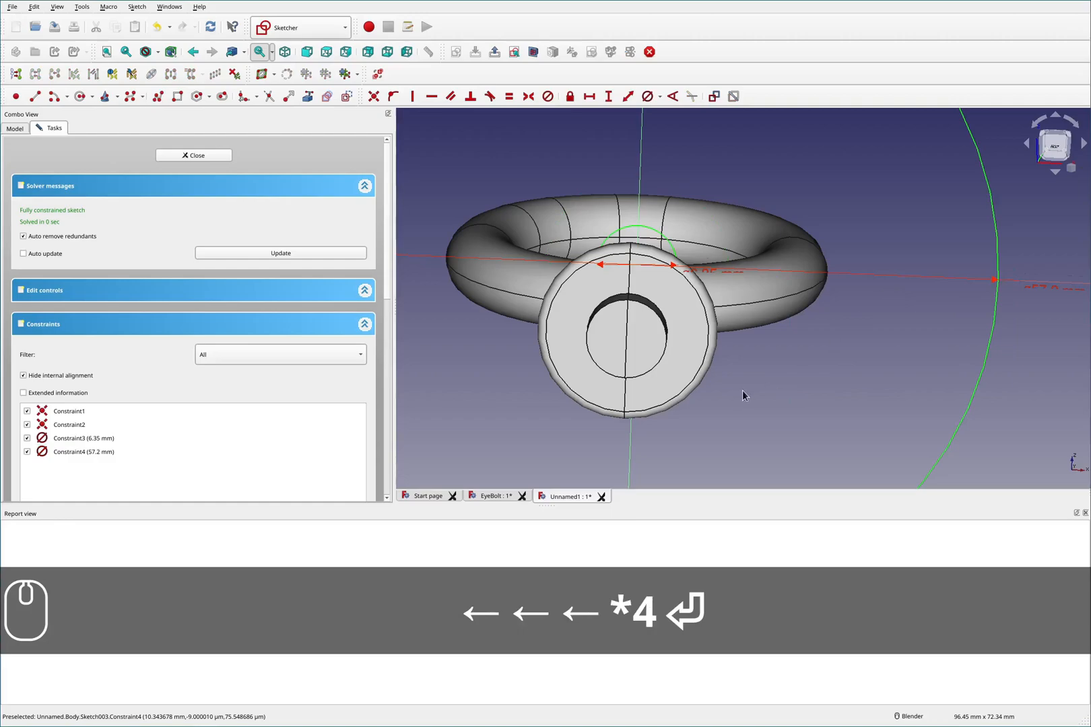
- Close the sketch editor to return to the Part Design body
scroll(743, 392, "down", 4)
mouse_move(744, 342)
middle_mouse_down()
mouse_move(753, 320)
mouse_move(754, 329)
middle_mouse_up()
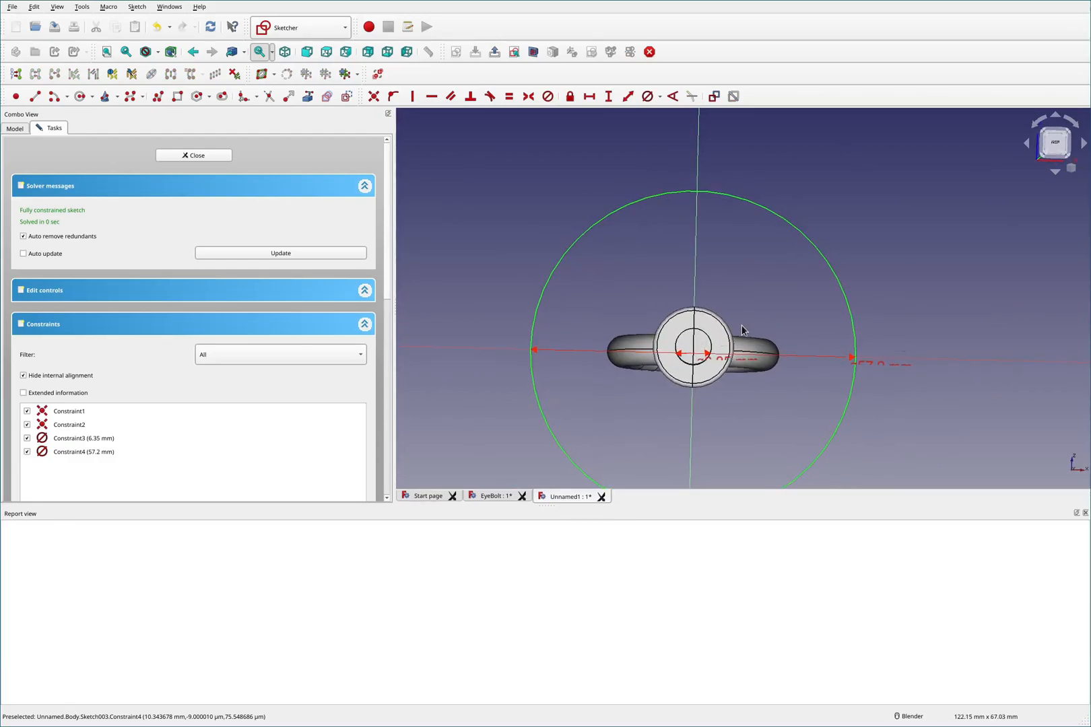
key("F2")
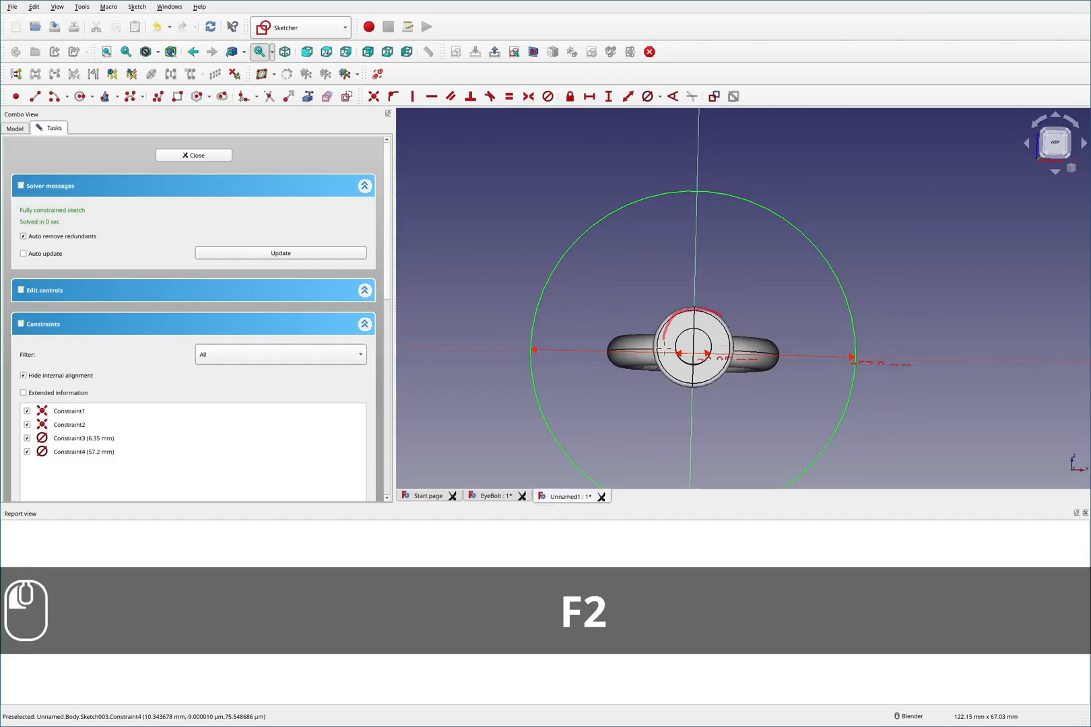
mouse_move(771, 313)
left_mouse_down()
mouse_move(717, 358)
mouse_move(789, 331)
mouse_move(771, 323)
left_mouse_up()
mouse_move(626, 317)
left_mouse_down()
mouse_move(616, 374)
mouse_move(646, 315)
left_mouse_up()
mouse_move(544, 317)
left_mouse_down()
mouse_move(554, 318)
mouse_move(552, 379)
left_mouse_up()
mouse_move(821, 318)
left_mouse_down()
mouse_move(799, 344)
mouse_move(827, 388)
left_mouse_up()
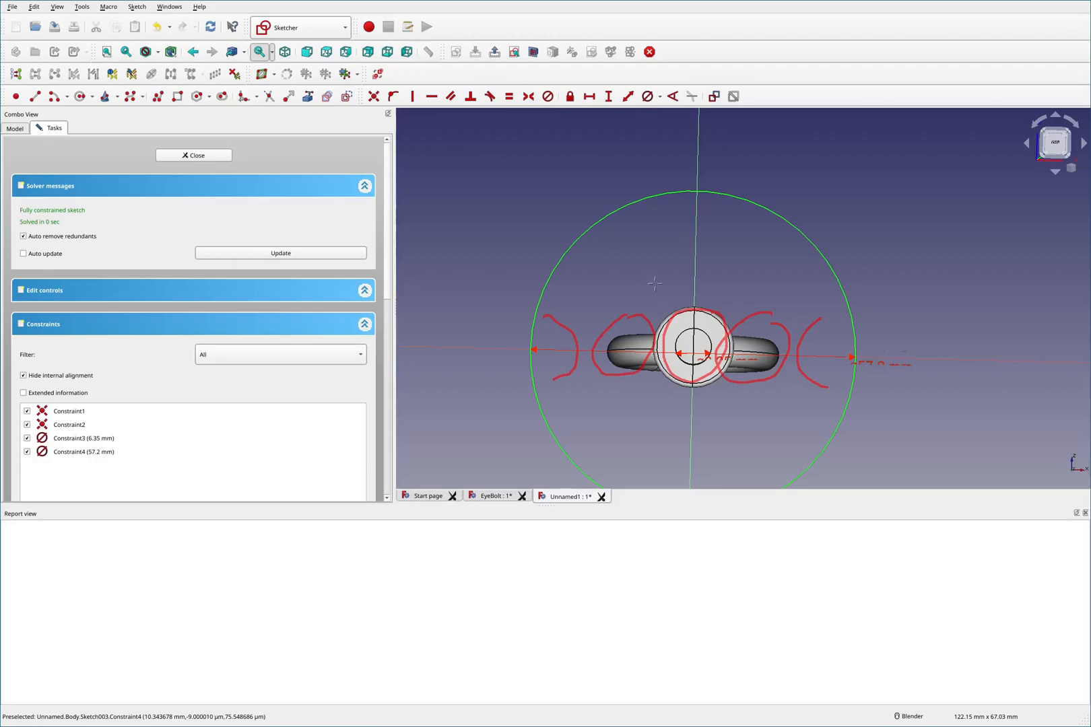
key("F2")
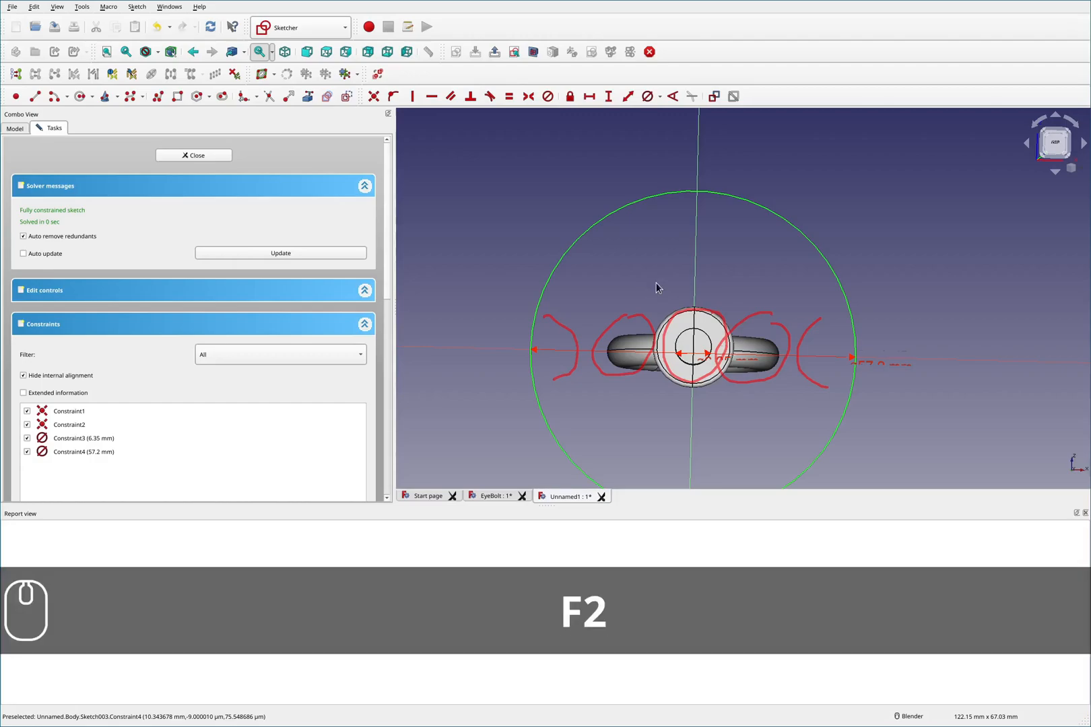
left_click(193, 156)
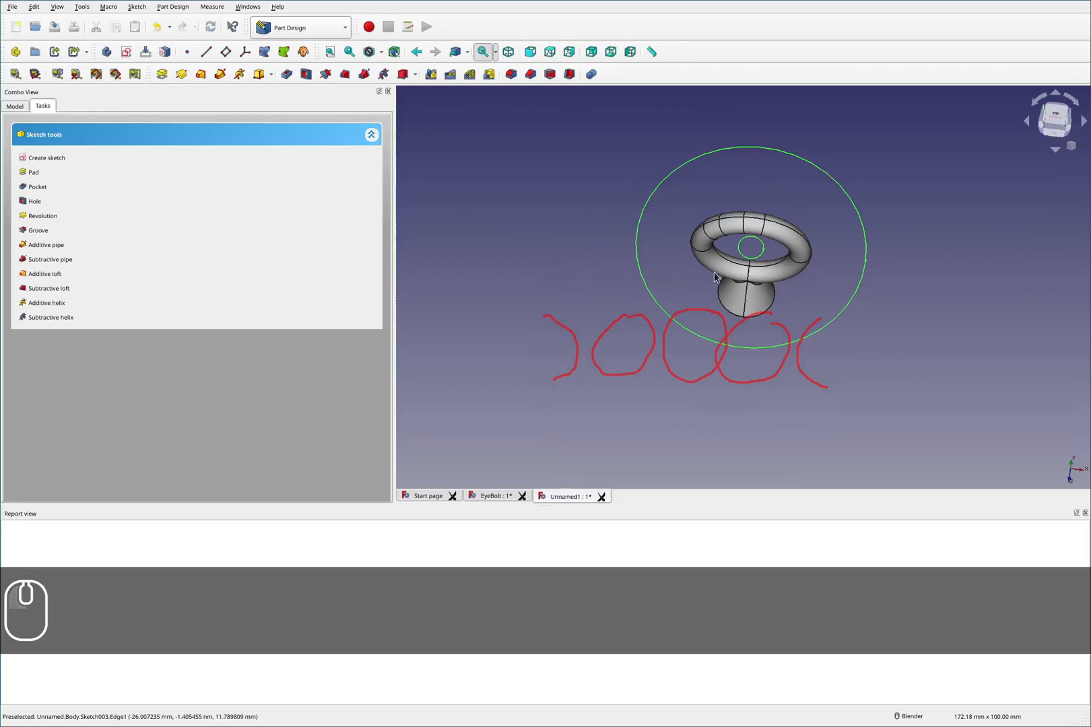
- Pad the outer-circle sketch to a length of 35 mm
key("shift+F2")
middle_click_drag(739, 224, 762, 187)
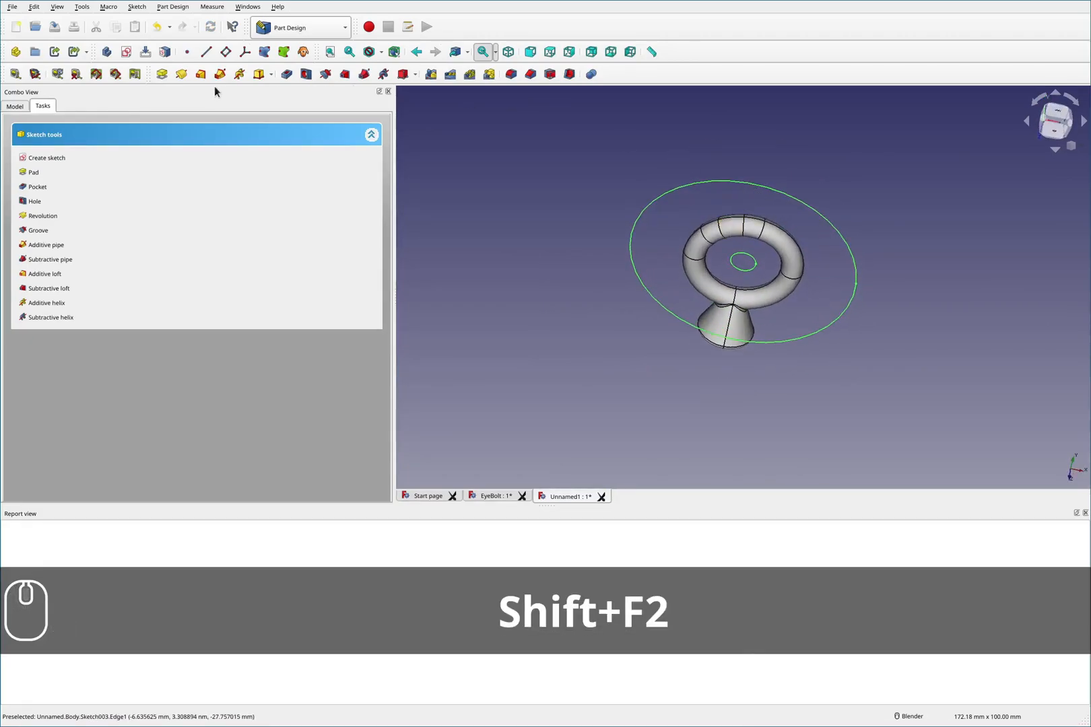
left_click(162, 74)
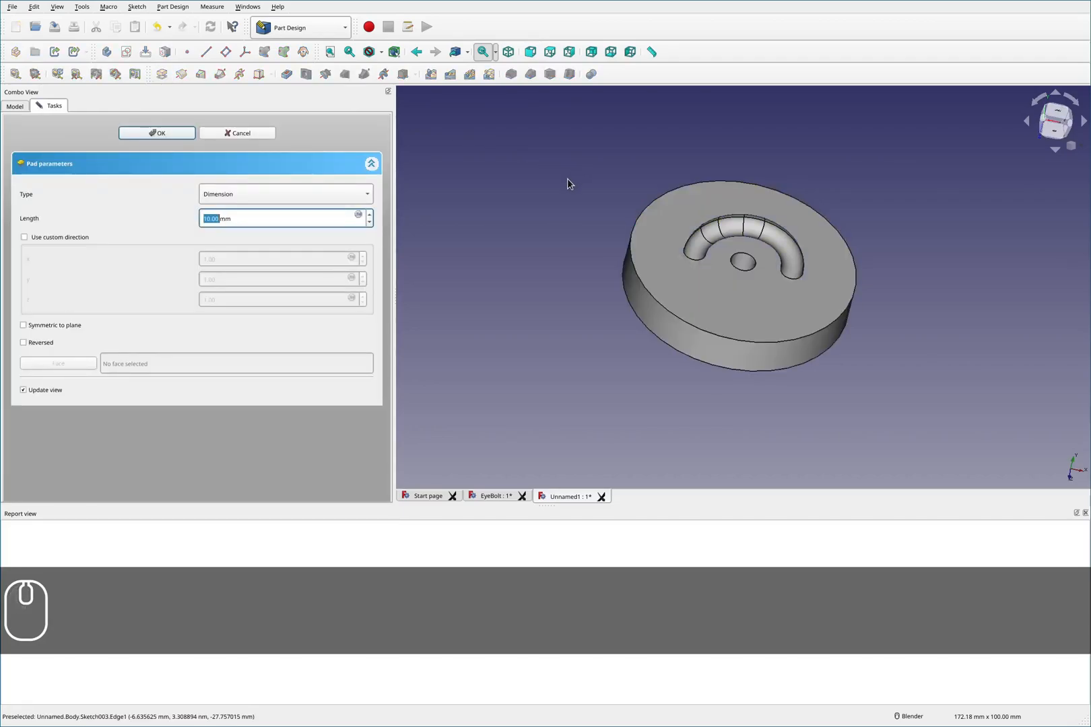
middle_click_drag(634, 220, 750, 222)
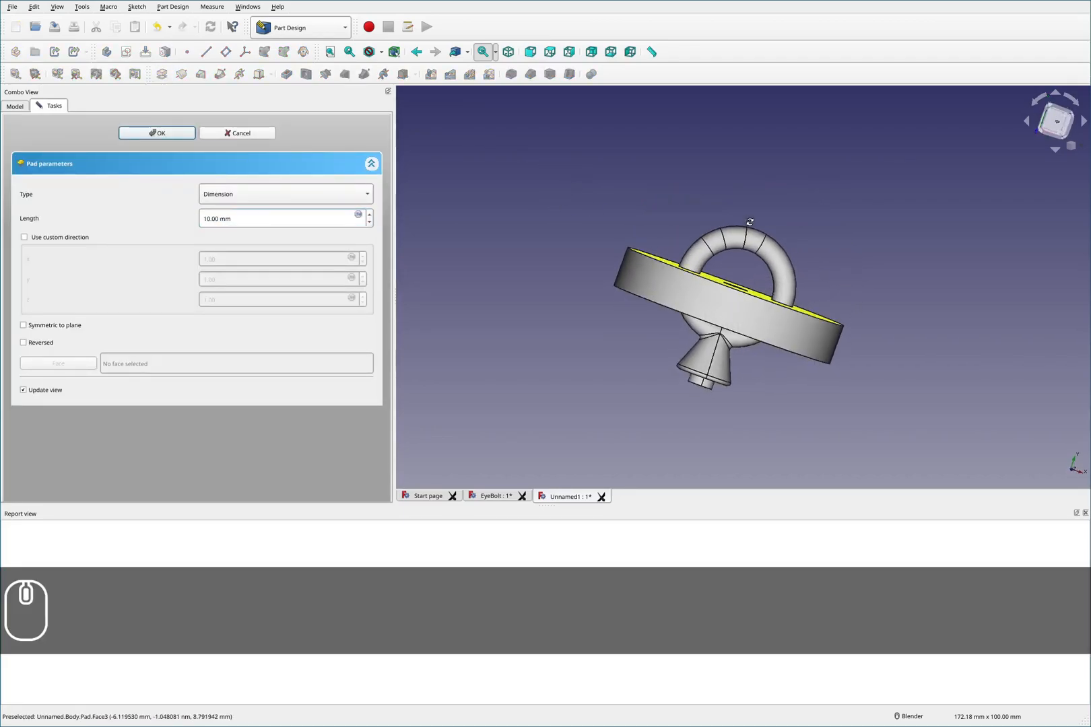
left_click_drag(260, 218, 143, 219)
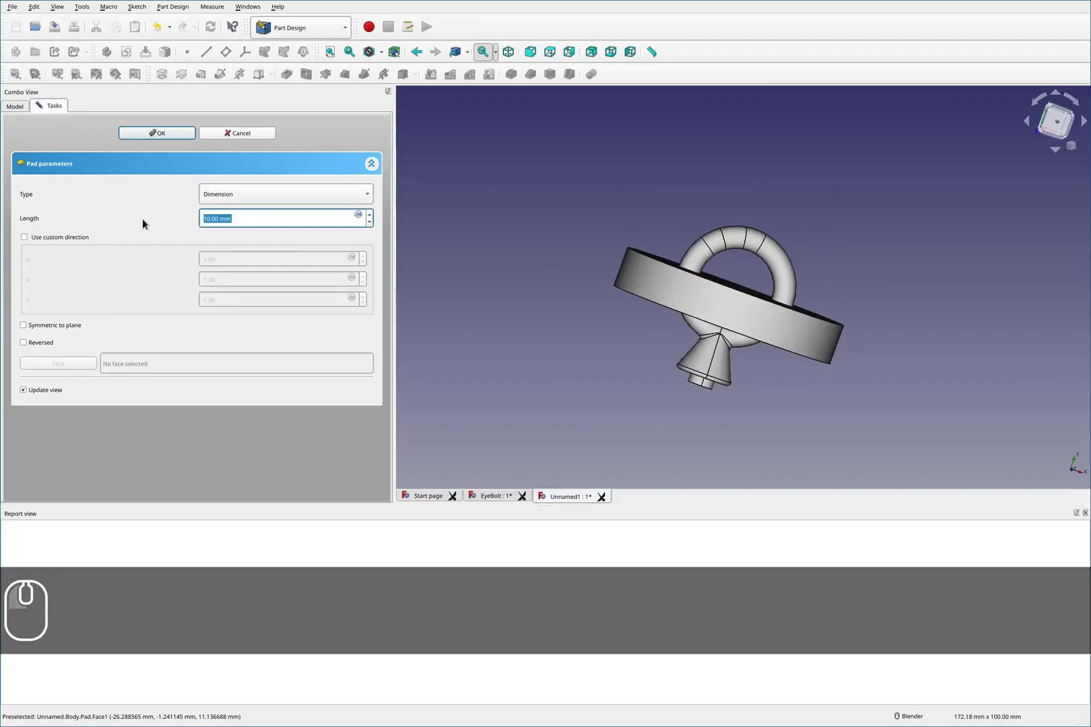
type("35")
key("Return")
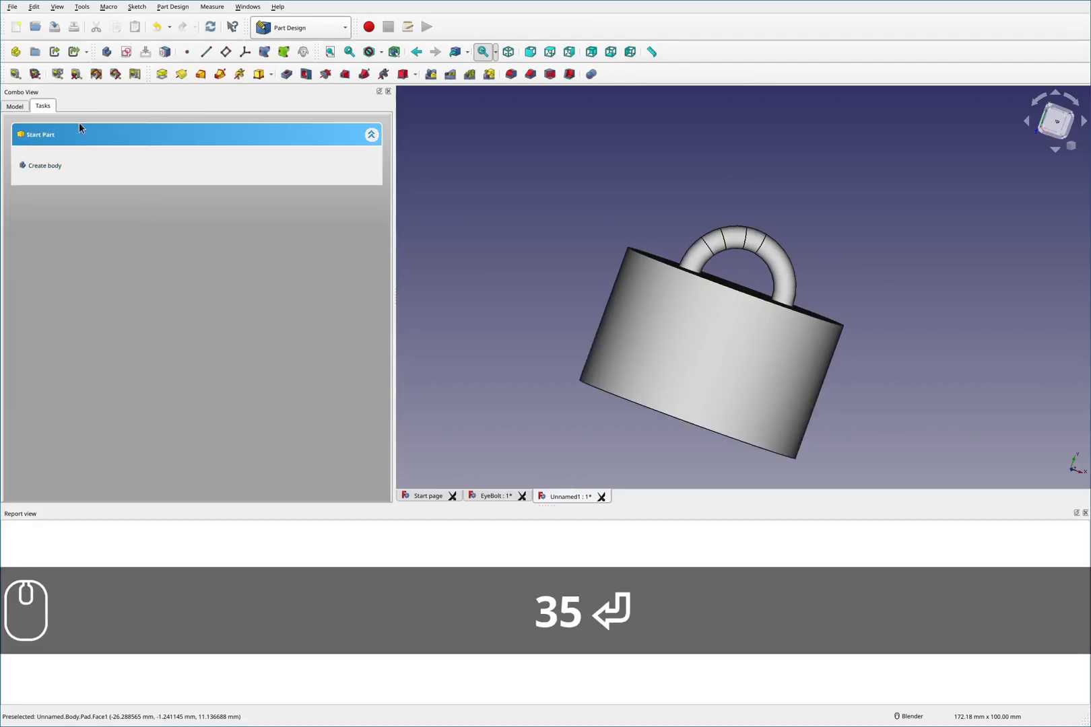
- Reopen the Pad feature and change its length to 20 mm
left_click(19, 107)
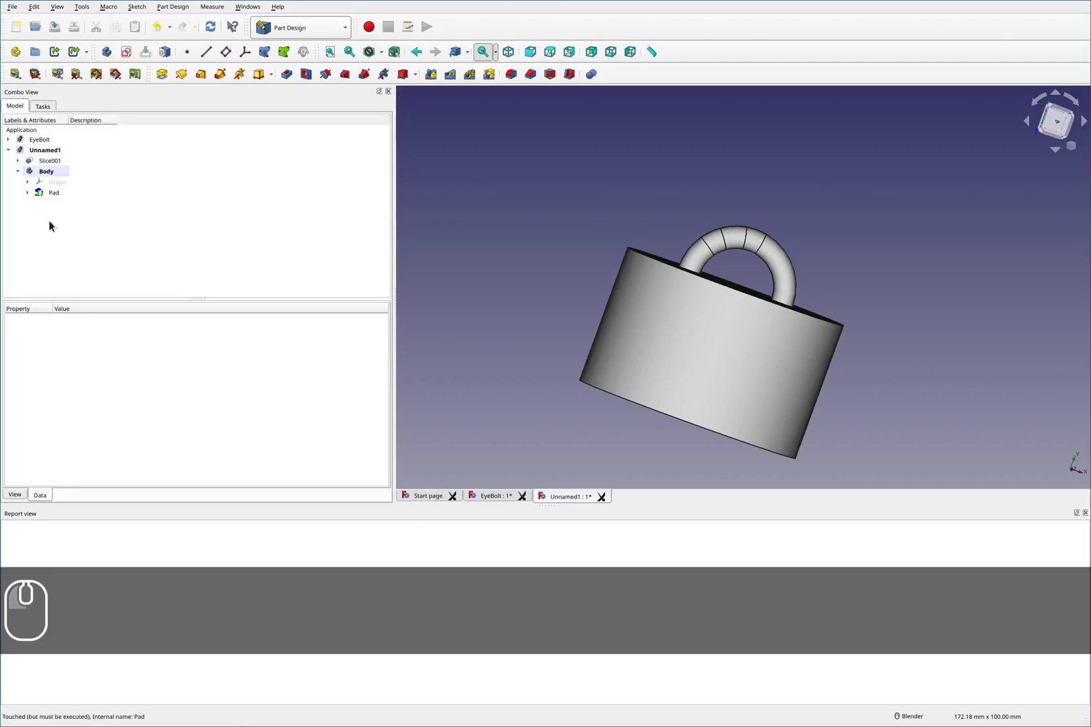
right_click(51, 192)
left_click(64, 197)
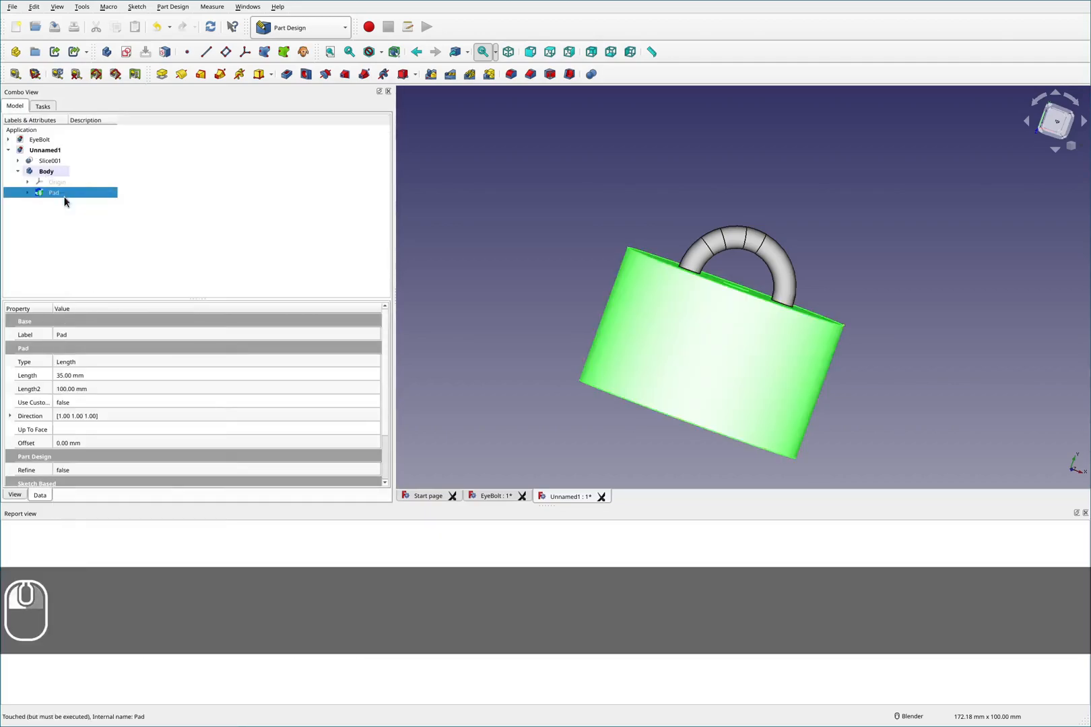
type("2mm")
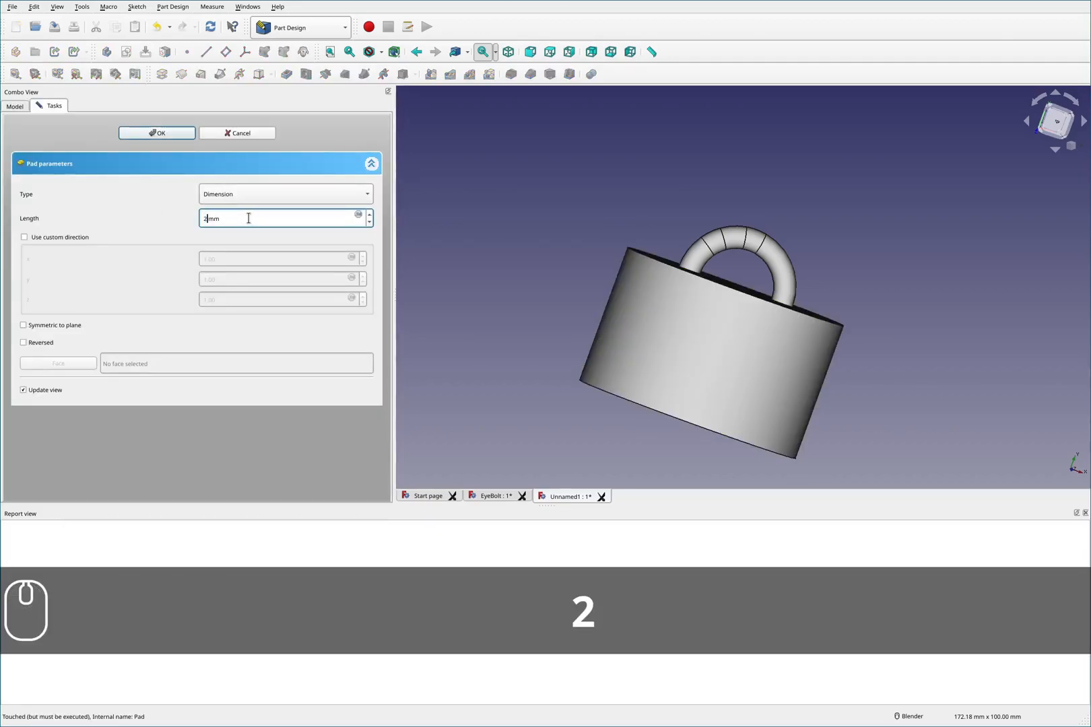
type("0")
key("Return")
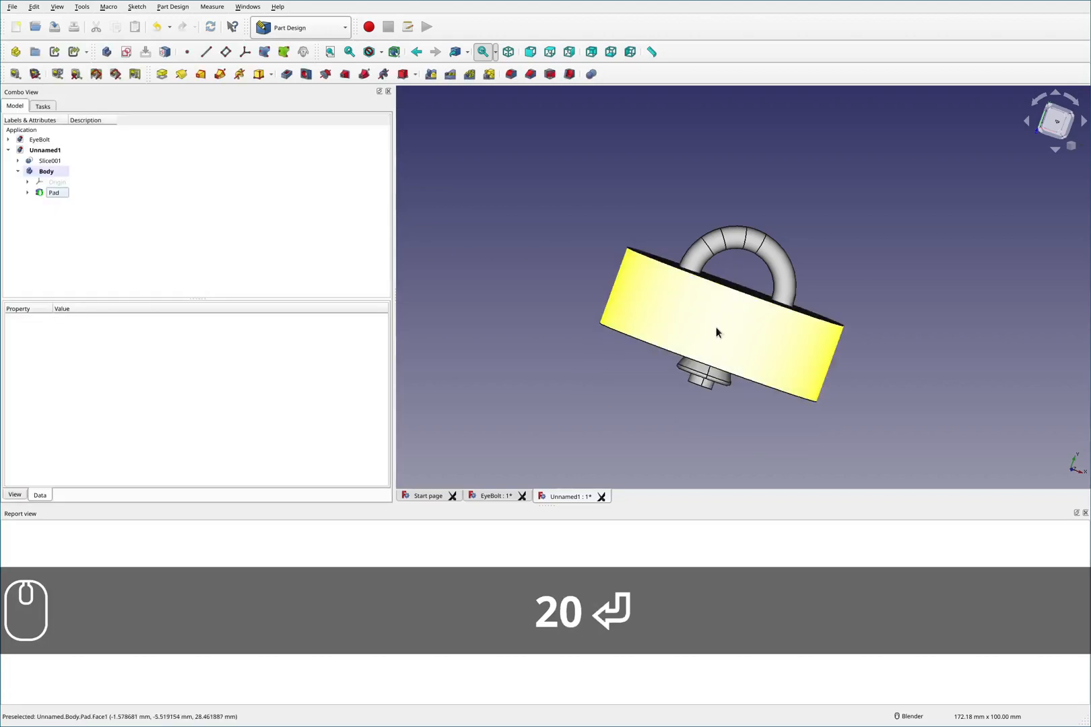
middle_click_drag(737, 310, 667, 403)
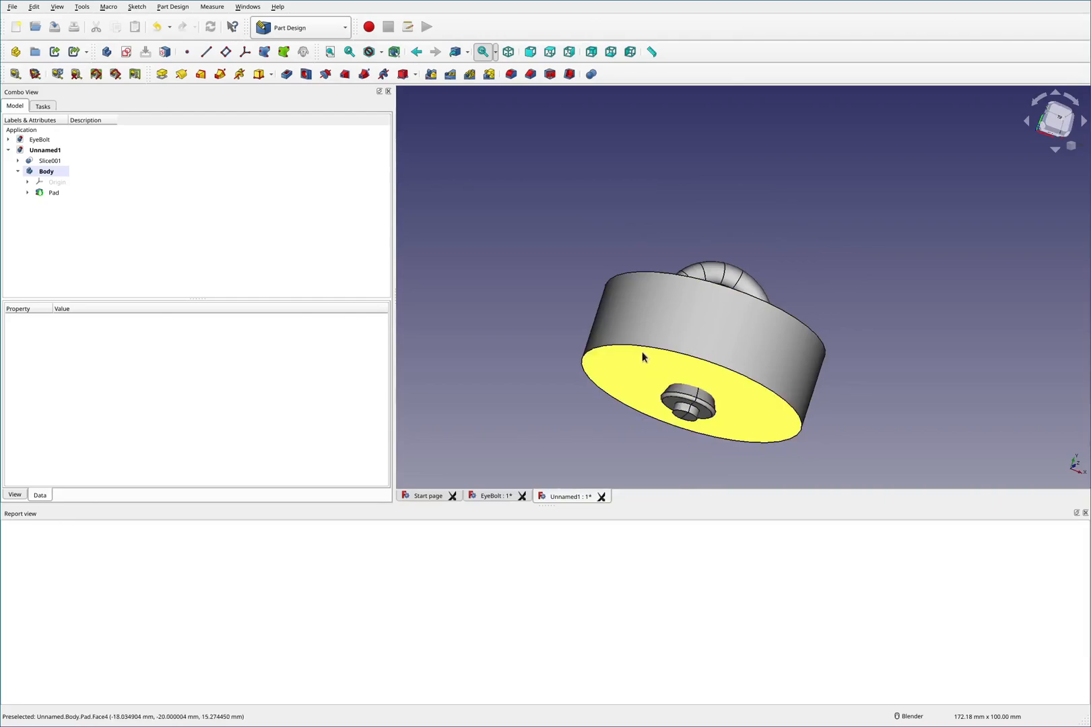
key("F2")
mouse_move(579, 424)
left_mouse_down()
mouse_move(590, 385)
mouse_move(642, 411)
left_mouse_up()
mouse_move(729, 458)
left_mouse_down()
mouse_move(740, 423)
mouse_move(767, 419)
mouse_move(773, 431)
left_mouse_up()
left_click_drag(805, 214, 897, 240)
left_click_drag(963, 210, 964, 209)
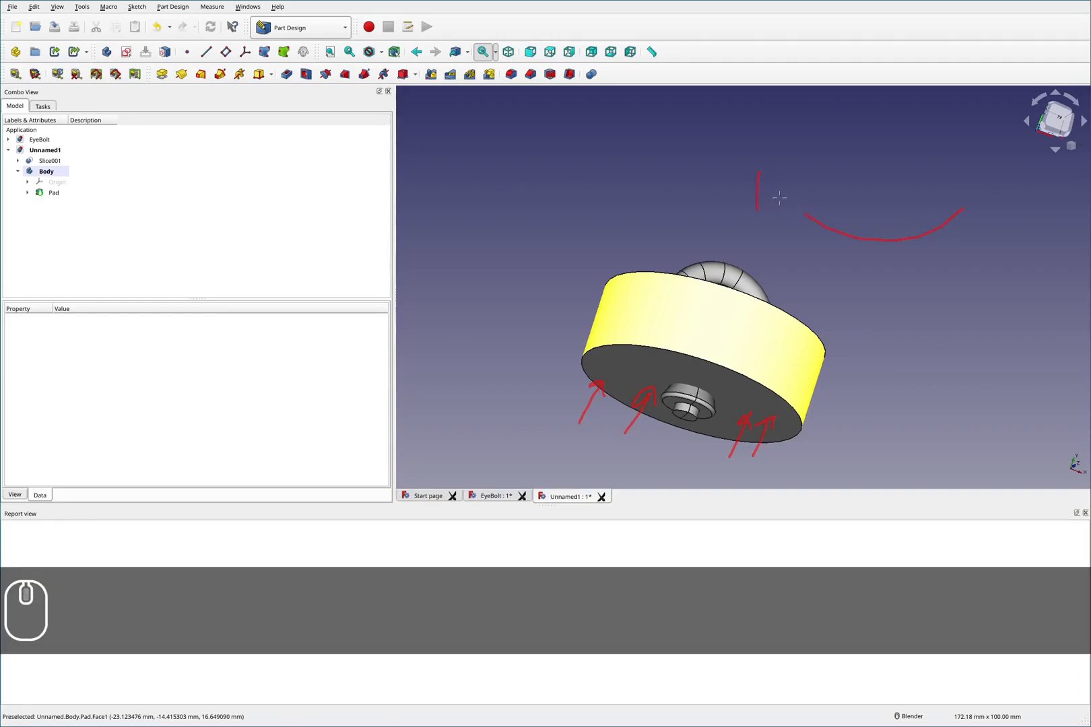
key("shift")
key("shift+F2")
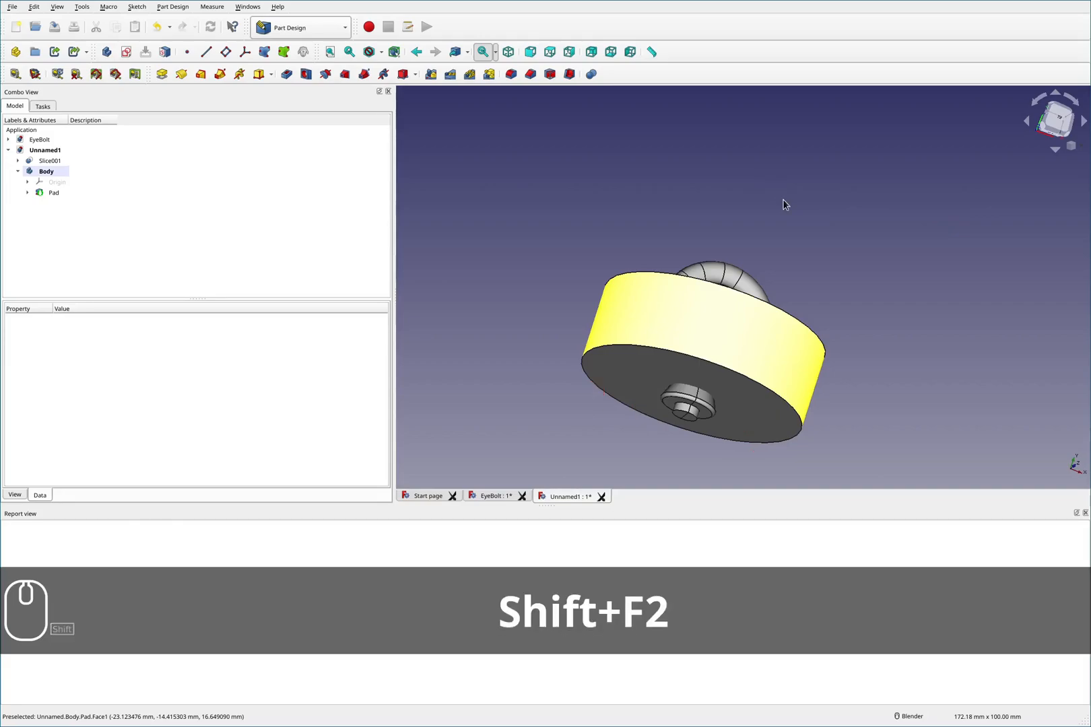
key("F2")
middle_click_drag(784, 205, 759, 247)
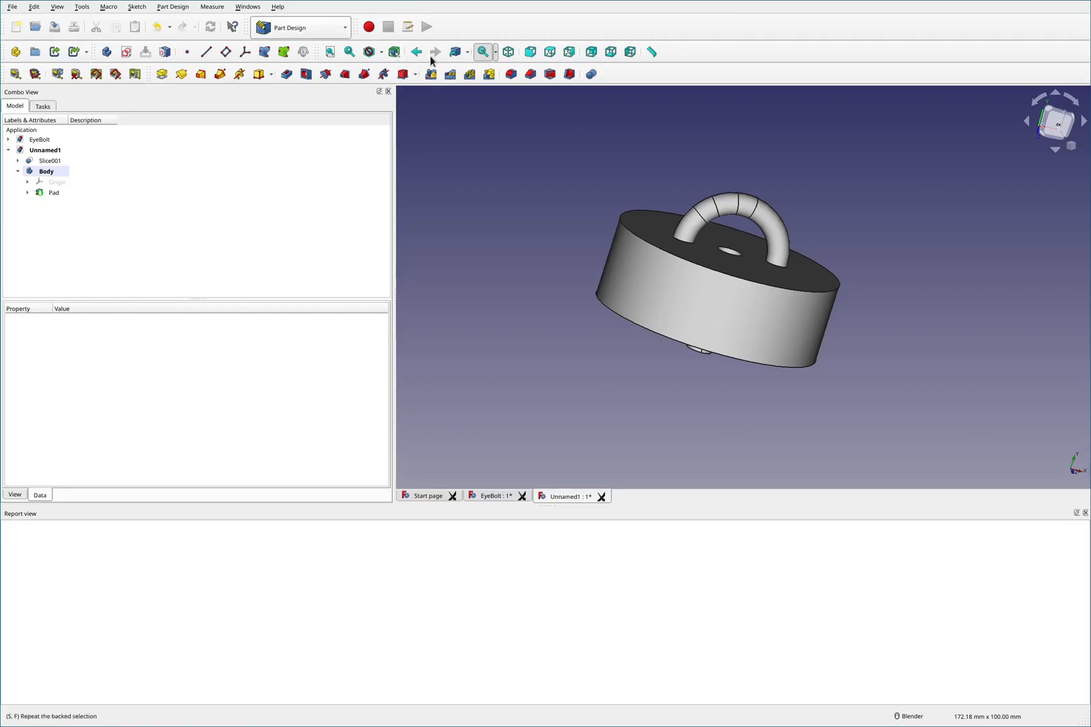
- Measure the distance between the pad's bottom edge and the eyebolt's collar edge
left_click(15, 74)
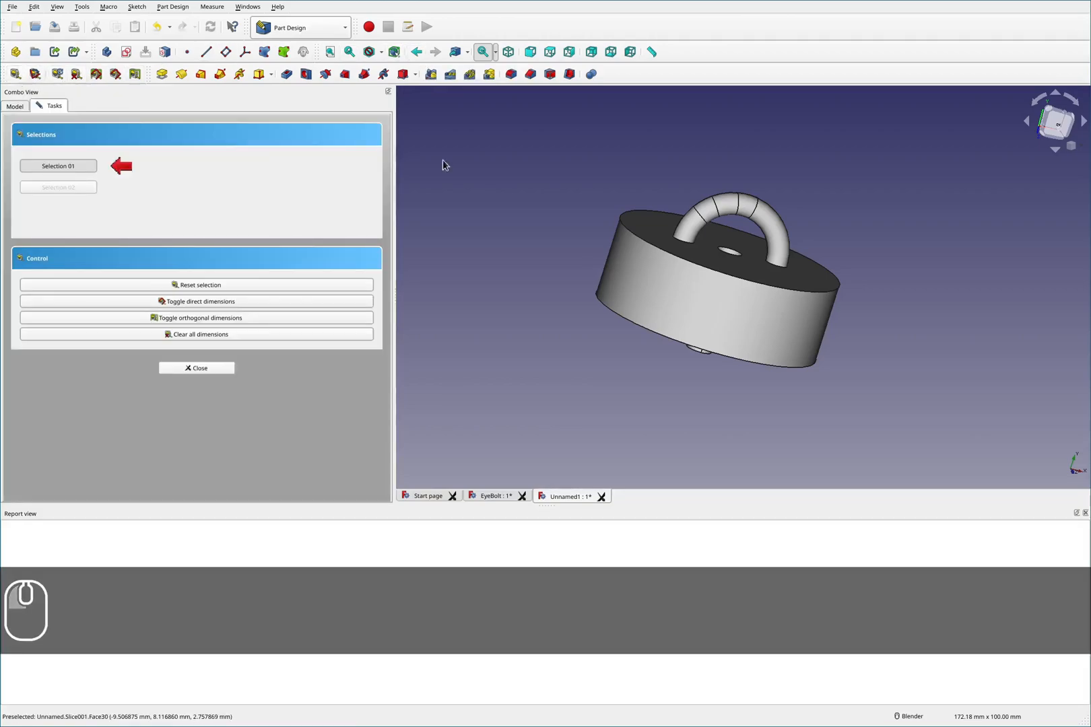
middle_click_drag(720, 288, 758, 296)
left_click(762, 283)
scroll(756, 298, "down", 2)
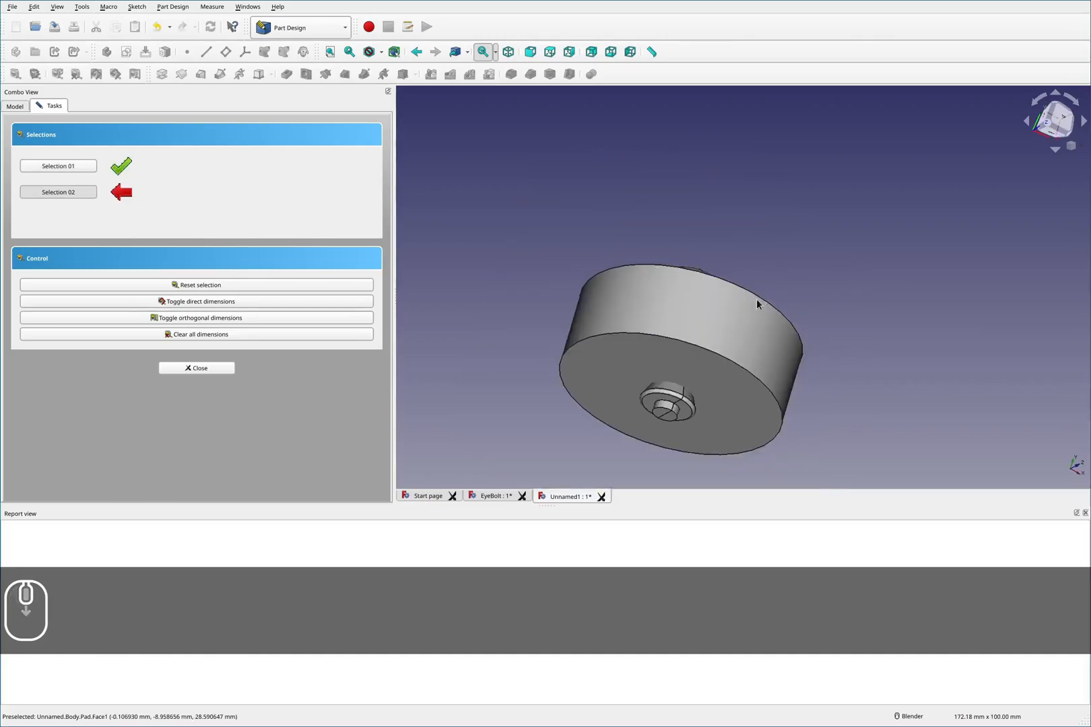
scroll(757, 303, "up", 4)
left_click(767, 274)
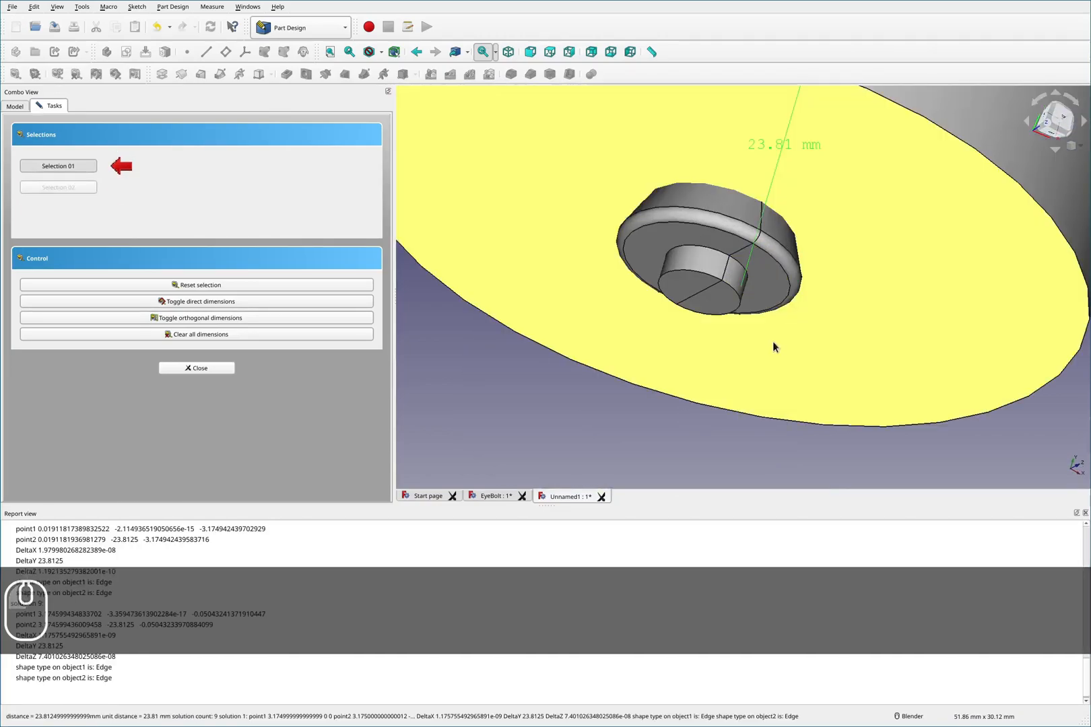
scroll(771, 334, "down", 5)
scroll(802, 239, "up", 4)
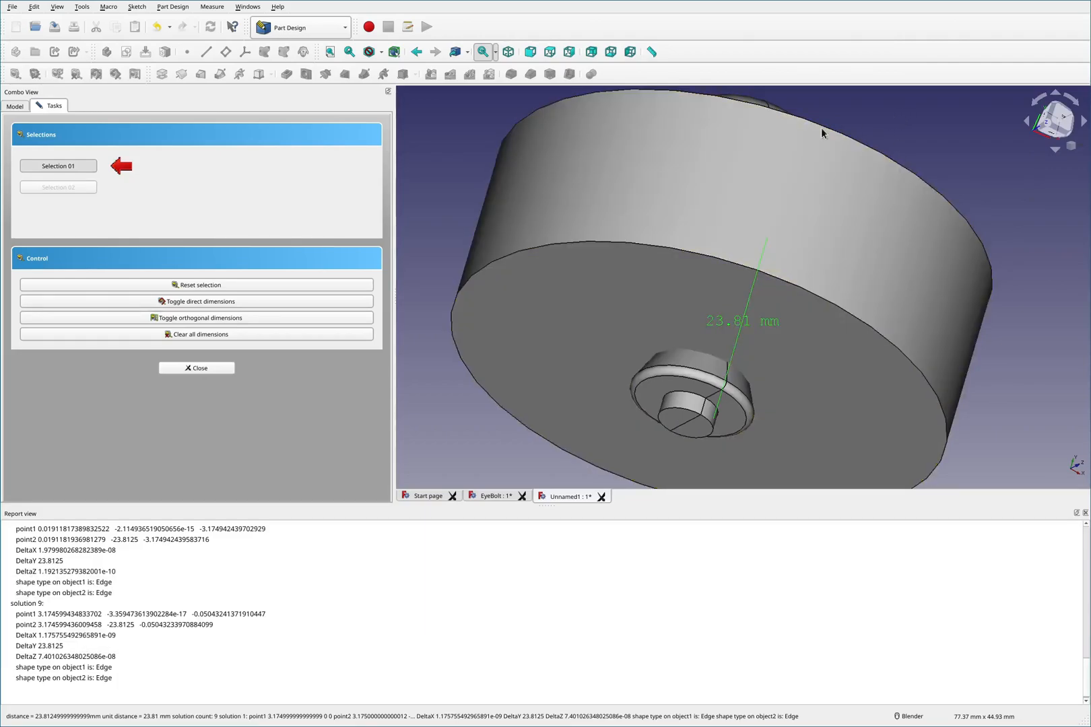
left_click(221, 369)
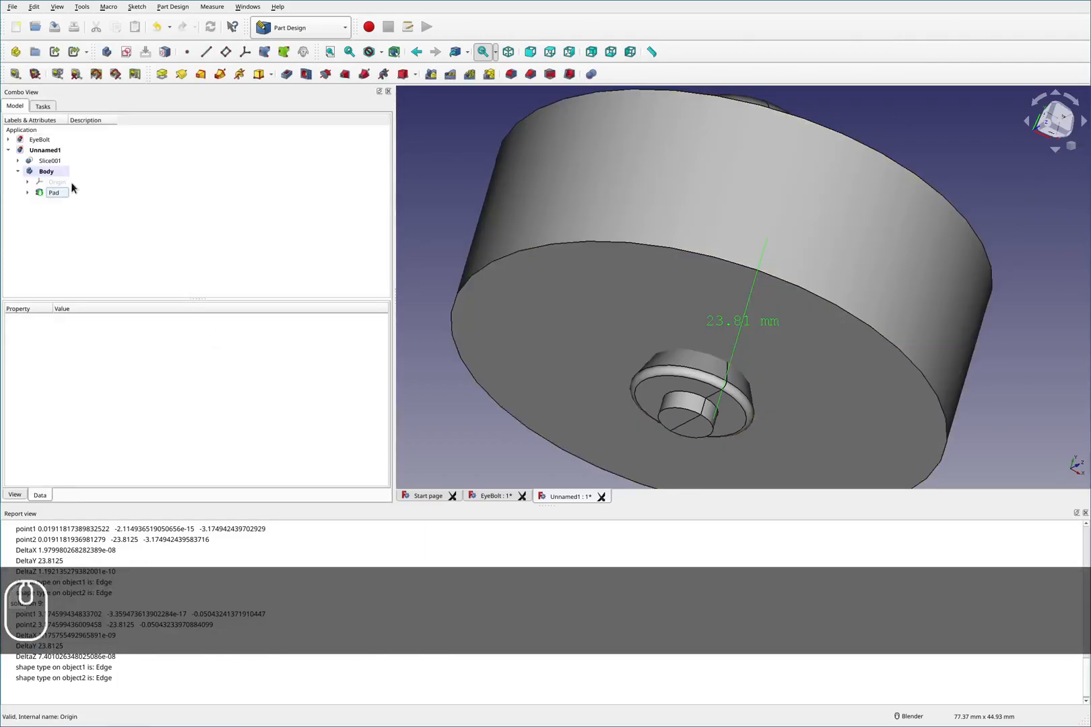
- Set the Body's placement Y position to -23.81 mm
left_click(48, 172)
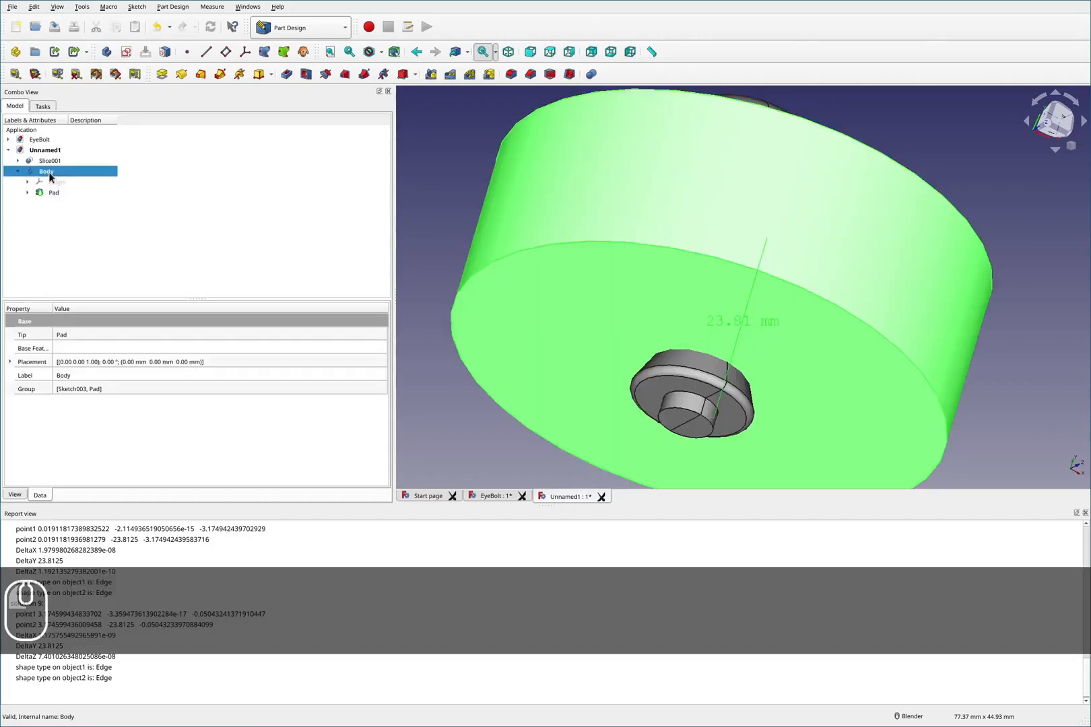
left_click(10, 362)
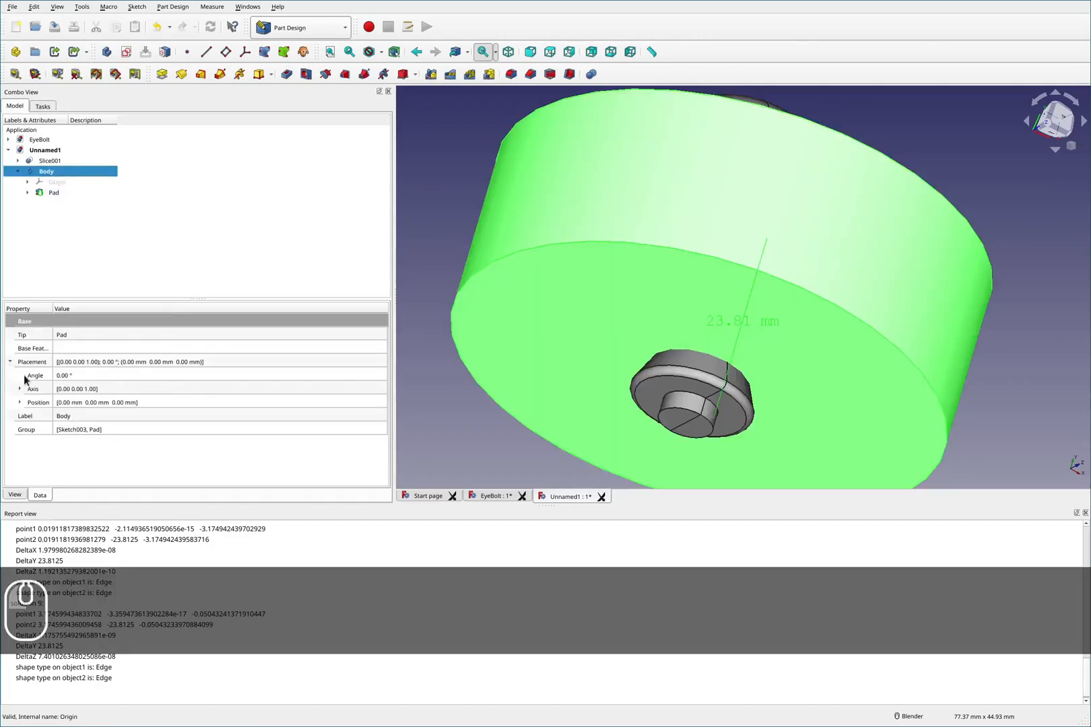
left_click(20, 402)
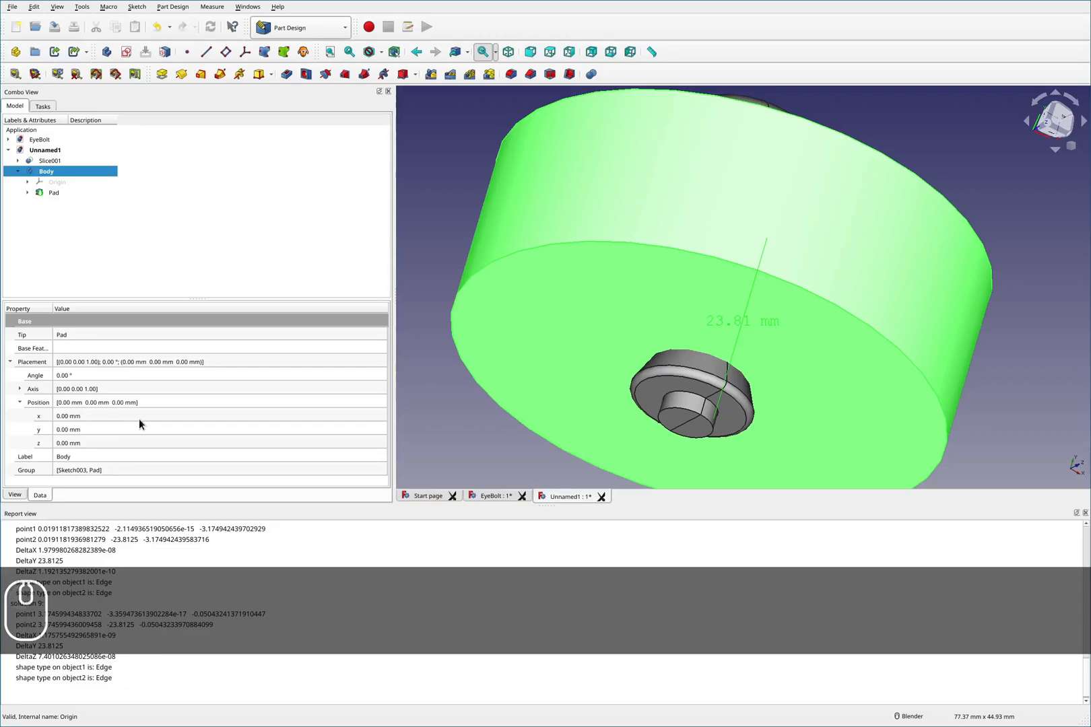
middle_click_drag(604, 229, 623, 255)
key("F2")
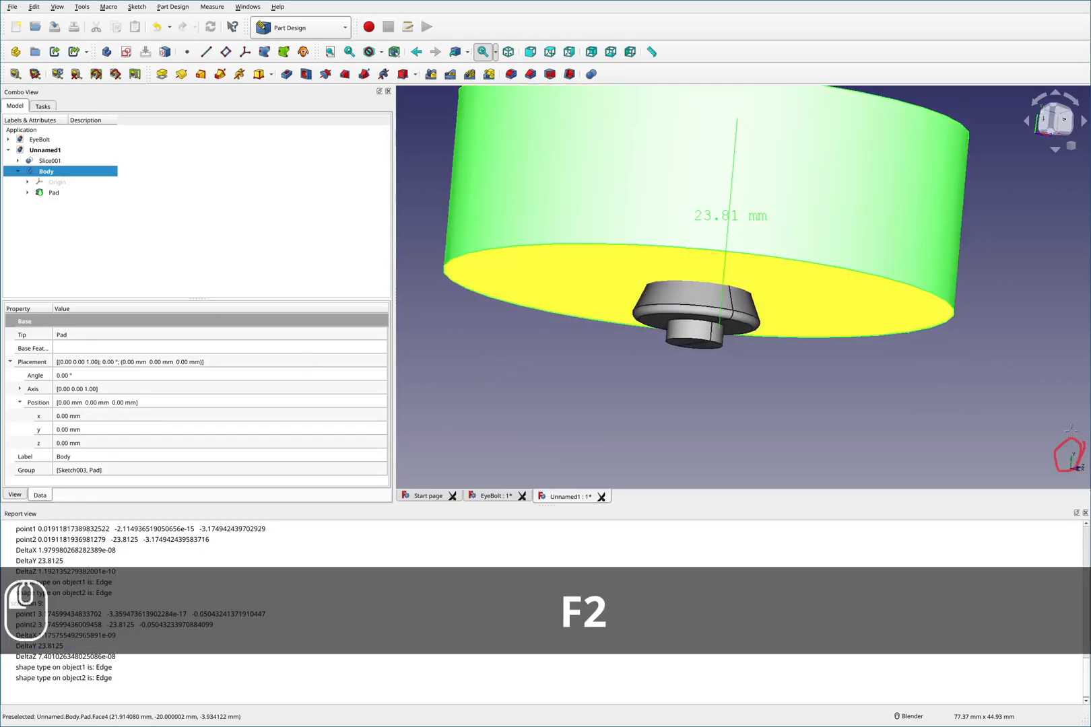
key("F2")
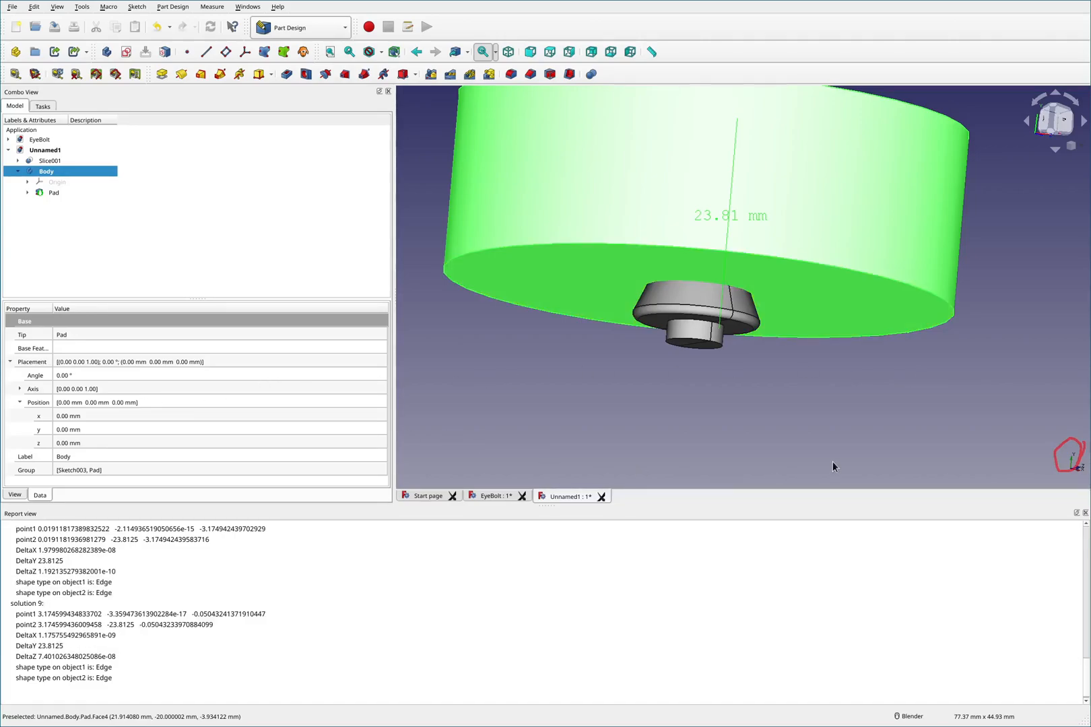
left_click(94, 442)
left_click(99, 430)
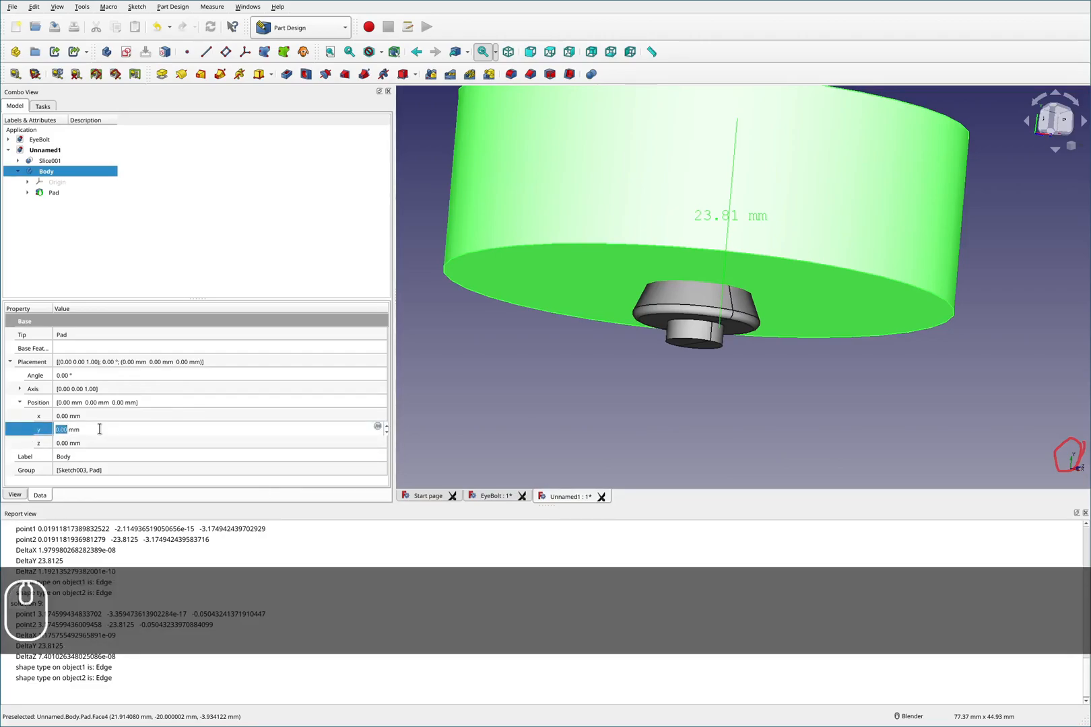
type("-")
type("23")
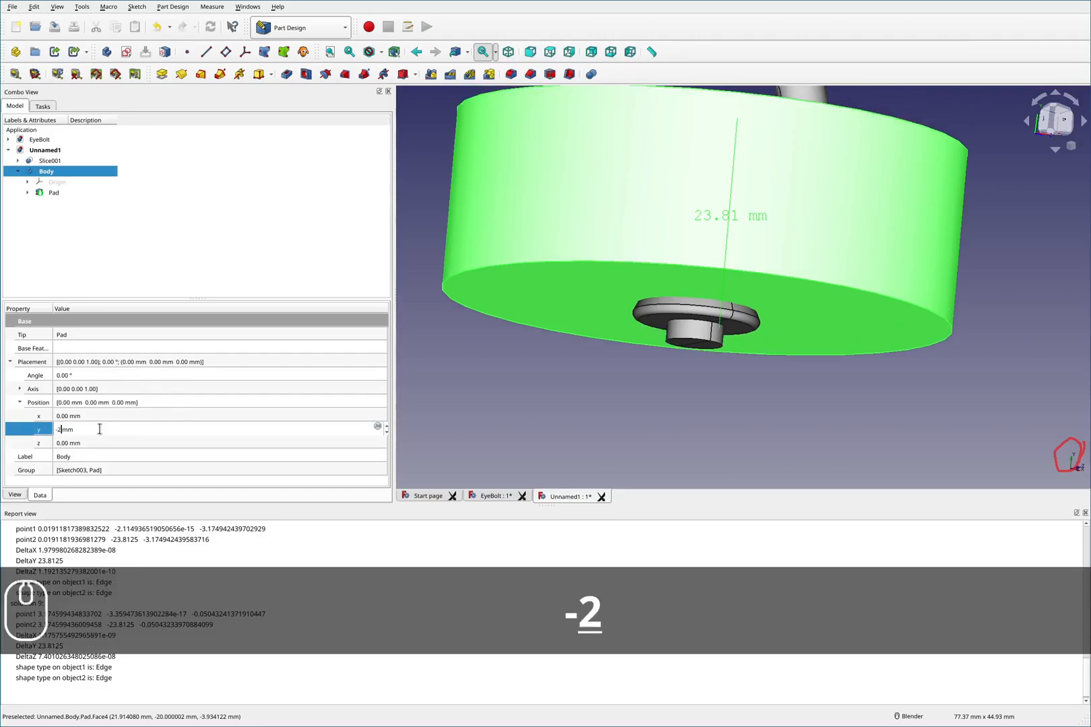
type(".81")
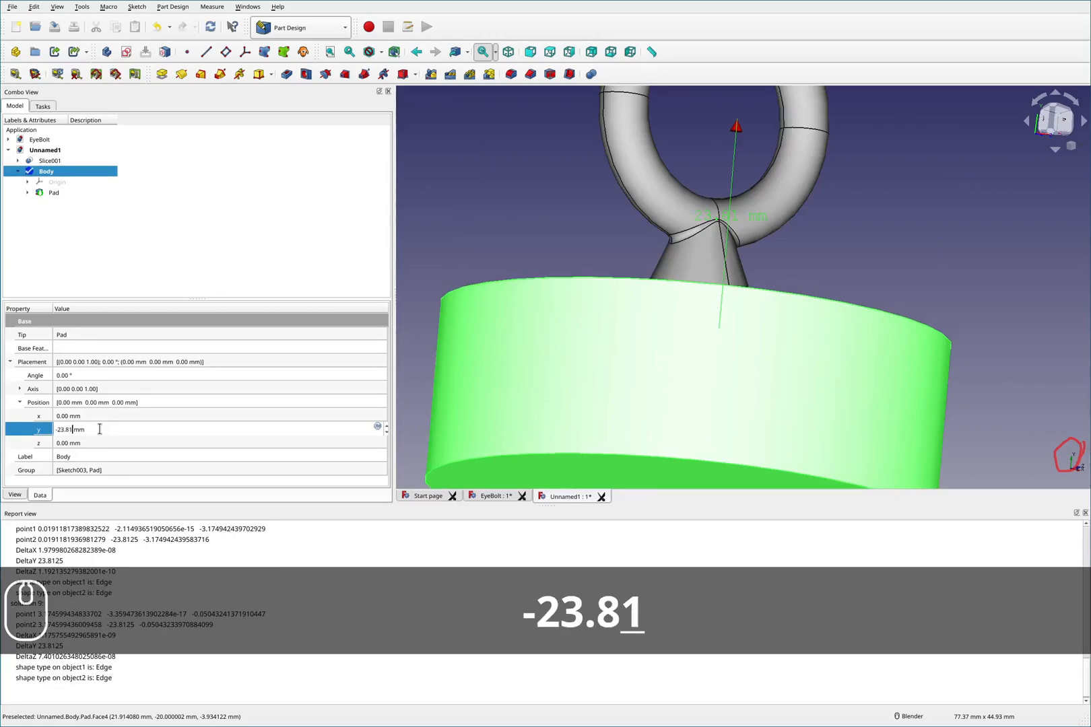
key("Return")
- Examine where the pad's top face meets the eyebolt's conical shank
middle_click_drag(658, 293, 661, 309)
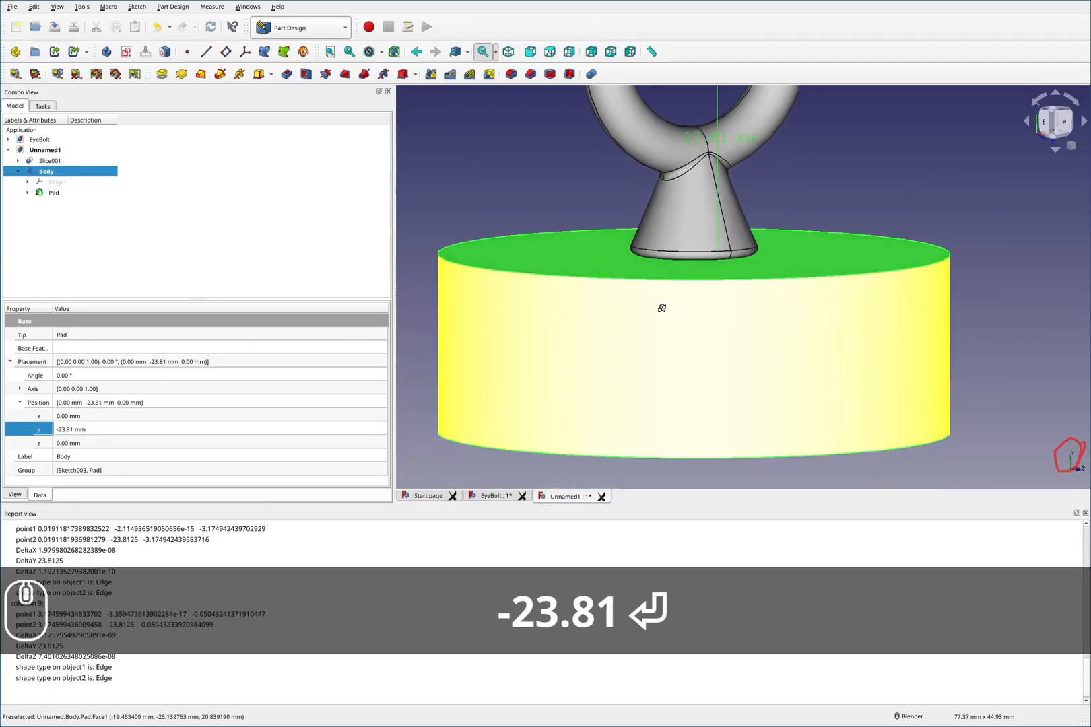
scroll(709, 256, "up", 4)
scroll(713, 266, "up", 3)
scroll(716, 278, "down", 3)
scroll(714, 276, "down", 5)
left_click(801, 221)
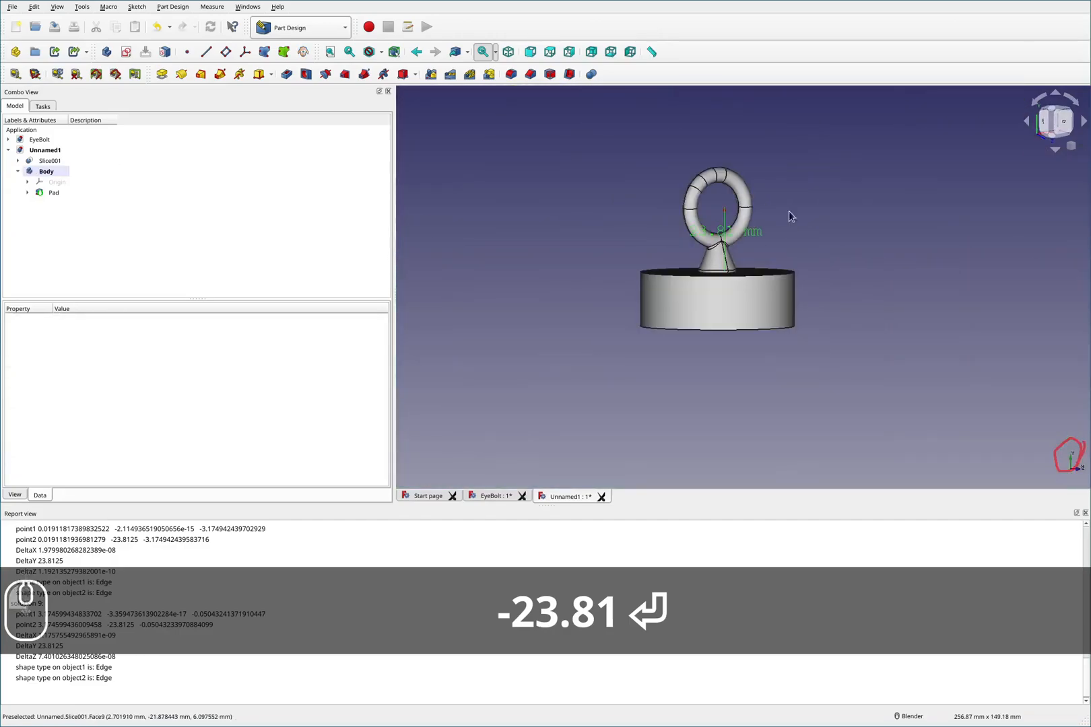
scroll(747, 236, "up", 5)
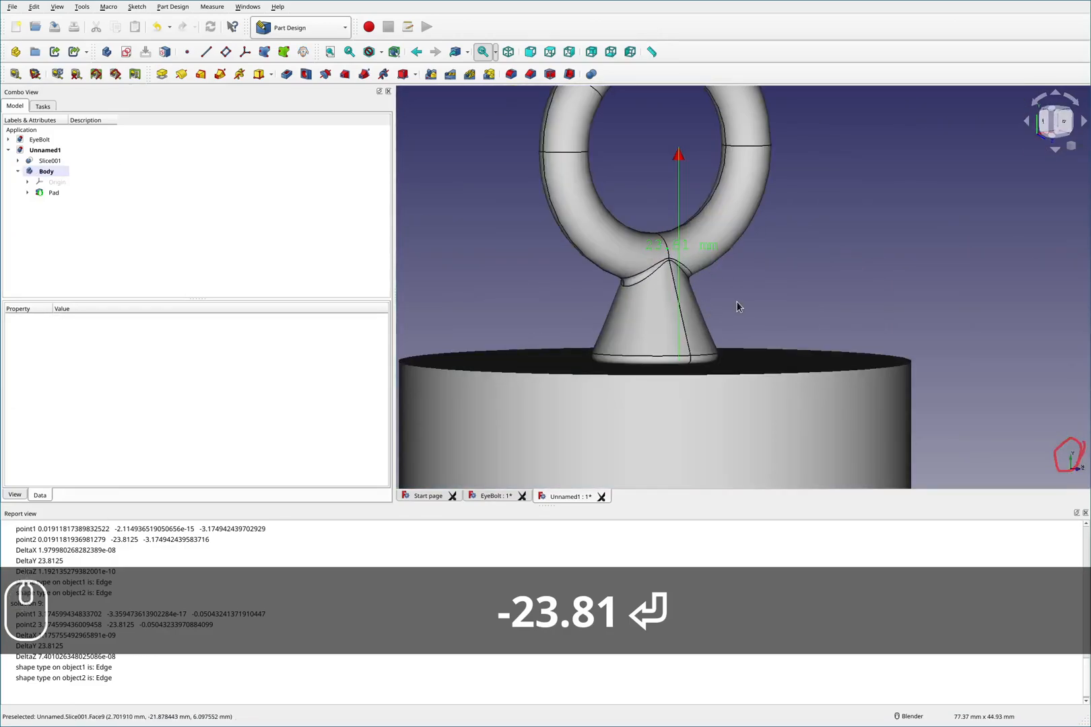
key("F2")
mouse_move(866, 290)
left_mouse_down()
mouse_move(852, 308)
mouse_move(874, 308)
left_mouse_up()
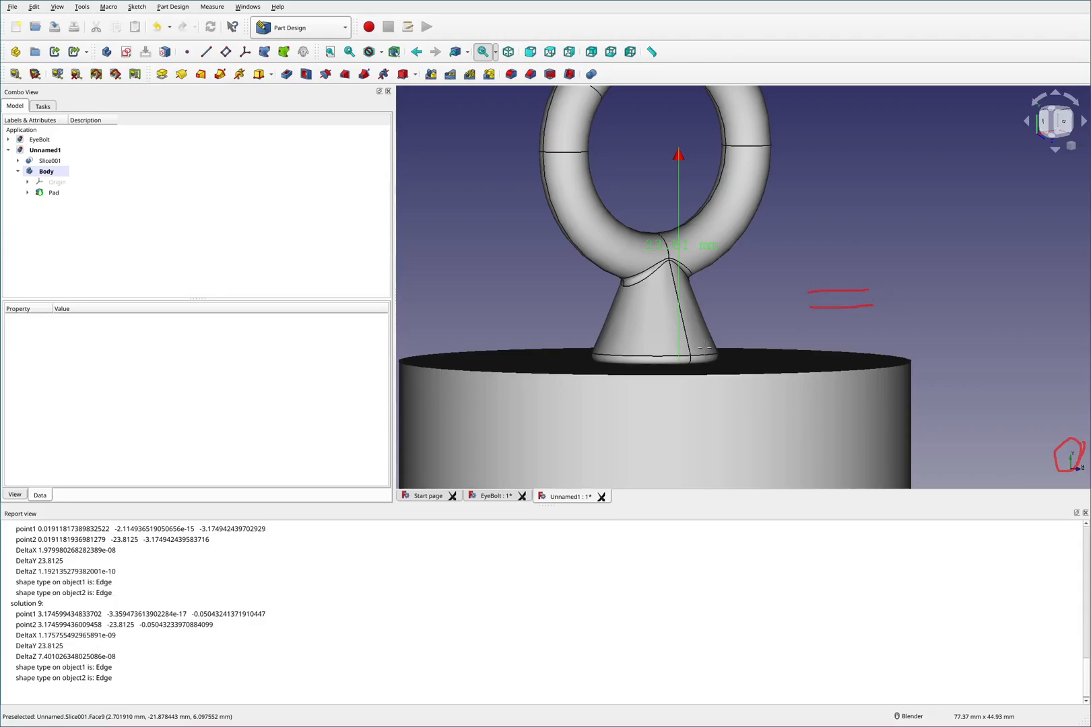
left_click_drag(608, 370, 633, 355)
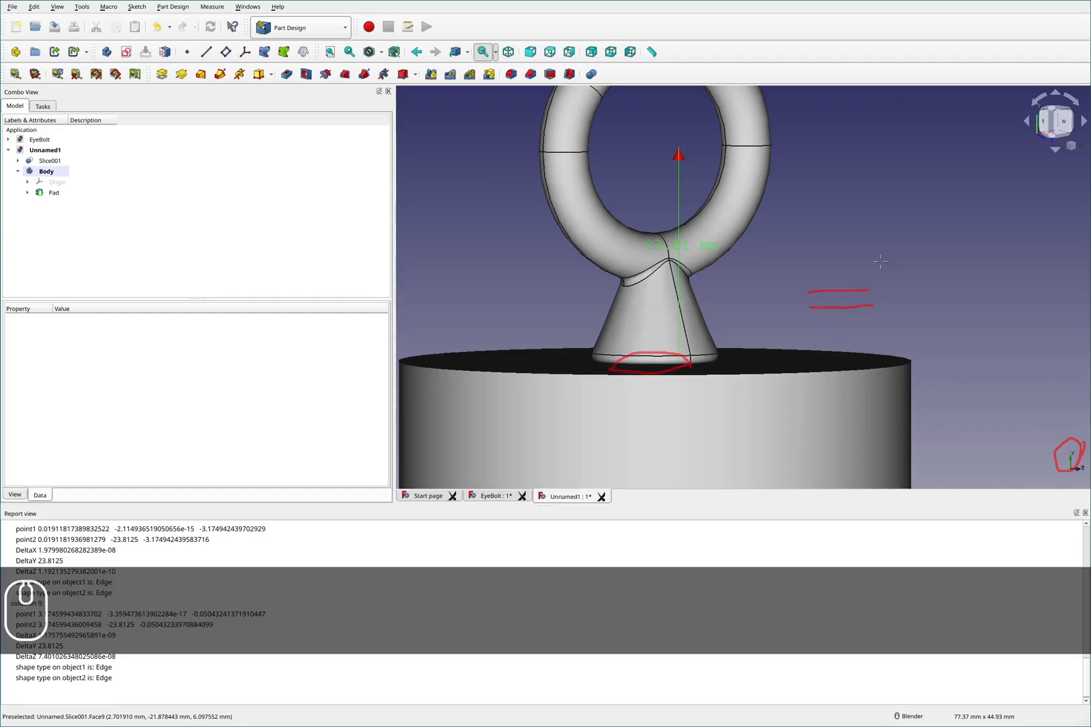
mouse_move(884, 255)
left_mouse_down()
mouse_move(869, 294)
mouse_move(887, 291)
left_mouse_up()
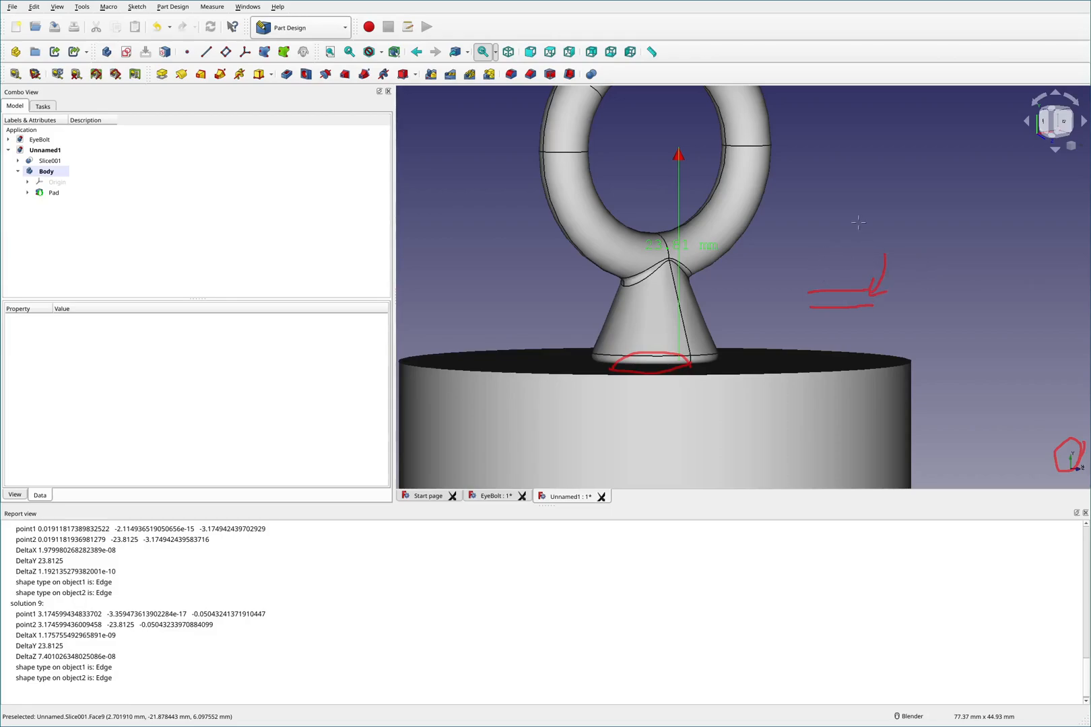
left_click_drag(809, 224, 816, 222)
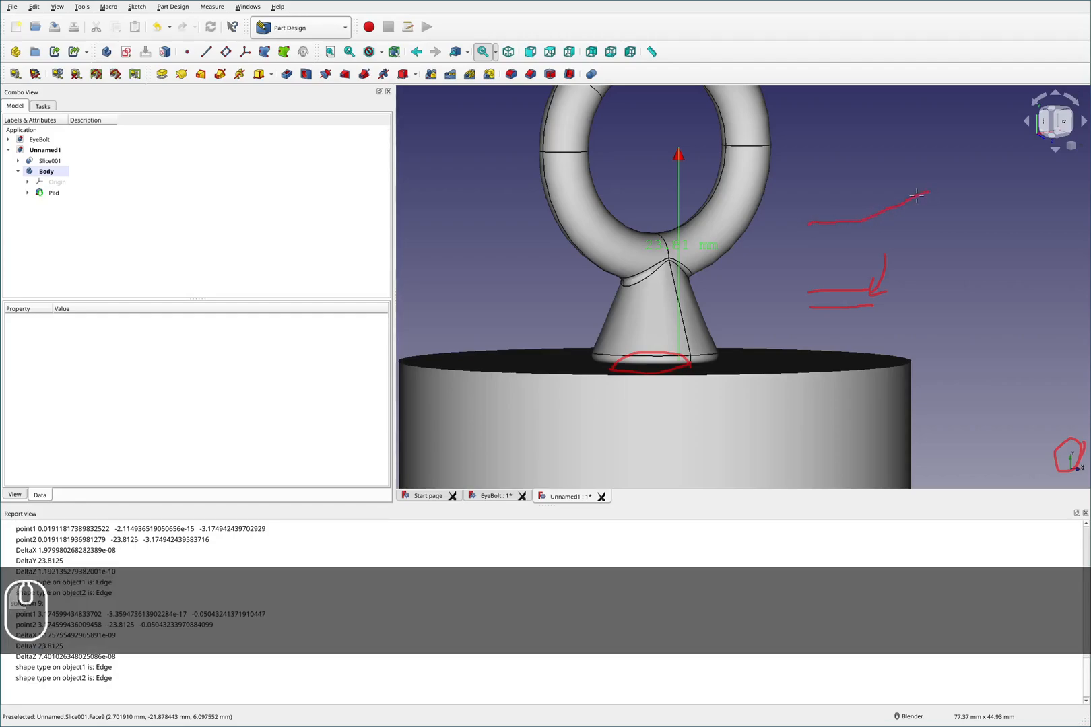
mouse_move(806, 225)
left_mouse_down("shift")
mouse_move(911, 221)
mouse_move(965, 192)
mouse_move(937, 201)
left_mouse_up("shift")
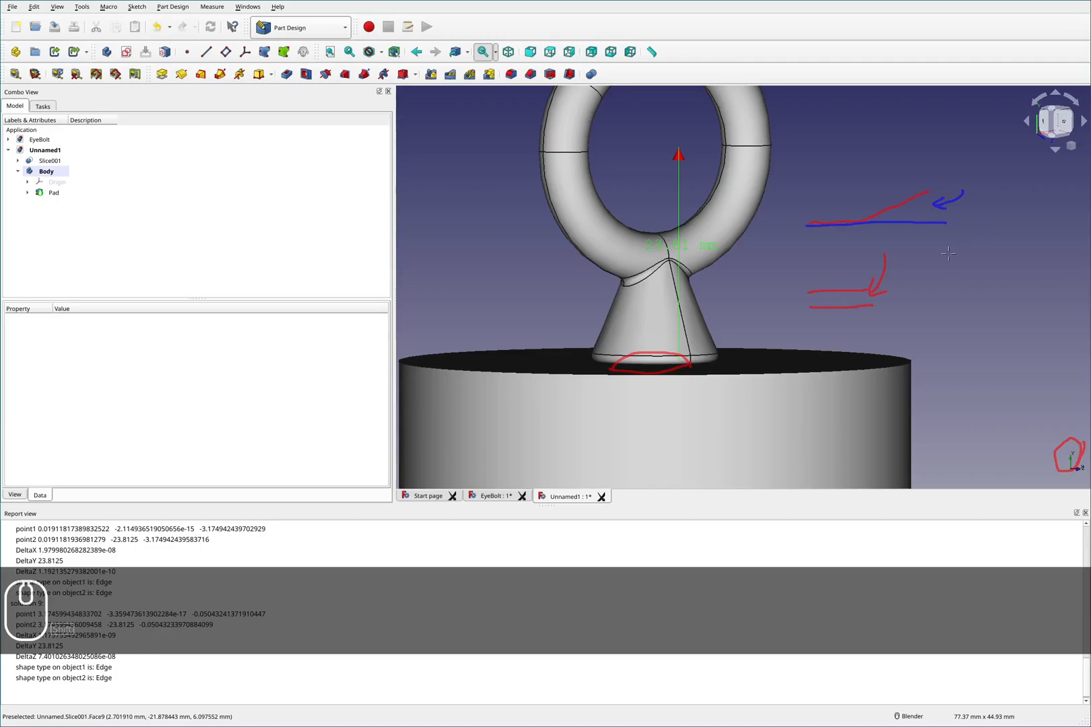
mouse_move(917, 310)
left_mouse_down()
mouse_move(889, 297)
mouse_move(892, 309)
left_mouse_up()
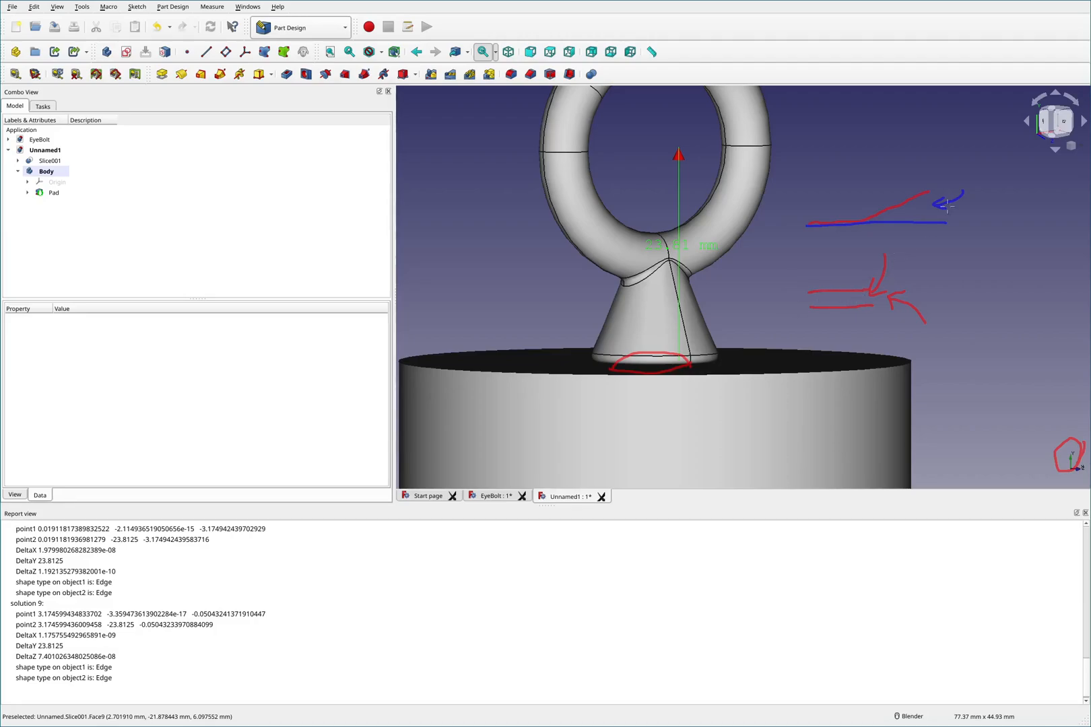
left_click_drag(935, 168, 918, 163)
left_click_drag(810, 207, 908, 254)
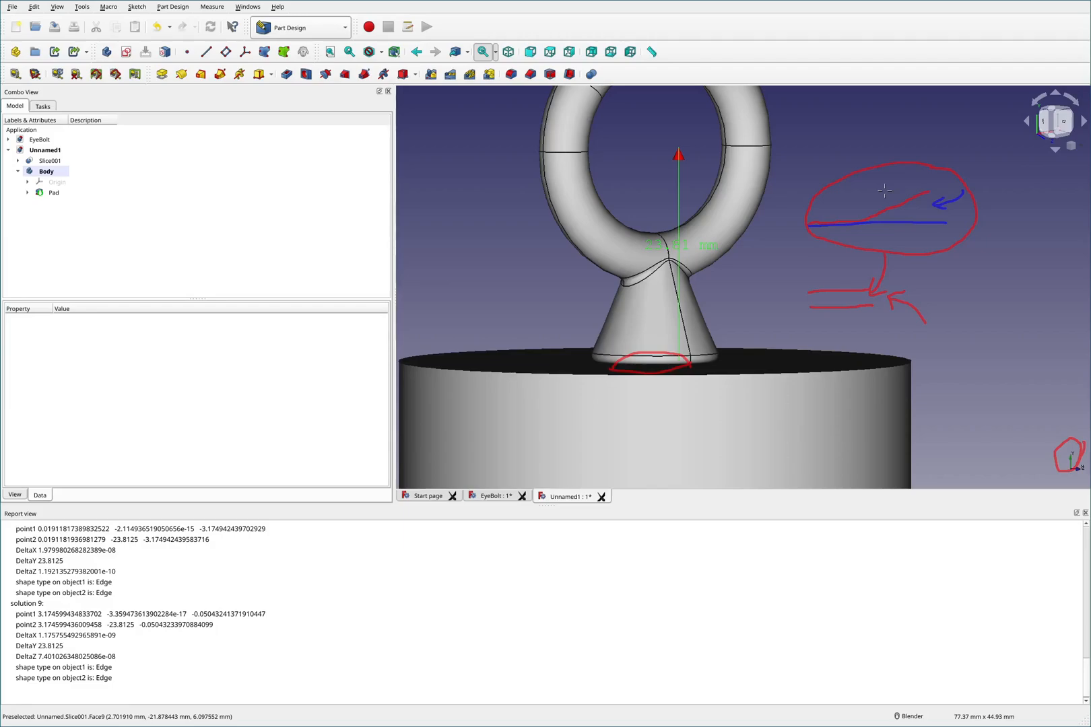
key("shift+F2")
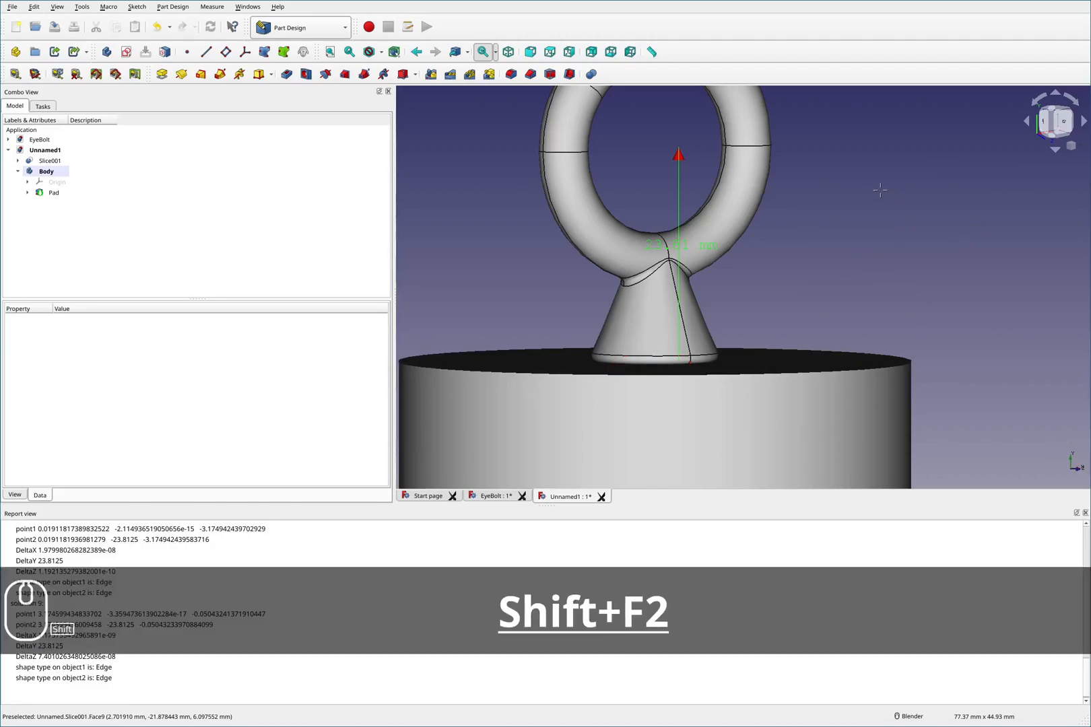
key("F2")
- Switch to the FEM workbench and create a new analysis
scroll(896, 224, "down", 2)
middle_click_drag(833, 265, 823, 270)
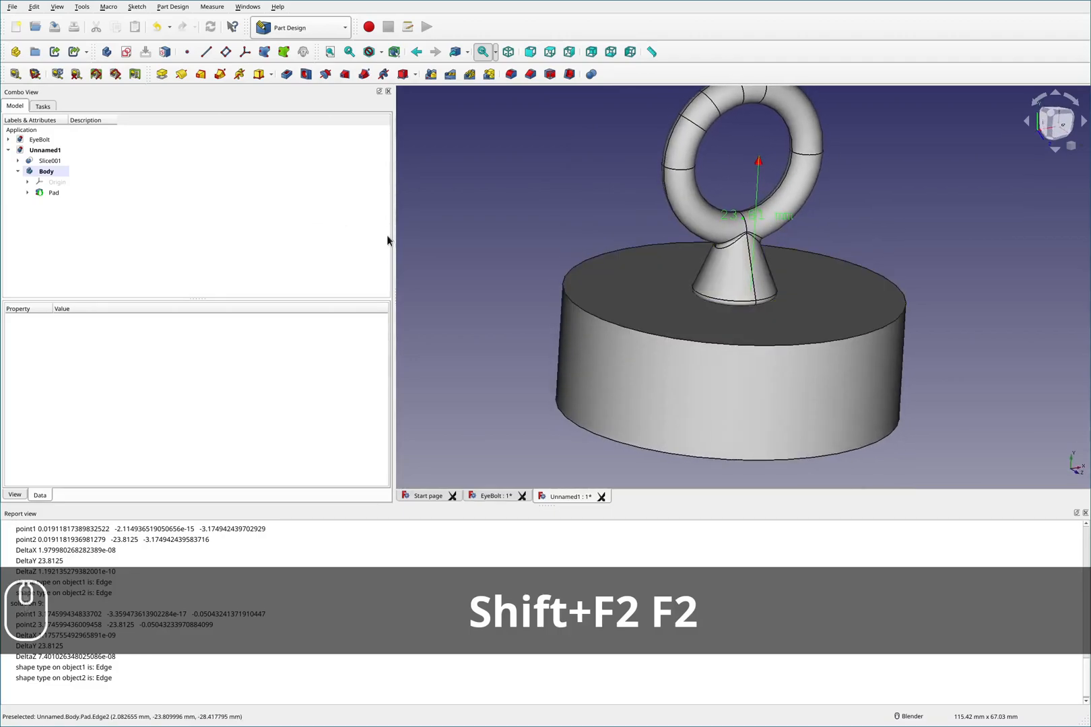
scroll(785, 353, "up", 2)
mouse_move(786, 353)
middle_mouse_down()
mouse_move(774, 301)
mouse_move(771, 350)
middle_mouse_up()
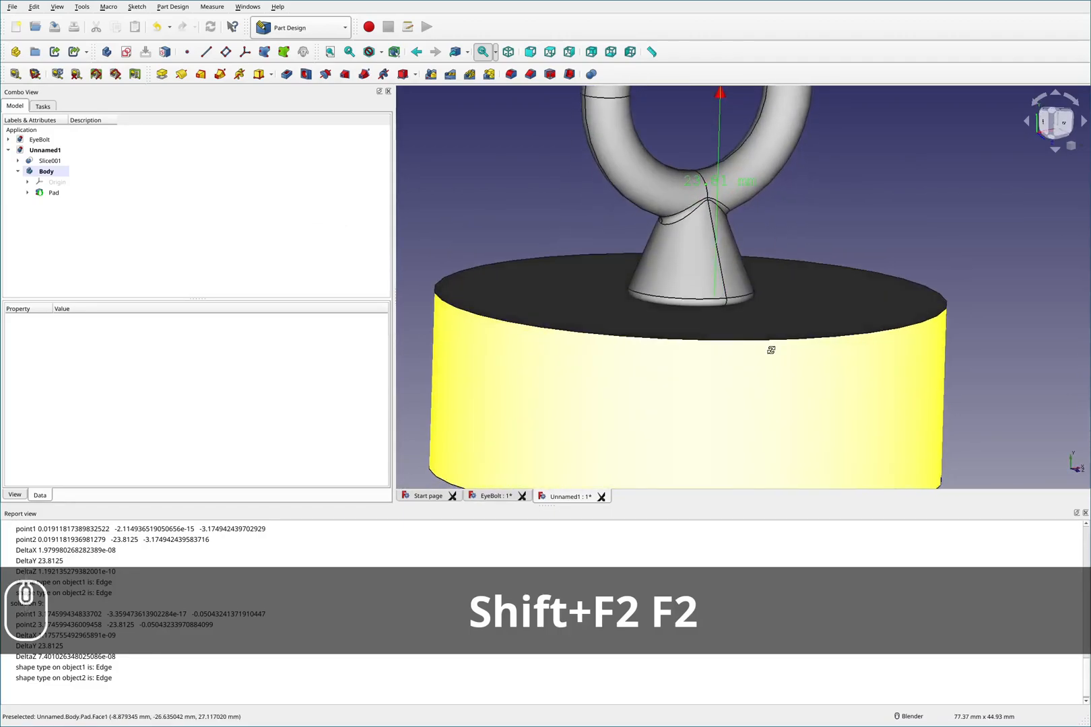
left_click(19, 171)
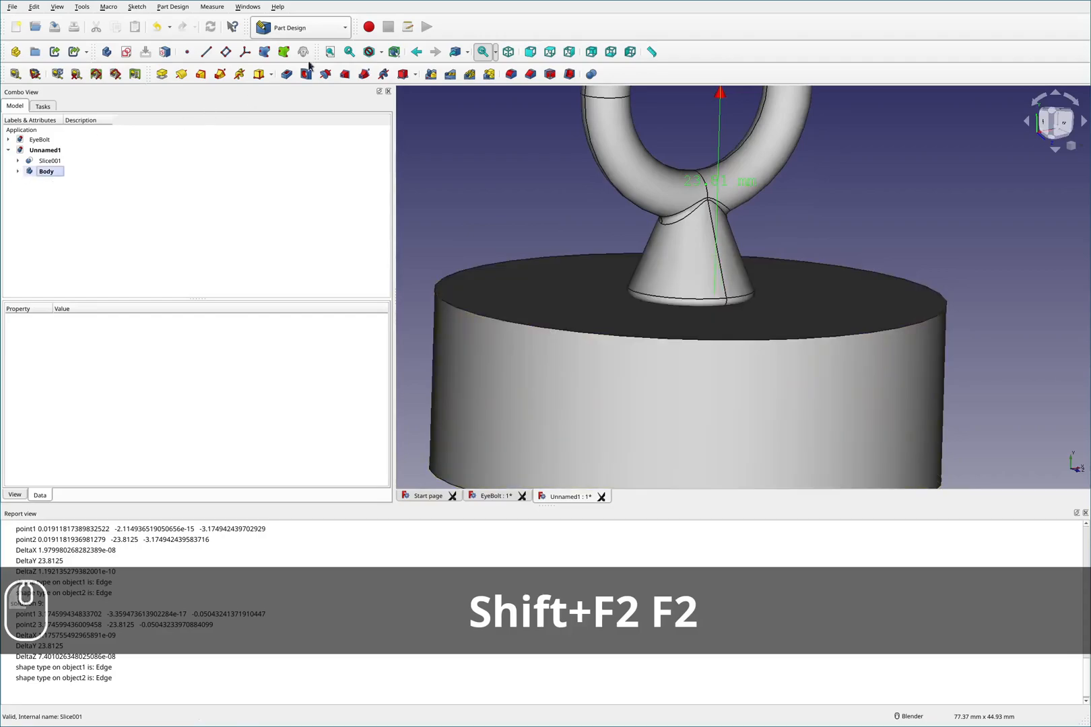
left_click(309, 28)
left_click(303, 95)
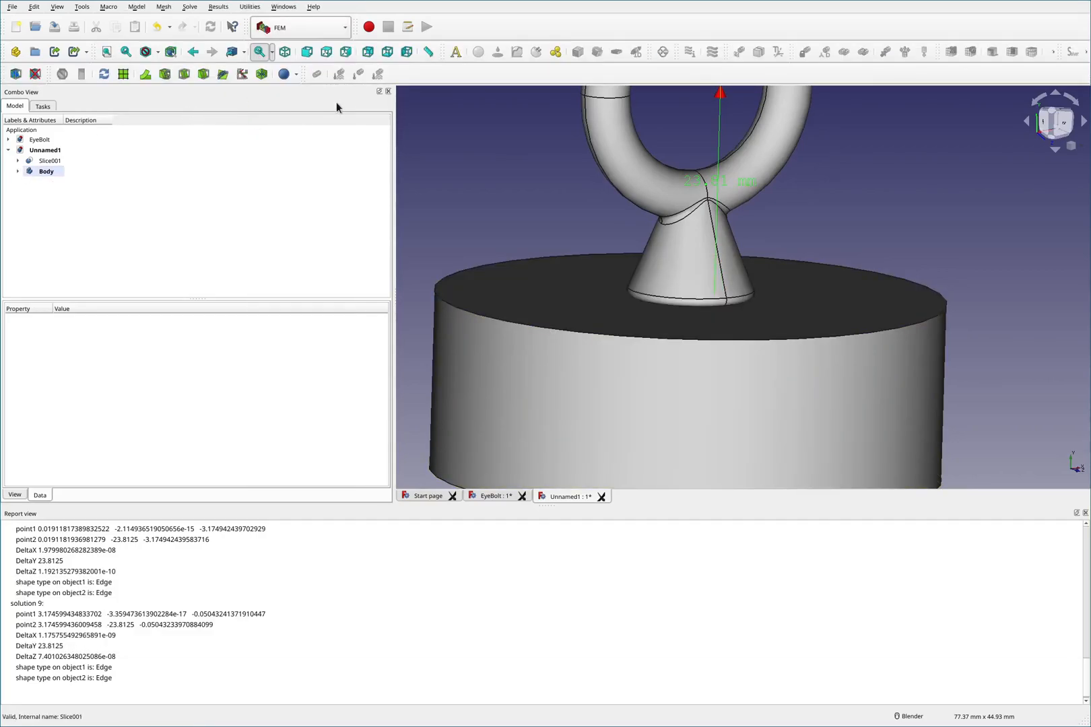
left_click(456, 52)
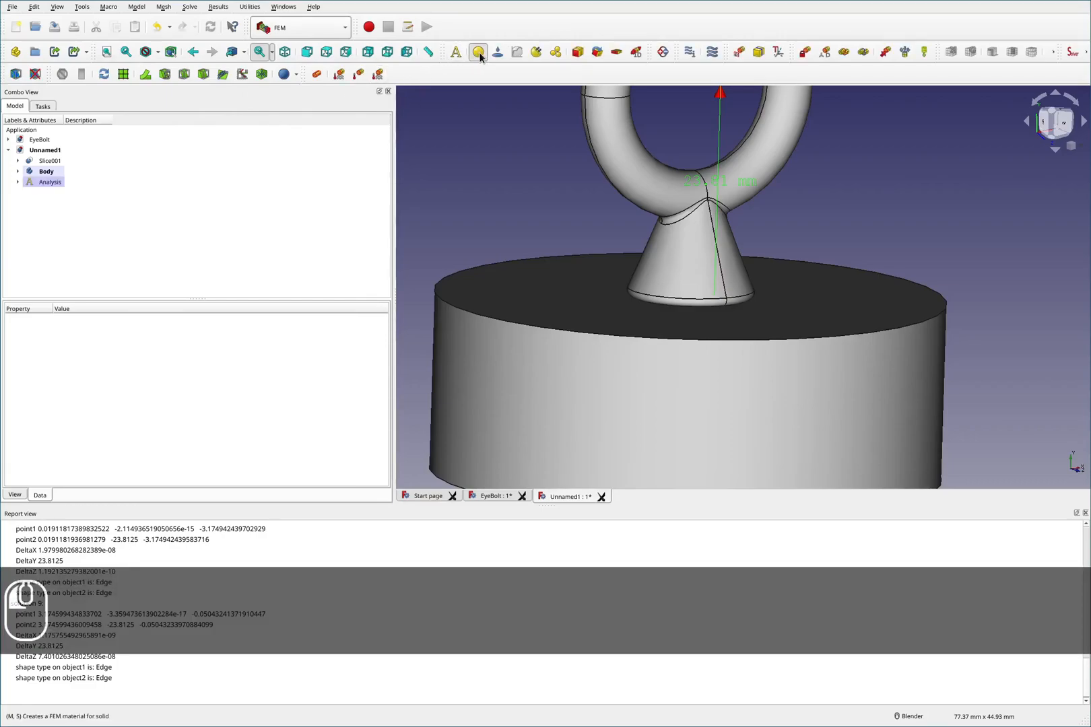
- Add a solid material to the analysis and browse the available material cards
left_click(478, 52)
left_click(288, 222)
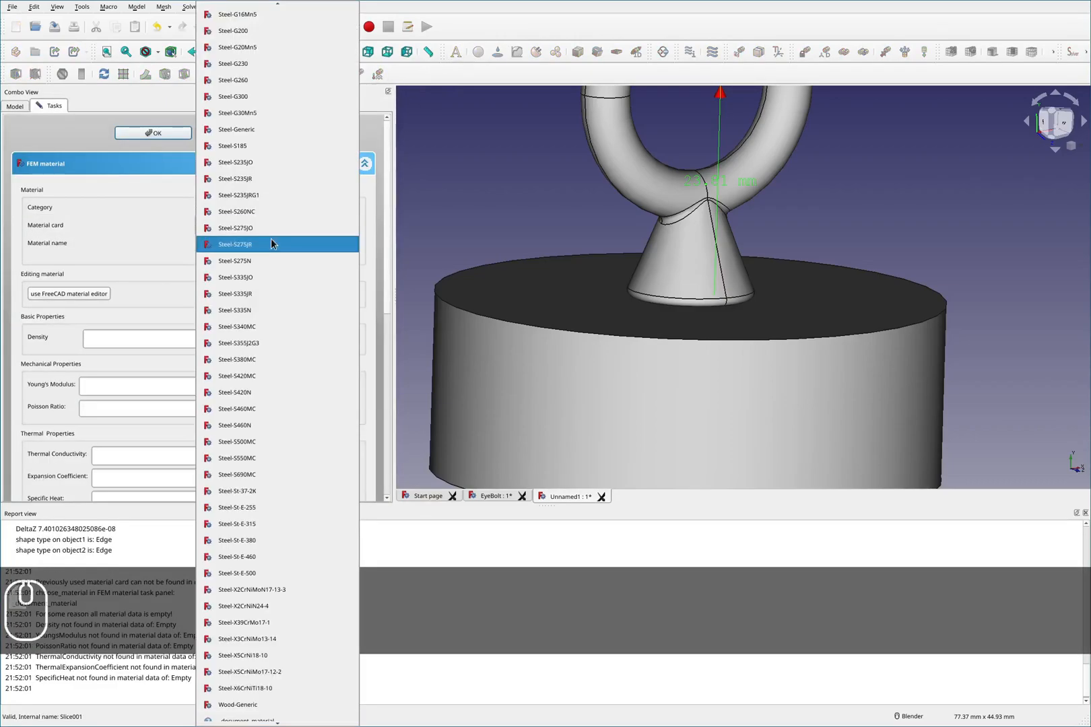
key("shift")
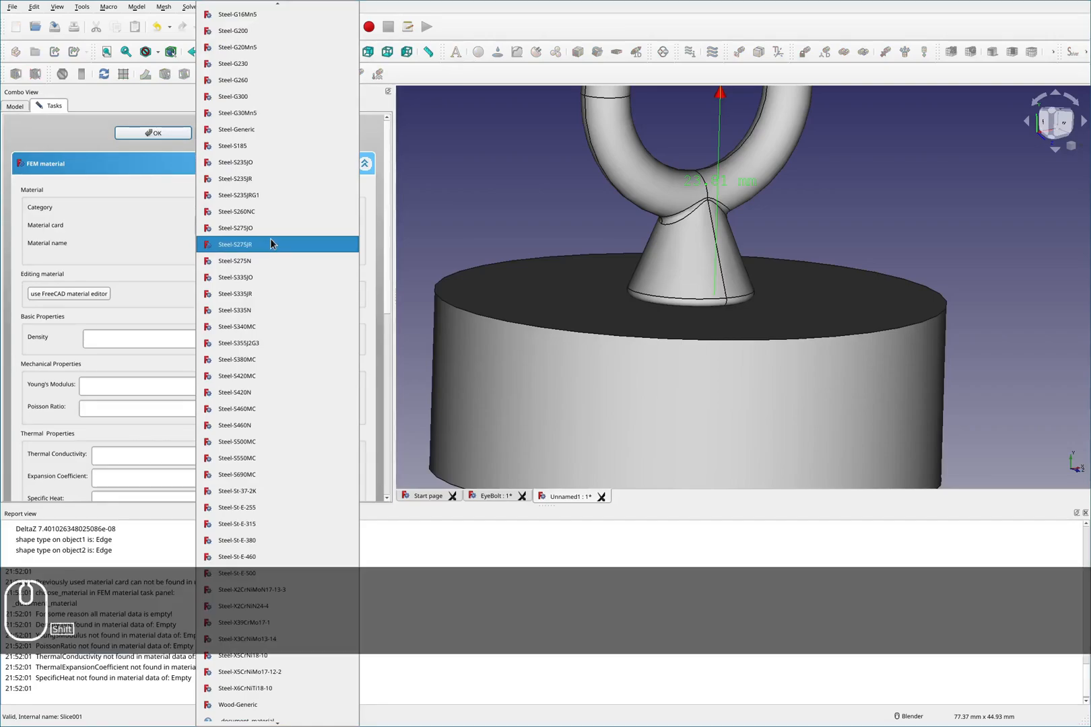
key("super+4")
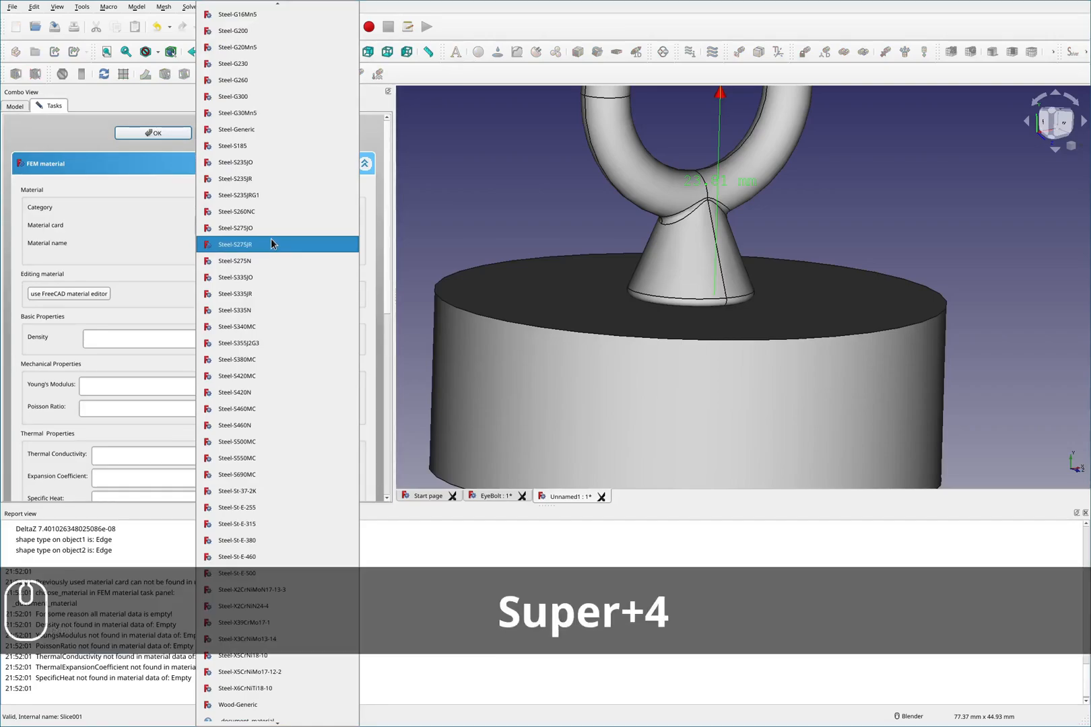
key("super+5")
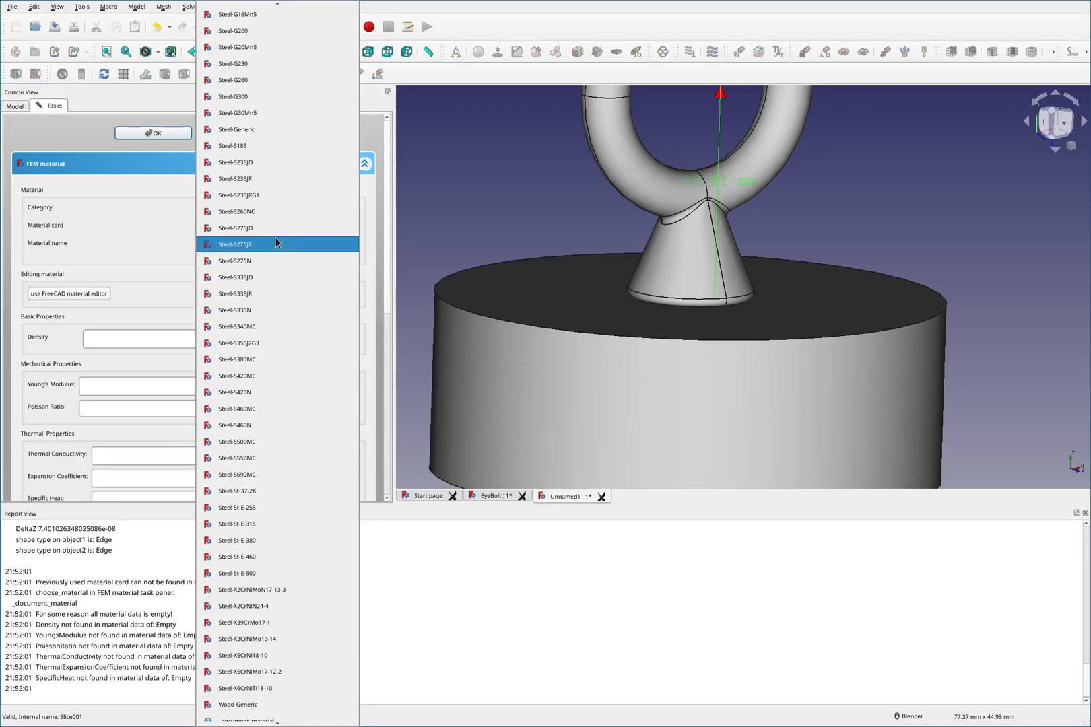
key("Escape")
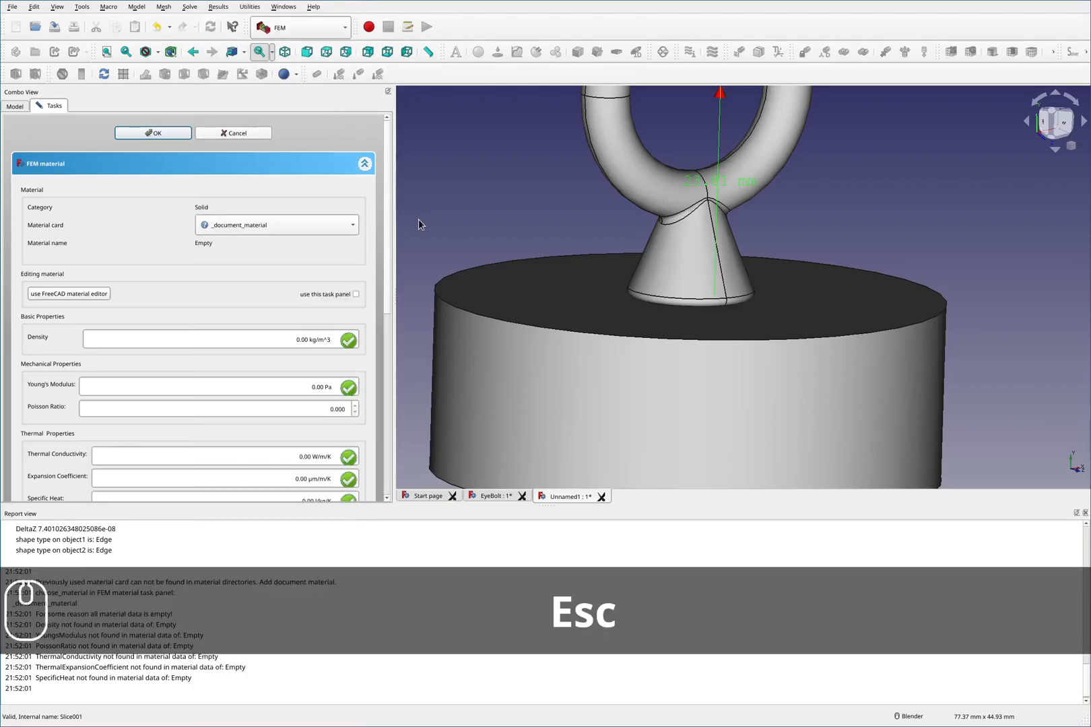
- Switch to the McMaster-Carr product page and check the eyebolt's listed material
key("super+4")
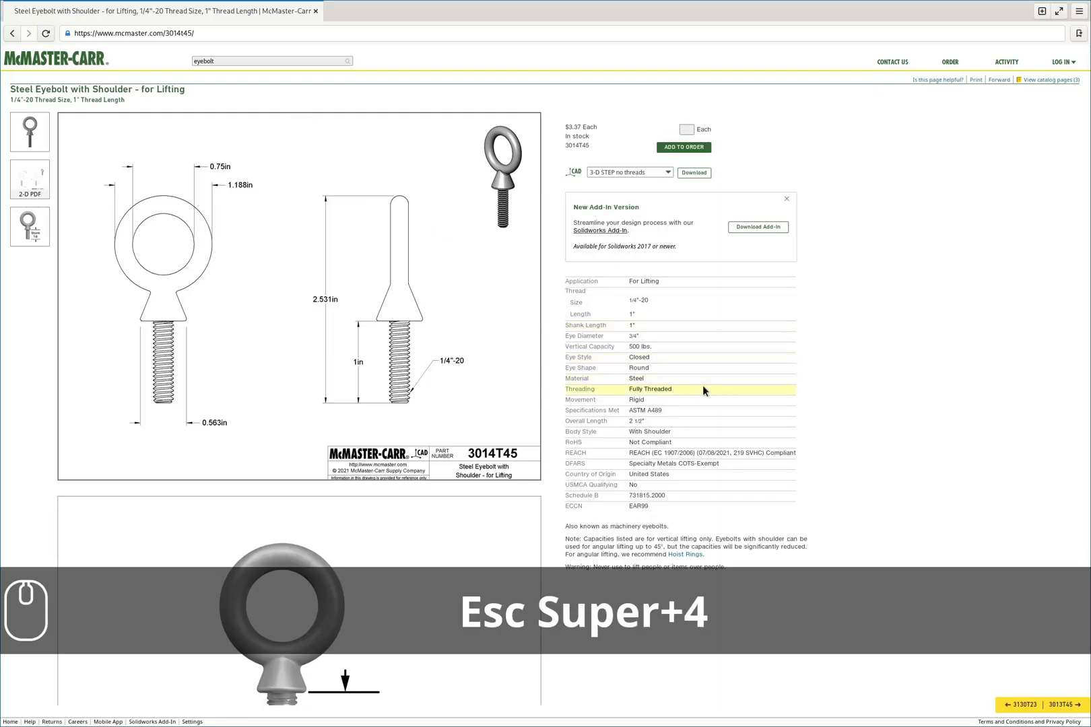
key("F2")
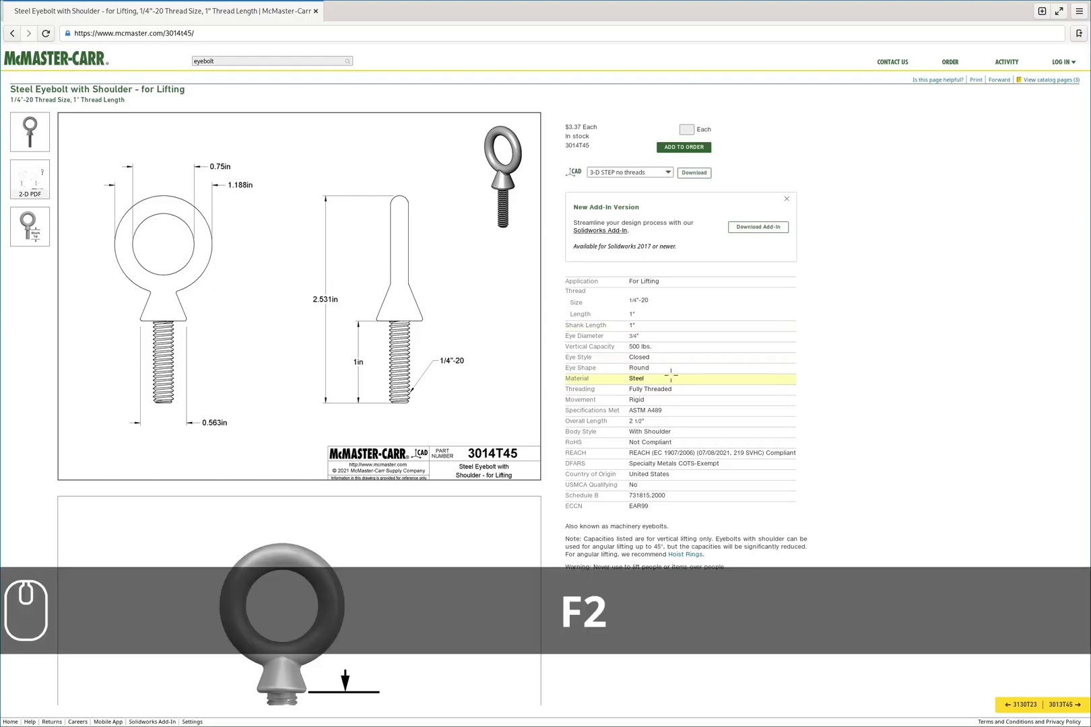
mouse_move(654, 379)
left_mouse_down()
mouse_move(605, 381)
mouse_move(644, 365)
left_mouse_up()
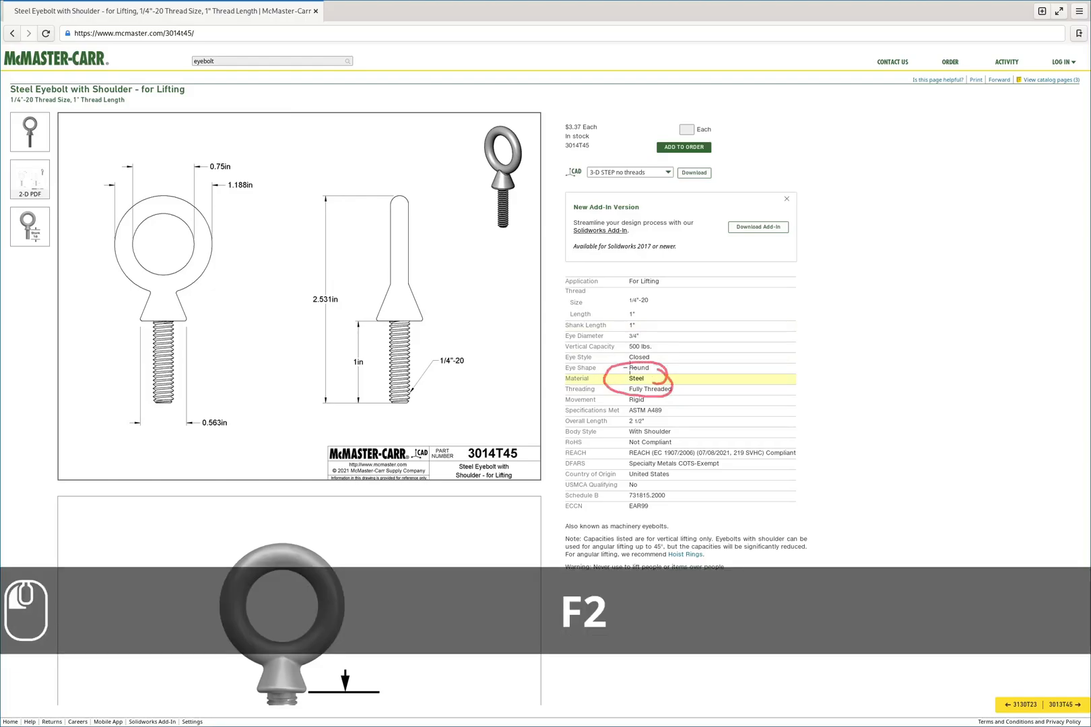
key("F2")
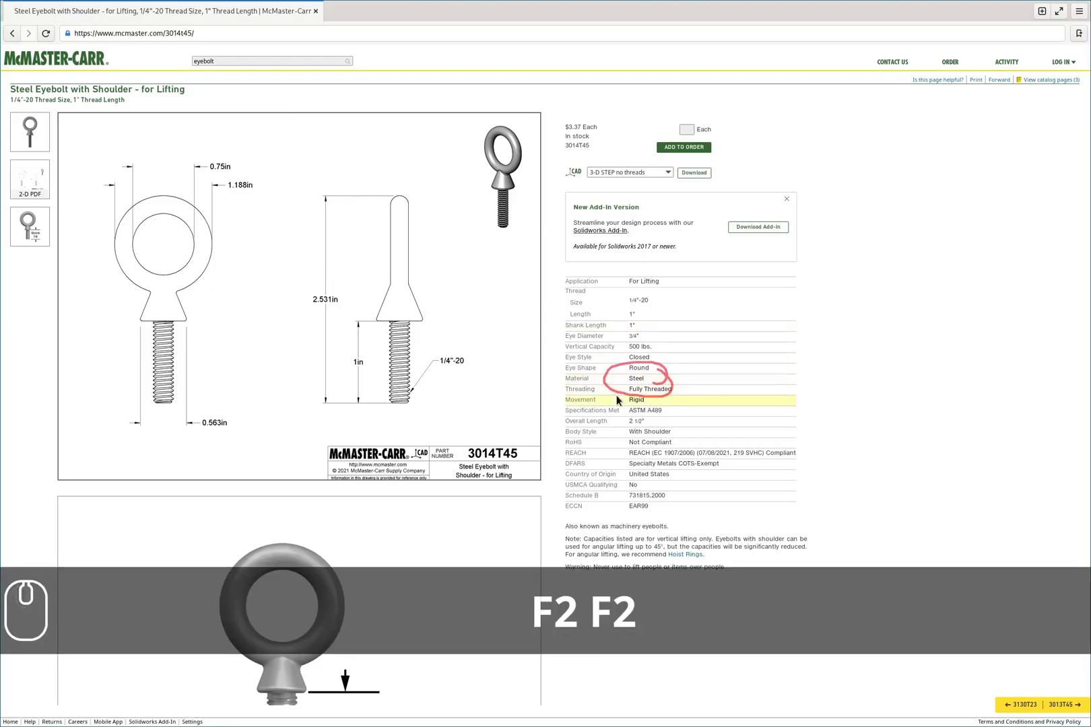
key("super+3")
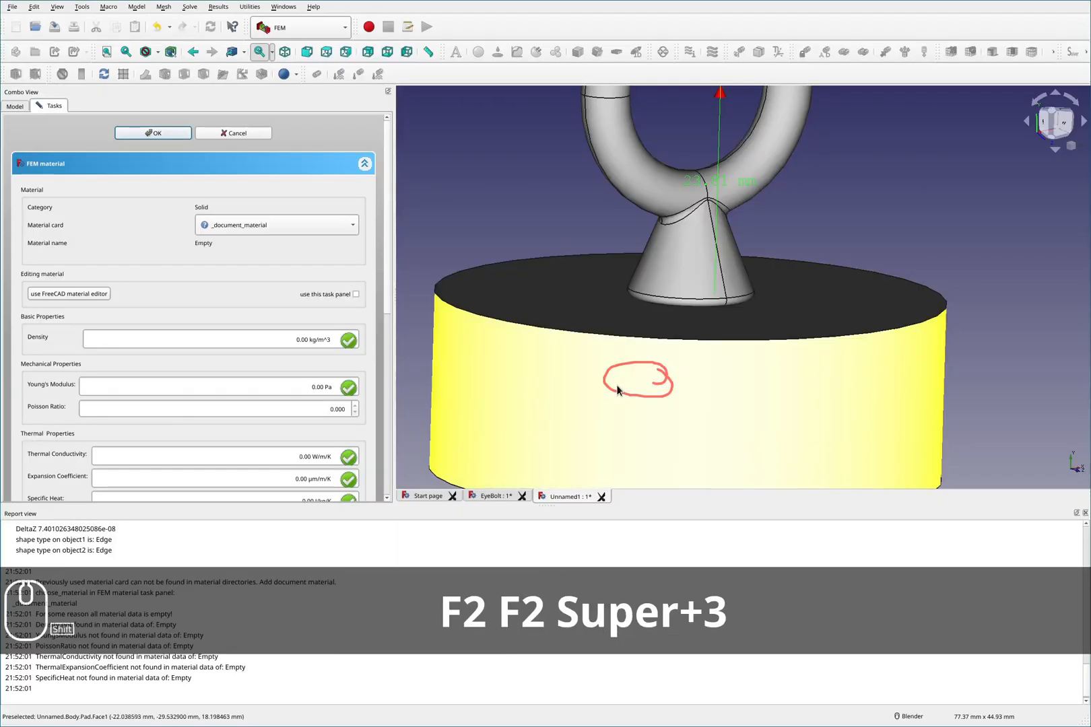
- Set the material card to Steel-Generic and confirm the material
key("shift+F2")
left_click(275, 229)
scroll(278, 90, "up", 1)
scroll(291, 178, "up", 11)
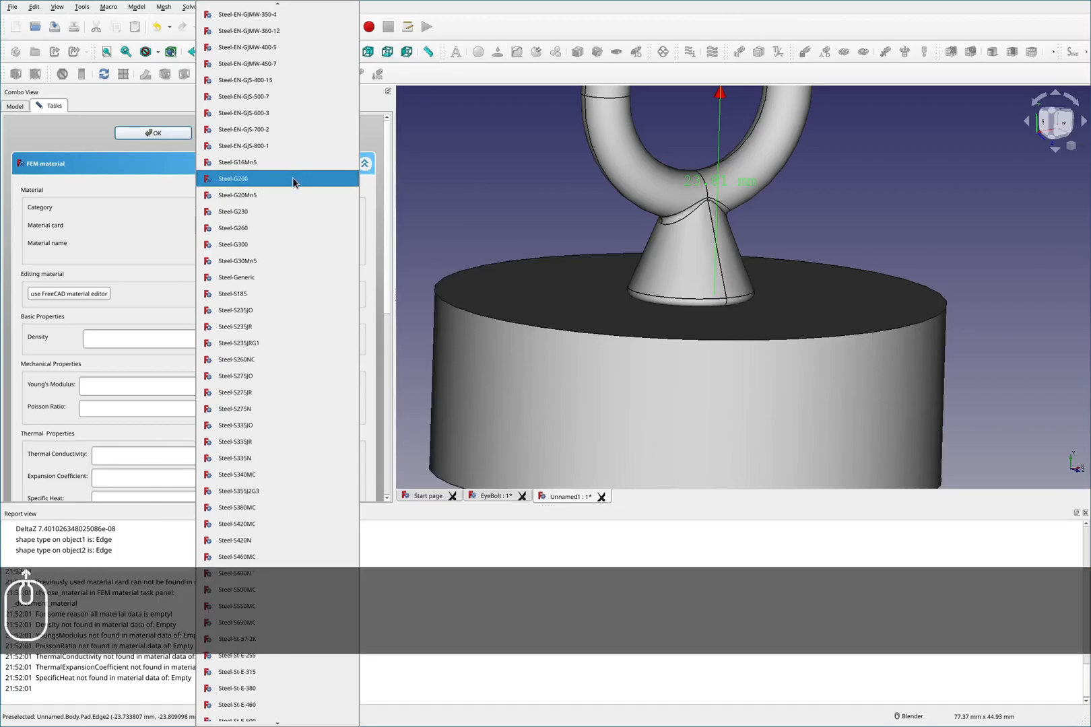
scroll(291, 178, "up", 11)
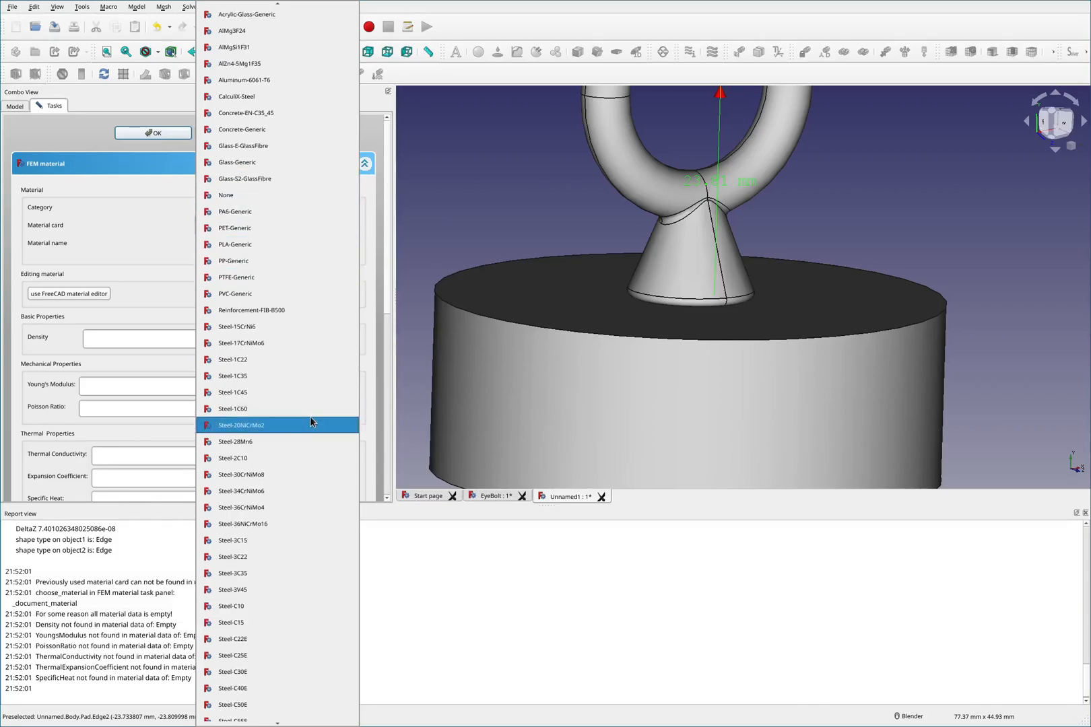
scroll(309, 416, "down", 9)
scroll(307, 416, "down", 7)
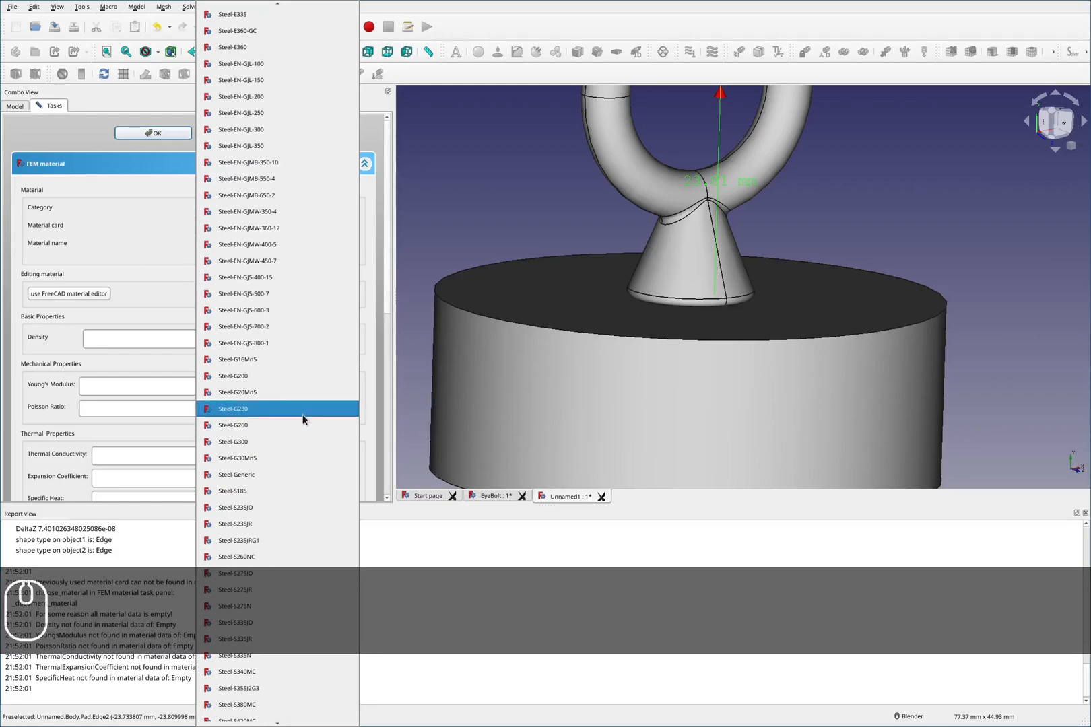
left_click(283, 474)
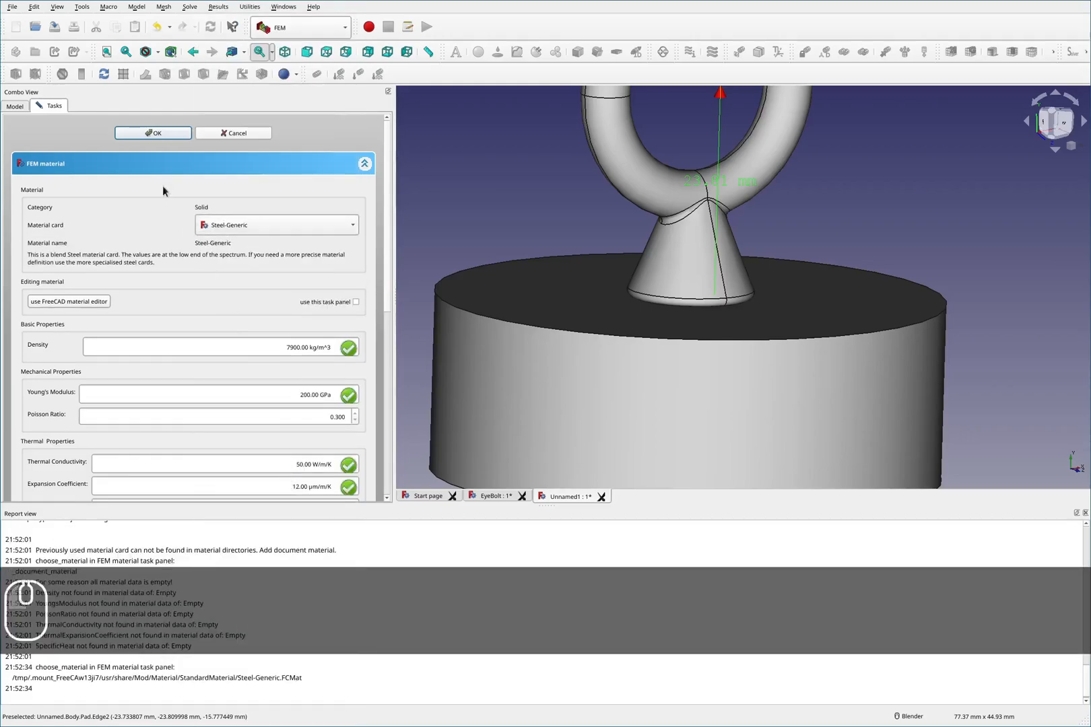
left_click(153, 134)
scroll(631, 275, "down", 5)
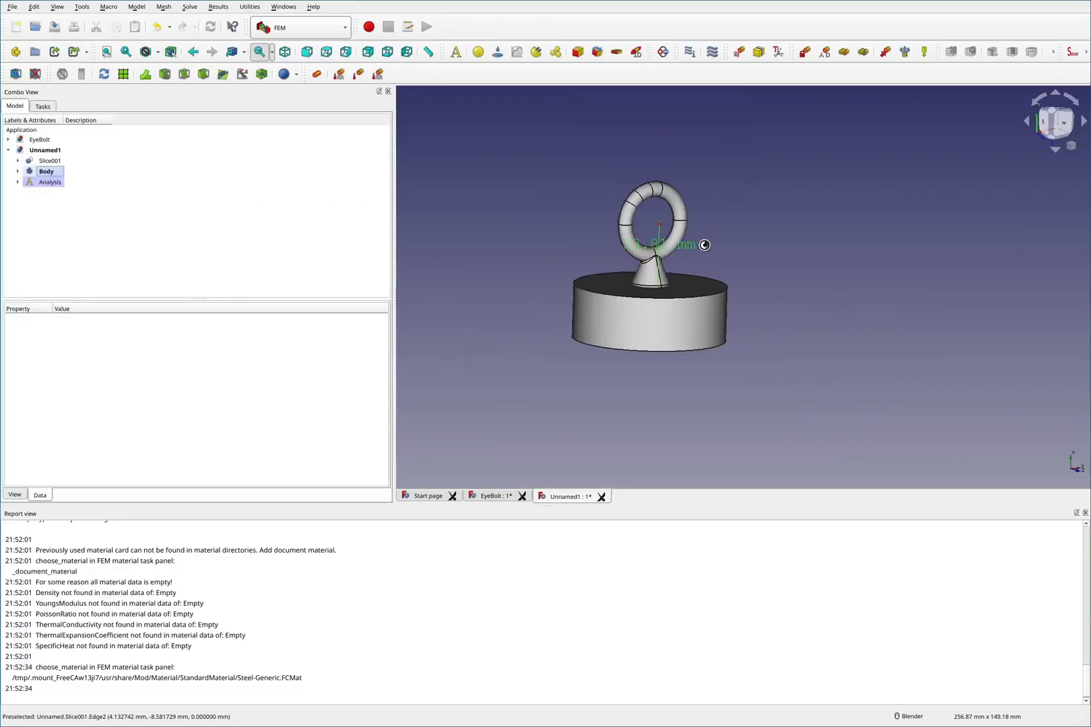
key("F2")
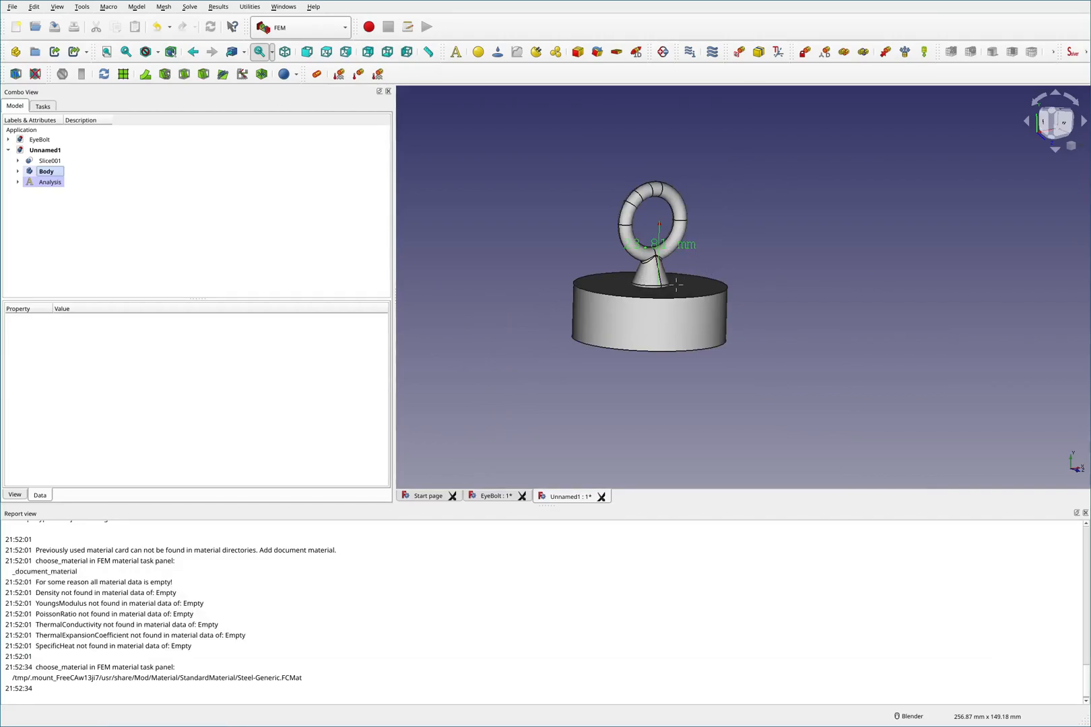
left_click_drag(675, 285, 702, 185)
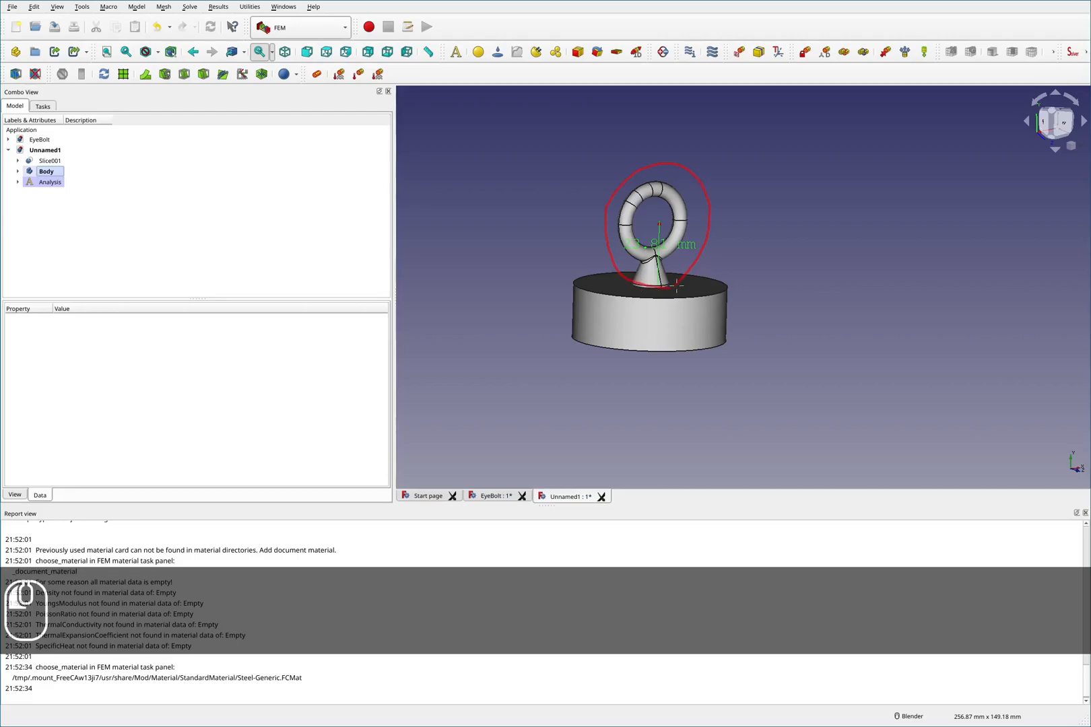
left_click_drag(725, 256, 674, 283)
left_click_drag(584, 345, 733, 347)
key("F2")
key("F2")
mouse_move(737, 287)
left_mouse_down()
mouse_move(760, 287)
mouse_move(741, 342)
mouse_move(757, 340)
left_mouse_up()
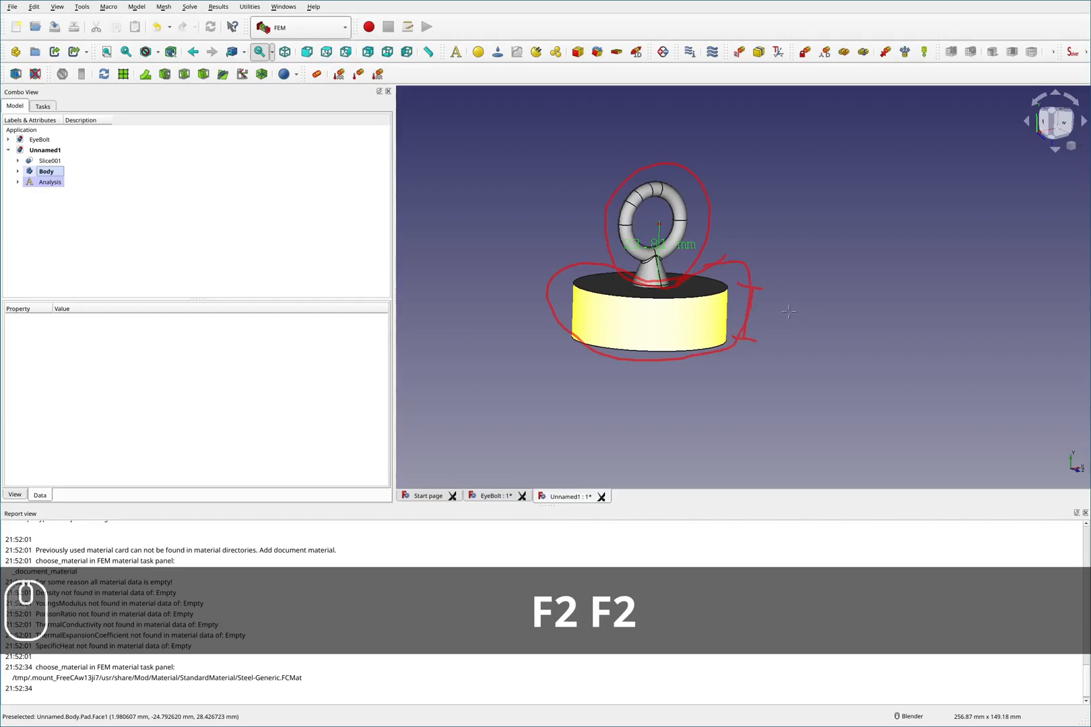
key("F2")
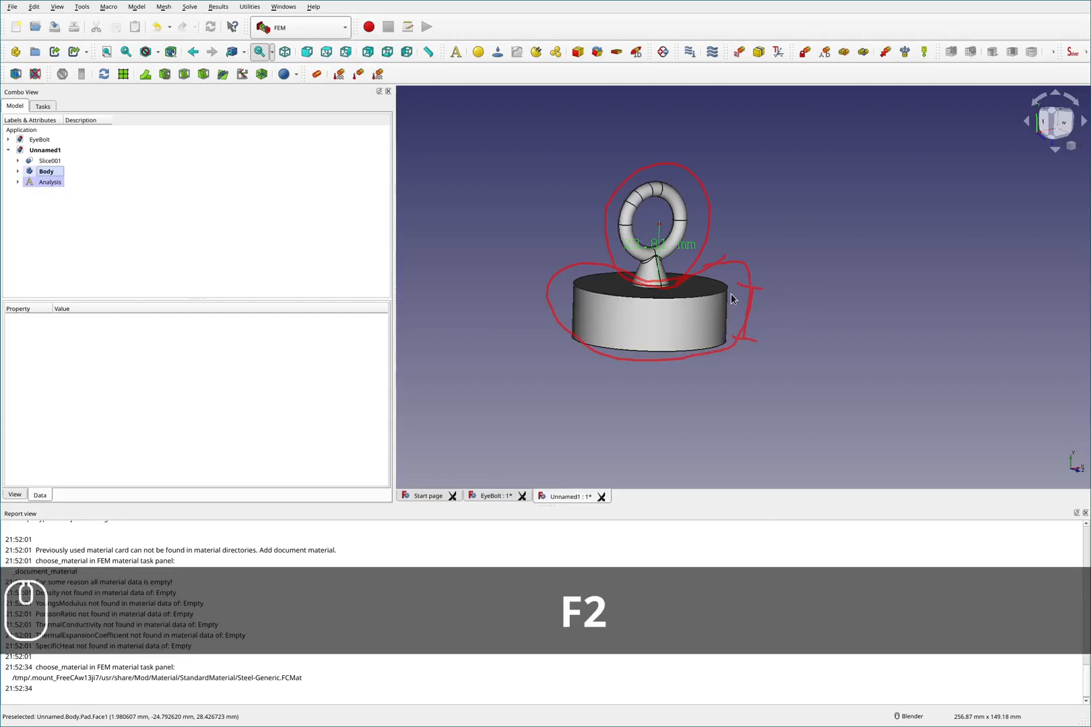
key("shift+F2")
scroll(690, 303, "up", 4)
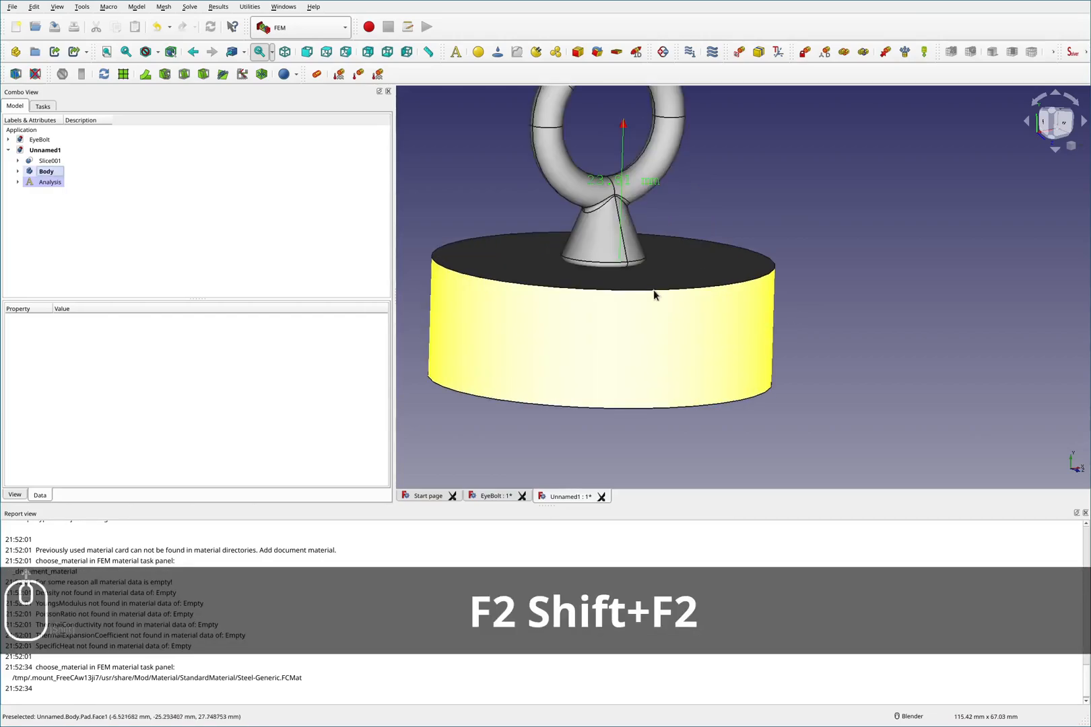
- Add a fixed constraint on the base cylinder's outer side face
left_click(45, 183)
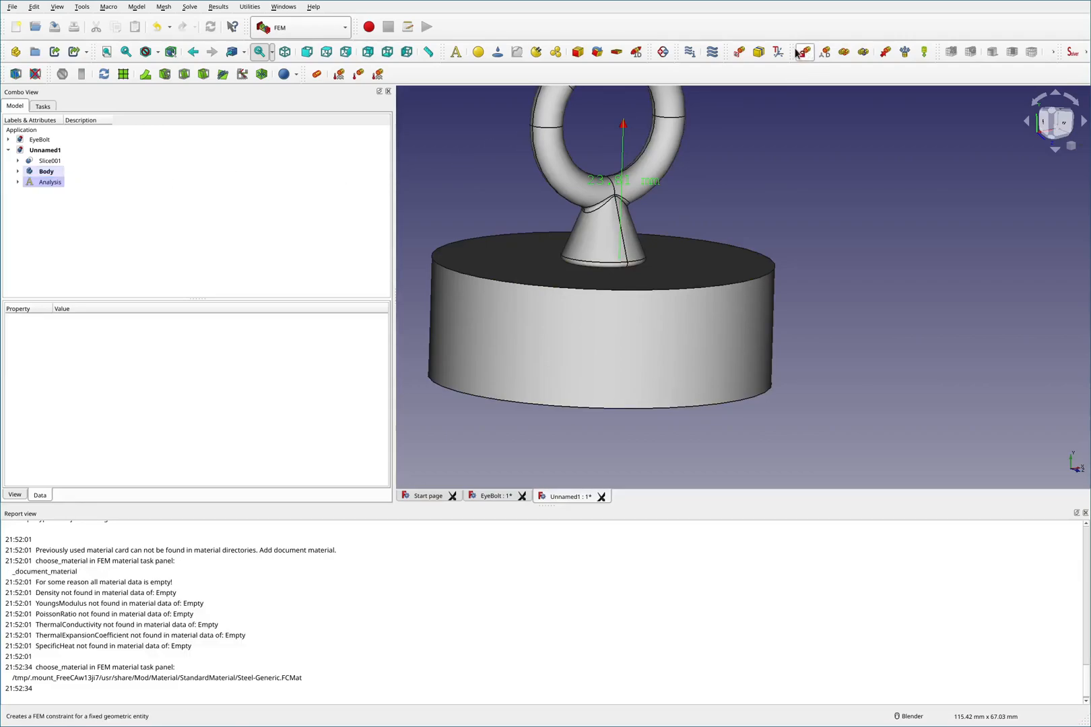
scroll(715, 142, "down", 4)
scroll(715, 115, "up", 4)
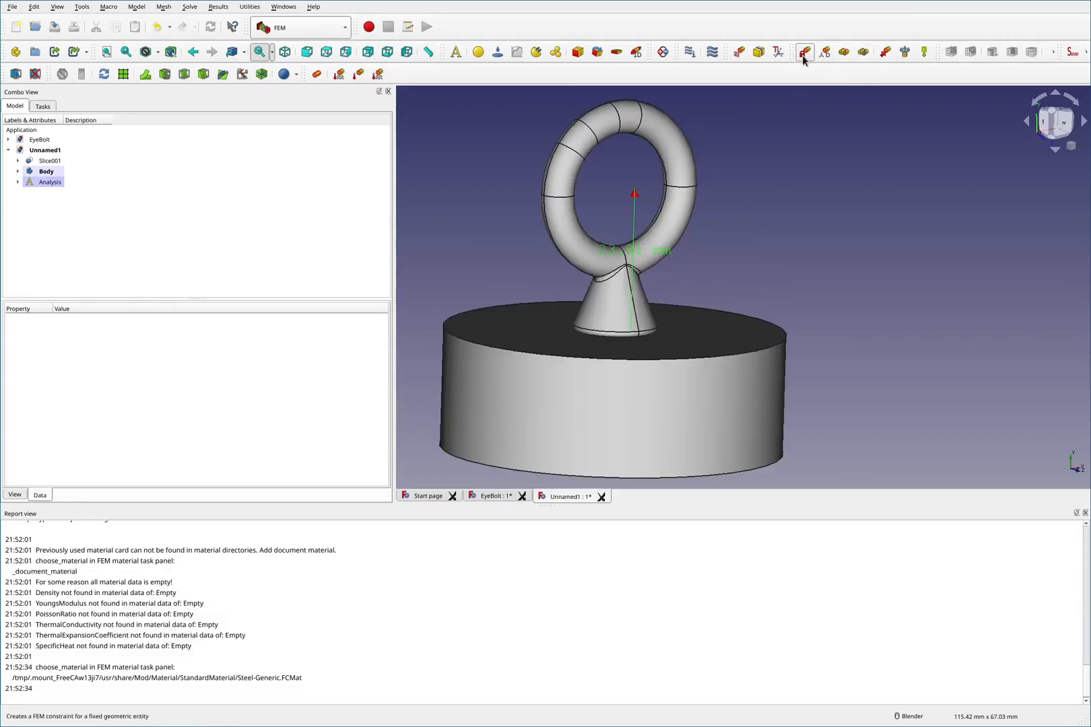
left_click(804, 53)
left_click(580, 370)
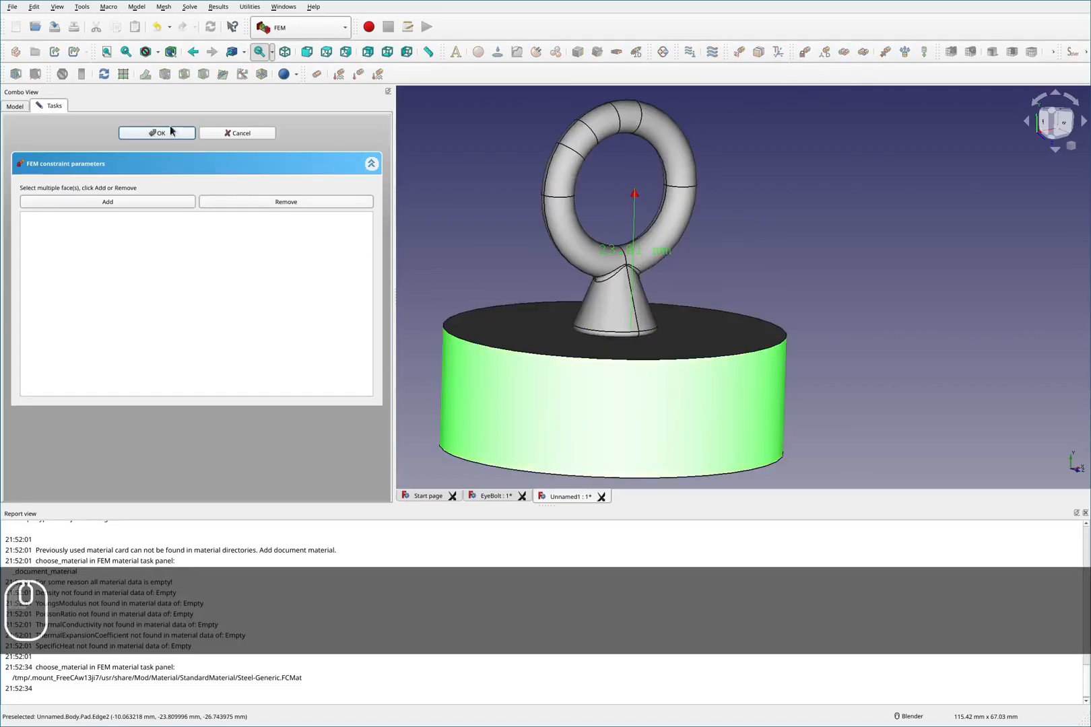
left_click(143, 202)
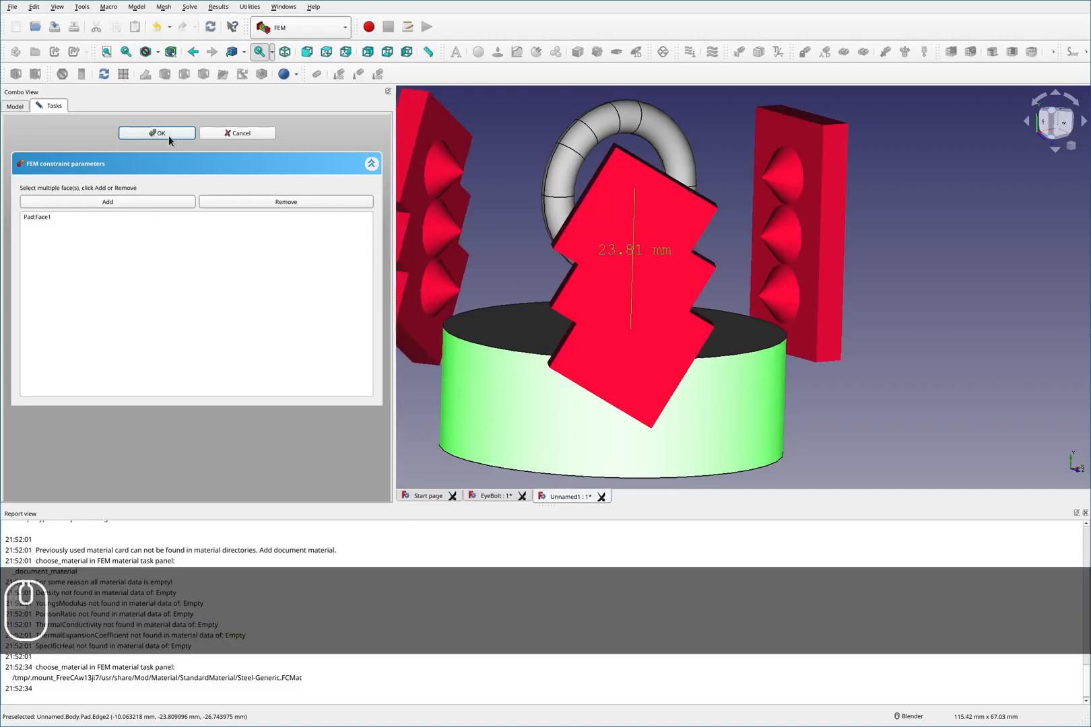
left_click(169, 134)
- Apply a force constraint to the two faces on top of the eye ring
scroll(468, 189, "down", 5)
middle_click_drag(674, 155, 653, 189)
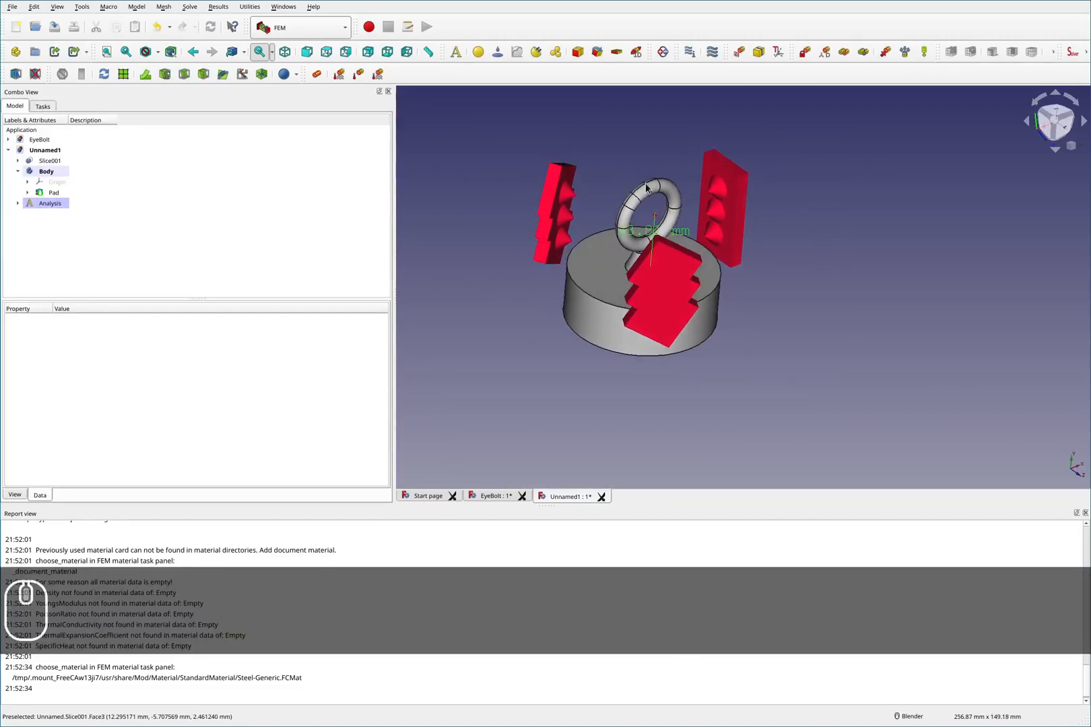
scroll(653, 189, "up", 4)
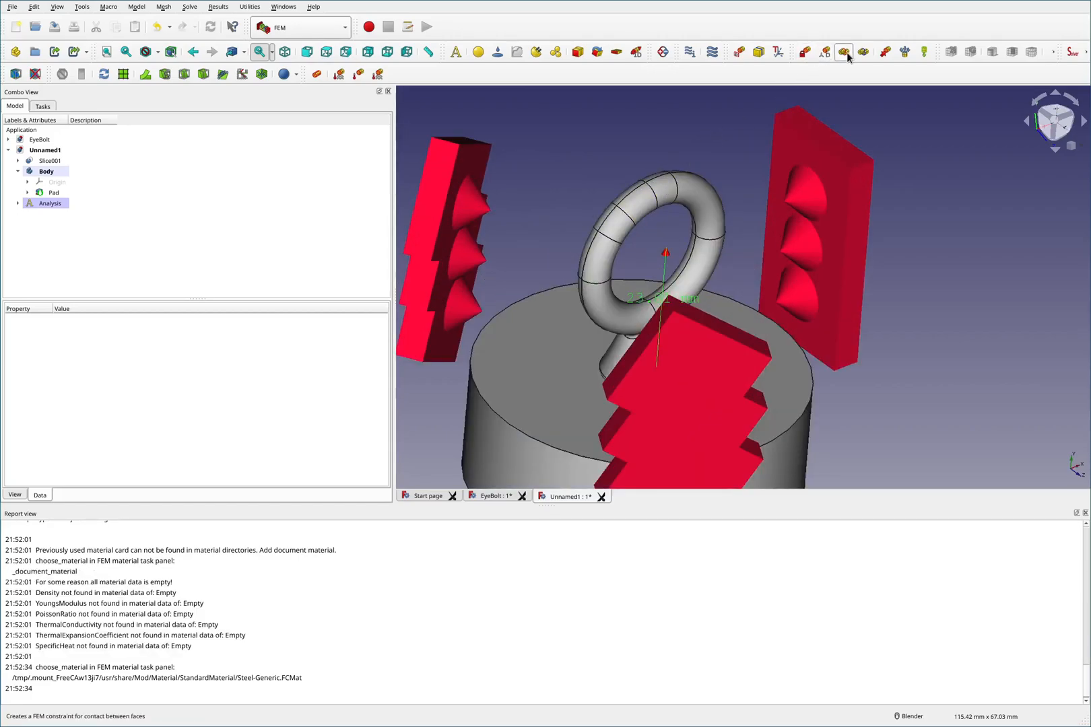
left_click(886, 53)
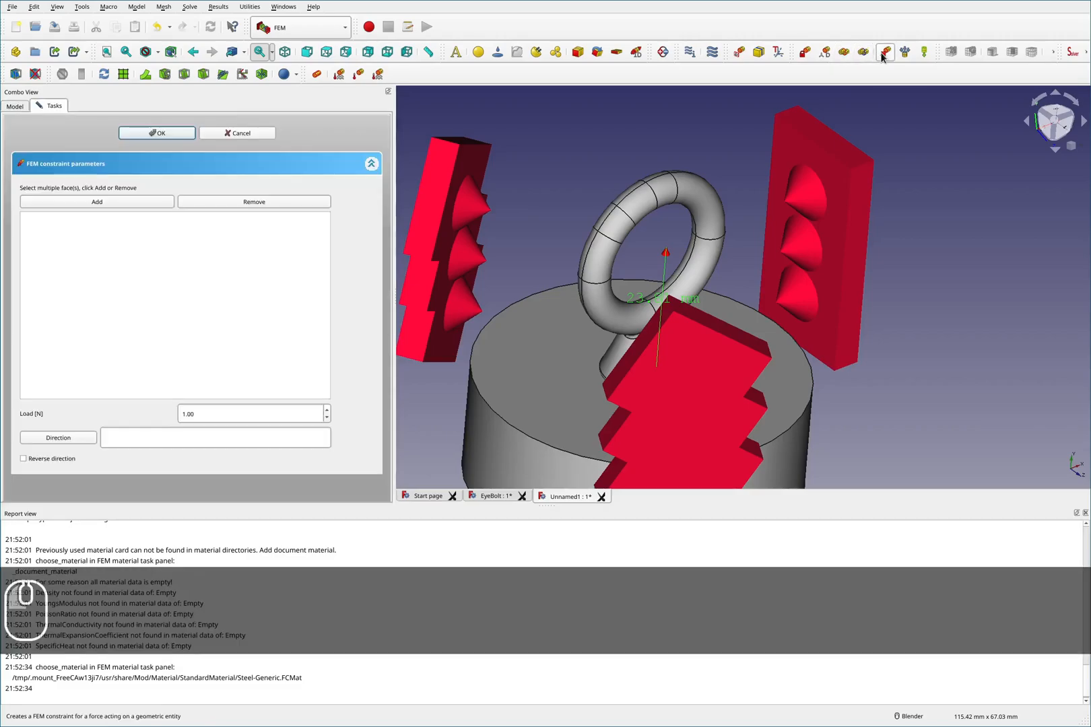
left_click(665, 194, "ctrl")
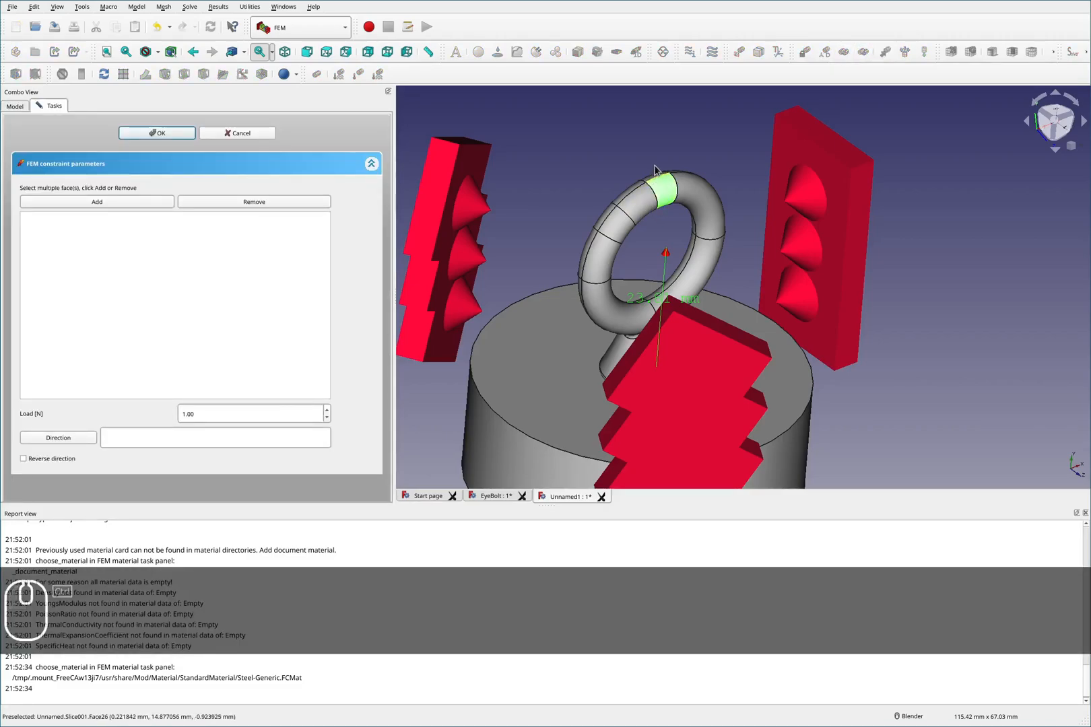
middle_click_drag(664, 196, 667, 206)
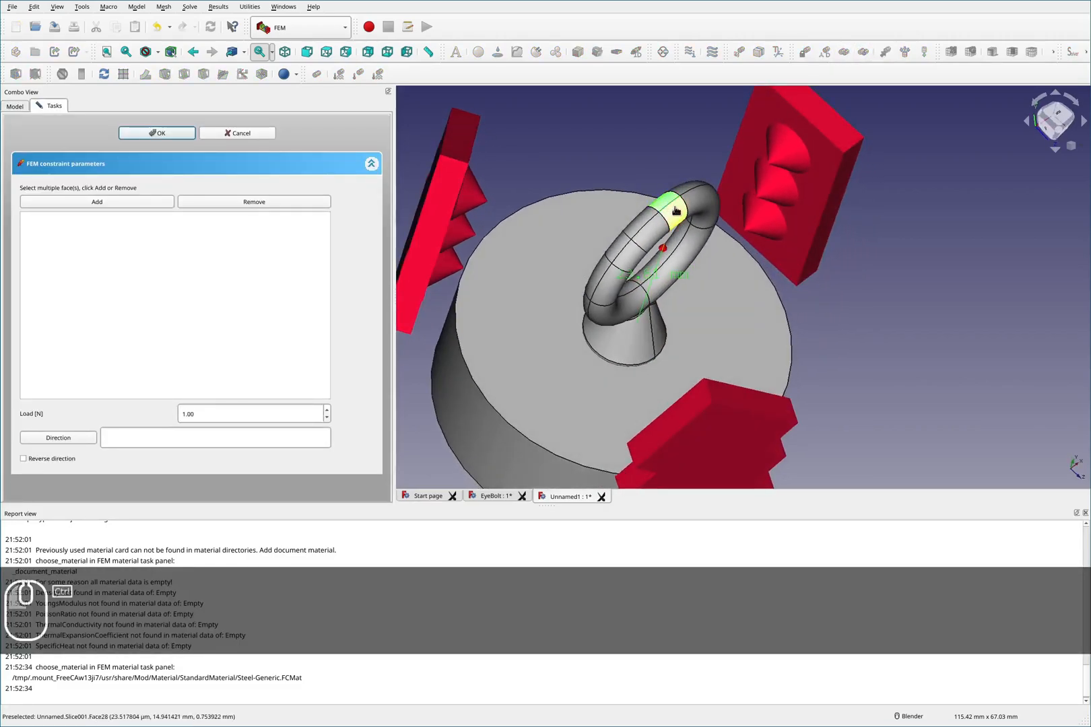
left_click(118, 203)
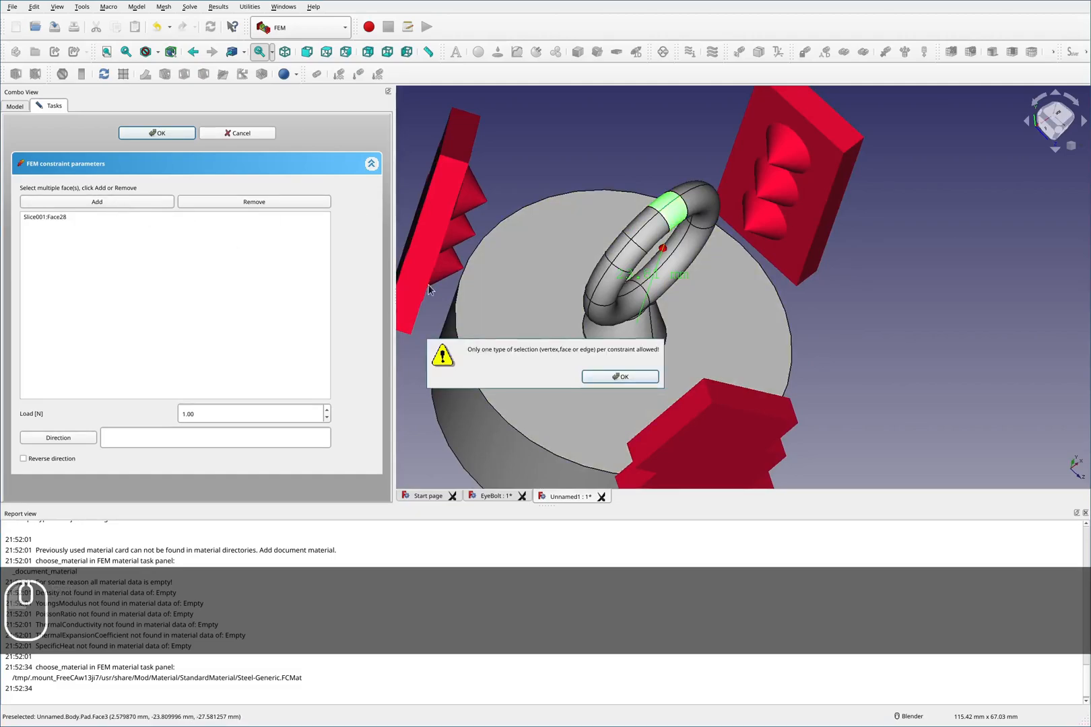
left_click(625, 378)
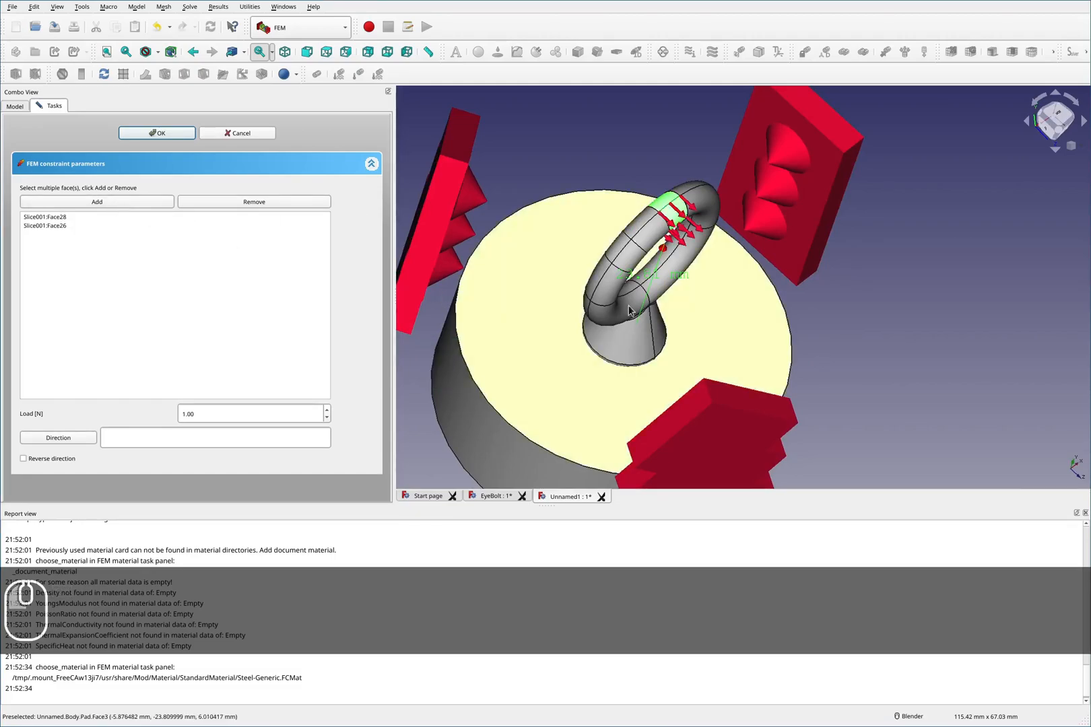
left_click(670, 154)
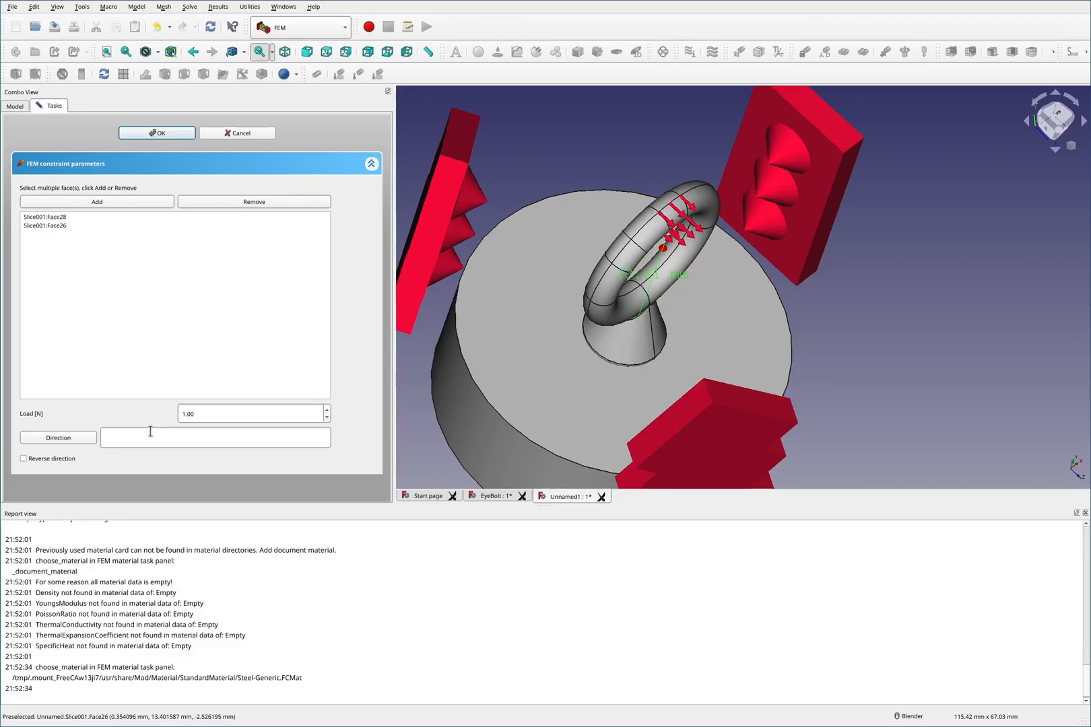
left_click(156, 133)
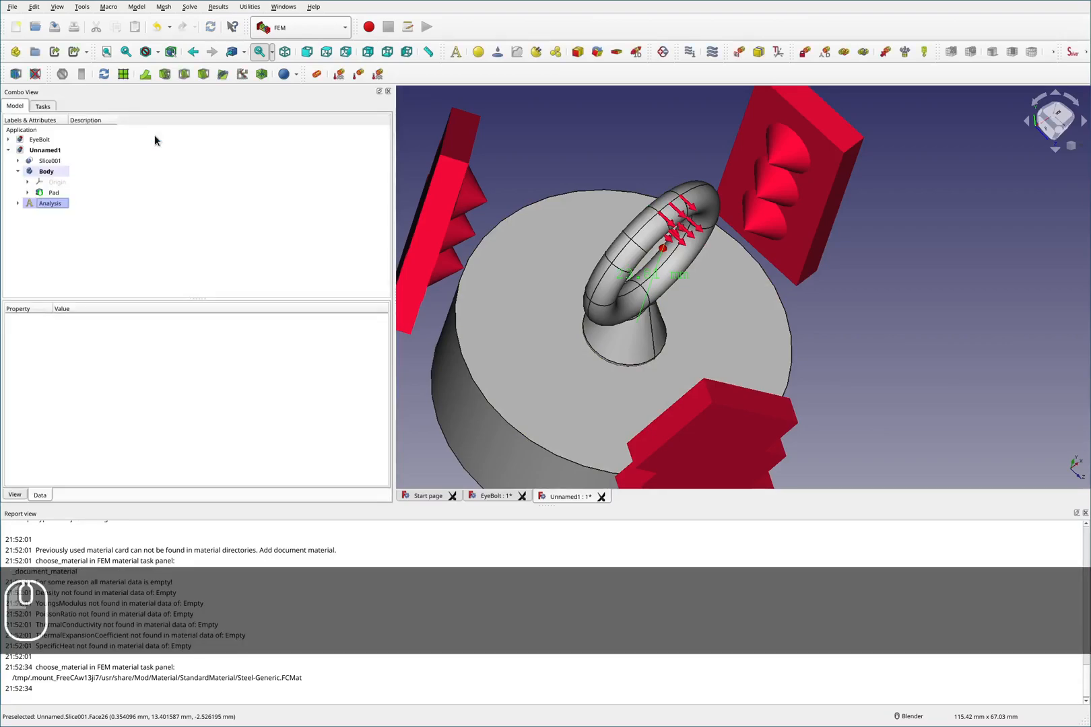
- Bring the EyeBolt document's Sketch001 into the current document as a linked sketch
left_click(9, 140)
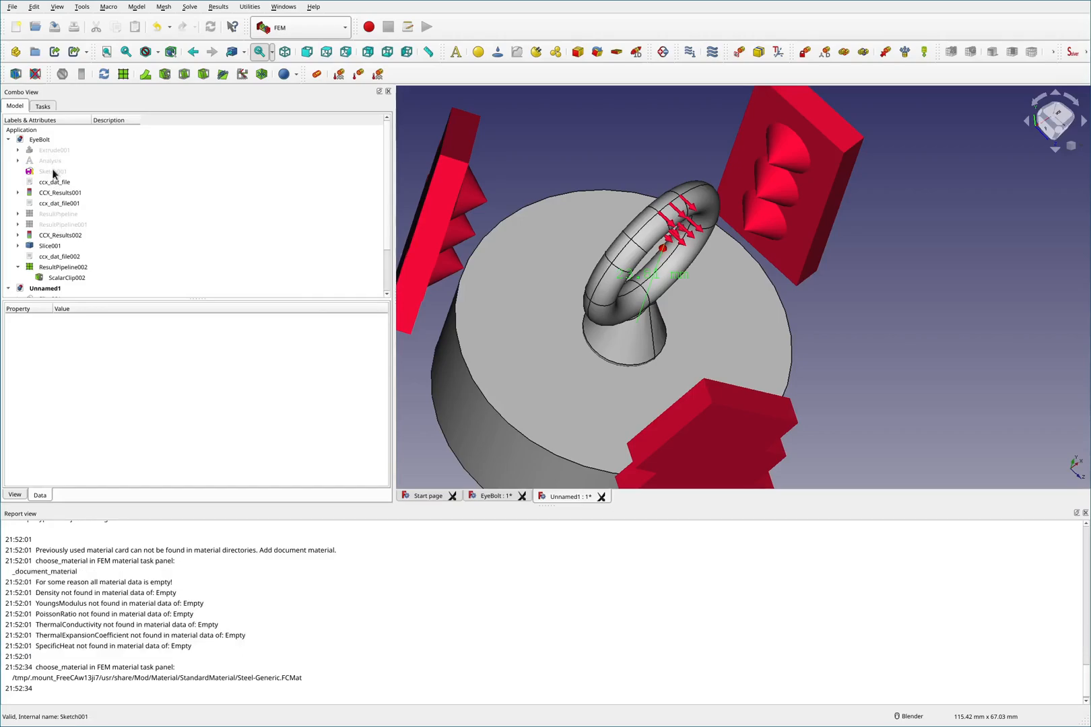
left_click(53, 173)
key("space")
key("space")
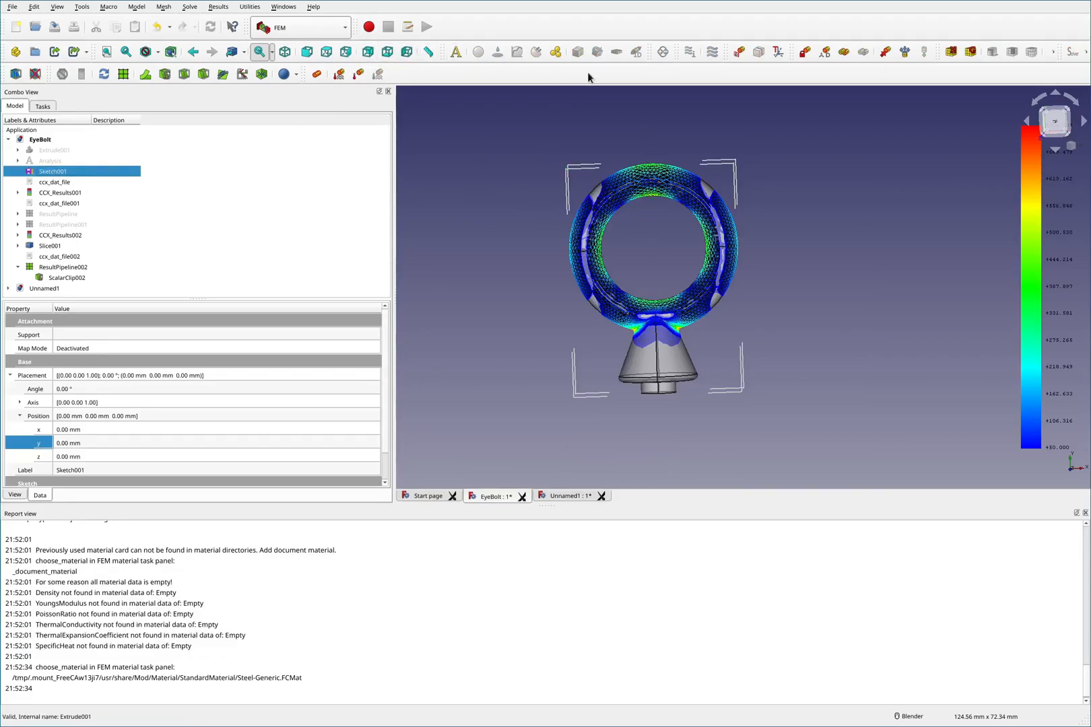
left_click(54, 53)
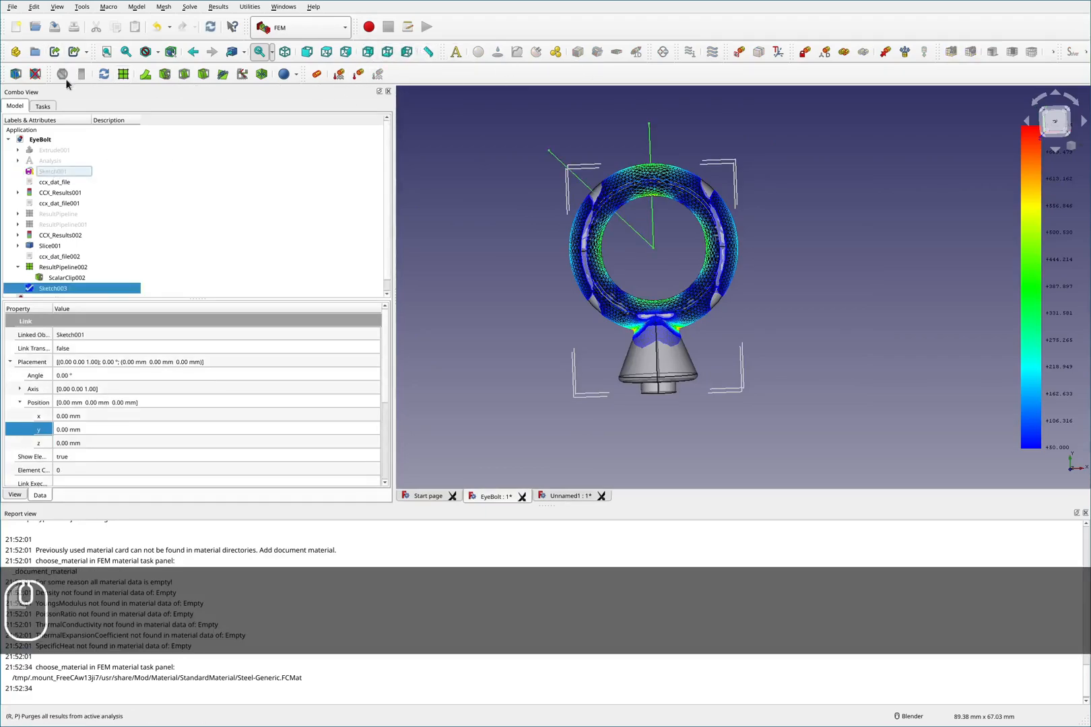
mouse_move(65, 281)
left_mouse_down()
mouse_move(51, 285)
mouse_move(54, 297)
left_mouse_up()
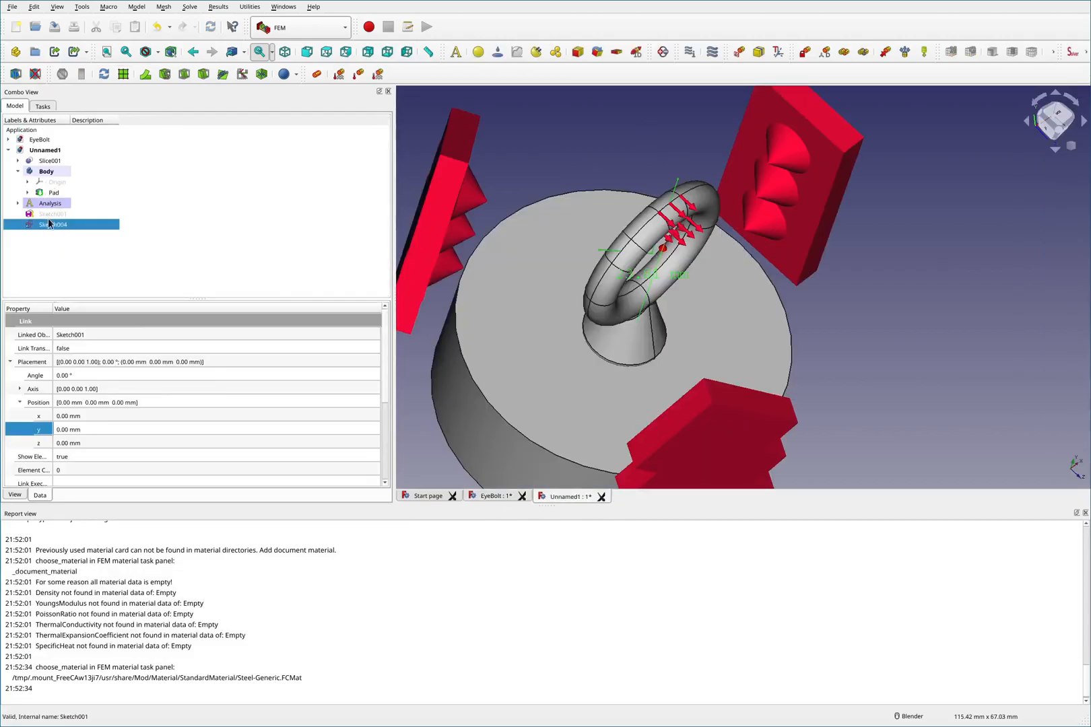
left_click(46, 214)
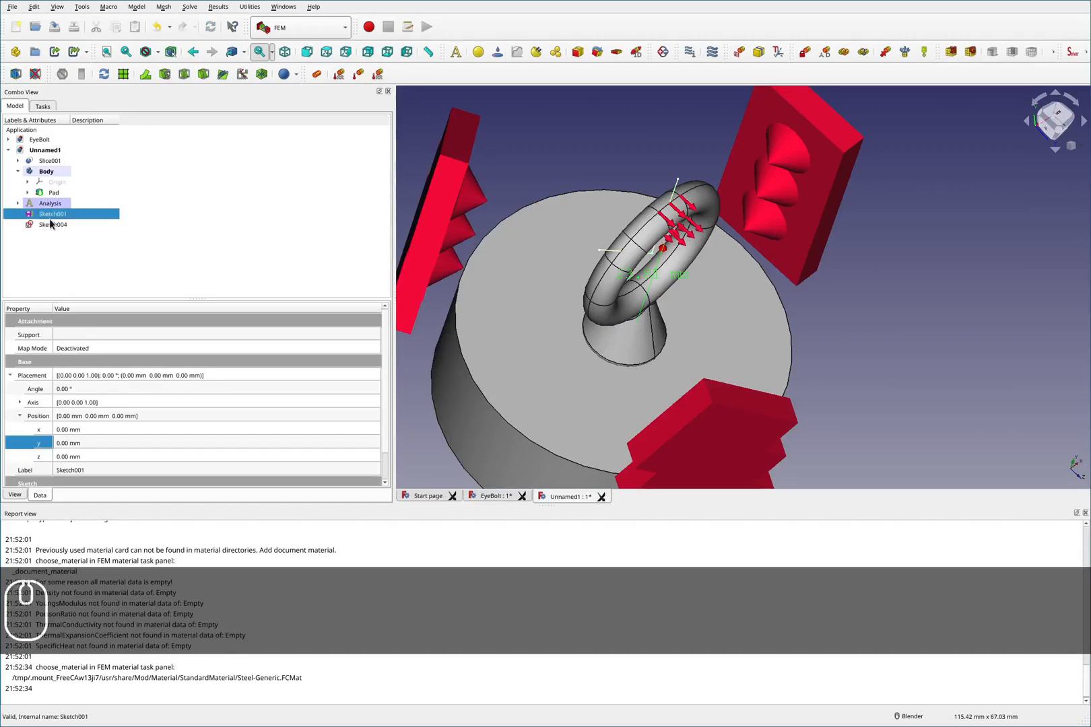
left_click(51, 225)
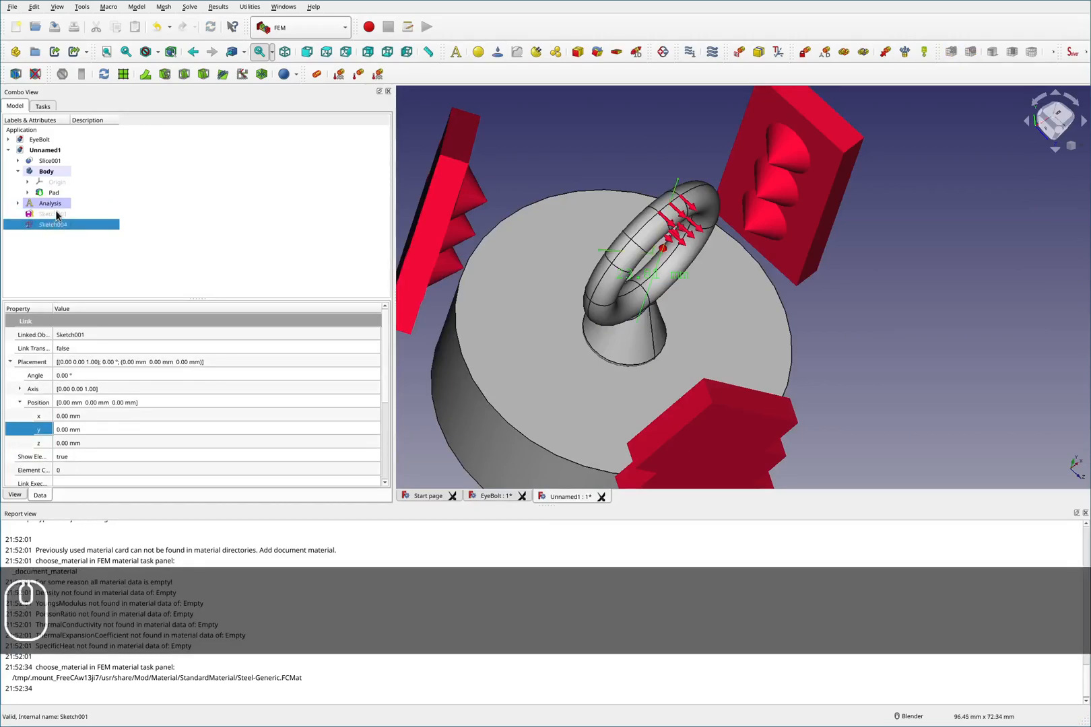
left_click(531, 128)
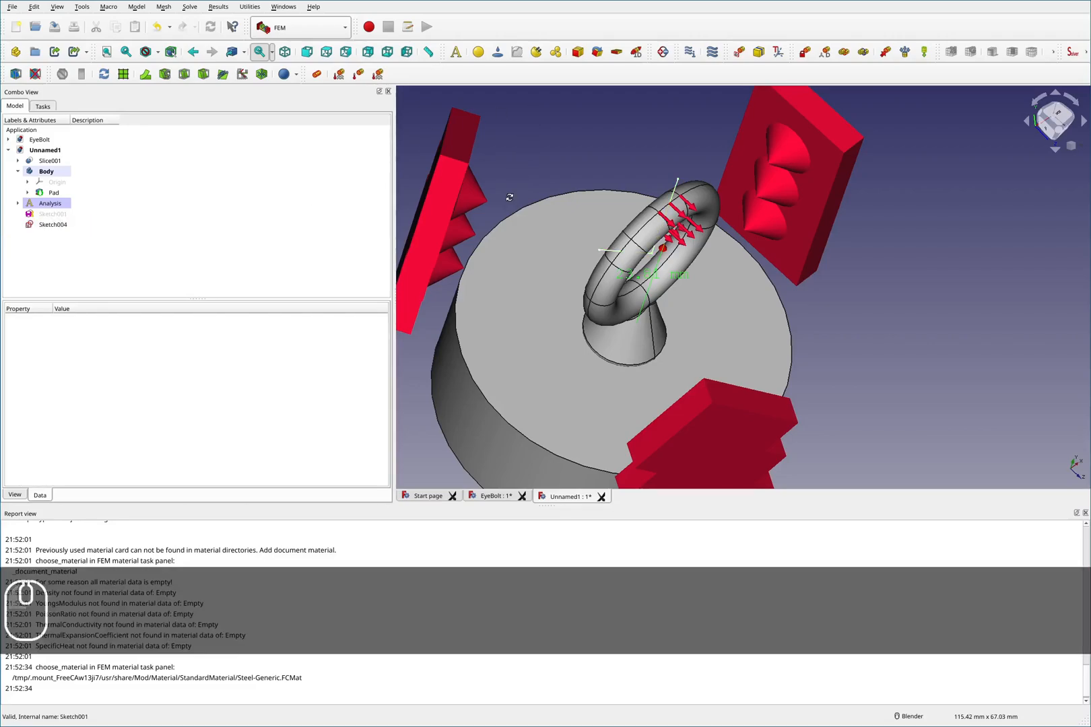
- Try to set the force constraint's direction by picking a reference in the view, then cancel the edit
scroll(510, 202, "up", 3)
scroll(501, 232, "up", 3)
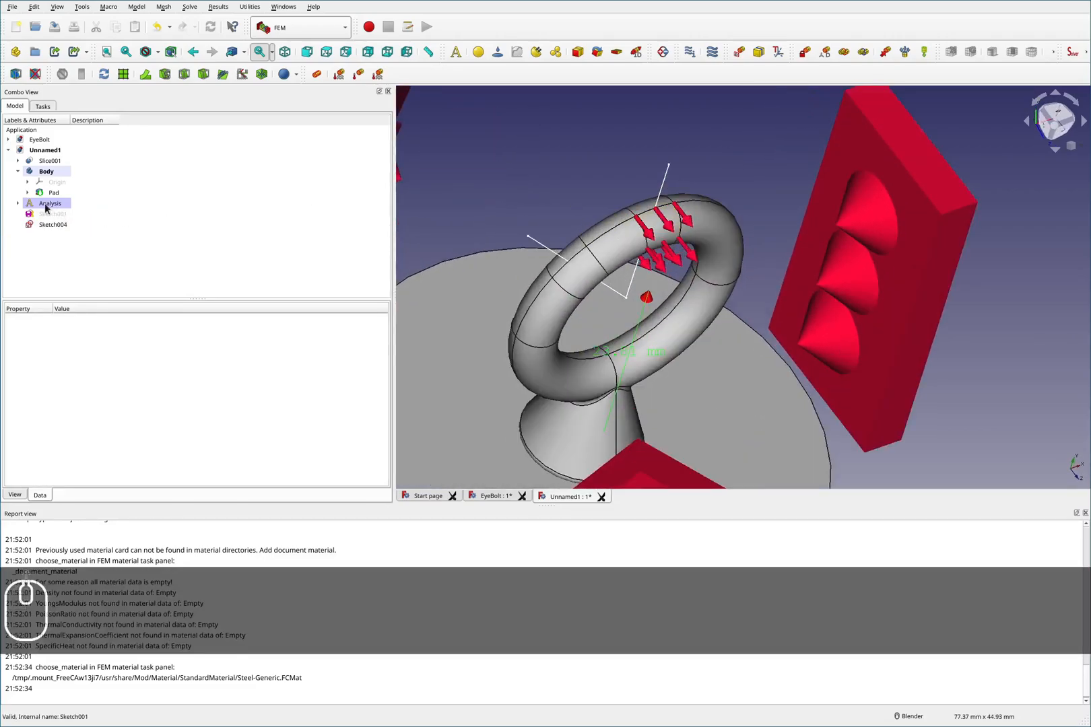
left_click(19, 204)
double_click(68, 252)
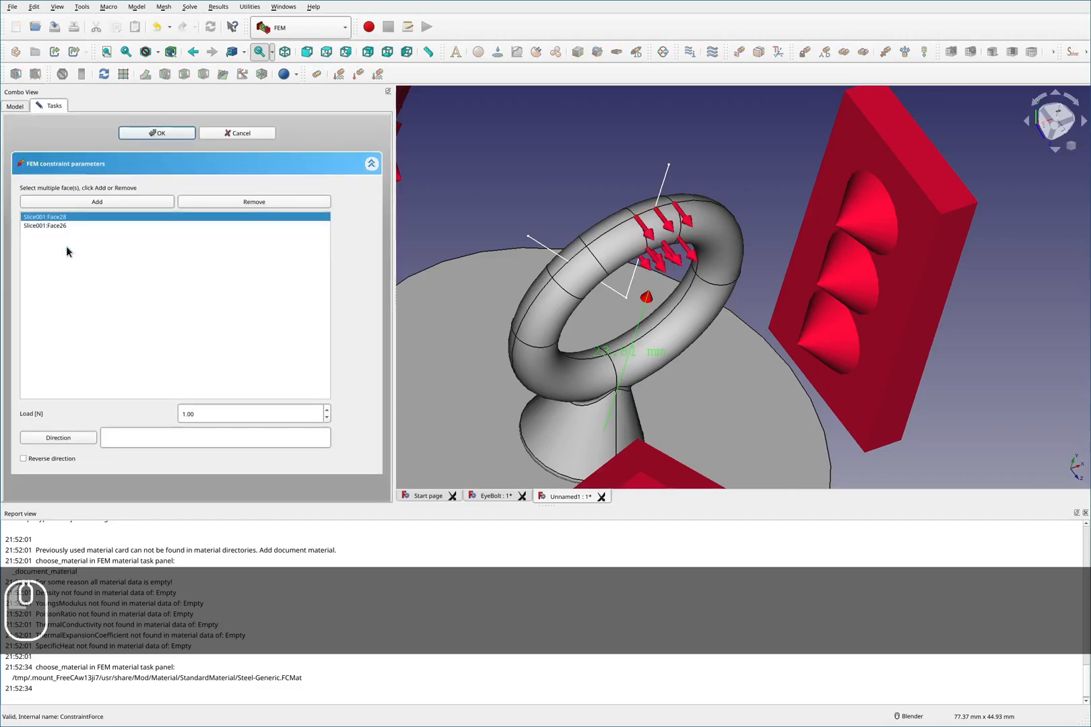
left_click(59, 438)
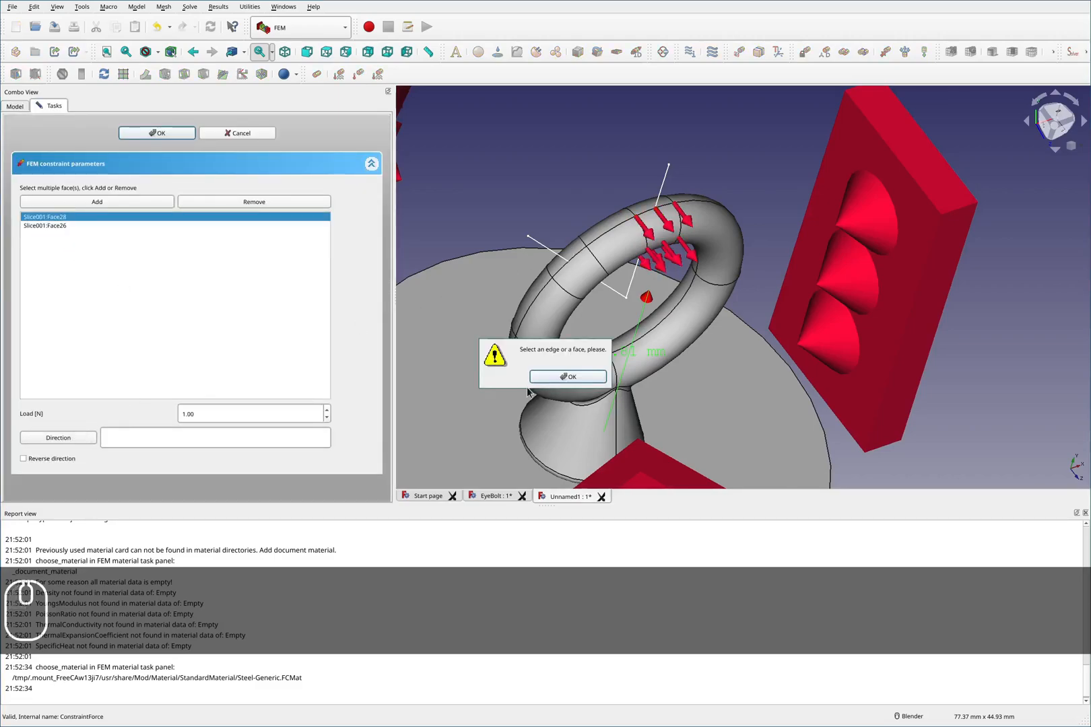
left_click(547, 377)
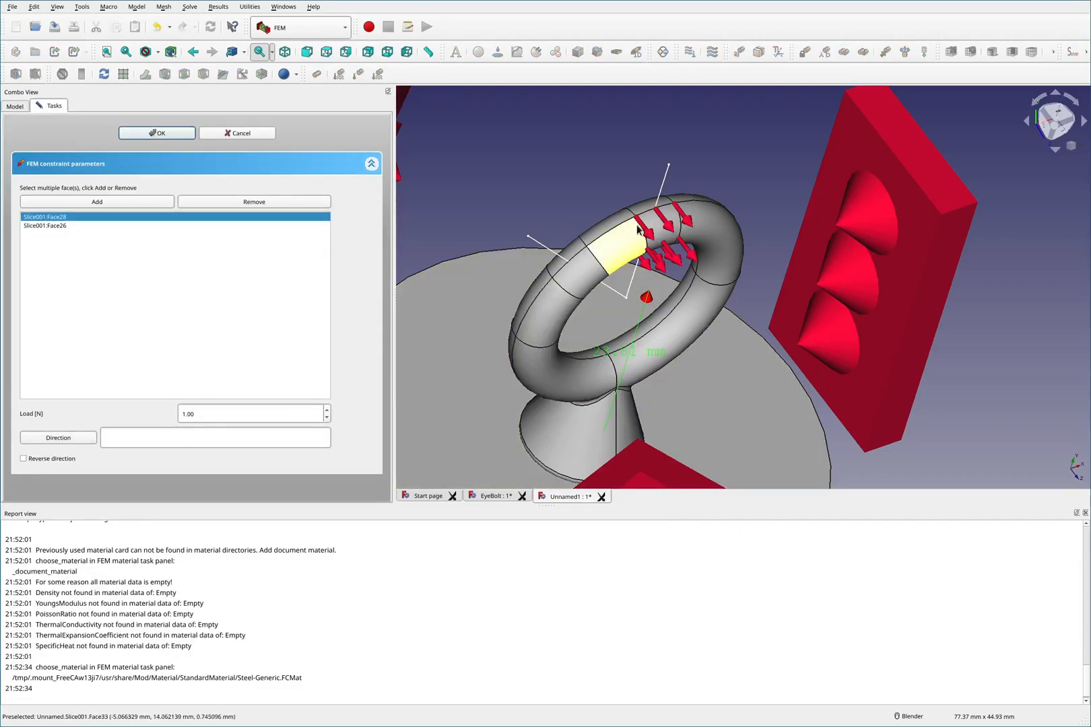
left_click(662, 186)
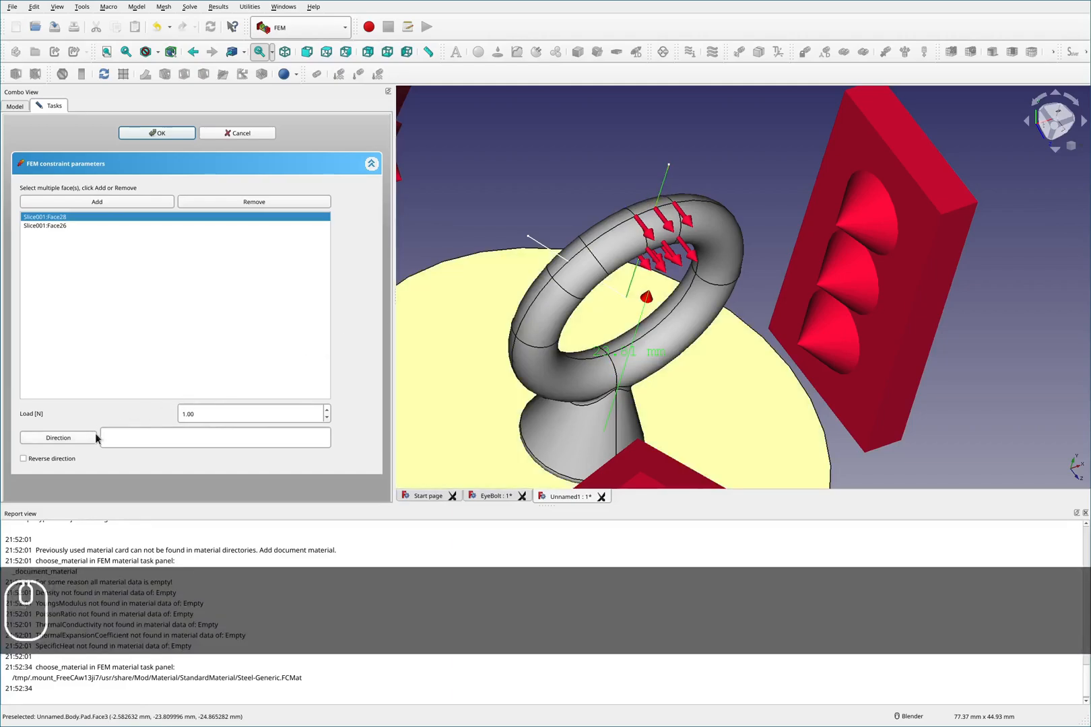
left_click(95, 438)
left_click(589, 379)
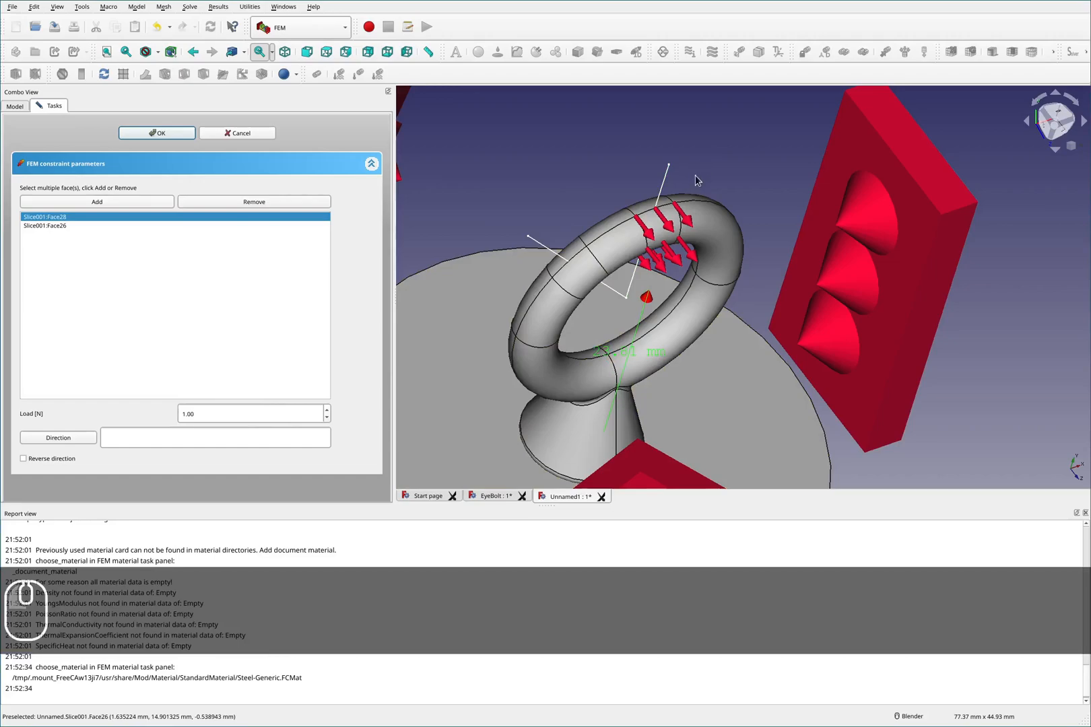
middle_click_drag(699, 177, 674, 147)
left_click(641, 134)
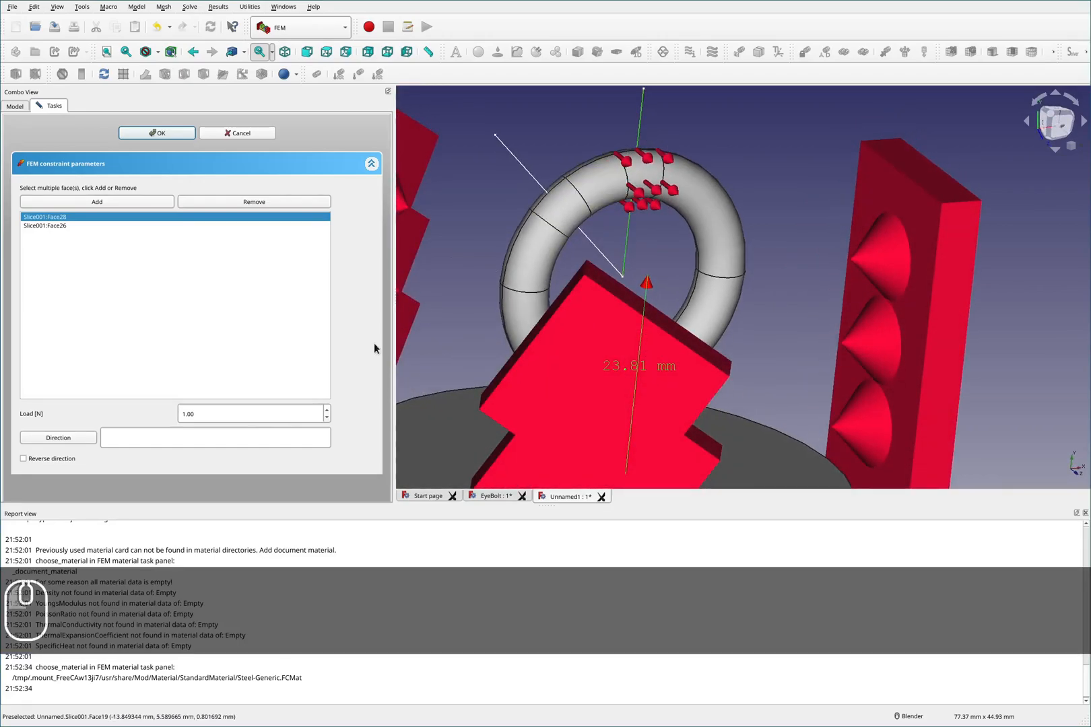
left_click(87, 438)
left_click(566, 375)
left_click(240, 133)
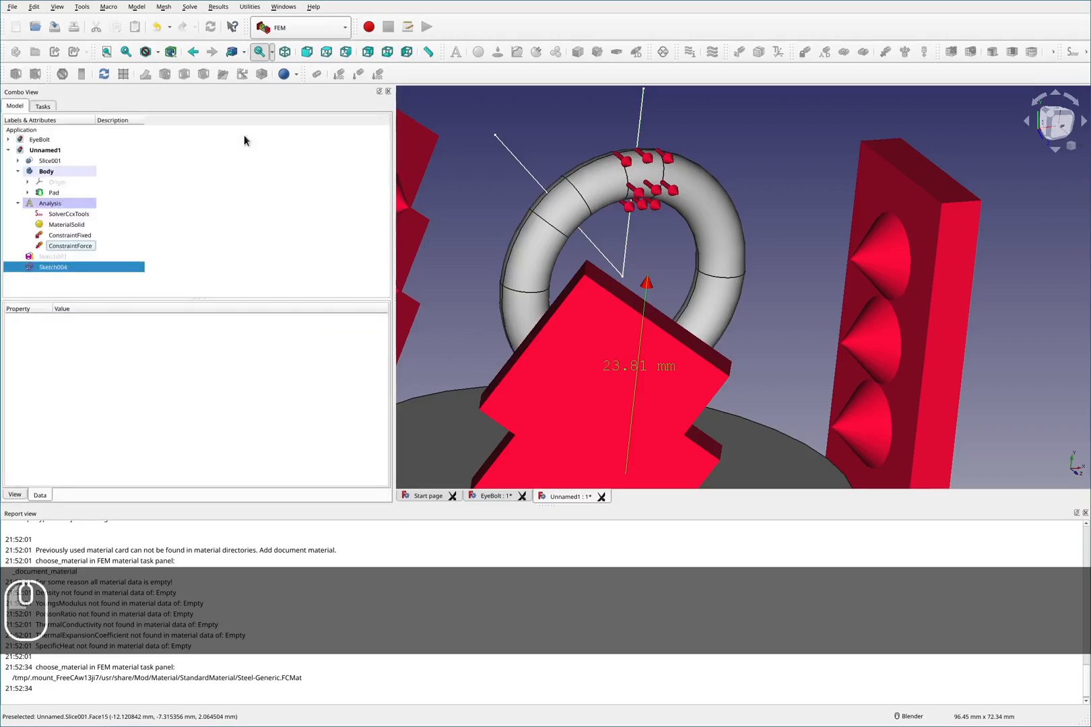
- Delete the Sketch004 link and make Sketch001 visible in the view
left_click(48, 267)
right_click(48, 267)
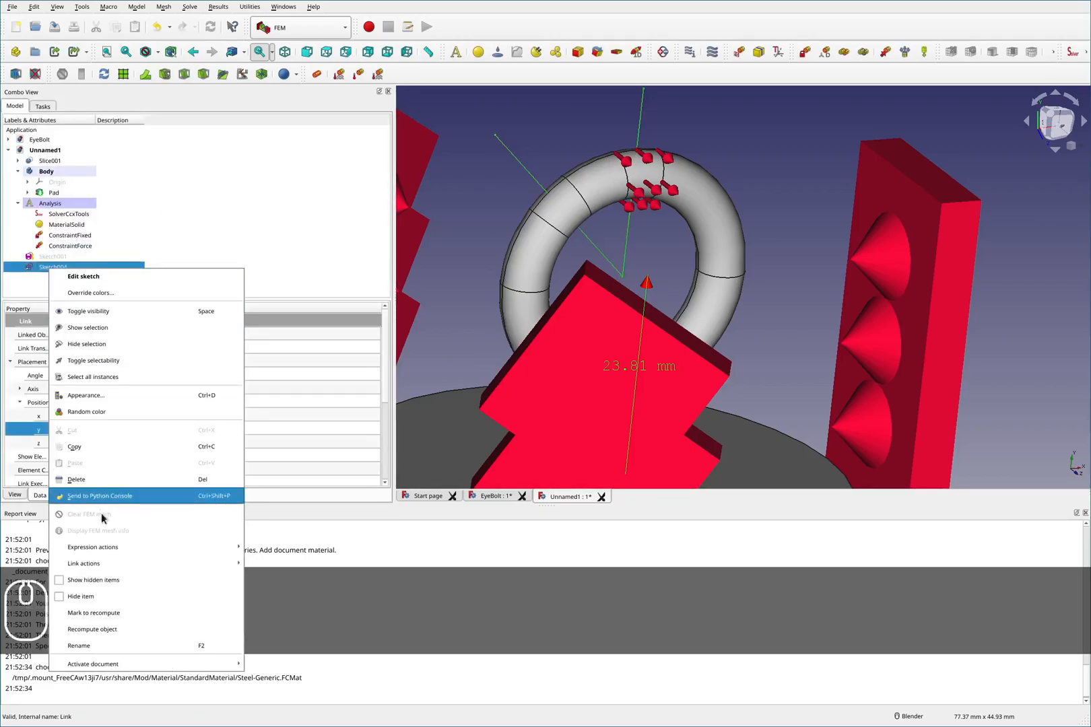
left_click(55, 267)
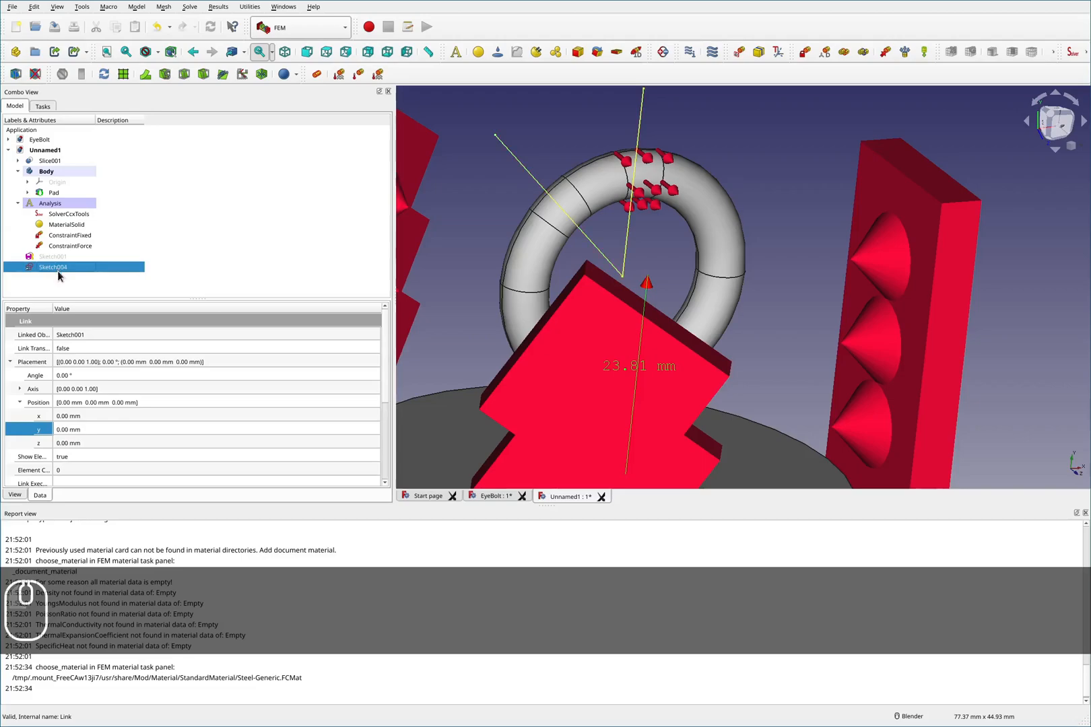
key("Delete")
left_click(57, 257)
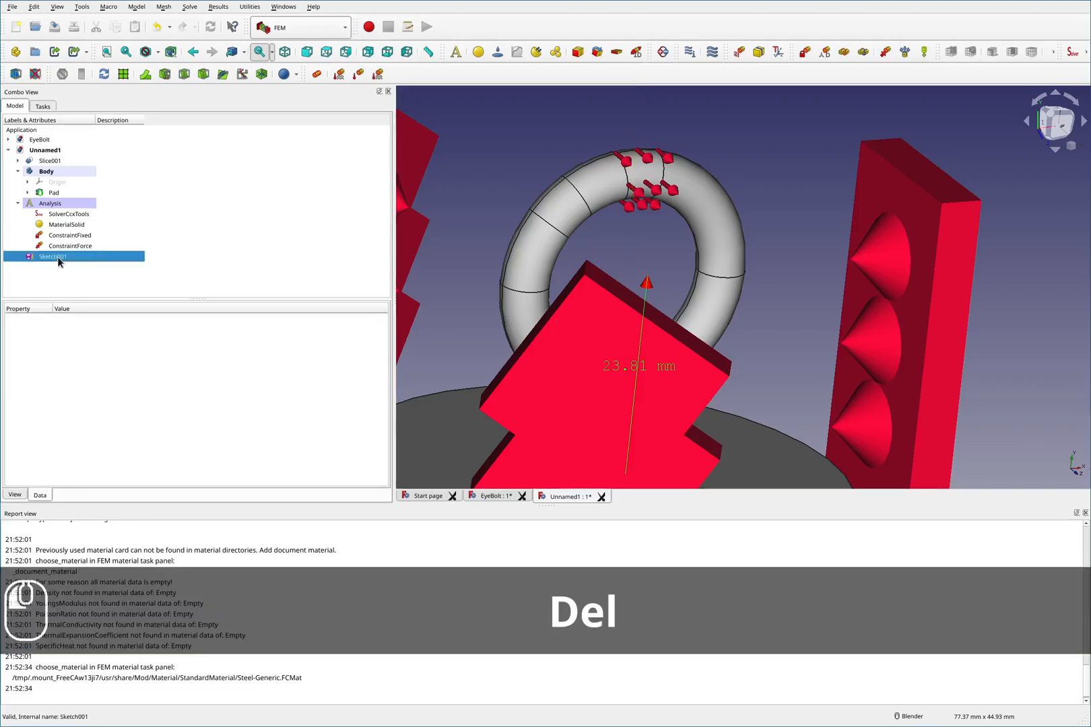
key("space")
left_click(550, 114)
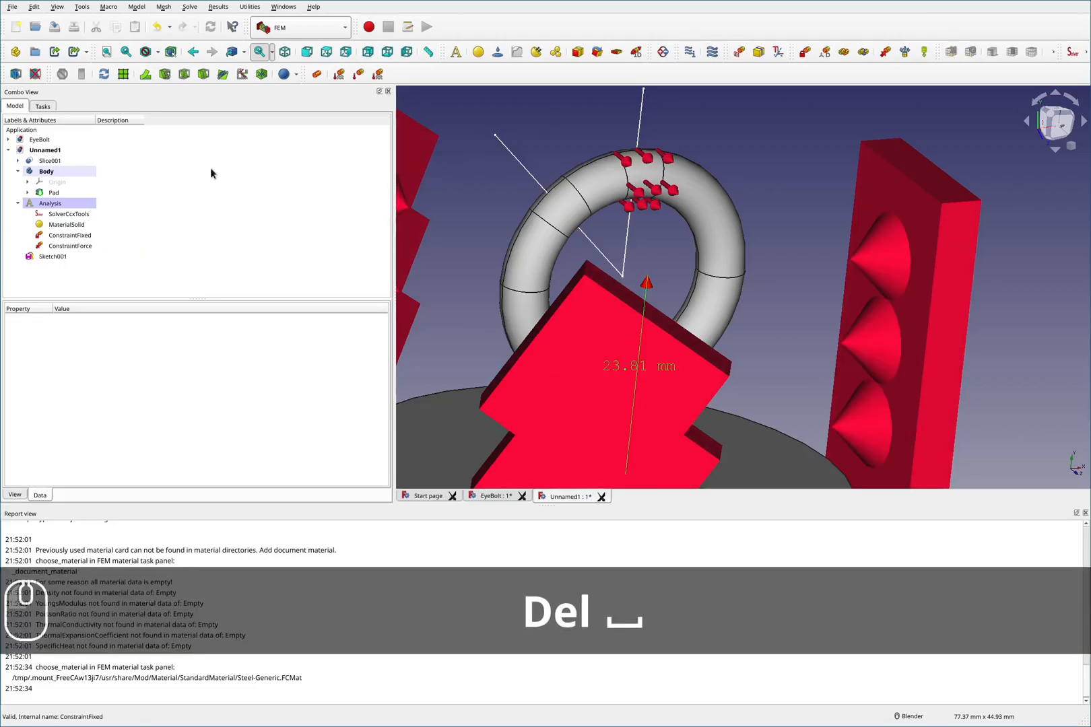
- Reopen the force constraint and set its direction to the sketch's vertical edge
double_click(68, 246)
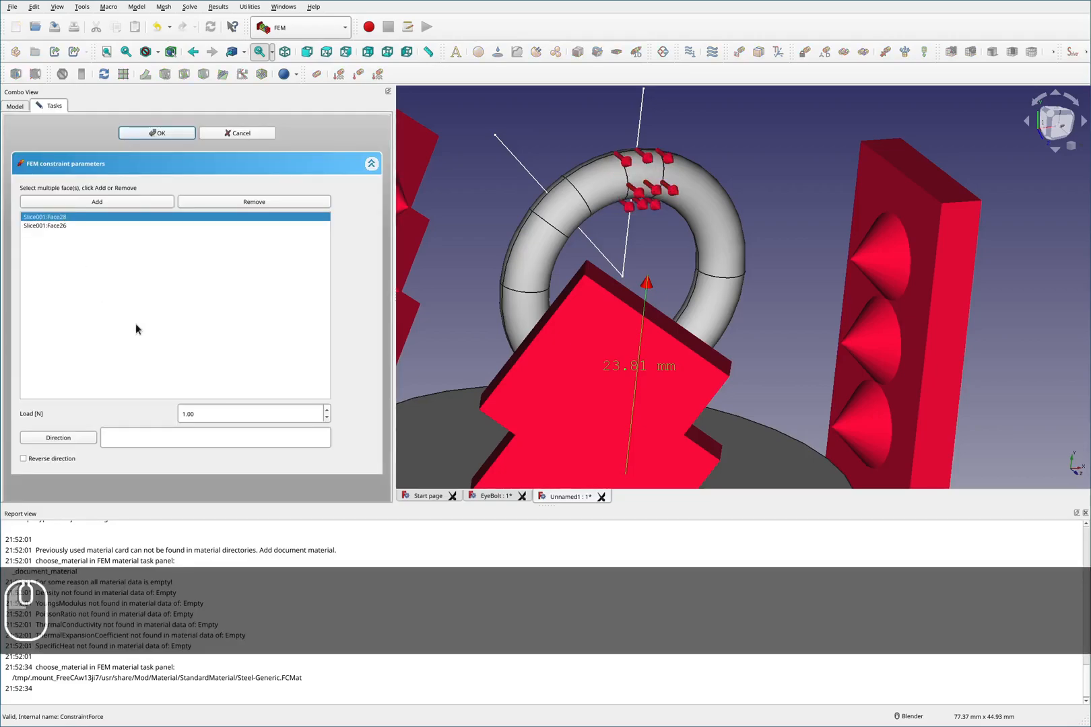
left_click(638, 132)
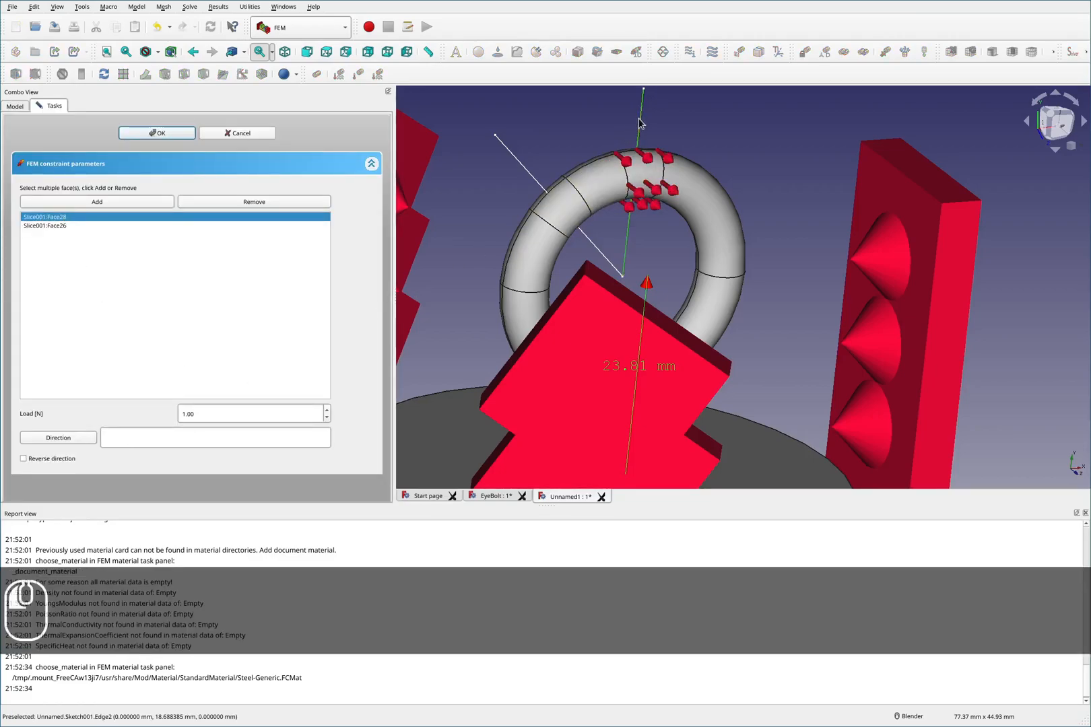
scroll(485, 218, "down", 2)
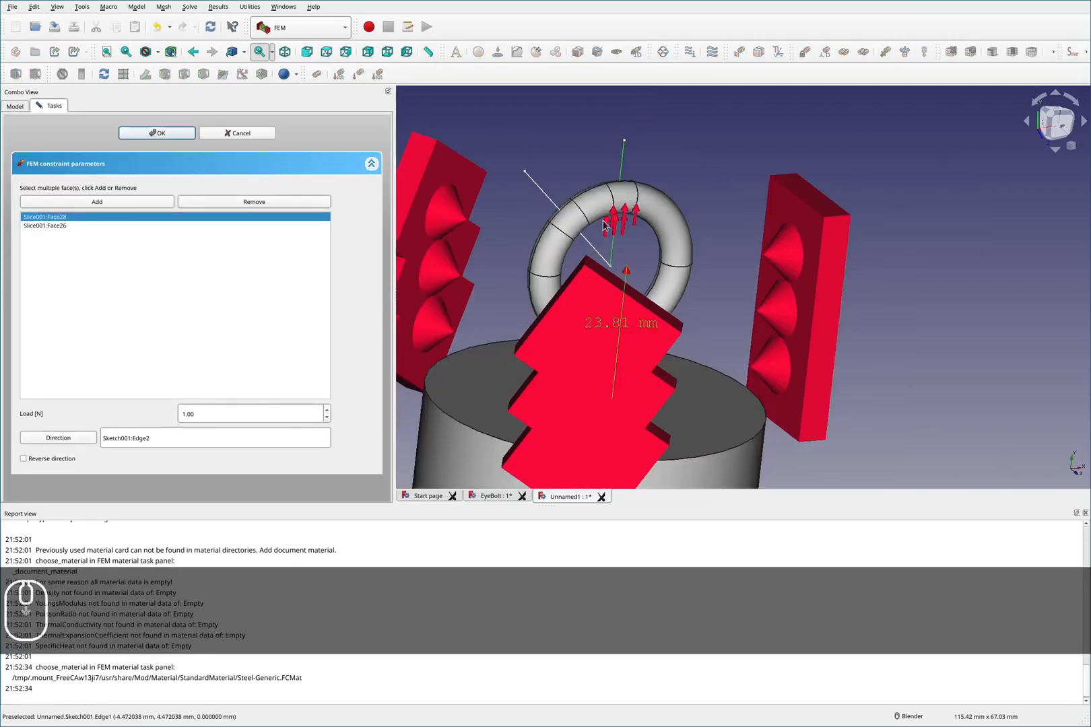
- Confirm the force constraint with its new direction and inspect the model
left_click(149, 134)
middle_click_drag(577, 180, 592, 286)
scroll(598, 310, "down", 2)
scroll(597, 337, "down", 3)
scroll(597, 337, "up", 5)
scroll(610, 271, "down", 2)
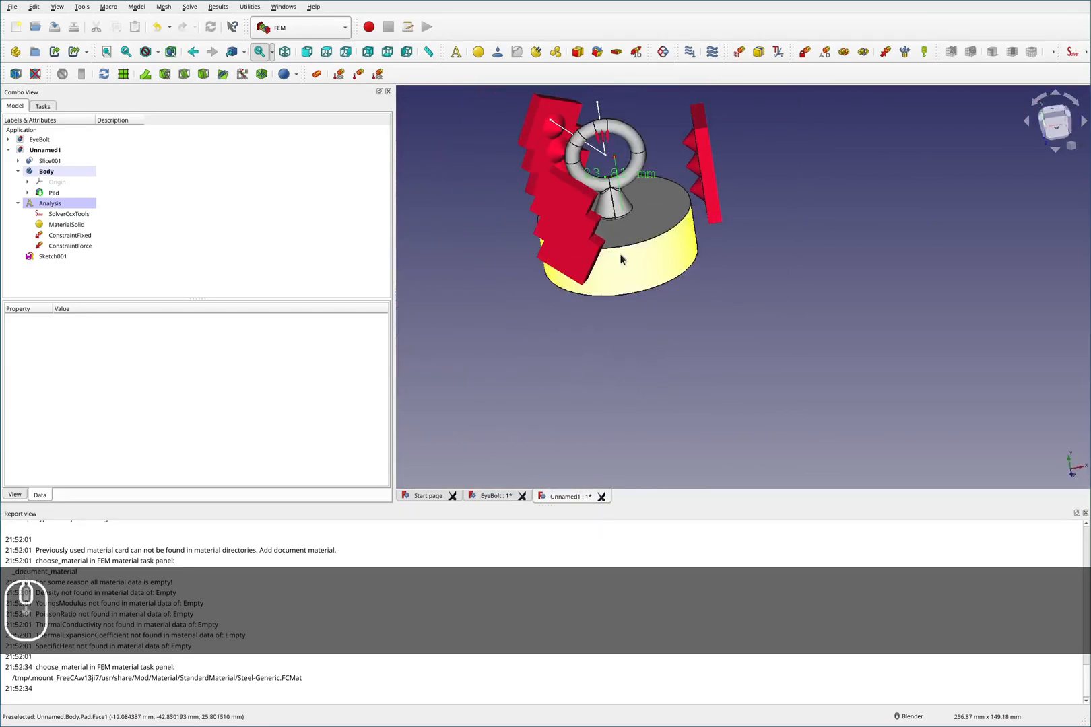
scroll(651, 143, "up", 2)
scroll(614, 152, "up", 2)
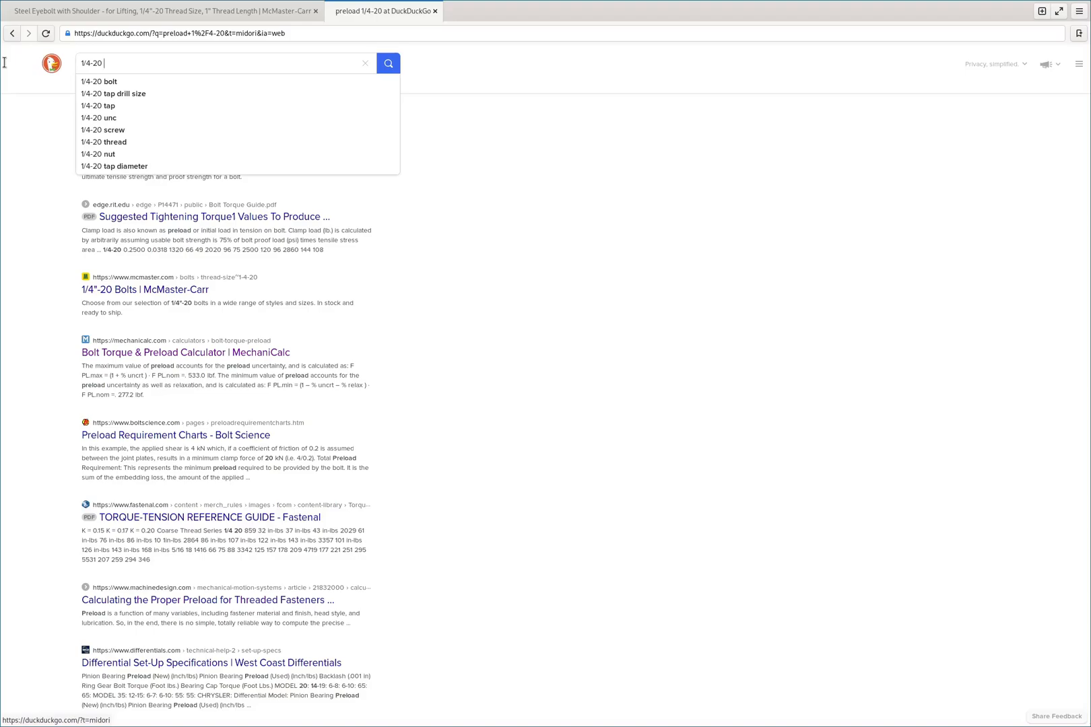
- In the browser, search for 1/4-20 clamping force and open the standard clamp straps clamping force table to read the 1/4-20 row
type("clamping")
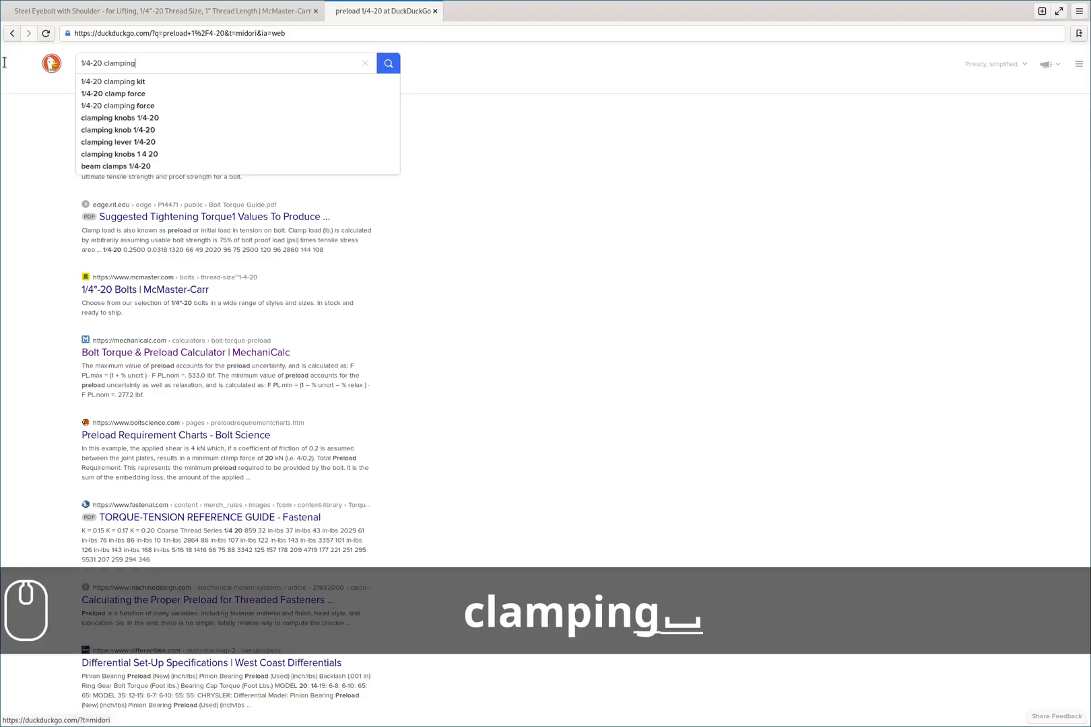
type(" force")
key("Return")
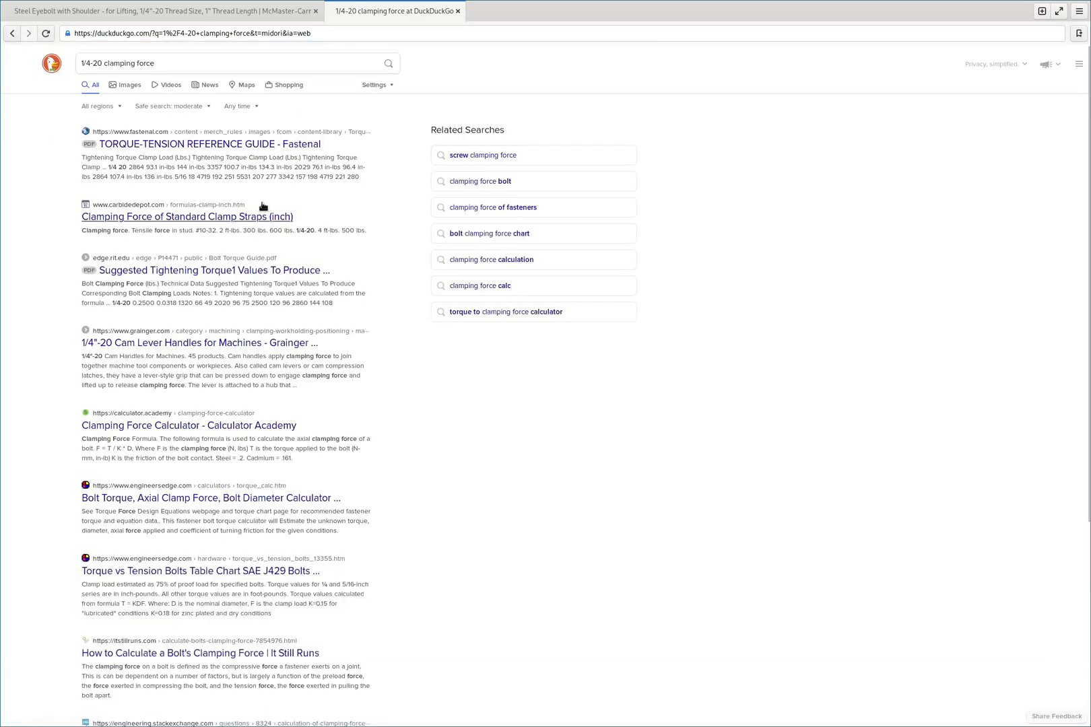
left_click(210, 218)
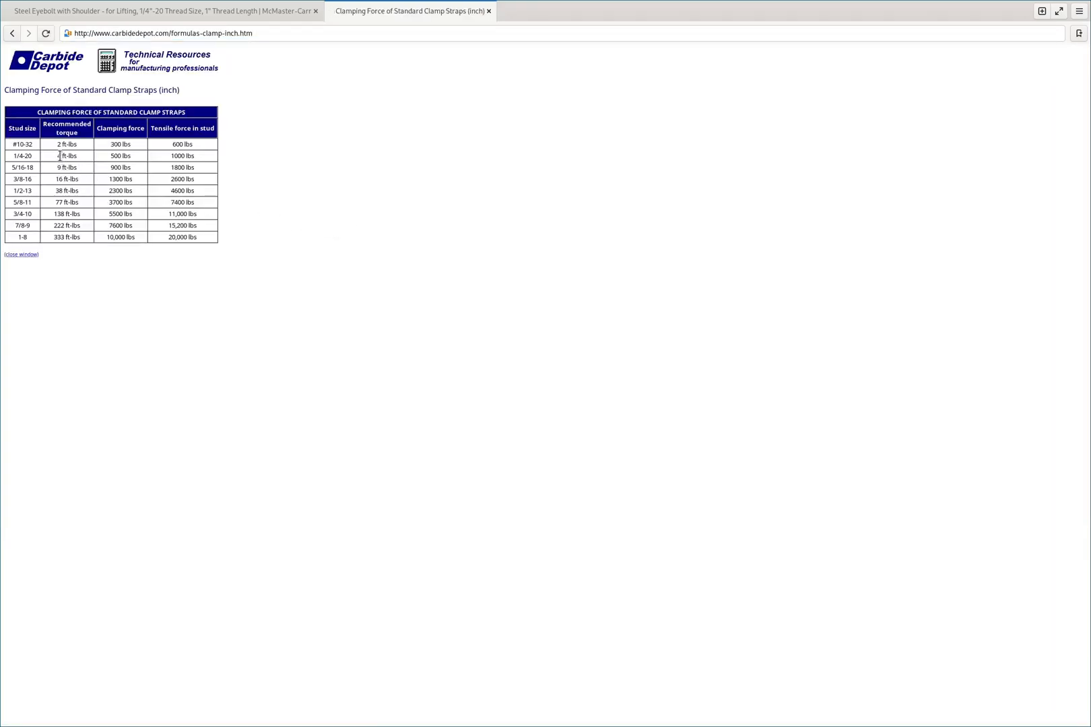
left_click_drag(15, 156, 210, 155)
left_click(131, 157)
- Create a second force constraint on the two bolt faces at the bottom of the base's hole
key("super+3")
middle_click_drag(745, 374, 726, 232)
scroll(726, 233, "down", 4)
scroll(684, 344, "up", 8)
middle_click_drag(657, 300, 610, 350)
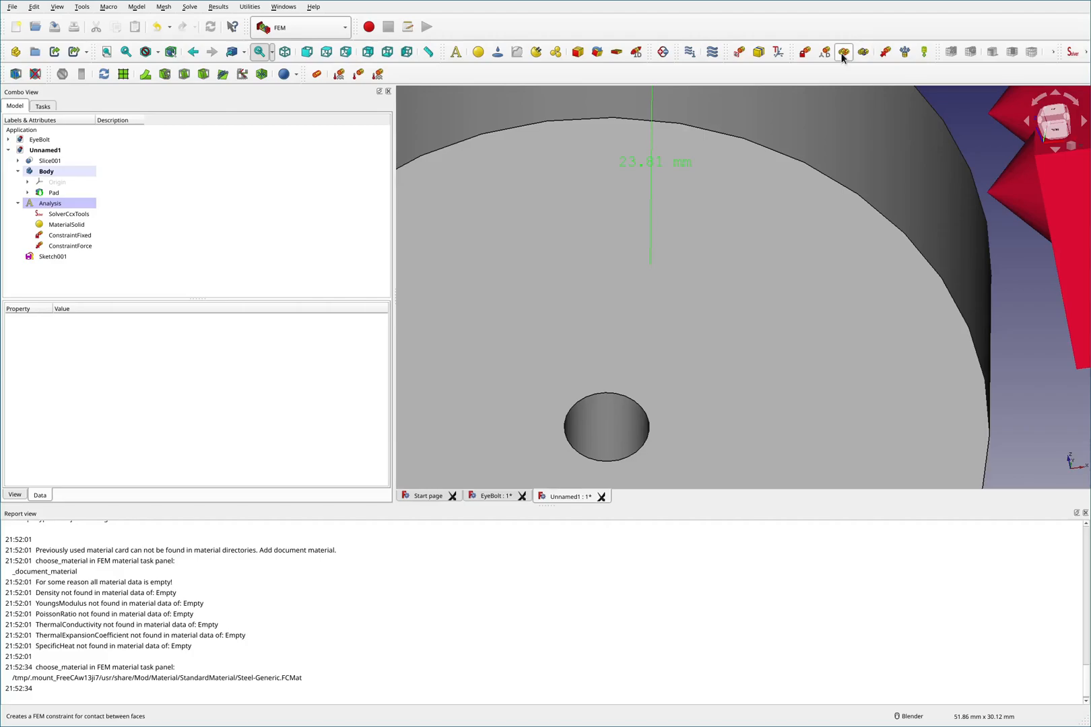
left_click(886, 53)
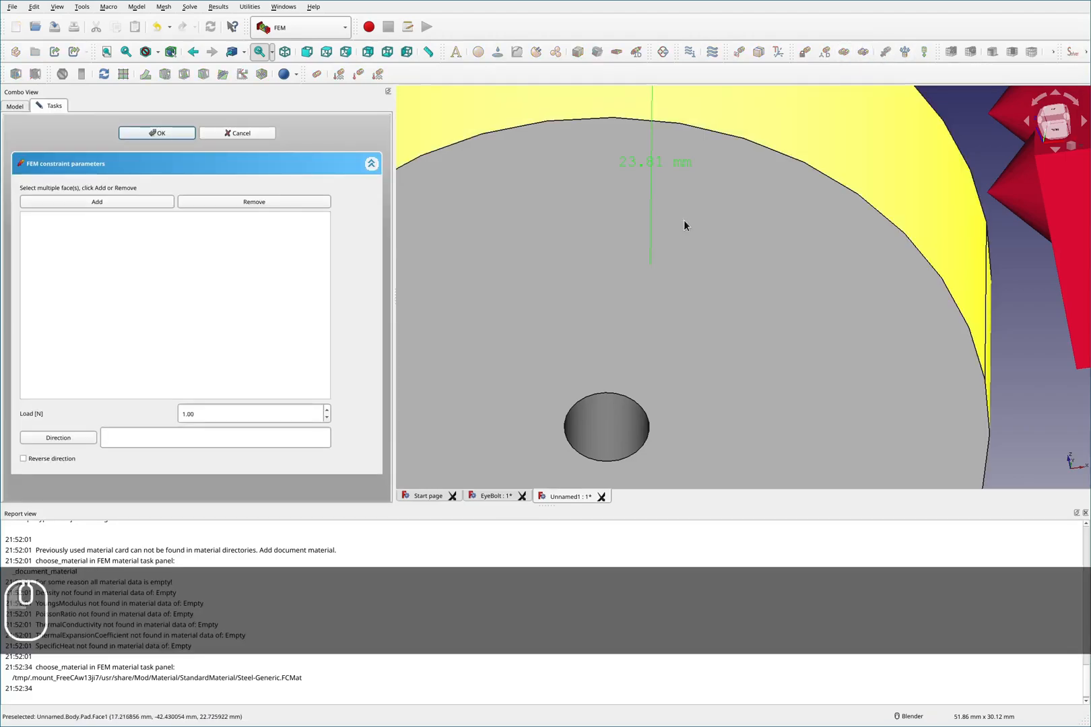
scroll(657, 259, "down", 4)
middle_click_drag(645, 346, 640, 300)
scroll(631, 328, "up", 4)
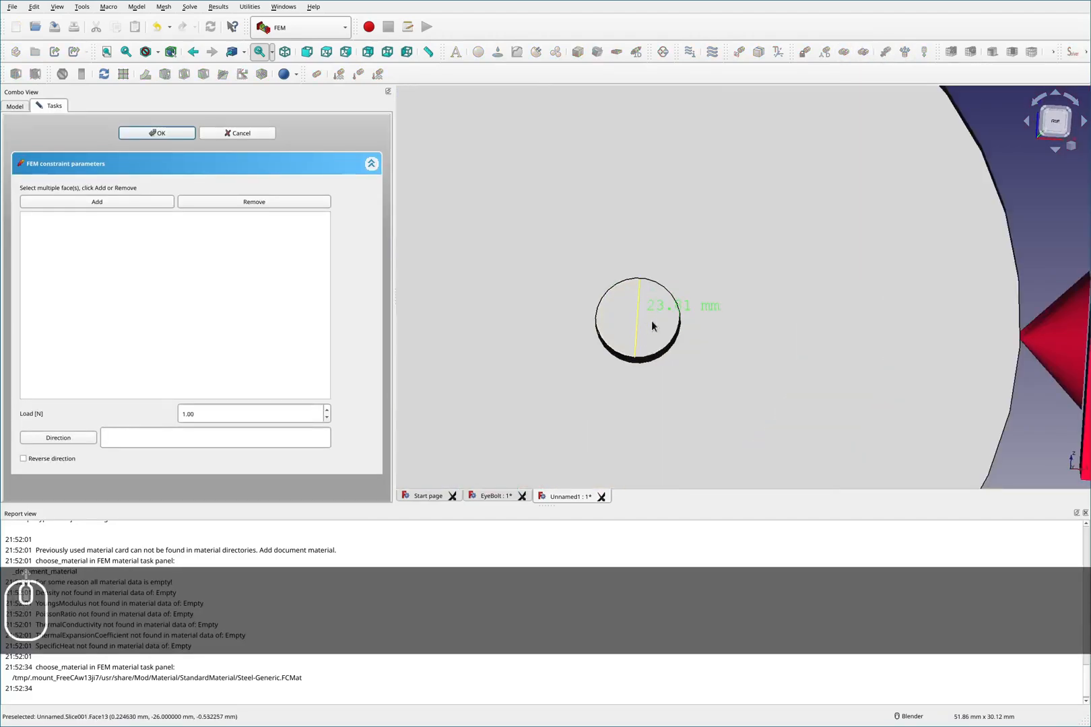
left_click(650, 326)
left_click(628, 328, "ctrl")
left_click(113, 203)
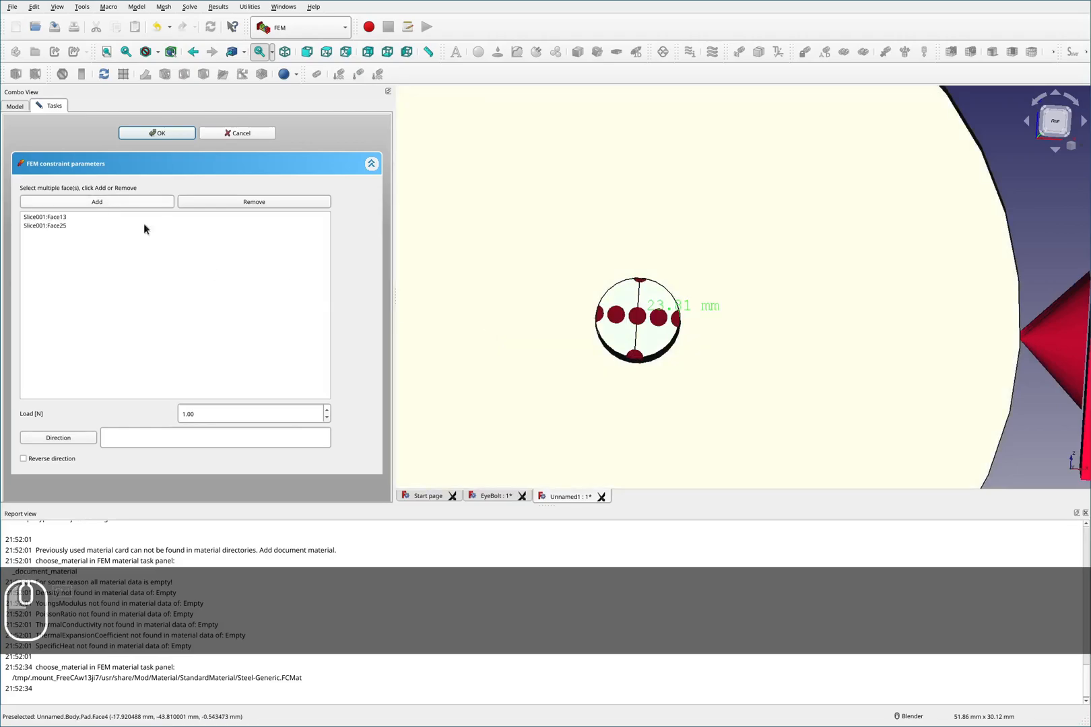
- Set the new force's direction to the sketch's vertical edge and reverse it
scroll(624, 309, "down", 6)
middle_click_drag(657, 216, 682, 322)
scroll(682, 317, "down", 4)
scroll(646, 154, "up", 4)
left_click(623, 159)
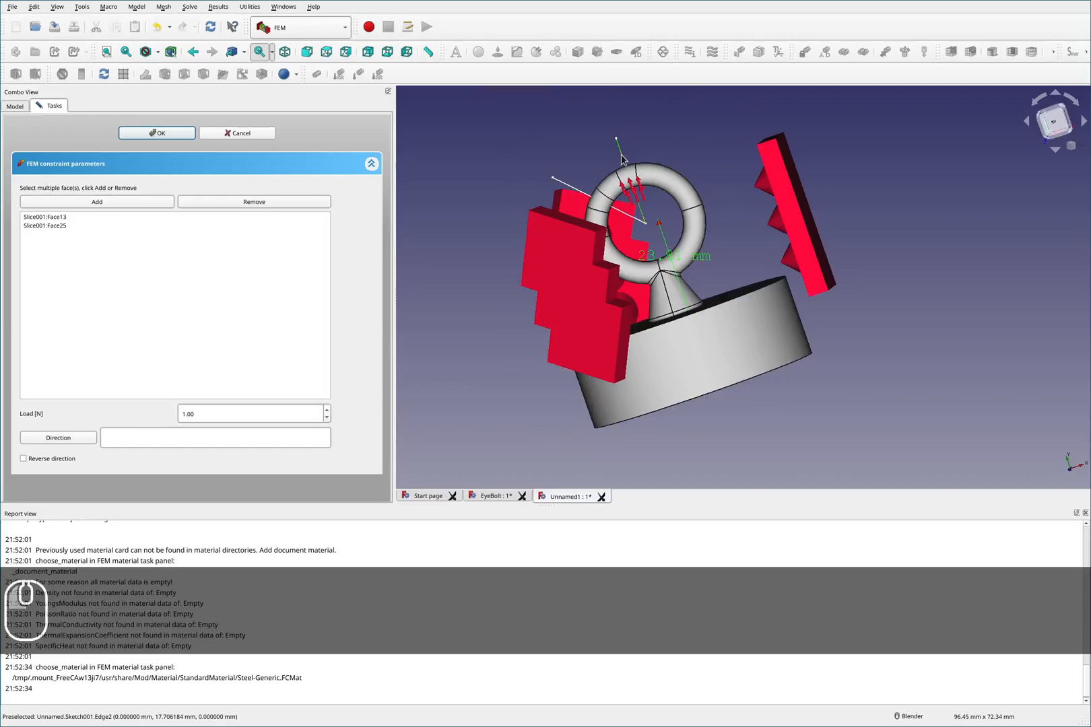
middle_click_drag(604, 244, 733, 266)
scroll(733, 265, "down", 3)
scroll(707, 400, "up", 8)
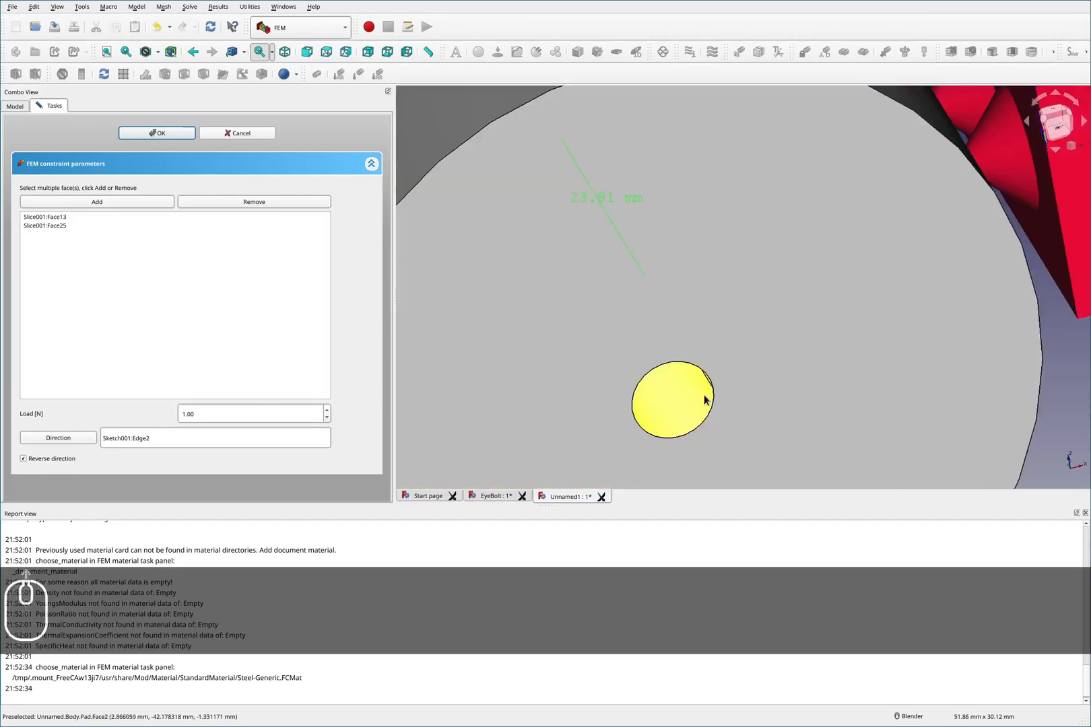
scroll(706, 400, "up", 6)
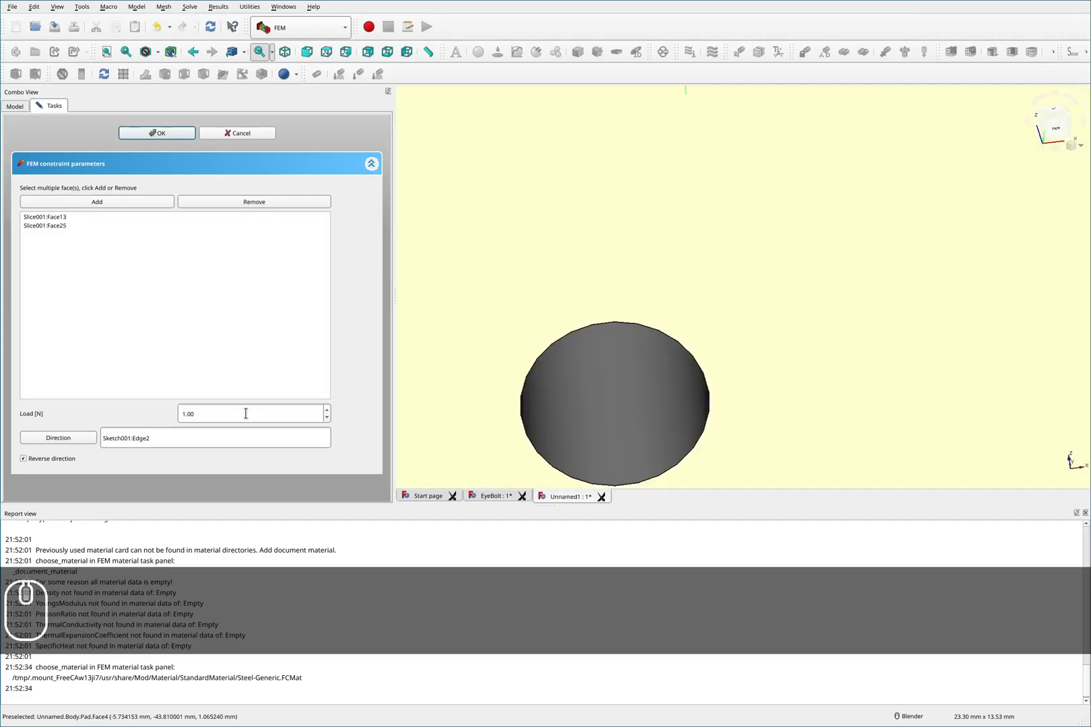
left_click_drag(215, 412, 113, 419)
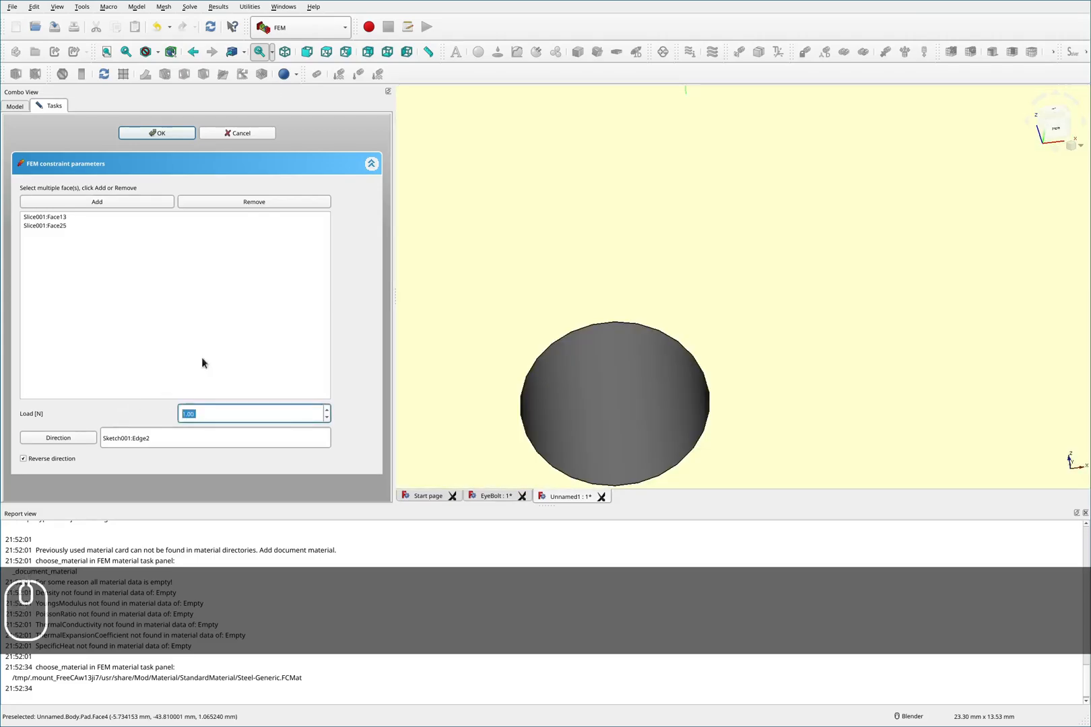
- In a new browser tab, open a pounds-to-newtons converter and convert 500 lbf to newtons
key("super+4")
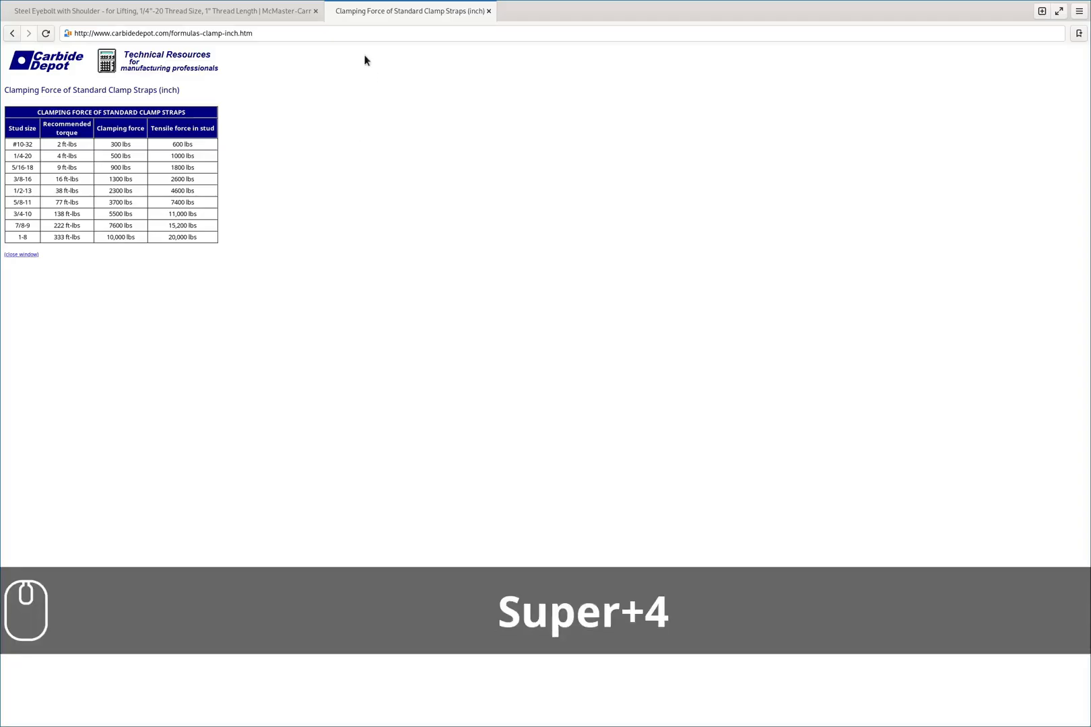
left_click(1037, 13)
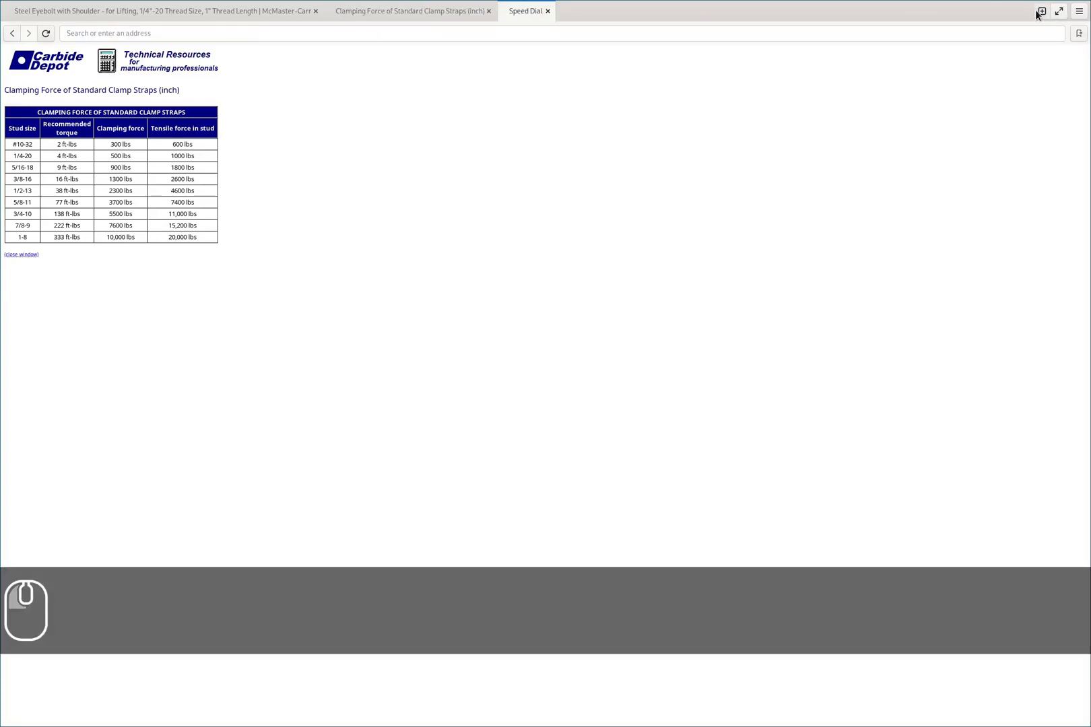
type("lb to ne")
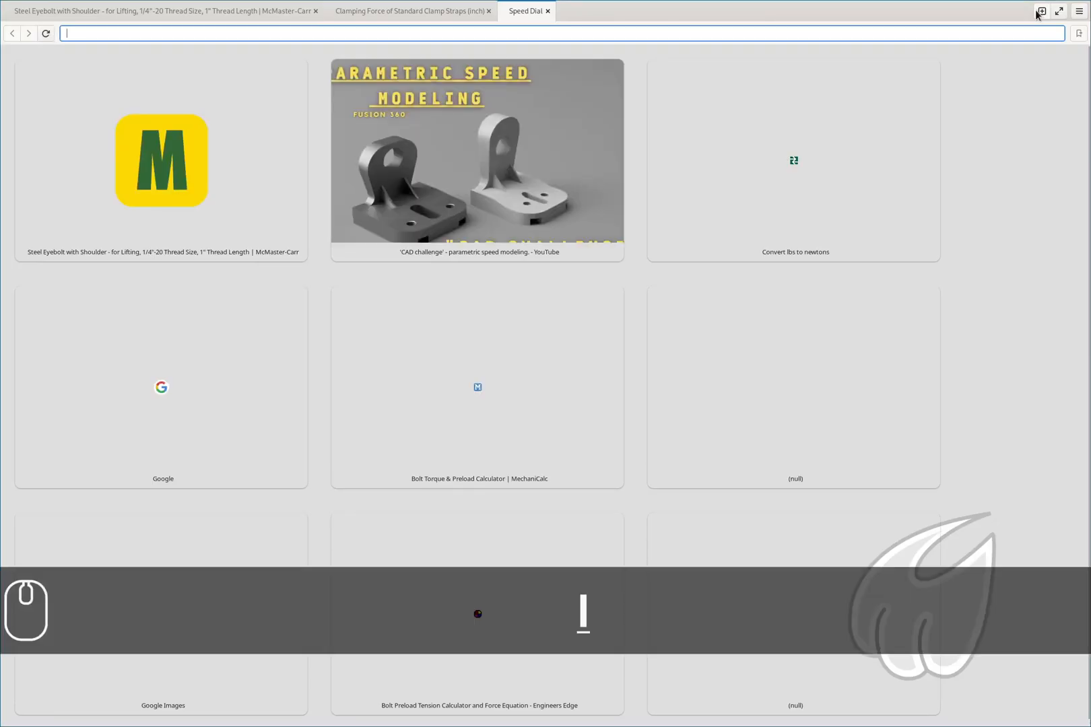
type("w")
key("Down")
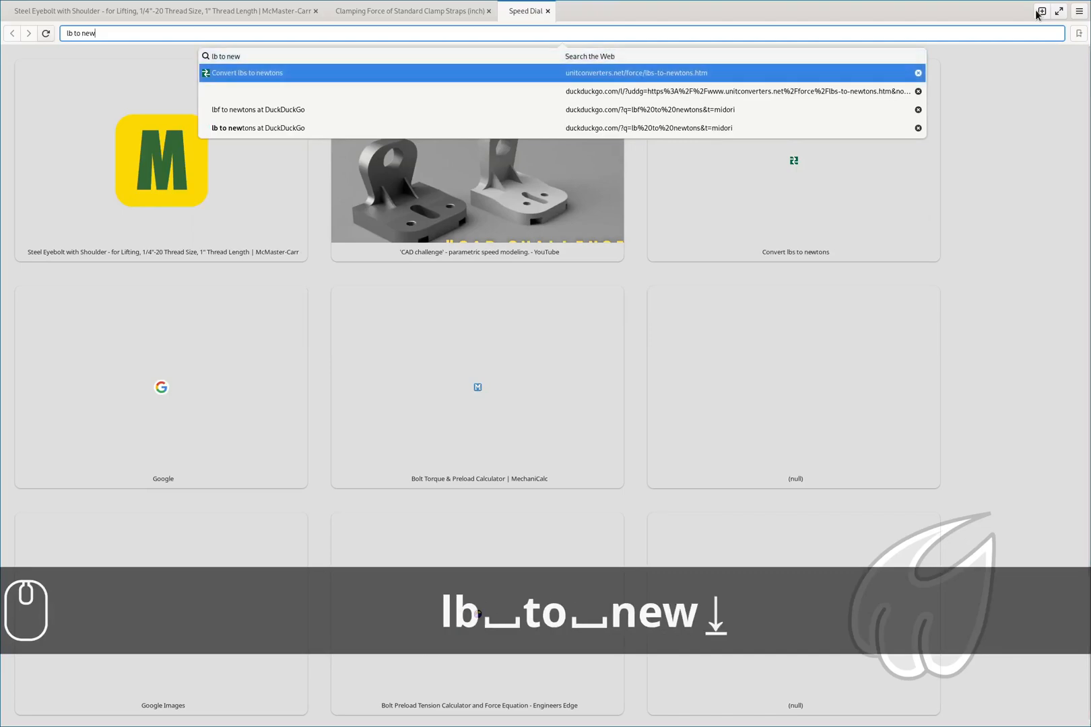
key("Return")
left_click(460, 166)
type("500")
key("Return")
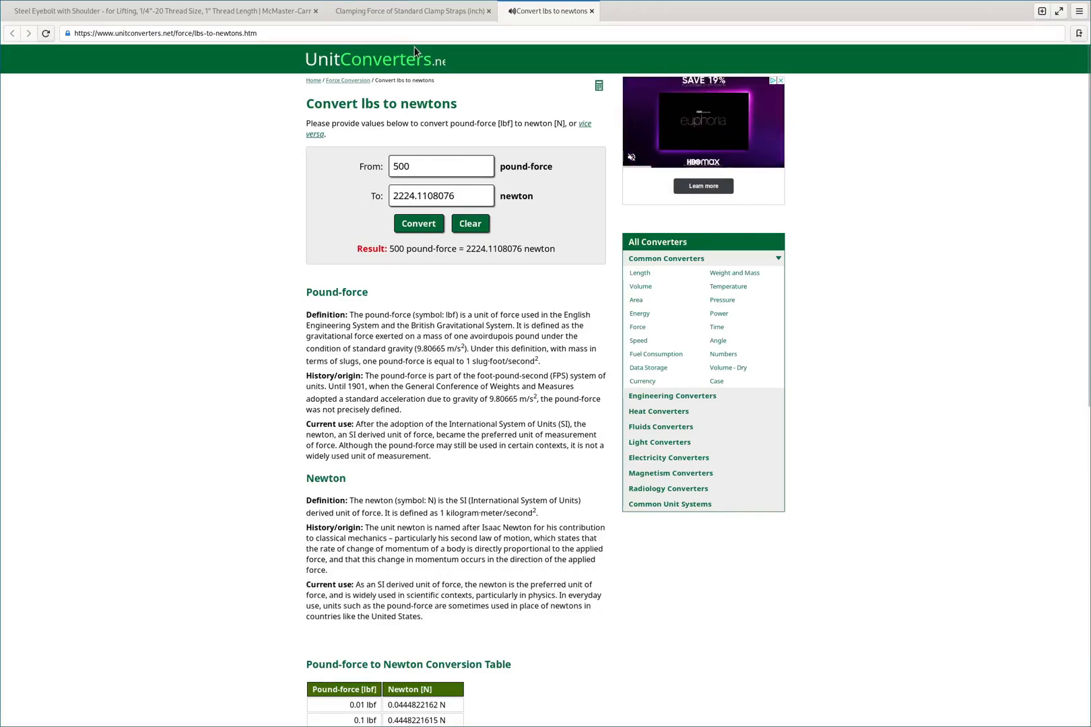
- Set the new force constraint's load to 2224 N and confirm it
key("super+3")
type("2")
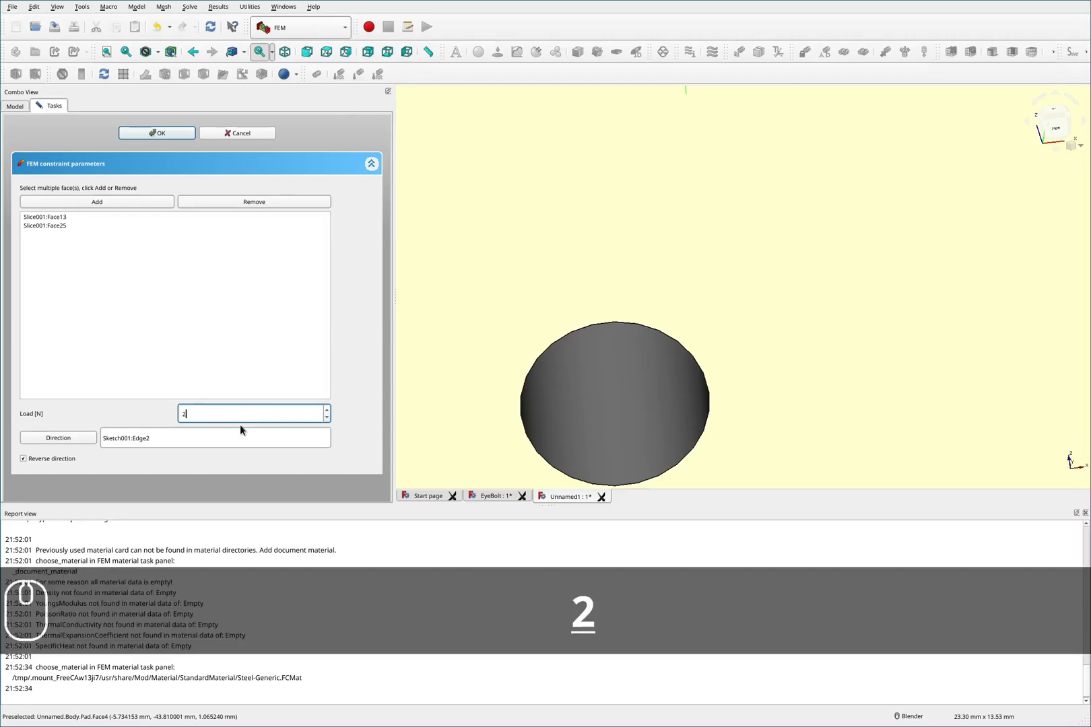
type("224")
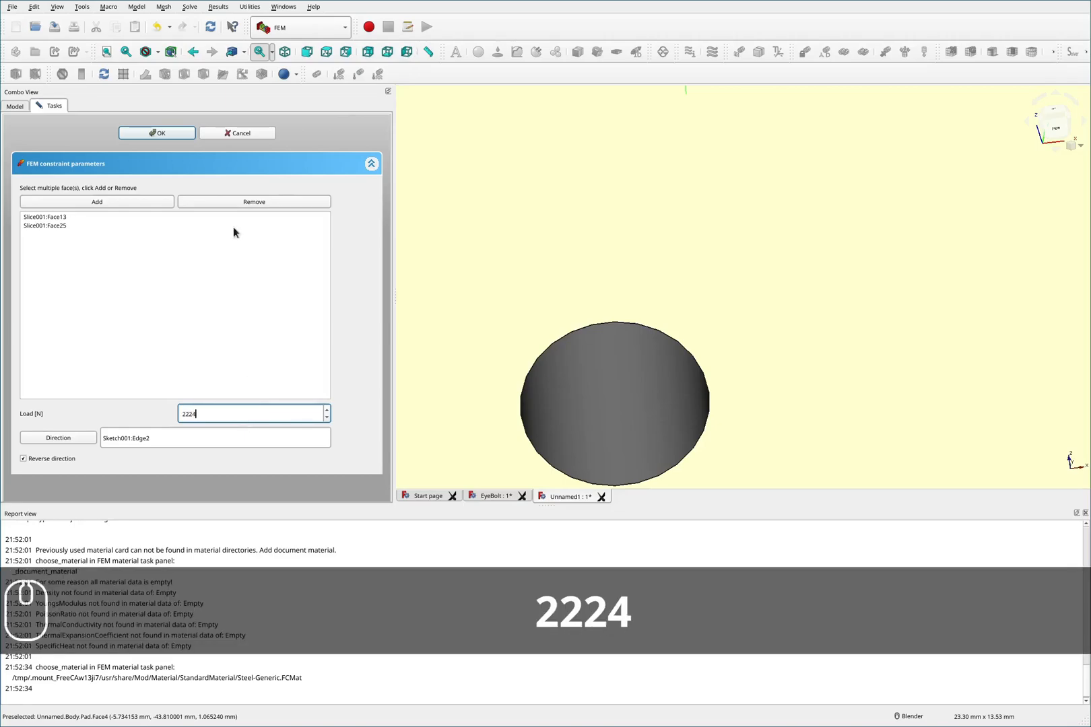
left_click(186, 134)
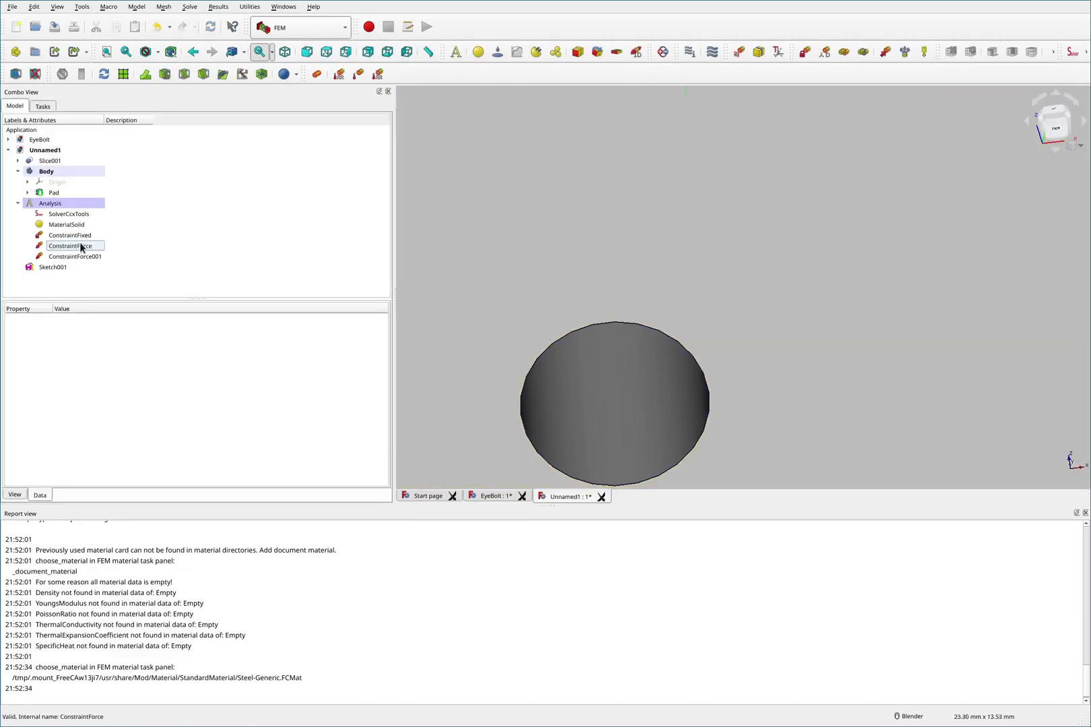
- Check the eyebolt's vertical capacity on the McMaster-Carr product page
key("super+4")
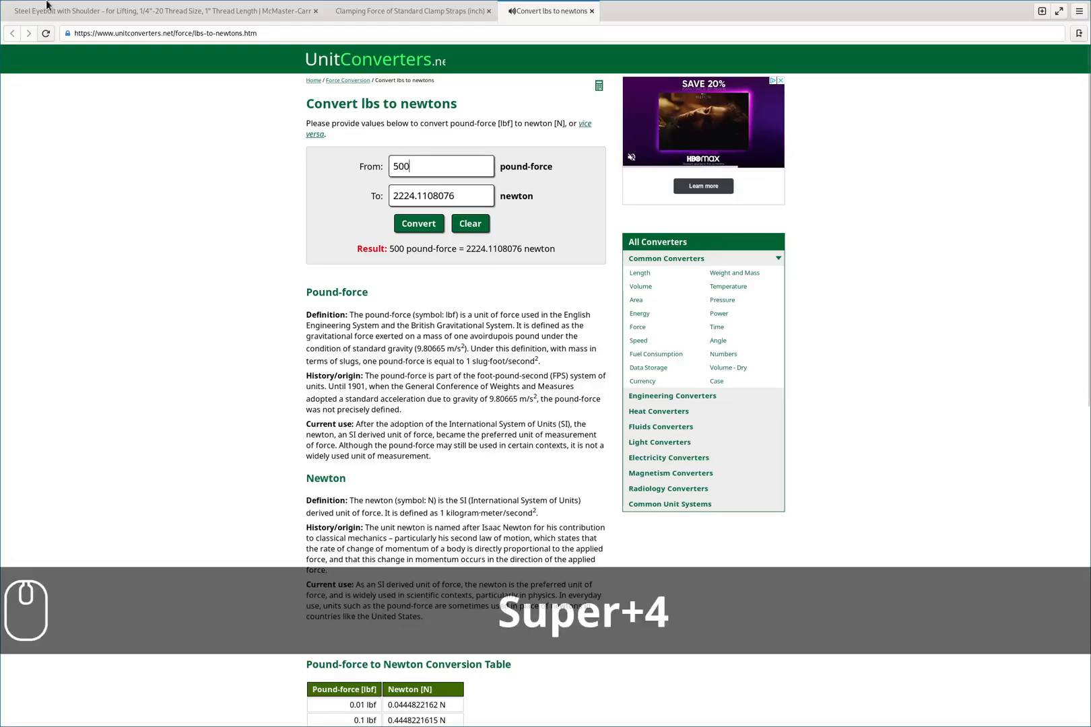
left_click(161, 11)
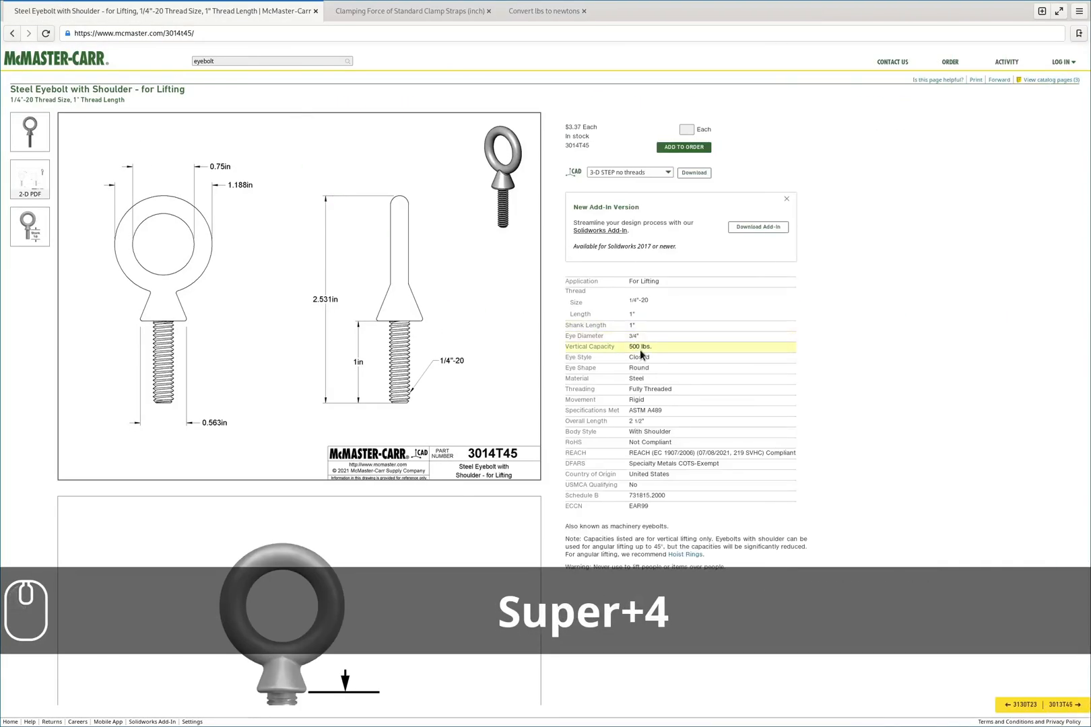
left_click(677, 347)
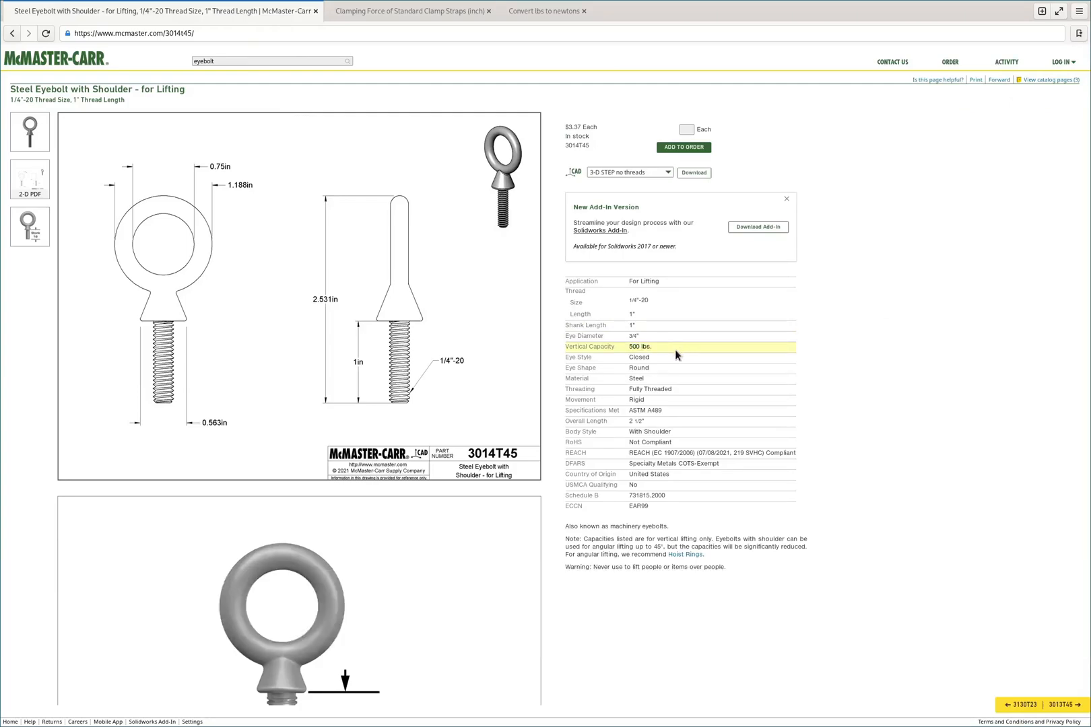
- Edit the original ConstraintForce and set its load to 2224 N
key("super+3")
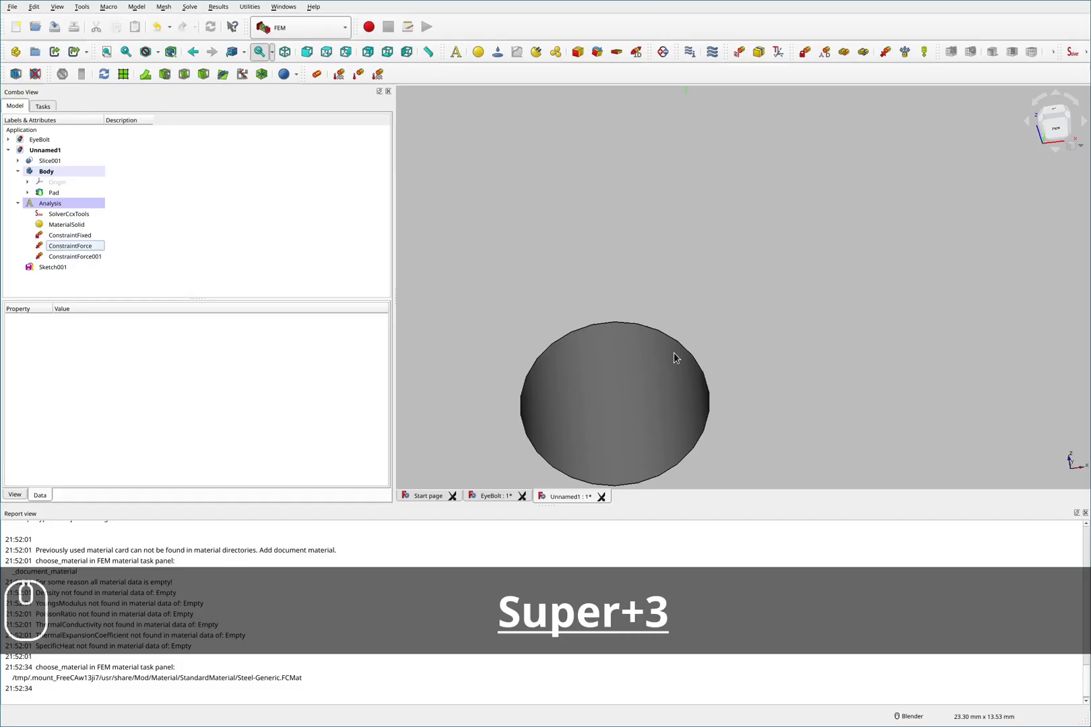
scroll(627, 313, "down", 14)
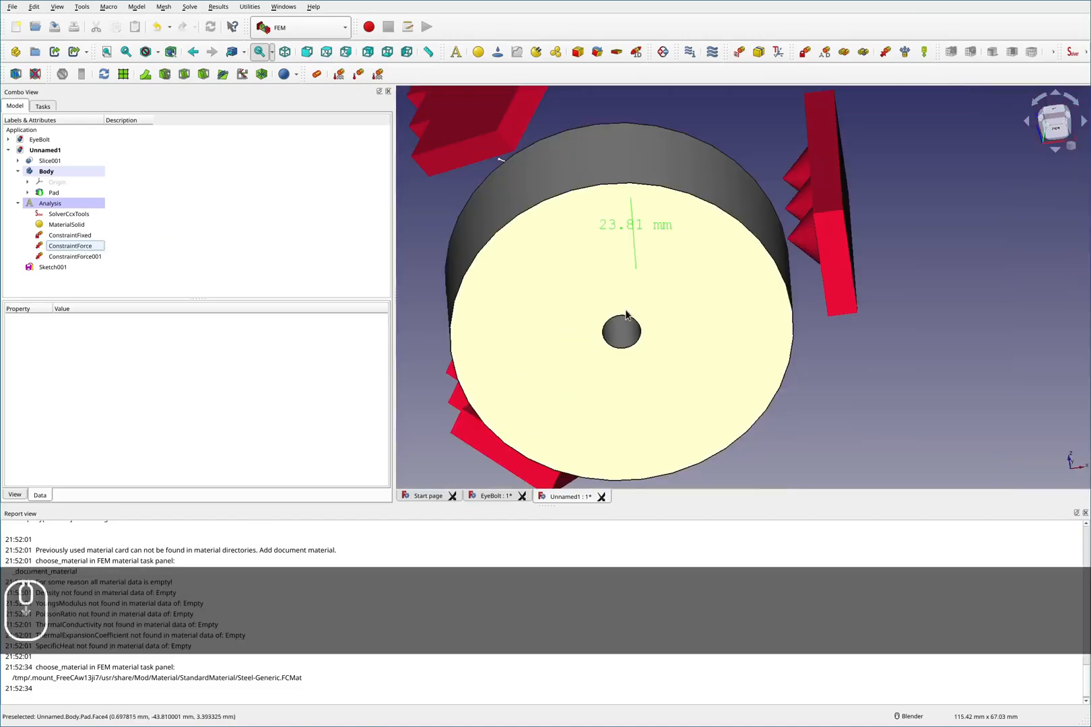
middle_click_drag(638, 200, 635, 268)
scroll(629, 186, "up", 4)
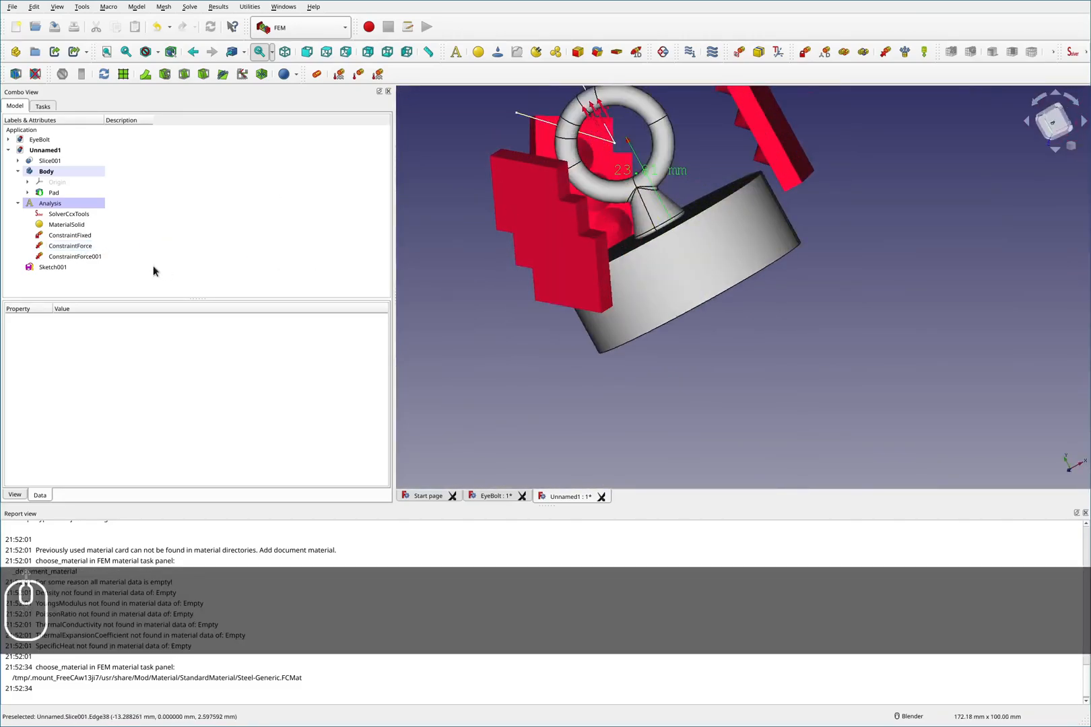
left_click(78, 247)
double_click(81, 247)
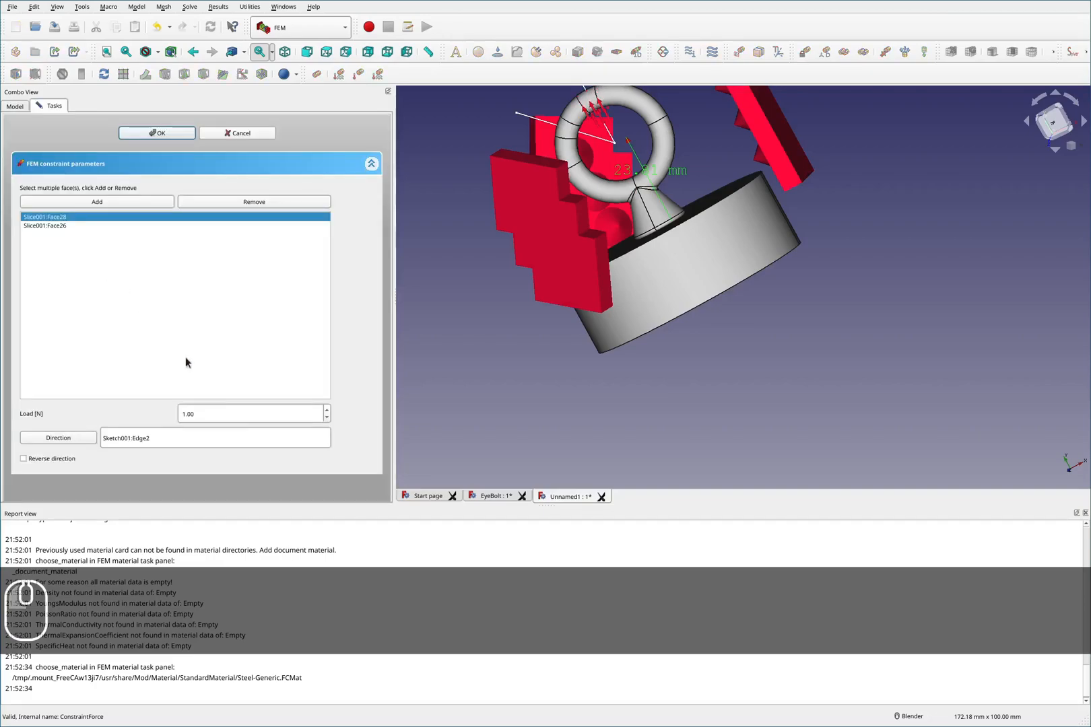
double_click(235, 415)
type("2224")
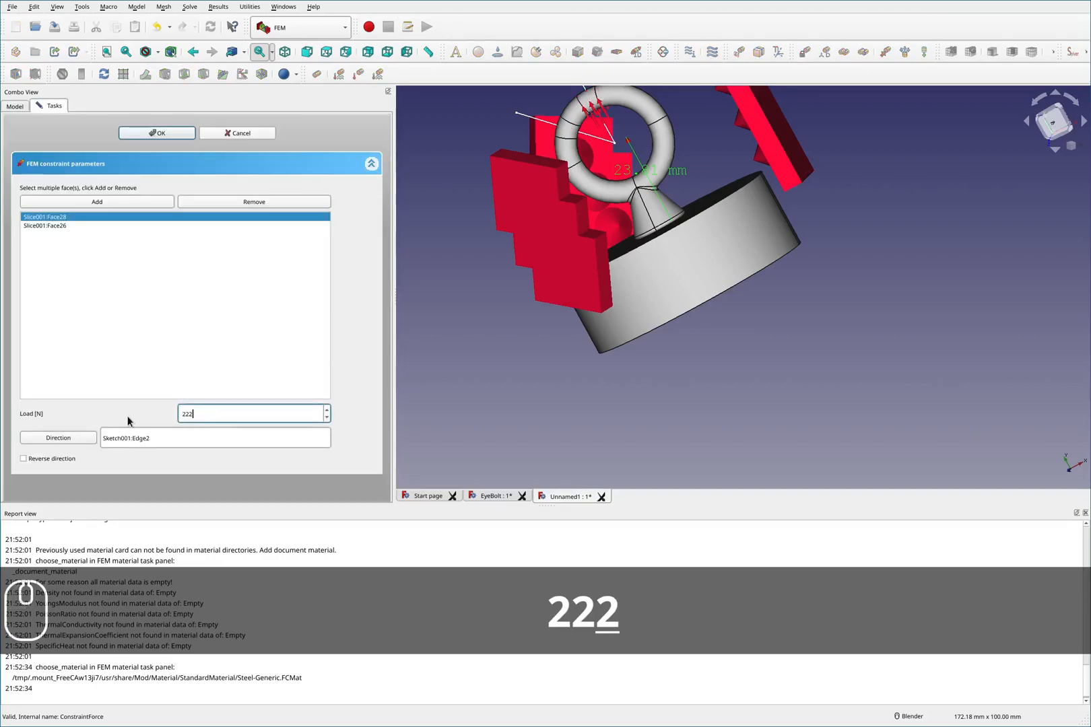
left_click(157, 133)
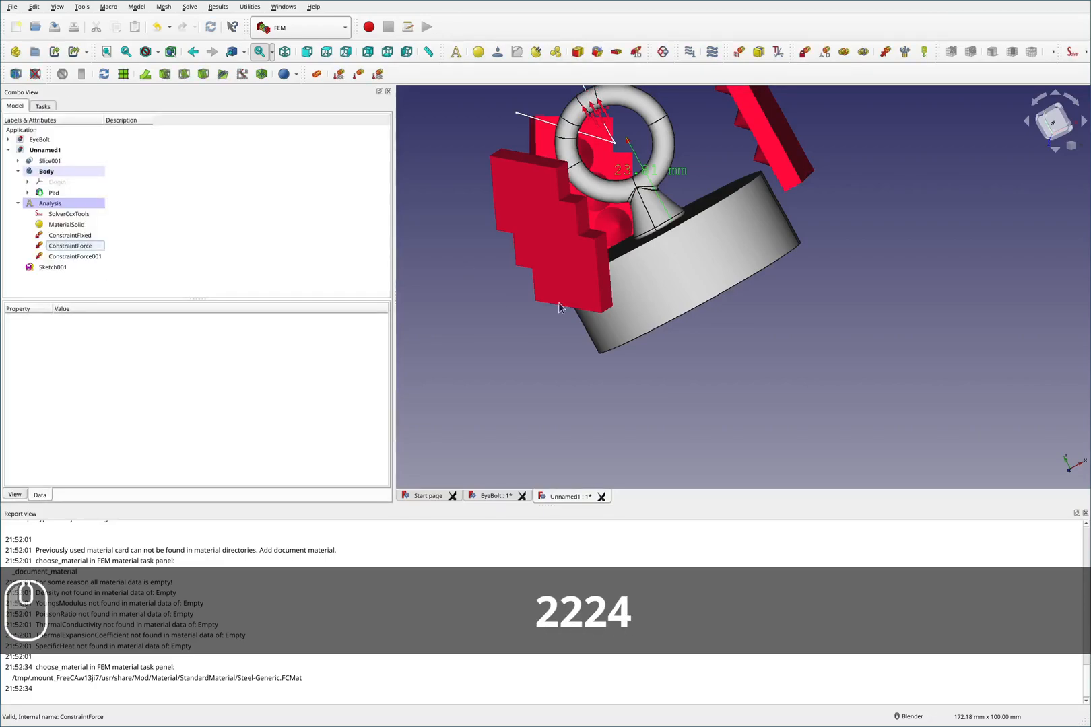
- Select Slice001 and Body together, switch to the Part workbench and combine them with Boolean Fragments
scroll(606, 256, "down", 2)
scroll(696, 205, "up", 6)
scroll(696, 206, "down", 5)
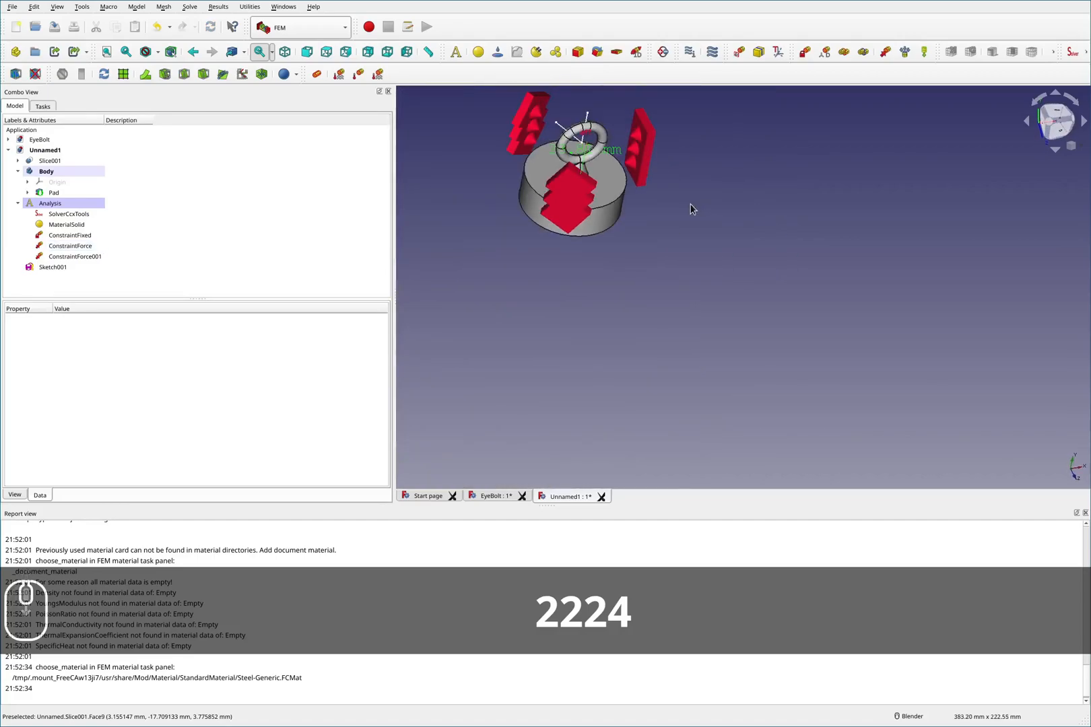
scroll(606, 139, "up", 4)
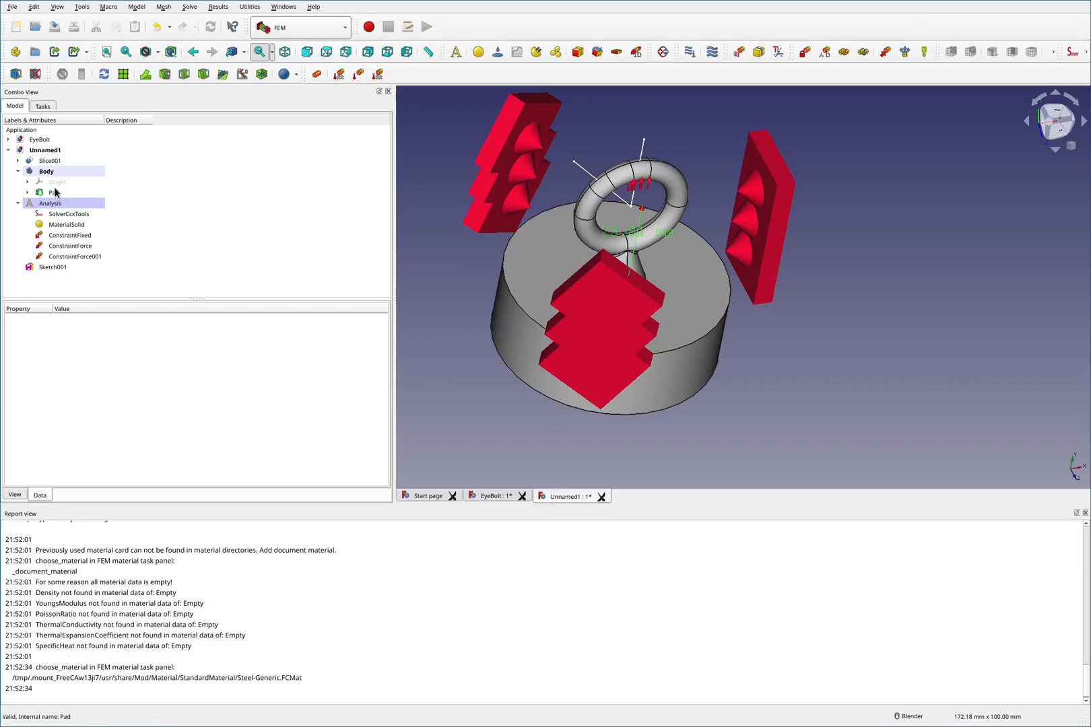
left_click(18, 172)
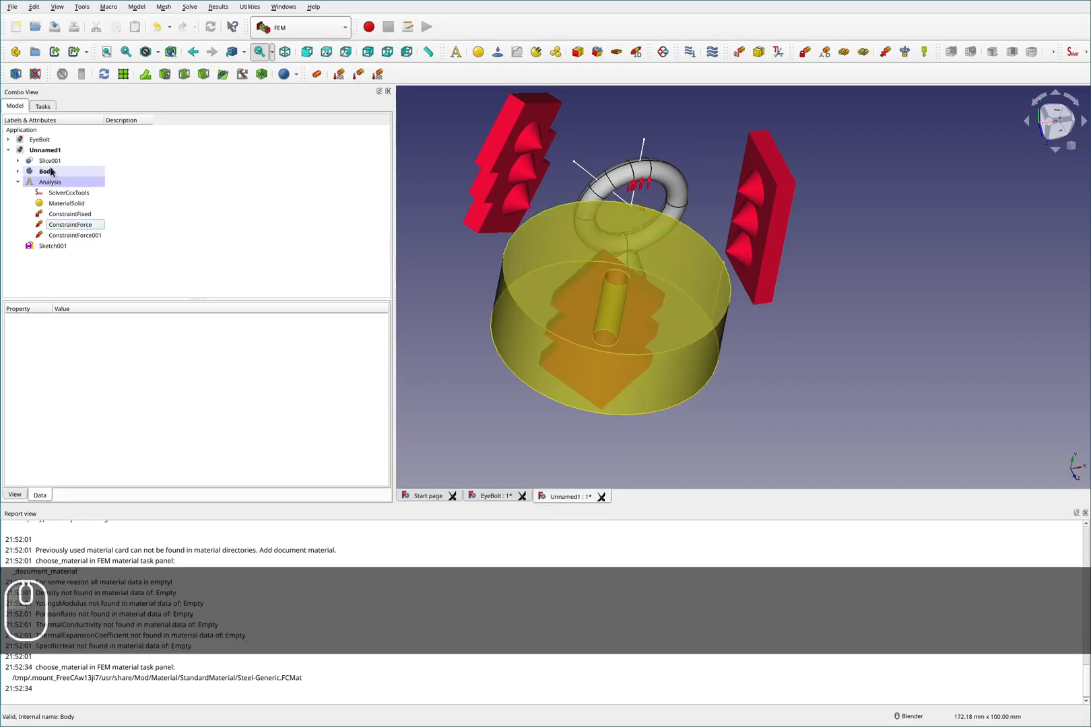
left_click(50, 161)
left_click(47, 171, "ctrl")
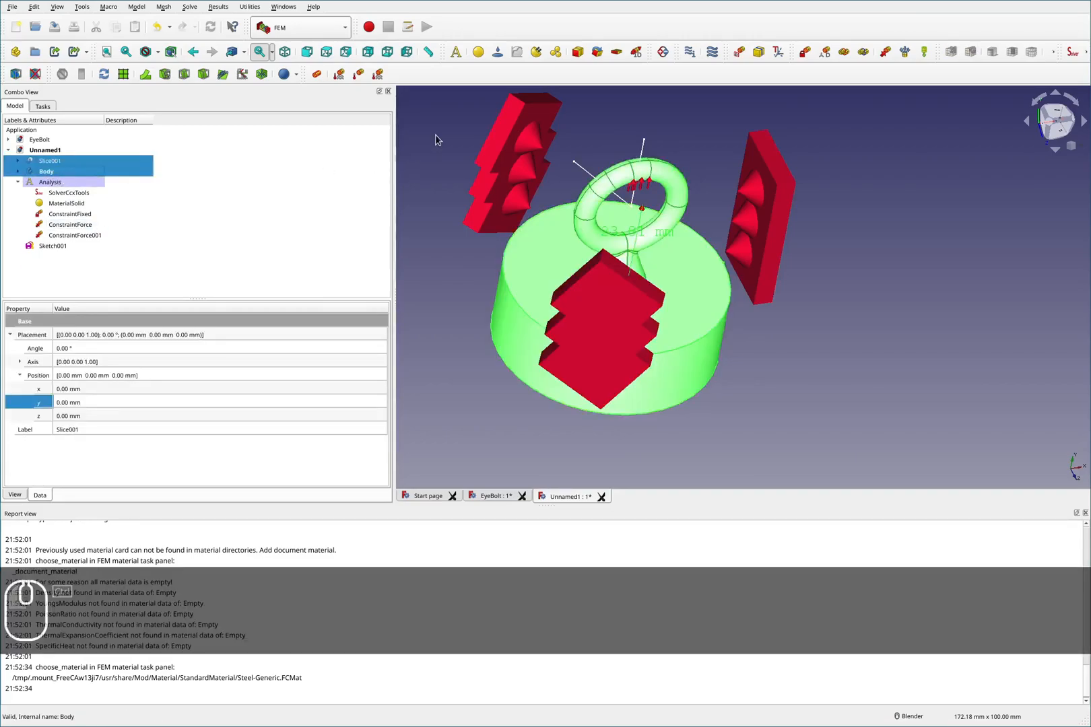
left_click(337, 27)
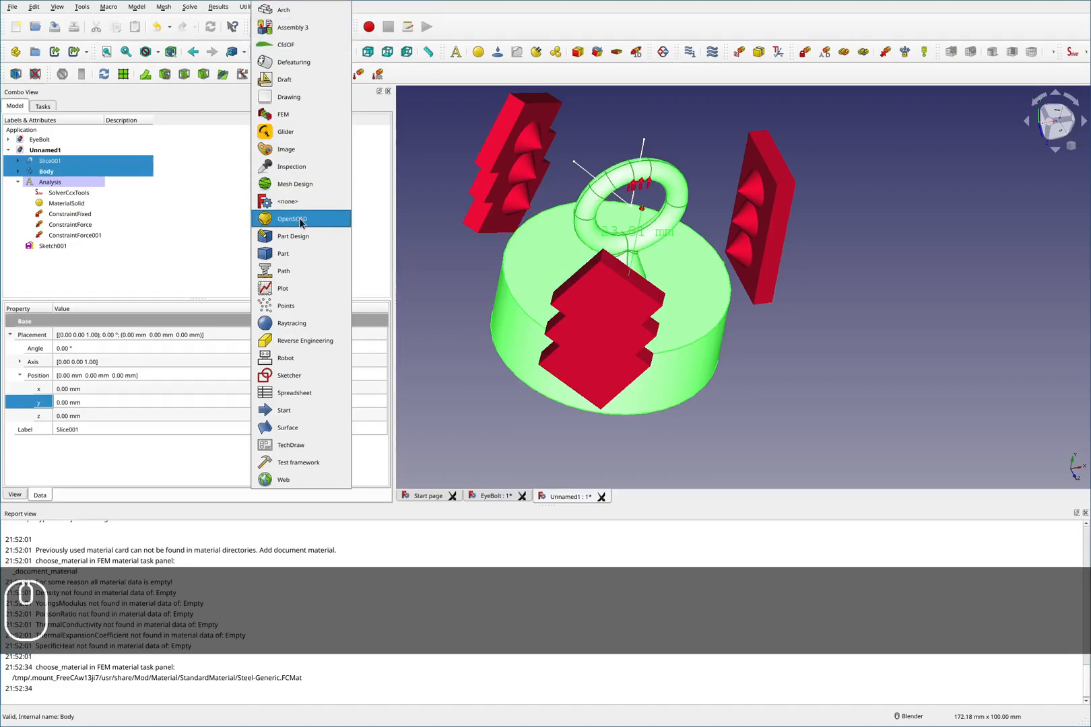
left_click(306, 255)
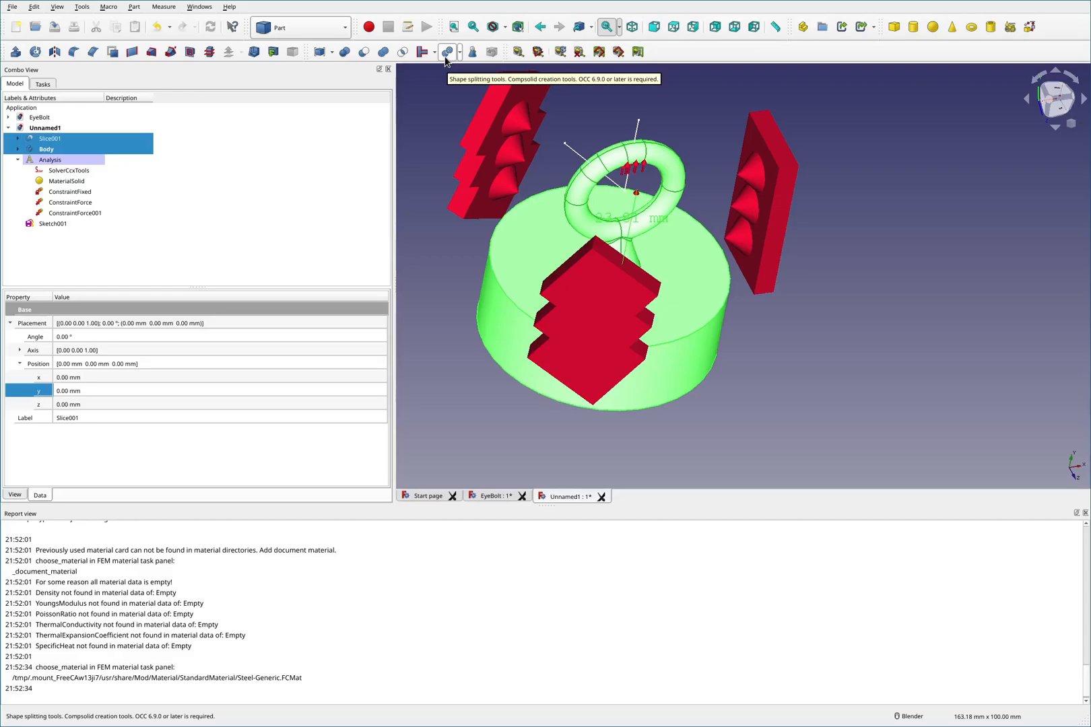
left_click(446, 53)
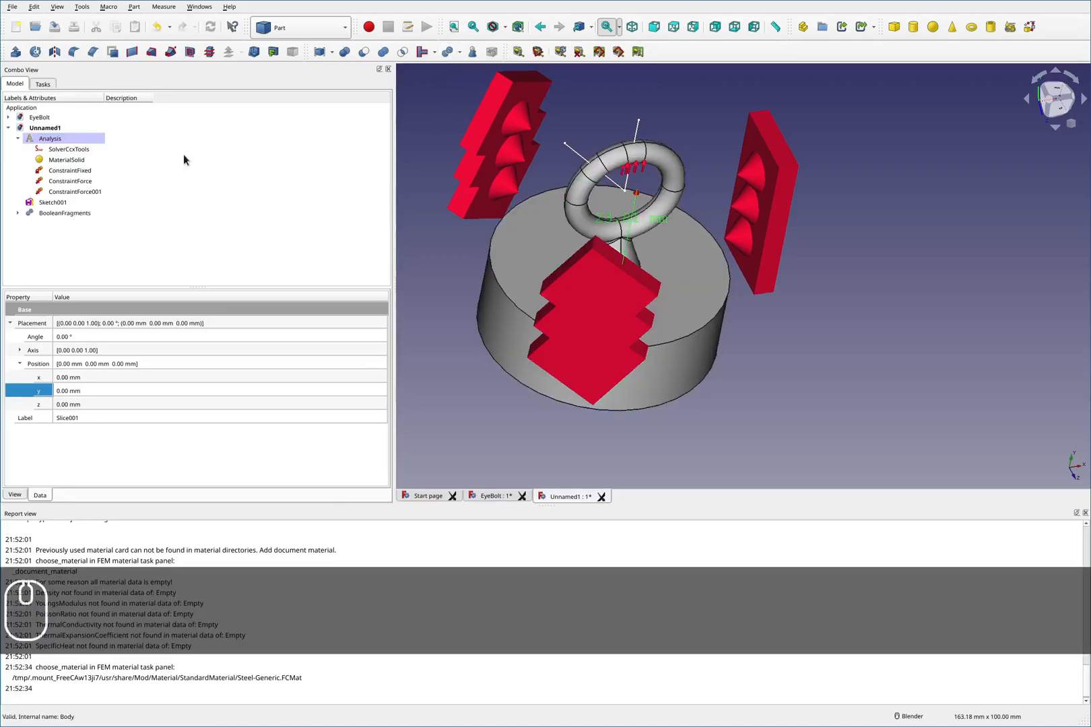
- Edit the fixed constraint, remove its old Pad face and add the cylinder's top face from BooleanFragments instead
left_click(62, 212)
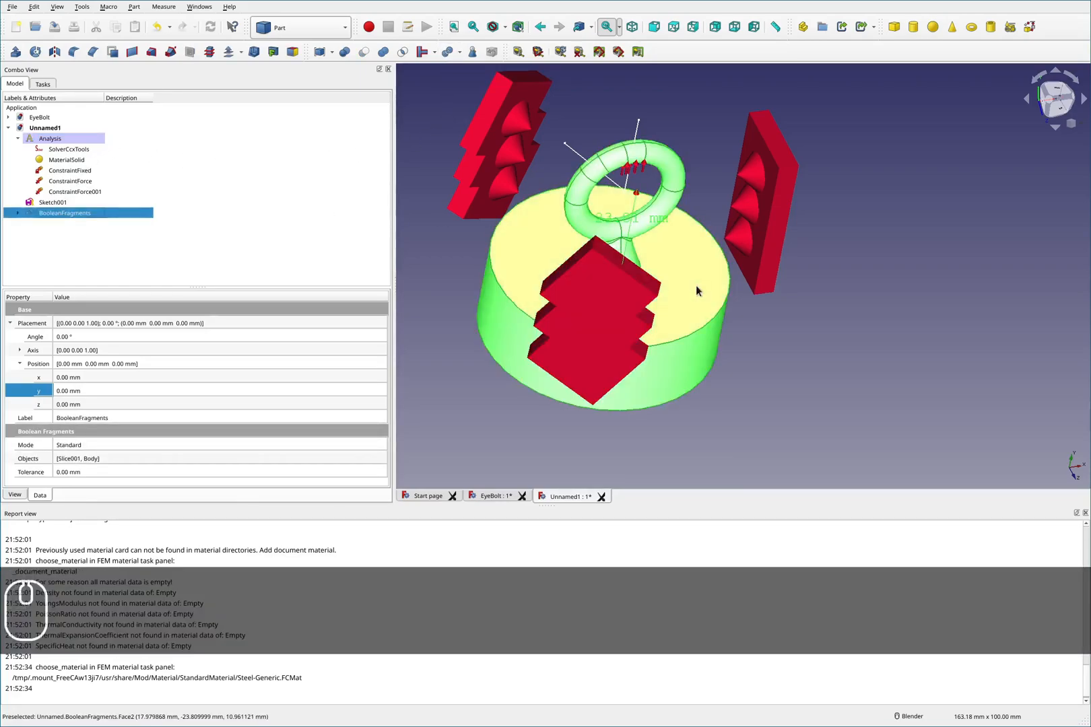
left_click(773, 352)
scroll(665, 269, "up", 2)
middle_click_drag(667, 271, 637, 305)
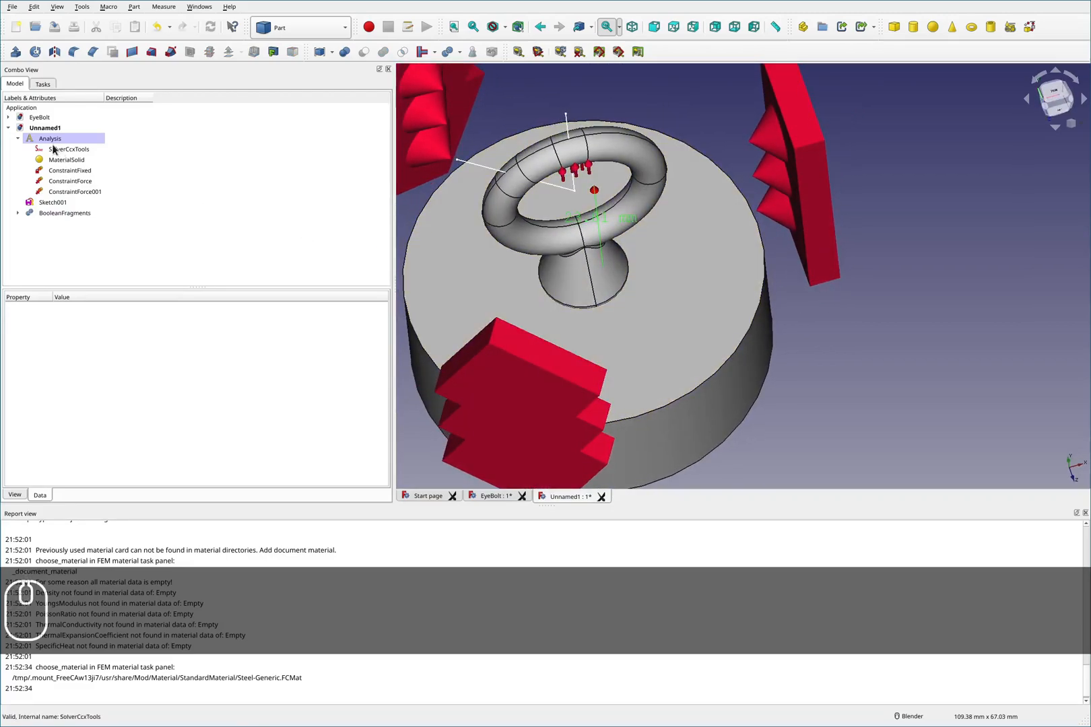
double_click(69, 176)
right_click(69, 176)
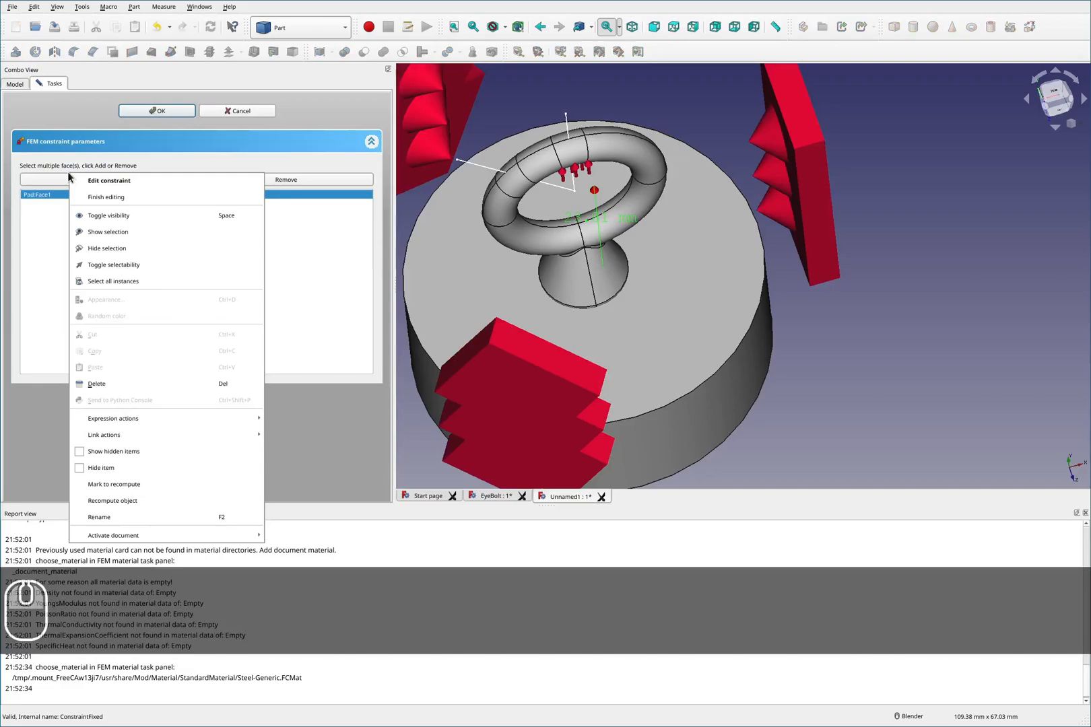
left_click(83, 118)
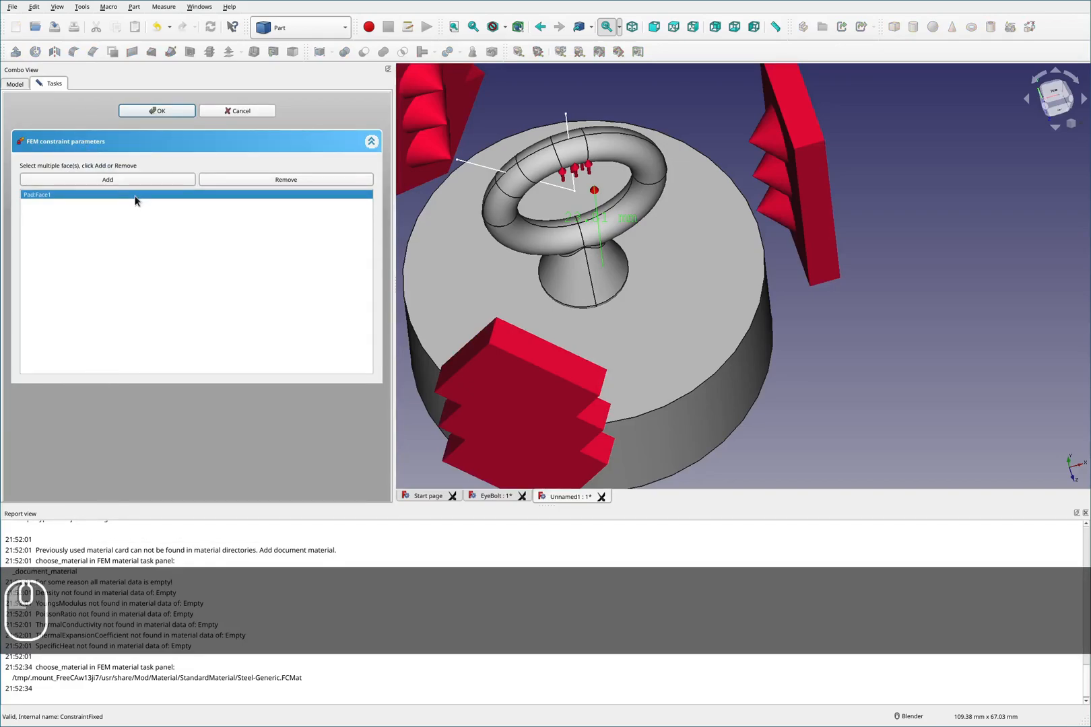
left_click(250, 180)
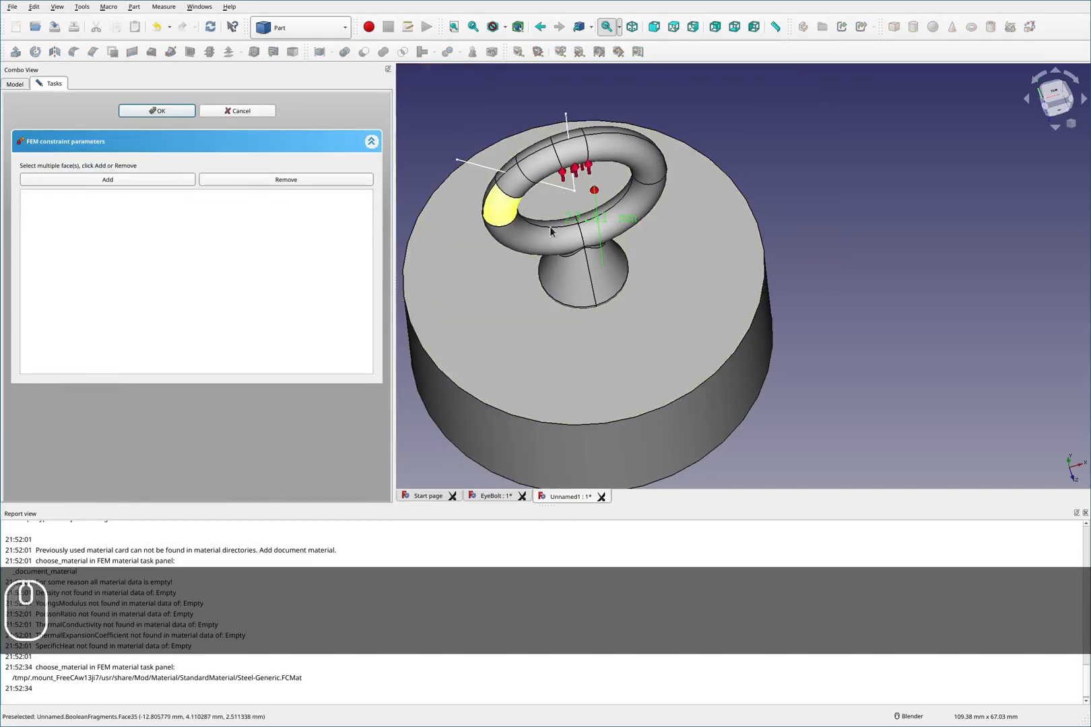
left_click(624, 419)
left_click(128, 181)
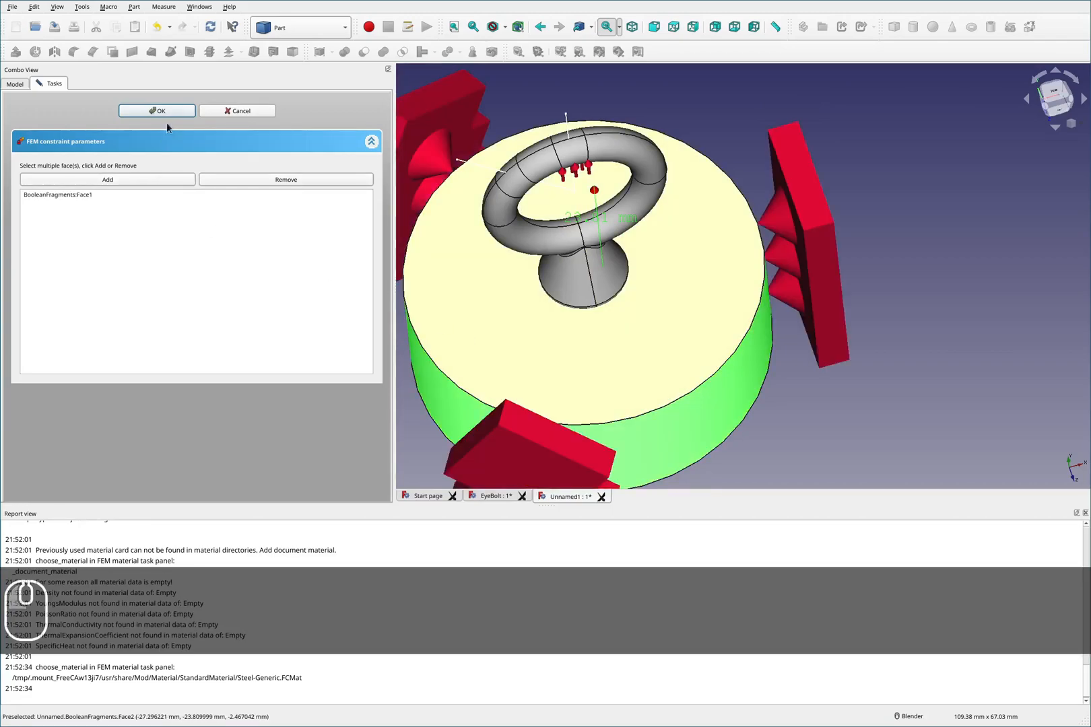
left_click(165, 111)
- Edit ConstraintForce, remove its two Slice001 faces and add the ring's inner face from BooleanFragments
double_click(70, 181)
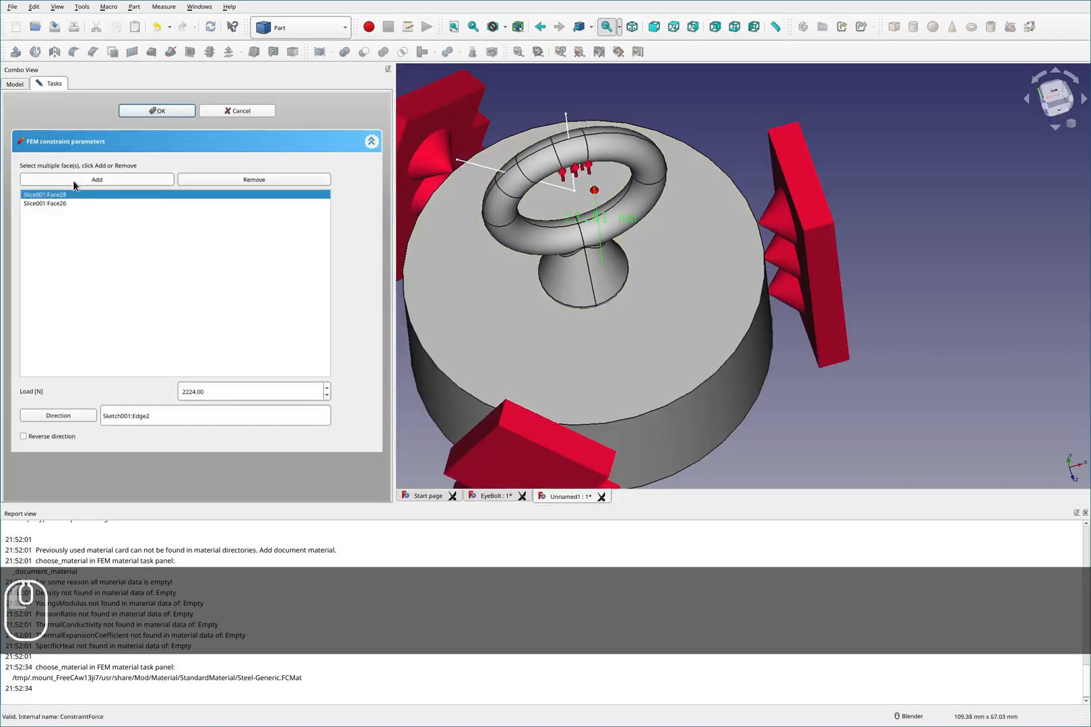
left_click(258, 182)
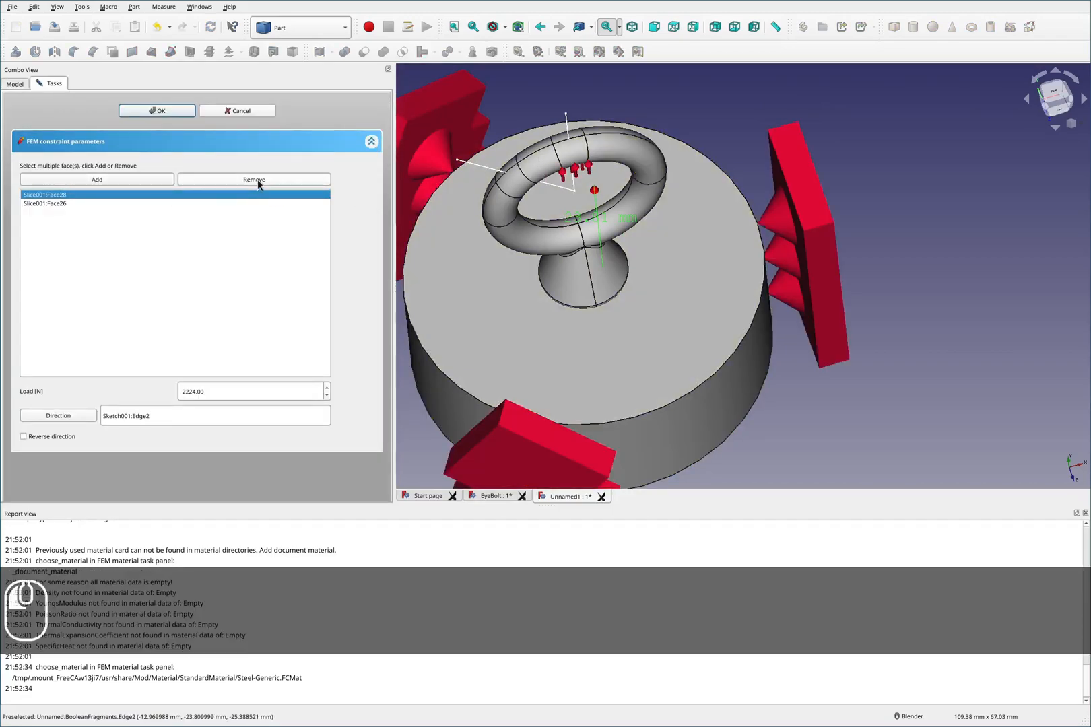
left_click(524, 376)
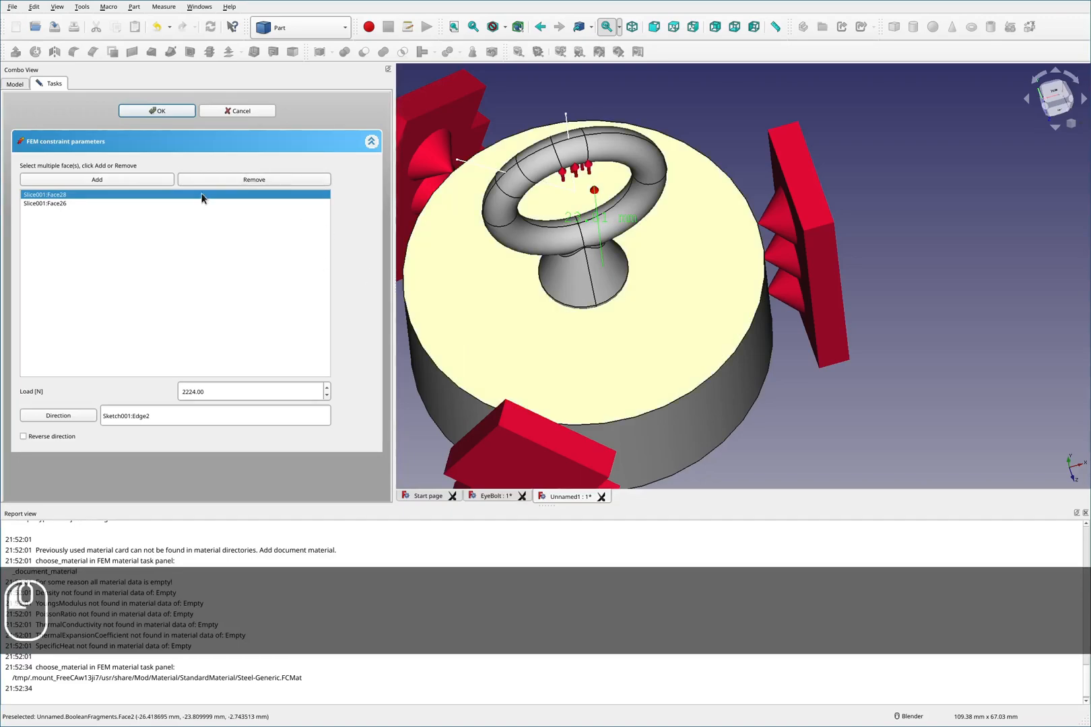
left_click(223, 178)
left_click(210, 194)
left_click(222, 179)
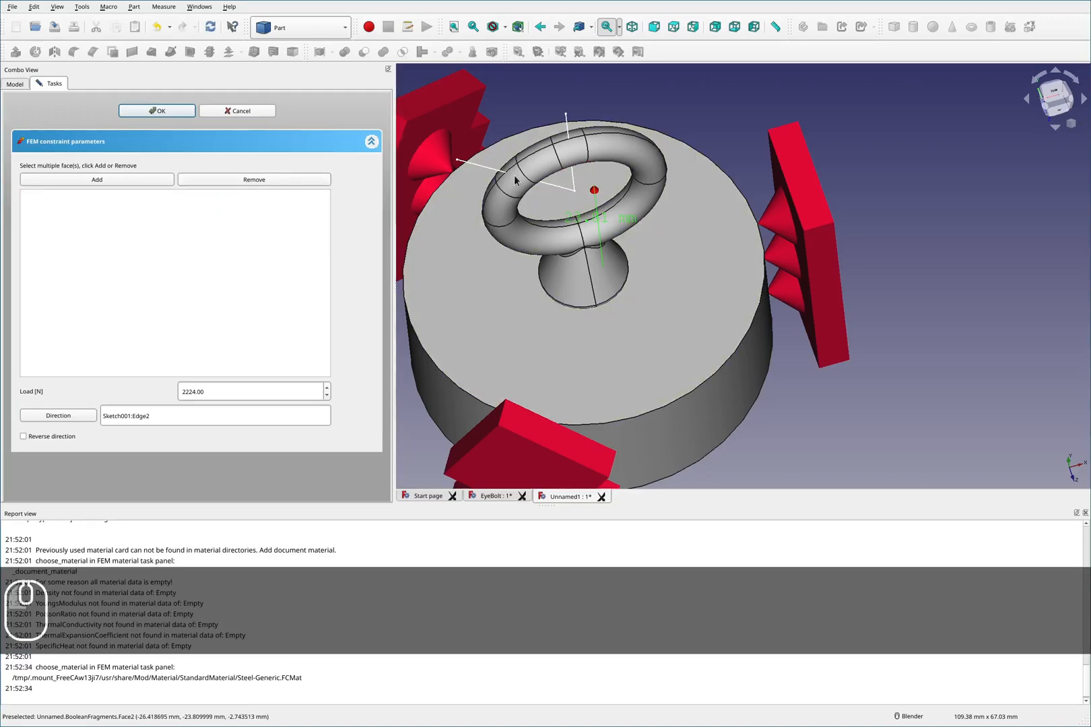
left_click(565, 158)
middle_click_drag(565, 159, 594, 147)
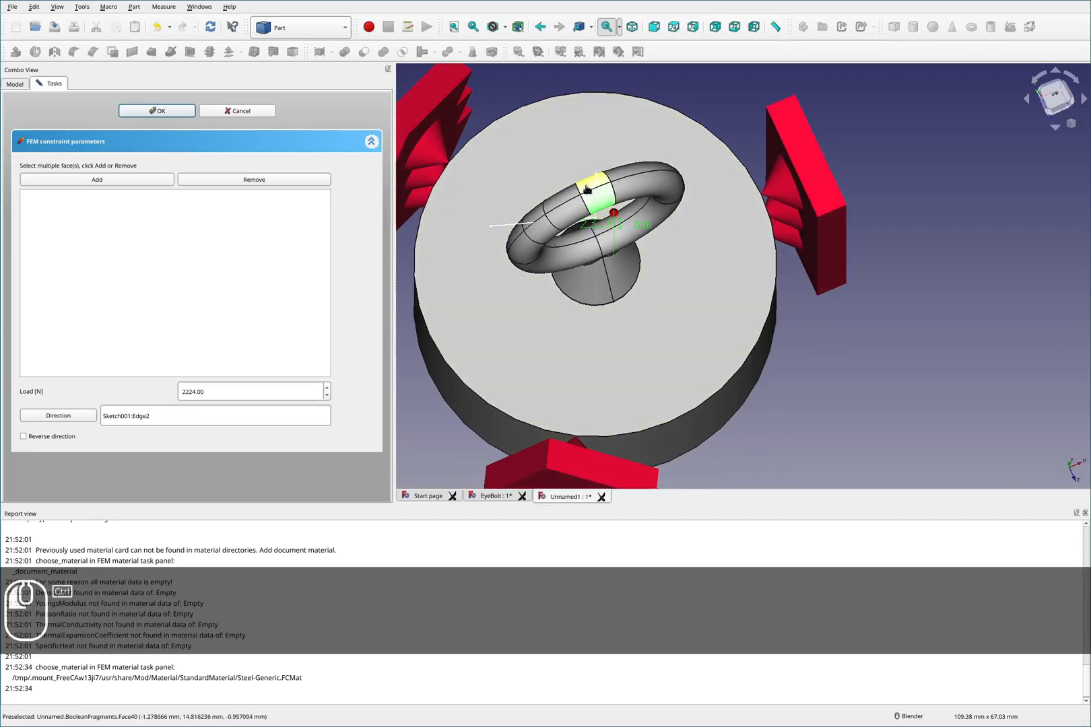
left_click(112, 181)
left_click(154, 112)
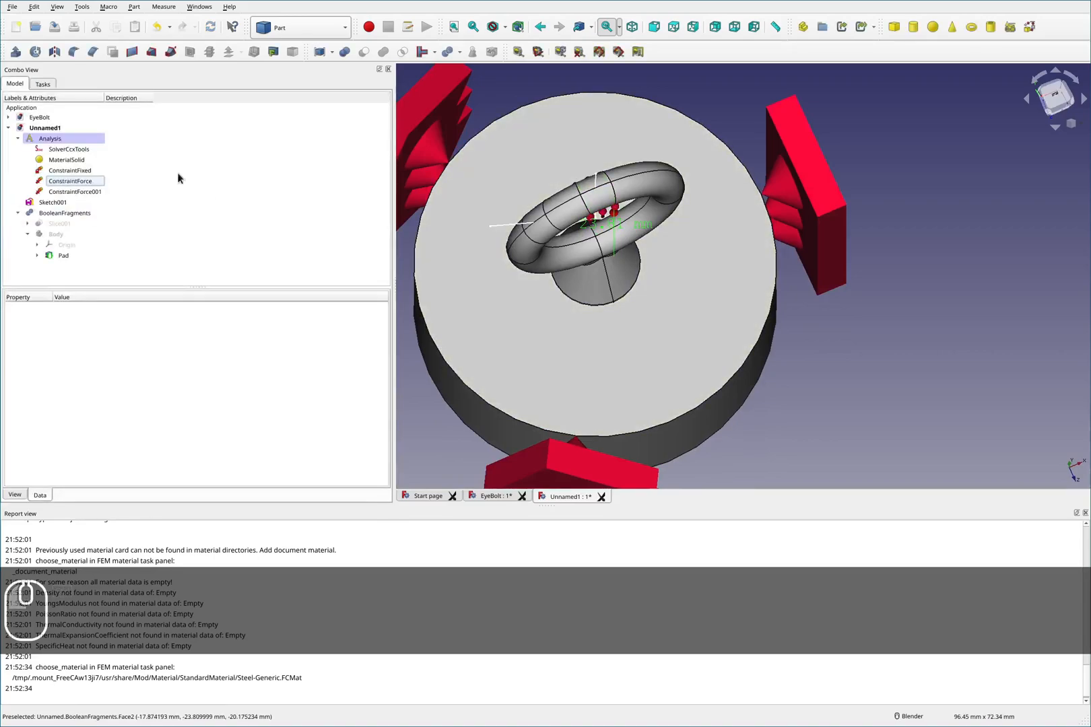
- Edit ConstraintForce001, remove its two Slice001 faces and add two inner ring faces from BooleanFragments
double_click(90, 191)
left_click(186, 195)
left_click(281, 179)
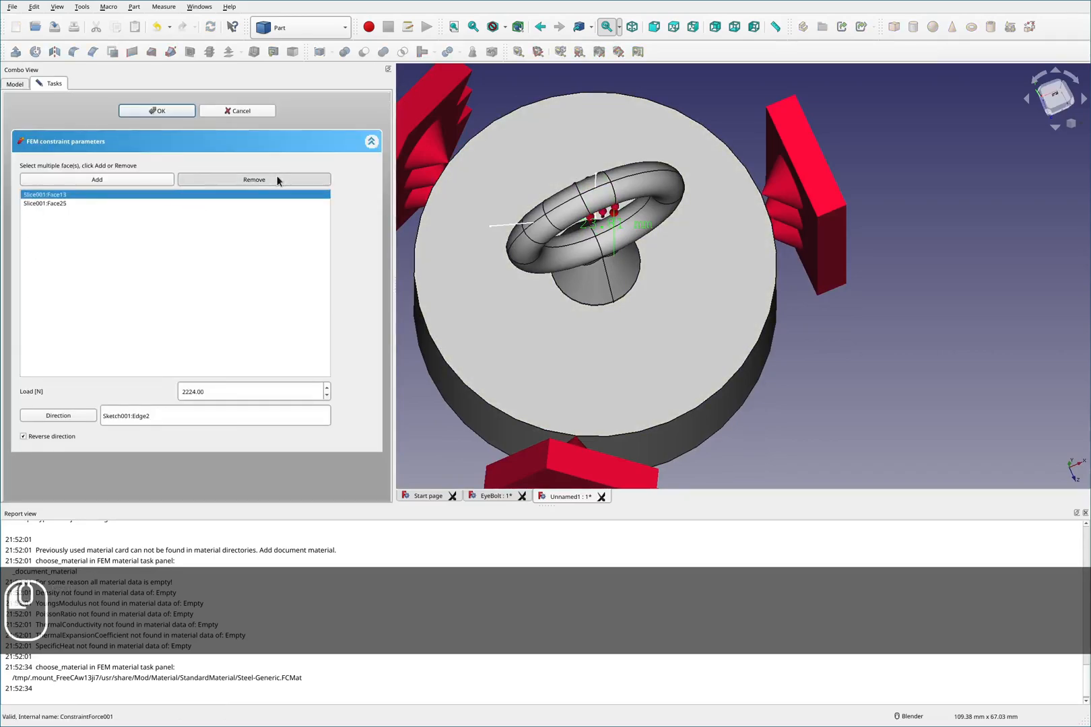
left_click(550, 375)
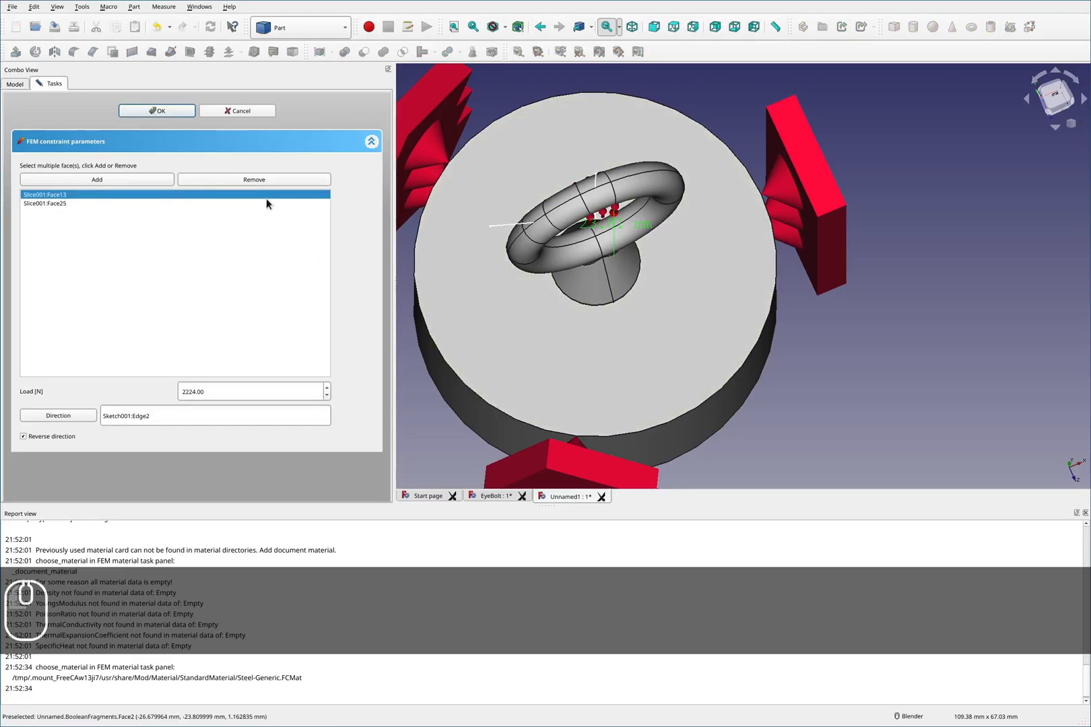
left_click(264, 180)
left_click(265, 181)
middle_click_drag(563, 313, 867, 195)
scroll(866, 195, "down", 4)
scroll(623, 248, "up", 8)
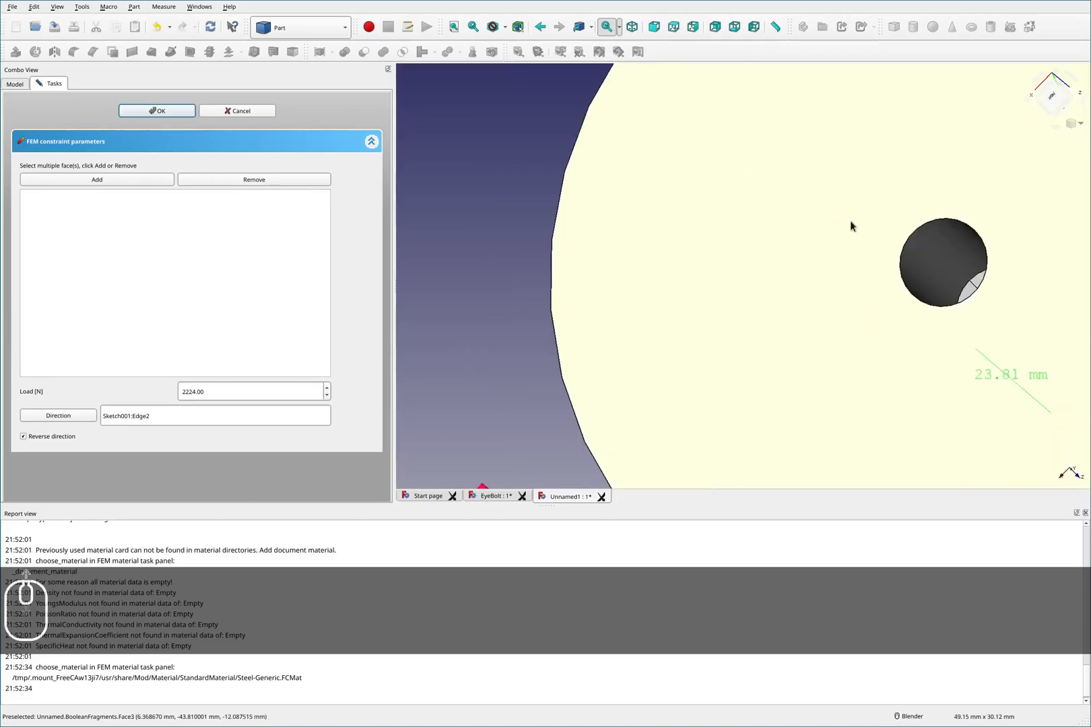
scroll(882, 236, "up", 2)
scroll(951, 287, "down", 2)
middle_click_drag(952, 288, 1014, 315)
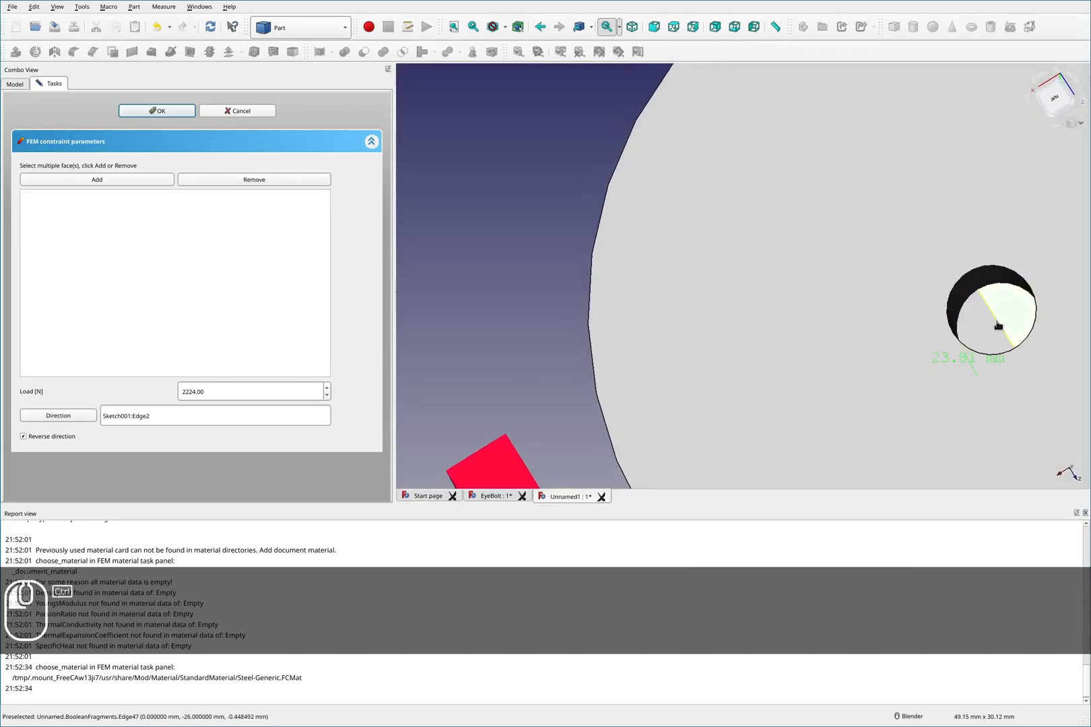
left_click(989, 331, "ctrl")
left_click(996, 323, "ctrl")
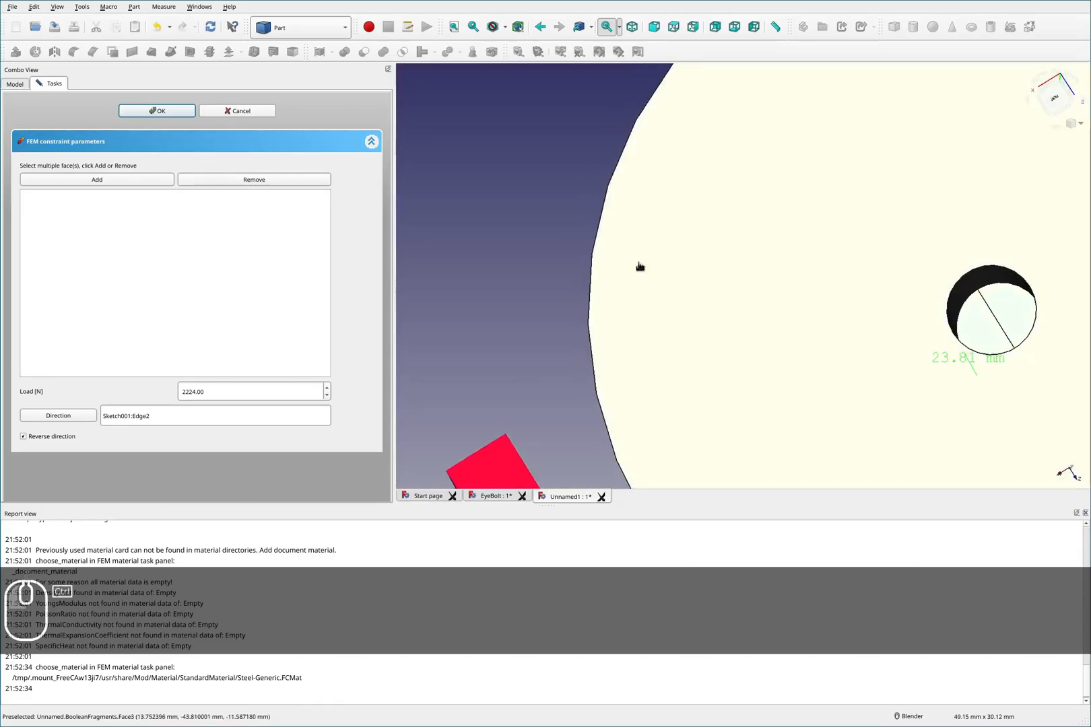
left_click(145, 181)
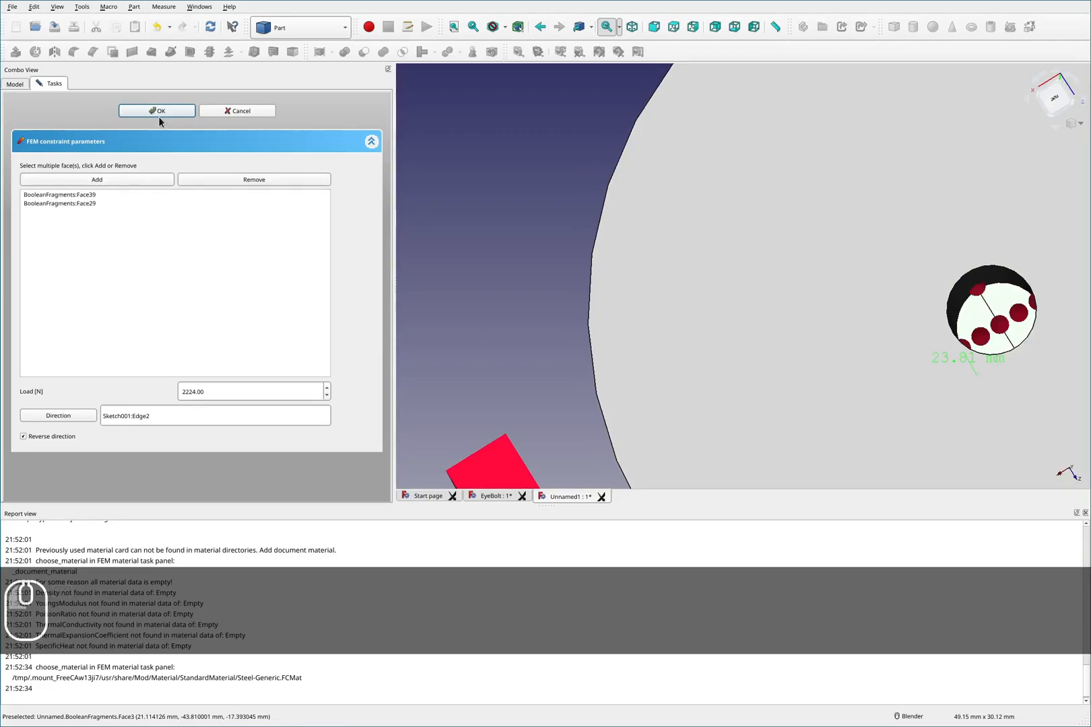
left_click(182, 112)
- Select BooleanFragments, switch back to the FEM workbench and open the Netgen tetrahedral mesh dialog for it
scroll(673, 209, "down", 5)
middle_click_drag(769, 214, 784, 320)
scroll(742, 238, "up", 8)
middle_click_drag(567, 230, 606, 282)
left_click(621, 341)
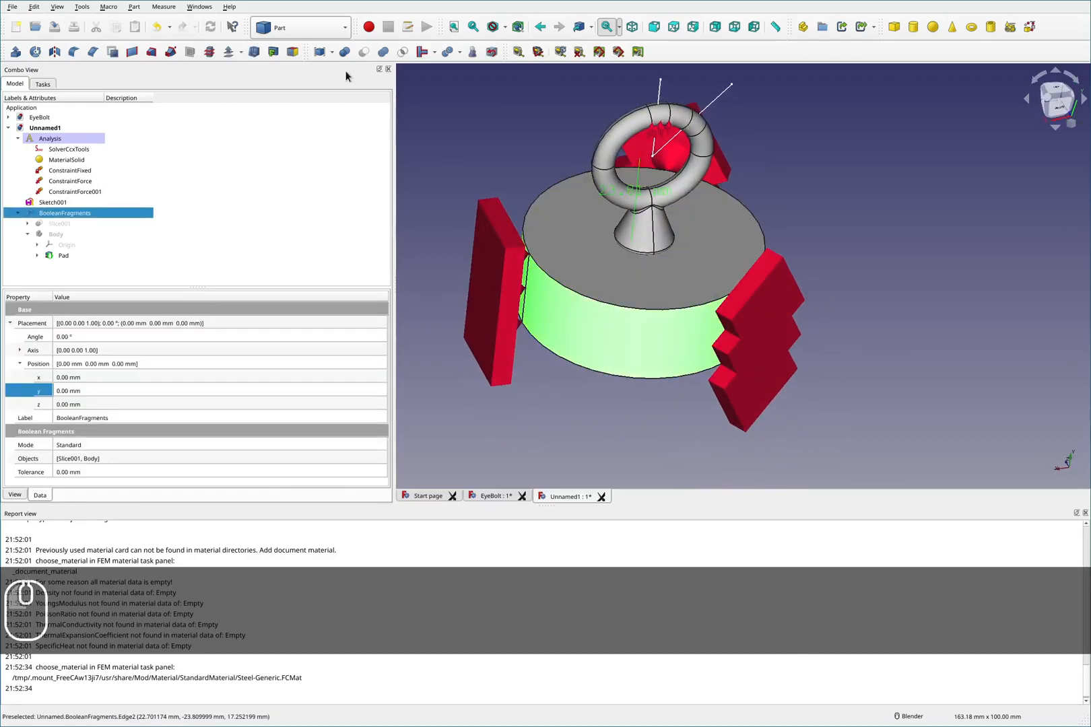
left_click(309, 33)
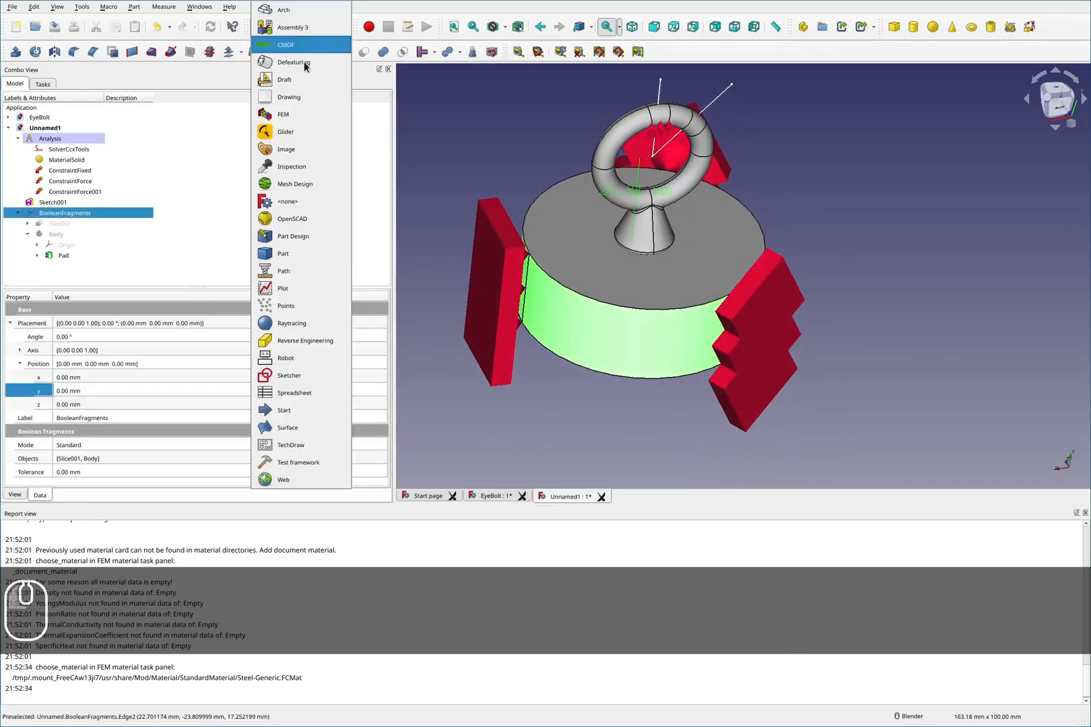
left_click(301, 116)
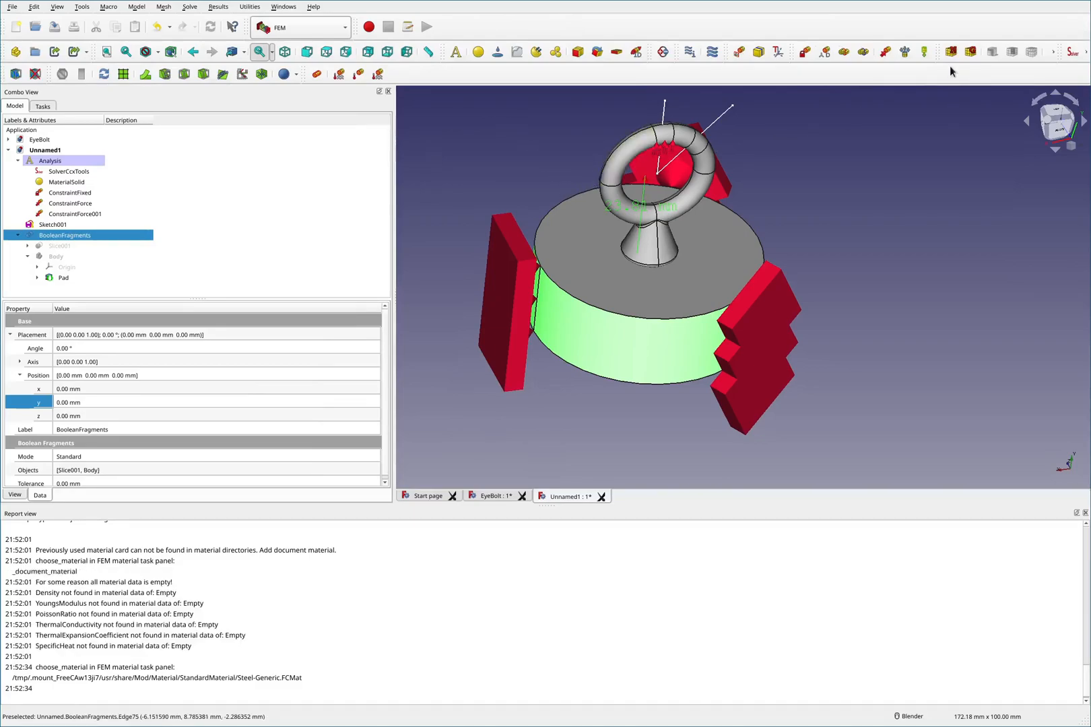
left_click(951, 52)
left_click(294, 136)
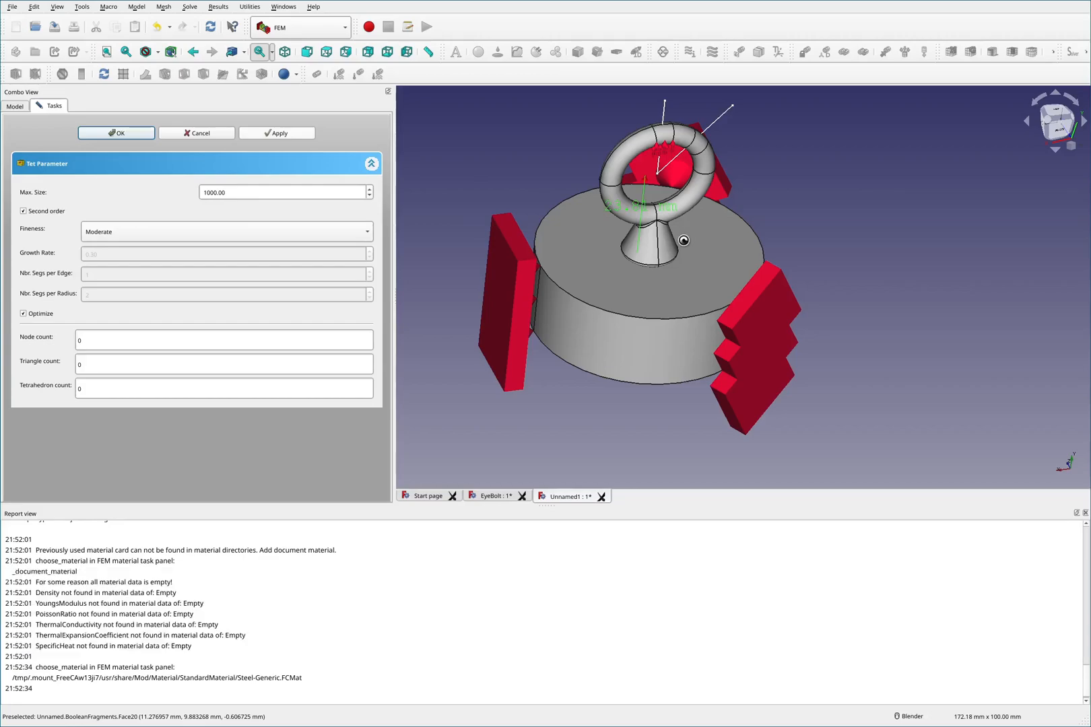
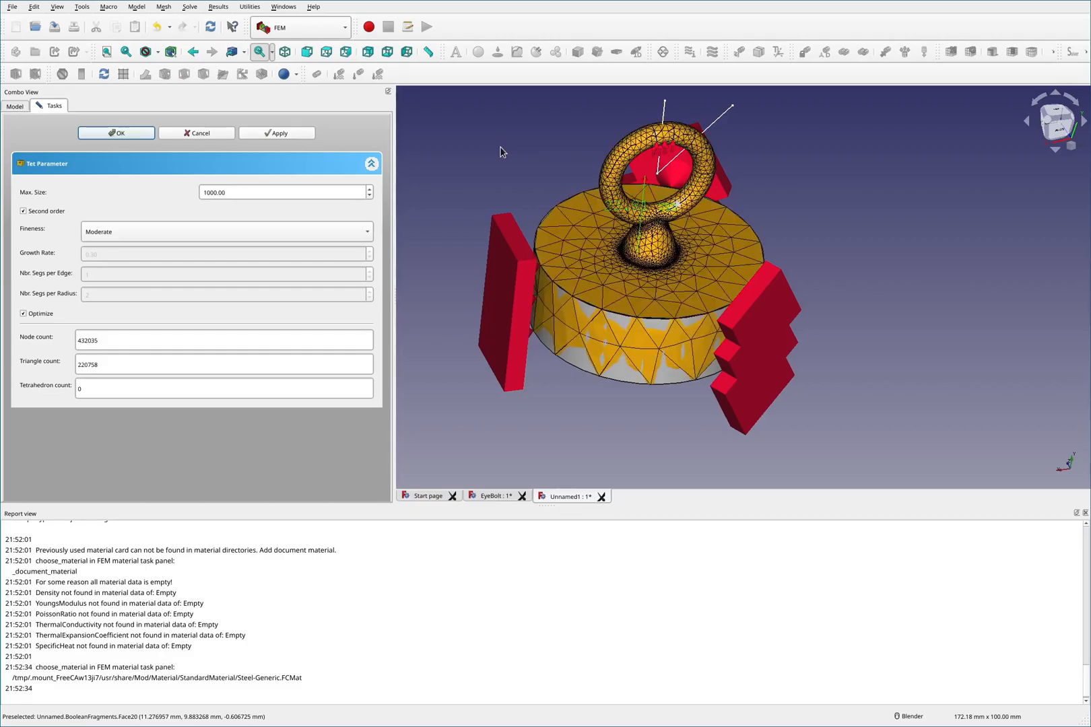
- Inspect the generated tetrahedral mesh up close around the ring's base and close the mesh dialog
scroll(646, 265, "up", 1)
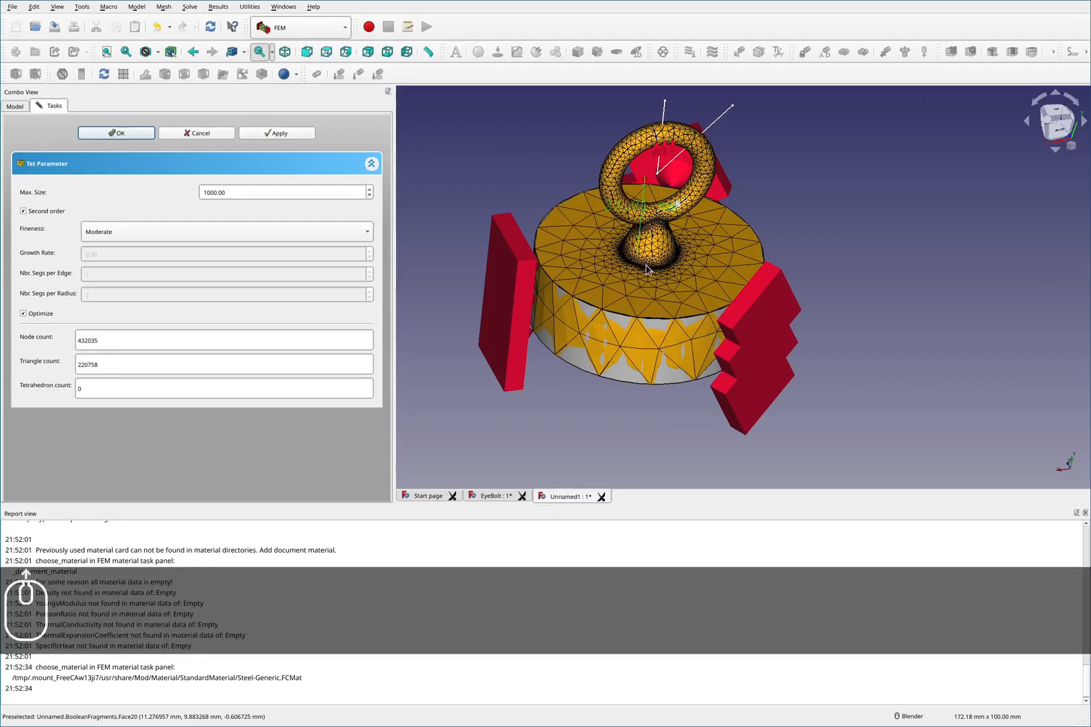
scroll(647, 269, "up", 2)
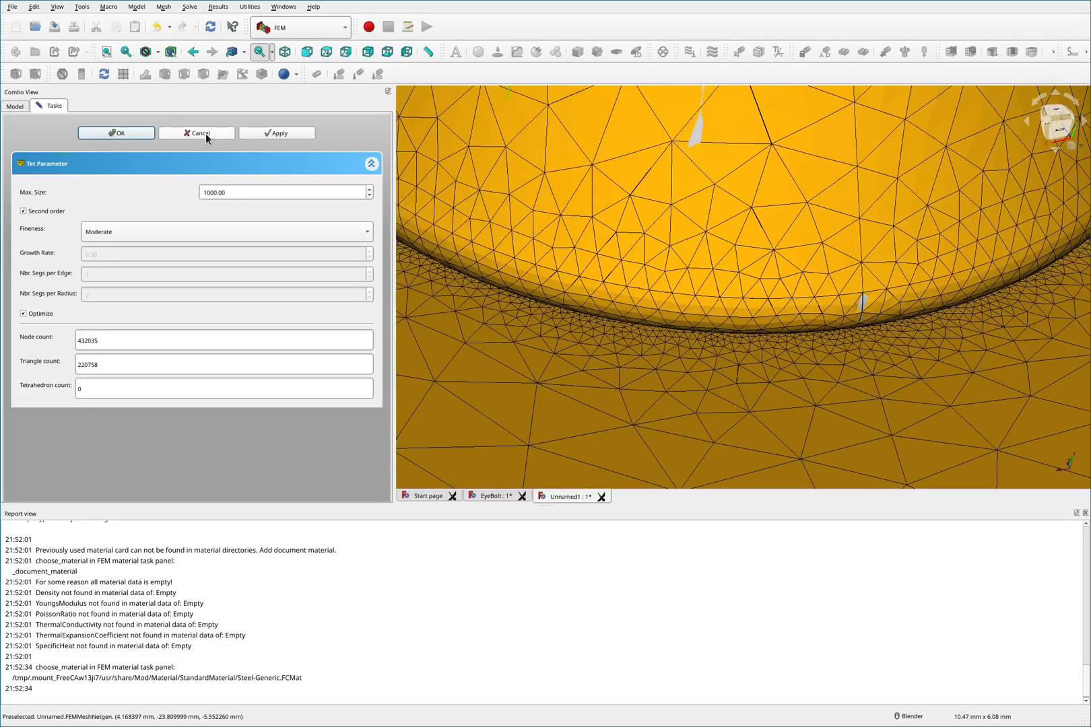
left_click(205, 133)
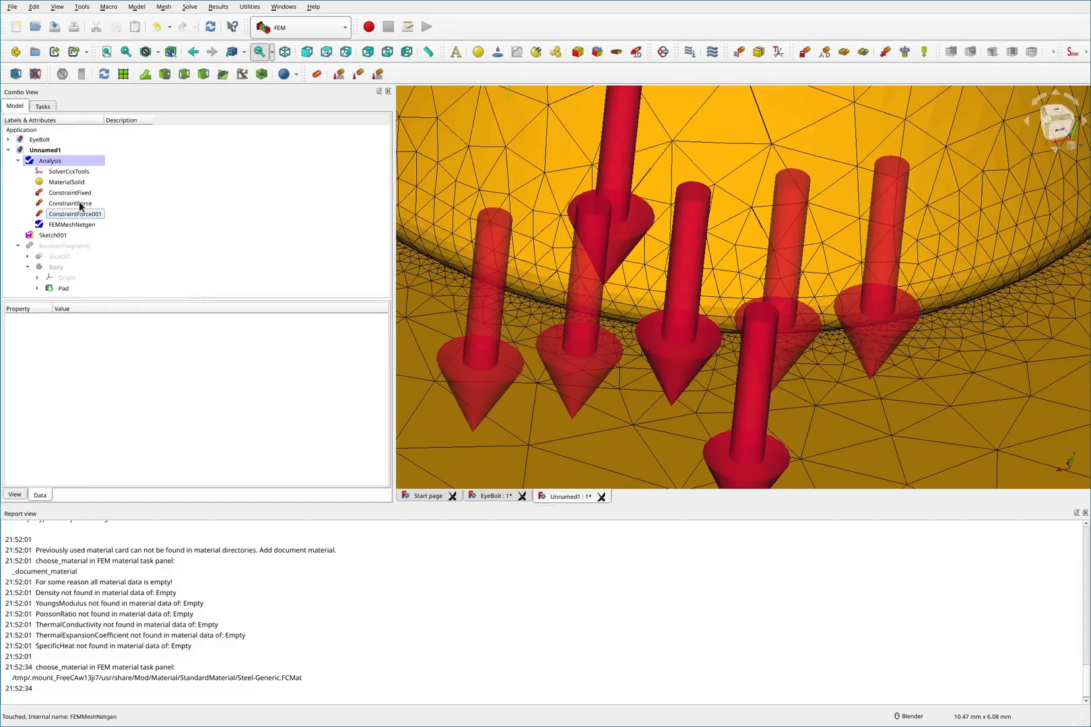
- Select the FEMMeshNetgen object and set its display transparency to 49
left_click(78, 201)
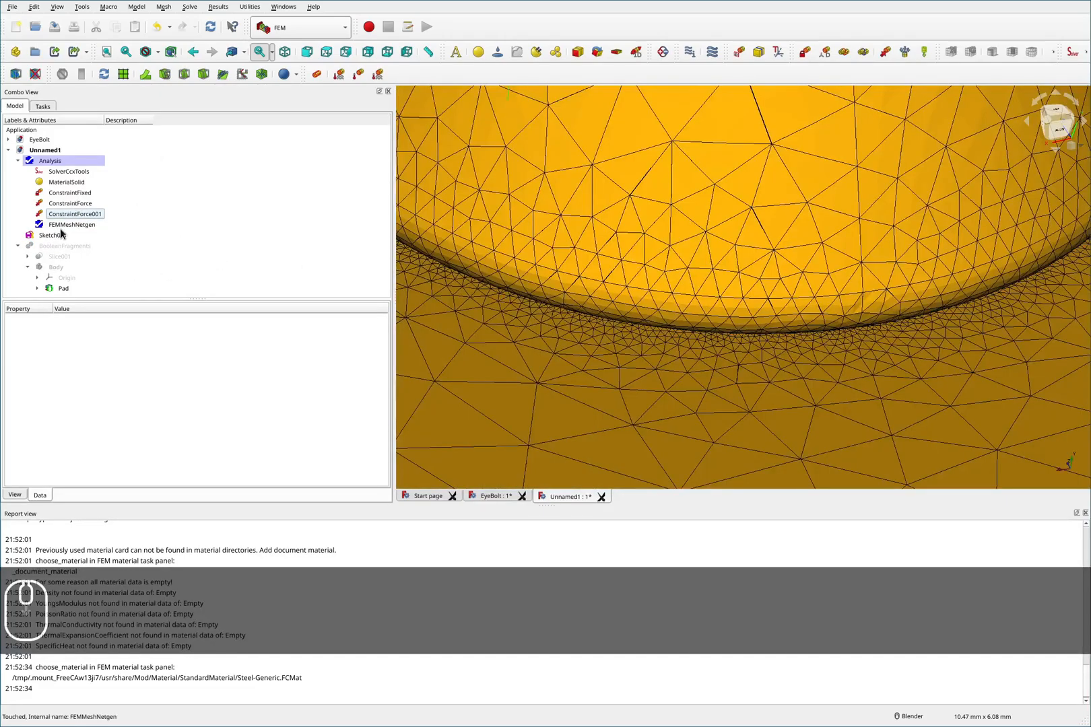
left_click(65, 244)
left_click(18, 246)
left_click(64, 225)
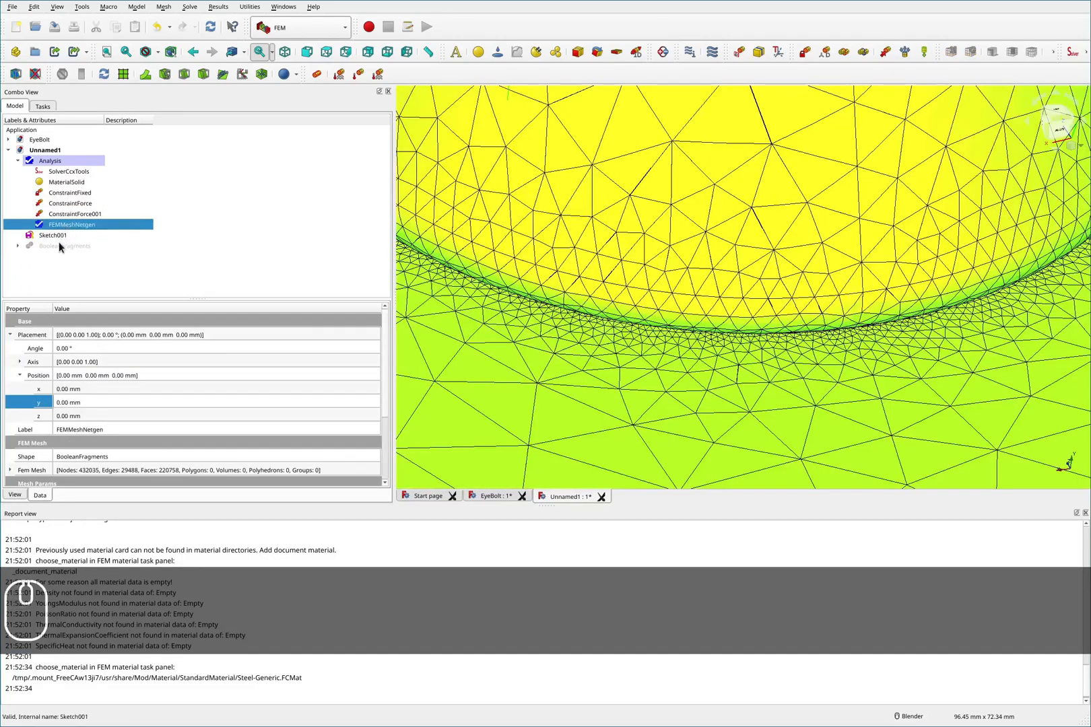
left_click(48, 246)
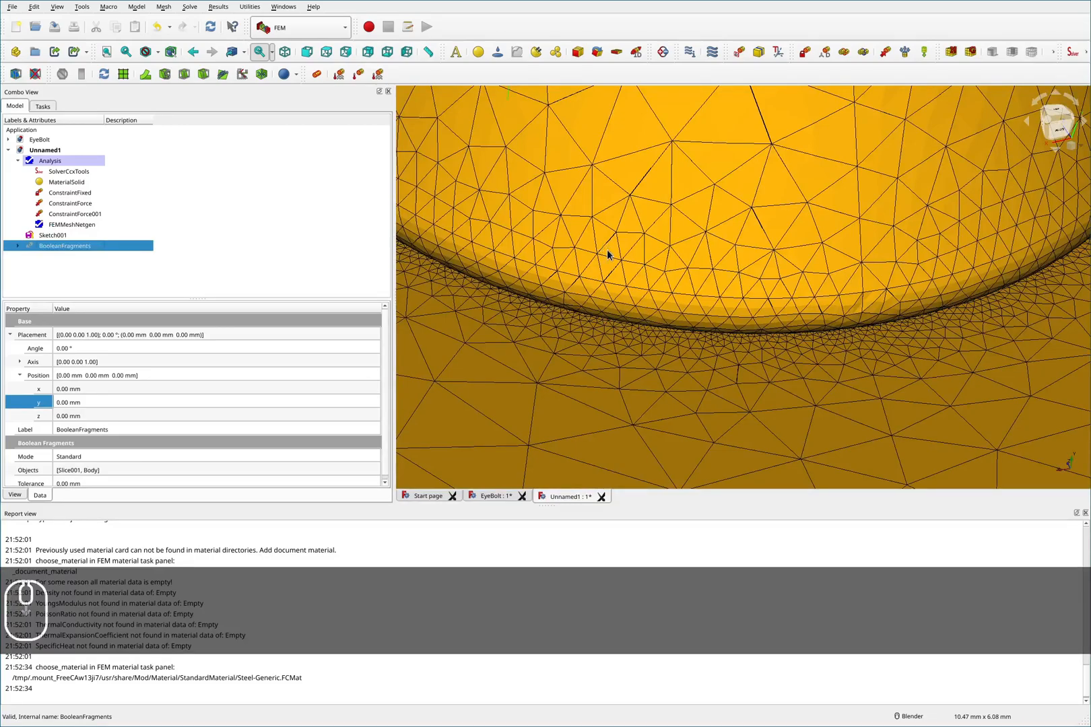
left_click(71, 225)
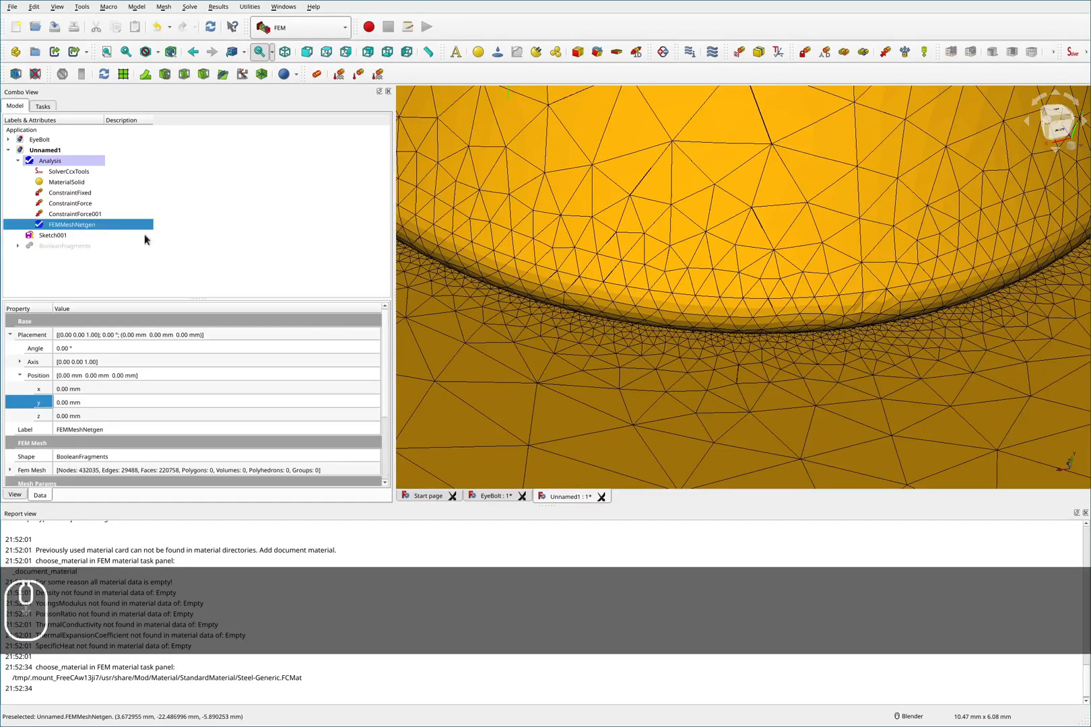
right_click(72, 228)
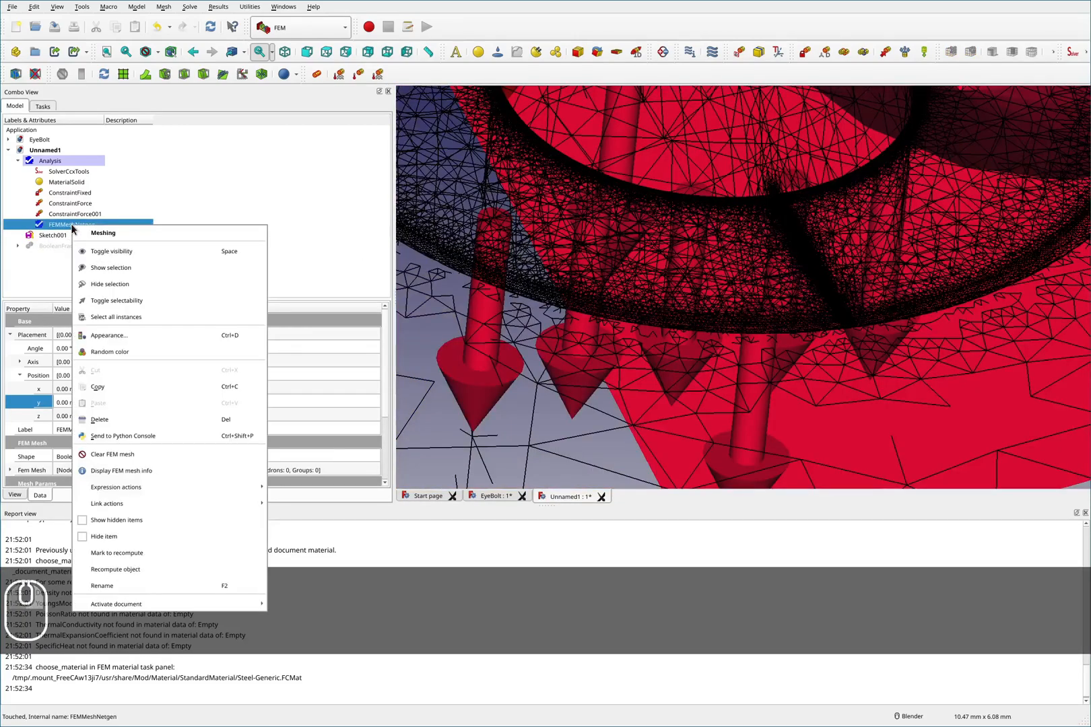
left_click(117, 335)
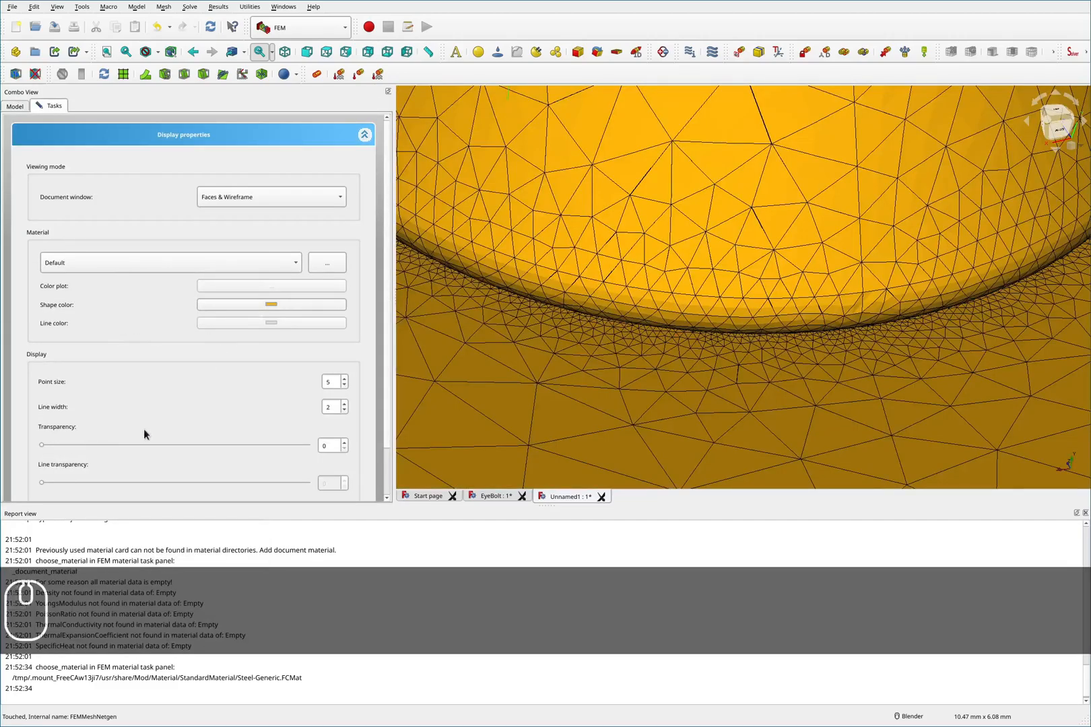
left_click_drag(39, 448, 169, 442)
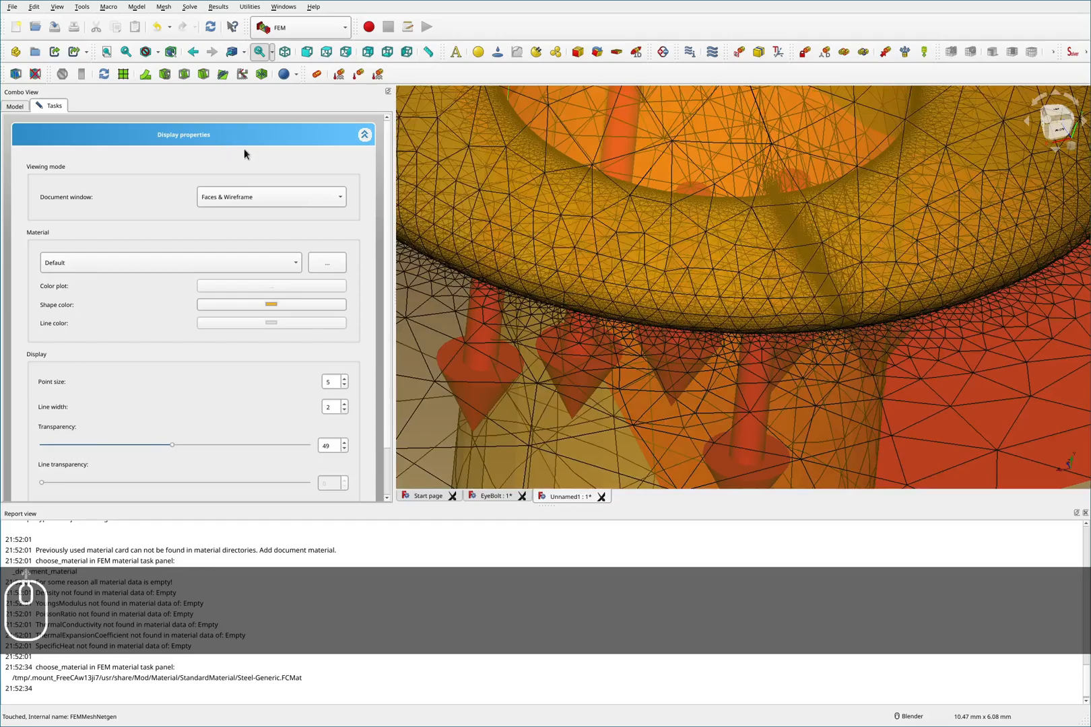
scroll(360, 240, "down", 3)
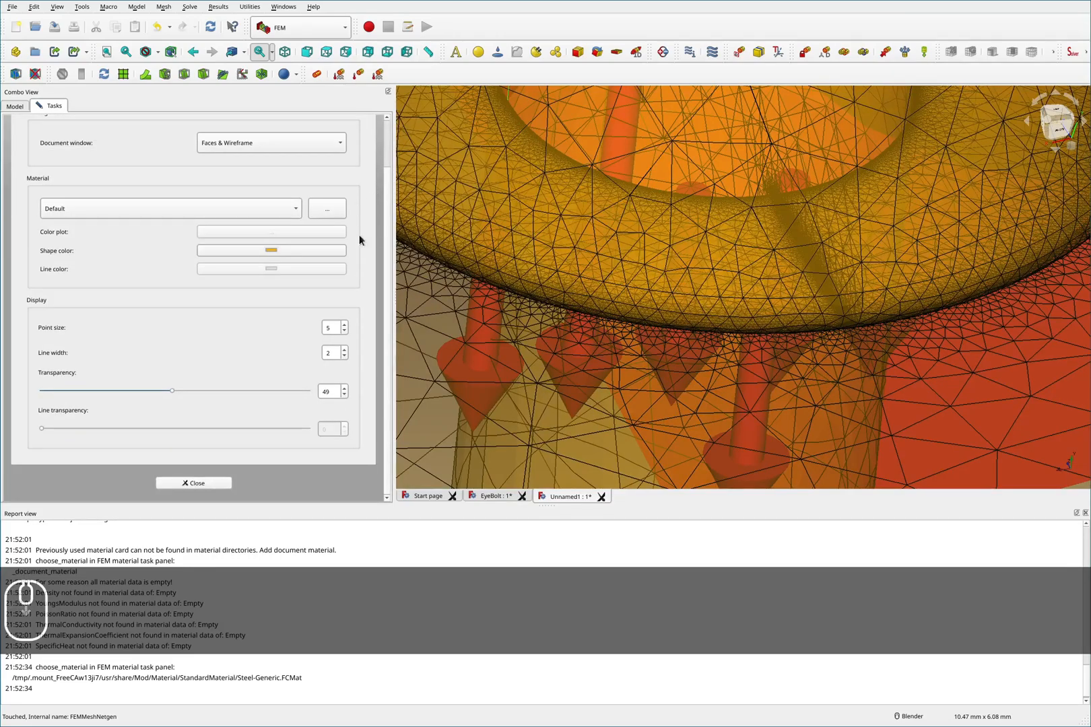
left_click(195, 483)
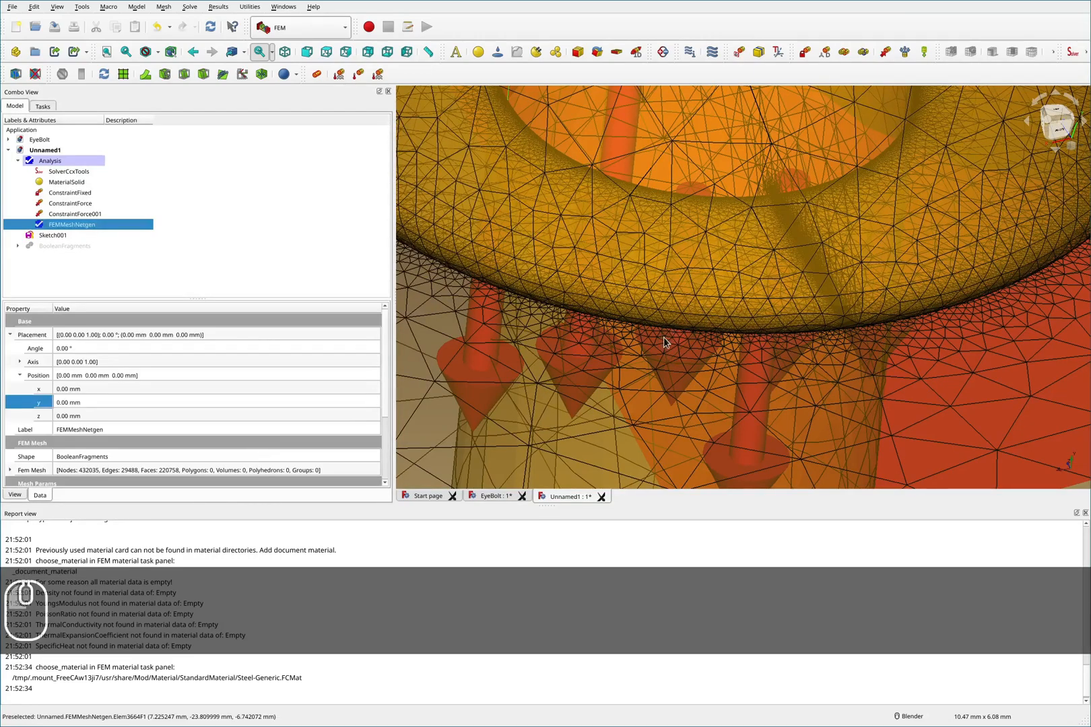
- Examine the mesh density where the ring meets the shank through the transparent mesh
left_click(737, 347)
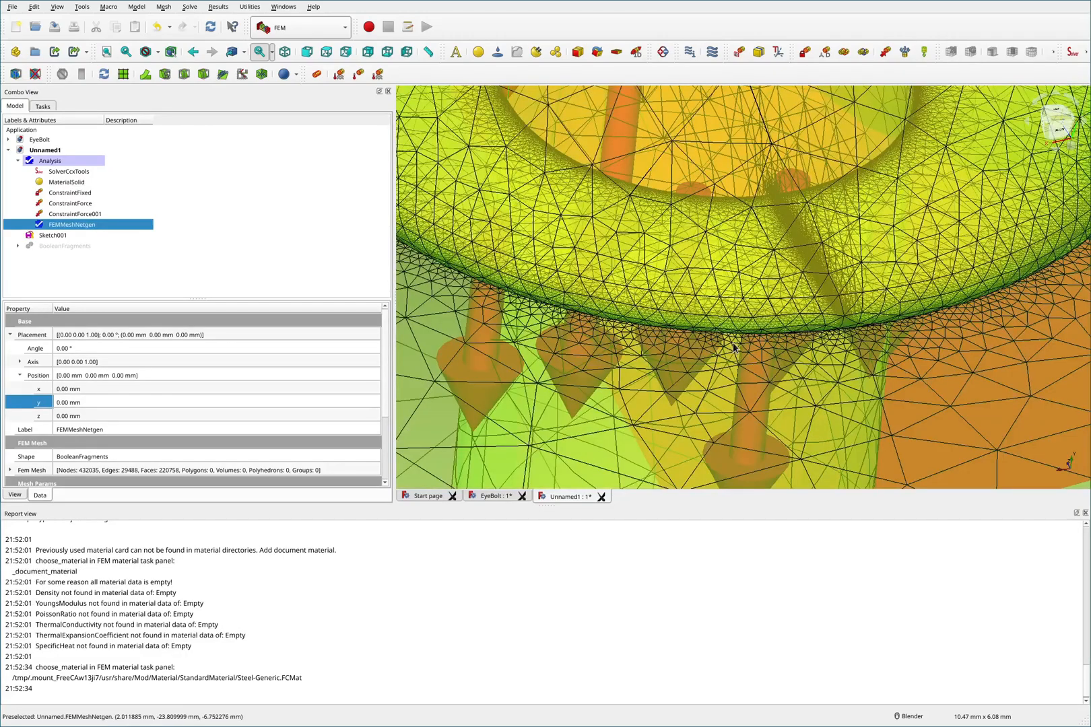
scroll(734, 348, "down", 2)
scroll(712, 326, "down", 2)
key("F2")
mouse_move(691, 194)
left_mouse_down()
mouse_move(508, 109)
mouse_move(601, 190)
mouse_move(784, 214)
mouse_move(915, 156)
mouse_move(875, 127)
mouse_move(749, 174)
mouse_move(619, 162)
mouse_move(579, 132)
left_mouse_up()
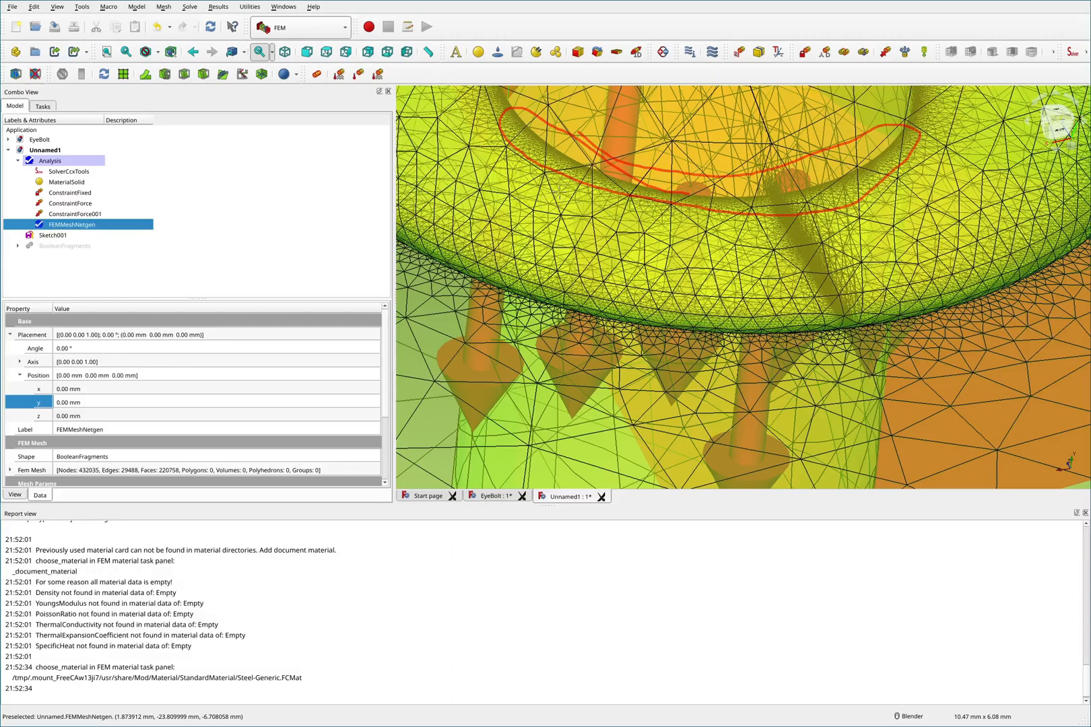
mouse_move(798, 309)
left_mouse_down()
mouse_move(616, 298)
mouse_move(417, 244)
mouse_move(612, 341)
mouse_move(912, 345)
mouse_move(986, 276)
mouse_move(647, 306)
left_mouse_up()
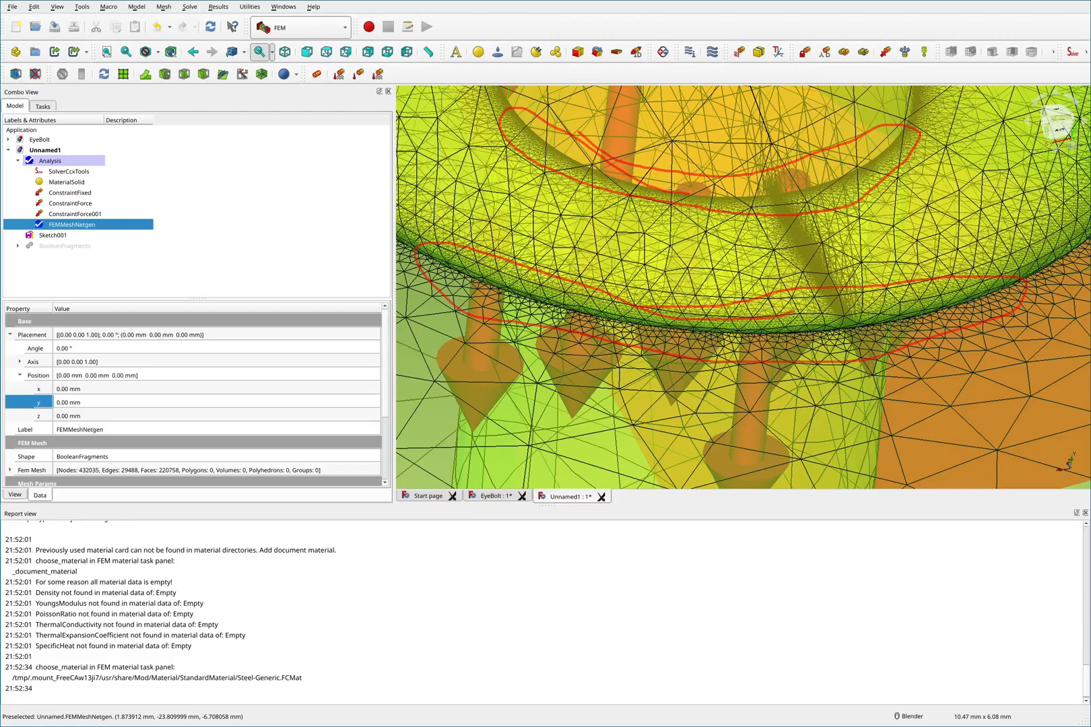
mouse_move(920, 138)
left_mouse_down()
mouse_move(936, 112)
mouse_move(906, 124)
left_mouse_up()
key("shift+F2")
key("F2")
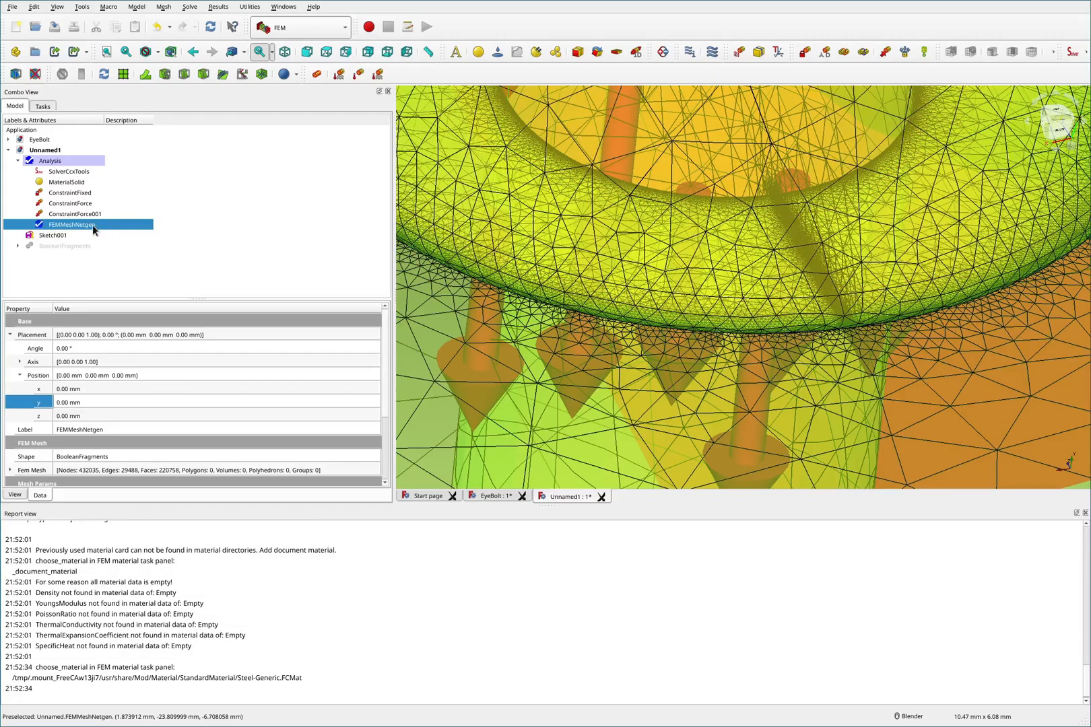
- Delete the FEMMeshNetgen mesh and show BooleanFragments again
key("Delete")
left_click(57, 224)
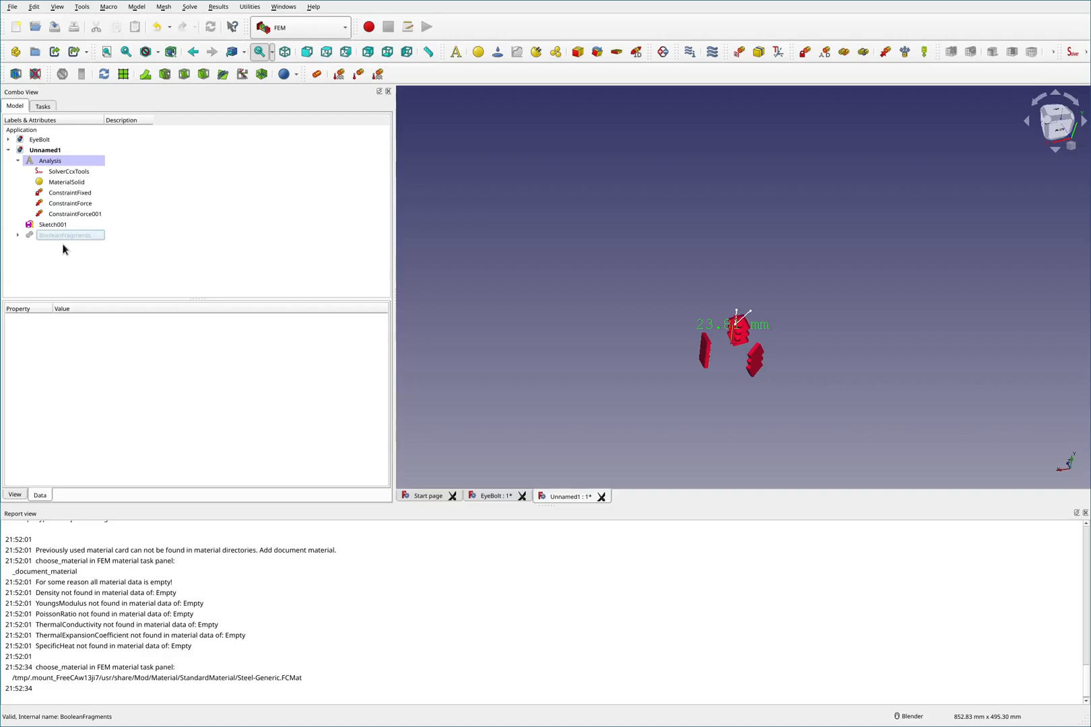
left_click(59, 236)
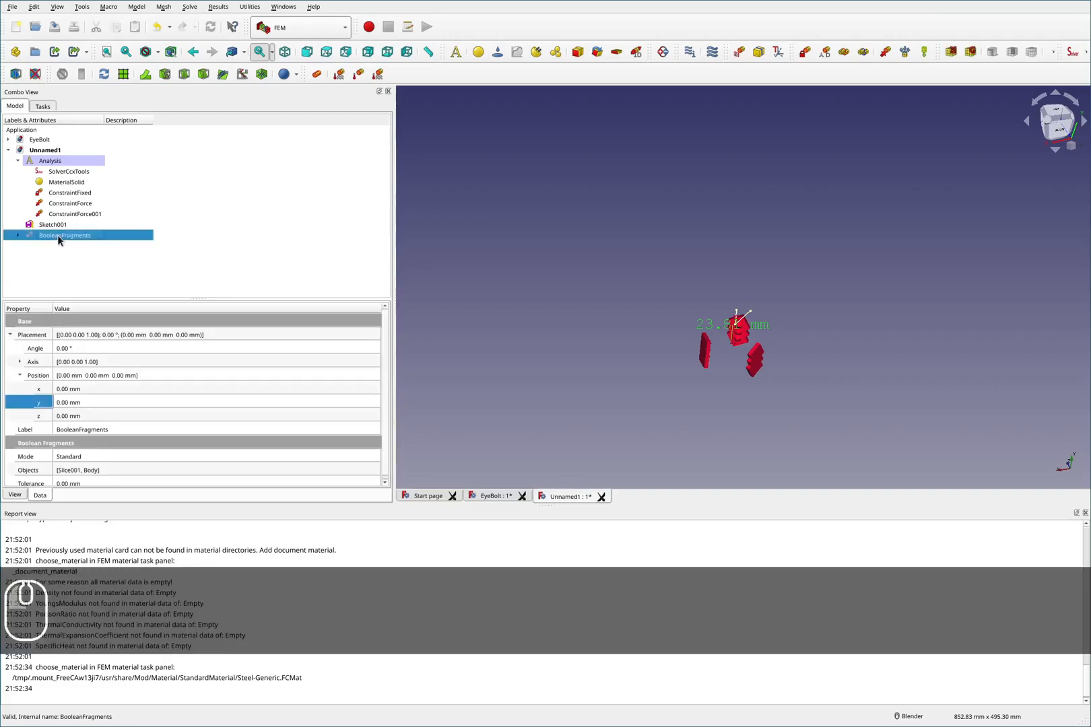
key("space")
- Select BooleanFragments in the view and open a new Netgen tetrahedral mesh dialog for it
left_click(577, 369)
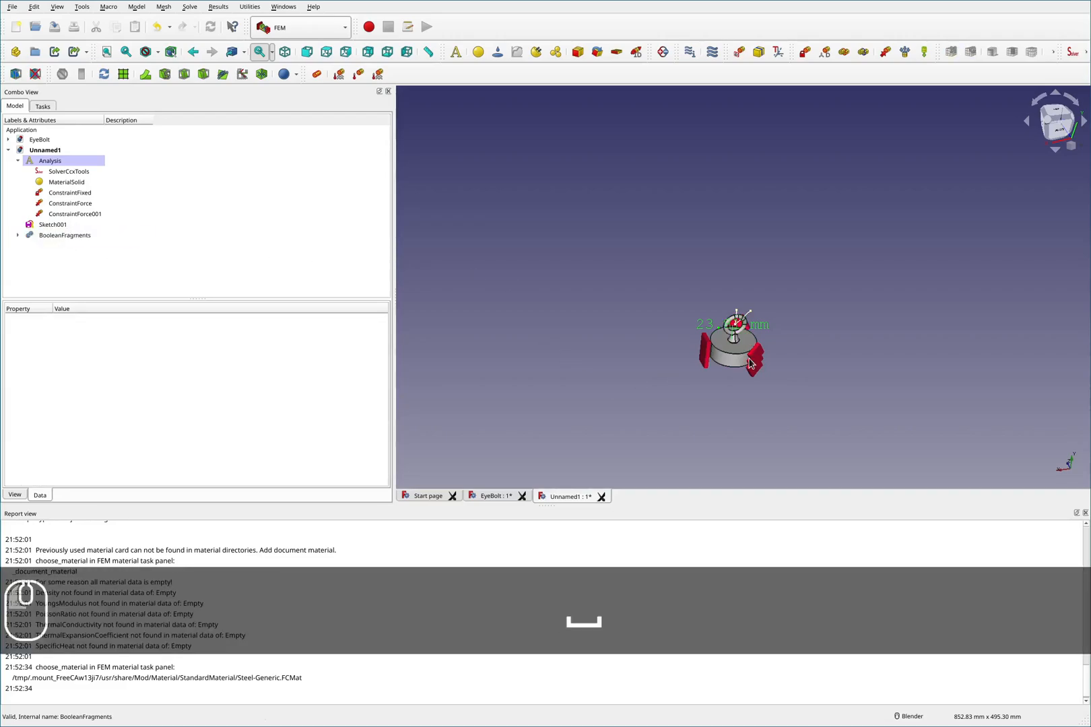
scroll(685, 381, "up", 10)
left_click(685, 383)
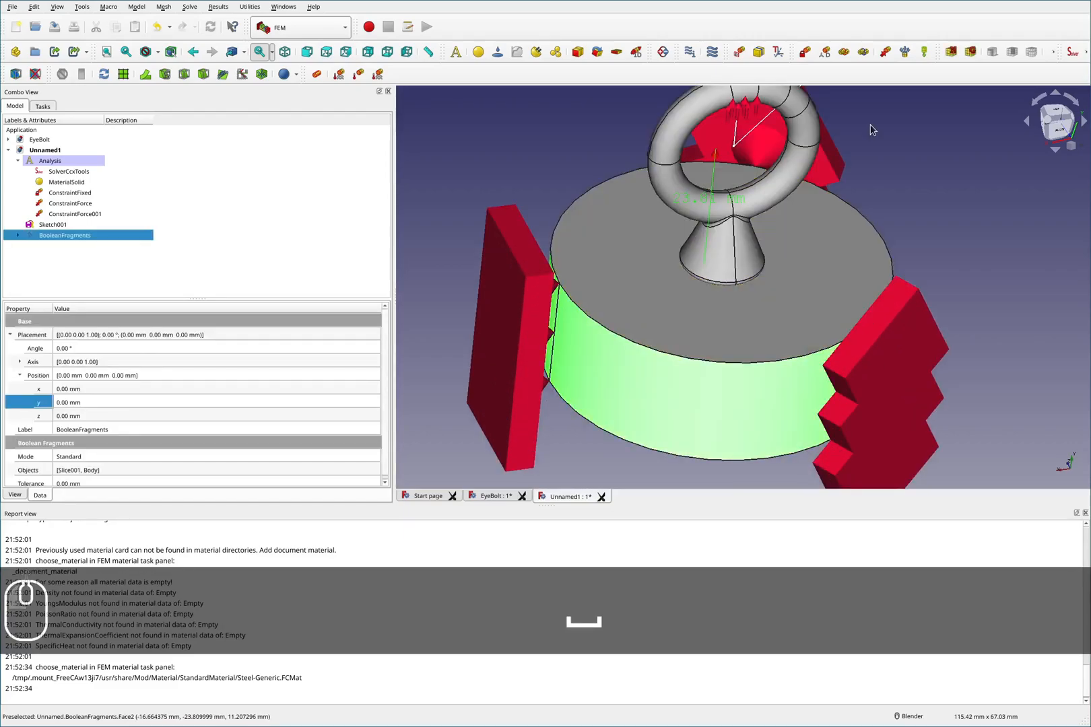
left_click(952, 53)
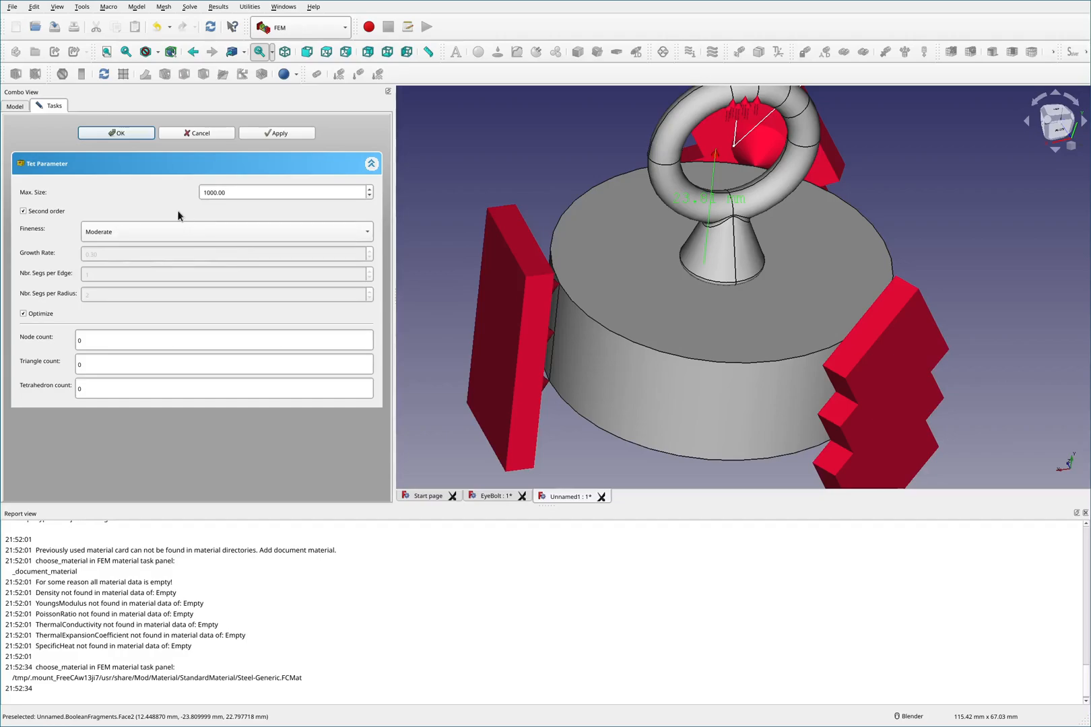
- Set the mesh fineness to VeryCoarse
left_click(137, 232)
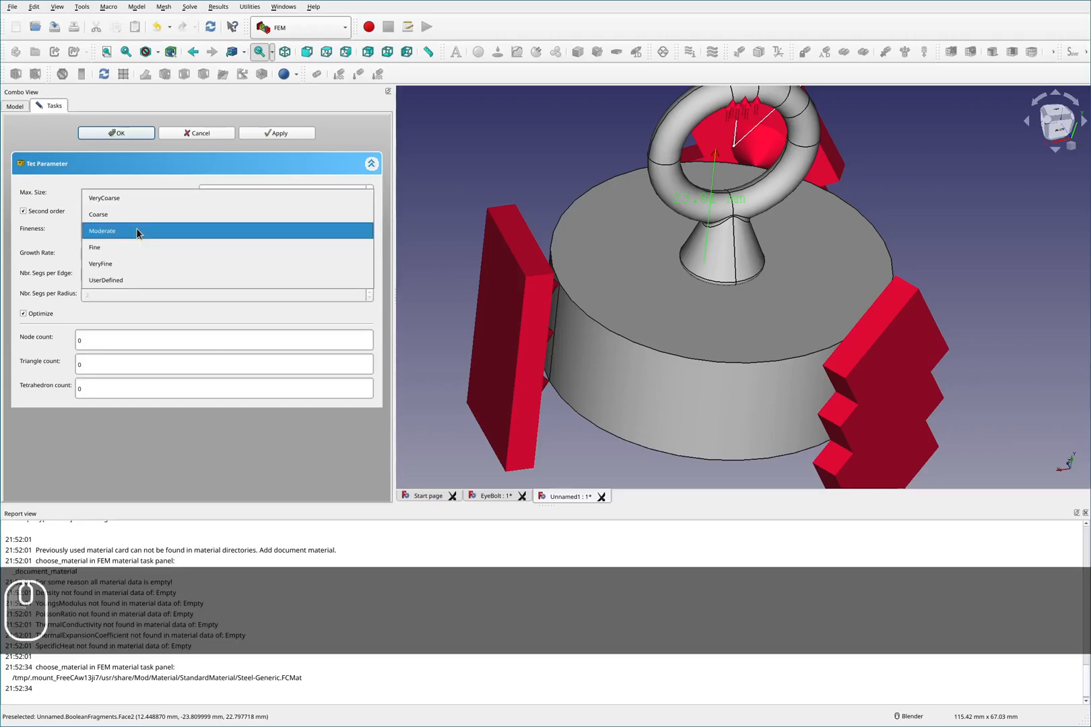
left_click(106, 281)
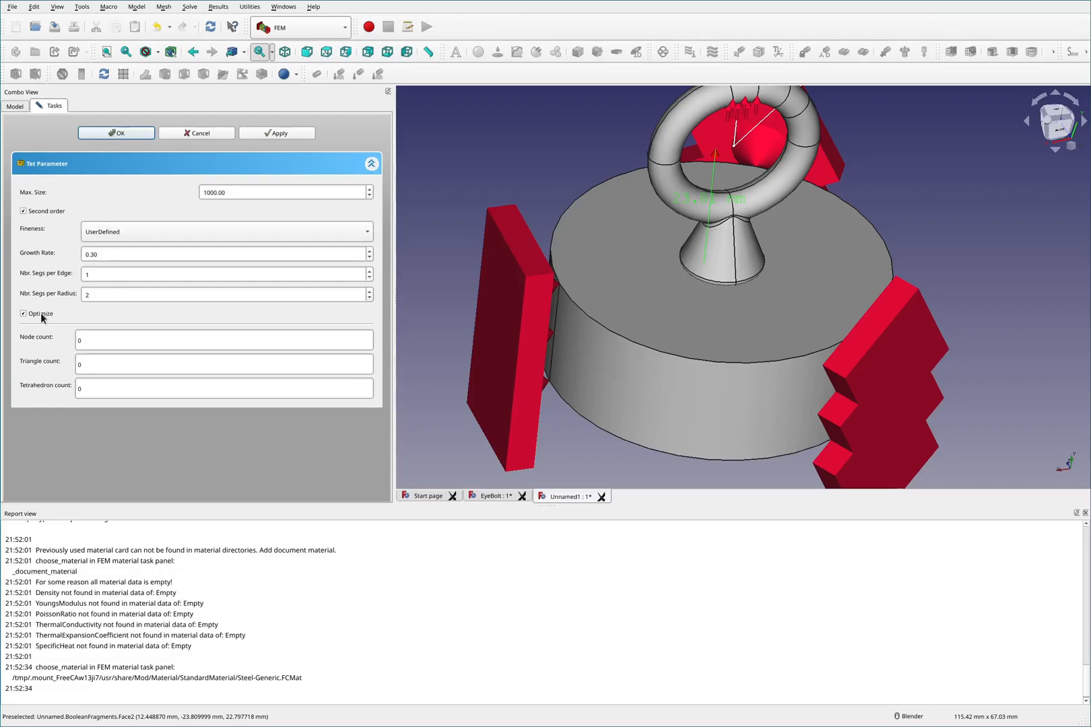
left_click(130, 229)
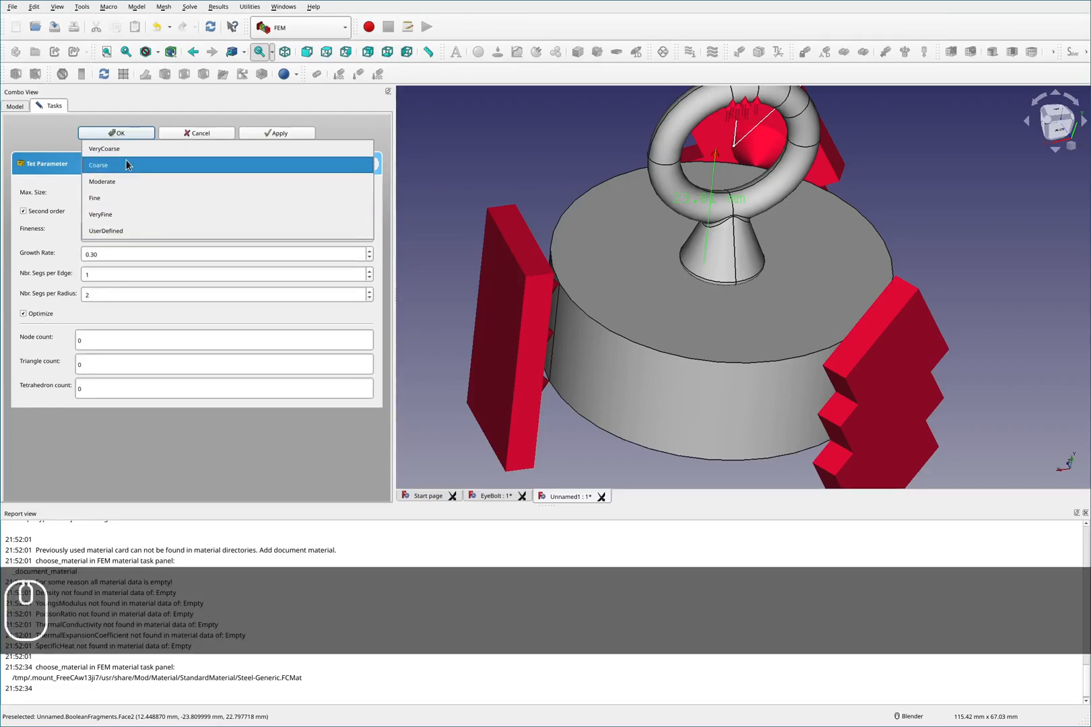
left_click(54, 191)
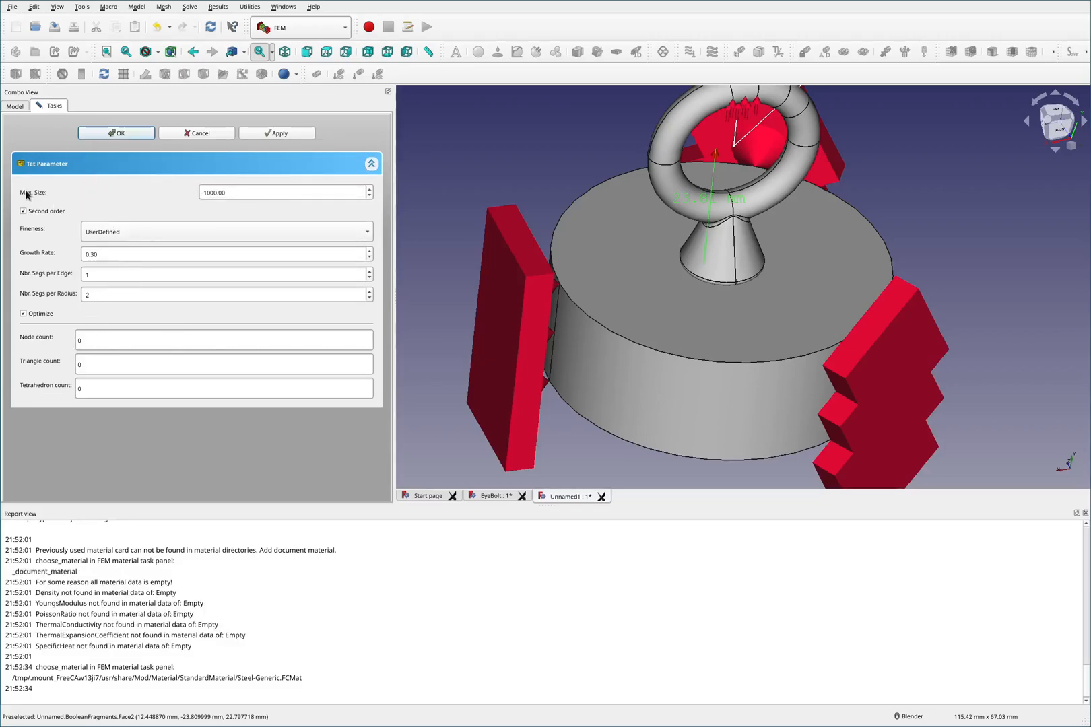
left_click(95, 237)
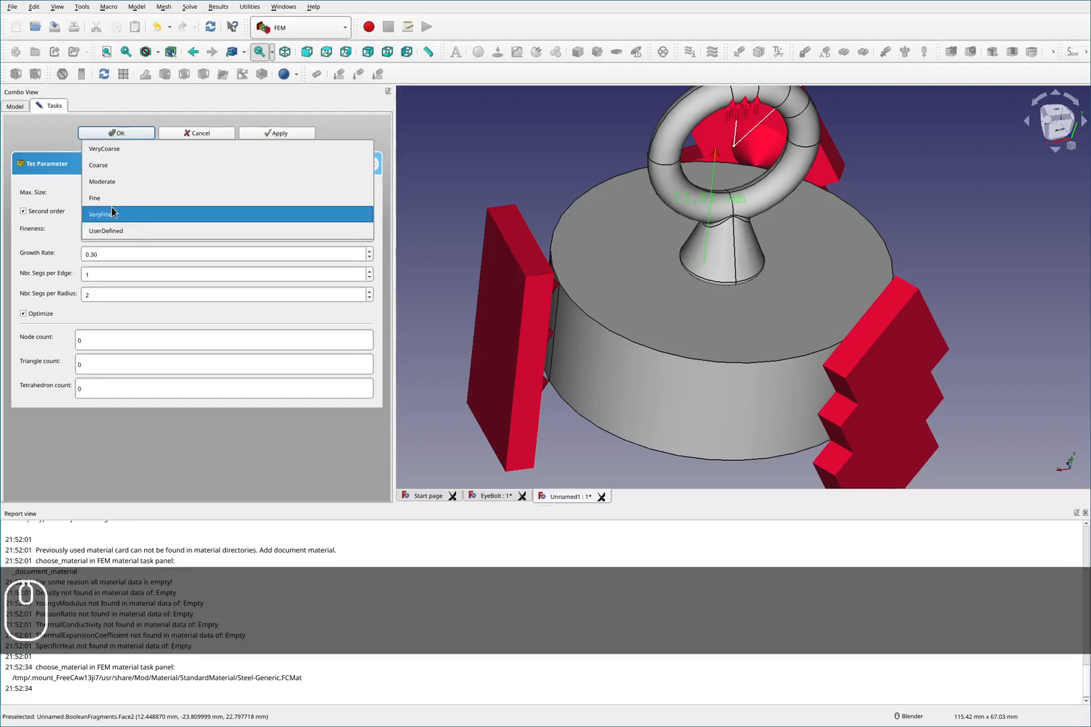
left_click(127, 148)
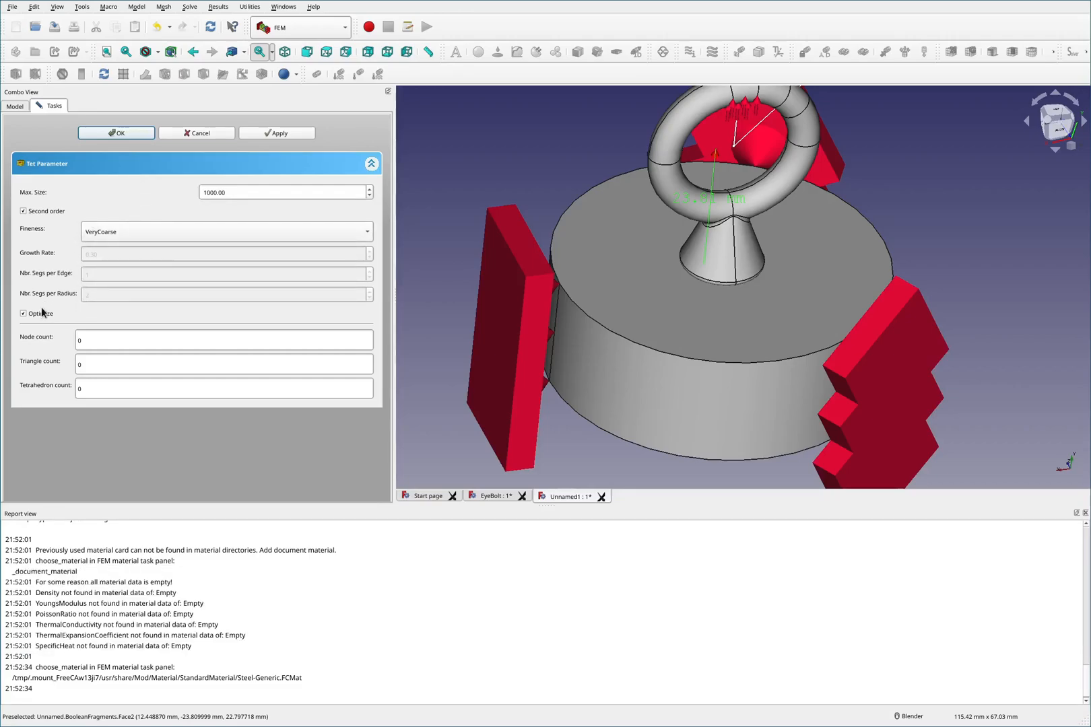
left_click(103, 234)
left_click(104, 314)
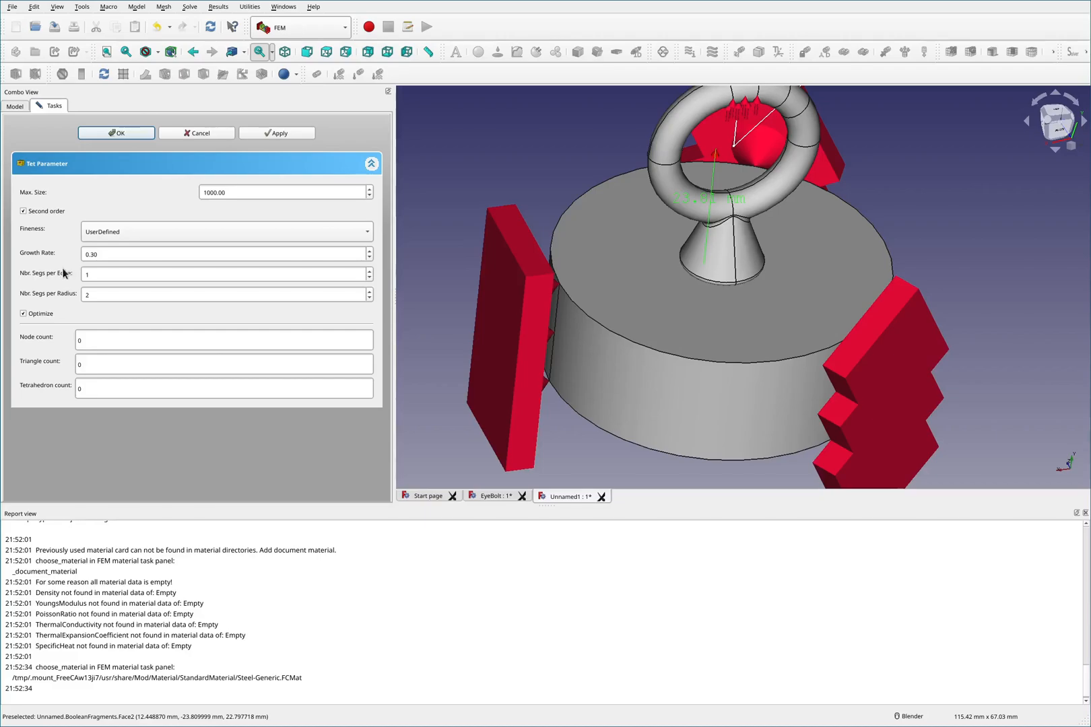
left_click(109, 233)
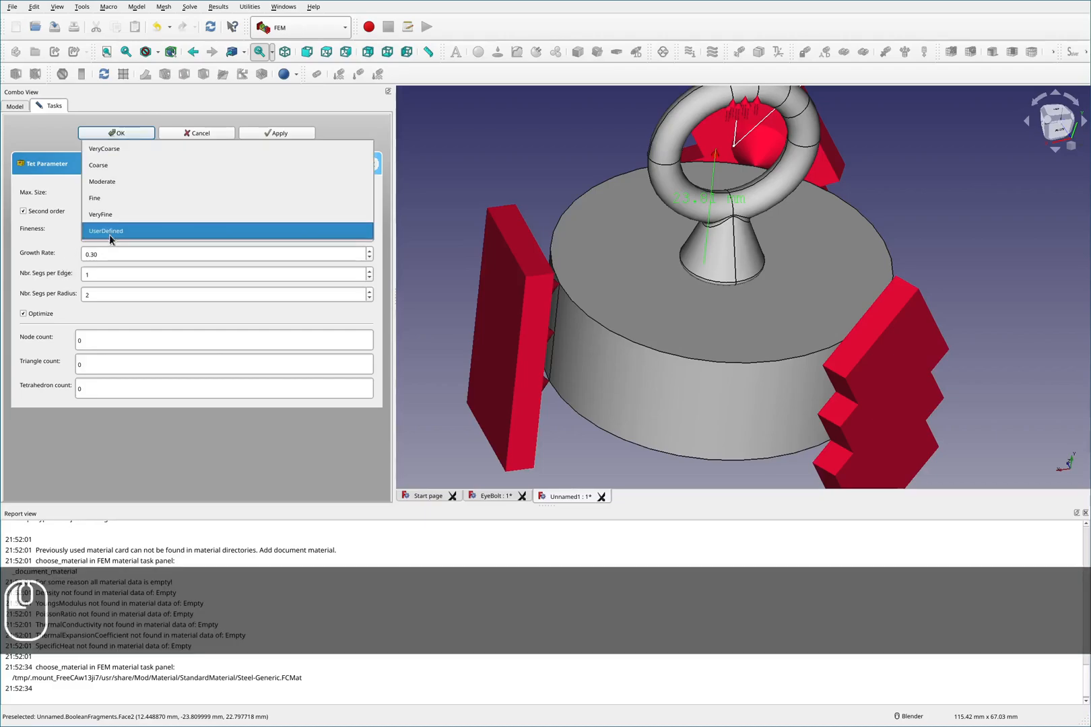
left_click(106, 149)
- Examine the shank's base and the cylinder's top face up close in the 3D view
scroll(735, 277, "up", 5)
middle_click_drag(738, 317, 748, 280)
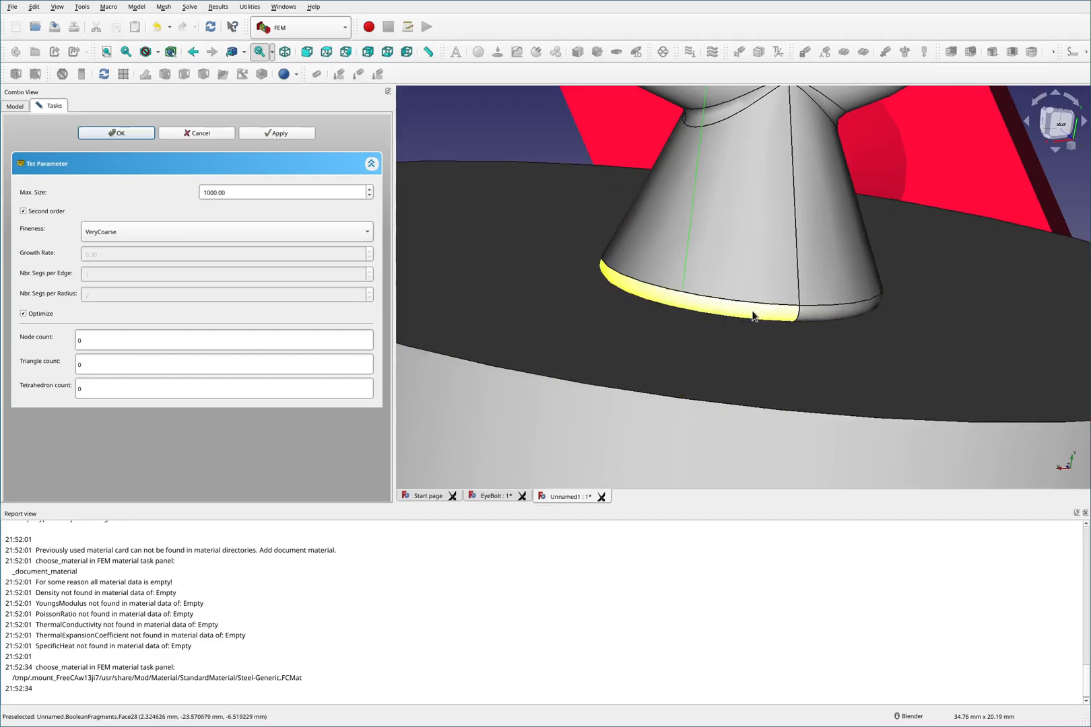
mouse_move(755, 304)
middle_mouse_down()
mouse_move(750, 337)
mouse_move(763, 288)
middle_mouse_up()
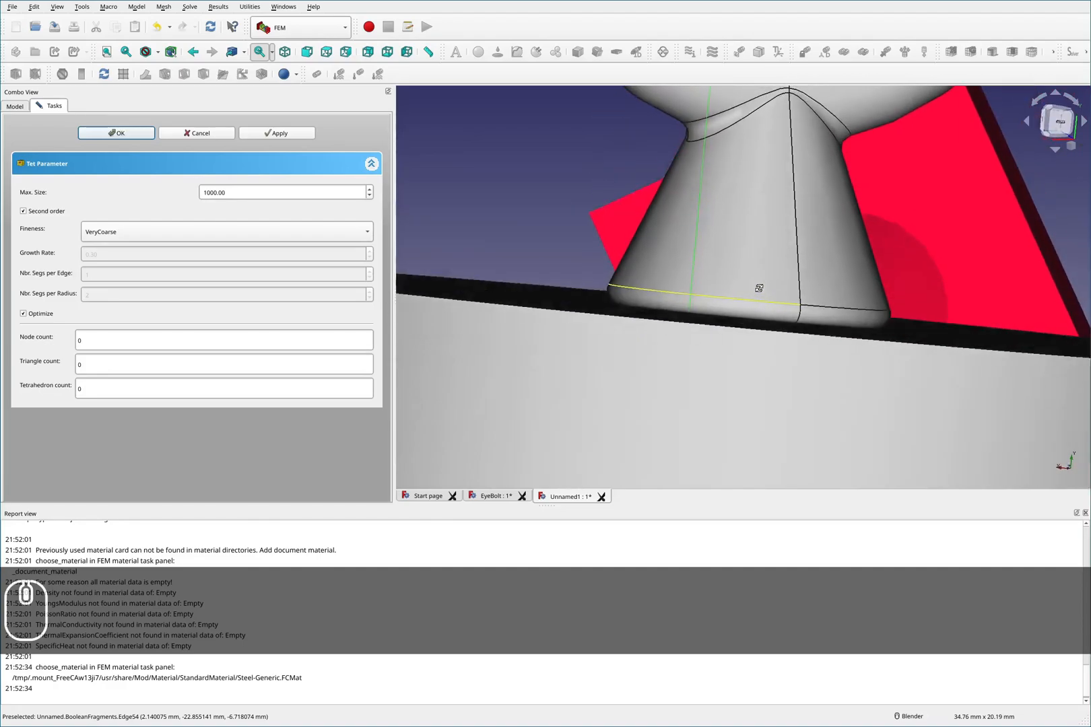
scroll(759, 287, "down", 6)
scroll(756, 415, "up", 10)
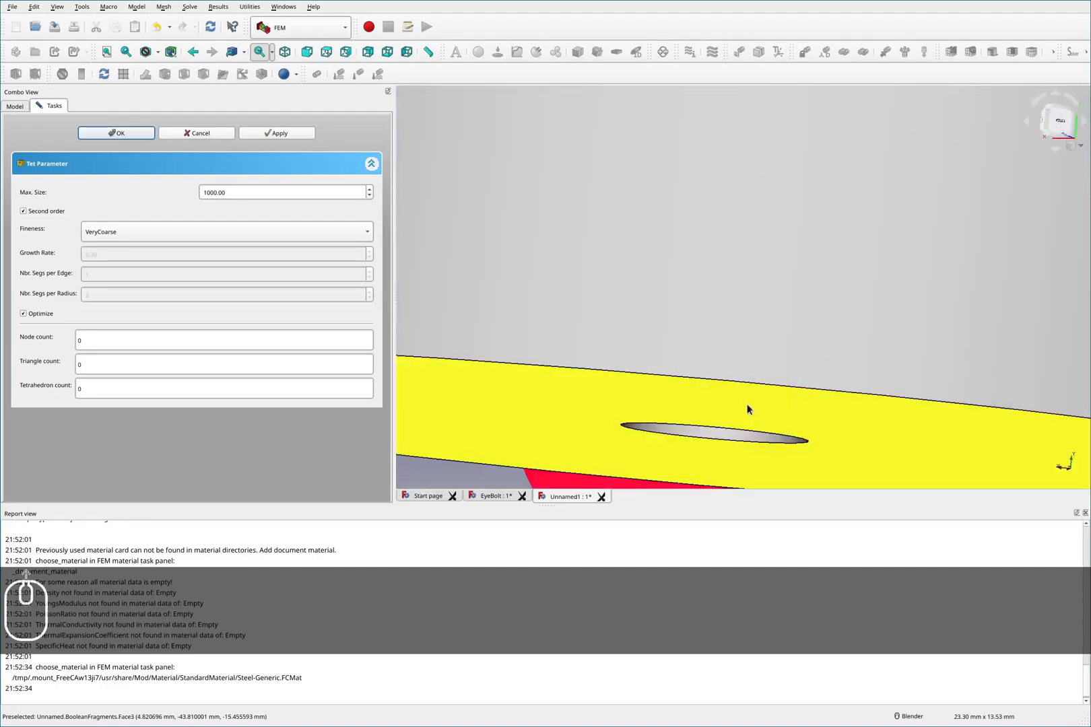
scroll(741, 289, "down", 8)
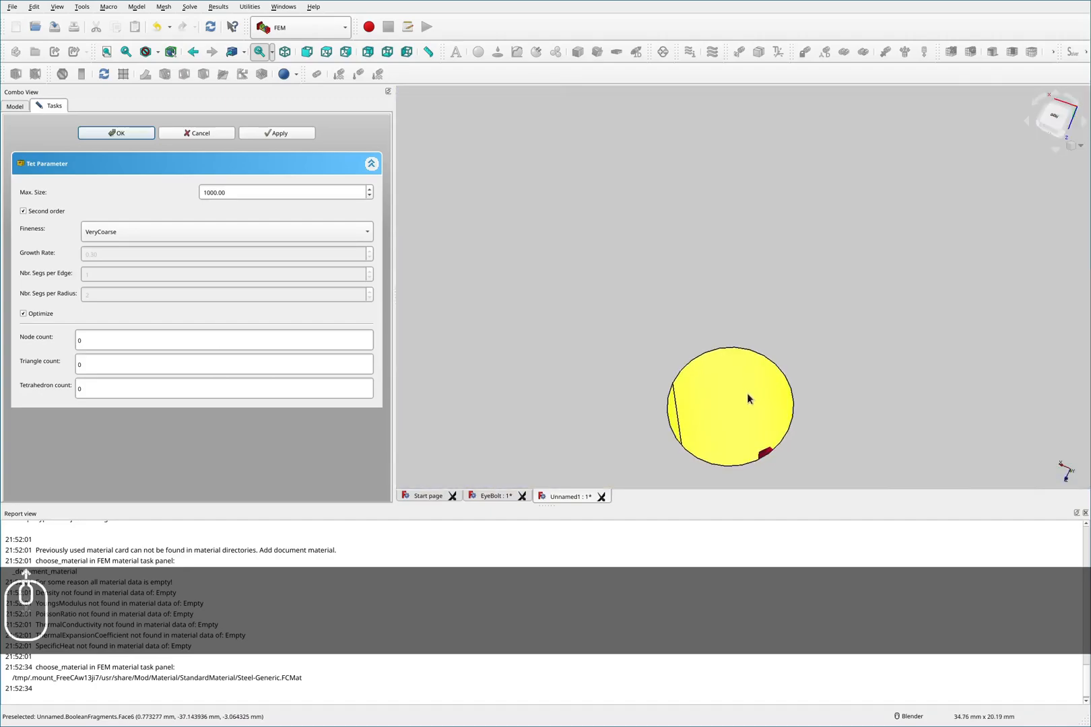
scroll(747, 384, "up", 5)
middle_click_drag(747, 369, 747, 378)
scroll(743, 382, "down", 2)
scroll(720, 385, "up", 4)
scroll(720, 389, "up", 8)
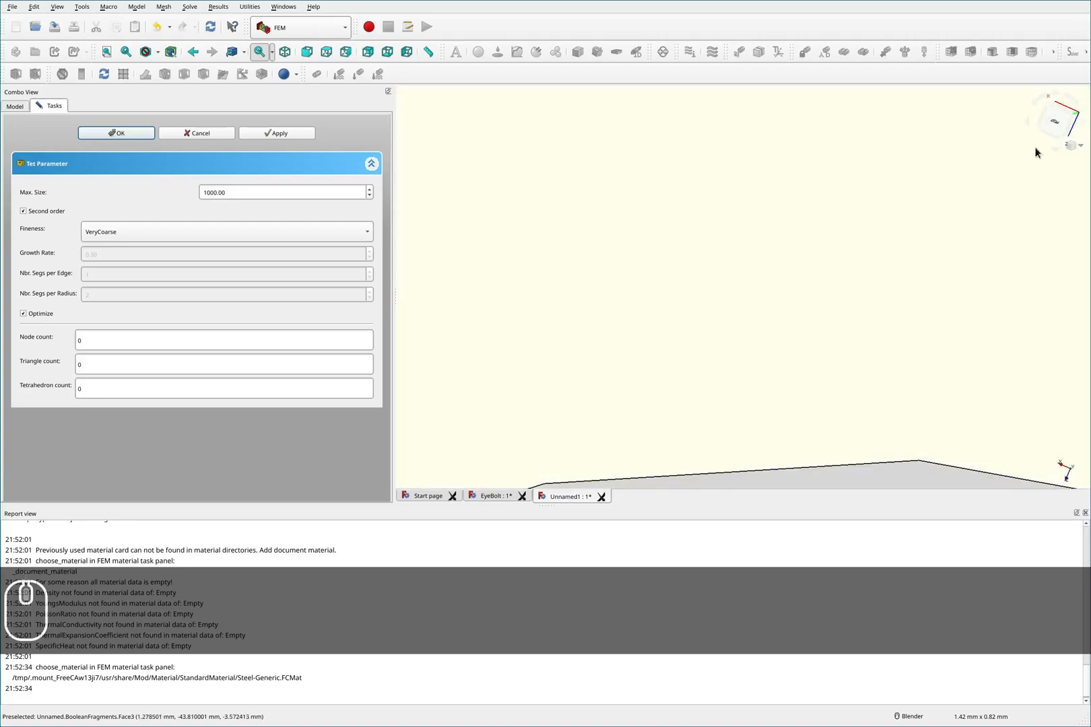
left_click(1054, 122)
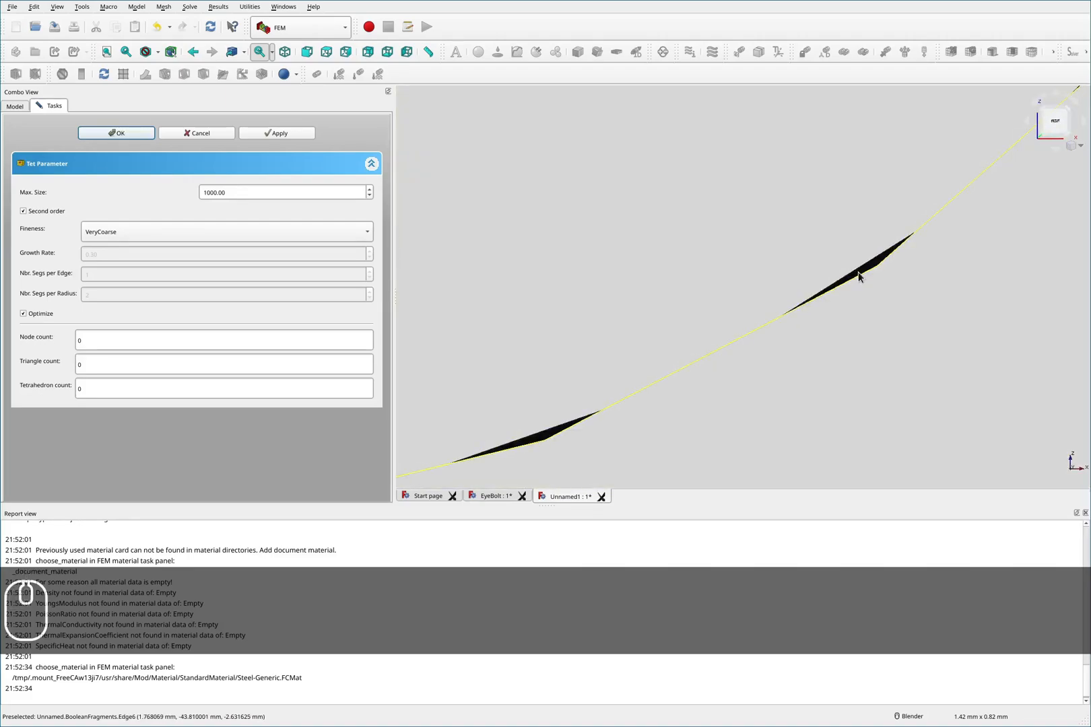
- Inspect the junction between the shank and the cylinder's top face from several angles and zoom levels
left_click(859, 271)
scroll(813, 344, "down", 13)
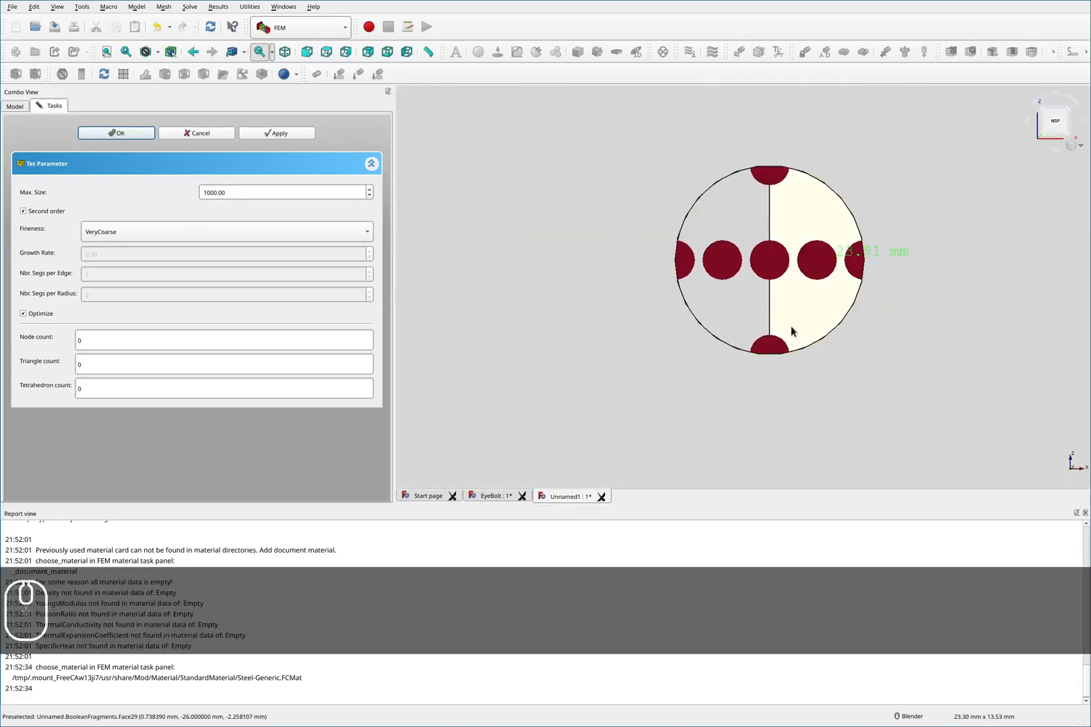
scroll(791, 325, "up", 10)
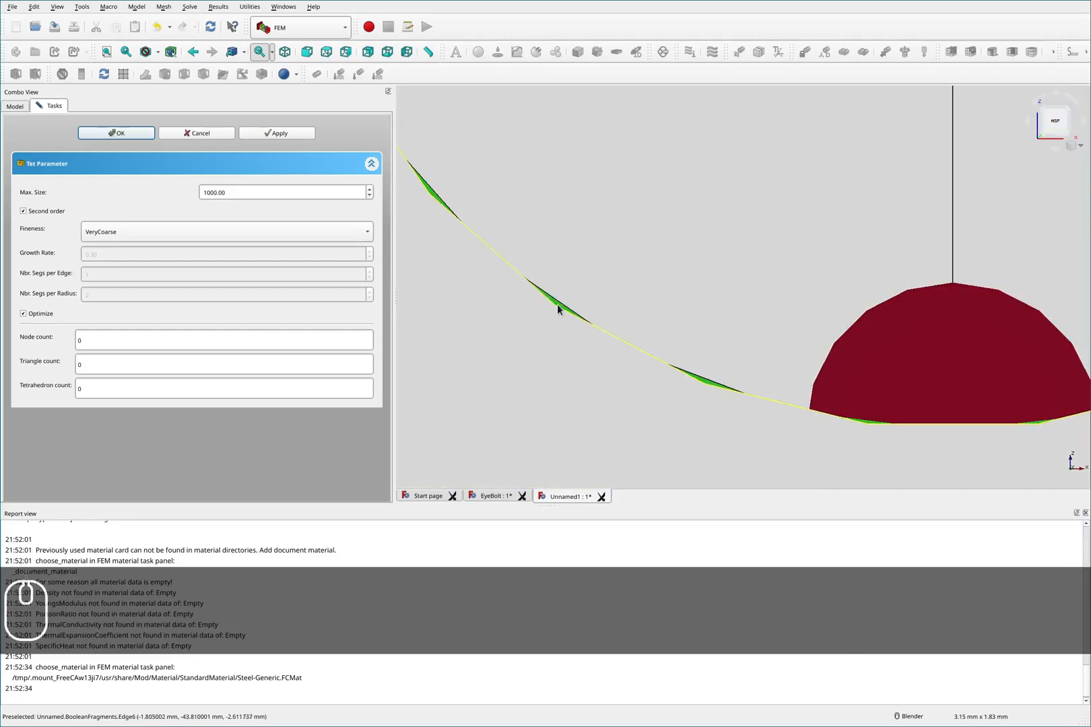
scroll(568, 378, "down", 12)
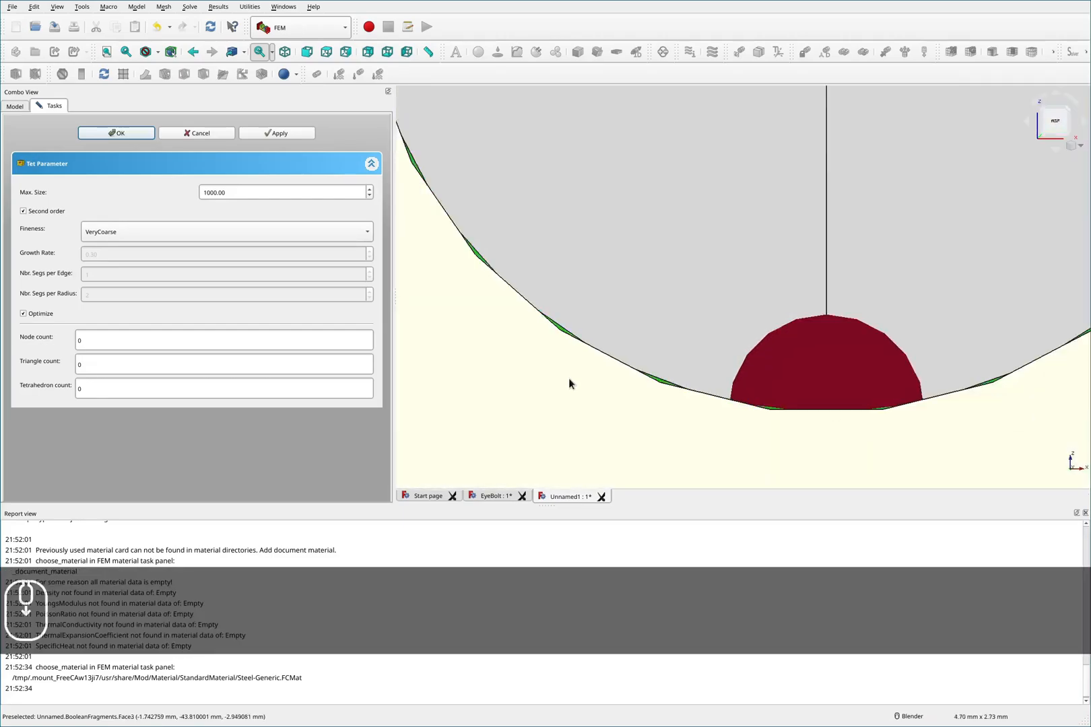
middle_click_drag(695, 256, 694, 367)
scroll(695, 344, "down", 4)
scroll(694, 276, "up", 8)
middle_click_drag(674, 268, 806, 288)
middle_click_drag(752, 267, 827, 285)
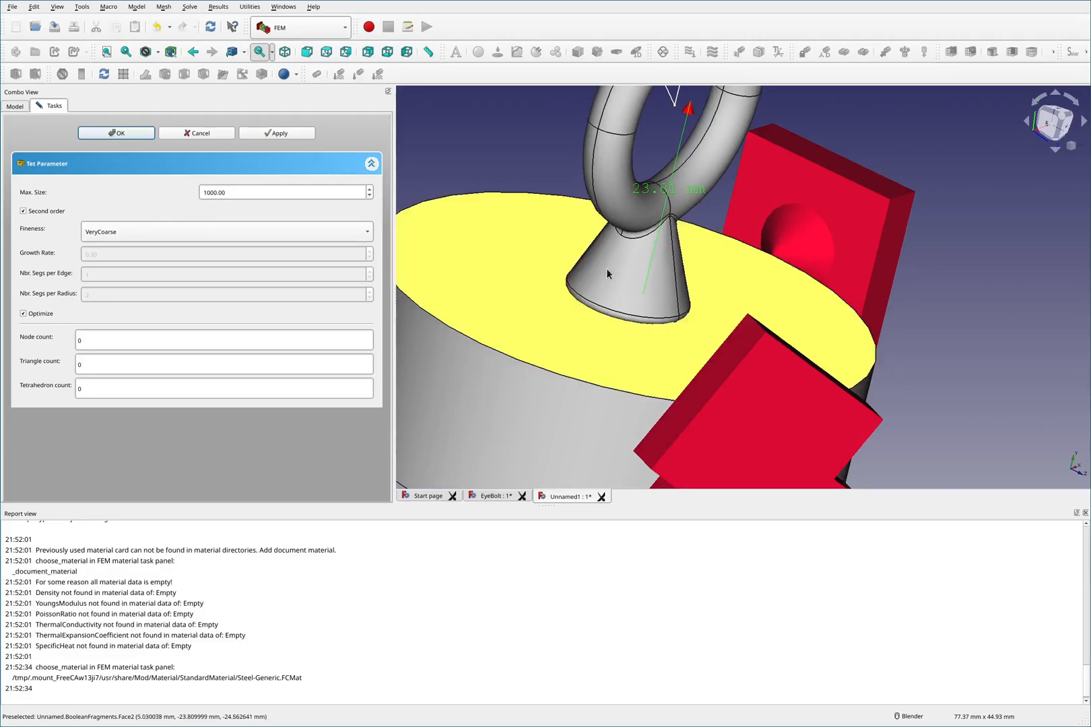
mouse_move(674, 291)
middle_mouse_down()
mouse_move(684, 288)
mouse_move(684, 299)
middle_mouse_up()
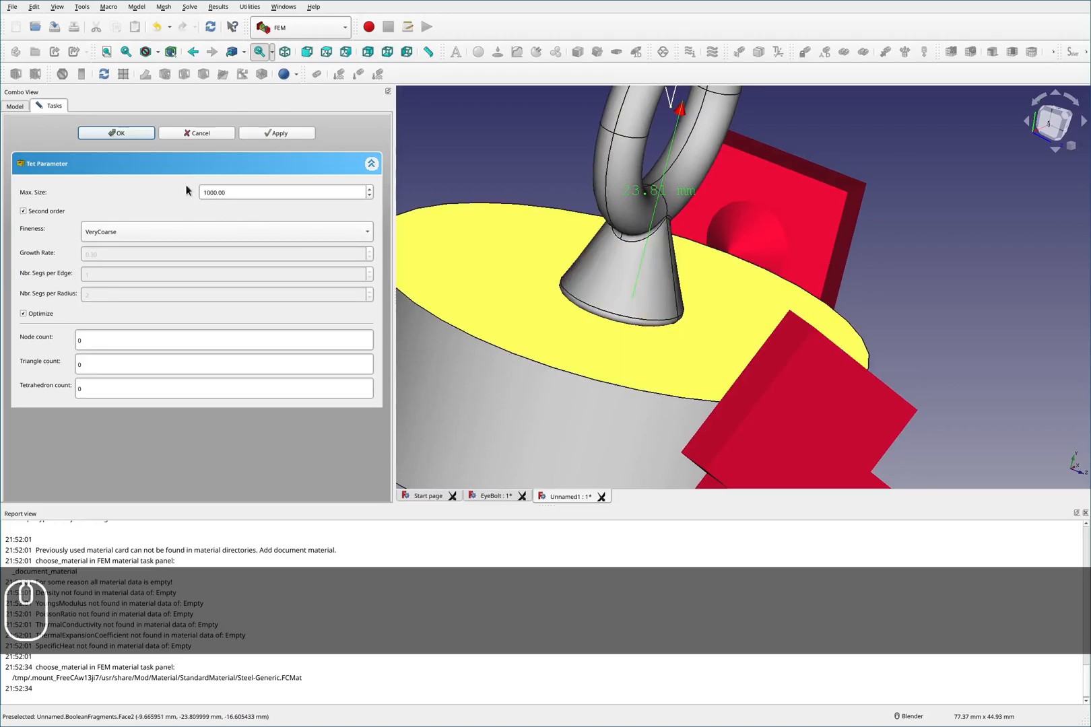
- Cancel the Netgen mesh dialog and switch to the Part workbench
left_click(190, 133)
scroll(636, 320, "up", 5)
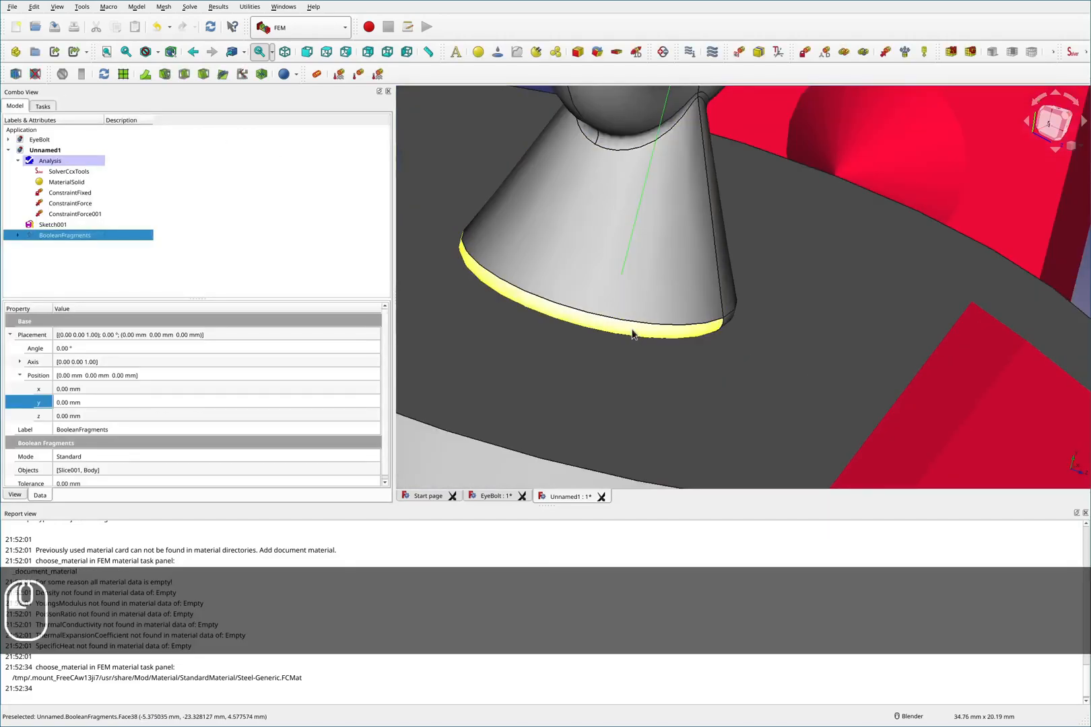
middle_click_drag(700, 337, 819, 342)
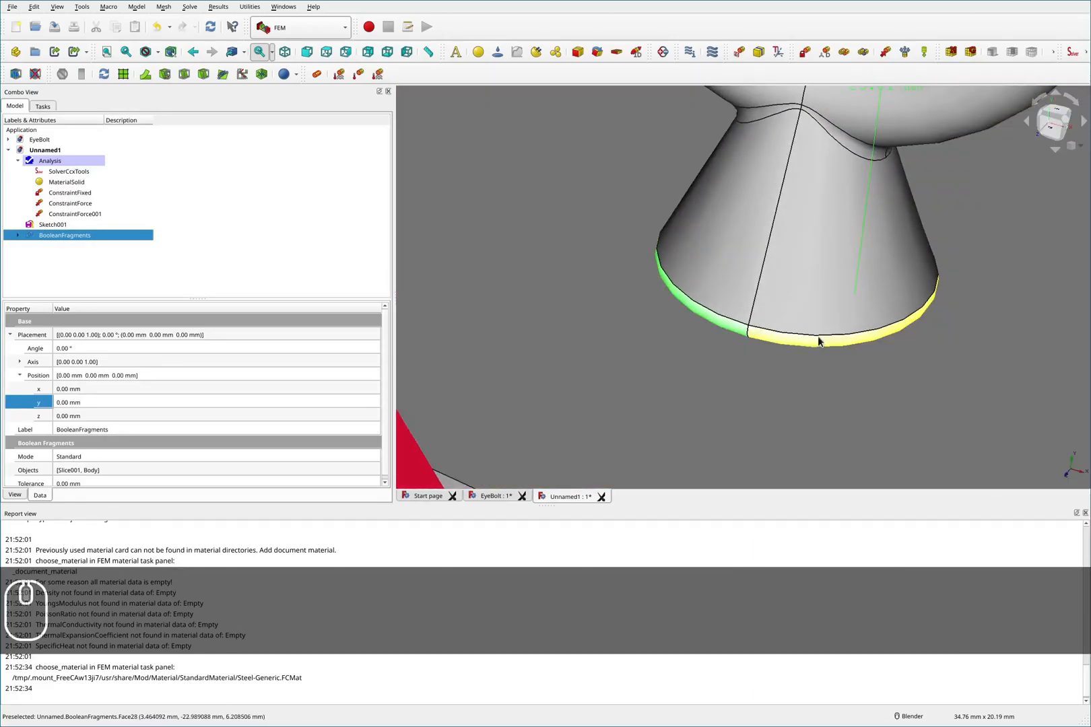
left_click(818, 338, "ctrl")
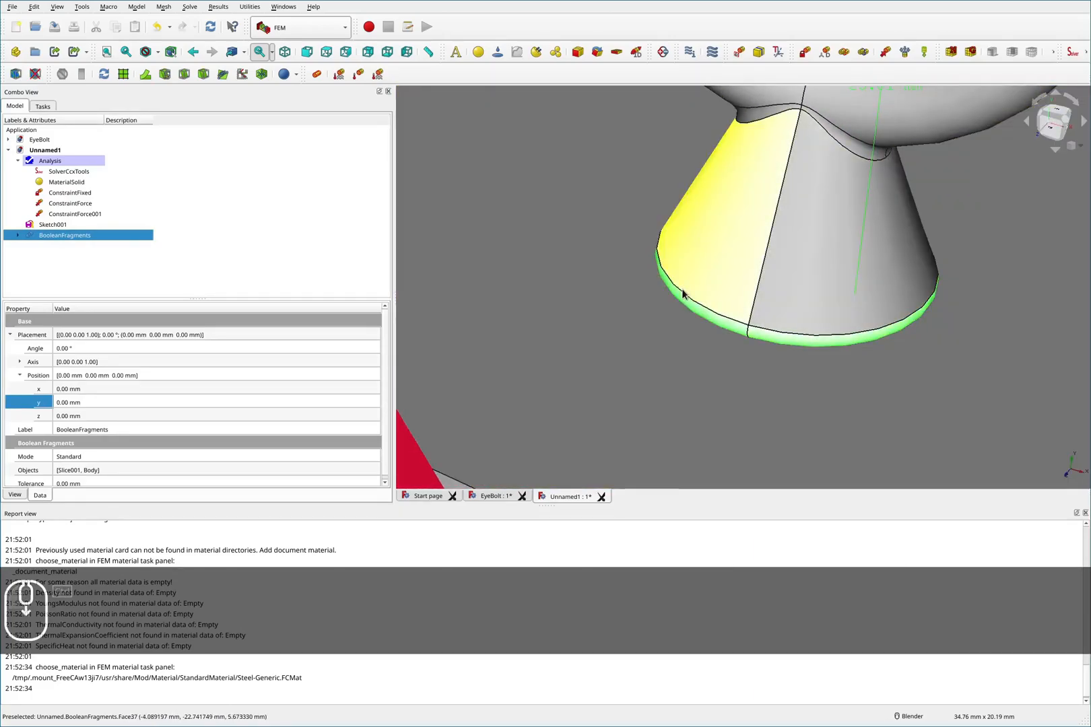
scroll(683, 291, "down", 6)
left_click(465, 218)
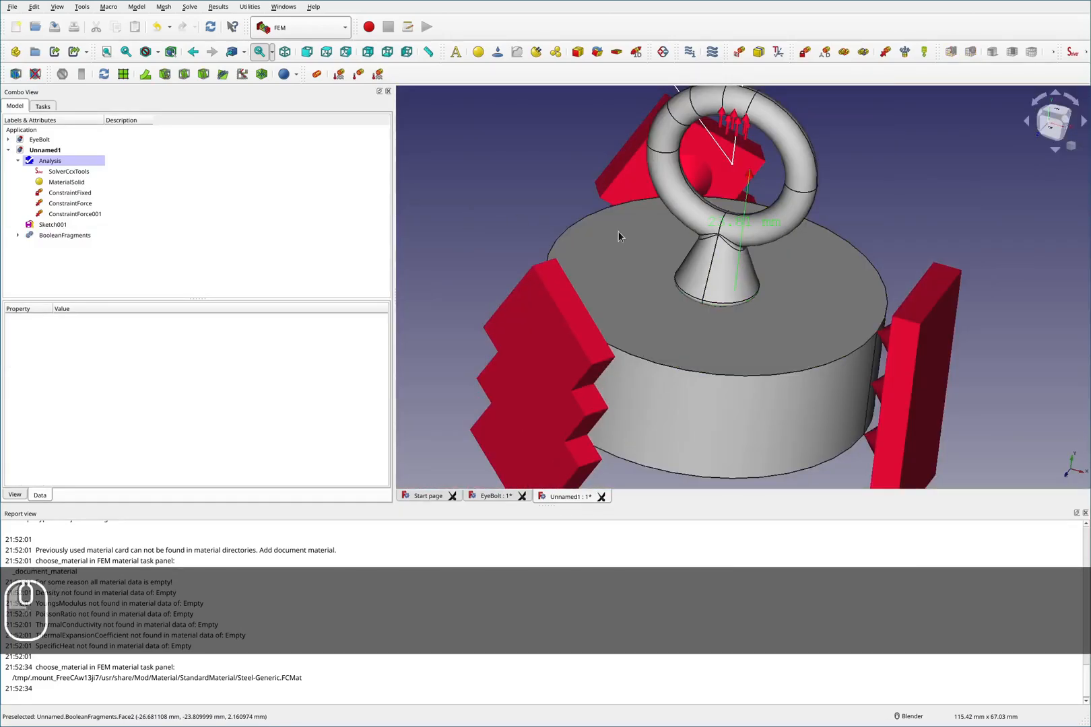
left_click(292, 29)
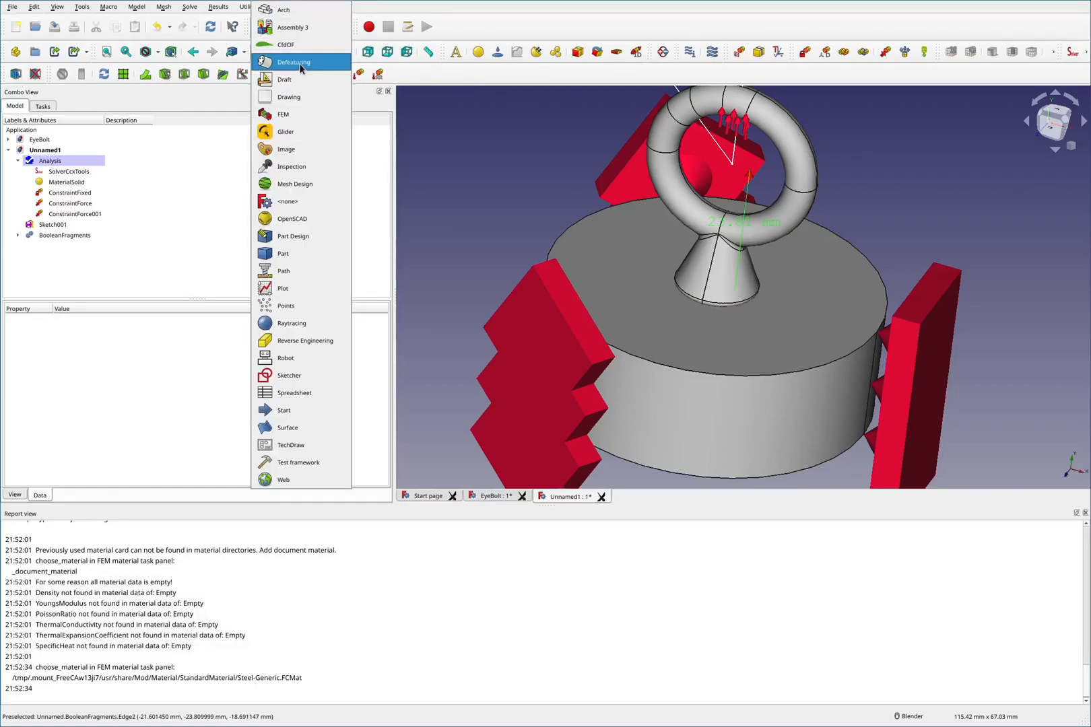
left_click(302, 253)
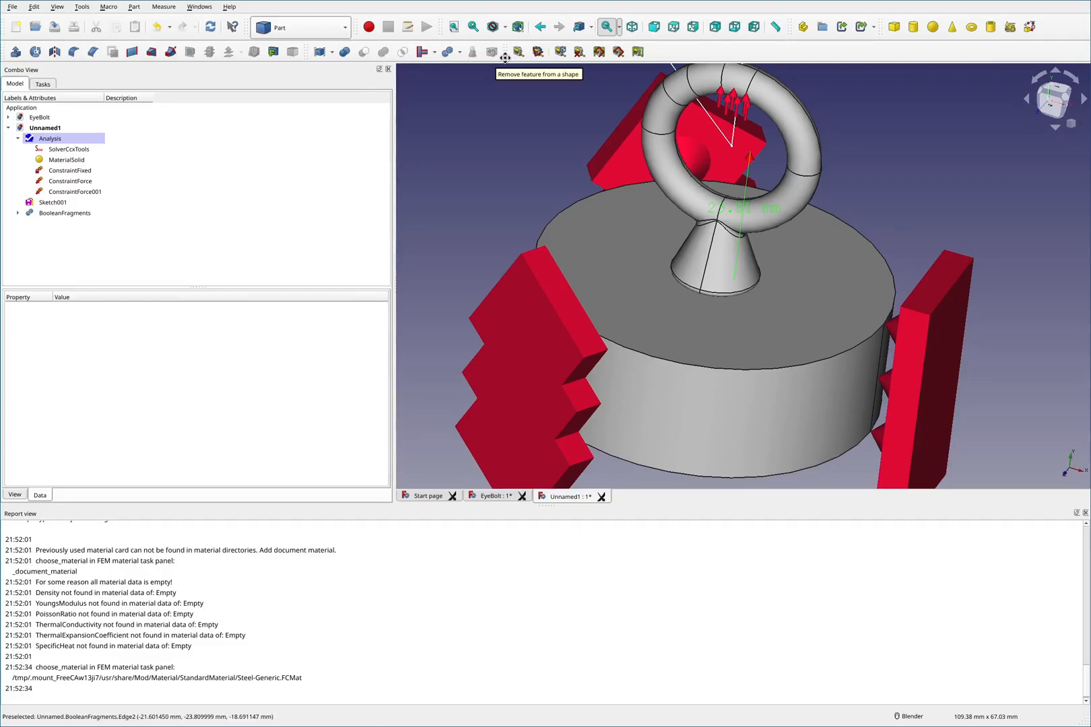
- Try to remove the fillet face at the shank's base with the Part Defeaturing command
scroll(782, 311, "up", 6)
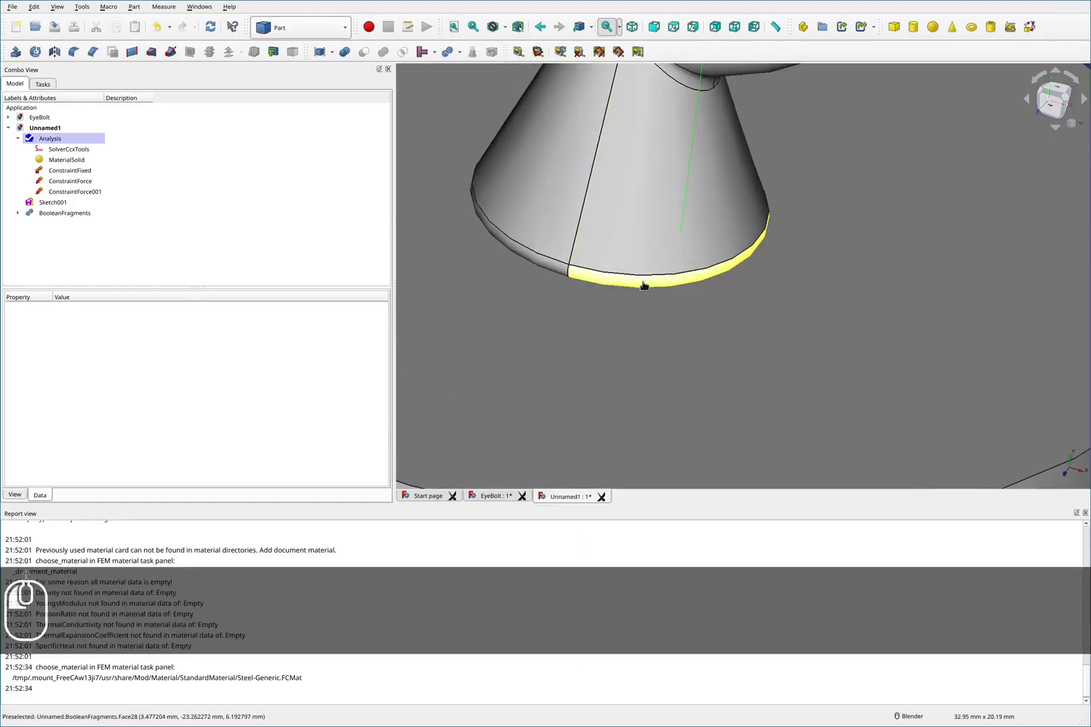
left_click(643, 286)
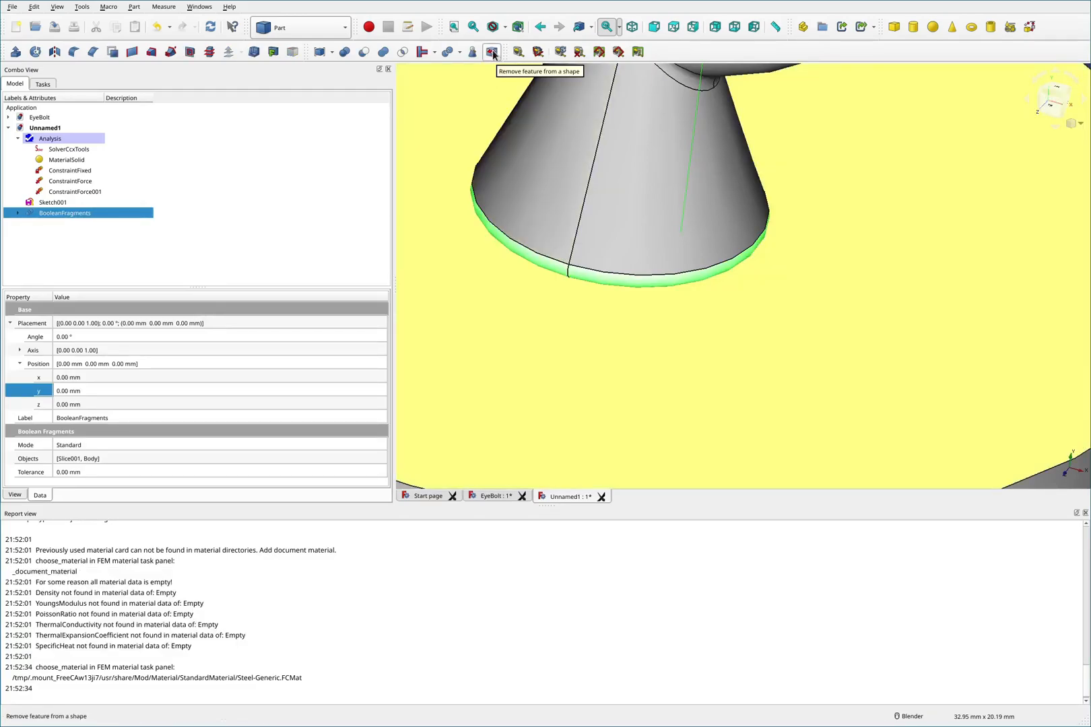
left_click(492, 52)
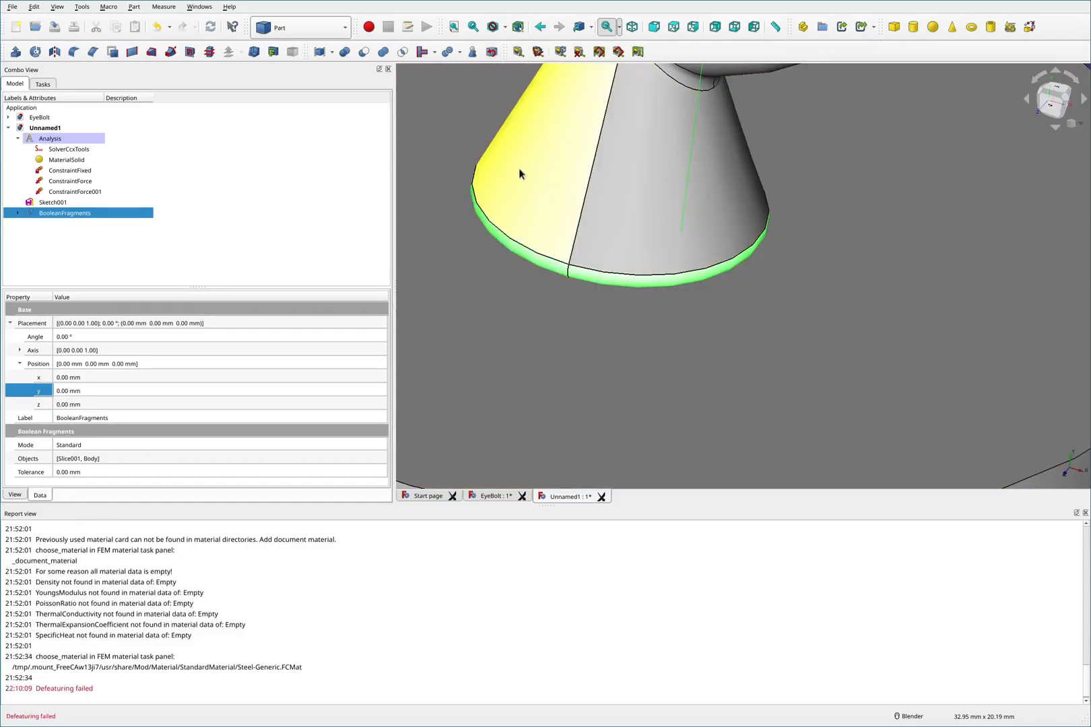
scroll(426, 210, "down", 5)
left_click(855, 173)
mouse_move(652, 259)
middle_mouse_down()
mouse_move(668, 221)
mouse_move(661, 250)
middle_mouse_up()
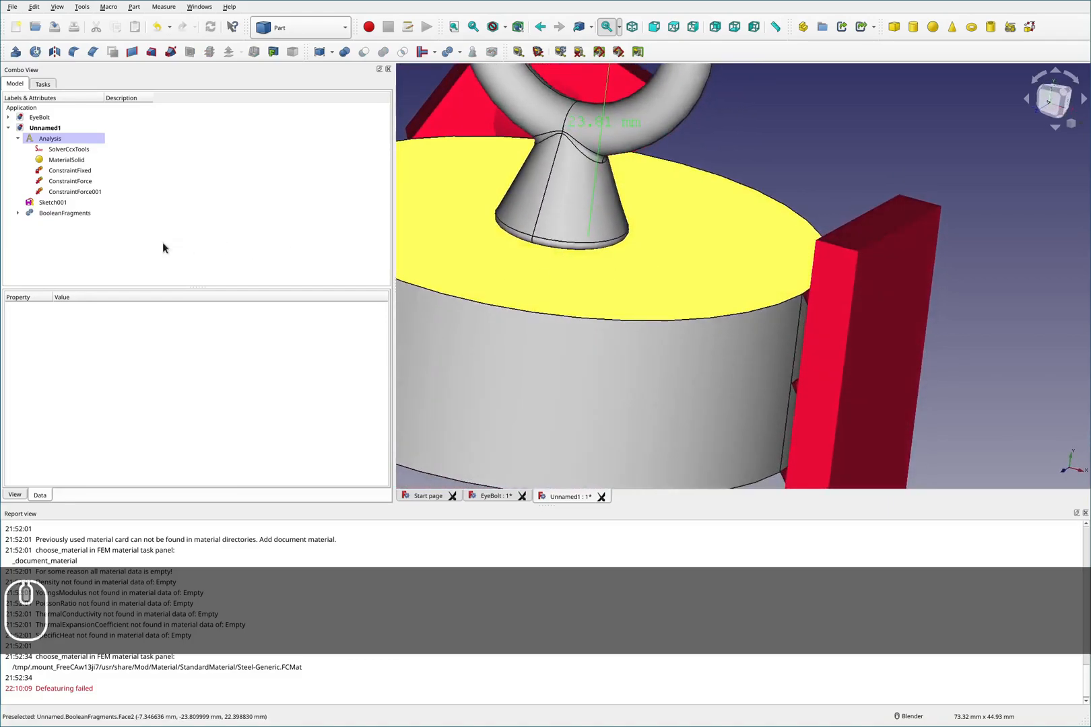
scroll(594, 244, "up", 2)
left_click(577, 252, "ctrl")
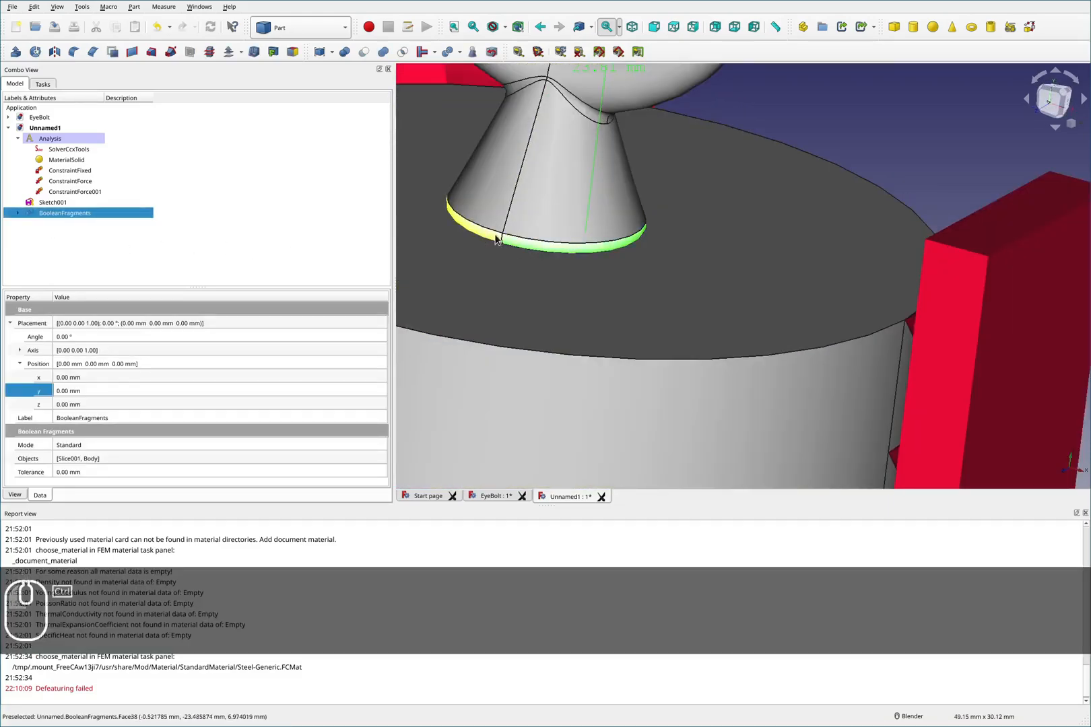
left_click(495, 236, "ctrl")
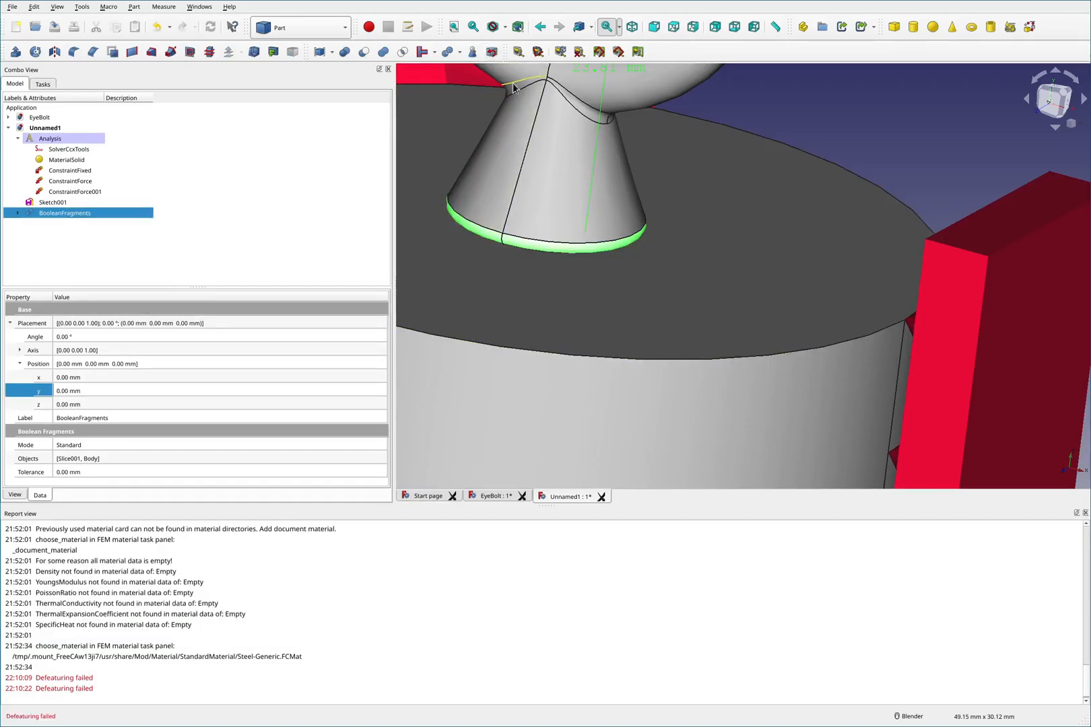
left_click(785, 127)
- Switch to the Defeaturing workbench and open the Defeaturing Tools panel
left_click(301, 28)
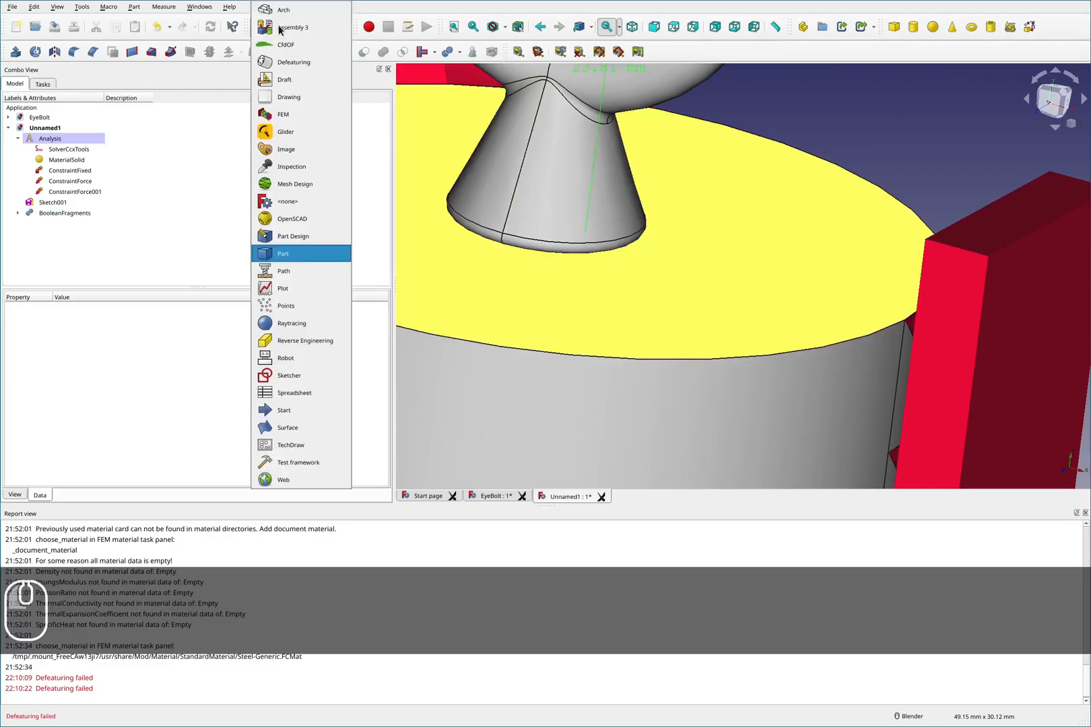
left_click(297, 65)
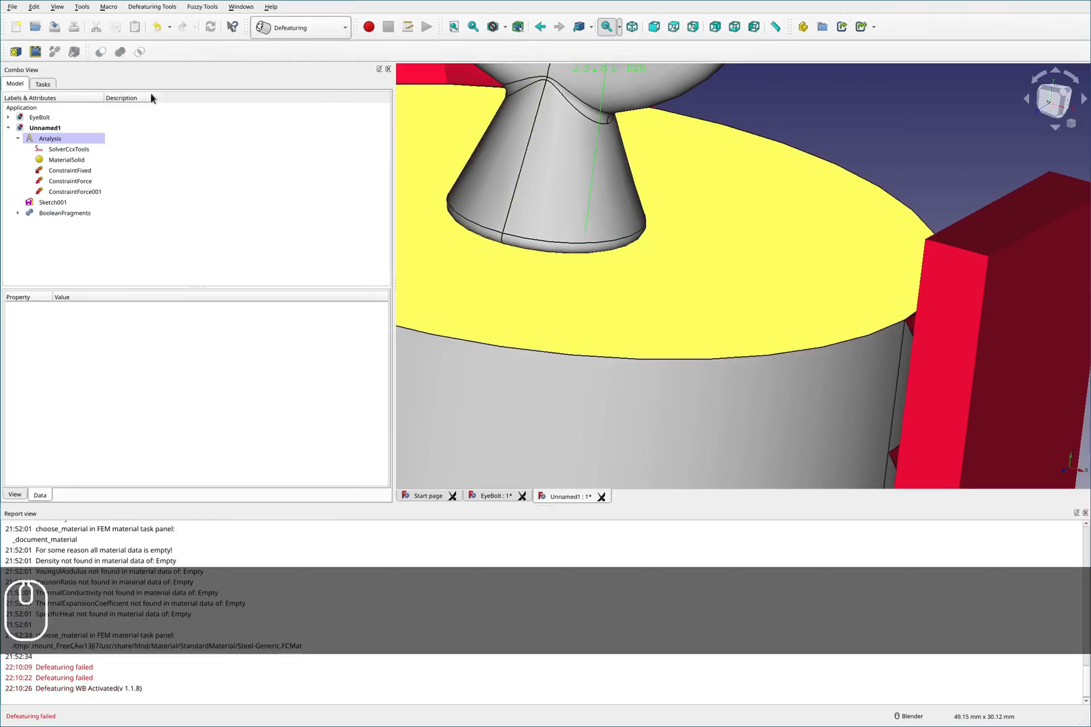
left_click(14, 54)
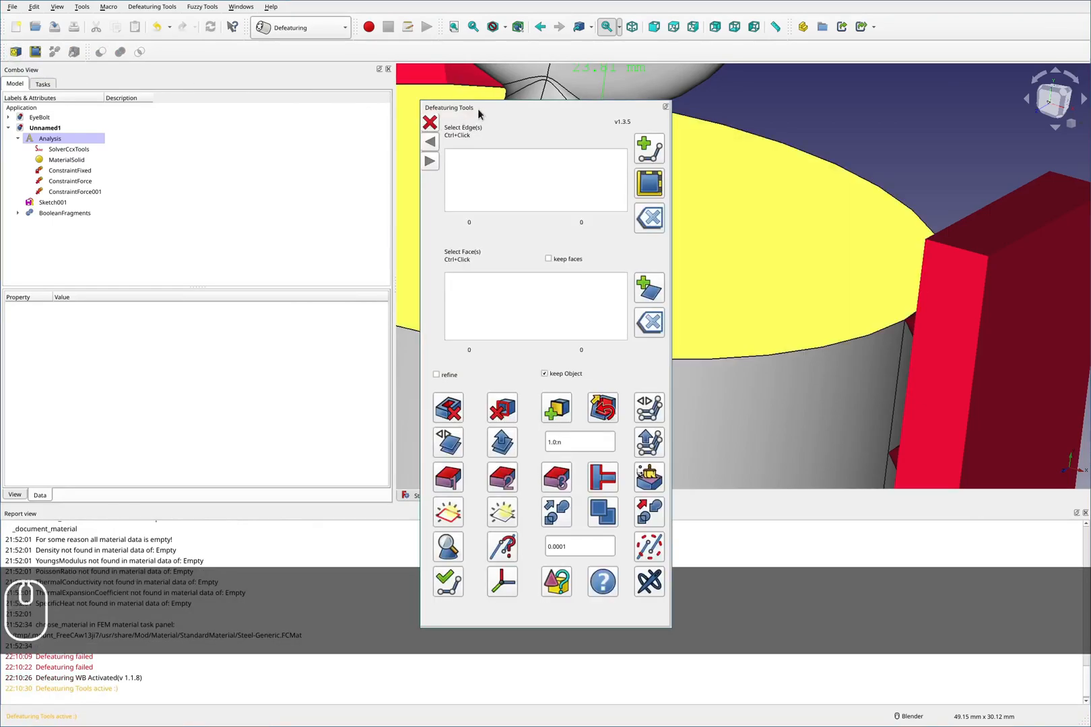
left_click_drag(492, 107, 853, 144)
left_click(569, 248)
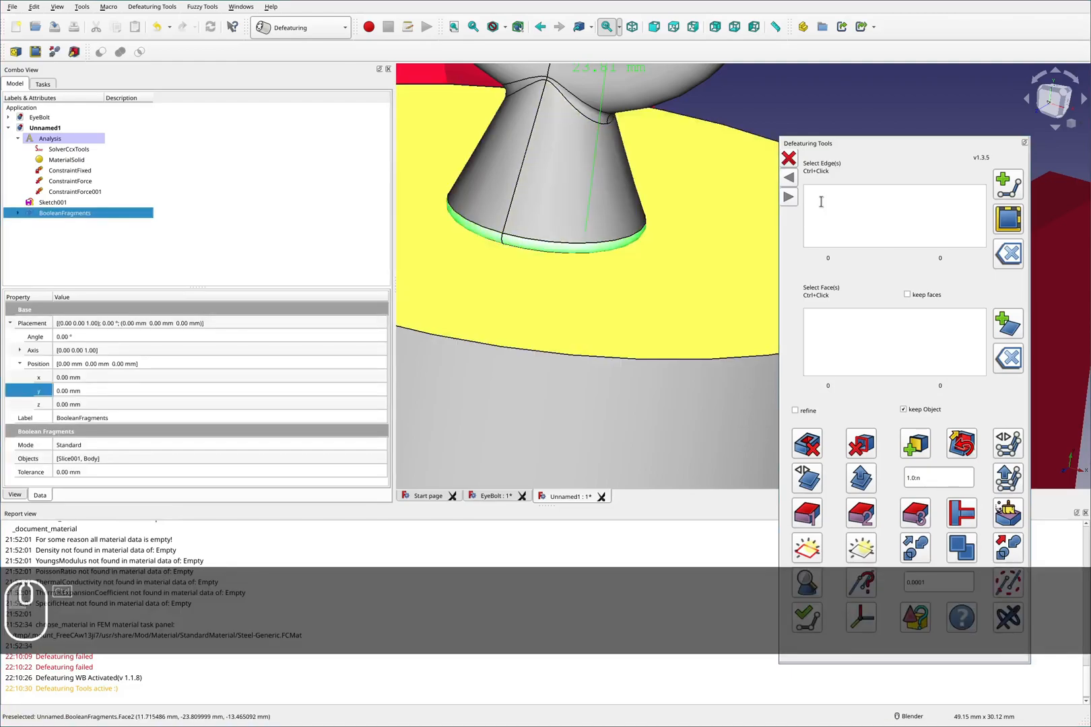
left_click(789, 201)
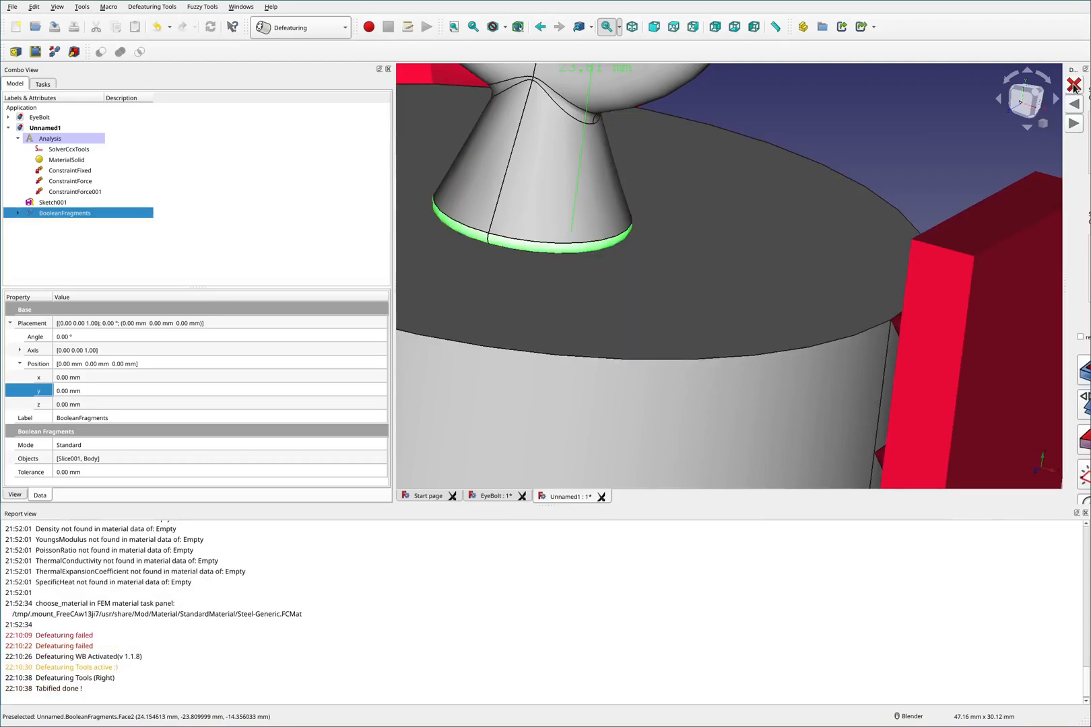
left_click(1075, 124)
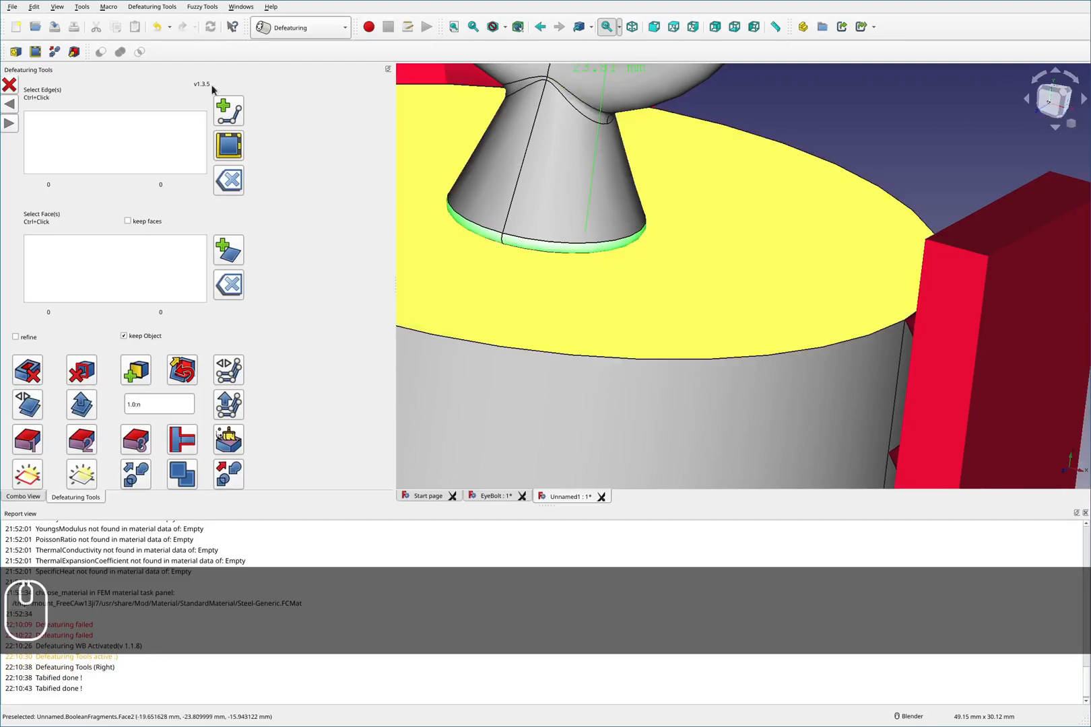
left_click_drag(165, 66, 446, 129)
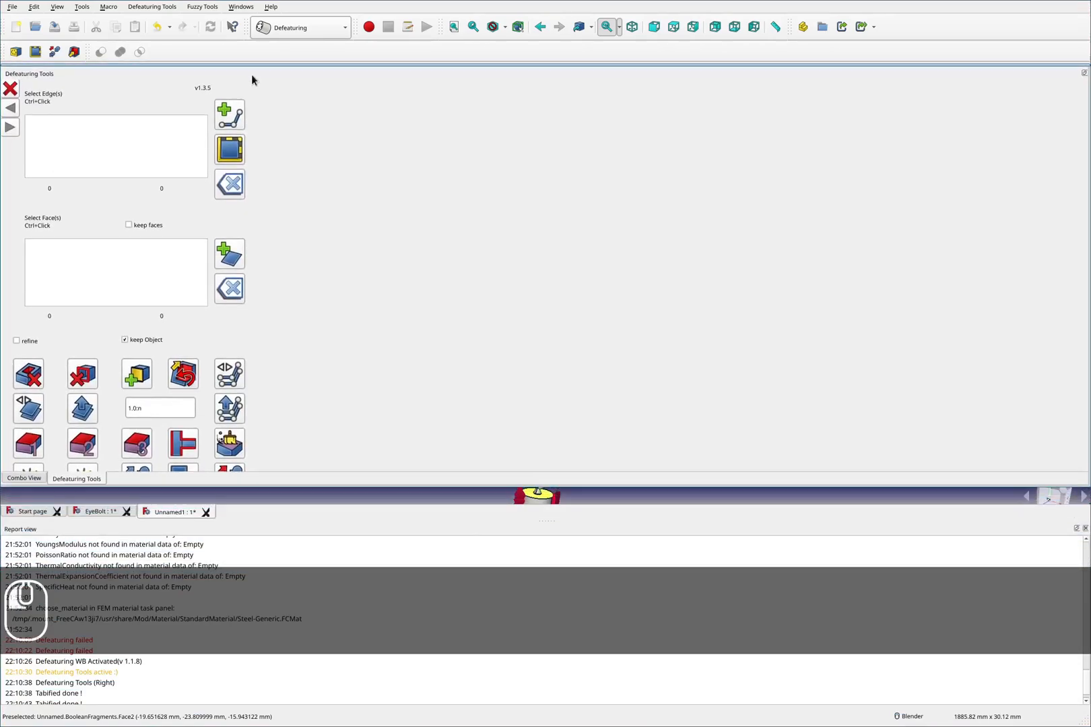
left_click(10, 124)
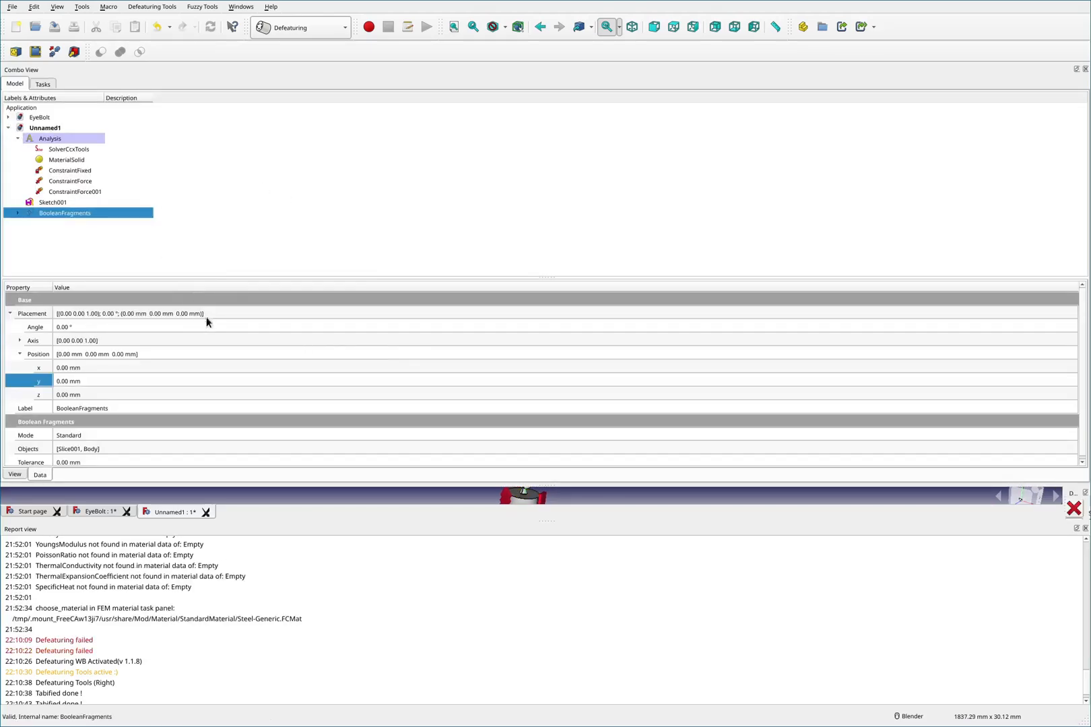
left_click(1075, 508)
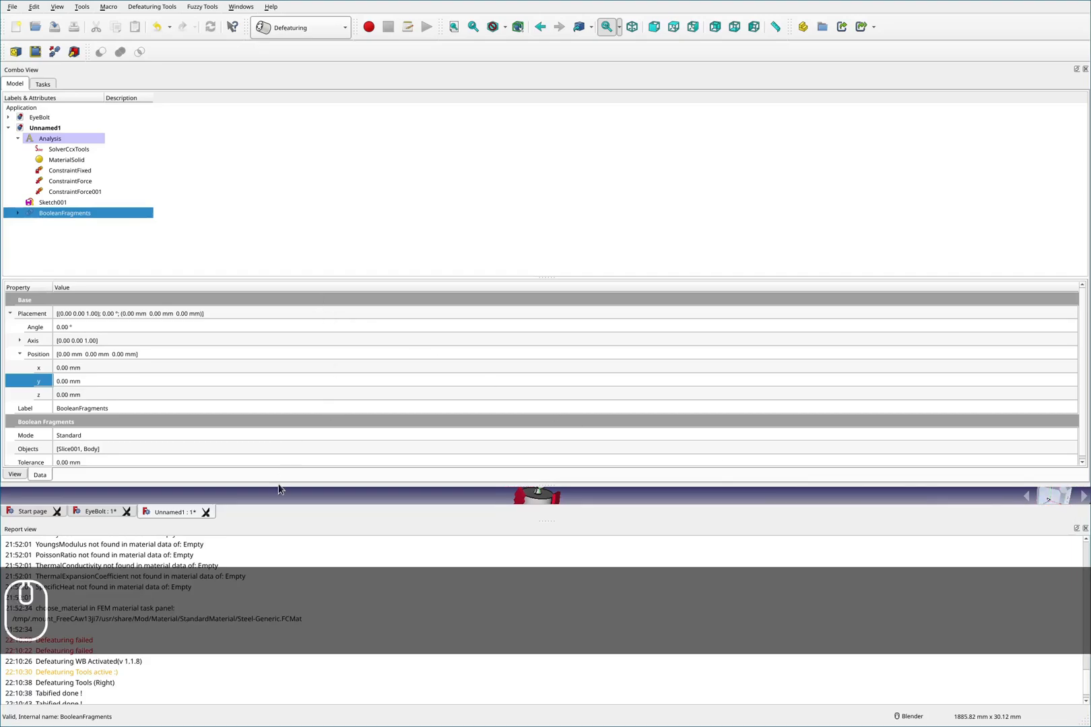
left_click(276, 497)
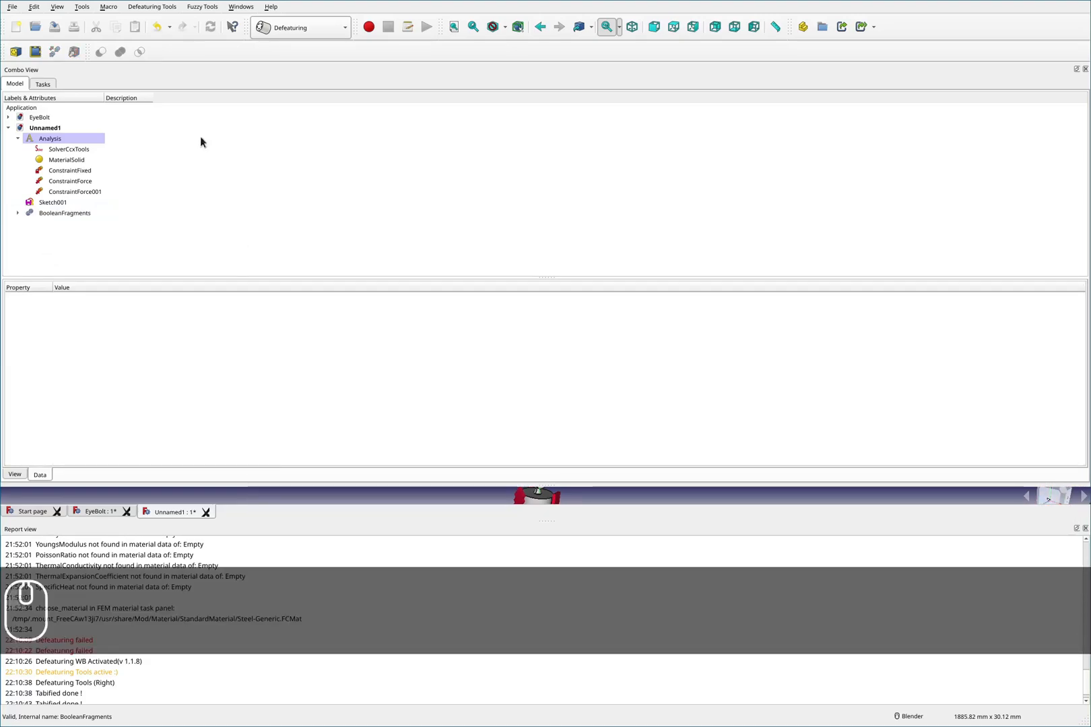
left_click_drag(491, 71, 3, 134)
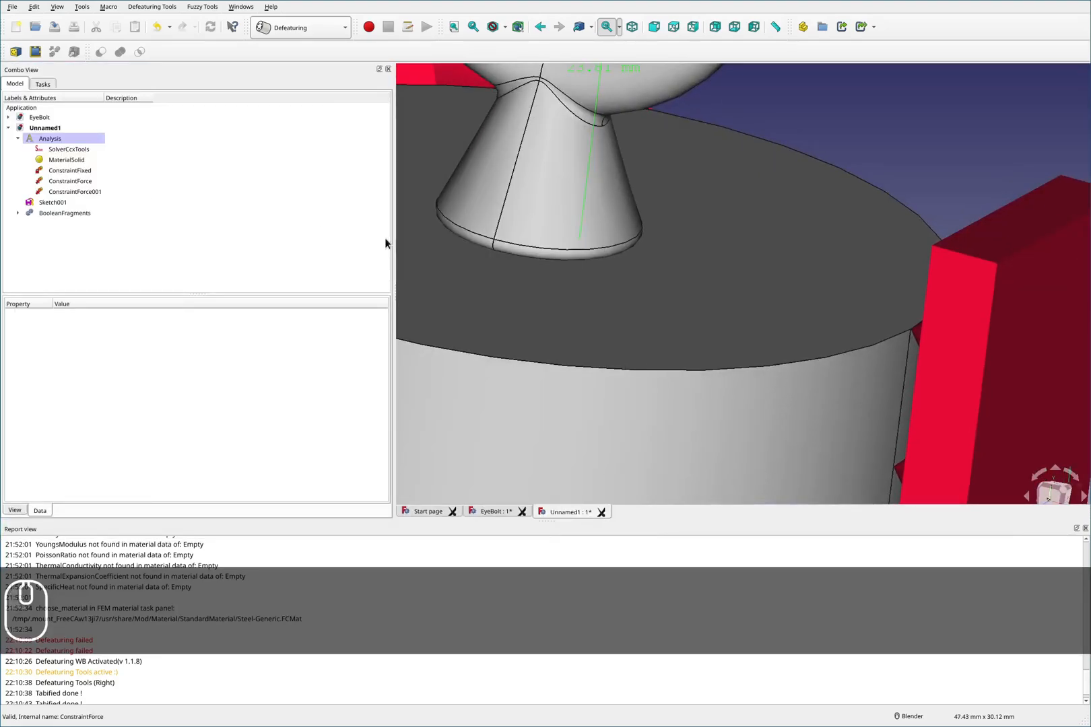
- Reopen Defeaturing Tools, select the fillet face at the shank's base and remove it as an in-list face
scroll(649, 270, "down", 6)
scroll(640, 215, "up", 2)
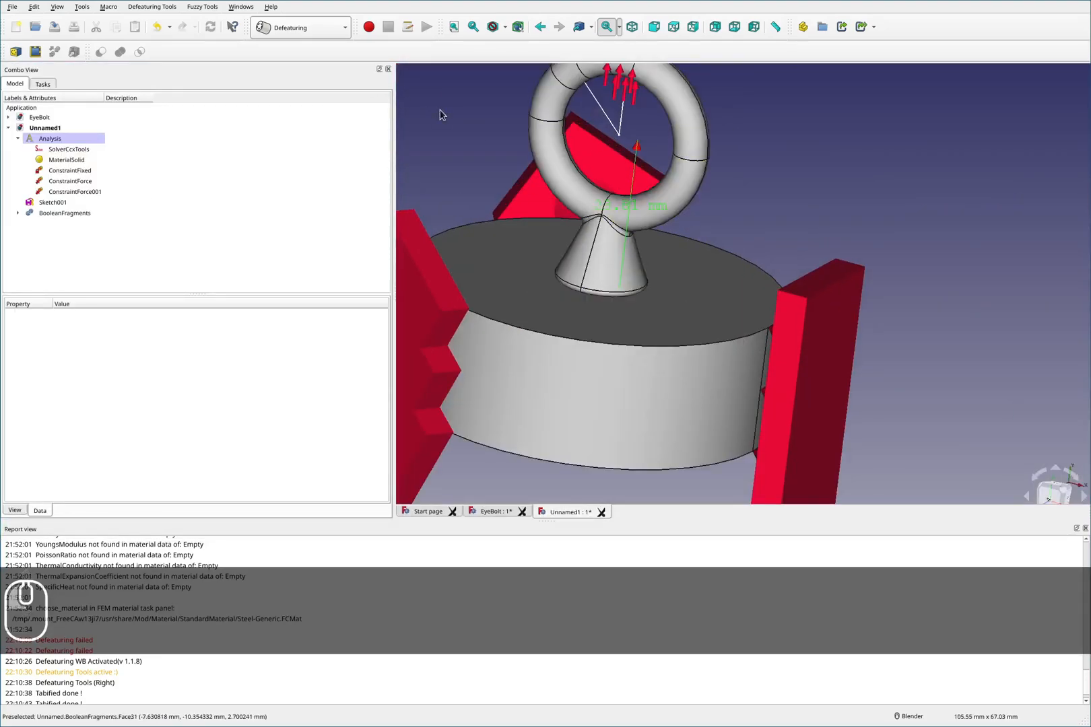
left_click(15, 51)
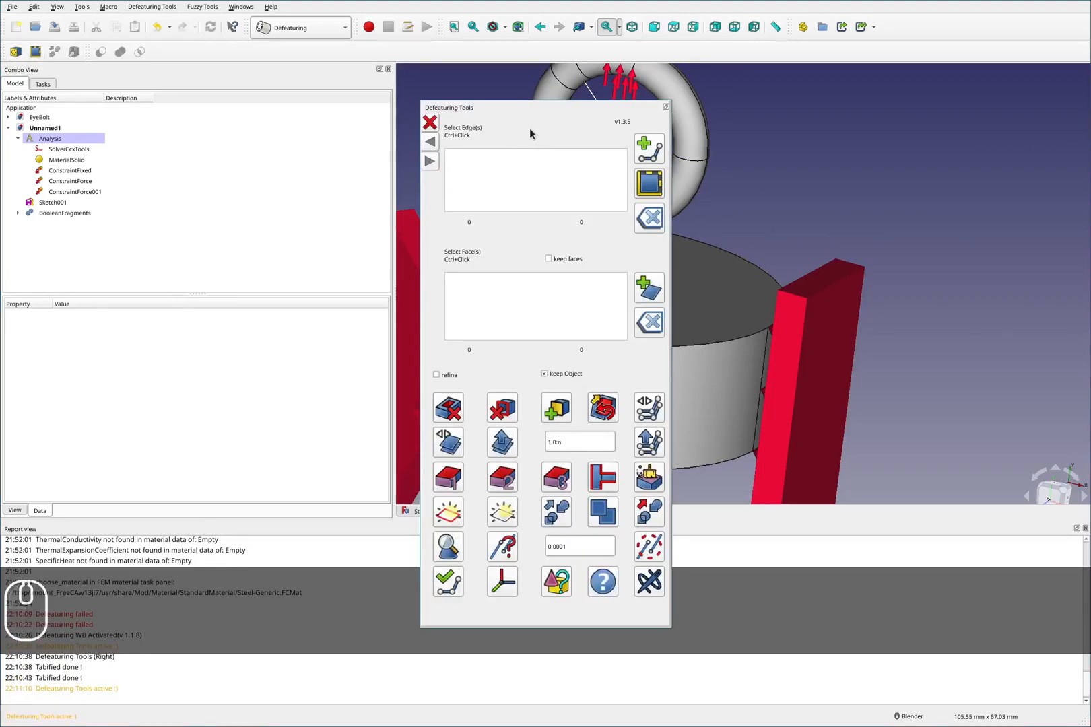
left_click_drag(555, 127, 893, 142)
scroll(558, 311, "up", 5)
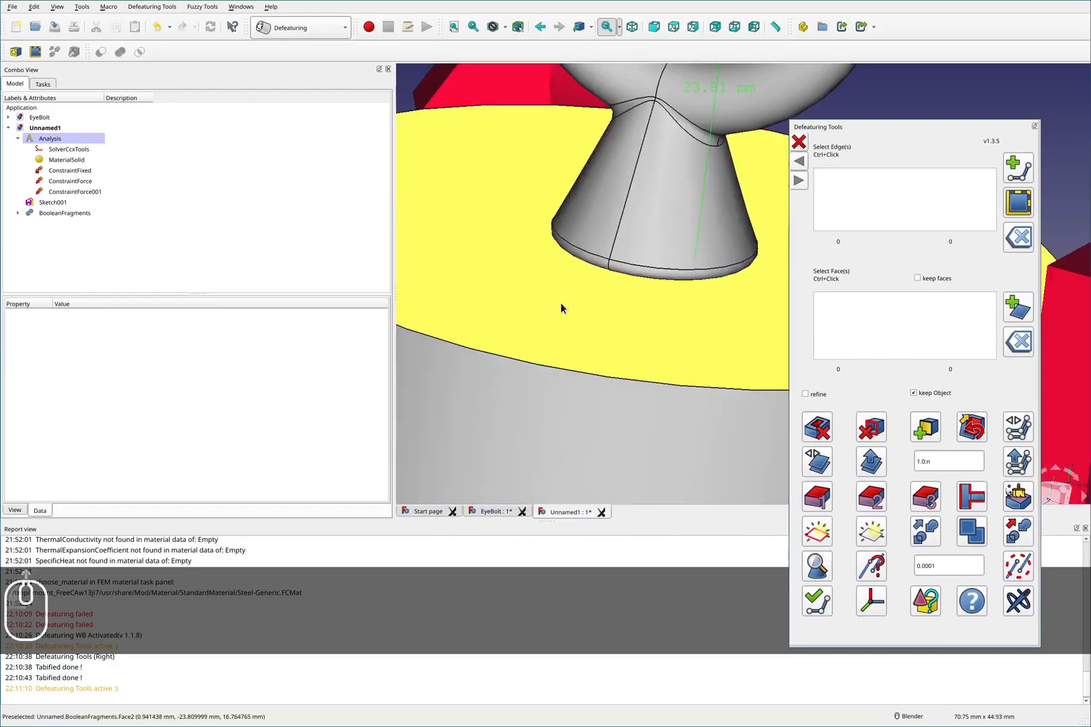
left_click(606, 269, "ctrl")
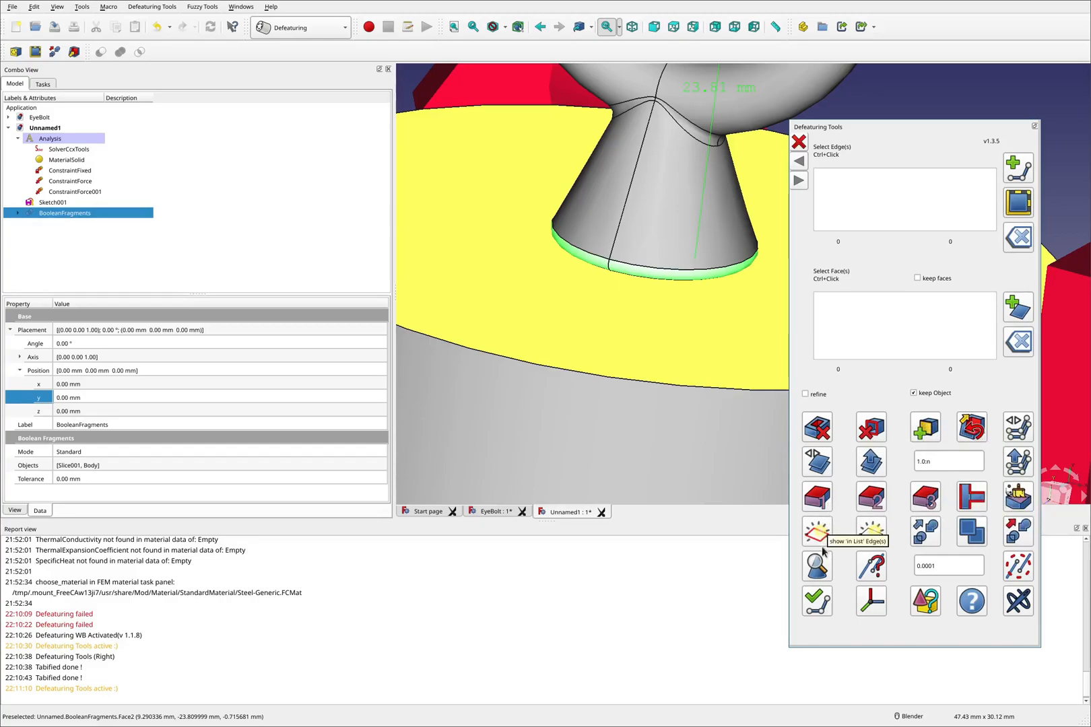
left_click(870, 433)
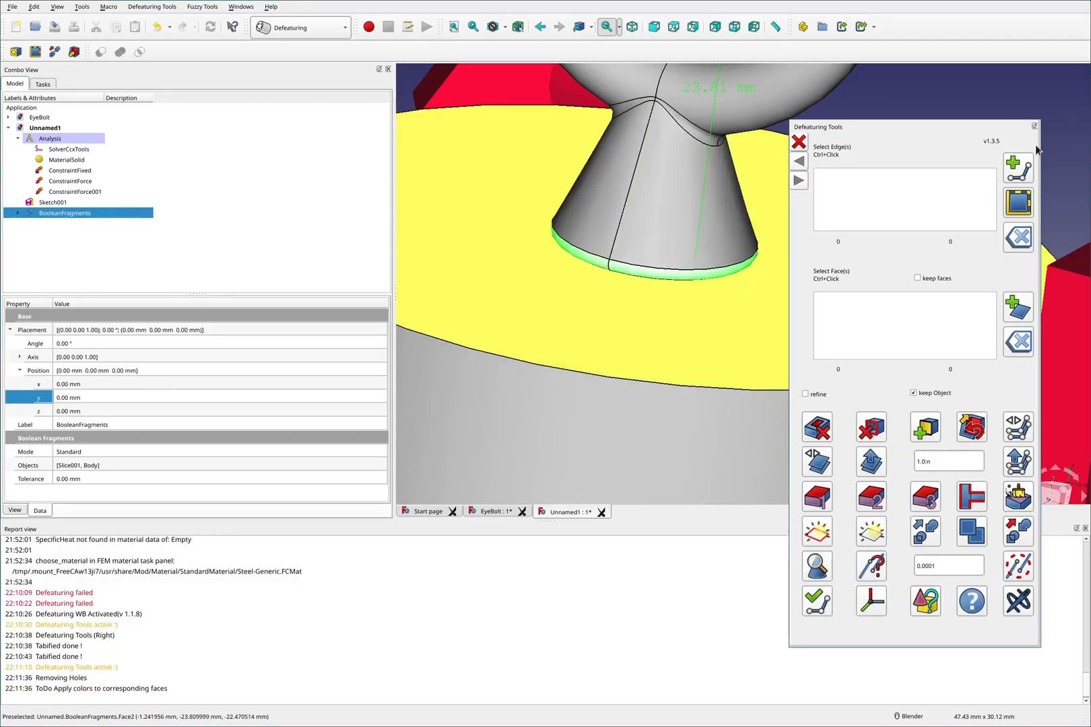
- Switch back to the Part workbench
left_click(1006, 139)
left_click(334, 27)
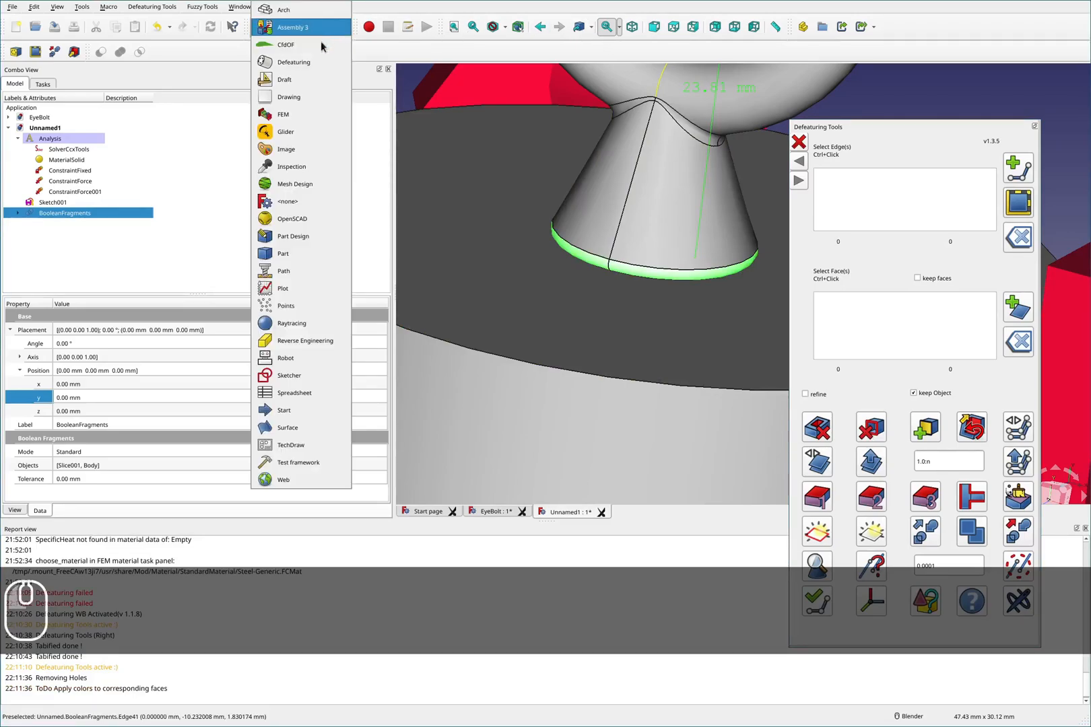
left_click(307, 255)
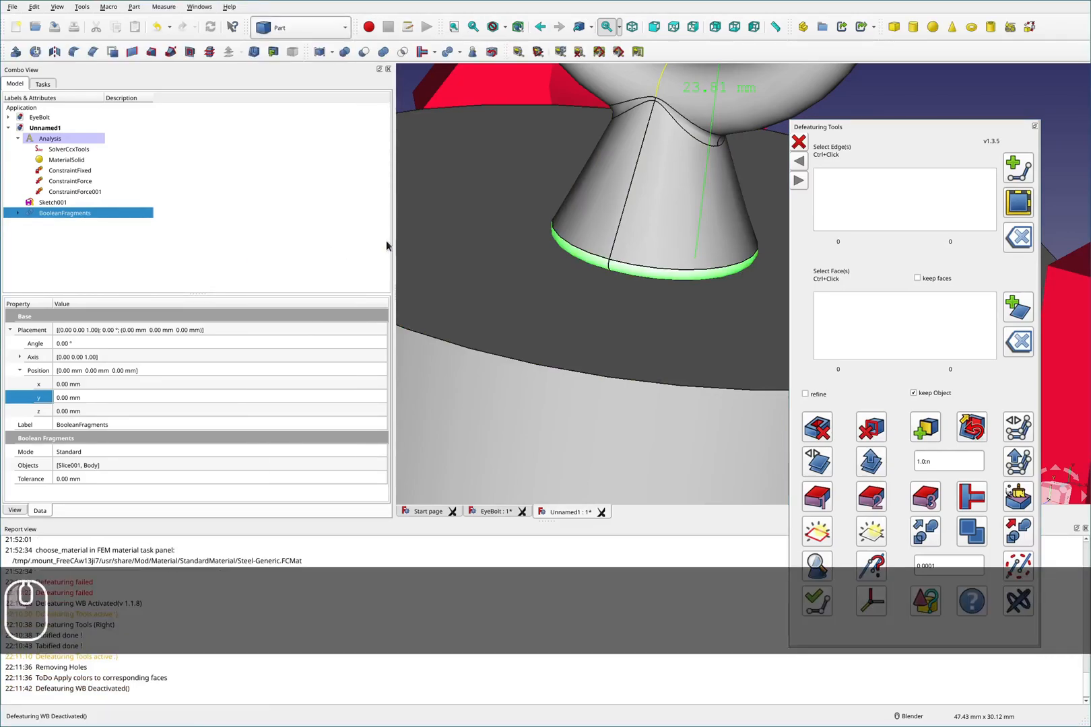
- Close the Defeaturing Tools panel and inspect the faces around the shank's base of the fragmented body
left_click(798, 141)
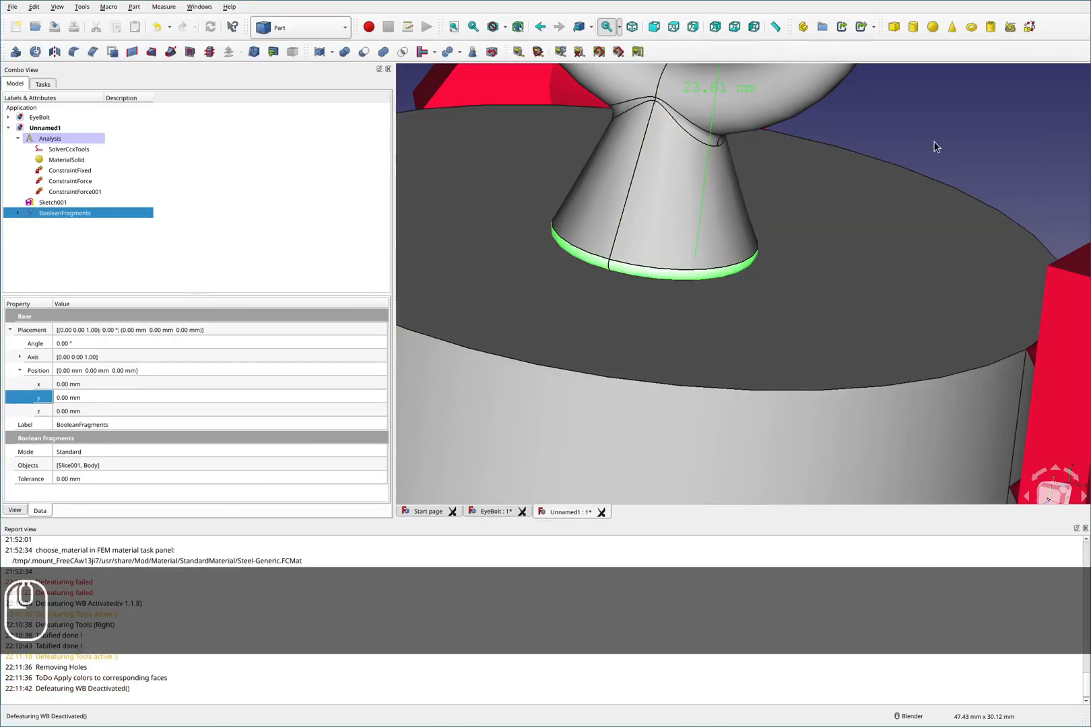
scroll(936, 192, "down", 5)
middle_click_drag(801, 343, 825, 217)
scroll(834, 258, "down", 4)
scroll(827, 373, "up", 4)
scroll(828, 378, "up", 5)
middle_click_drag(805, 370, 765, 380)
scroll(769, 470, "up", 5)
middle_click_drag(770, 471, 781, 344)
left_click(776, 339)
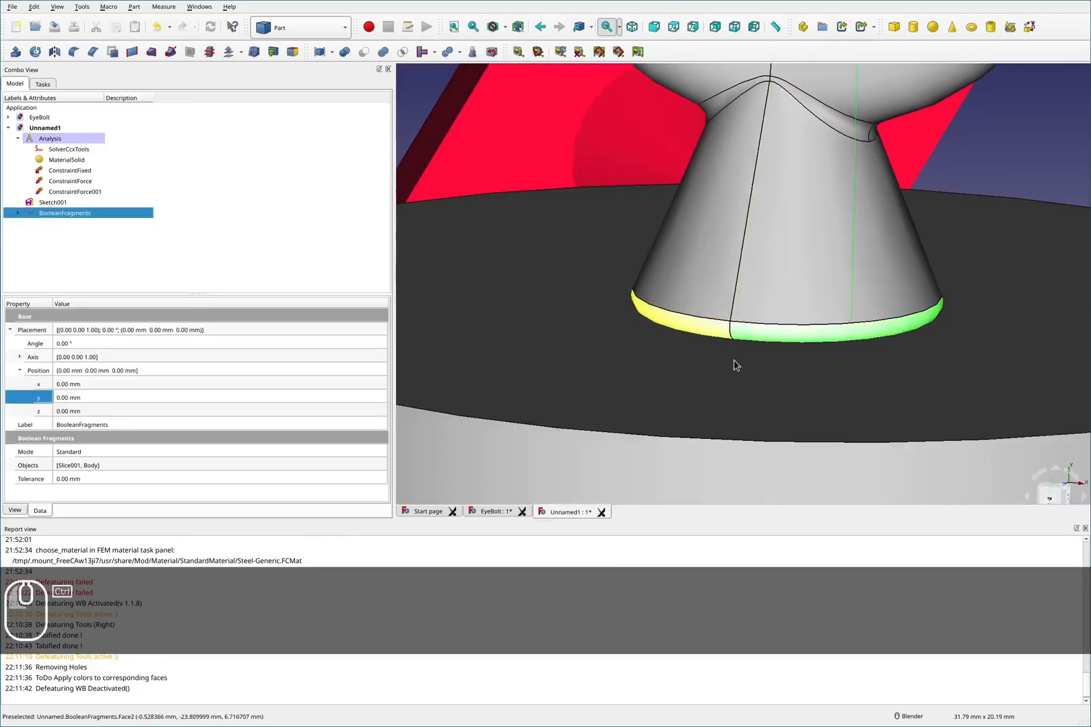
scroll(726, 353, "down", 5)
left_click(861, 283)
scroll(742, 367, "up", 5)
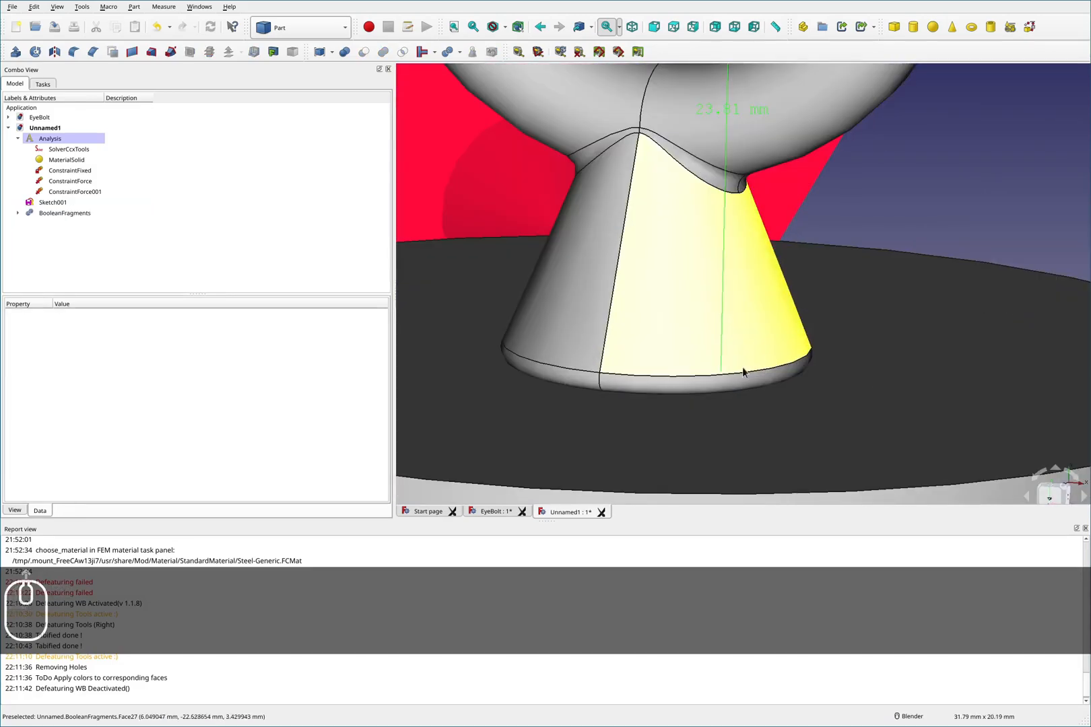
left_click(692, 390)
scroll(782, 387, "down", 5)
middle_click_drag(823, 348, 818, 375)
scroll(817, 370, "down", 5)
scroll(787, 397, "up", 5)
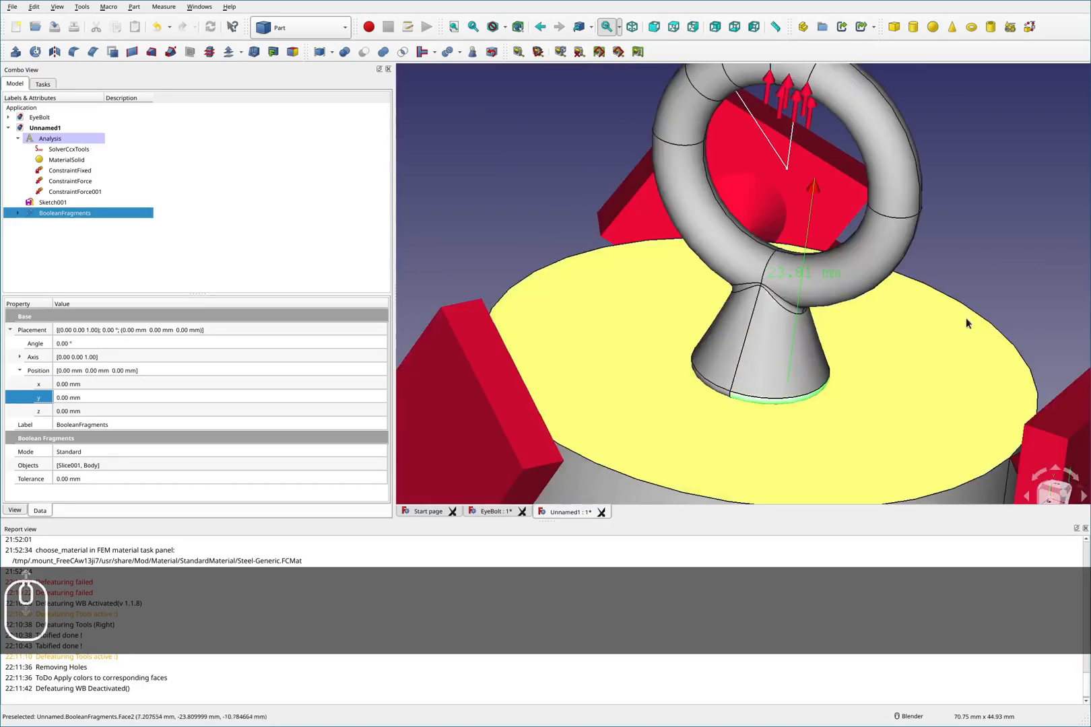
left_click(1038, 263)
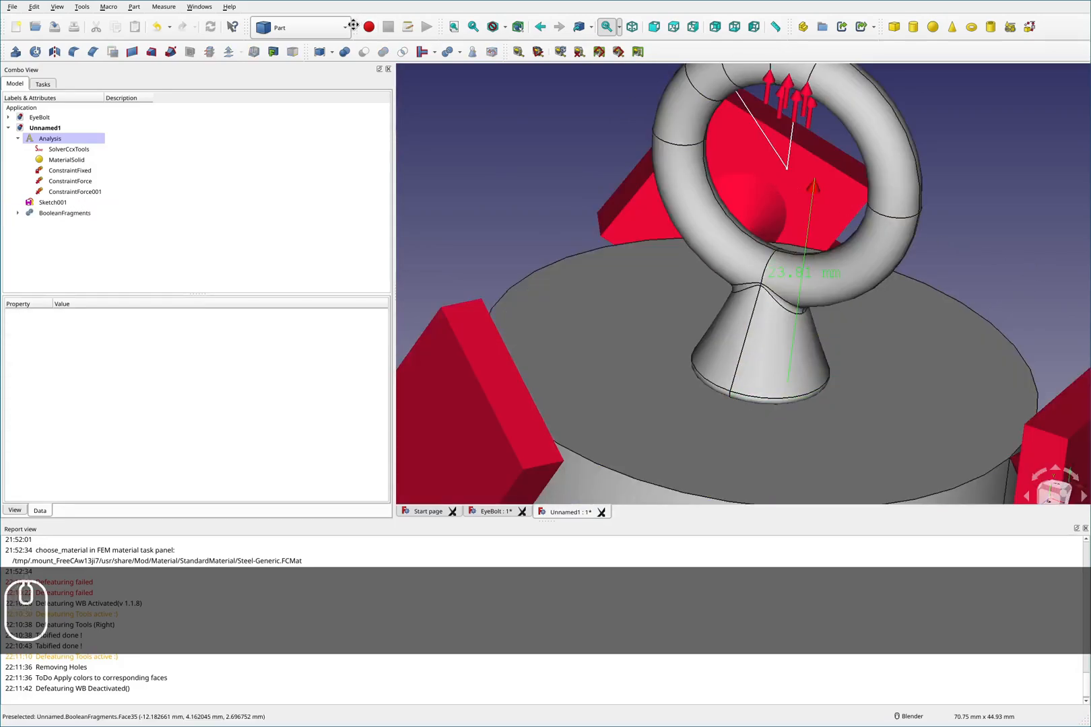
- Switch to the FEM workbench and select the BooleanFragments body
left_click(307, 28)
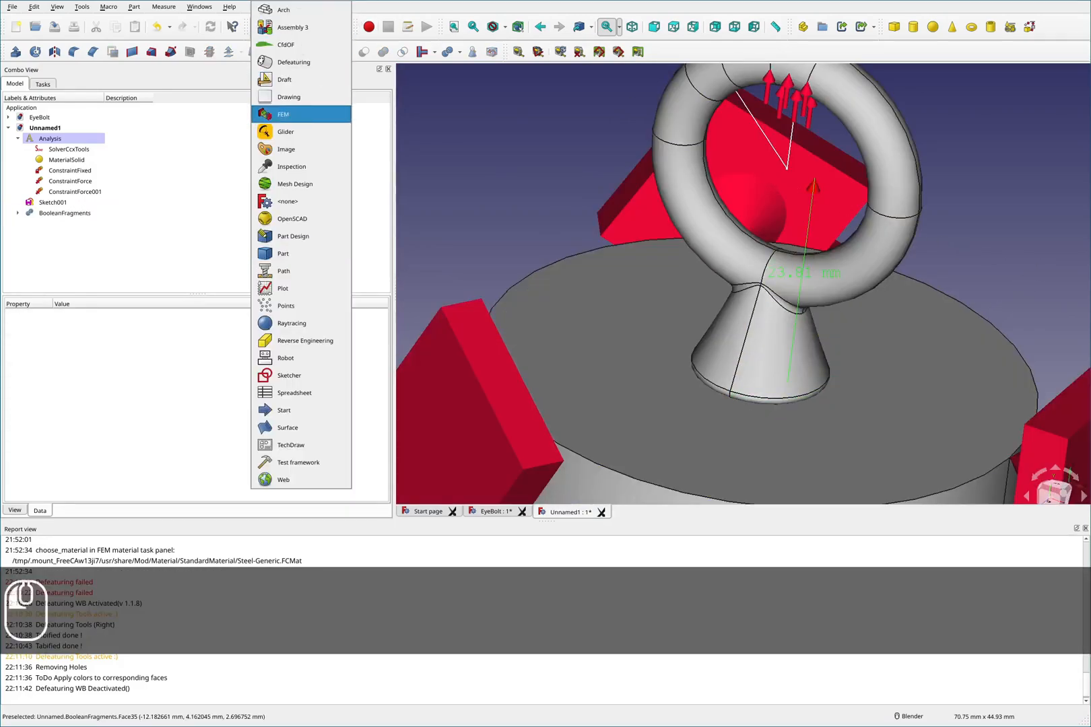
left_click(289, 116)
scroll(676, 309, "down", 5)
scroll(602, 254, "up", 5)
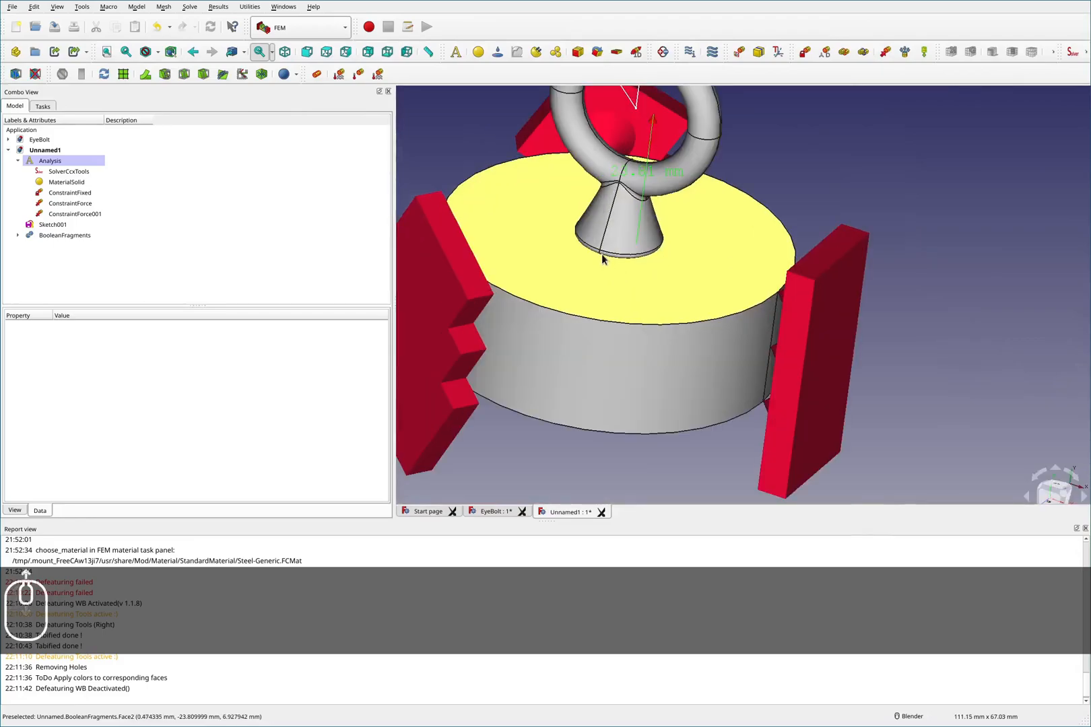
middle_click_drag(580, 282, 612, 280)
scroll(617, 270, "down", 5)
scroll(636, 185, "up", 3)
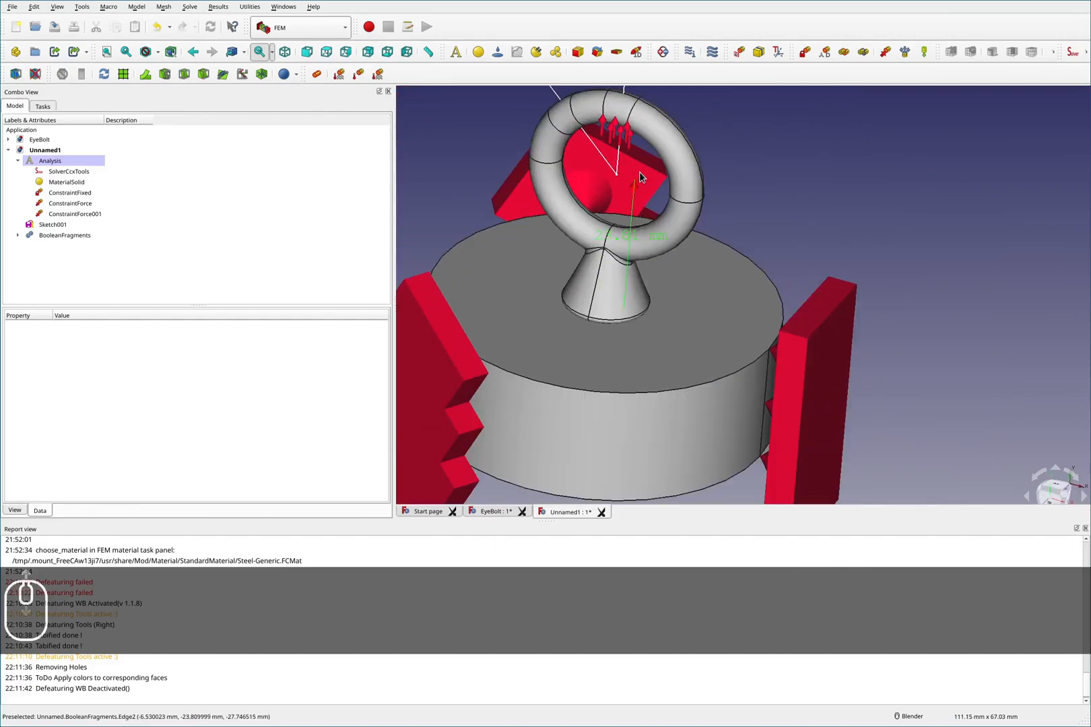
scroll(633, 183, "up", 2)
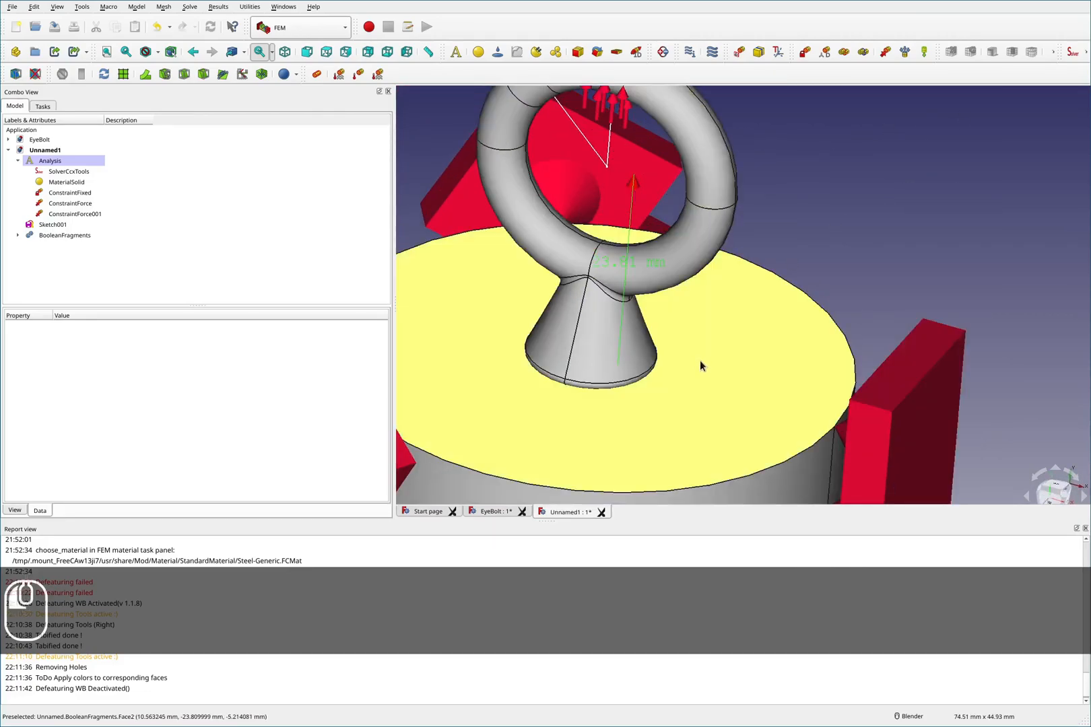
left_click(699, 360)
- Create a Netgen mesh of the body with second order, optimize and VeryCoarse fineness, and apply it
left_click(949, 52)
left_click(144, 229)
left_click(147, 280)
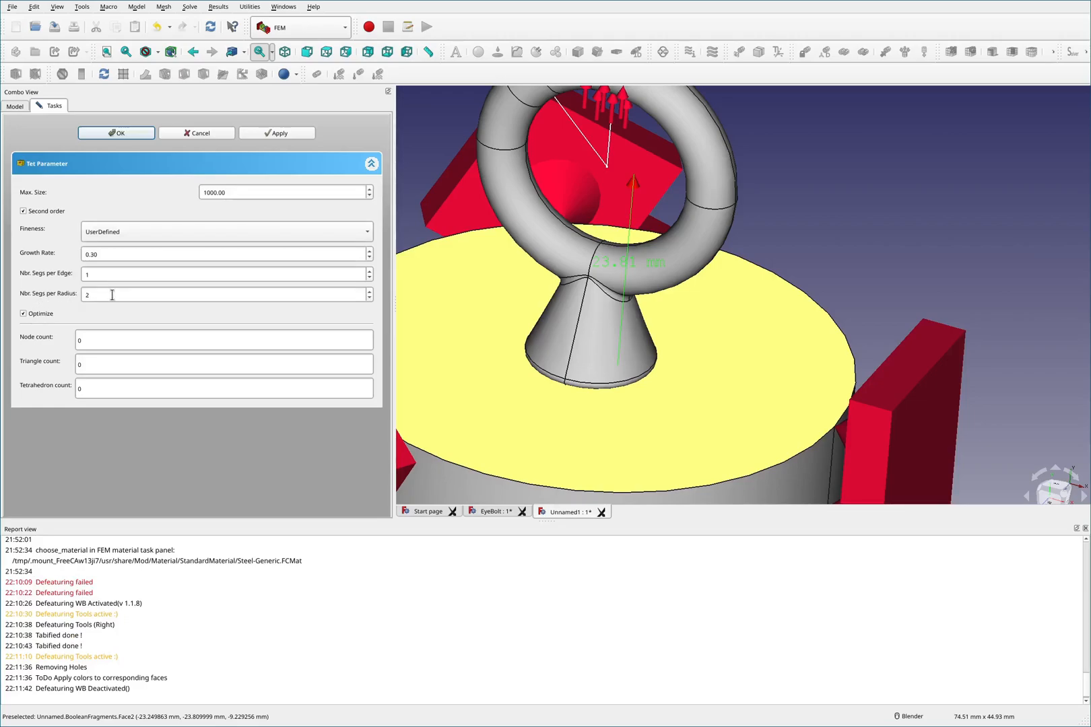
left_click_drag(112, 296, 28, 295)
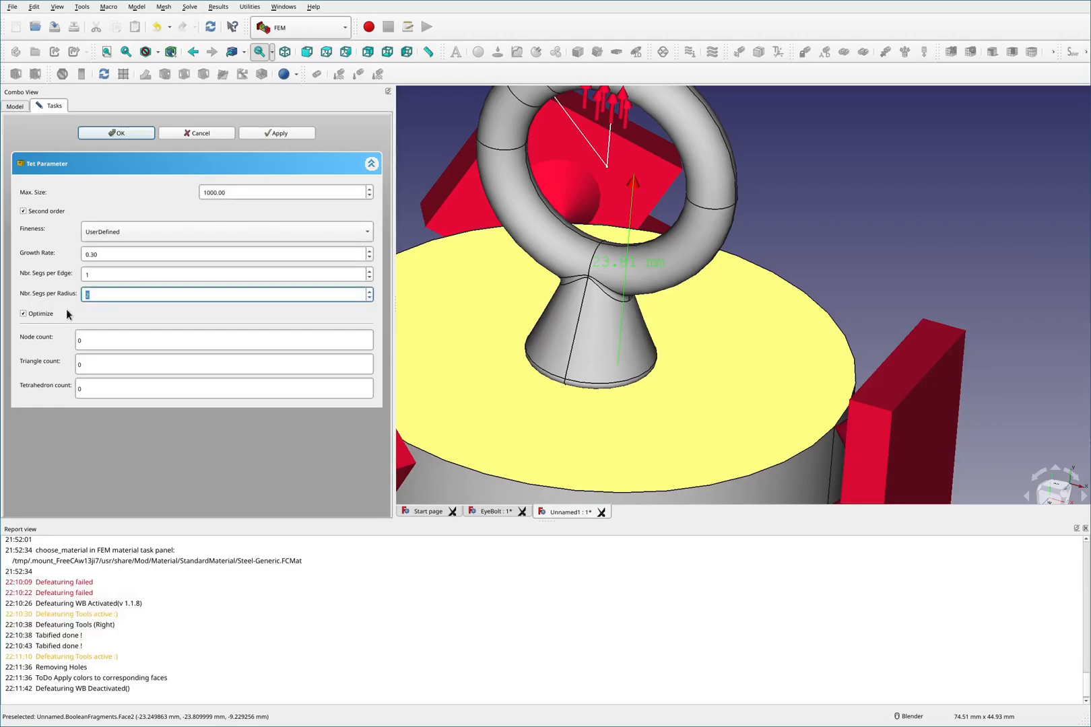
left_click(77, 320)
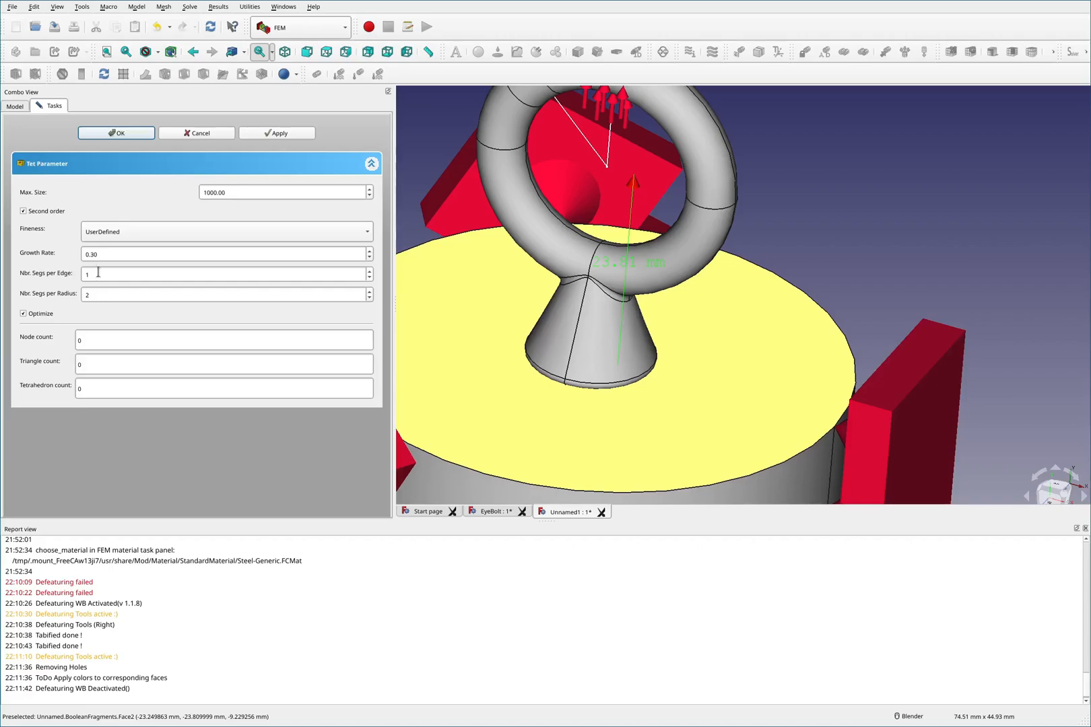
left_click(121, 233)
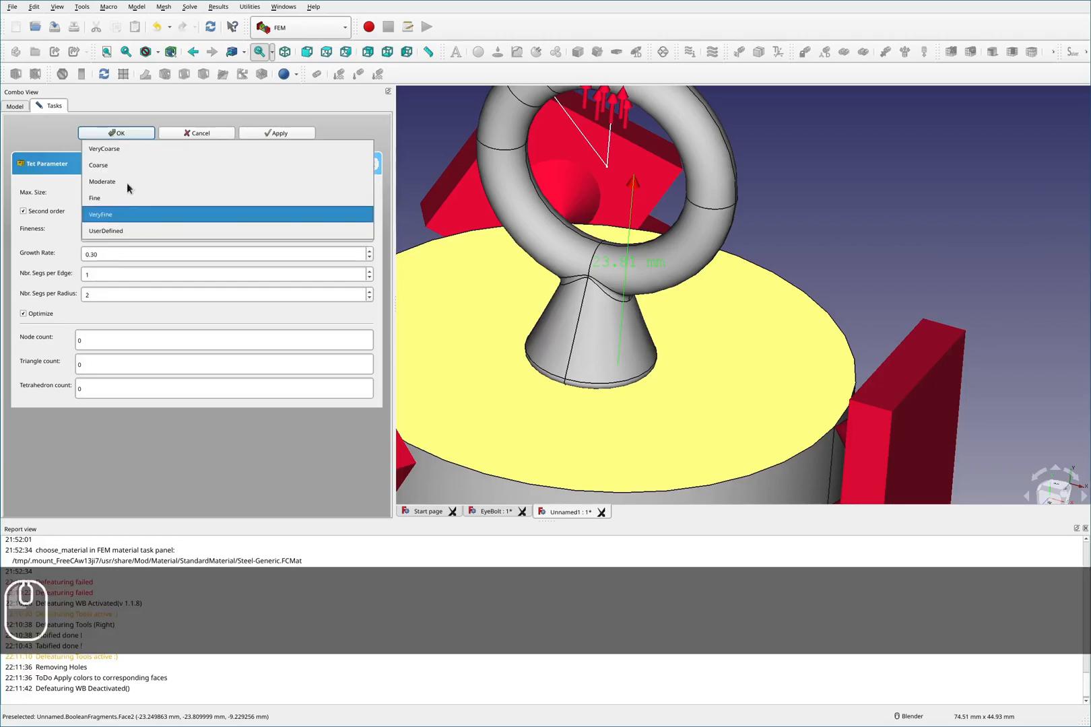
left_click(127, 148)
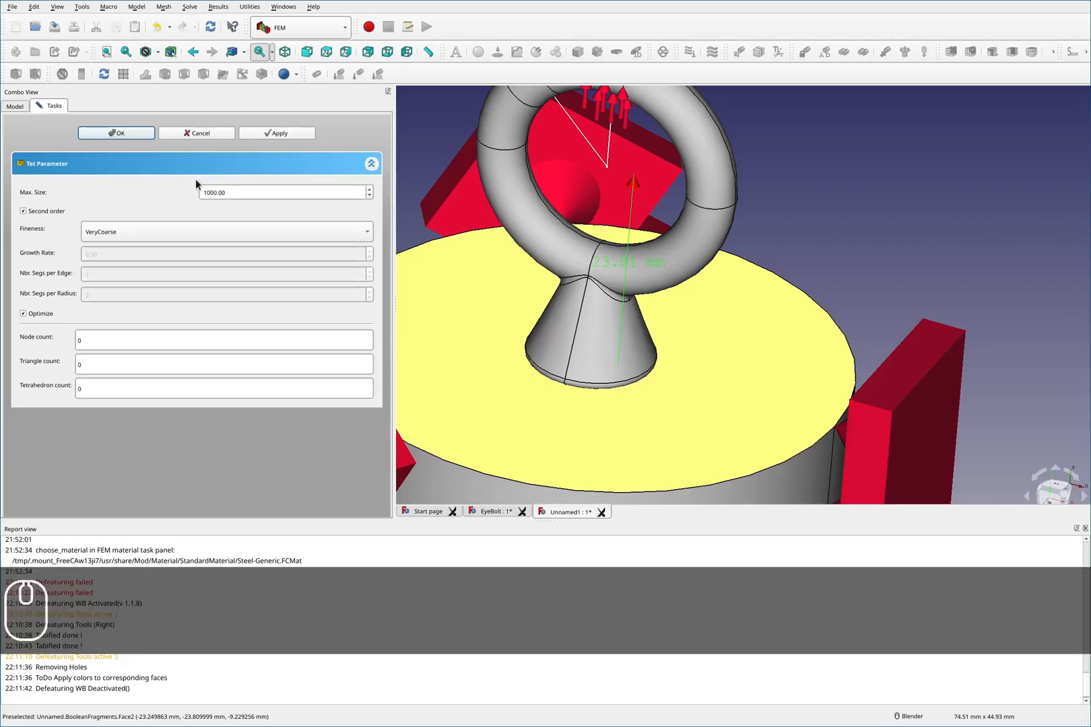
left_click(283, 133)
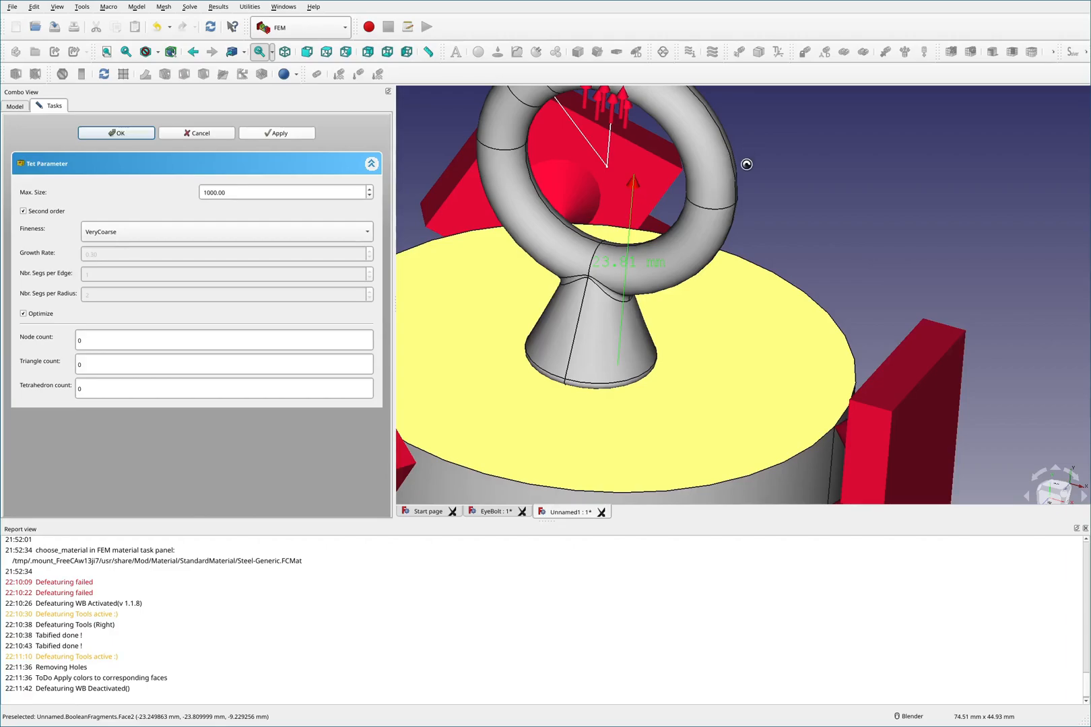
key("F2")
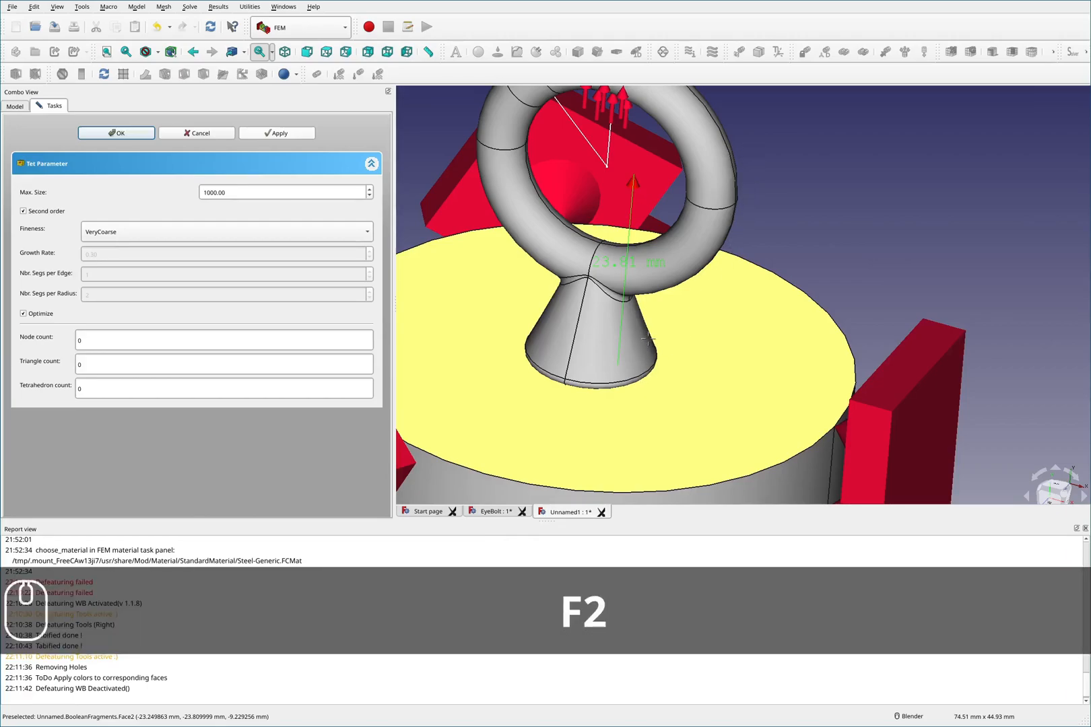
mouse_move(650, 339)
left_mouse_down()
mouse_move(657, 348)
mouse_move(577, 384)
mouse_move(535, 341)
mouse_move(599, 316)
mouse_move(642, 339)
left_mouse_up()
mouse_move(793, 281)
left_mouse_down()
mouse_move(847, 380)
mouse_move(636, 496)
mouse_move(413, 401)
mouse_move(433, 241)
mouse_move(761, 259)
mouse_move(796, 304)
left_mouse_up()
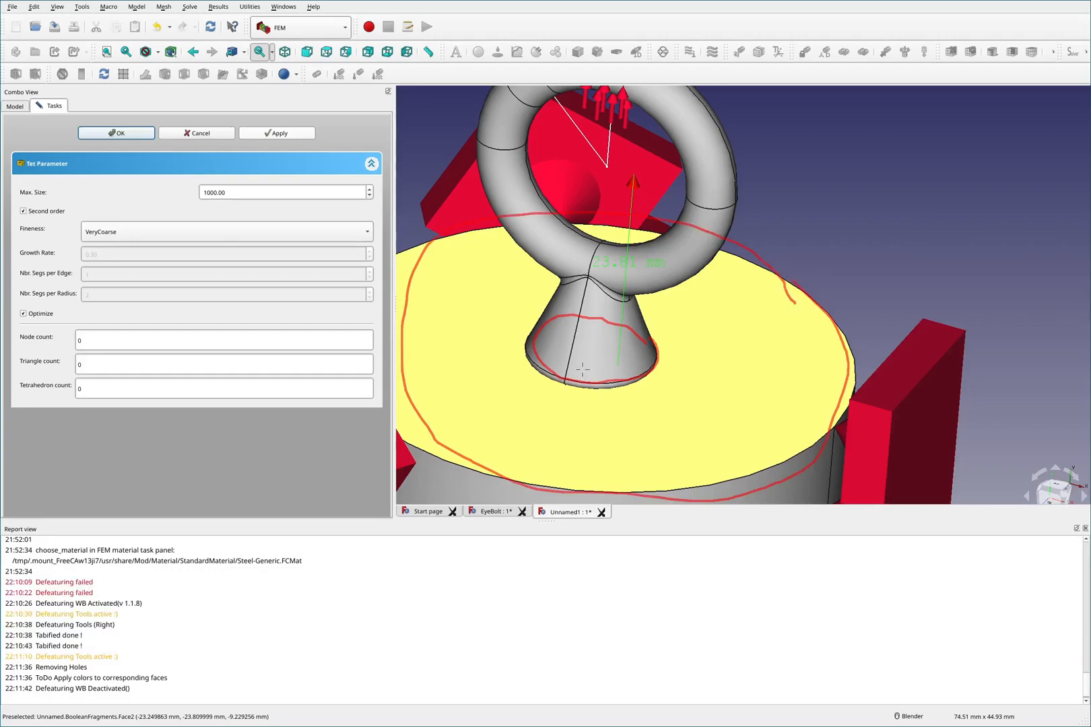
left_click_drag(420, 327, 529, 334)
left_click_drag(410, 355, 512, 351)
left_click_drag(431, 412, 522, 374)
left_click_drag(483, 441, 539, 375)
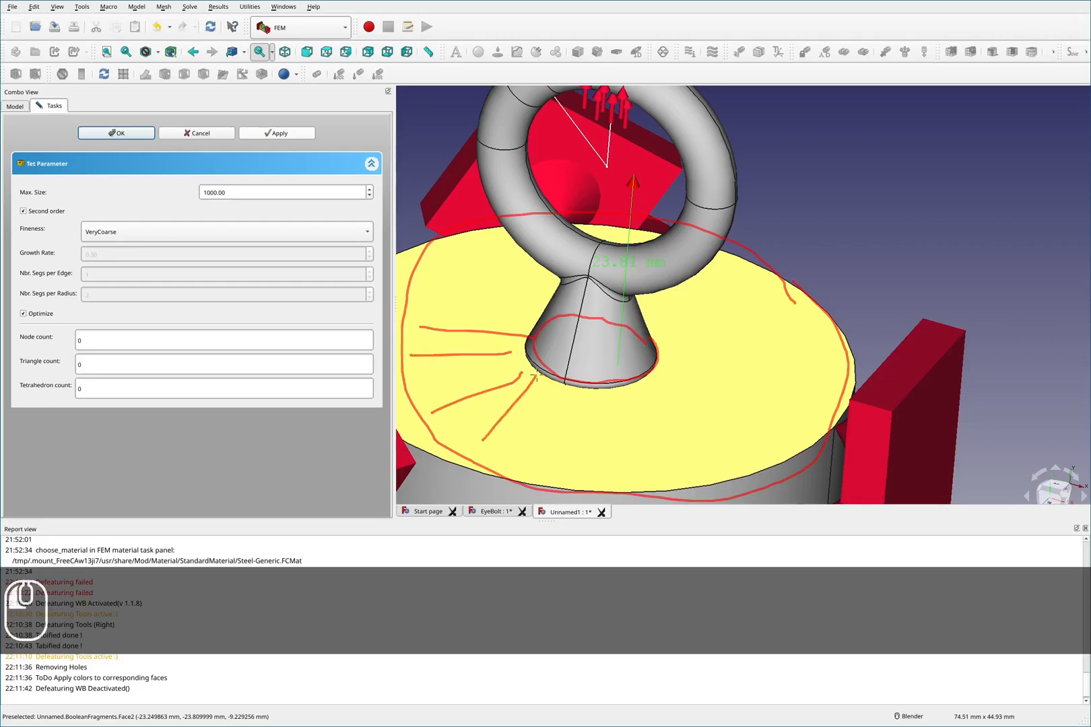
left_click_drag(526, 459, 545, 375)
left_click_drag(578, 479, 573, 388)
left_click_drag(627, 477, 601, 394)
left_click_drag(697, 460, 635, 405)
left_click_drag(796, 429, 692, 395)
left_click_drag(834, 353, 710, 356)
left_click_drag(768, 308, 689, 348)
left_click_drag(722, 283, 681, 330)
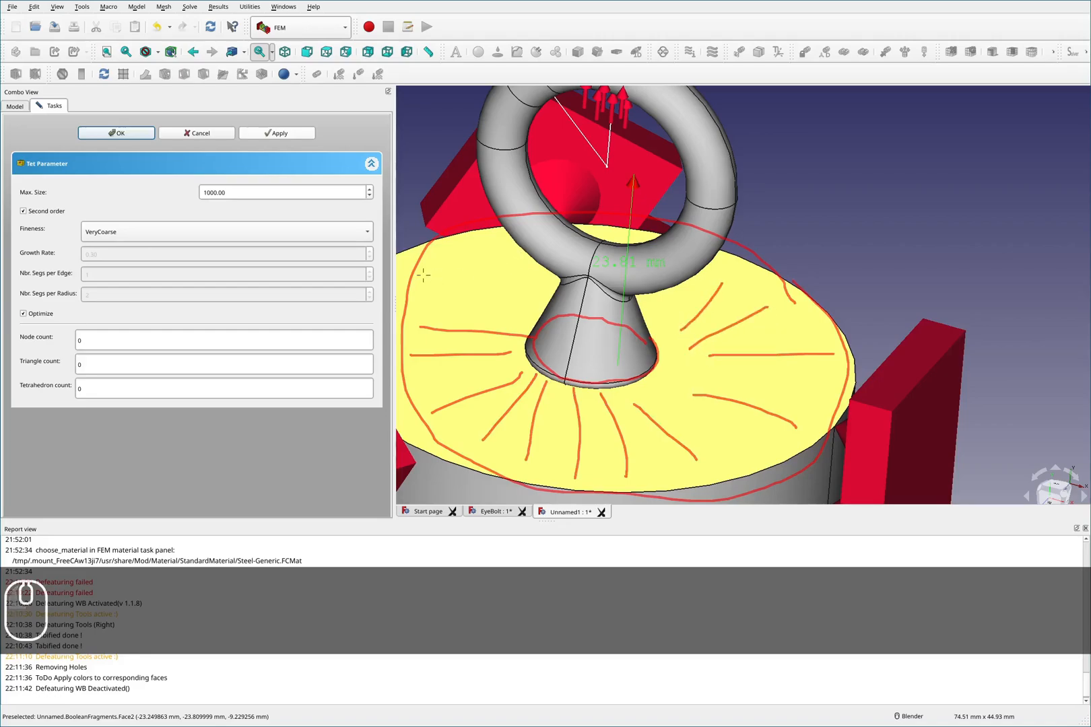
left_click_drag(444, 270, 543, 299)
left_click_drag(504, 249, 554, 300)
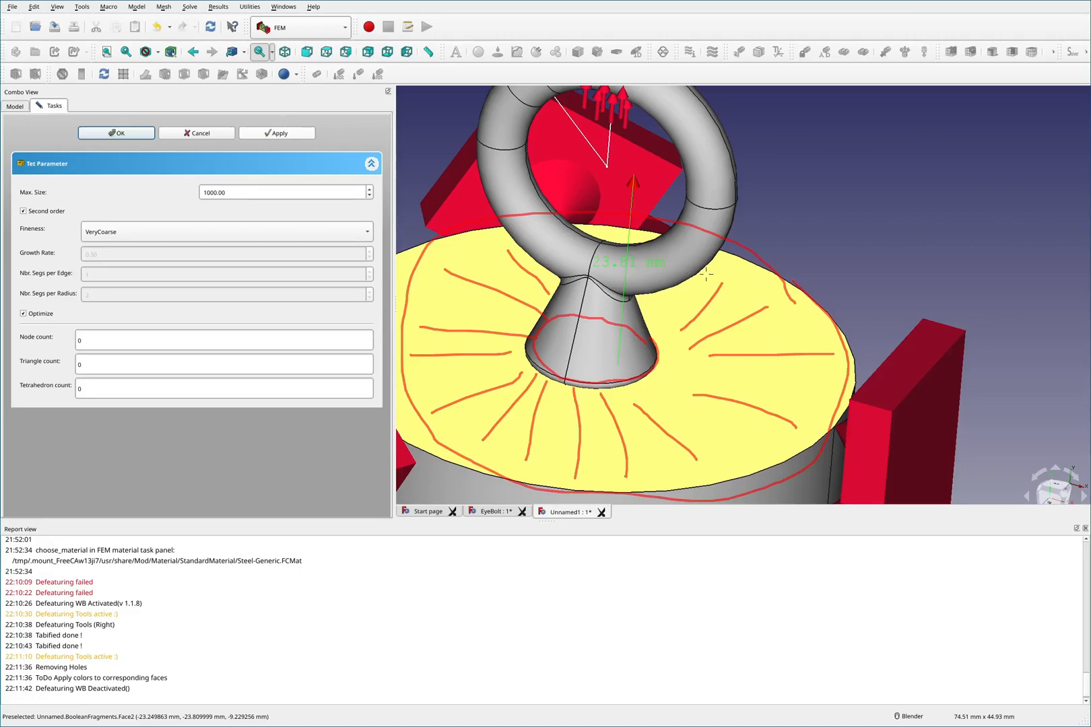
key("shift+F2")
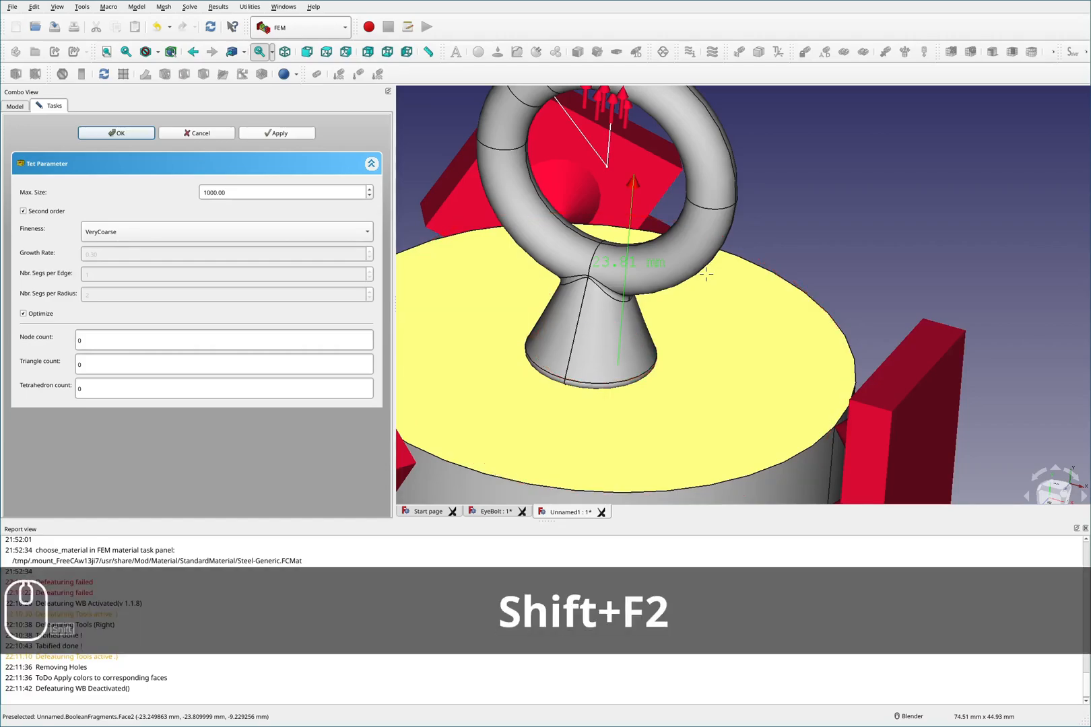
key("F2")
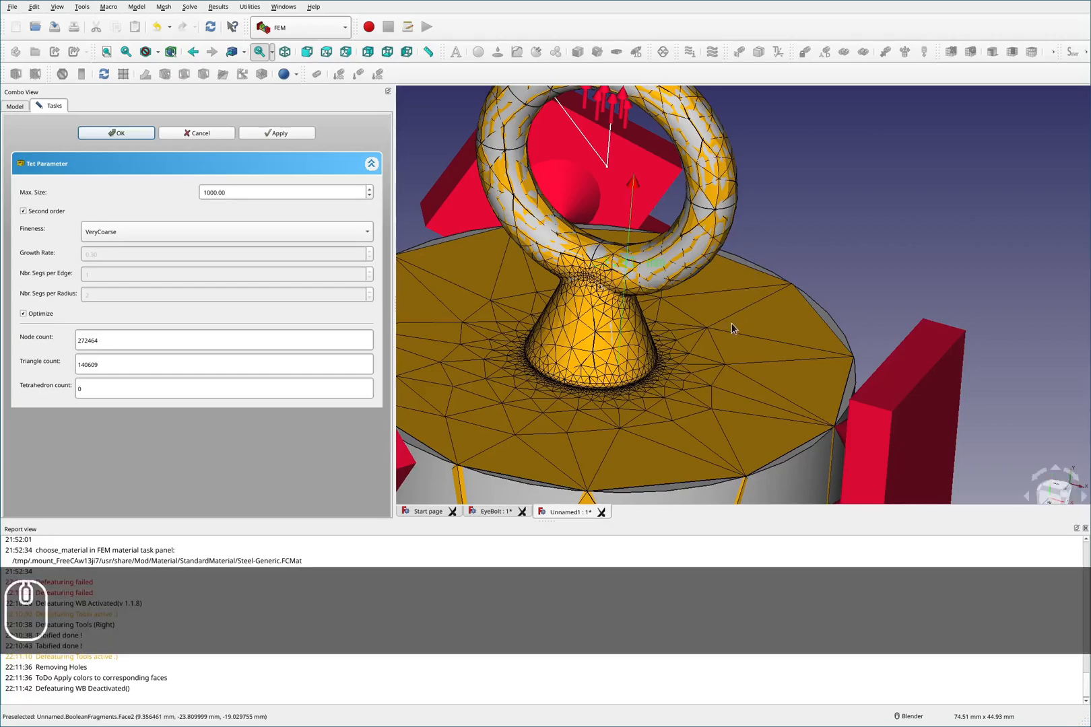
- Accept the Netgen mesh settings and close the mesh dialog
middle_click_drag(716, 338, 674, 377)
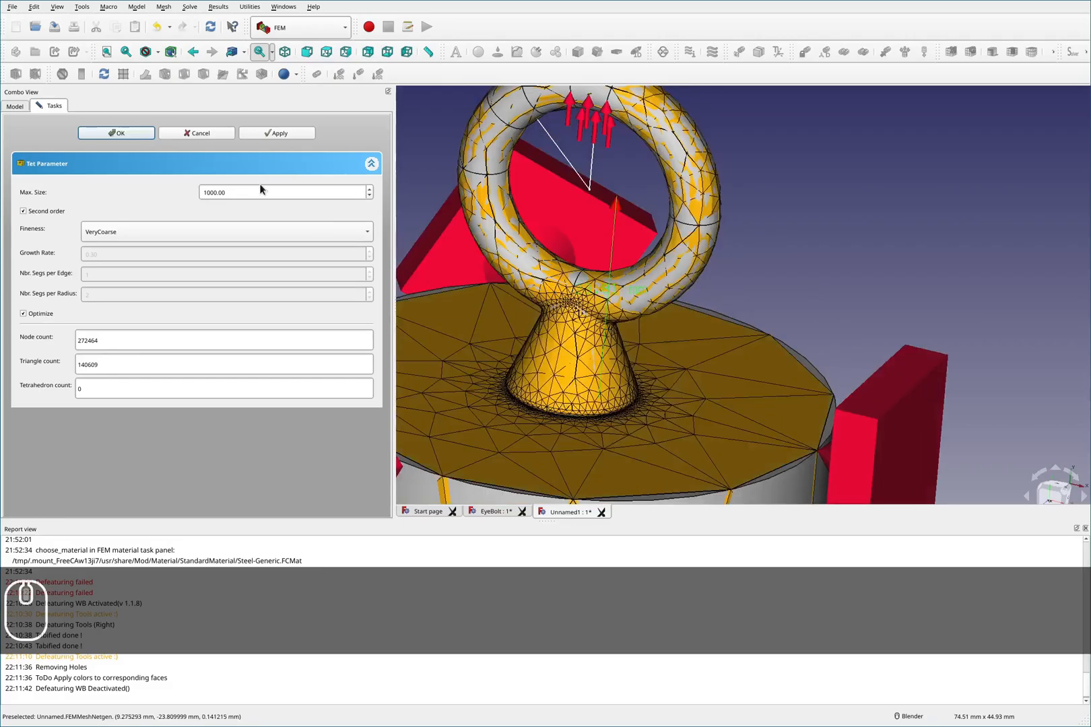
left_click(118, 133)
- Set the FEMMeshNetgen mesh's display transparency to 31 and close the display properties
left_click(64, 225)
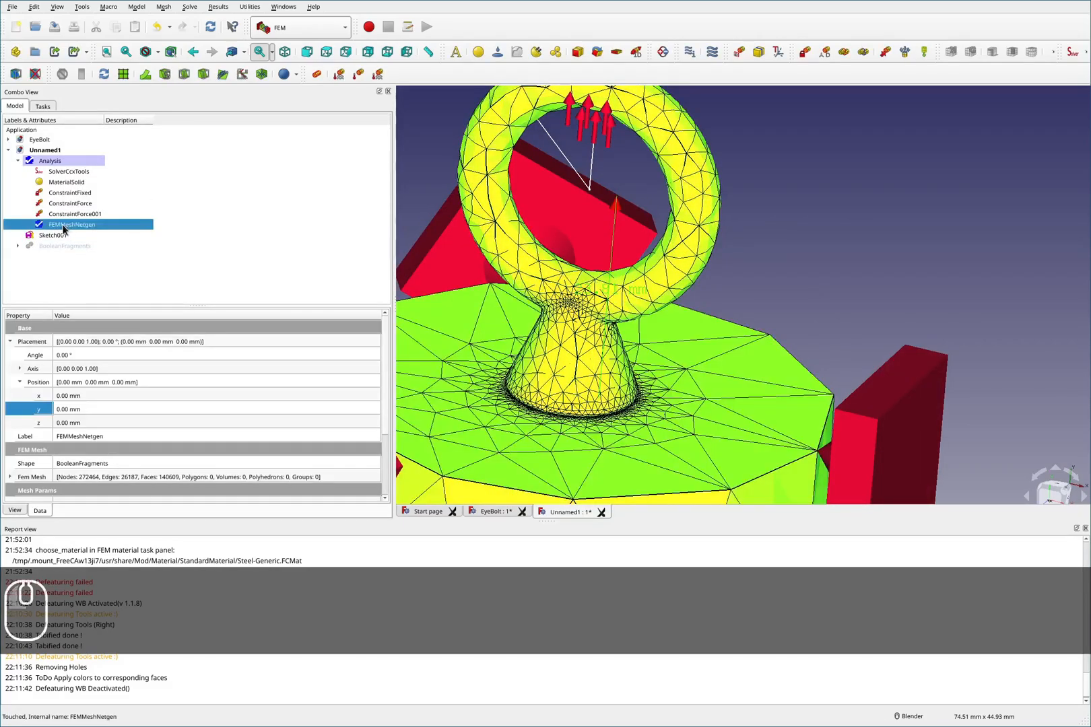
right_click(64, 229)
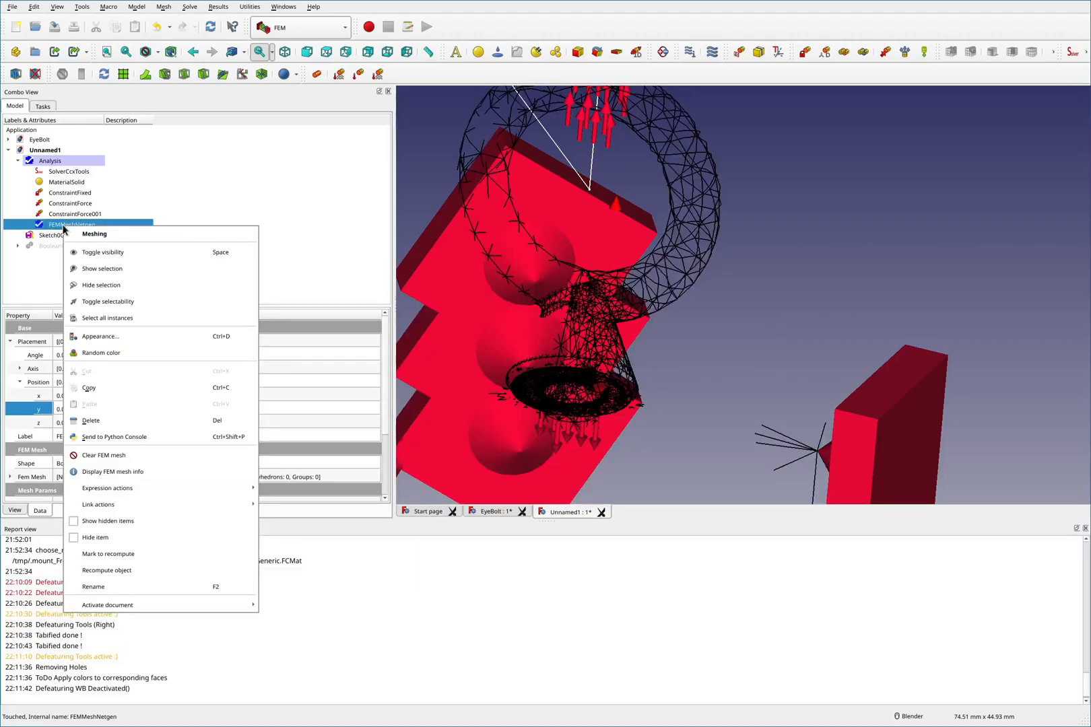
left_click(112, 337)
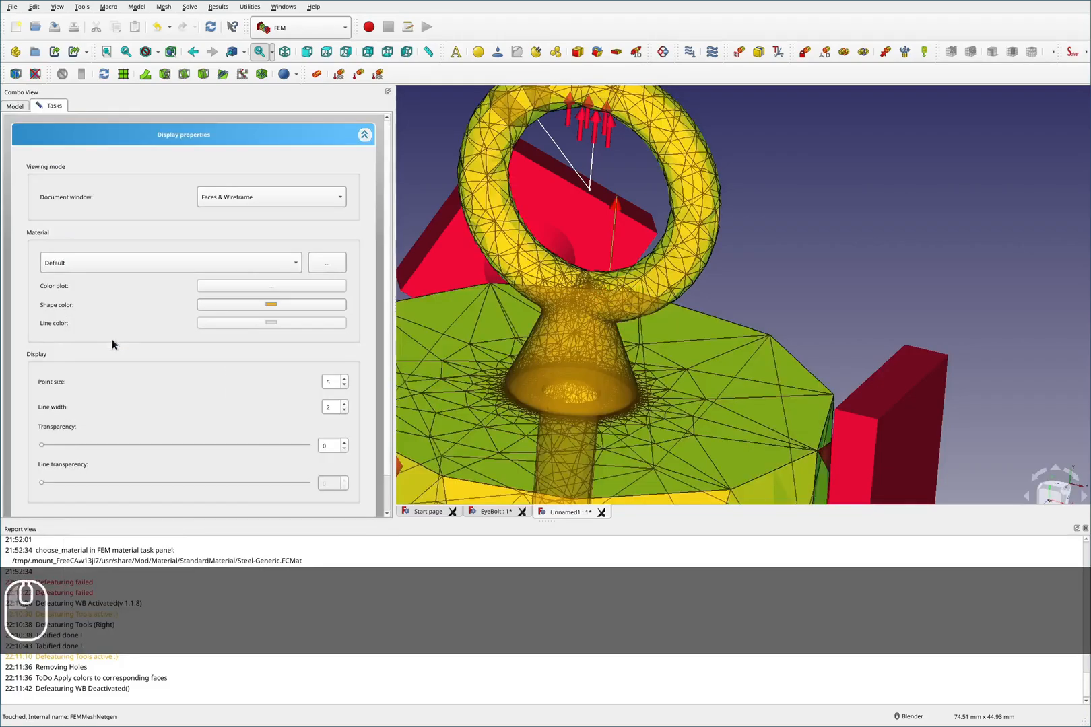
left_click_drag(45, 445, 125, 445)
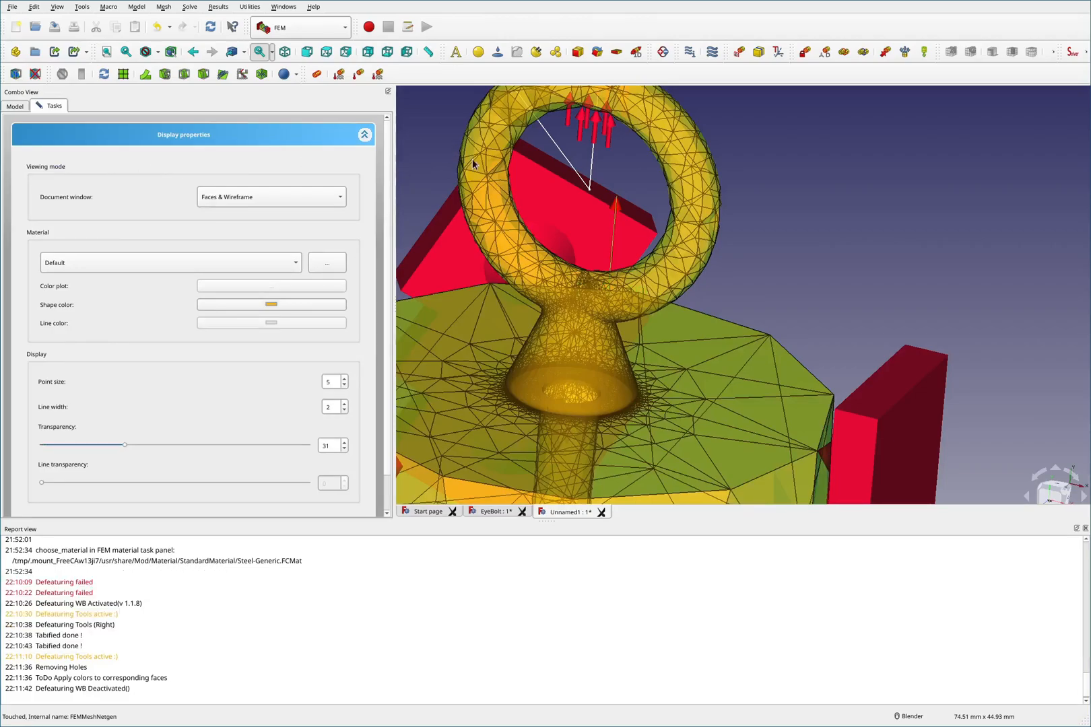
scroll(588, 453, "up", 2)
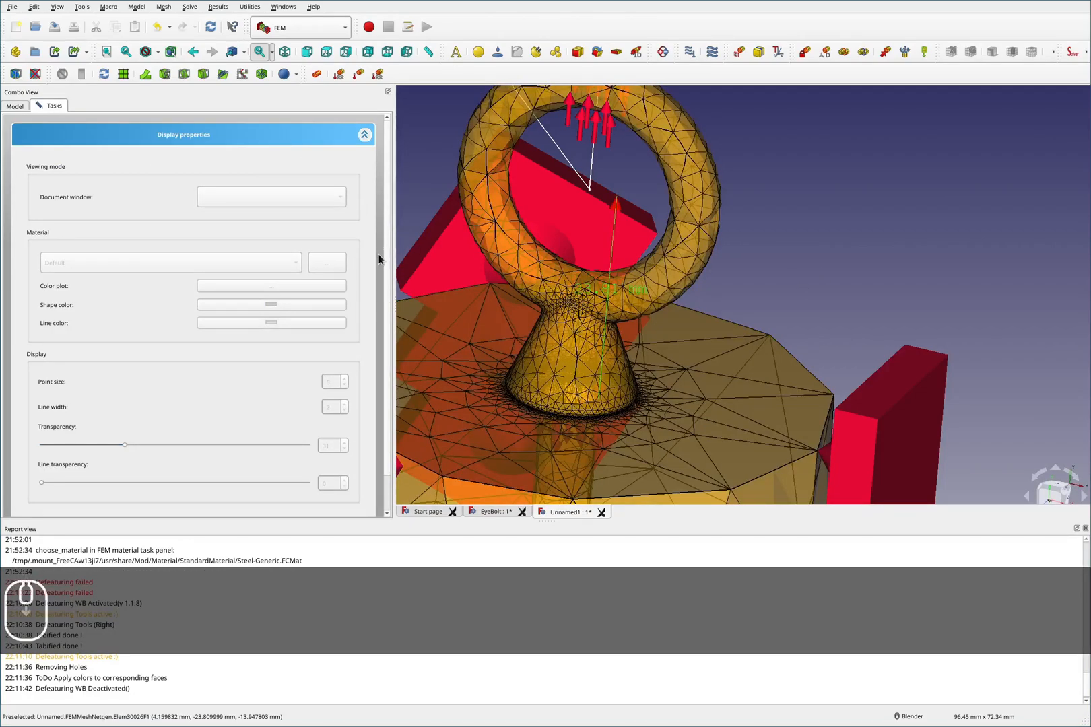
scroll(377, 275, "down", 1)
left_click(202, 498)
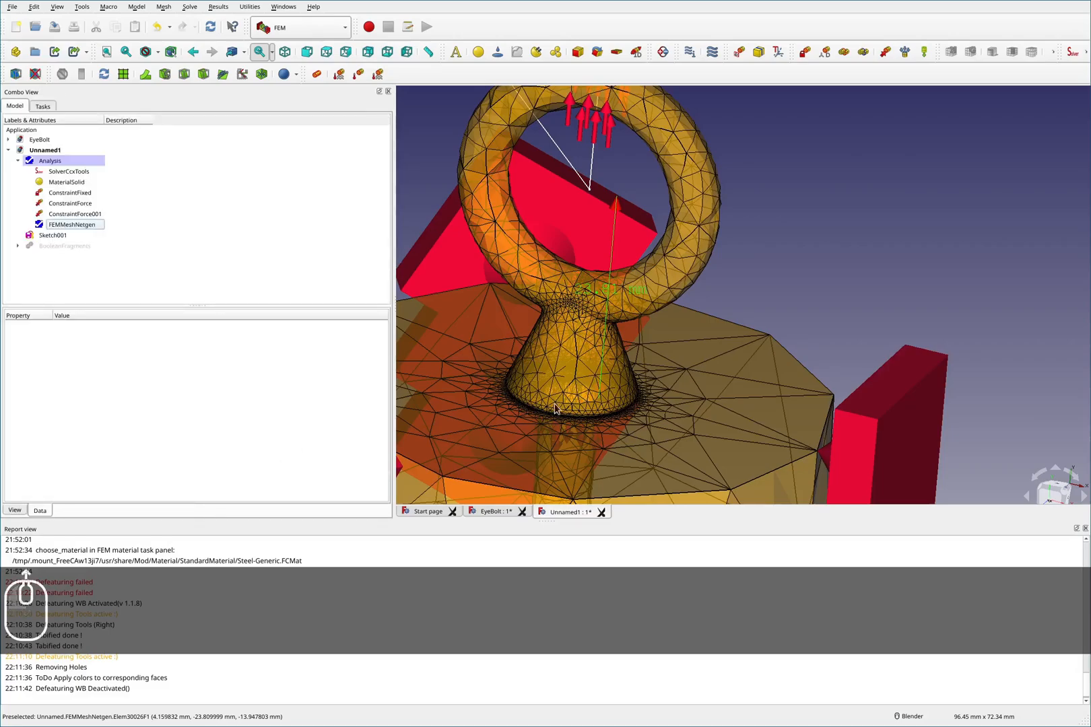
- Delete the FEMMeshNetgen mesh and make the BooleanFragments body visible again
scroll(561, 407, "up", 3)
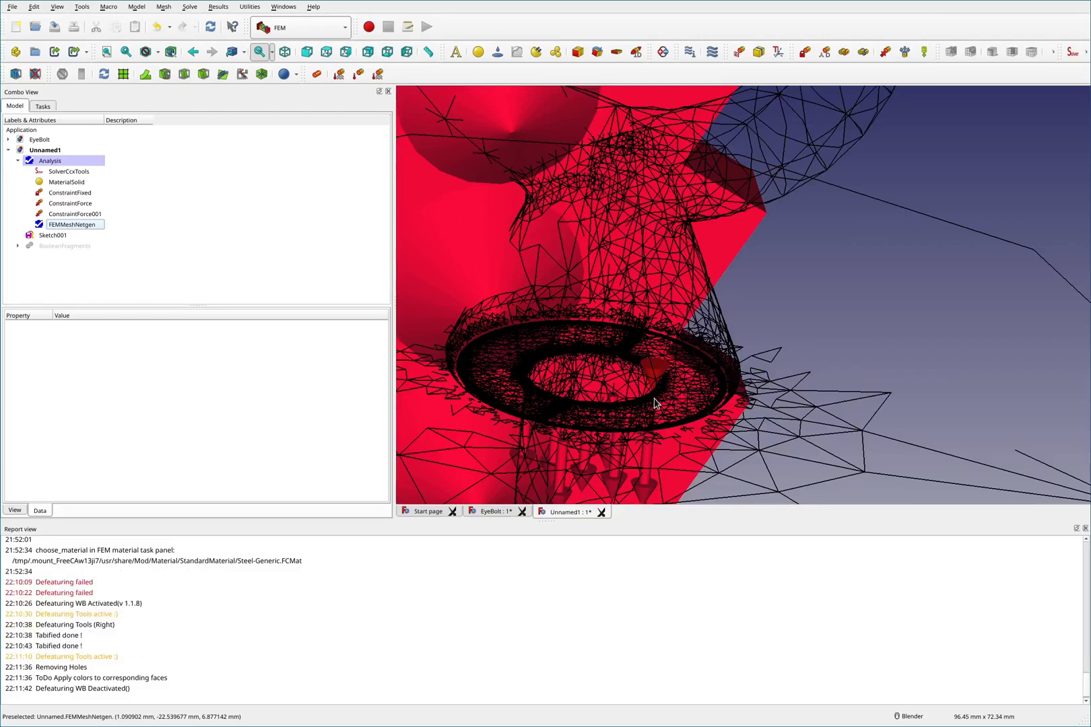
left_click(517, 419)
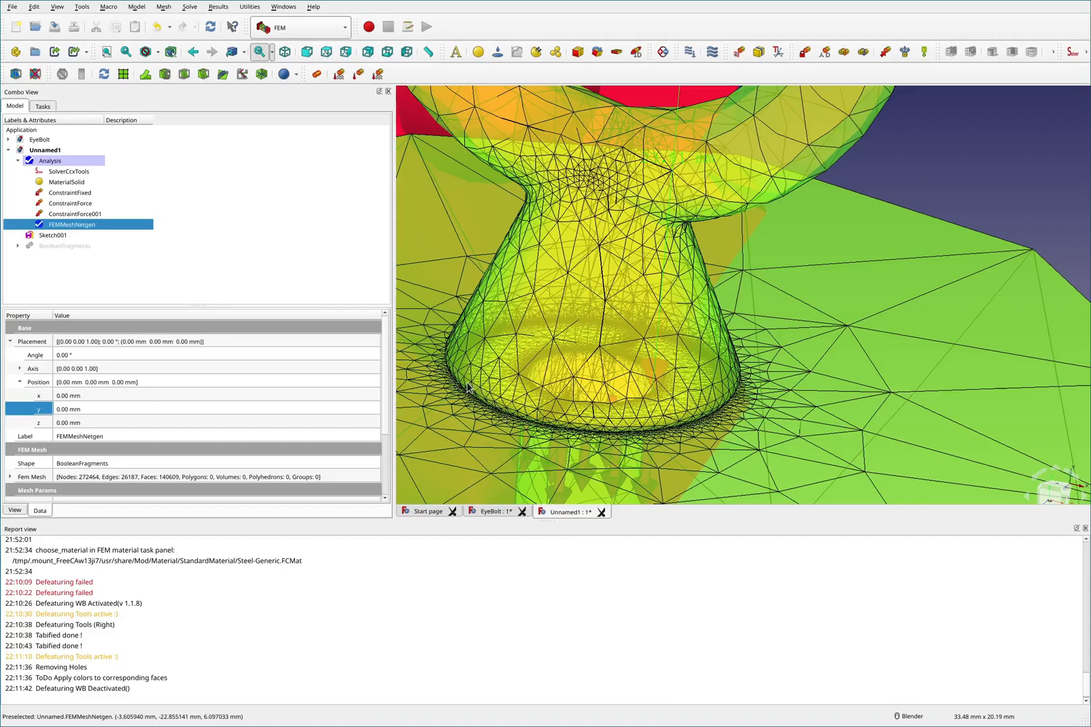
middle_click_drag(532, 446, 532, 446)
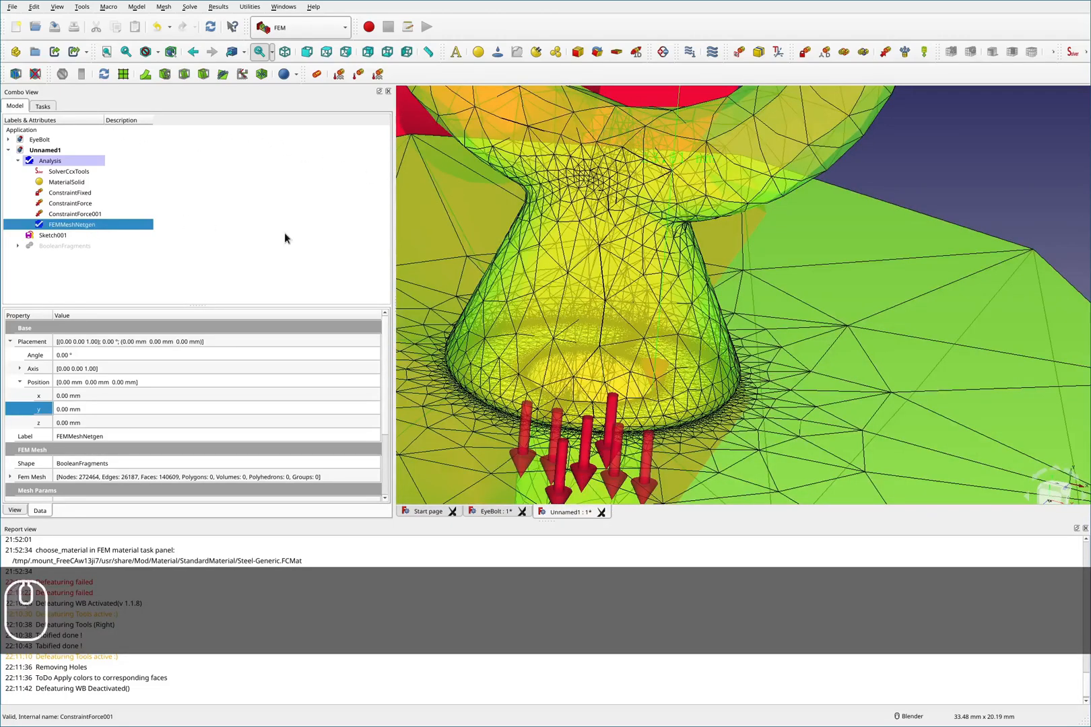
key("Delete")
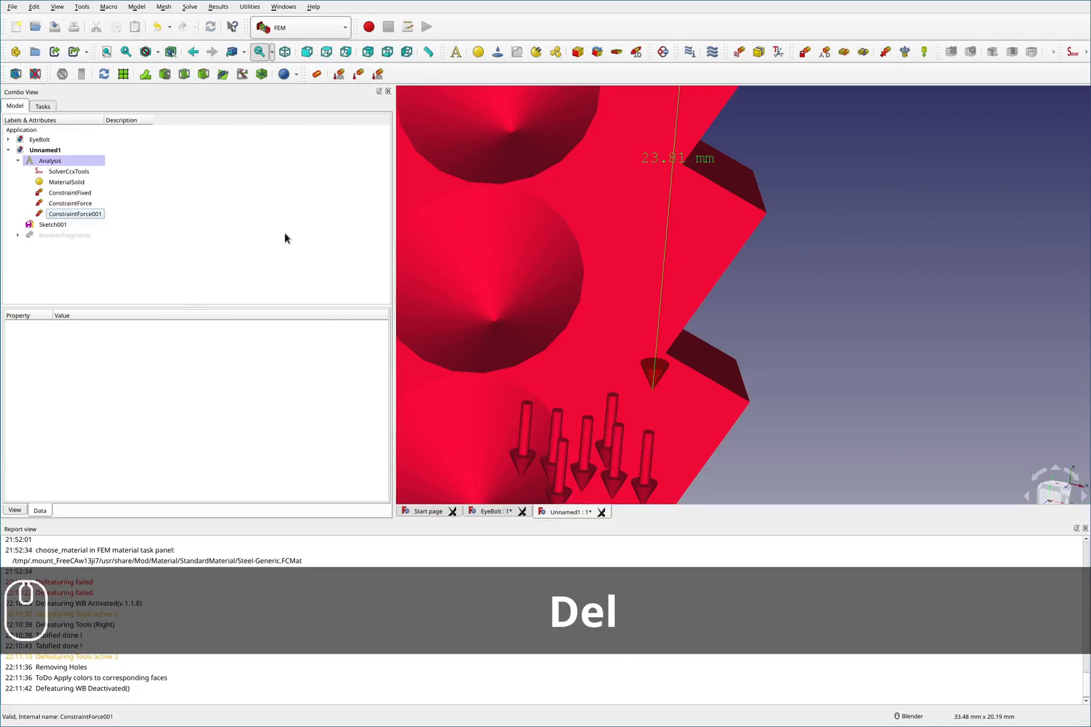
left_click(58, 233)
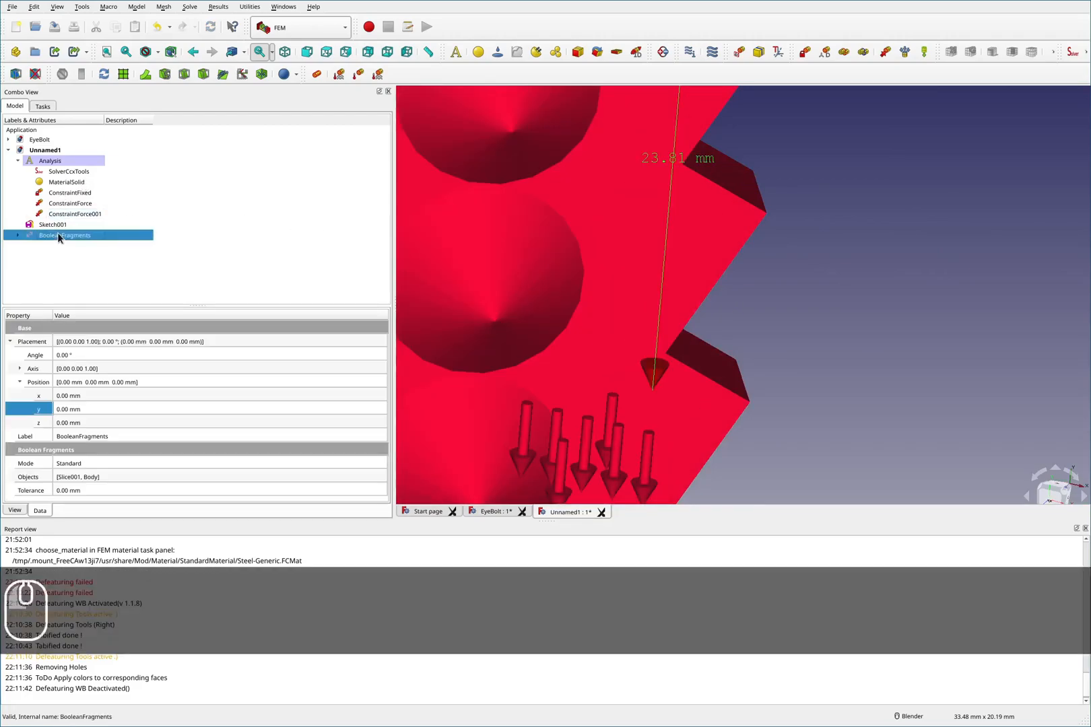
key("space")
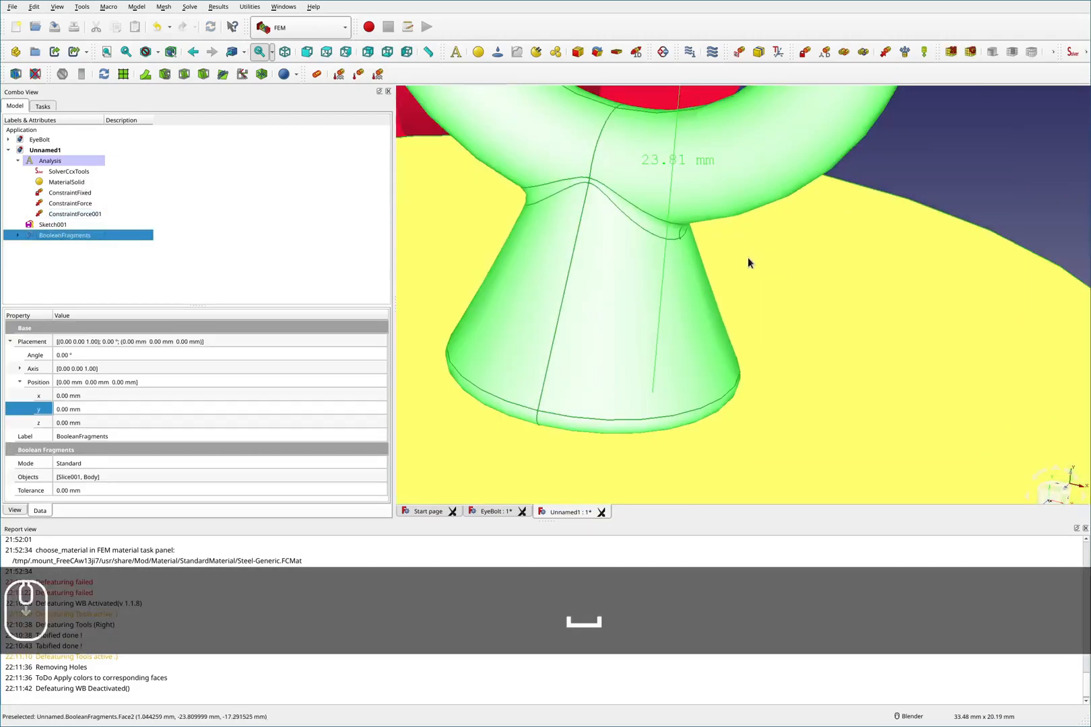
- Delete the BooleanFragments object from the model tree
scroll(747, 257, "down", 5)
scroll(718, 279, "up", 5)
left_click(817, 193)
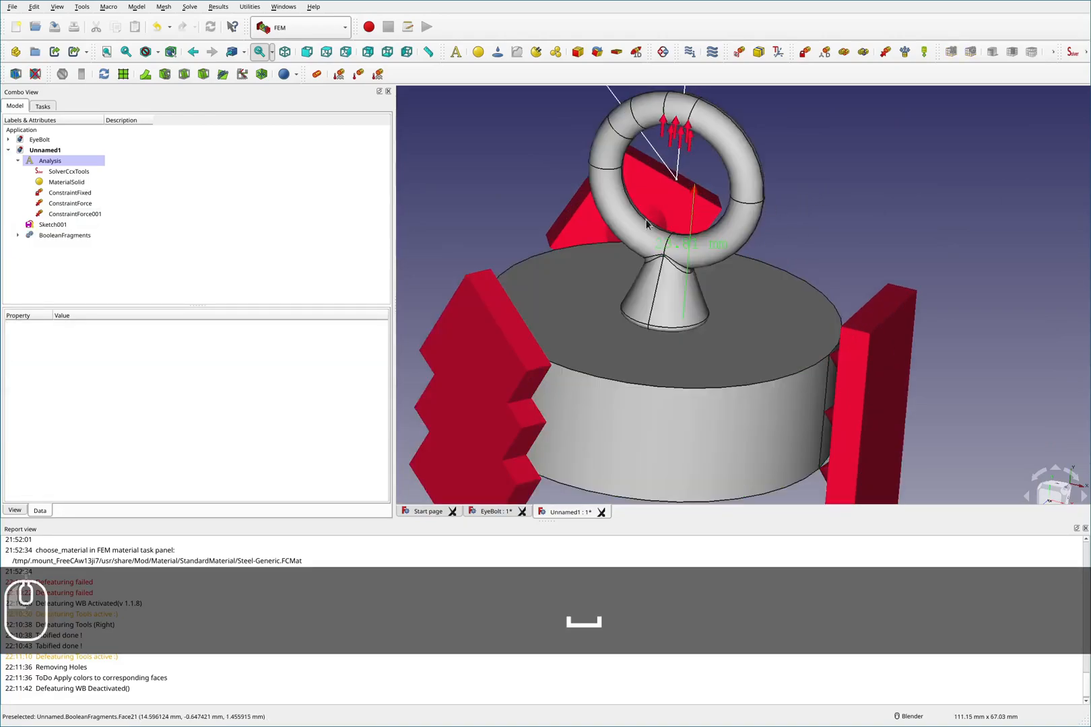
left_click(62, 235)
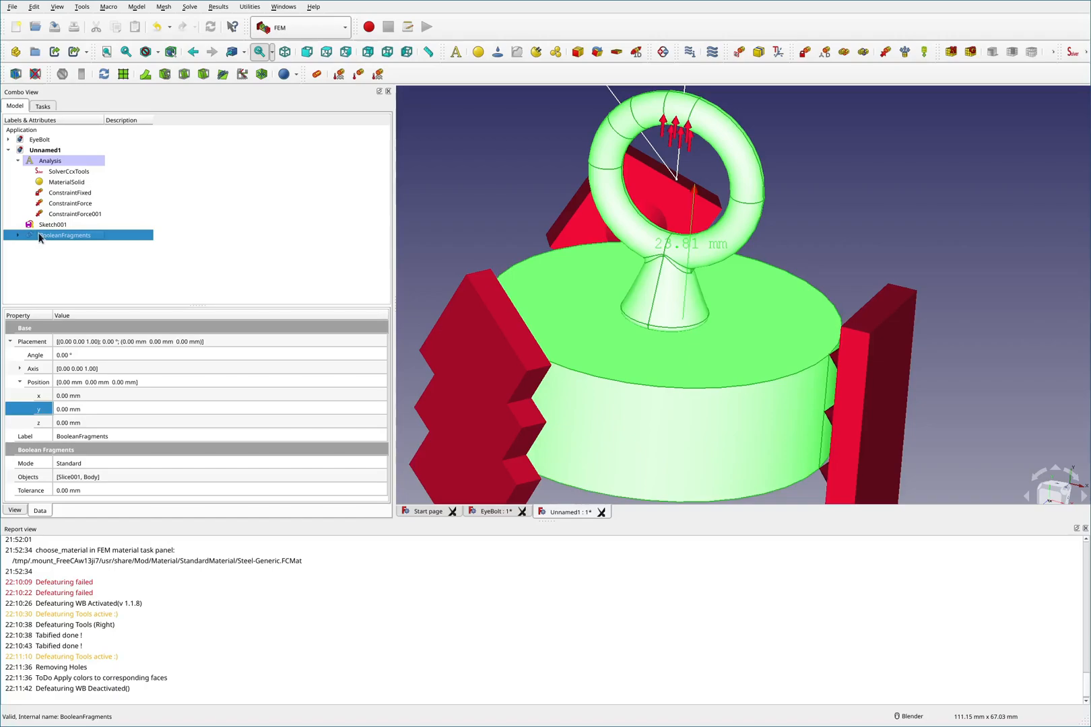
key("Delete")
key("Return")
- Set the Body's placement Y position to -22.81 mm
left_click(57, 162)
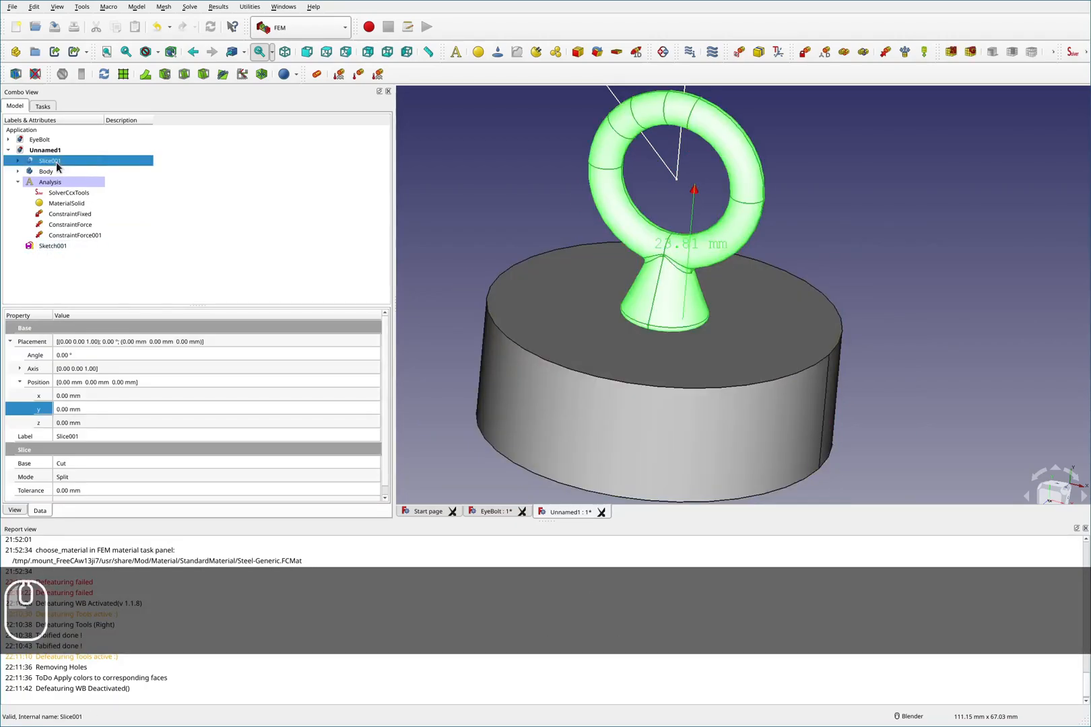
left_click(100, 173)
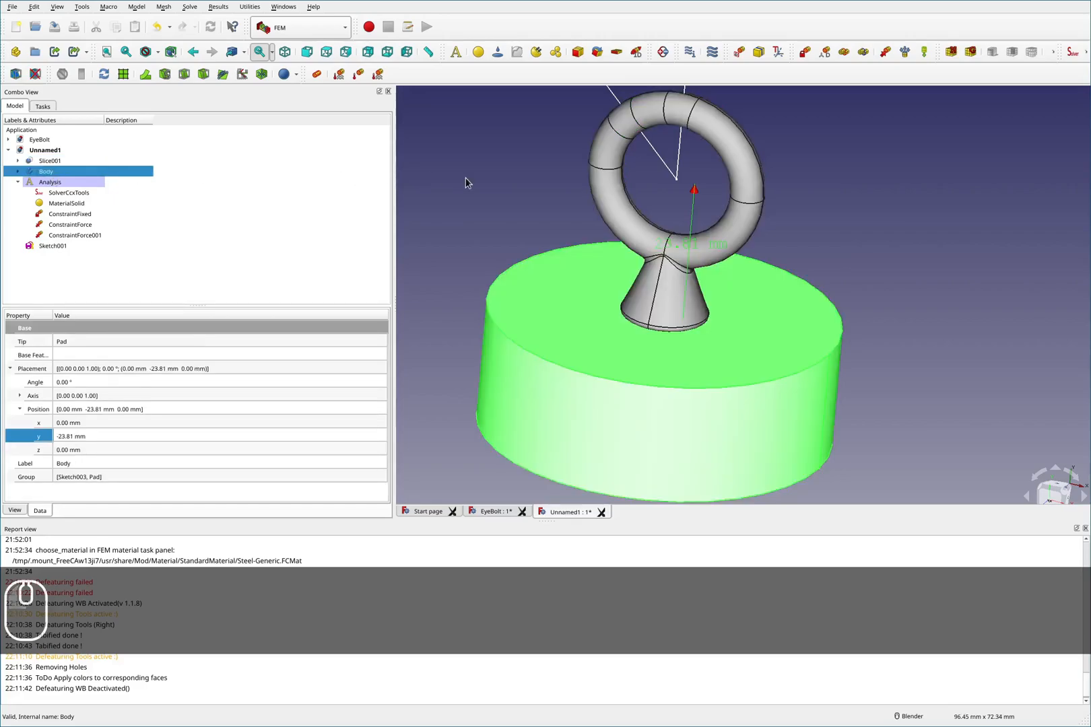
left_click(287, 186)
left_click(39, 171)
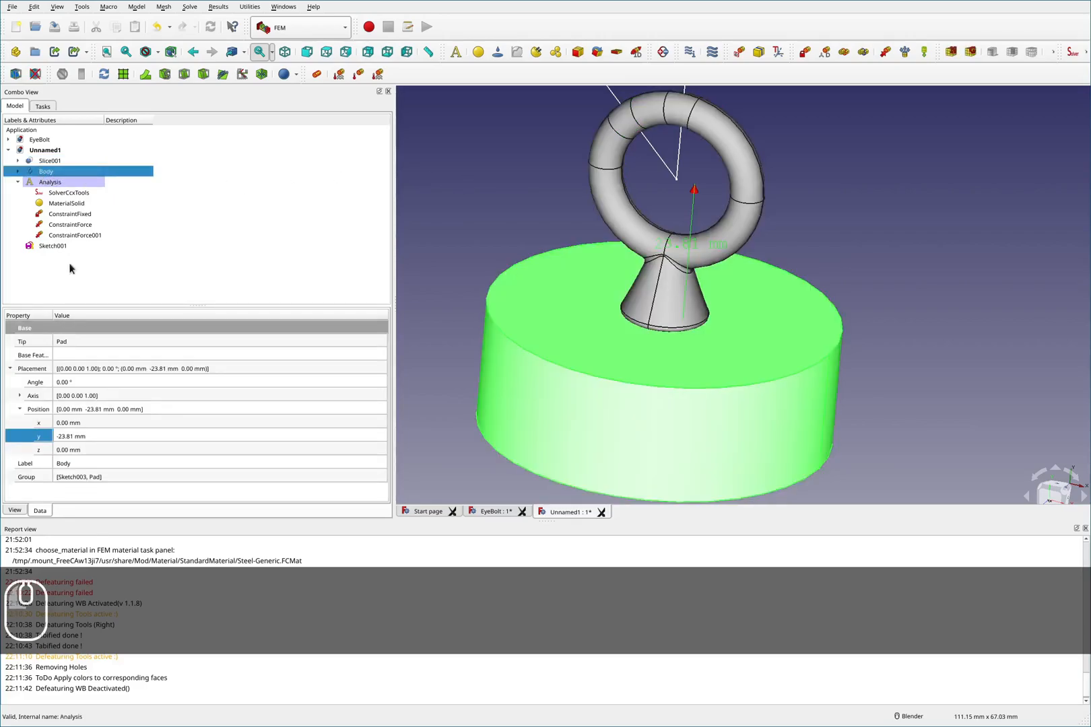
double_click(73, 438)
left_click(80, 437)
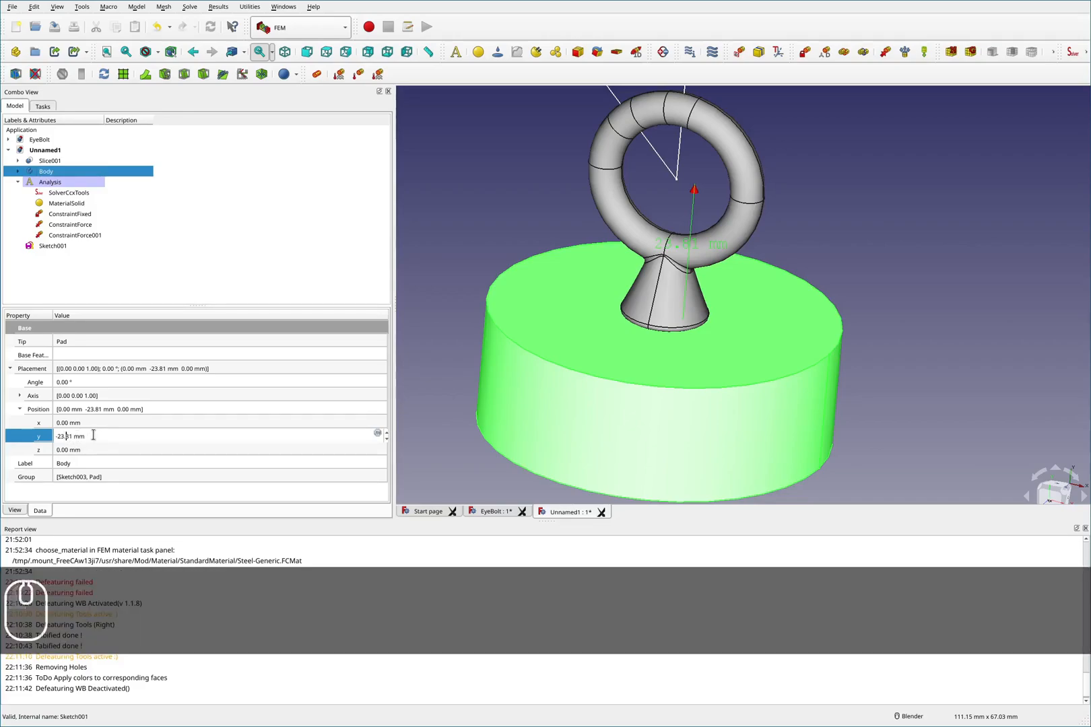
key("Left")
key("BackSpace")
type("2")
key("Return")
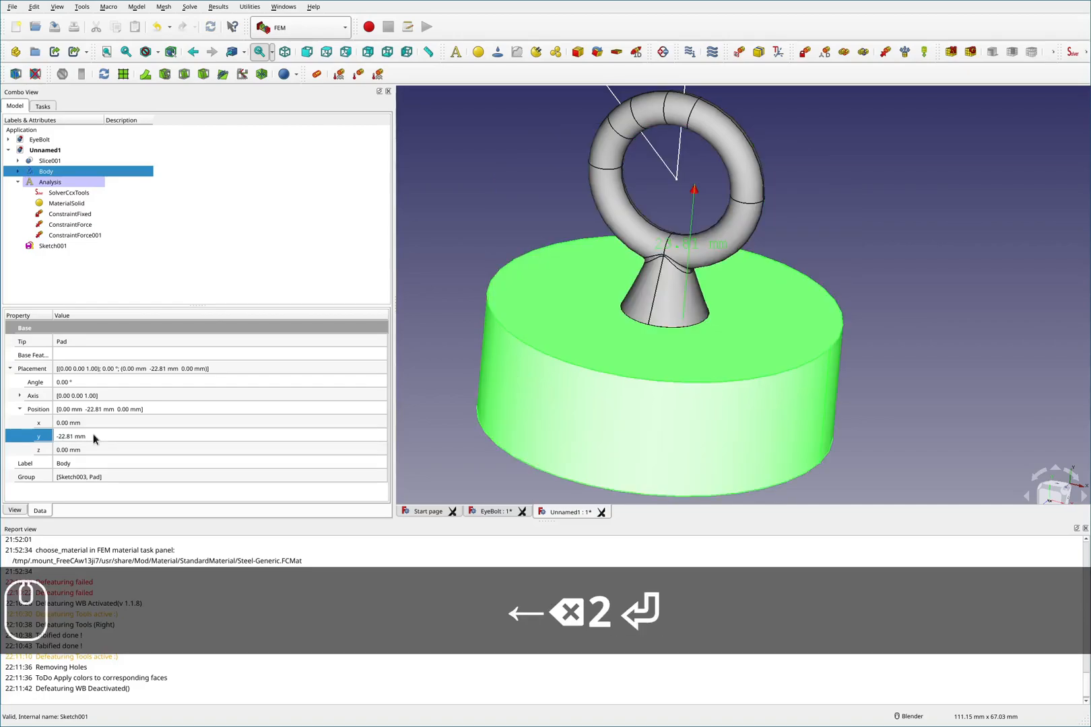
- Edit the Body's Sketch003, set the hole's diameter constraint to 7.35 mm, and close the sketch
left_click(845, 258)
middle_click_drag(763, 343, 675, 443)
scroll(682, 450, "down", 10)
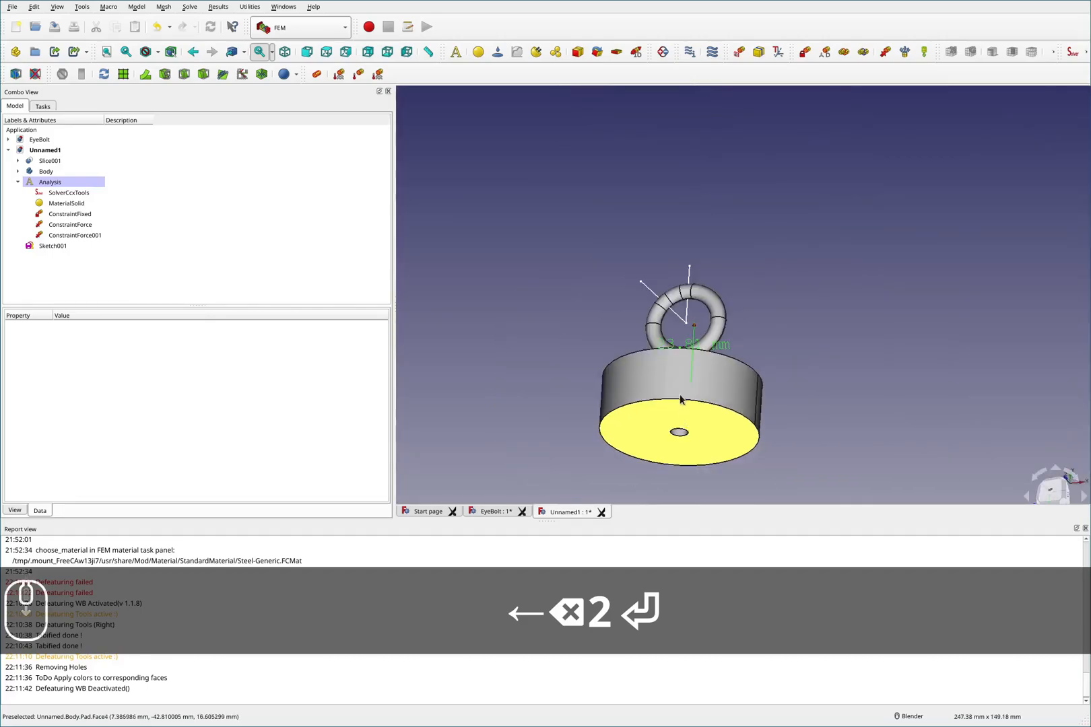
left_click(17, 171)
left_click(27, 193)
left_click(67, 203)
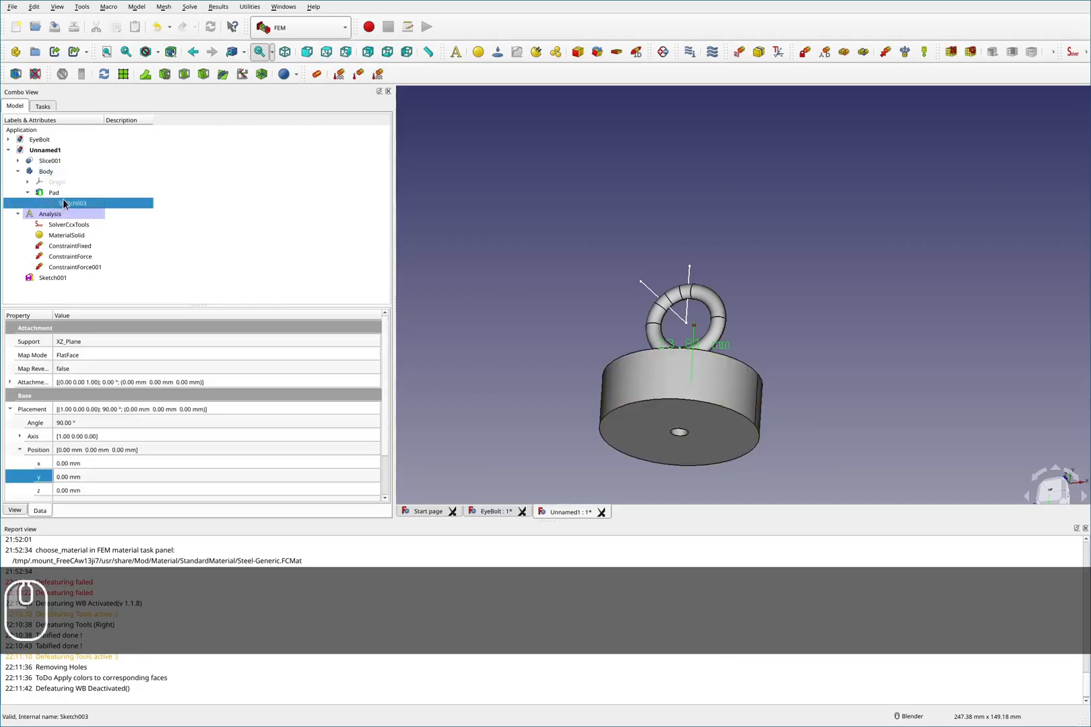
double_click(65, 204)
scroll(674, 330, "up", 8)
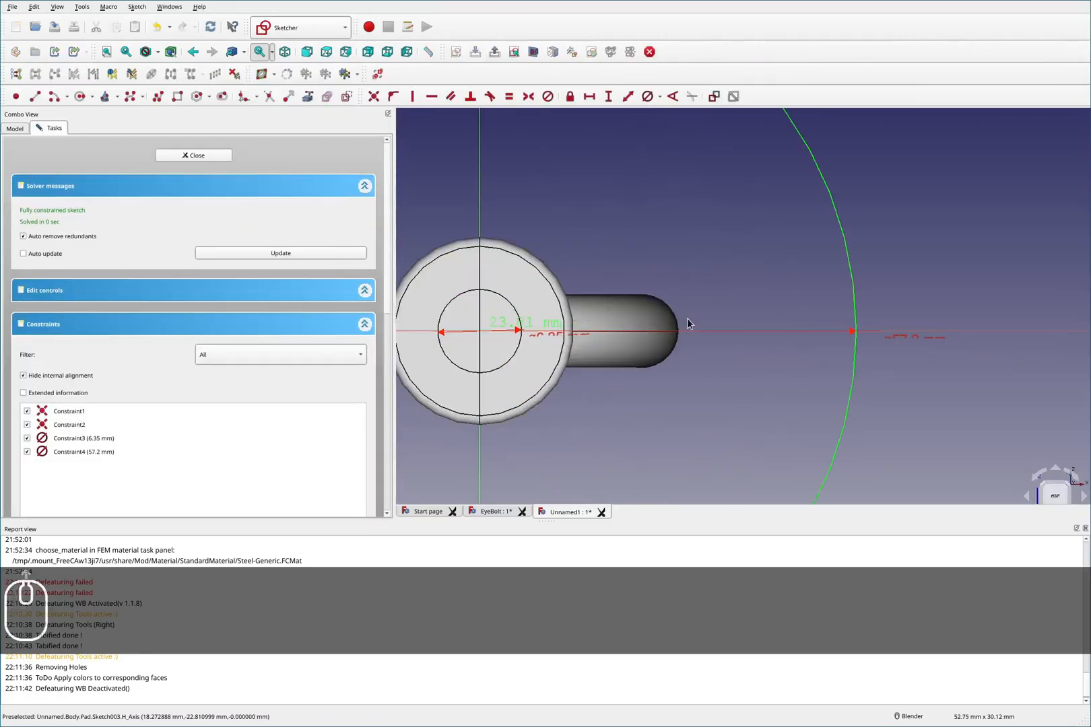
double_click(563, 336)
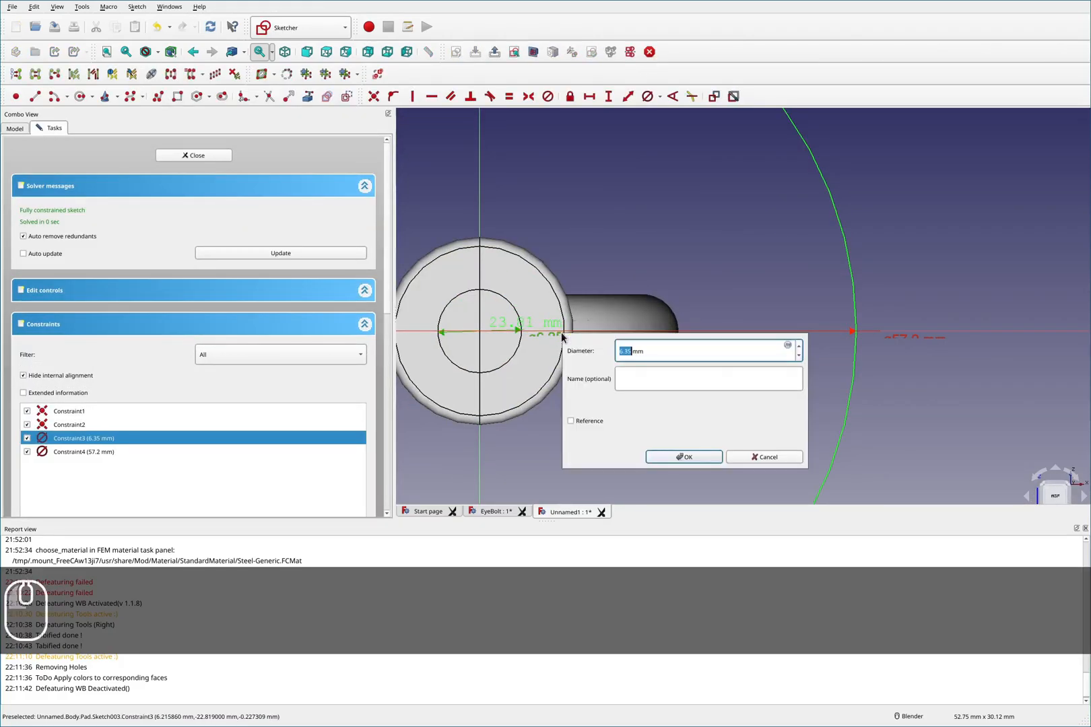
left_click(651, 345)
left_click(625, 351)
key("Left")
key("BackSpace")
type("7")
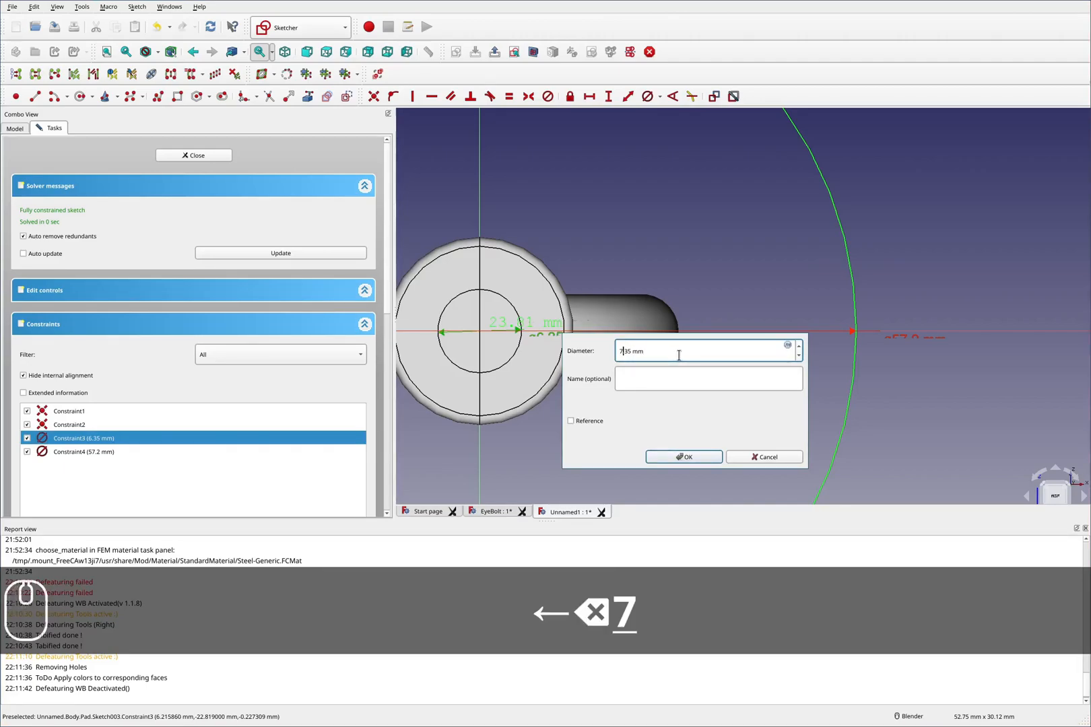
key("Return")
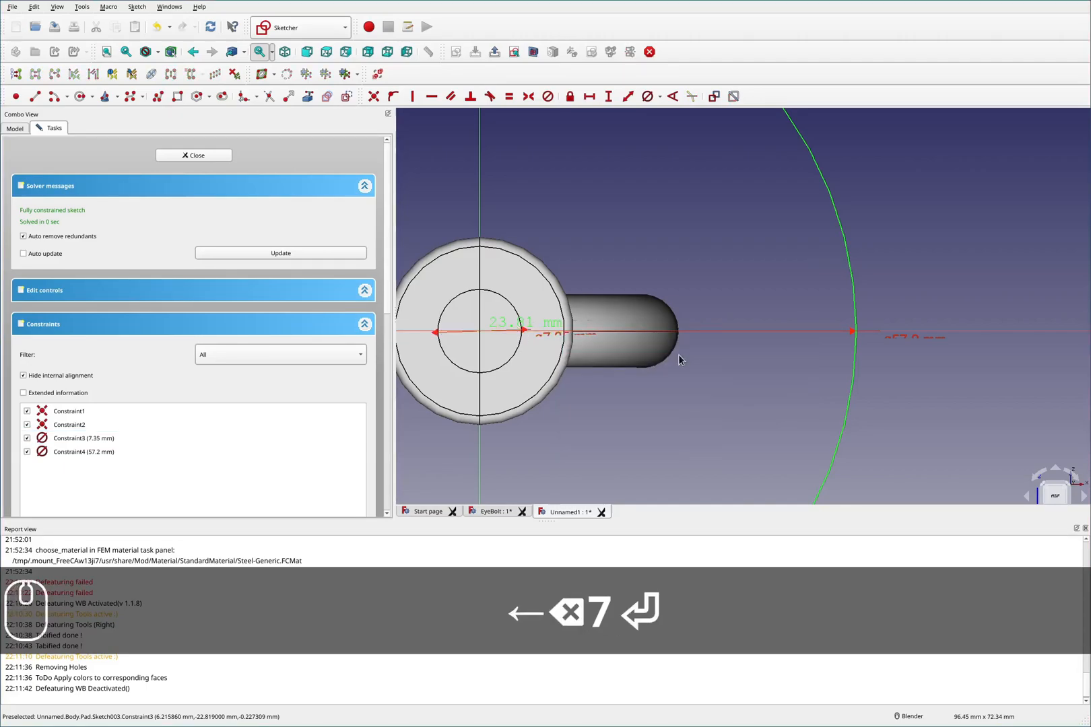
left_click(201, 155)
- Switch to the Part workbench
scroll(698, 353, "up", 5)
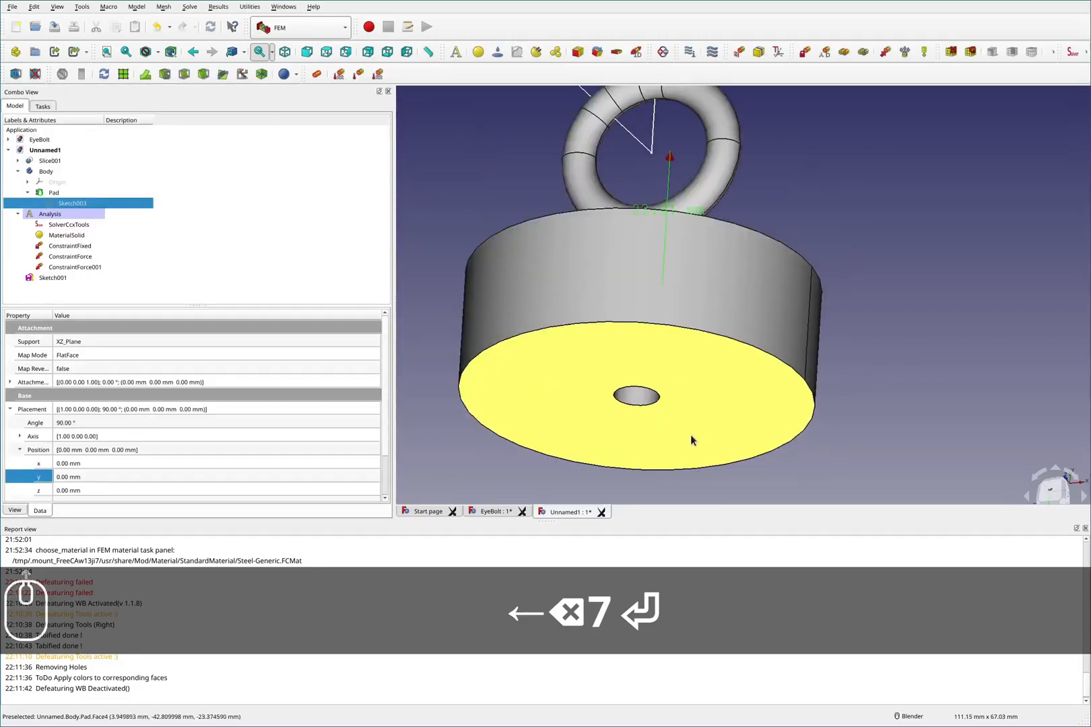
middle_click_drag(699, 353, 625, 458)
scroll(621, 319, "down", 4)
scroll(660, 411, "up", 4)
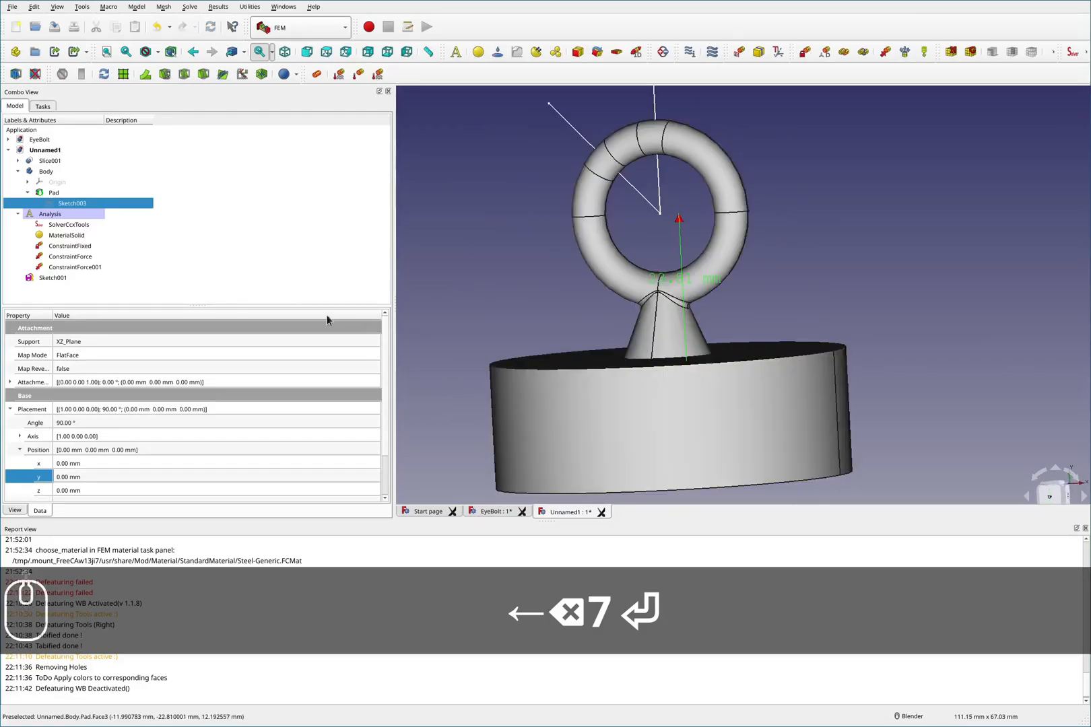
left_click(18, 172)
left_click(302, 27)
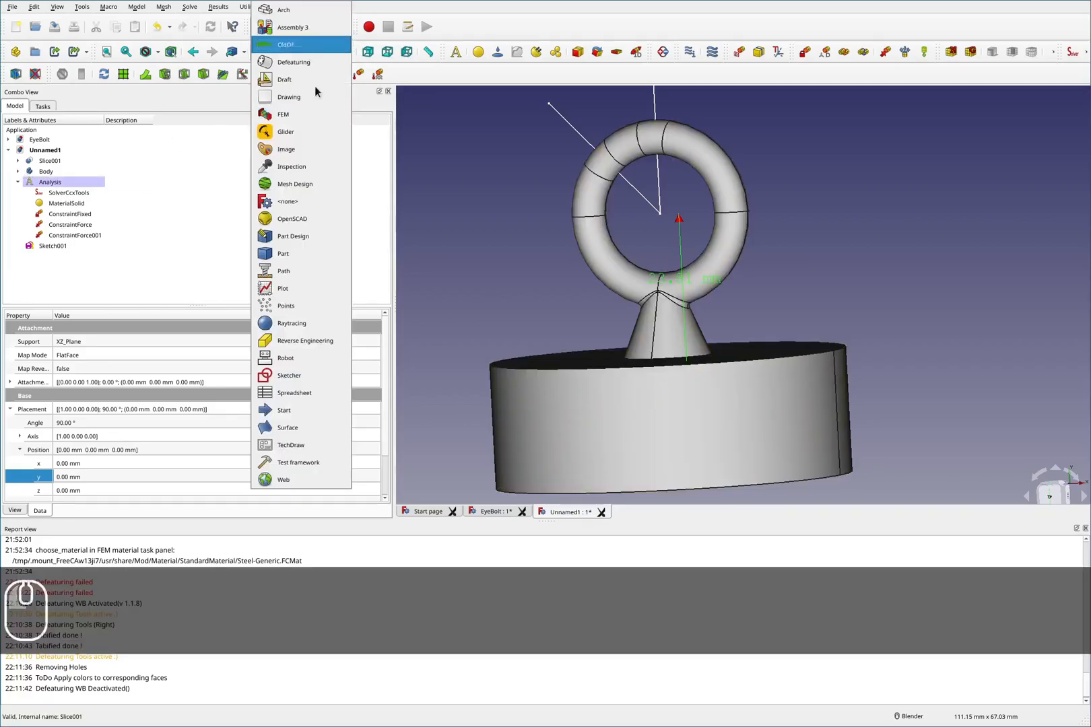
left_click(296, 250)
- Fuse Slice001 and Body with a Union Boolean operation and close the dialog
left_click(49, 151, "ctrl")
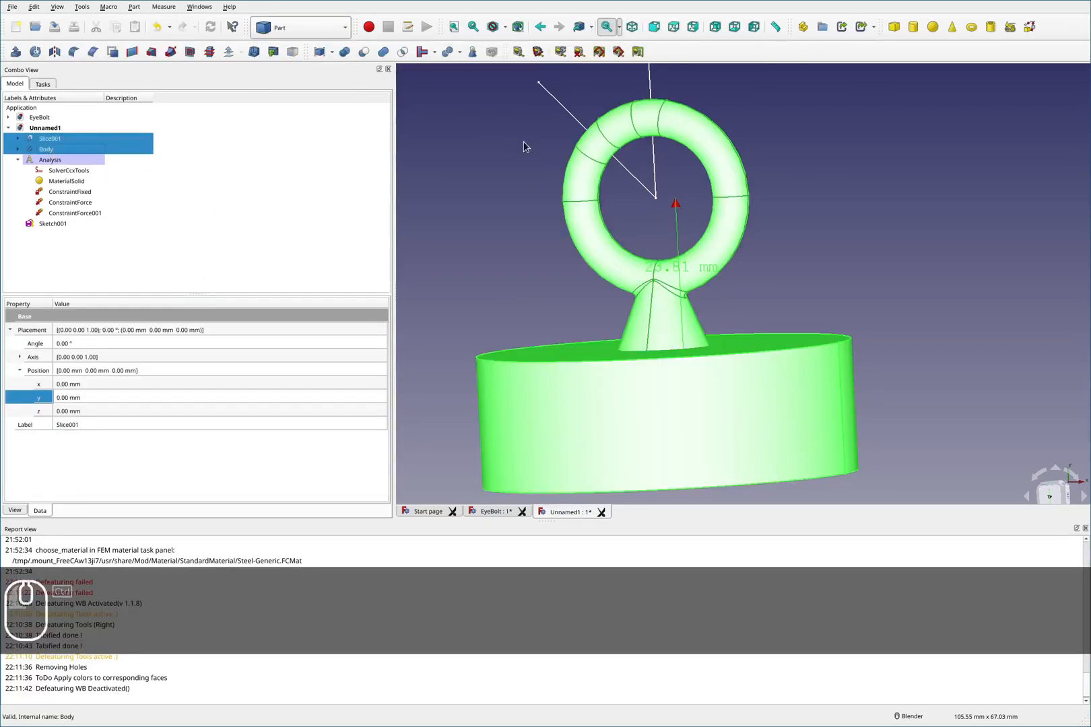
left_click(345, 52)
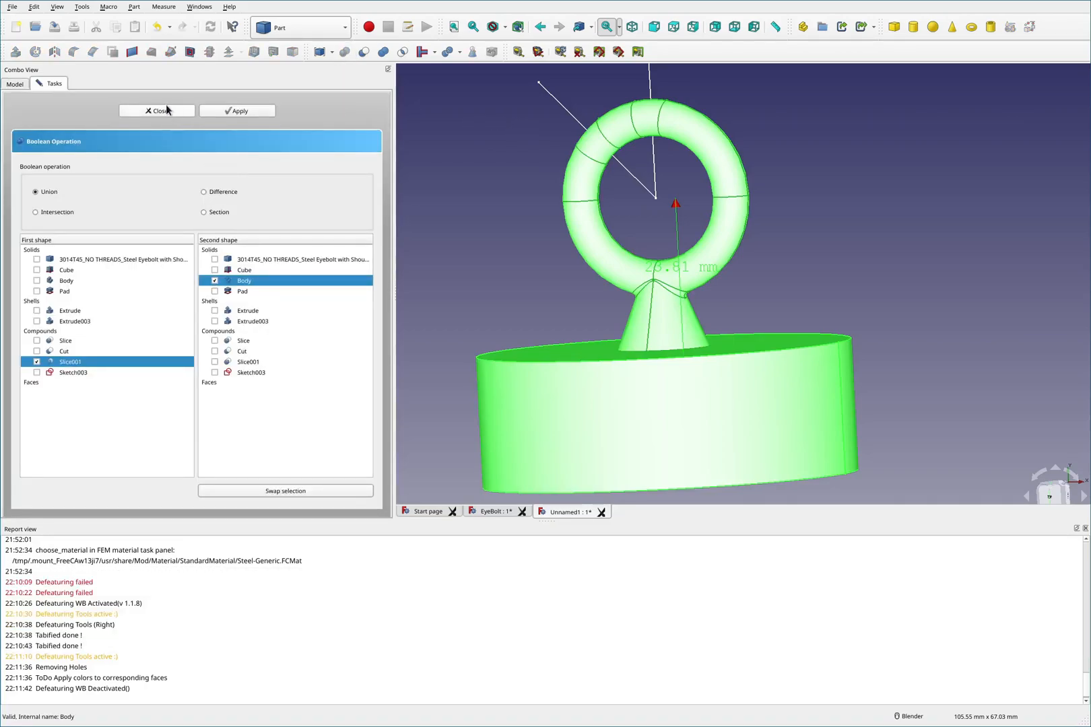
left_click(258, 113)
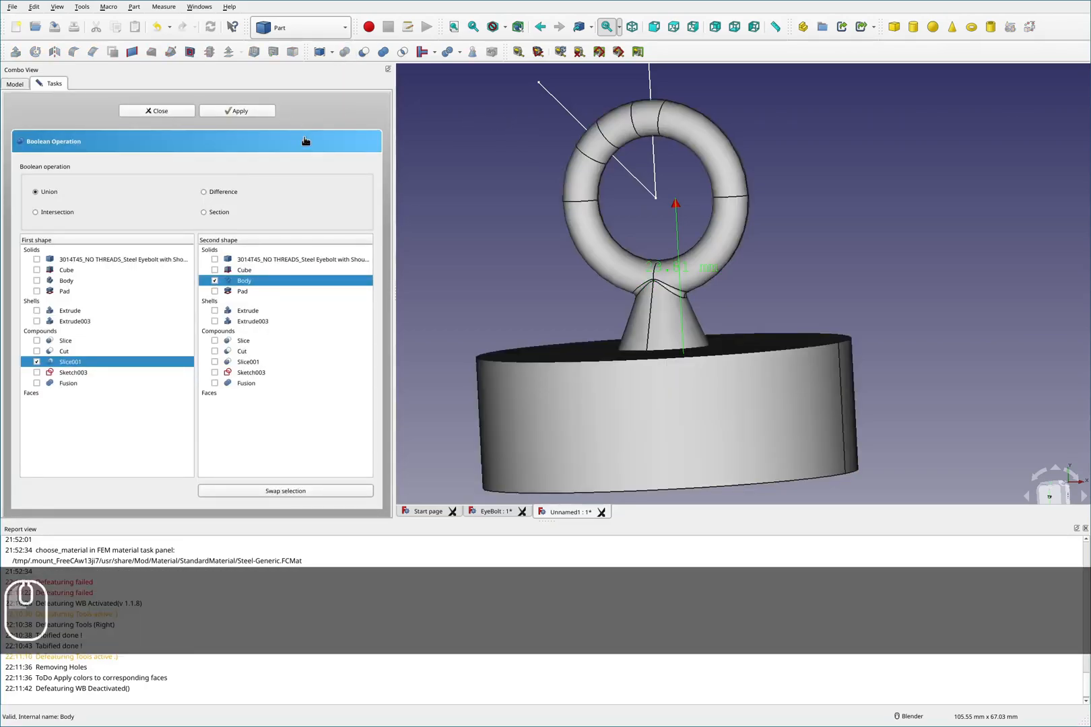
left_click(143, 111)
- Inspect the Fusion result around the shank base and the block's top face
left_click(48, 213)
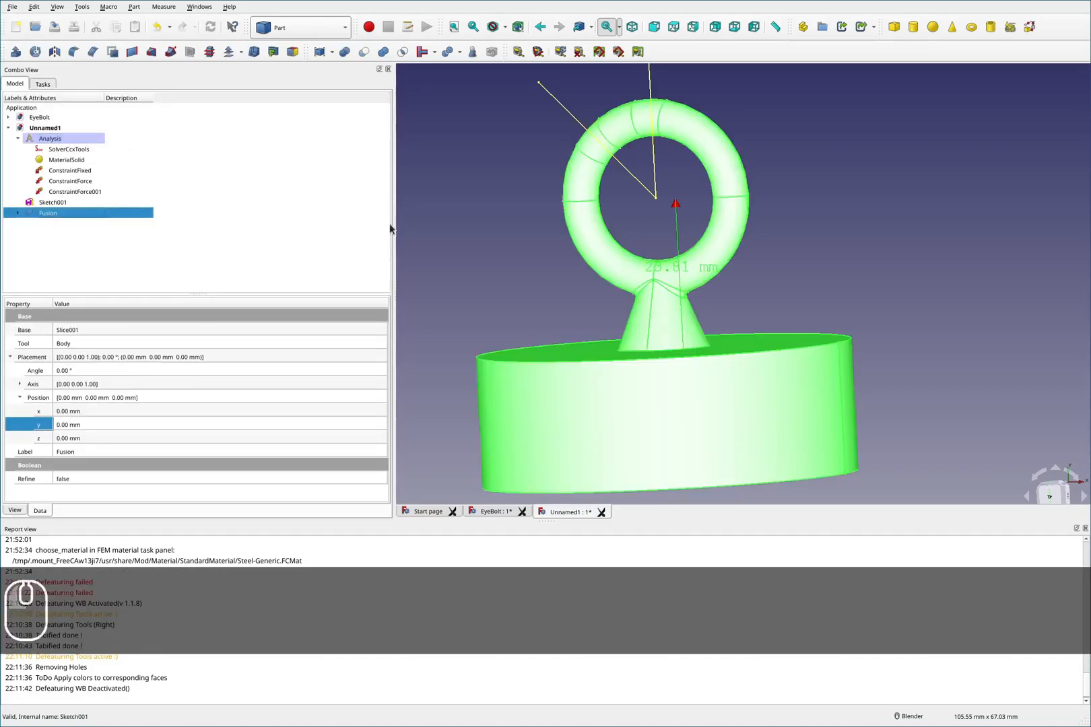
middle_click_drag(710, 323, 719, 237)
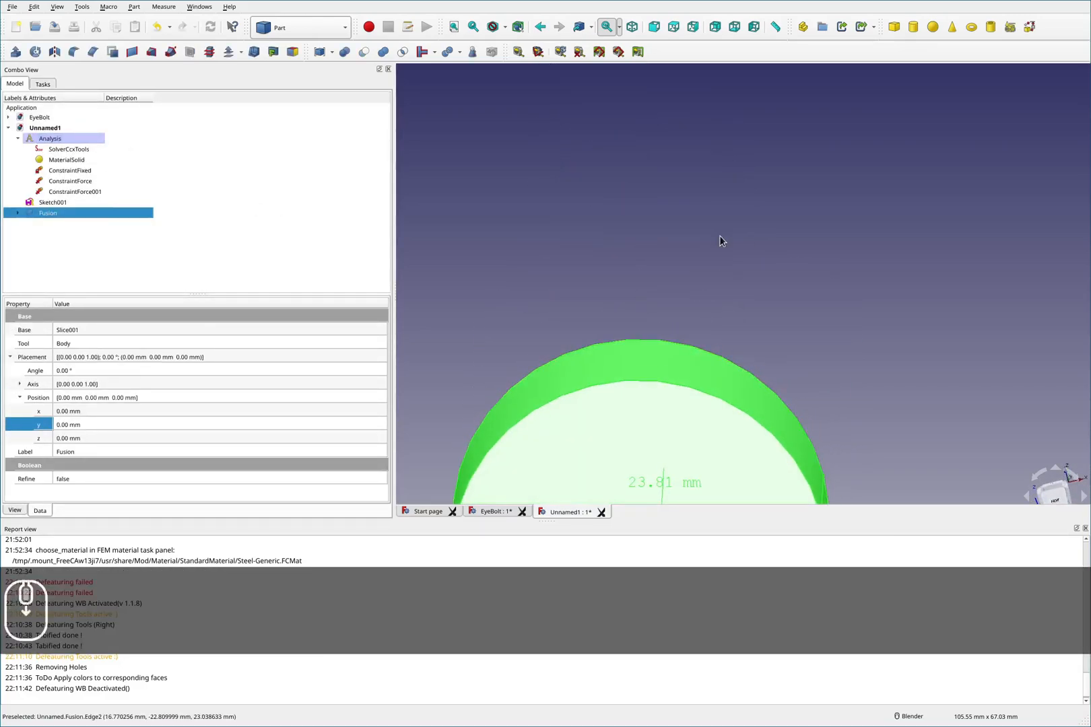
scroll(719, 237, "down", 3)
scroll(659, 381, "up", 5)
scroll(659, 380, "up", 2)
middle_click_drag(653, 360, 645, 433)
scroll(645, 433, "down", 4)
middle_click_drag(647, 206, 692, 273)
left_click(462, 195)
scroll(633, 324, "up", 3)
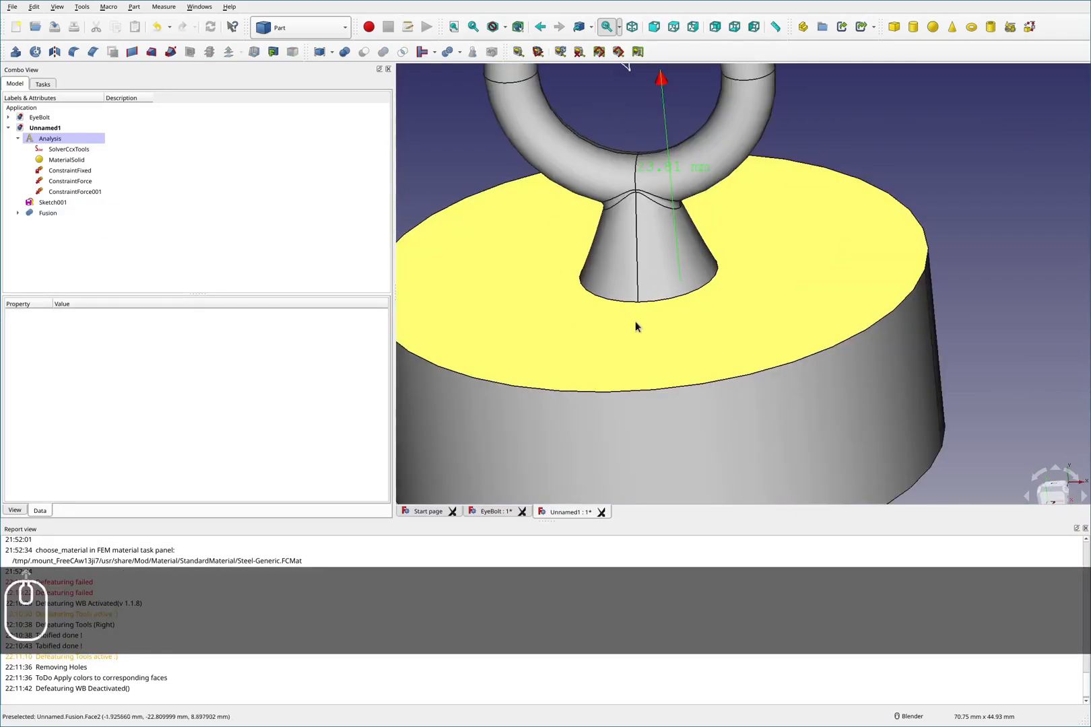
- Switch to the FEM workbench and create a Netgen mesh of the Fusion, applying the default settings
left_click(54, 213)
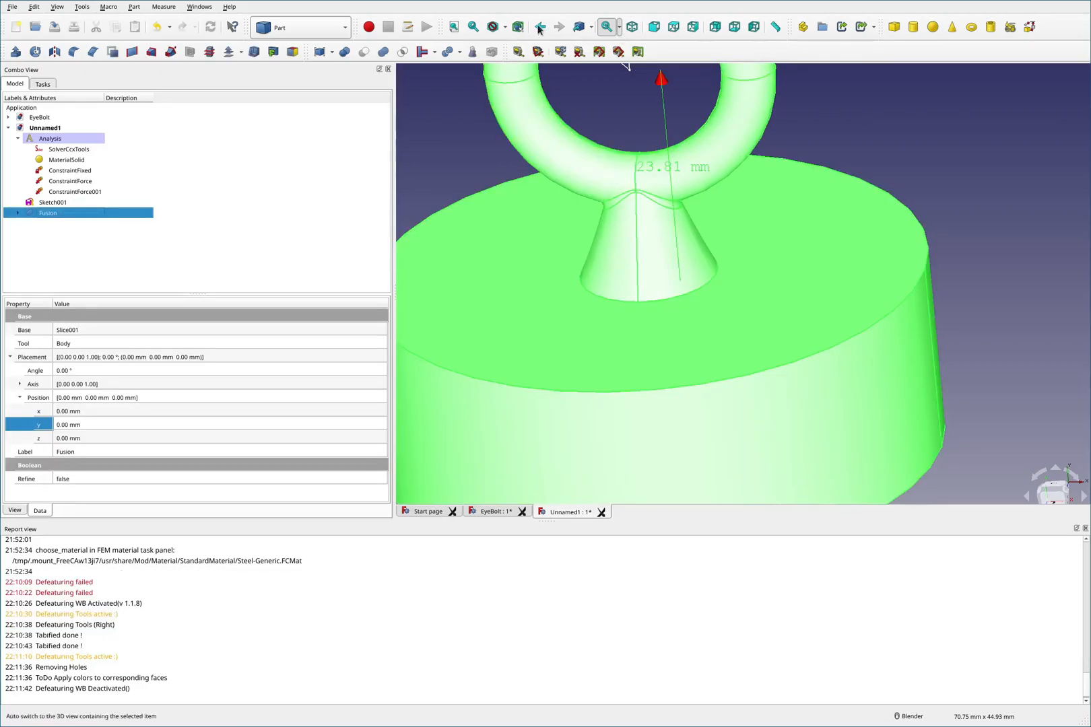
left_click(316, 29)
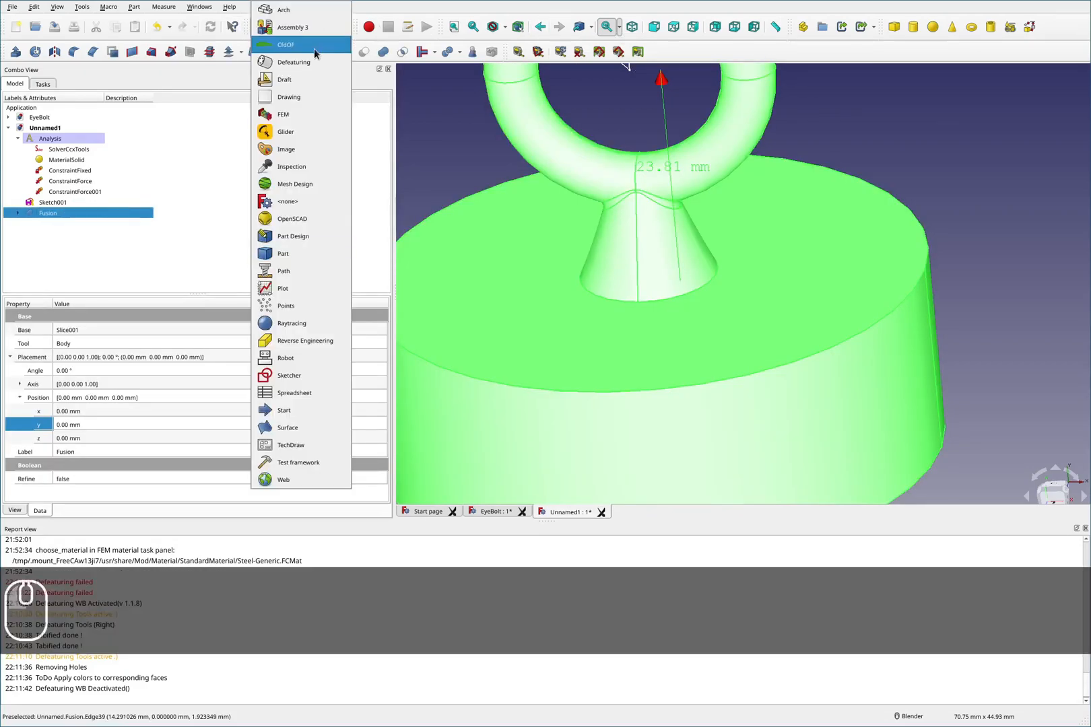
left_click(299, 117)
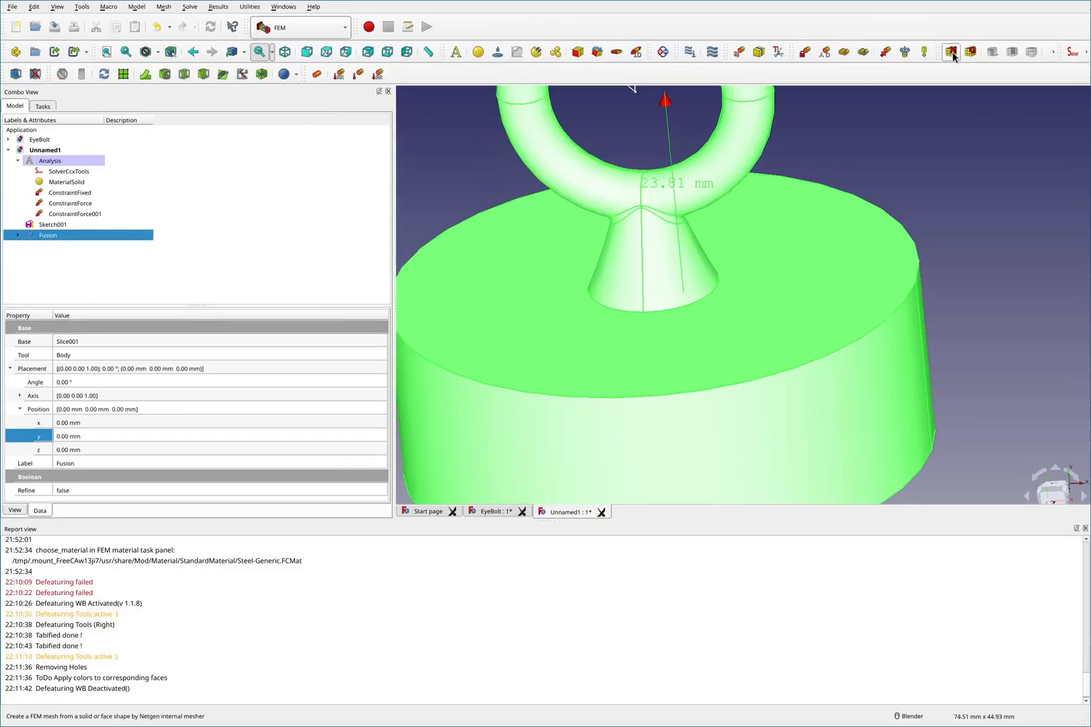
left_click(950, 53)
left_click(281, 132)
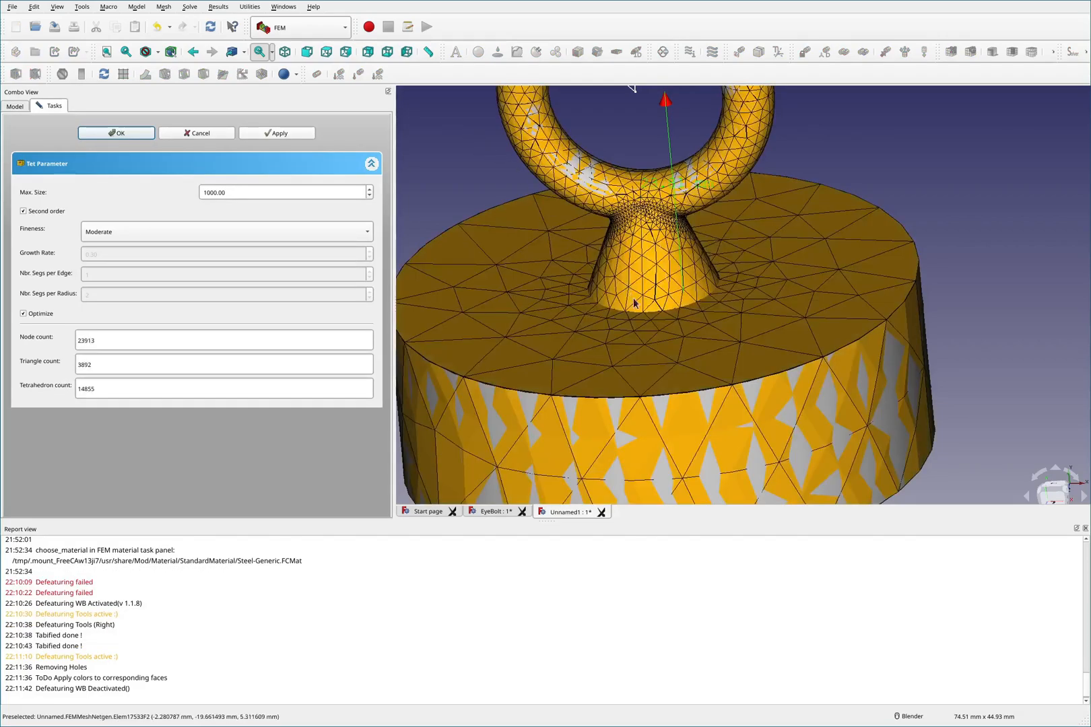
- Inspect the generated mesh on the block's top, underside hole and the shank
scroll(640, 311, "up", 3)
middle_click_drag(643, 333, 715, 192)
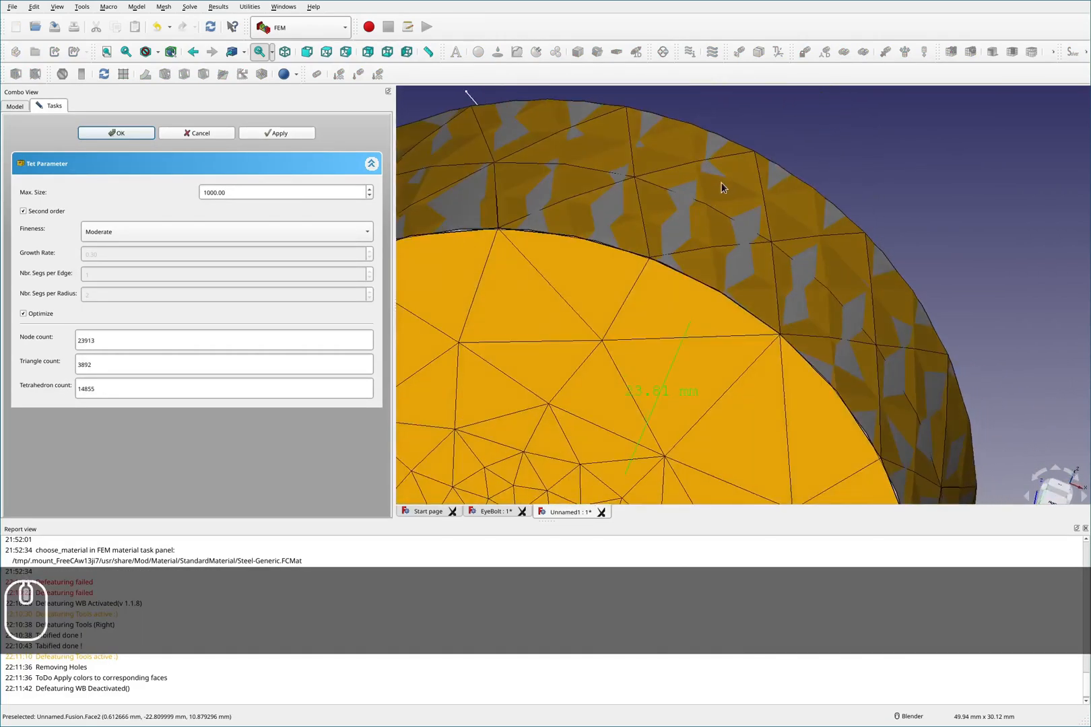
scroll(716, 189, "down", 2)
scroll(618, 435, "up", 5)
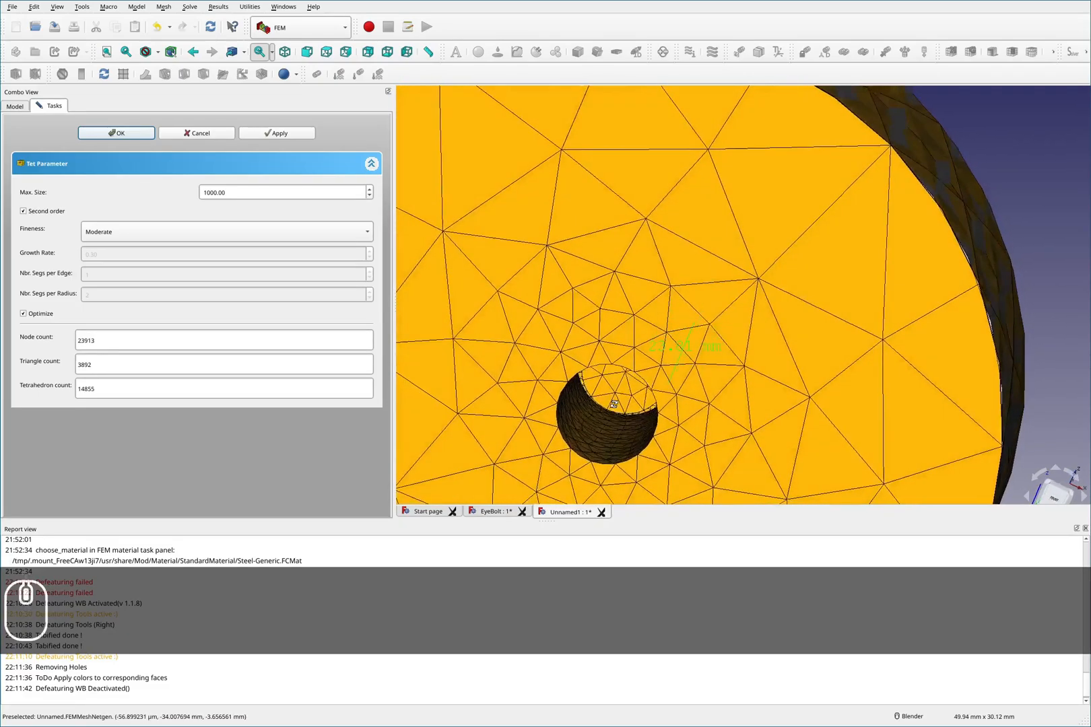
middle_click_drag(621, 395, 746, 258)
scroll(689, 302, "down", 2)
scroll(691, 217, "up", 4)
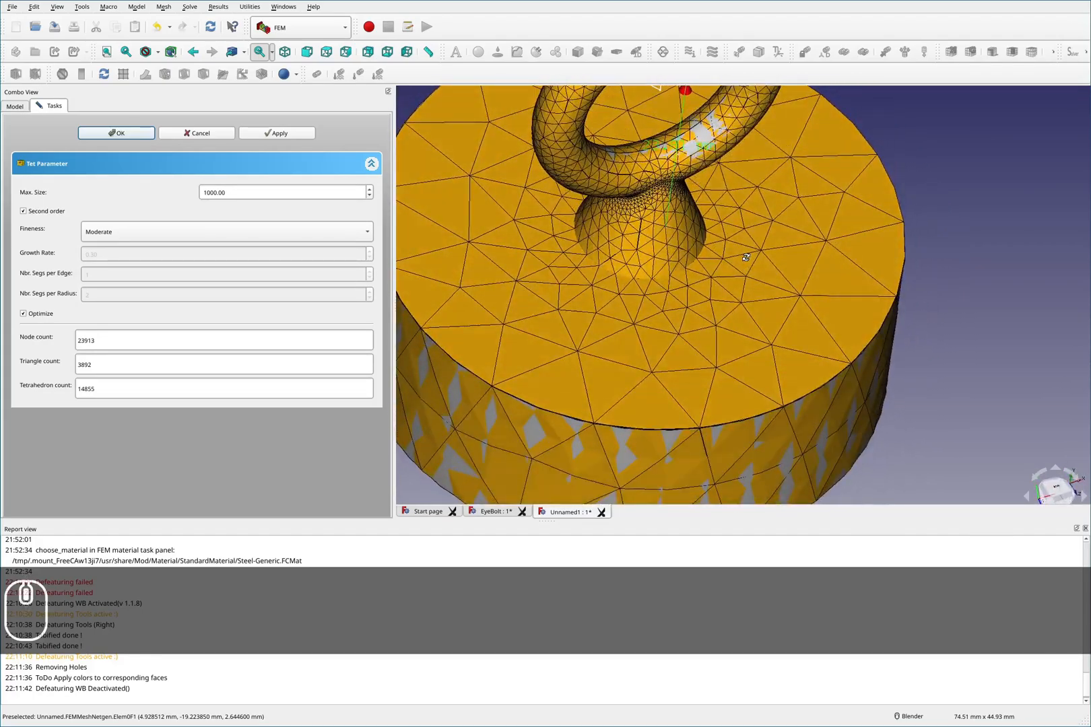
- Set the Netgen mesh's max size to 10 and reapply the mesh
left_click_drag(249, 194, 131, 185)
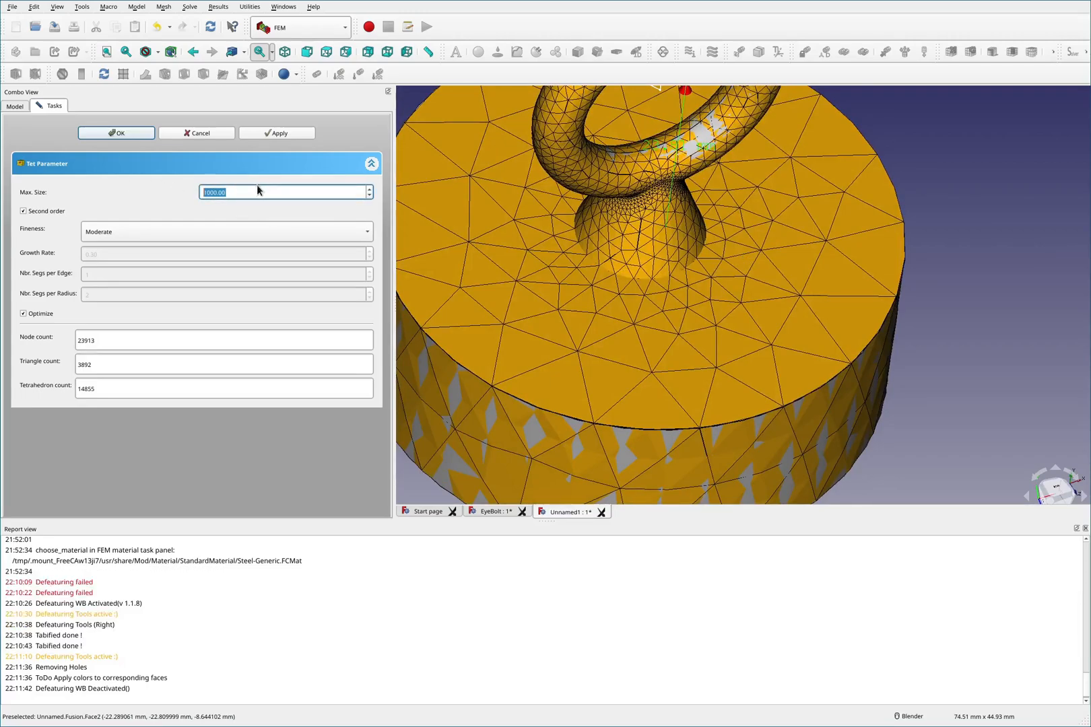
type("10")
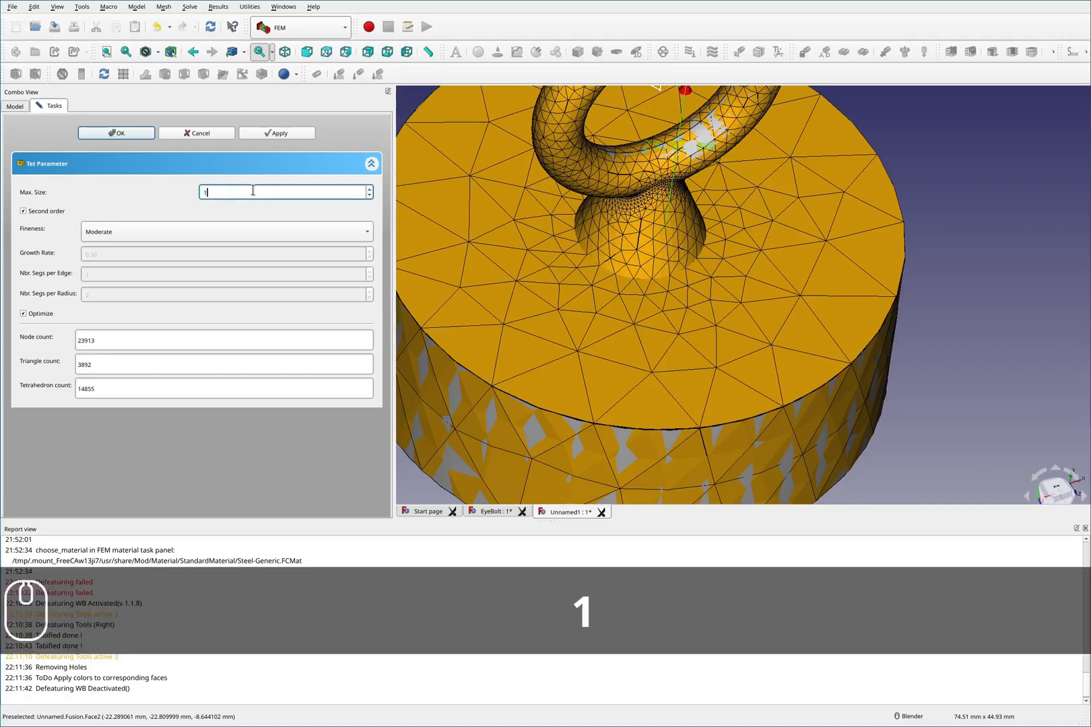
left_click(276, 133)
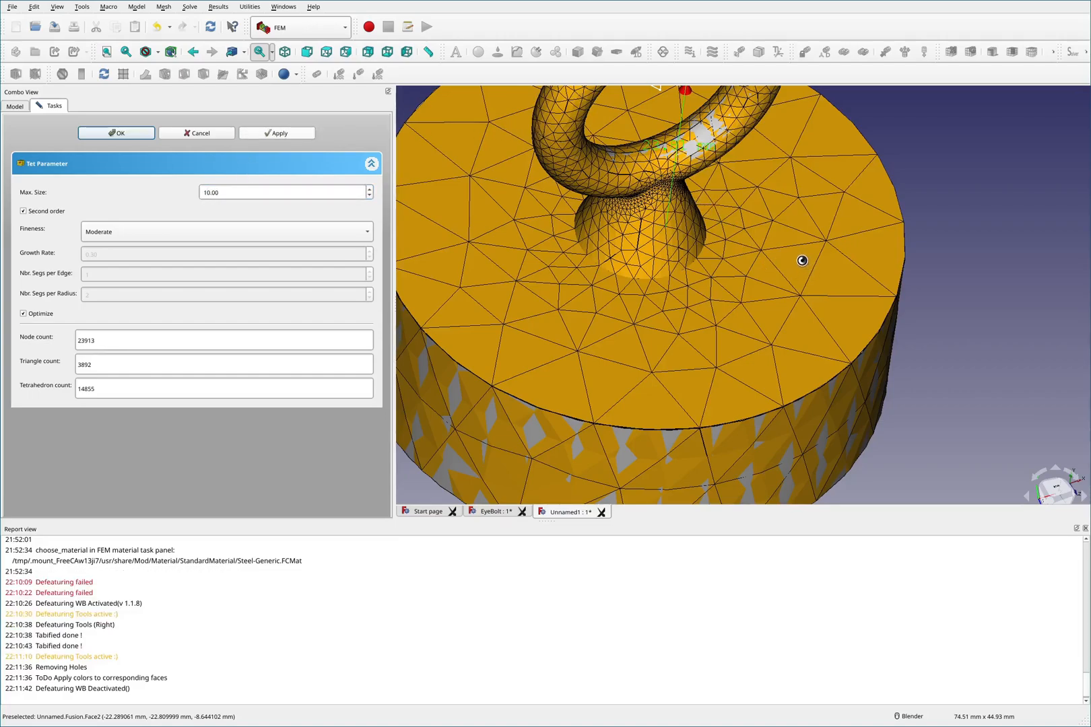
key("F1")
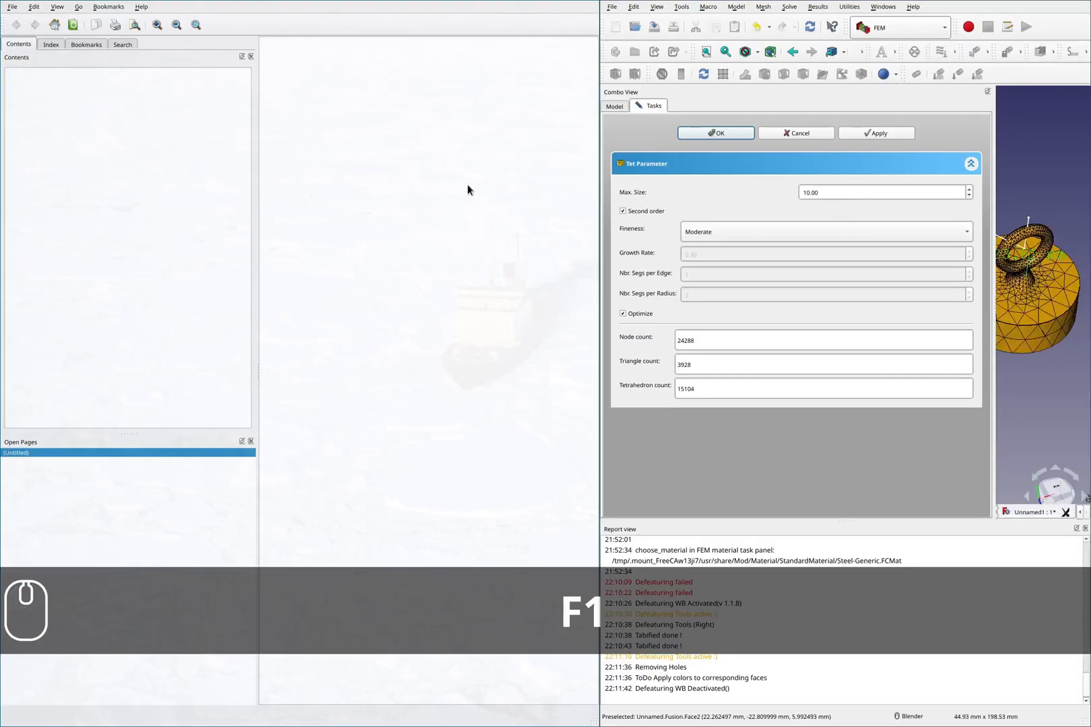
key("super+c")
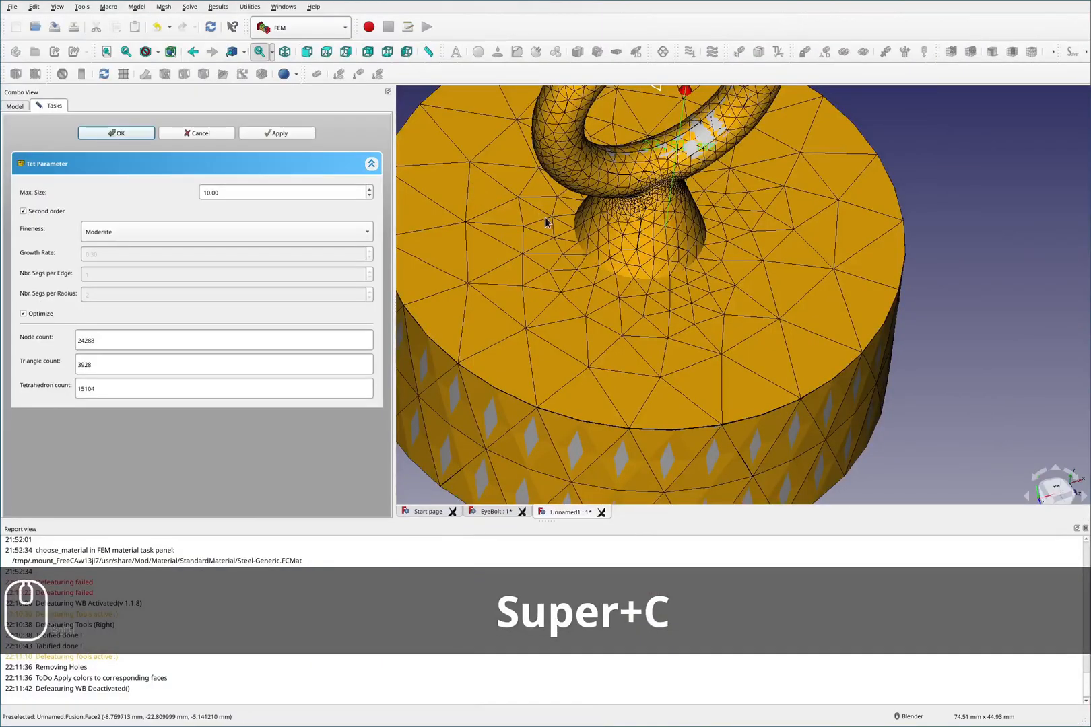
key("F2")
mouse_move(838, 239)
left_mouse_down()
mouse_move(775, 282)
mouse_move(503, 250)
mouse_move(507, 330)
mouse_move(863, 318)
mouse_move(848, 197)
left_mouse_up()
key("F2")
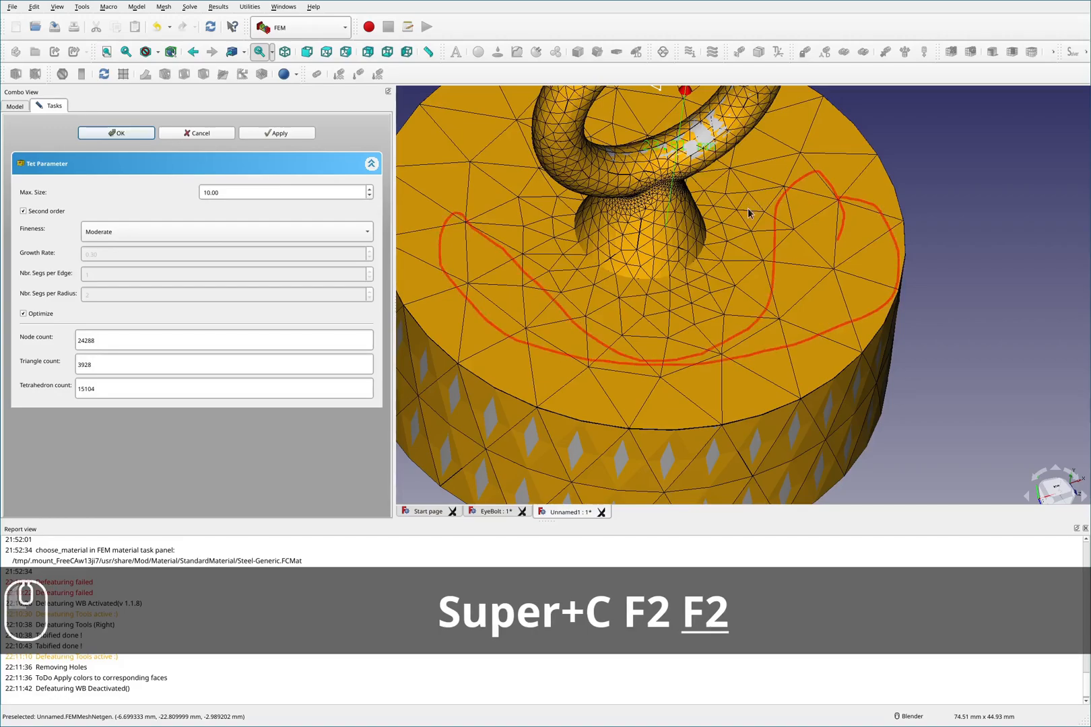
- Set the Netgen mesh's max size to 5 and reapply the mesh
double_click(265, 194)
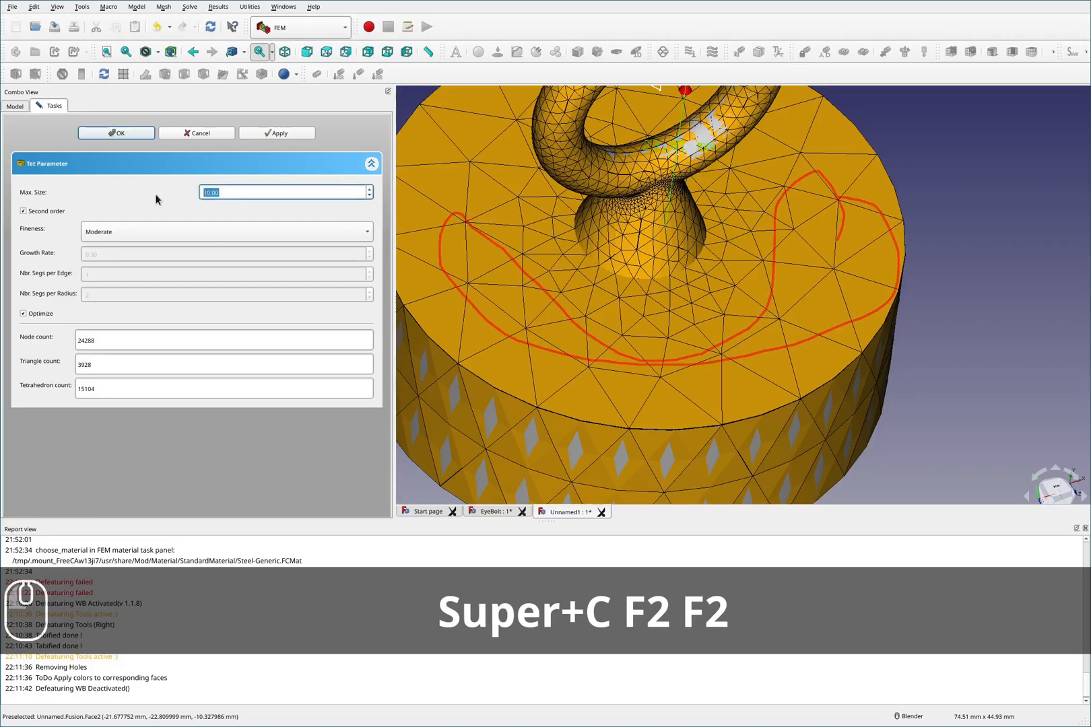
type("5")
left_click(276, 133)
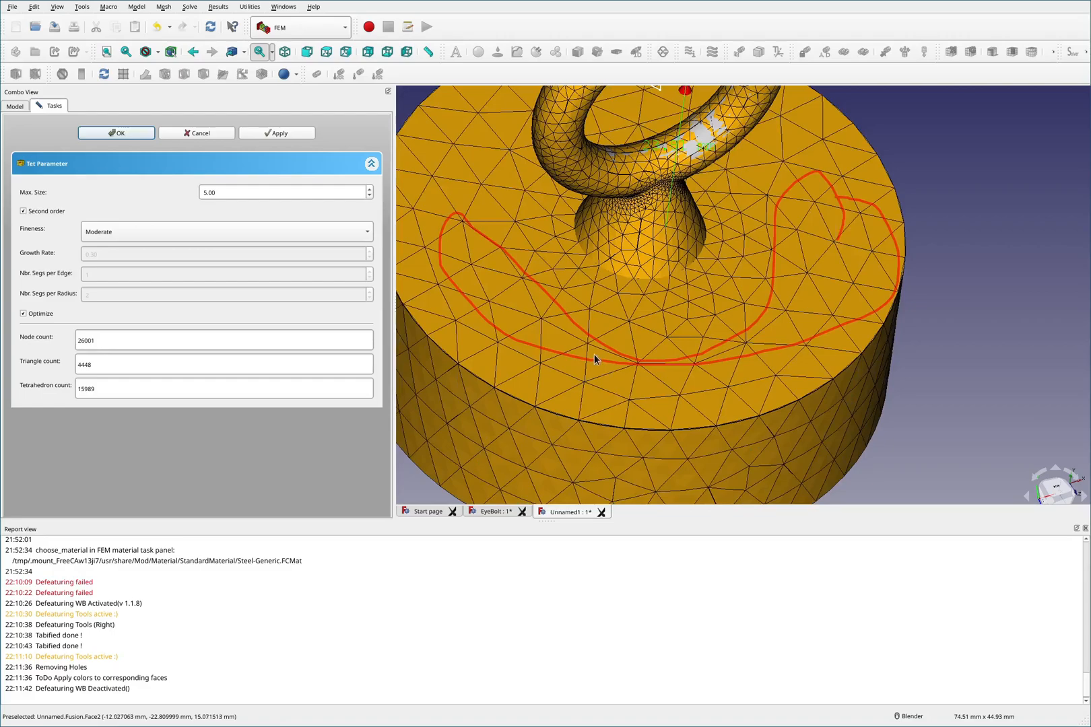
- Set the Netgen mesh's max size to 3 and reapply the mesh
left_click(246, 194)
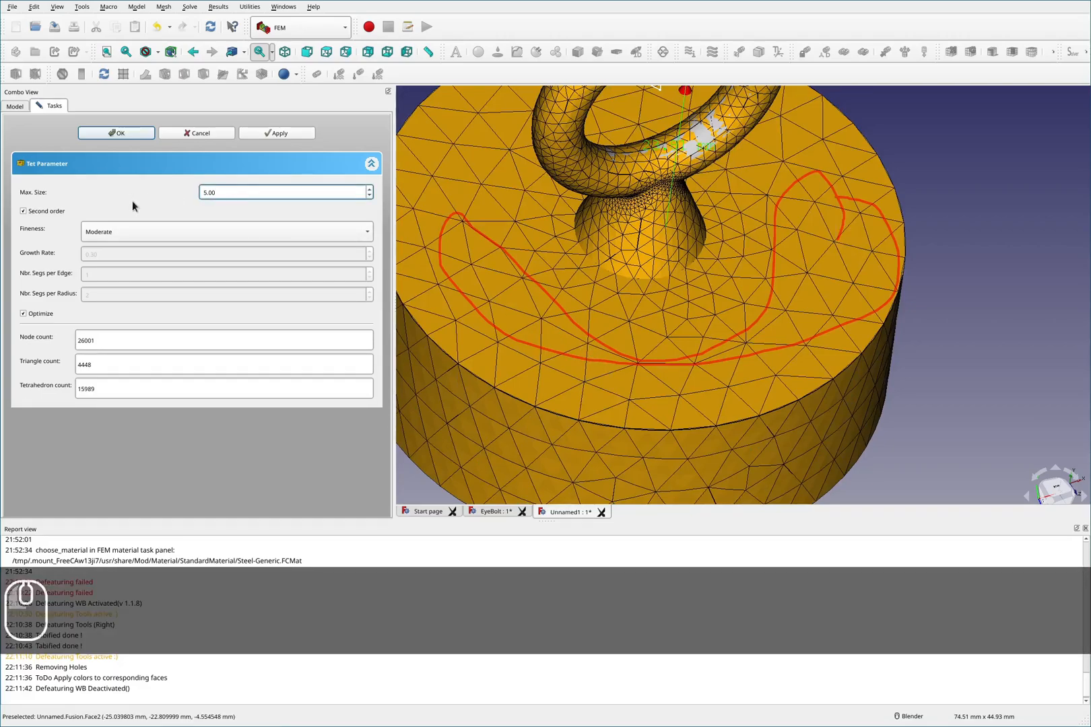
double_click(246, 194)
type("3")
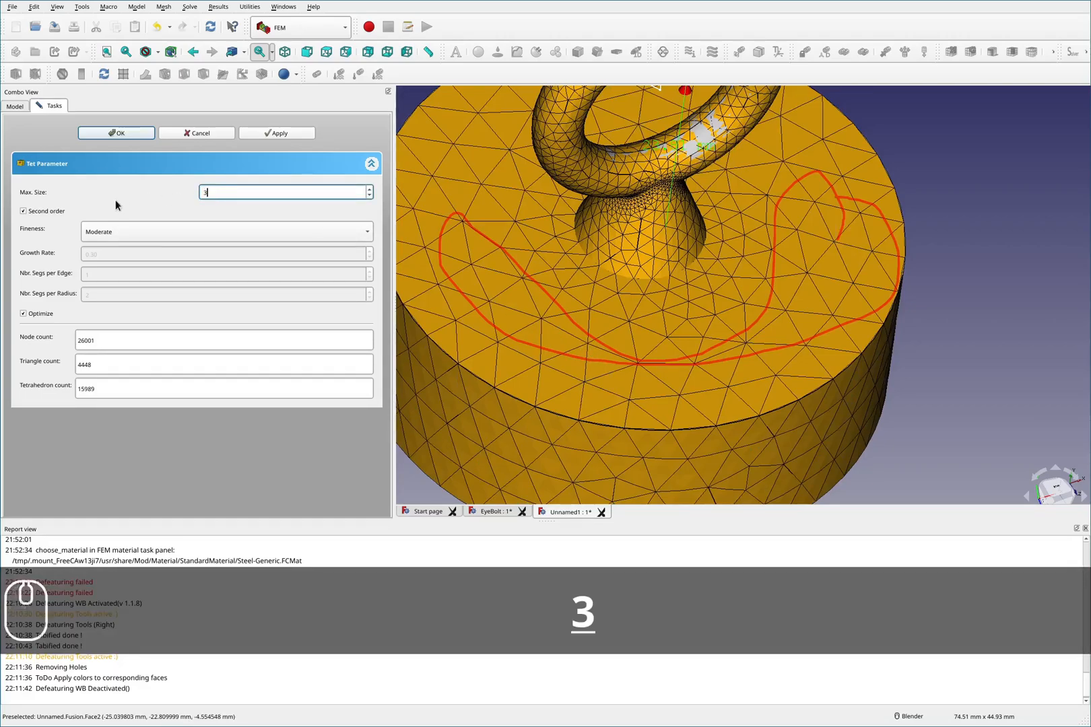
left_click(276, 133)
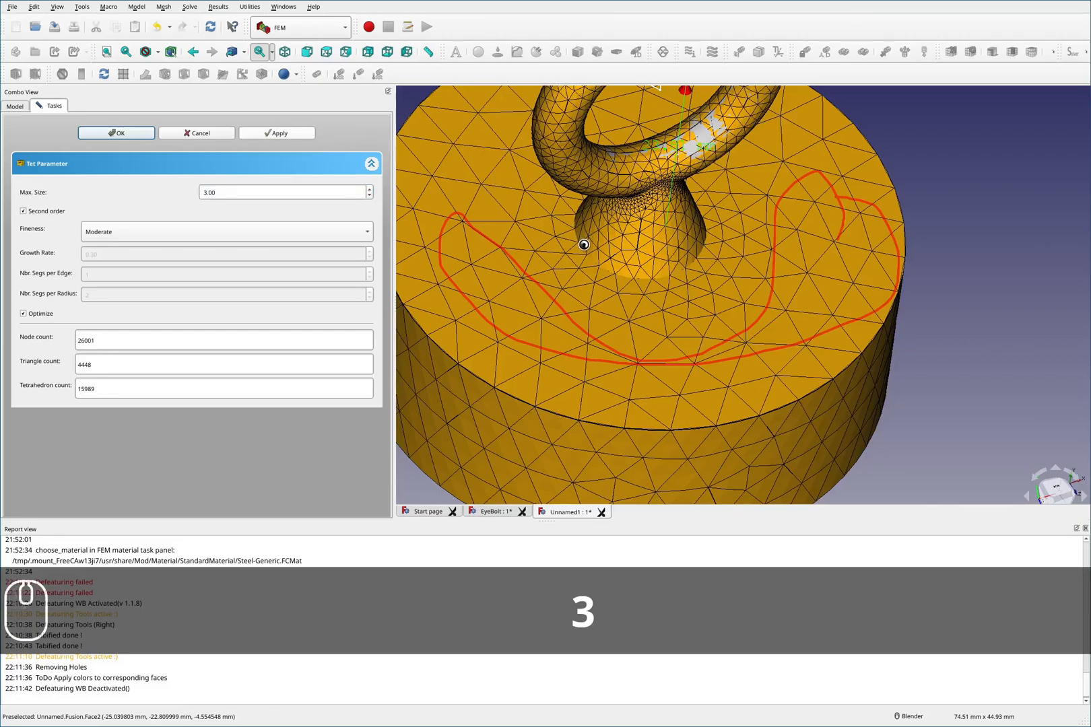
- Inspect the refined mesh around the shank base and the block's top face, and accept the mesh settings
key("shift+F2")
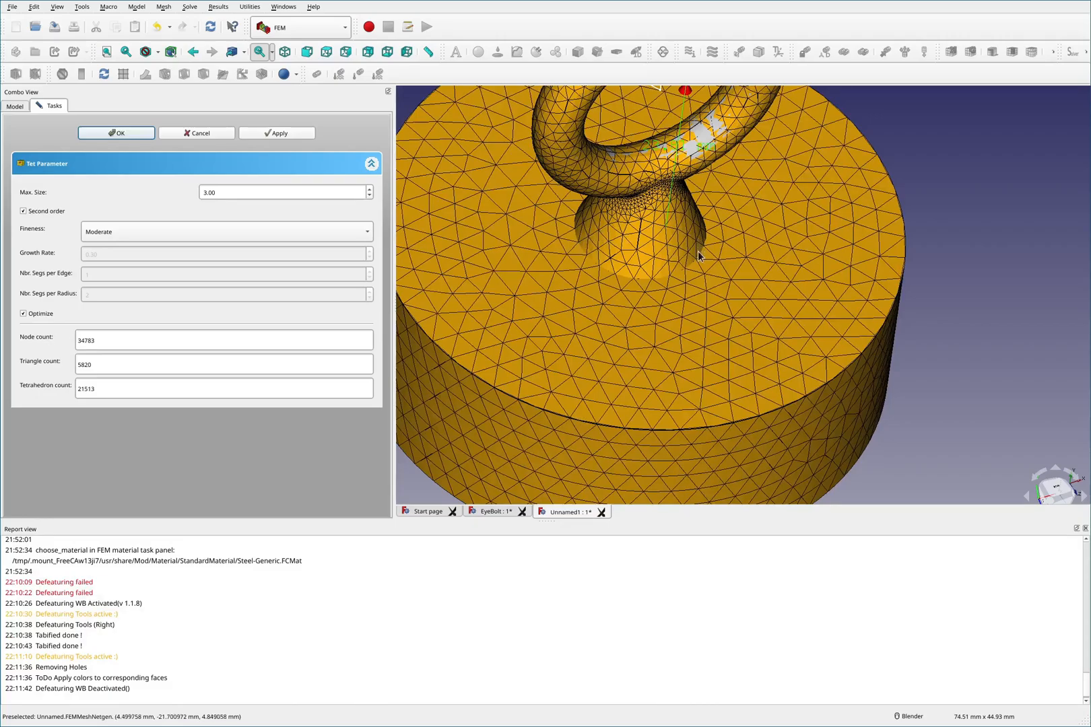
mouse_move(702, 304)
middle_mouse_down()
mouse_move(668, 254)
mouse_move(697, 320)
middle_mouse_up()
scroll(669, 254, "down", 3)
scroll(628, 443, "up", 5)
middle_click_drag(629, 445, 613, 414)
scroll(614, 414, "down", 8)
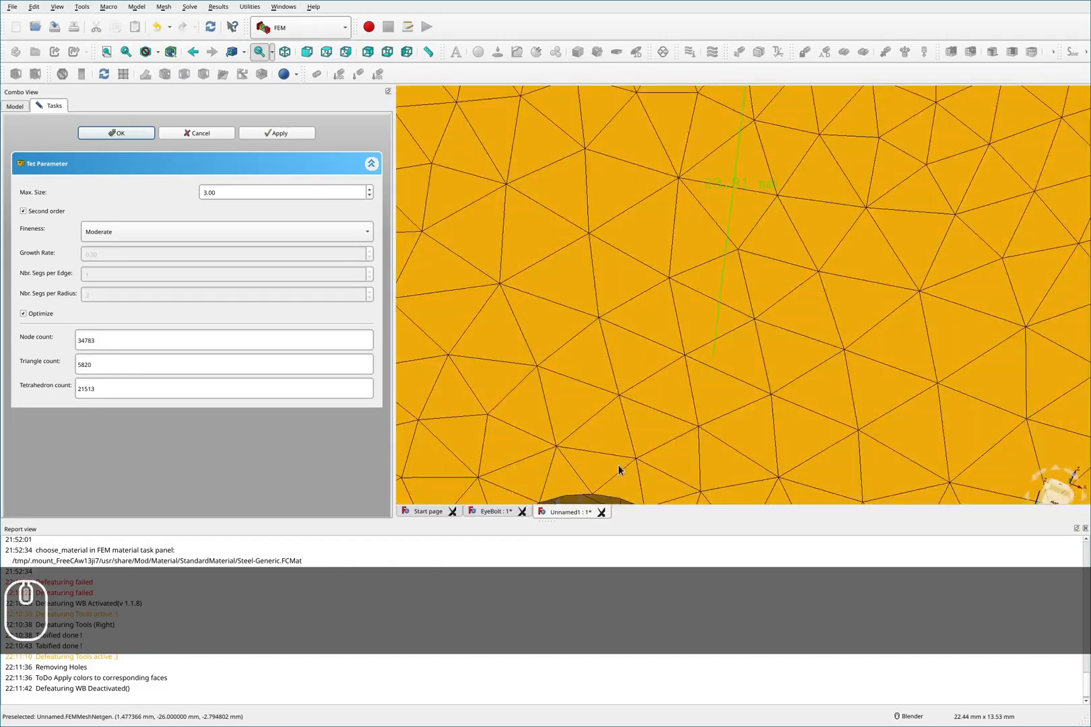
scroll(630, 426, "down", 4)
middle_click_drag(630, 251, 642, 385)
scroll(642, 368, "down", 4)
scroll(601, 234, "up", 6)
middle_click_drag(695, 217, 768, 229)
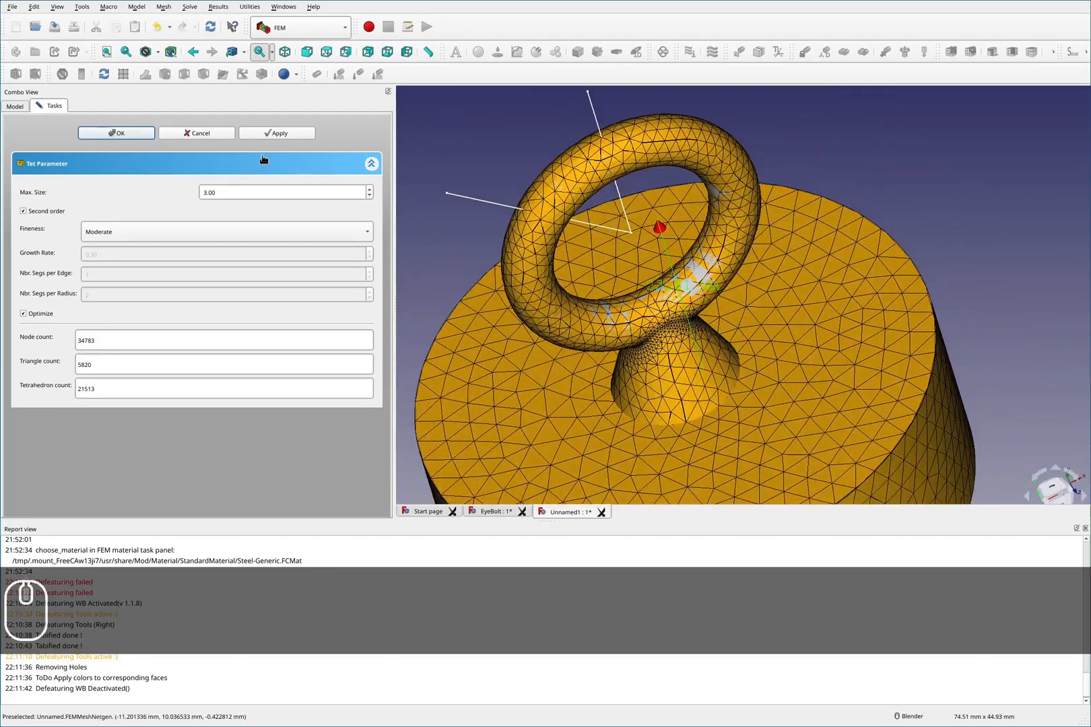
left_click(98, 135)
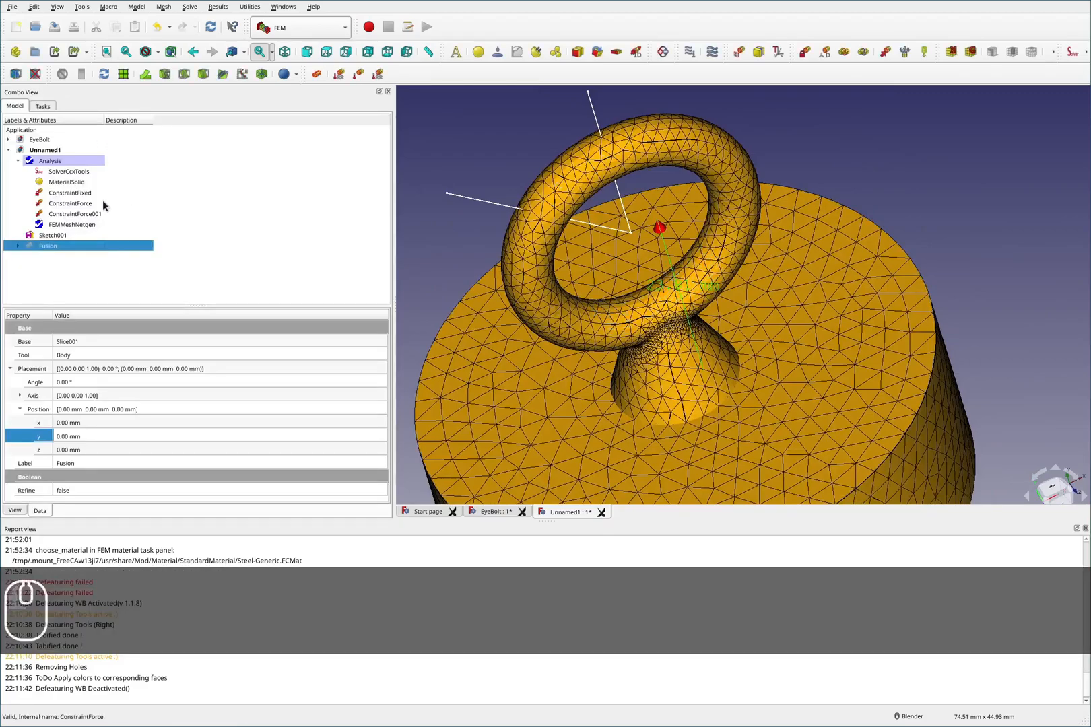
- Show the Fusion body in the model view after closing the fixed constraint dialog
double_click(71, 193)
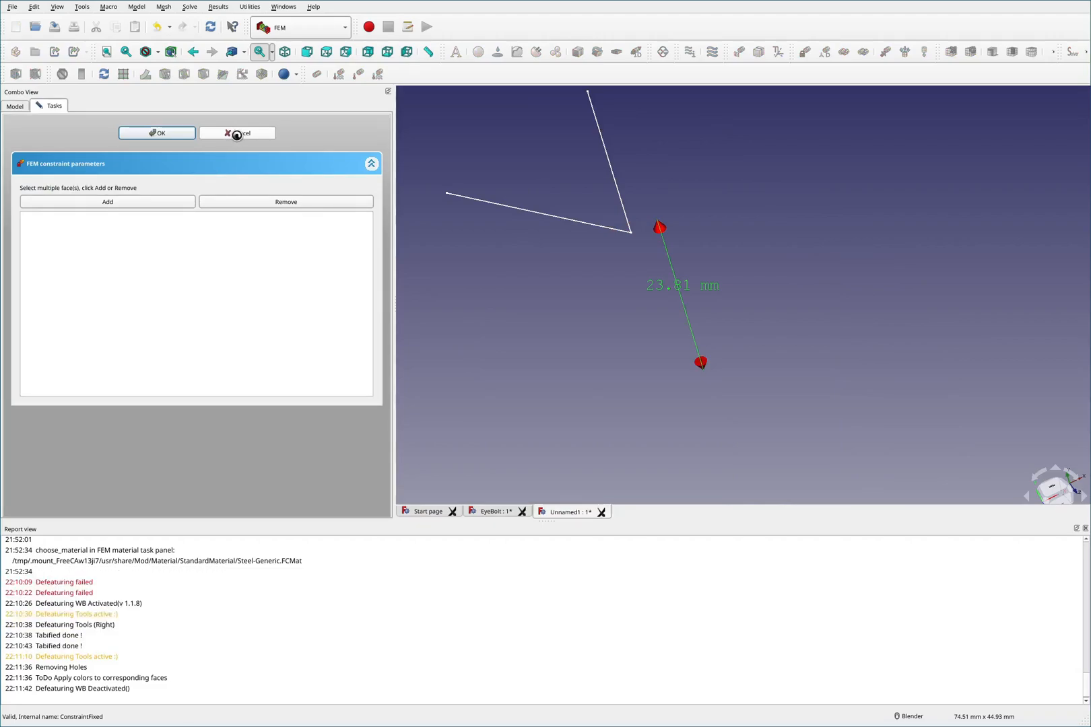
left_click(237, 134)
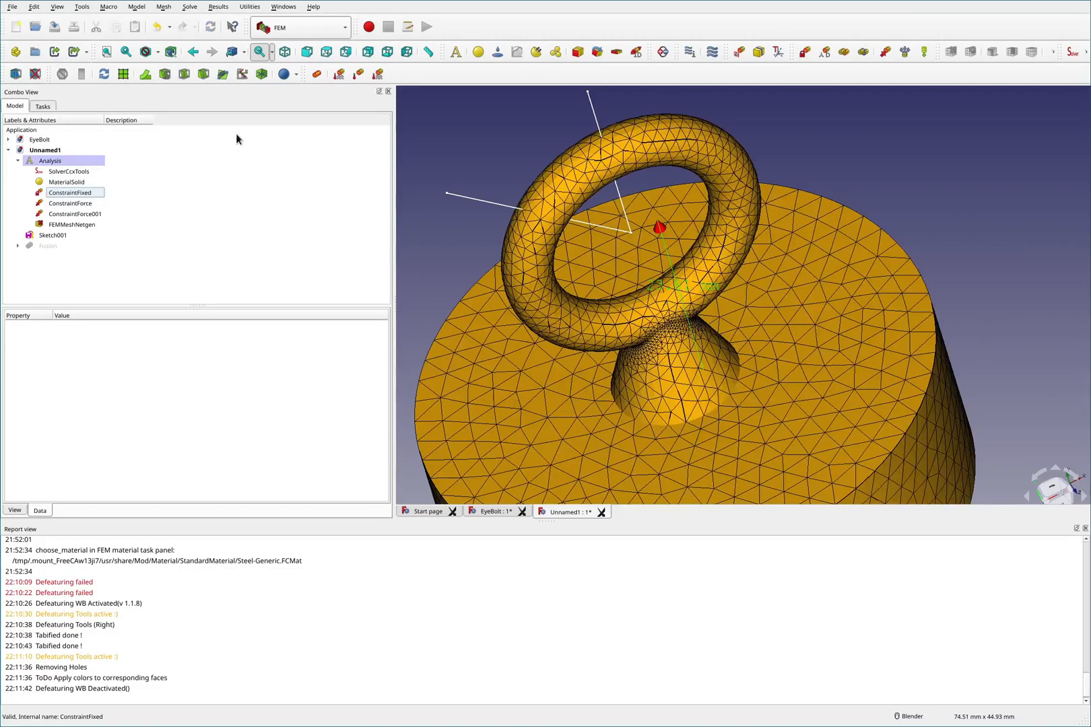
left_click(52, 252)
key("space")
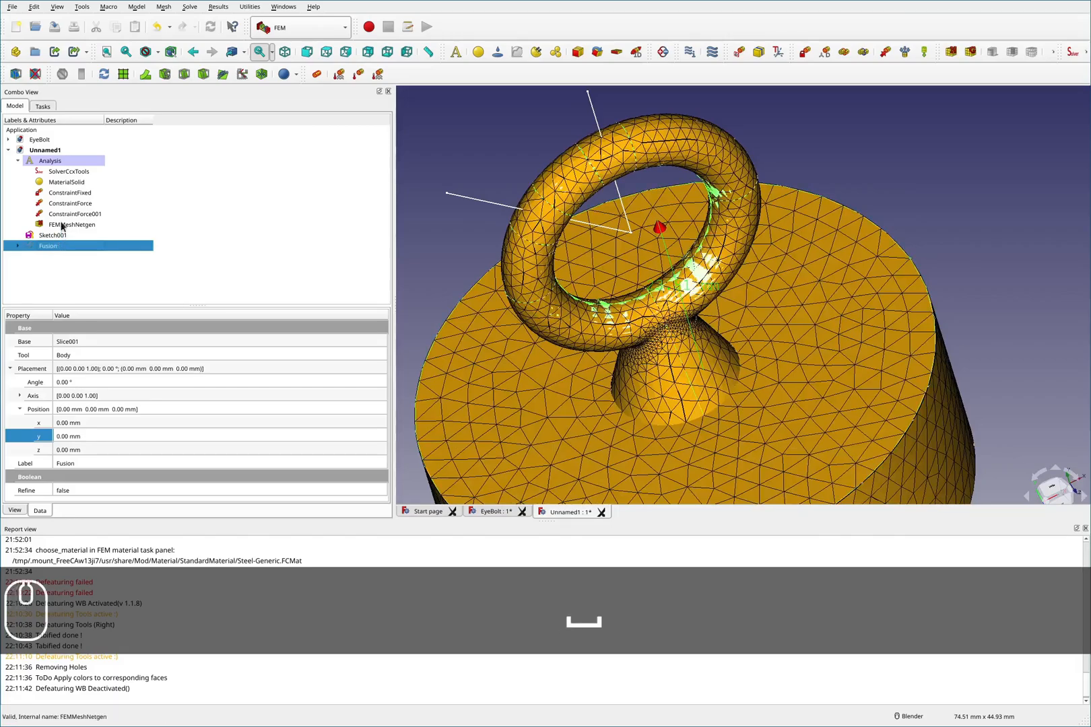
- Reassign the fixed constraint to the block's cylindrical side face of the Fusion
double_click(68, 192)
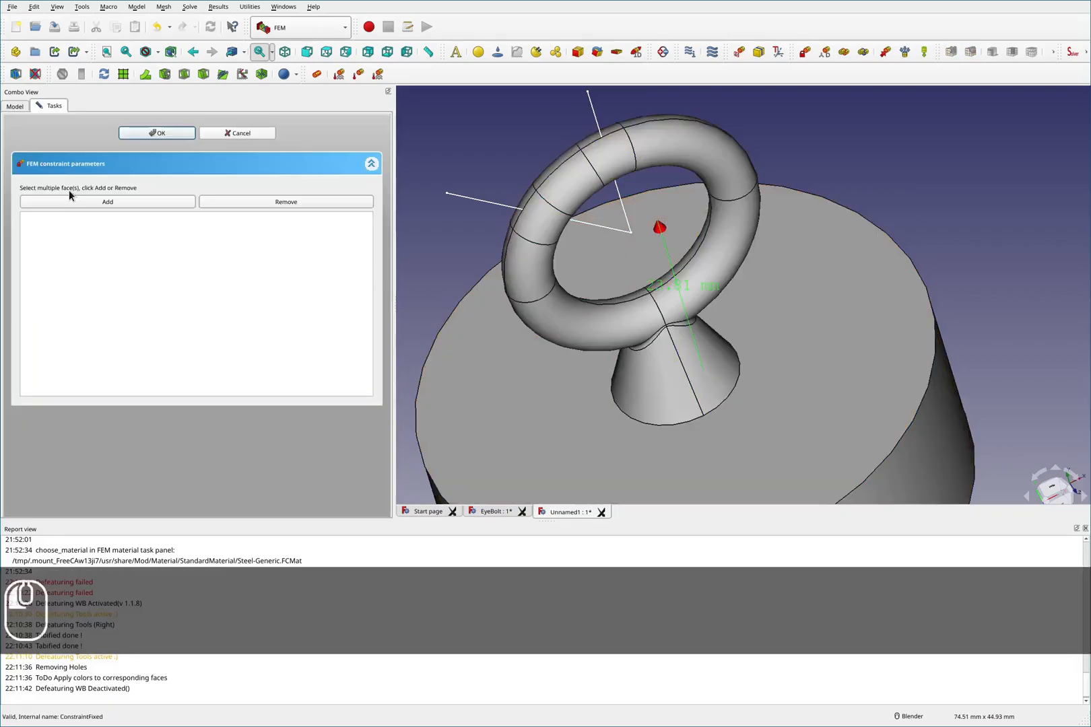
left_click(131, 203)
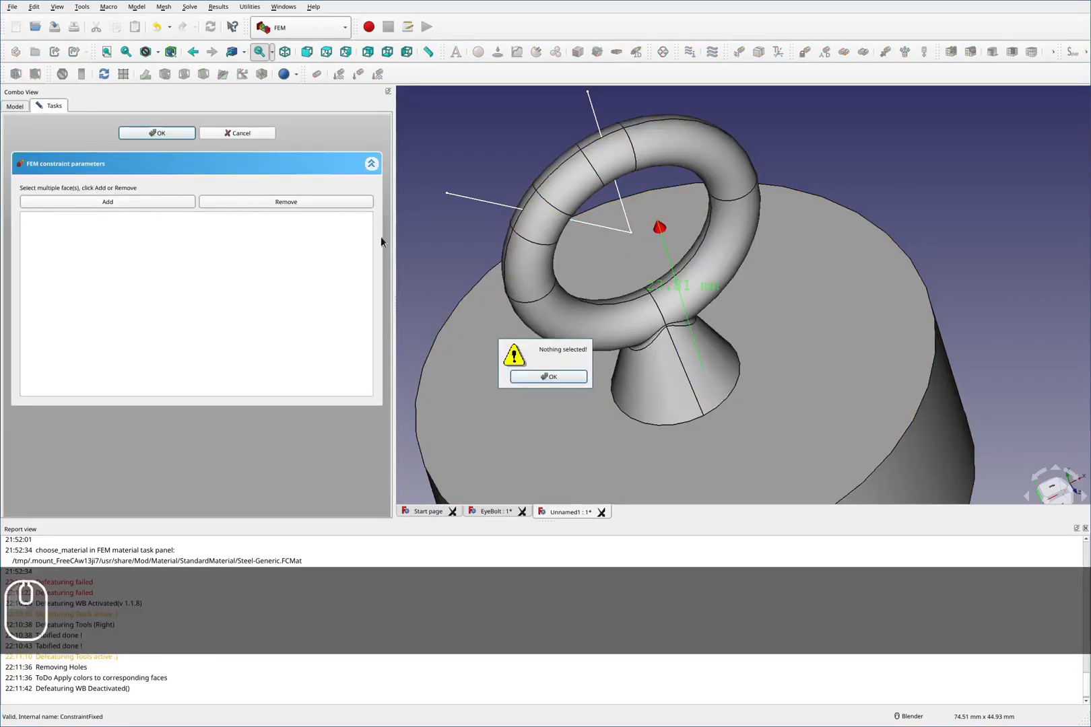
left_click(548, 376)
scroll(580, 327, "down", 6)
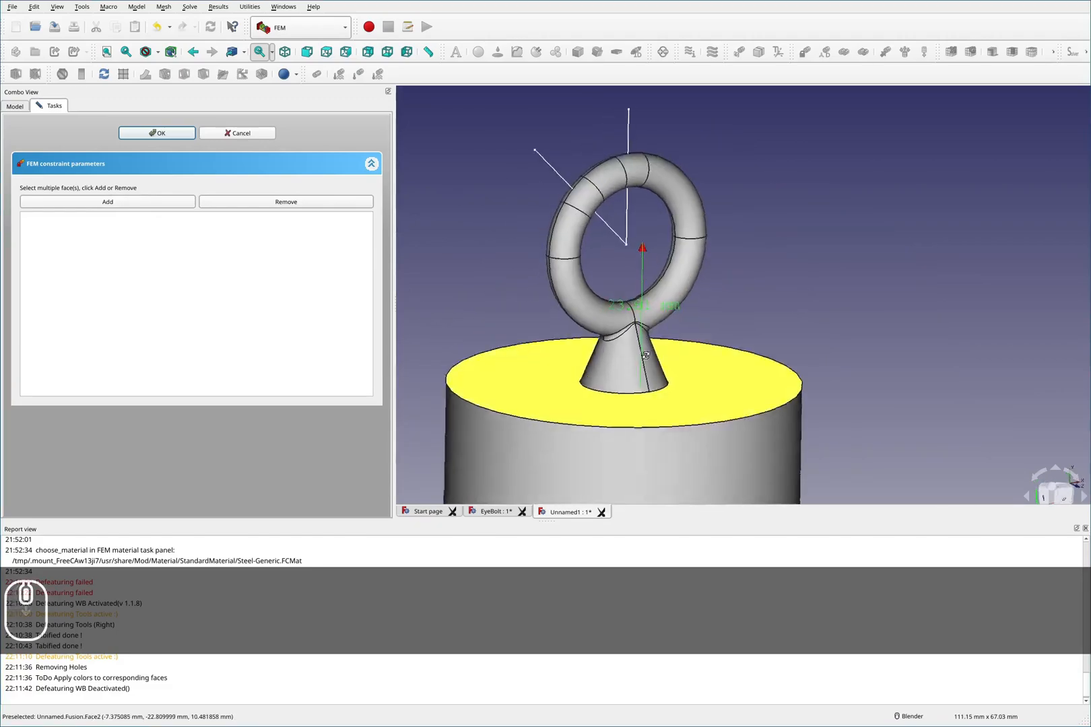
scroll(644, 381, "down", 2)
left_click(626, 414)
left_click(158, 202)
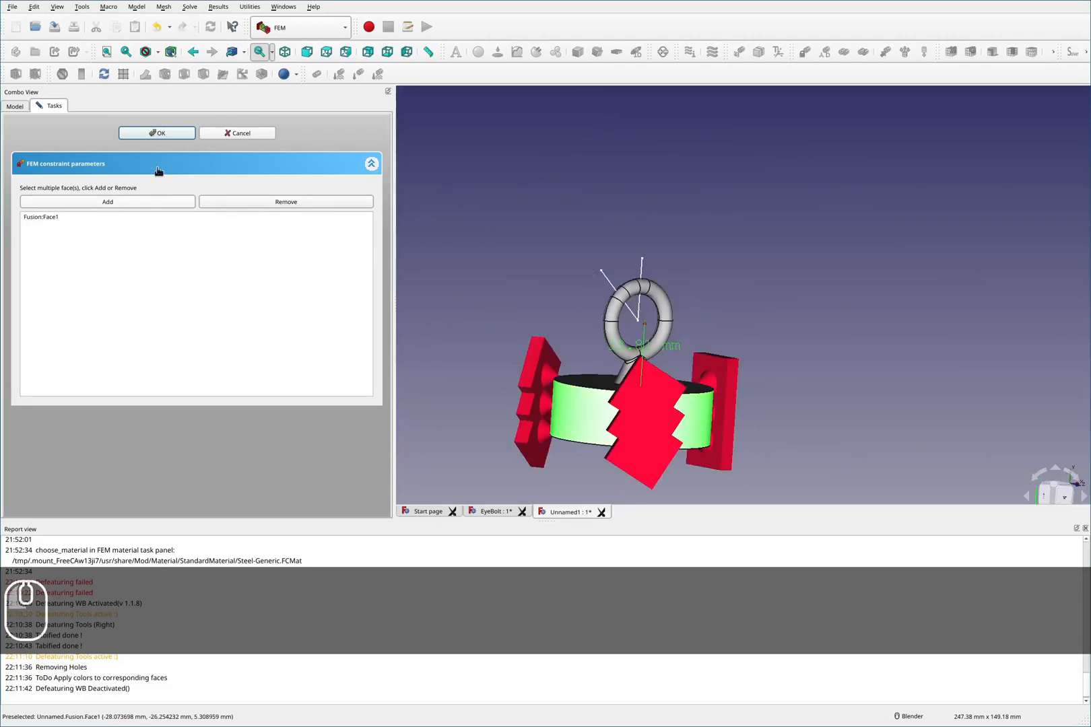
left_click(161, 134)
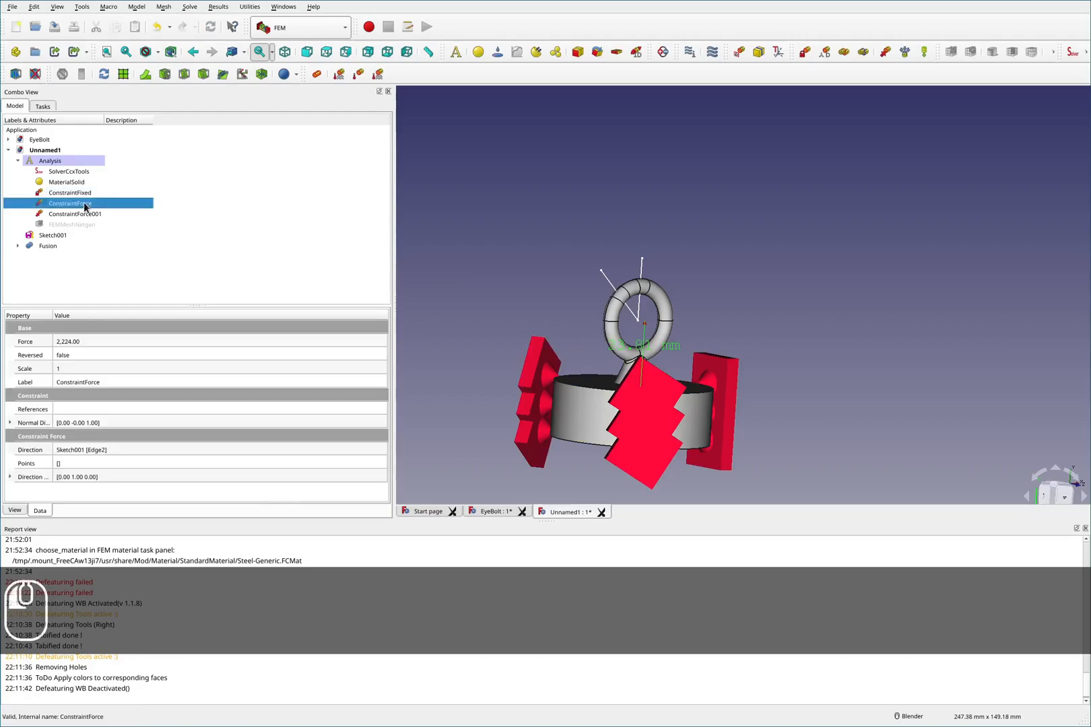
- Reassign the force constraint to two faces on the top of the eye ring
double_click(90, 203)
scroll(622, 290, "up", 6)
left_click(690, 275)
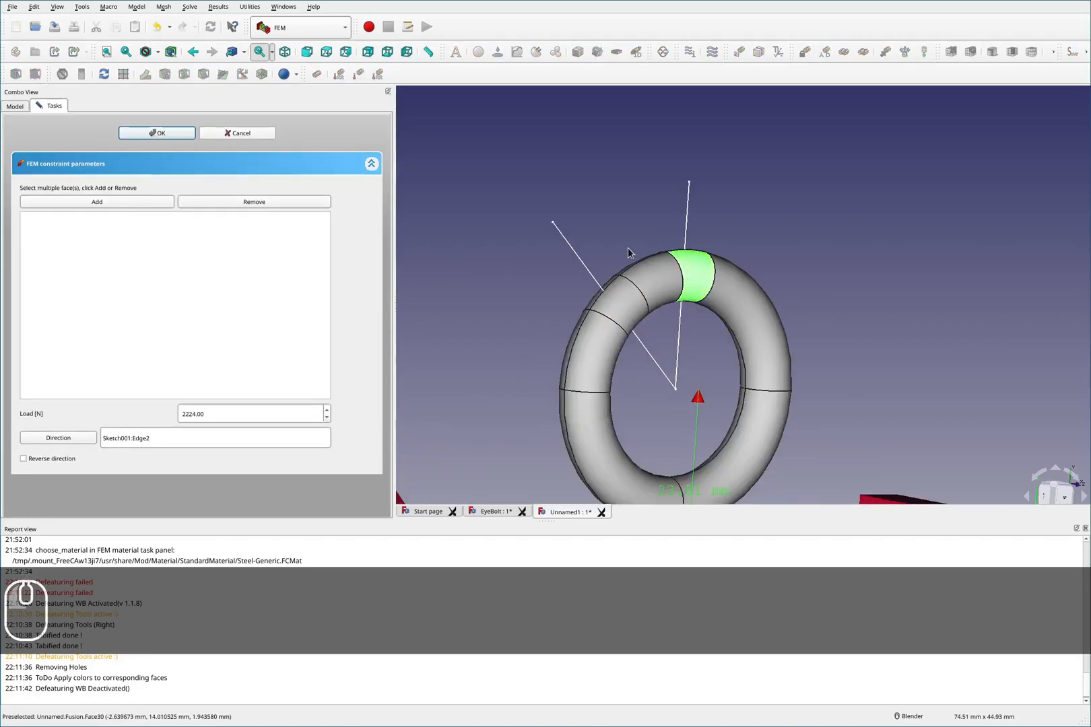
middle_click_drag(594, 219, 652, 245)
left_click(633, 200, "ctrl")
left_click(112, 197)
left_click(151, 134)
- Reassign the second force constraint to faces inside the block's underside hole
double_click(80, 214)
scroll(529, 222, "down", 4)
scroll(636, 377, "up", 4)
middle_click_drag(641, 388, 692, 279)
scroll(692, 278, "down", 4)
scroll(520, 398, "up", 5)
left_click(541, 352, "ctrl")
left_click(118, 201)
left_click(149, 134)
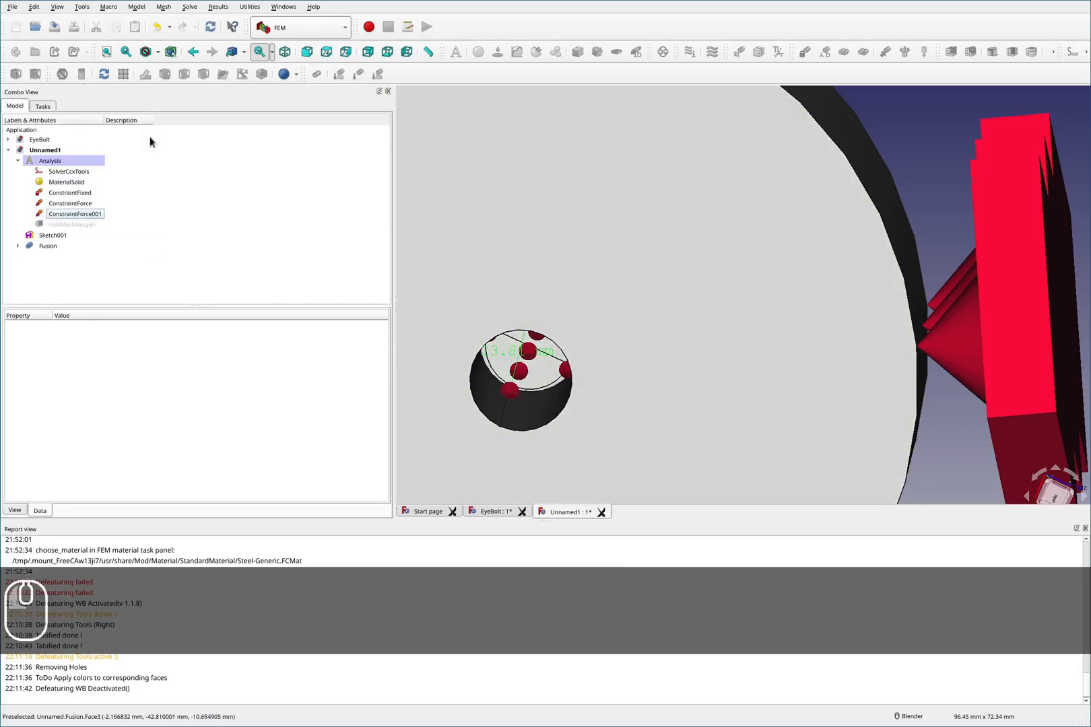
- Open the CalculiX solver, write the .inp file and run the static analysis
scroll(595, 181, "down", 6)
middle_click_drag(606, 182, 595, 288)
scroll(594, 288, "down", 4)
scroll(593, 177, "up", 6)
middle_click_drag(597, 178, 683, 196)
scroll(659, 236, "down", 4)
scroll(576, 199, "up", 2)
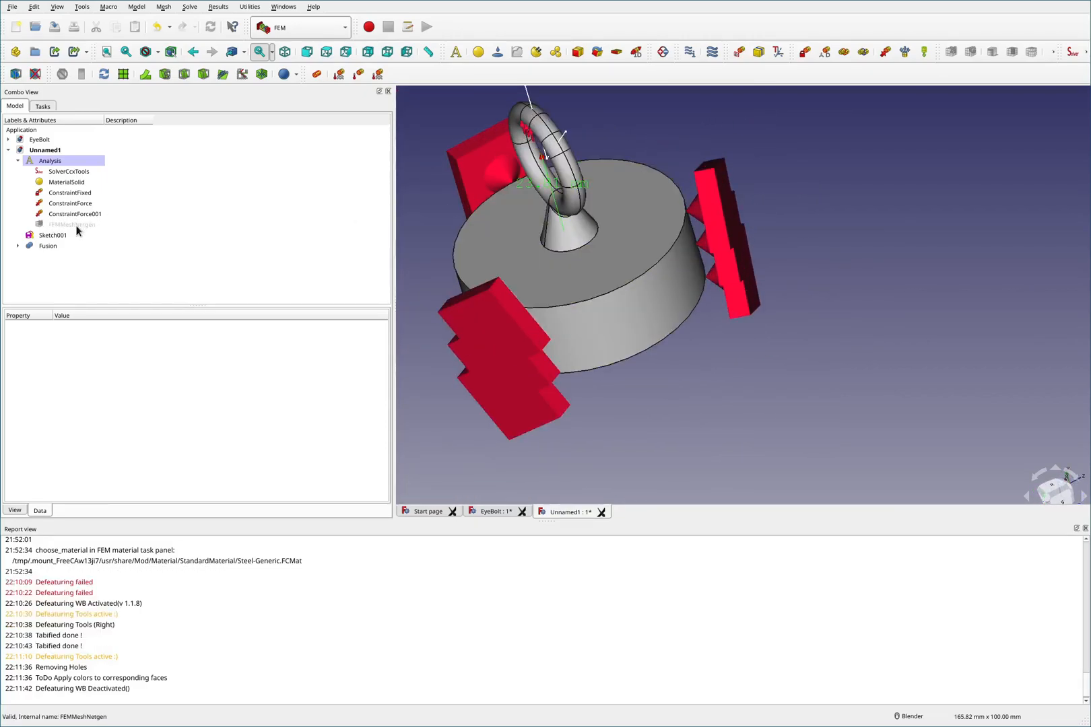
double_click(68, 171)
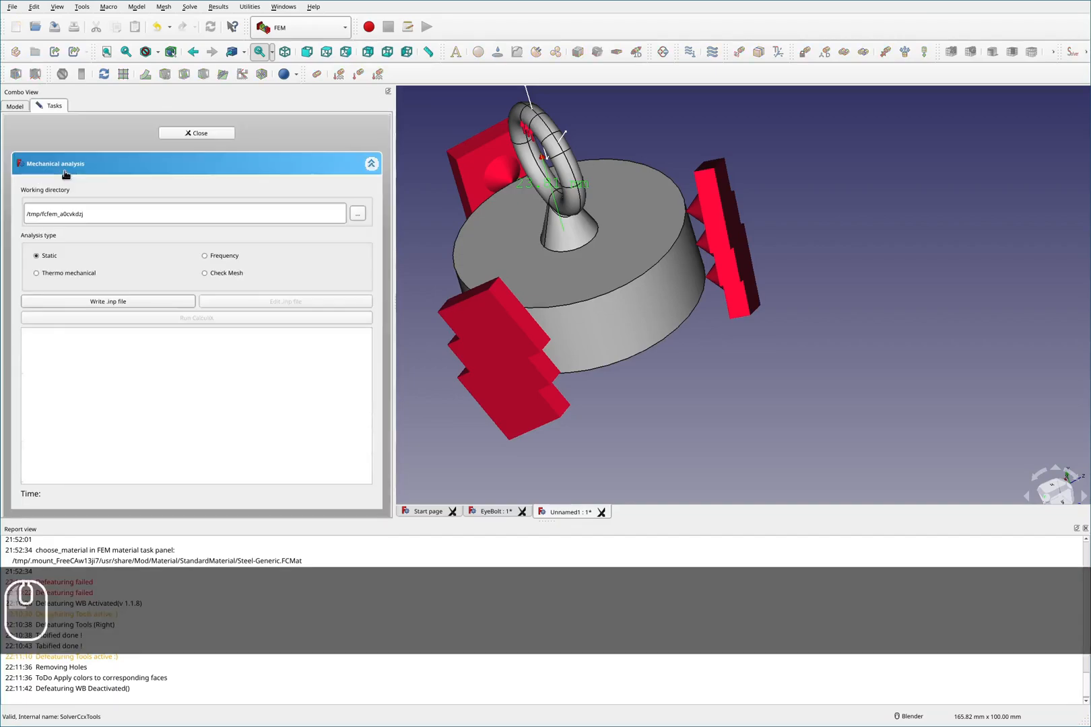
left_click(118, 303)
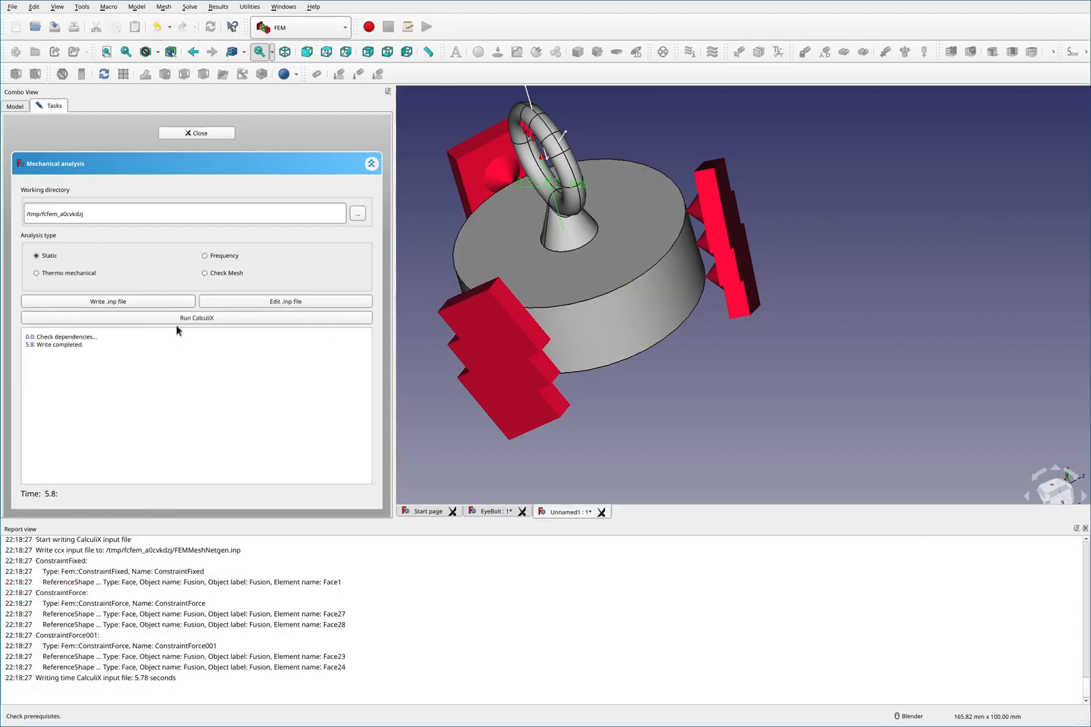
left_click(180, 322)
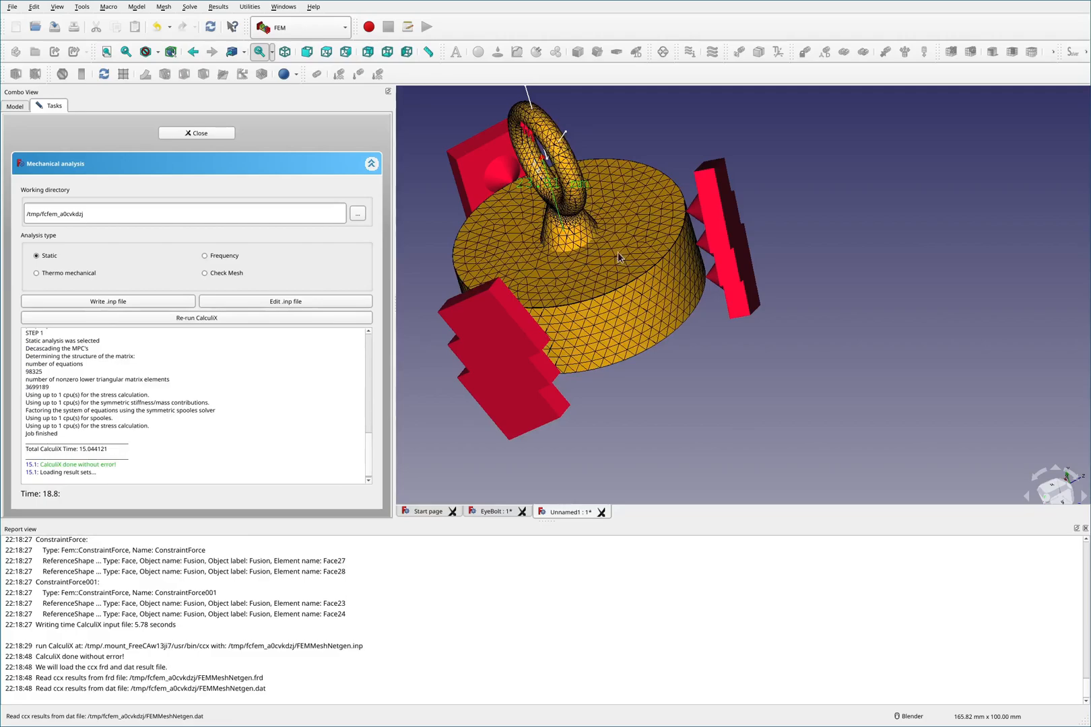
- Close the mechanical analysis dialog
scroll(564, 233, "up", 3)
scroll(668, 296, "down", 2)
scroll(578, 246, "up", 3)
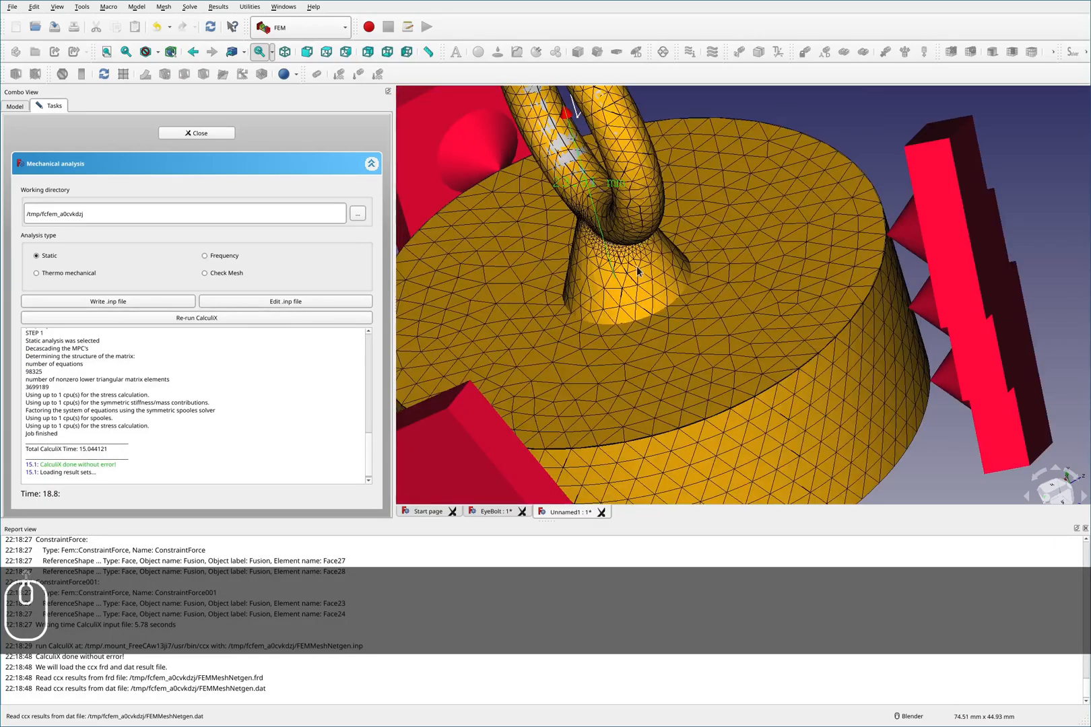
left_click(197, 133)
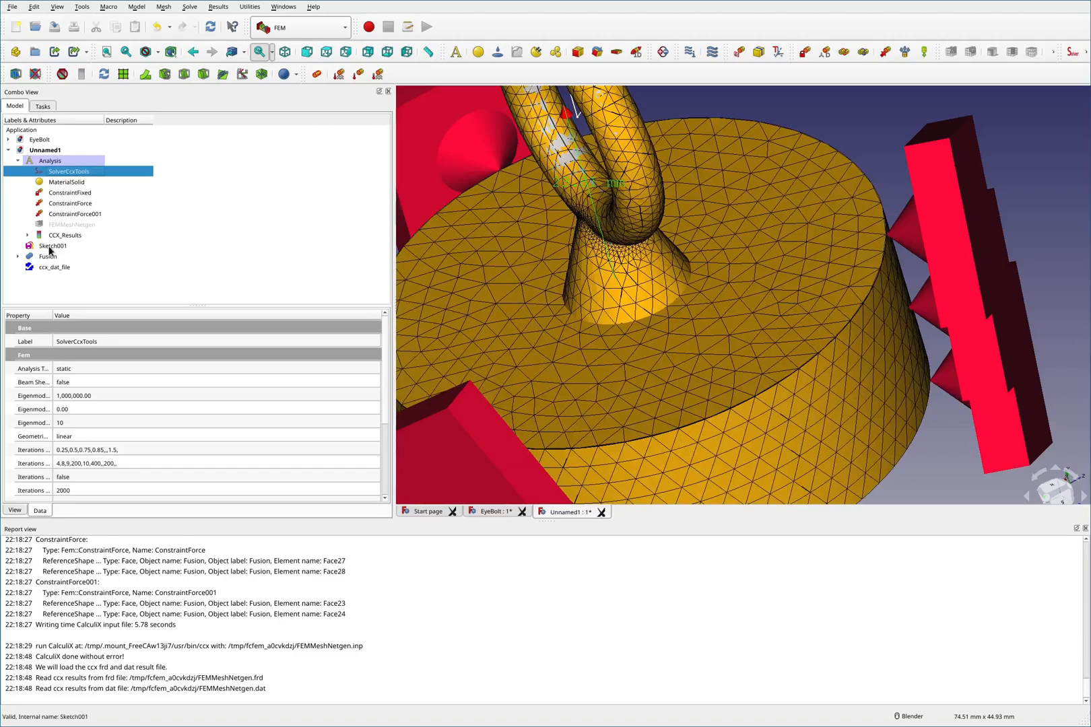
- Open the CalculiX results and preview the deformed shape with the displacement factor slider
left_click(58, 237)
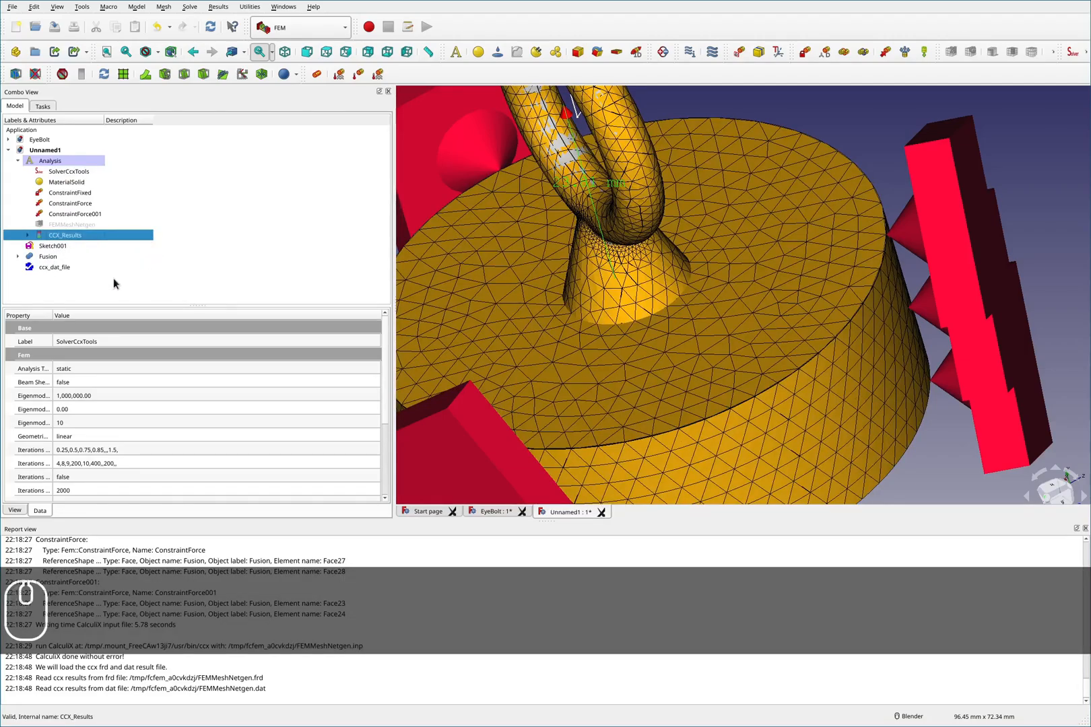
left_click(30, 430)
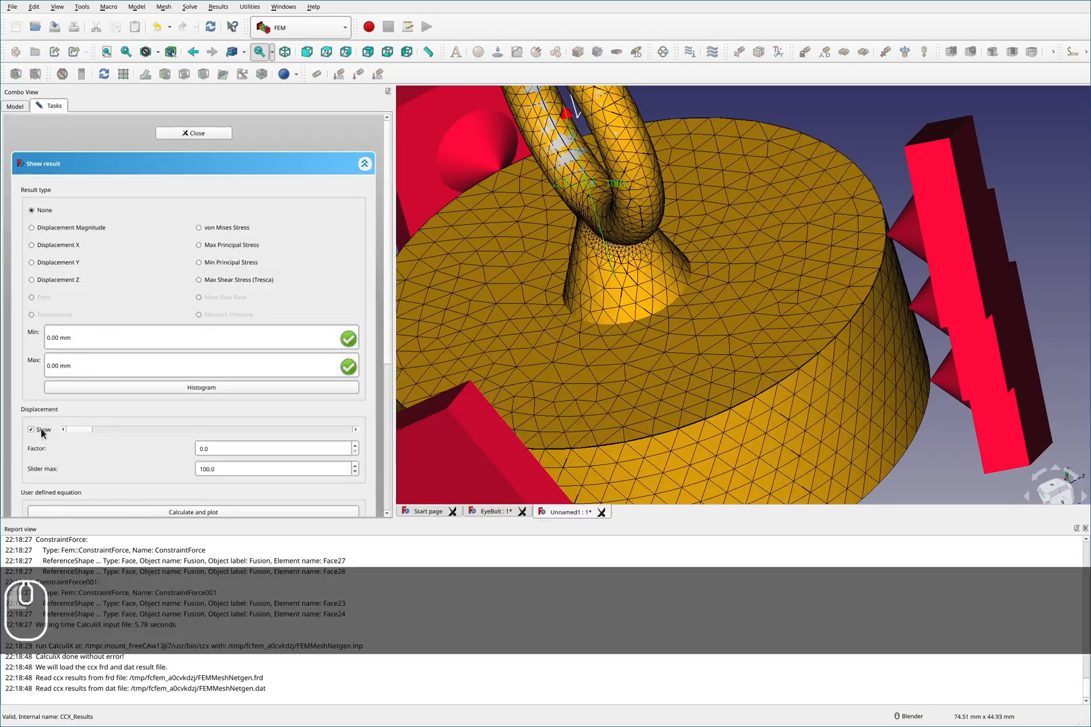
left_click_drag(76, 427, 126, 430)
scroll(564, 320, "down", 4)
scroll(562, 266, "up", 2)
middle_click_drag(560, 265, 626, 269)
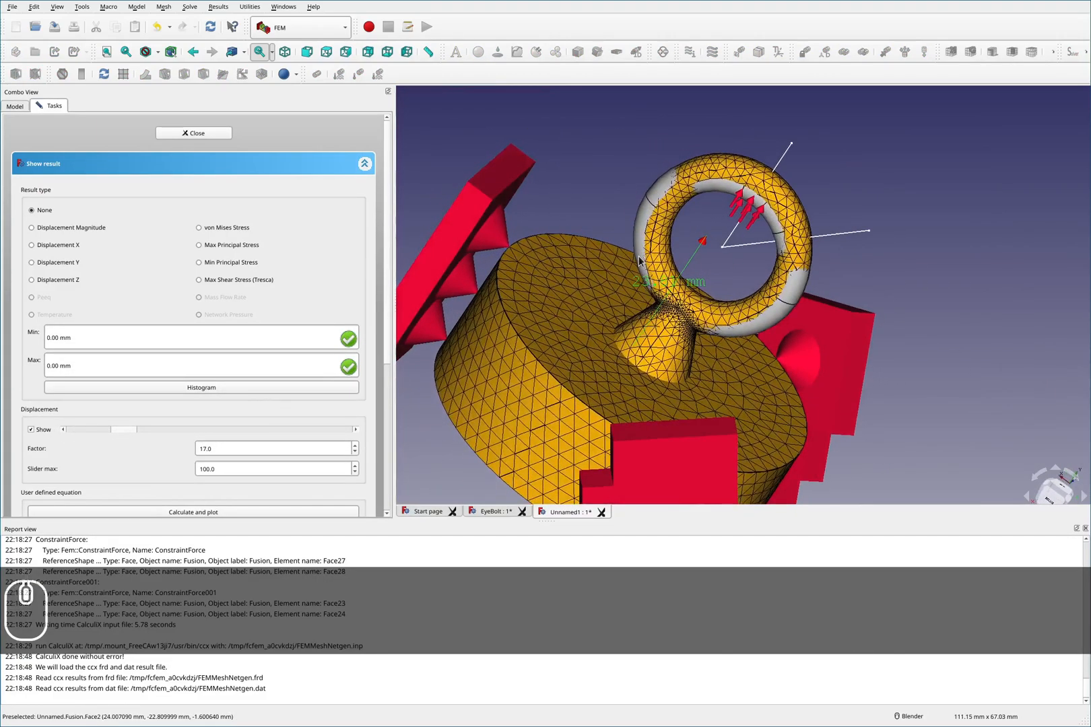
left_click_drag(132, 429, 32, 444)
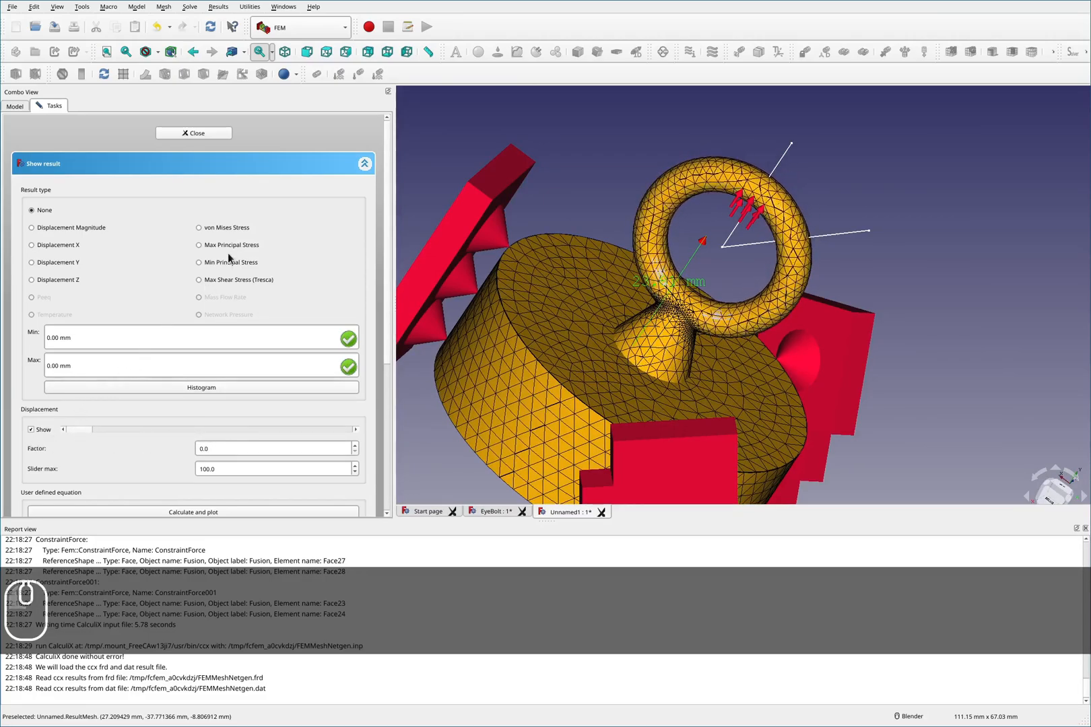
- Display the von Mises stress and inspect where the shank meets the eye ring
middle_click_drag(570, 392, 682, 283)
scroll(684, 282, "down", 4)
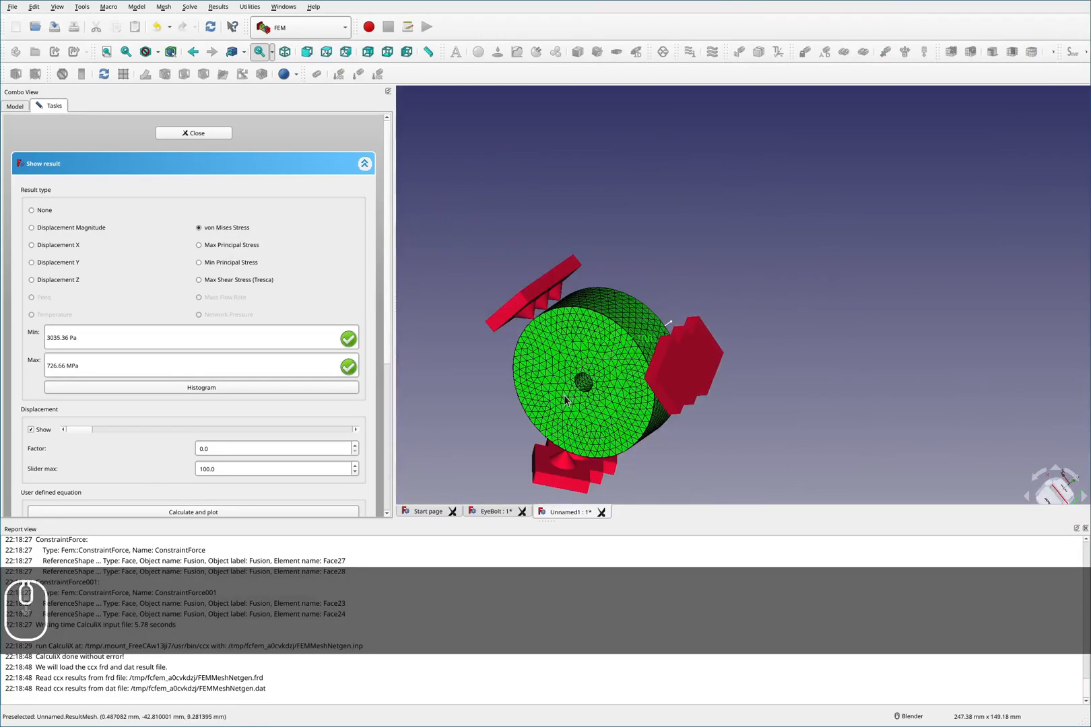
scroll(561, 399, "up", 8)
scroll(647, 347, "down", 8)
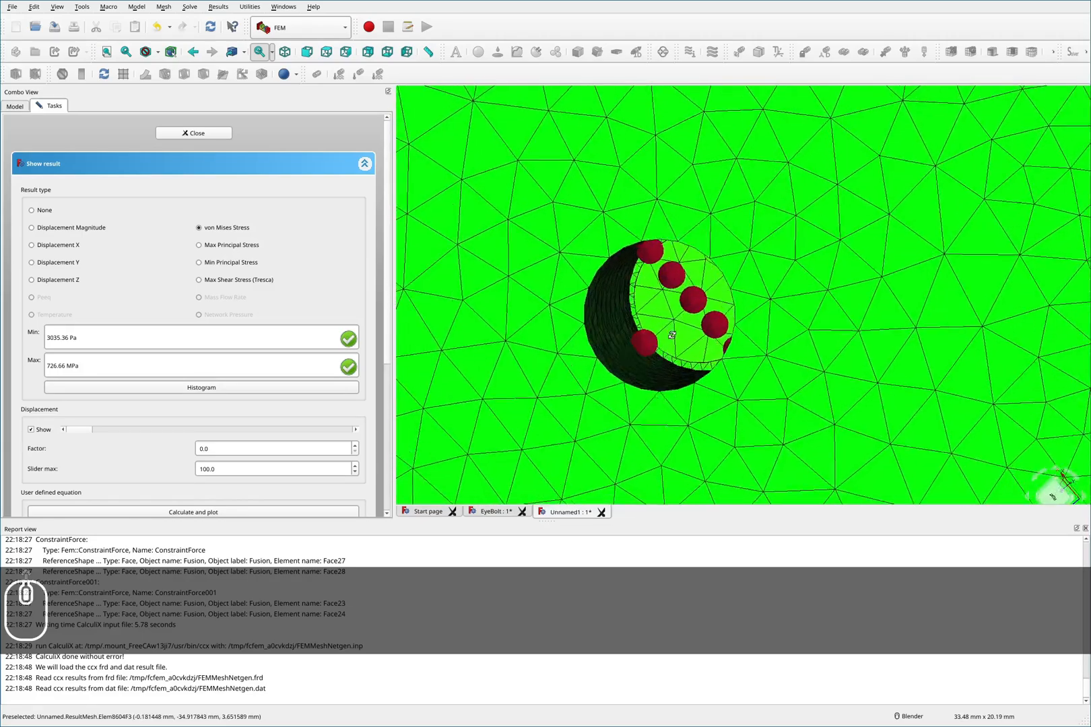
scroll(670, 256, "up", 6)
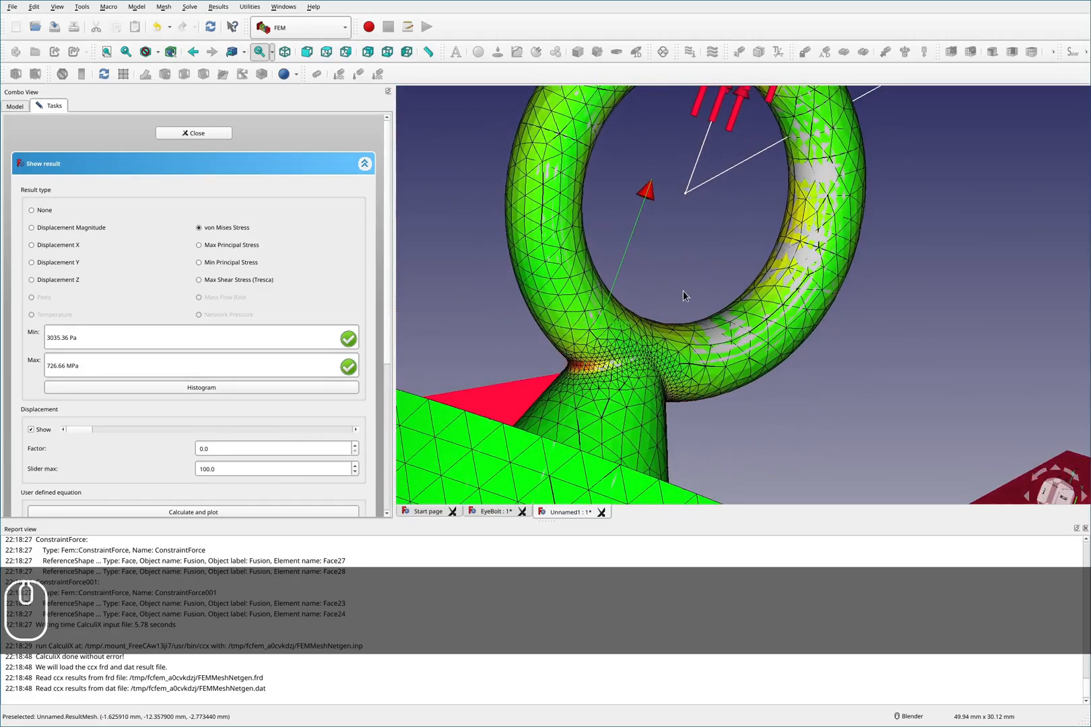
key("F2")
mouse_move(581, 369)
left_mouse_down()
mouse_move(620, 350)
mouse_move(559, 341)
mouse_move(620, 367)
left_mouse_up()
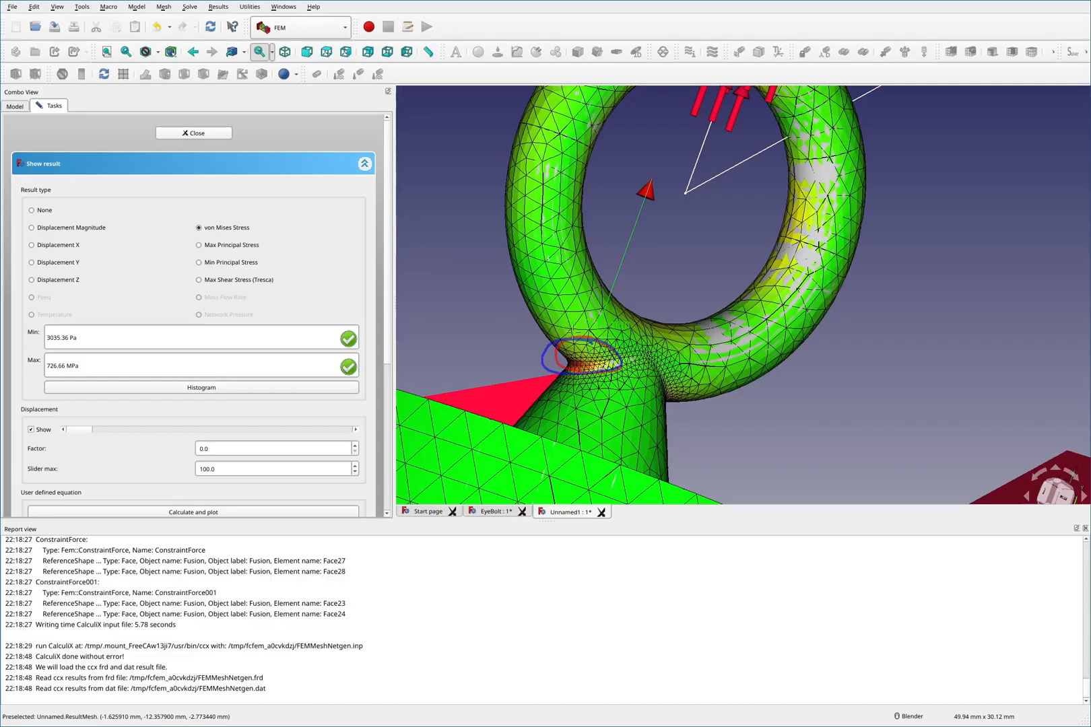
key("F2")
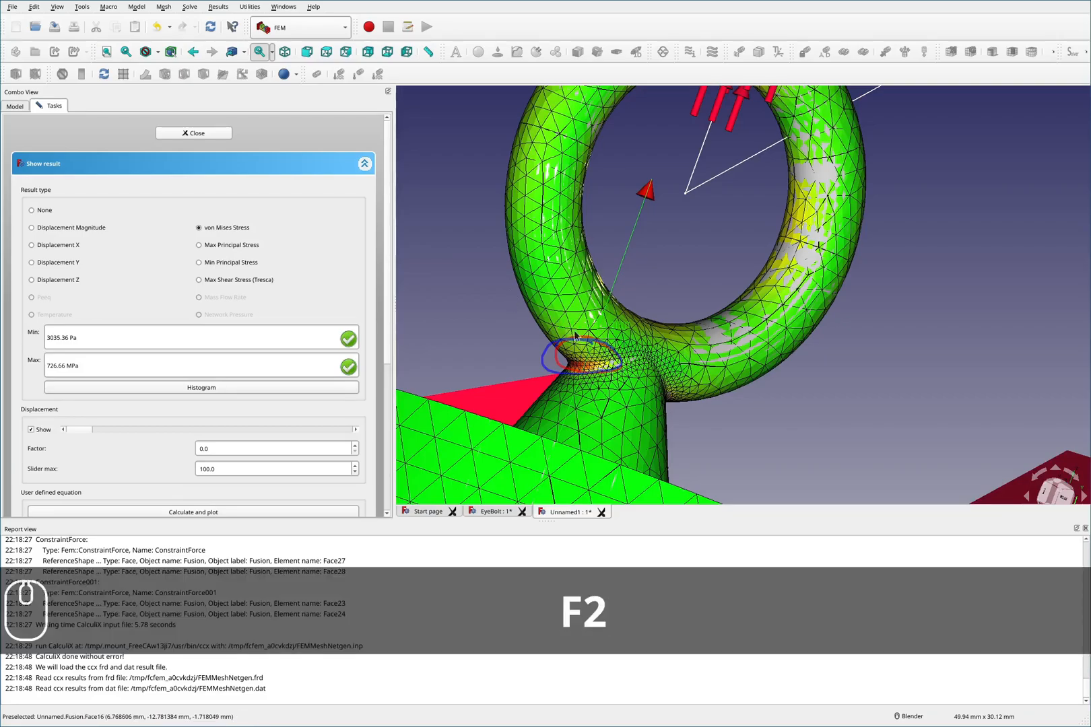
middle_click_drag(634, 306, 554, 349)
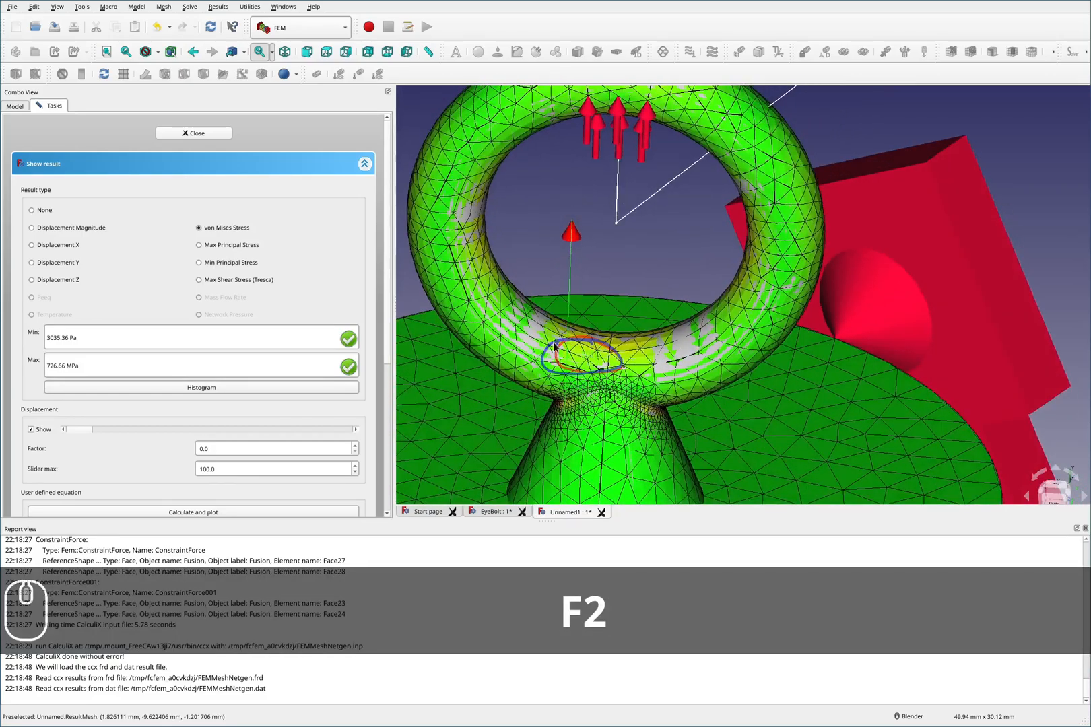
key("shift+F2")
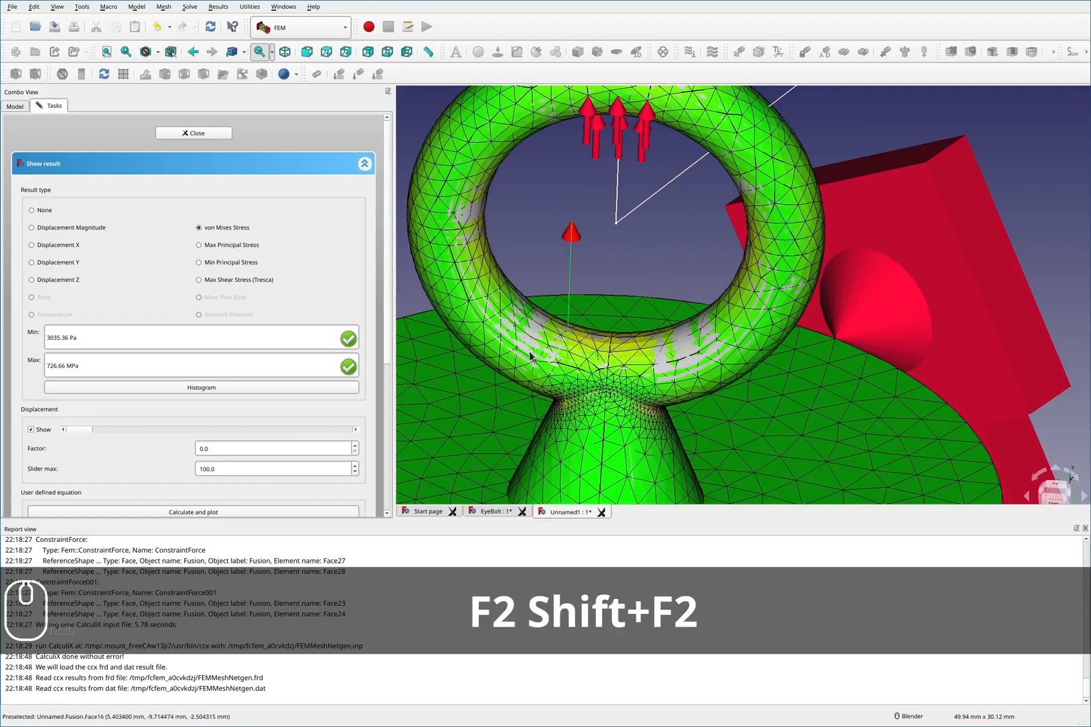
key("F2")
mouse_move(446, 250)
left_mouse_down()
mouse_move(447, 273)
mouse_move(516, 347)
left_mouse_up()
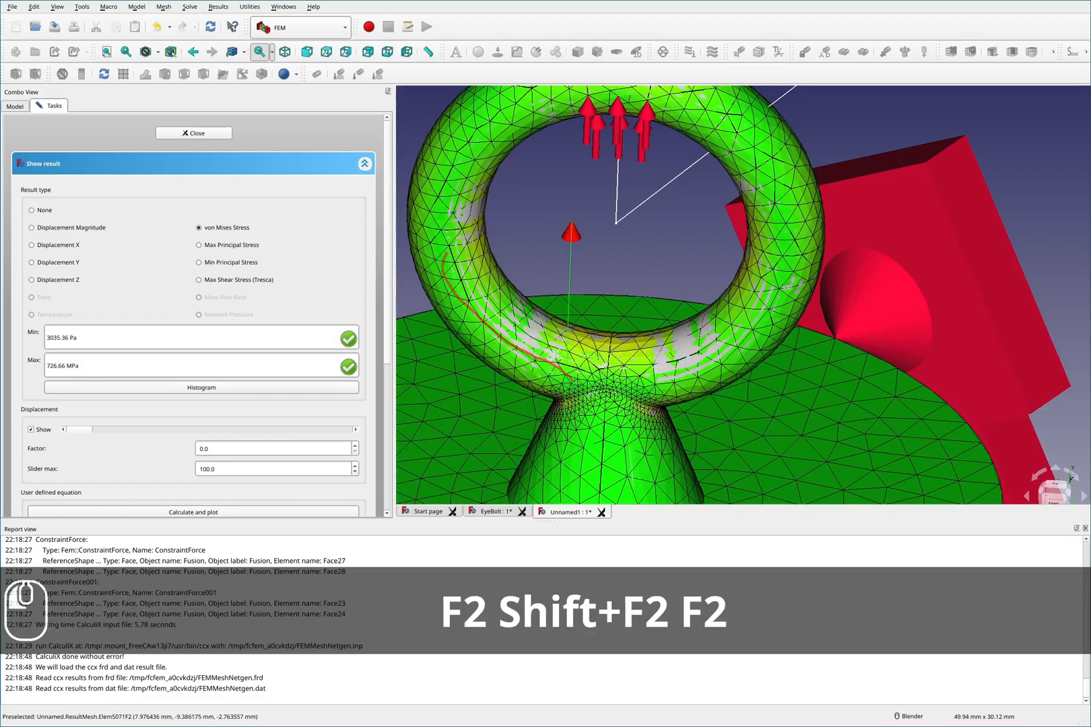
mouse_move(566, 419)
left_mouse_down()
mouse_move(550, 435)
mouse_move(569, 432)
left_mouse_up()
key("shift+F2")
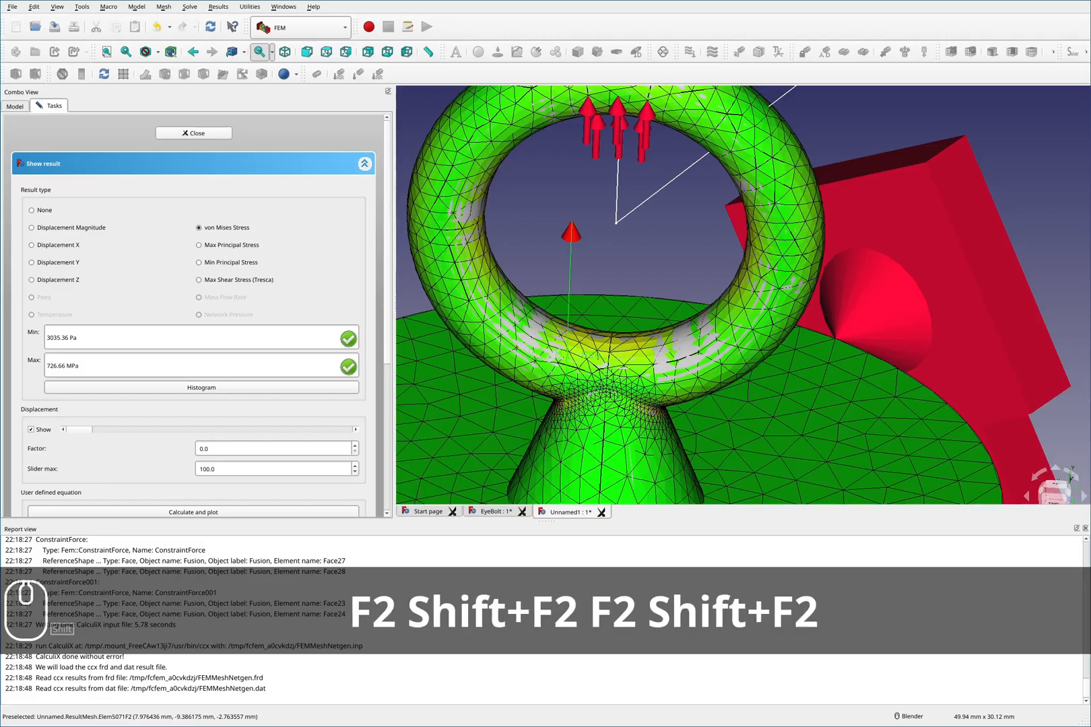
key("F2")
key("F2")
mouse_move(640, 359)
left_mouse_down()
mouse_move(563, 420)
mouse_move(637, 367)
left_mouse_up()
key("F2")
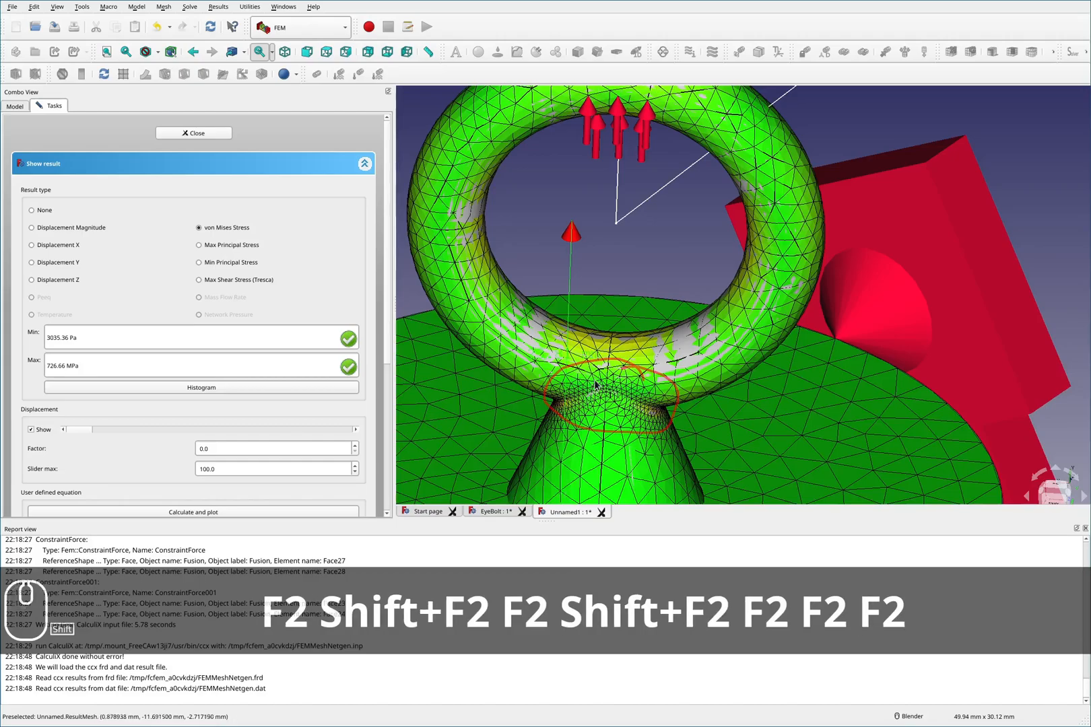
key("shift+F2")
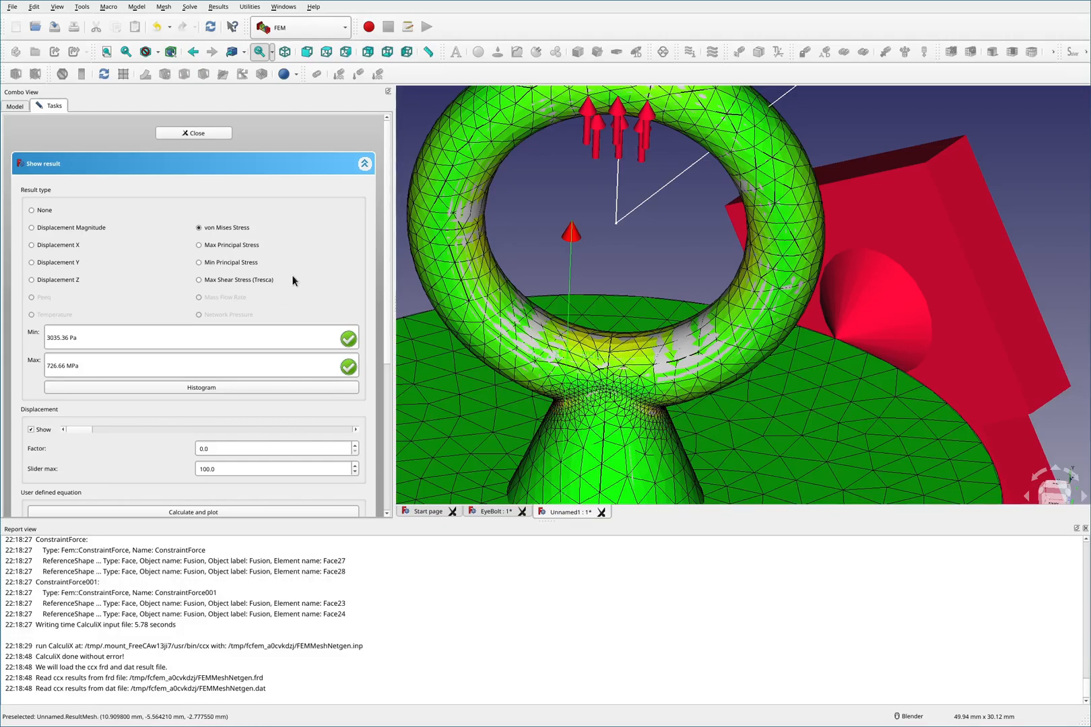
- Open the histogram of the von Mises stress results, then close it and the result dialog
left_click(196, 387)
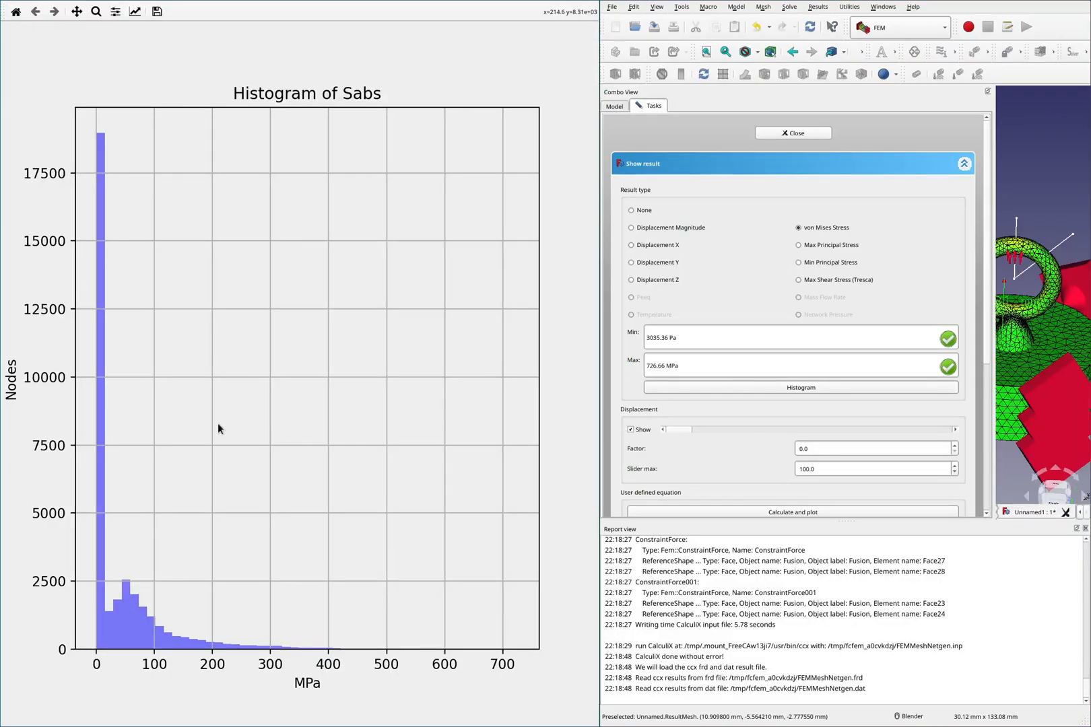
key("F2")
mouse_move(236, 615)
left_mouse_down()
mouse_move(237, 677)
mouse_move(202, 441)
mouse_move(123, 101)
mouse_move(116, 545)
left_mouse_up()
left_click_drag(138, 611, 223, 657)
key("F2")
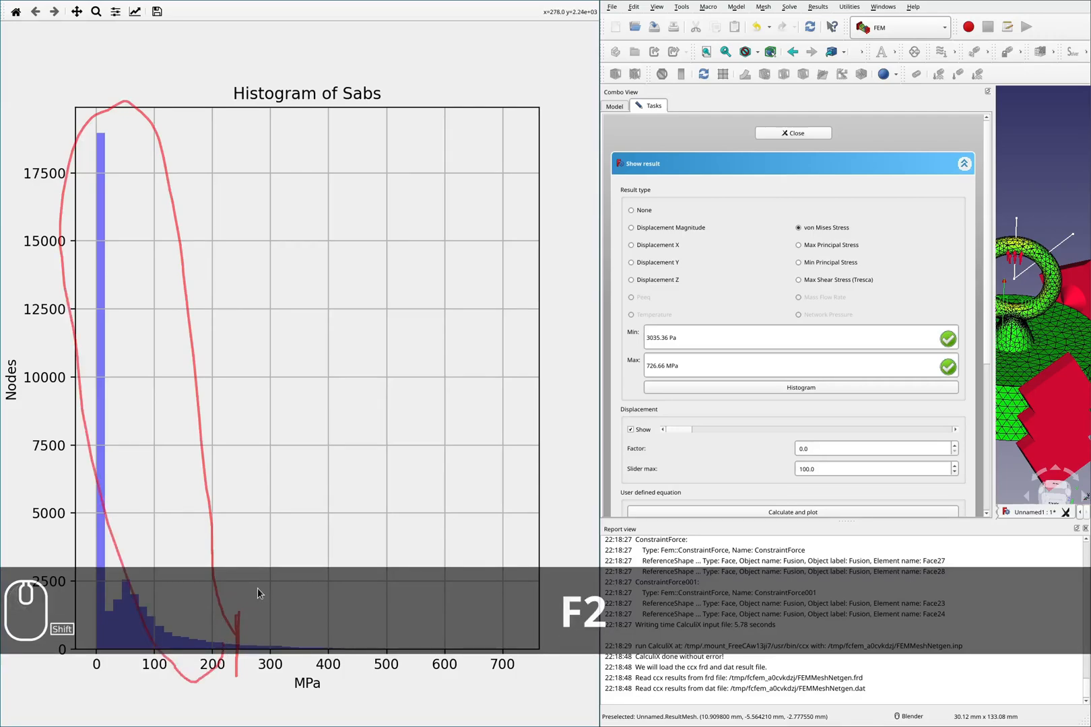
key("shift+F2")
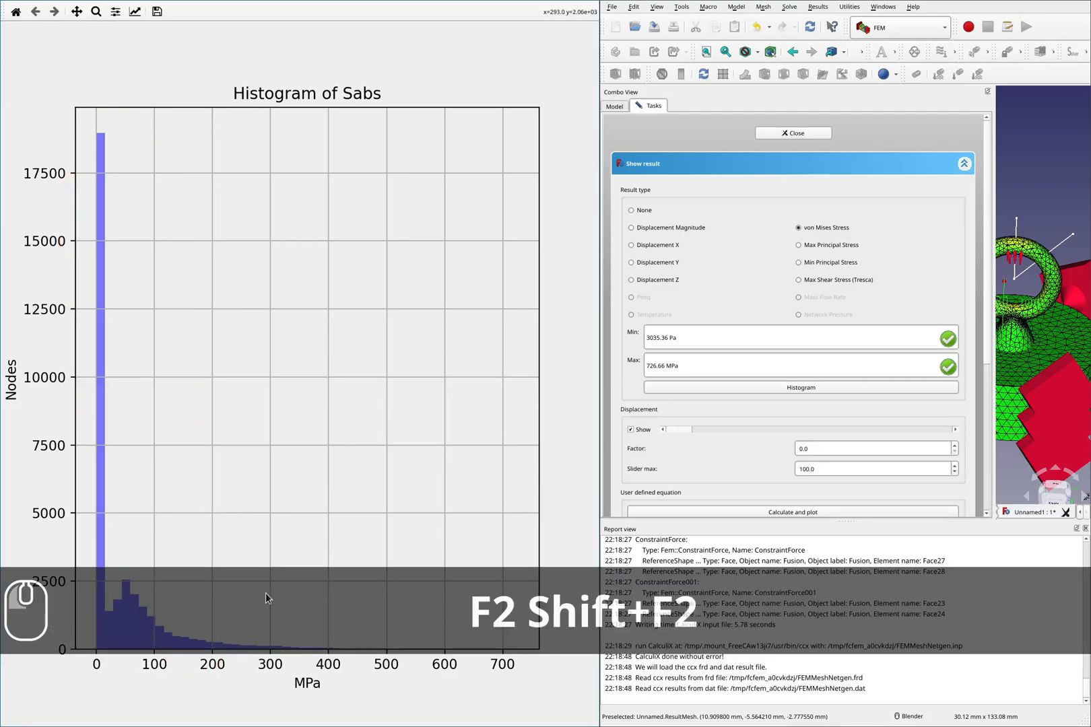
key("super+c")
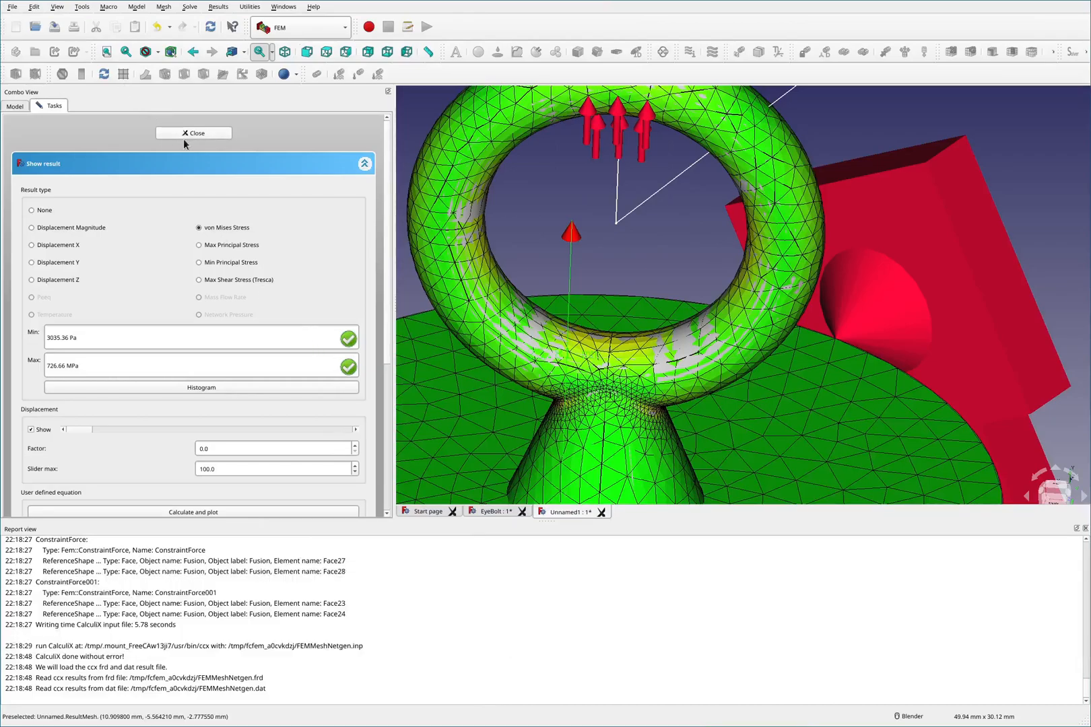
left_click(193, 133)
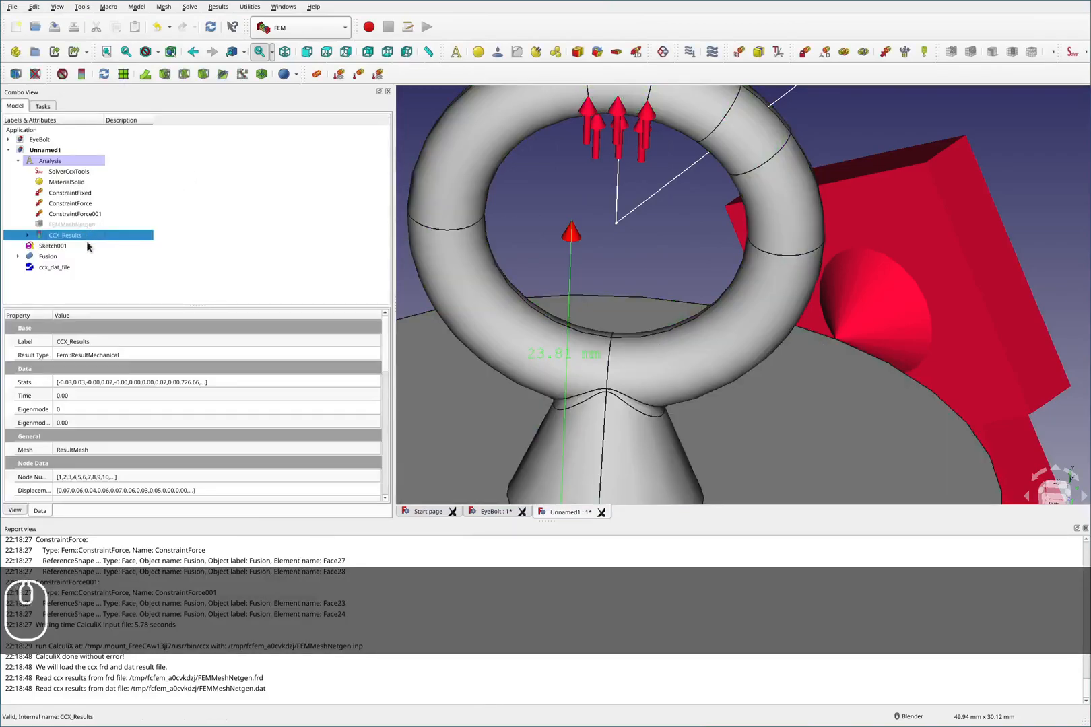
- Copy the CCX_Results object with its result mesh and paste a duplicate into the document
key("ctrl+c")
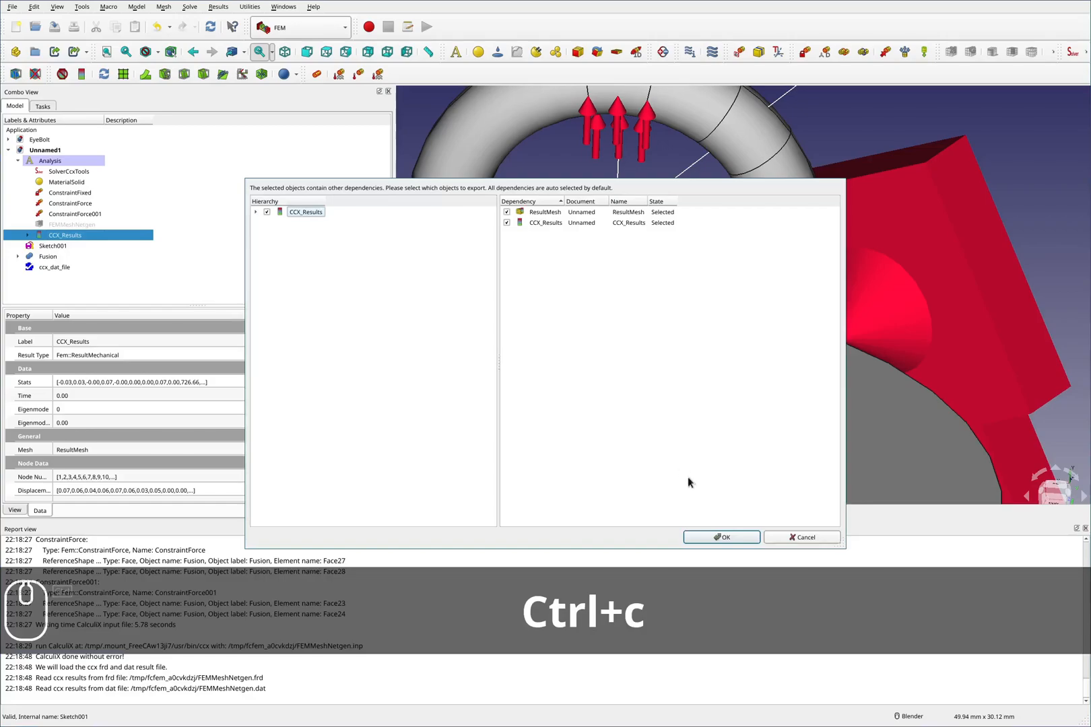
left_click(712, 537)
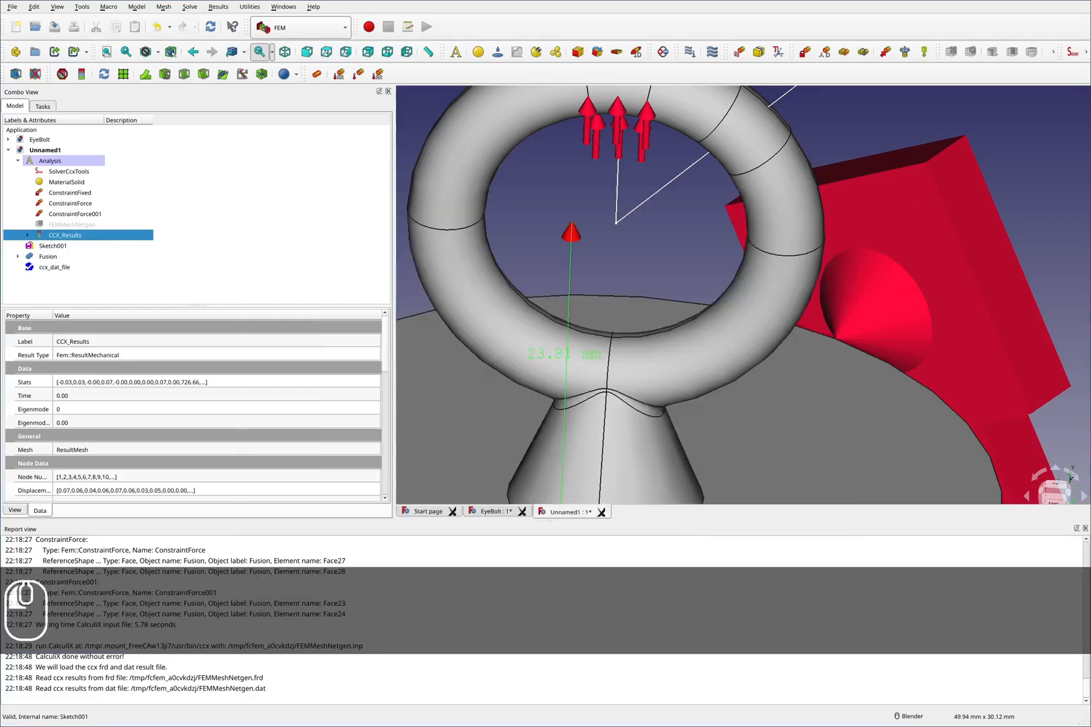
left_click(58, 285)
key("ctrl+v")
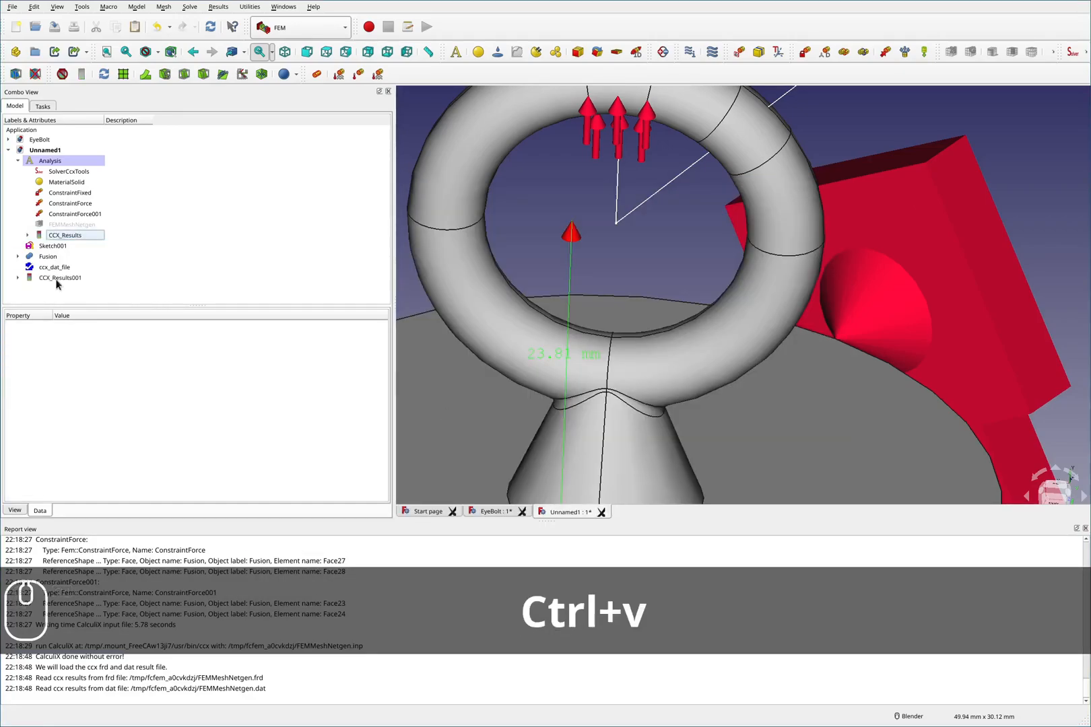
- Create a result pipeline from the duplicated CCX_Results001 result
left_click(59, 277)
left_click(123, 75)
left_click(70, 288)
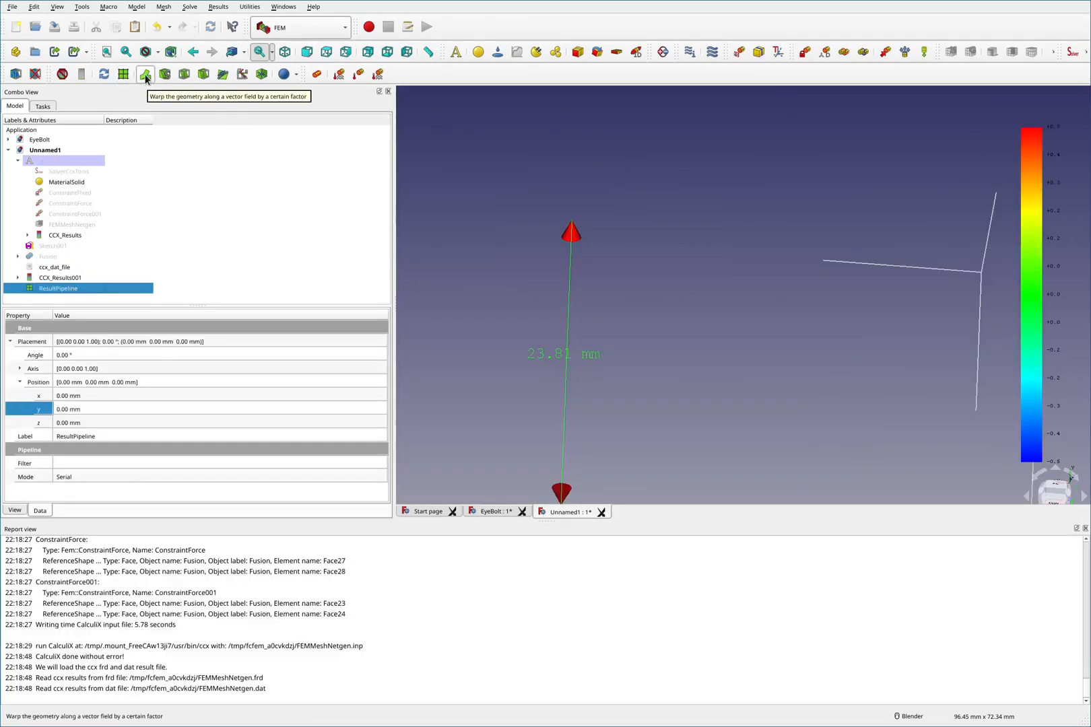
- Add a scalar clip filter on von Mises Stress with a clip scalar of 250 and apply it
left_click(165, 75)
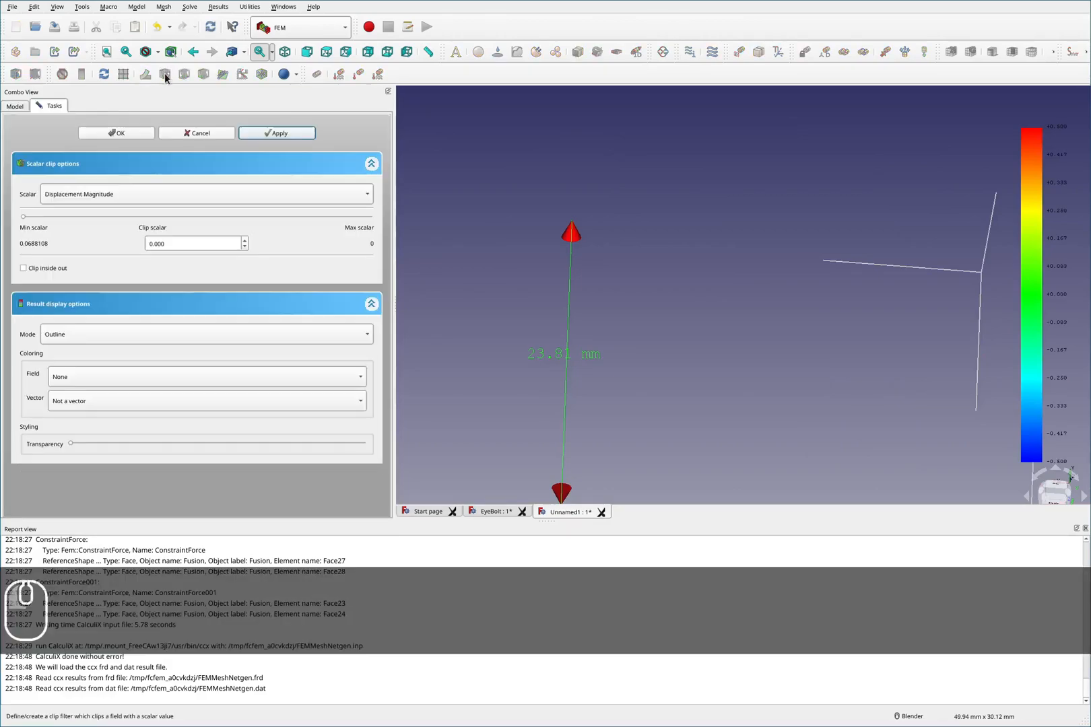
left_click(166, 194)
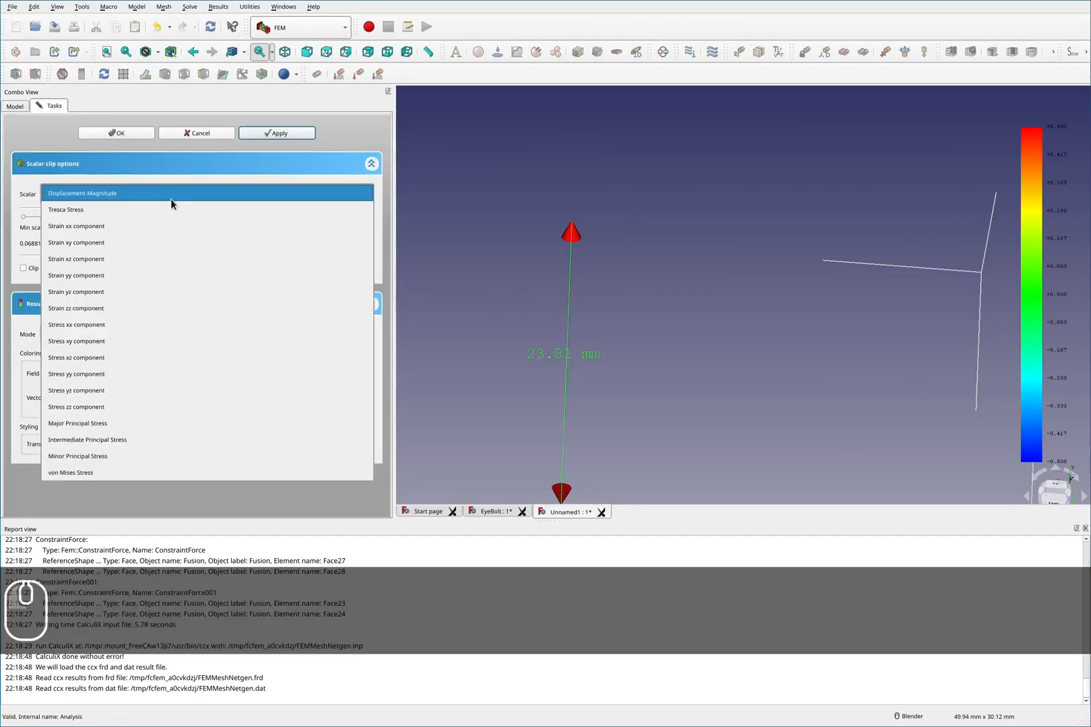
left_click(144, 473)
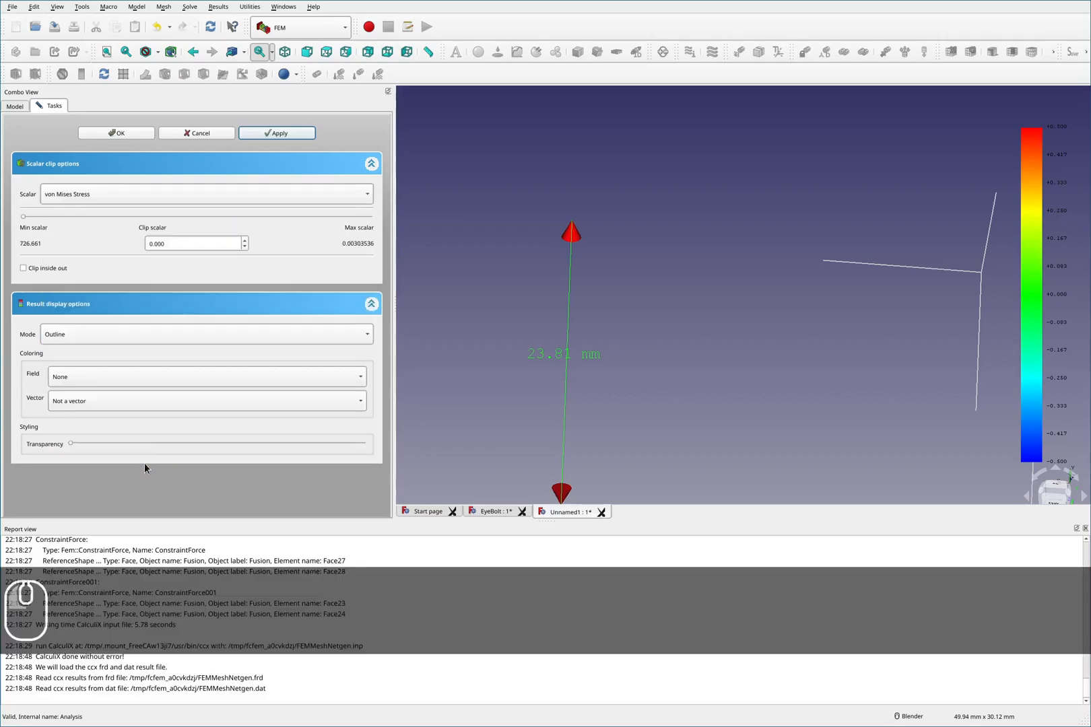
left_click_drag(186, 243, 106, 246)
type("250")
key("Return")
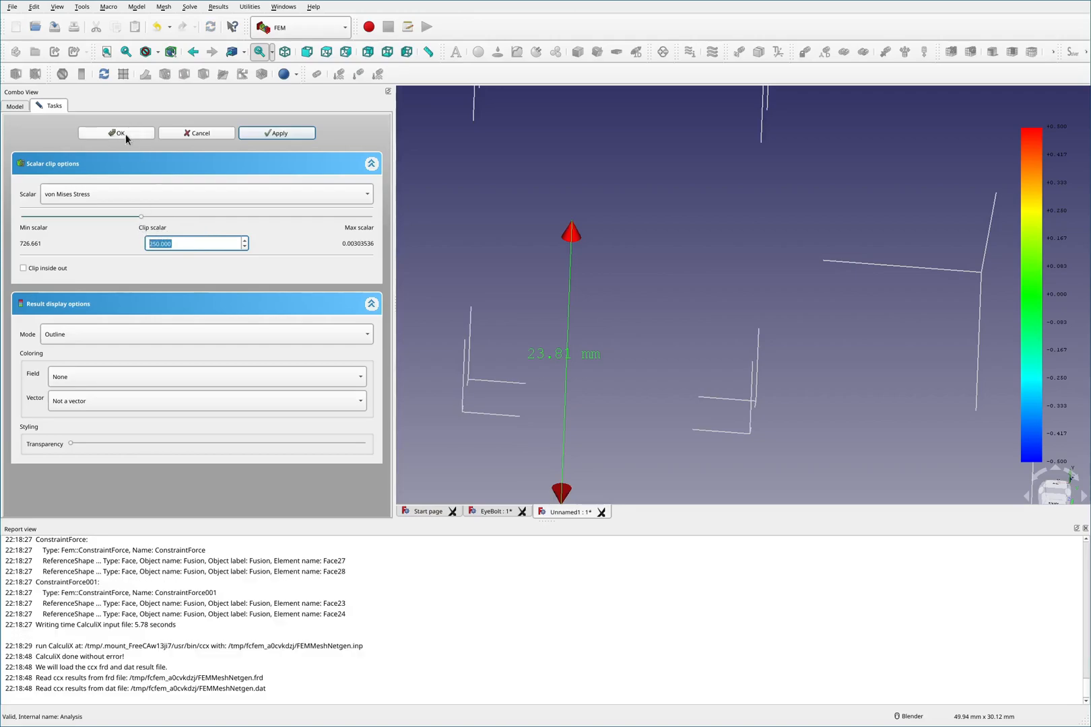
left_click(273, 134)
left_click(134, 135)
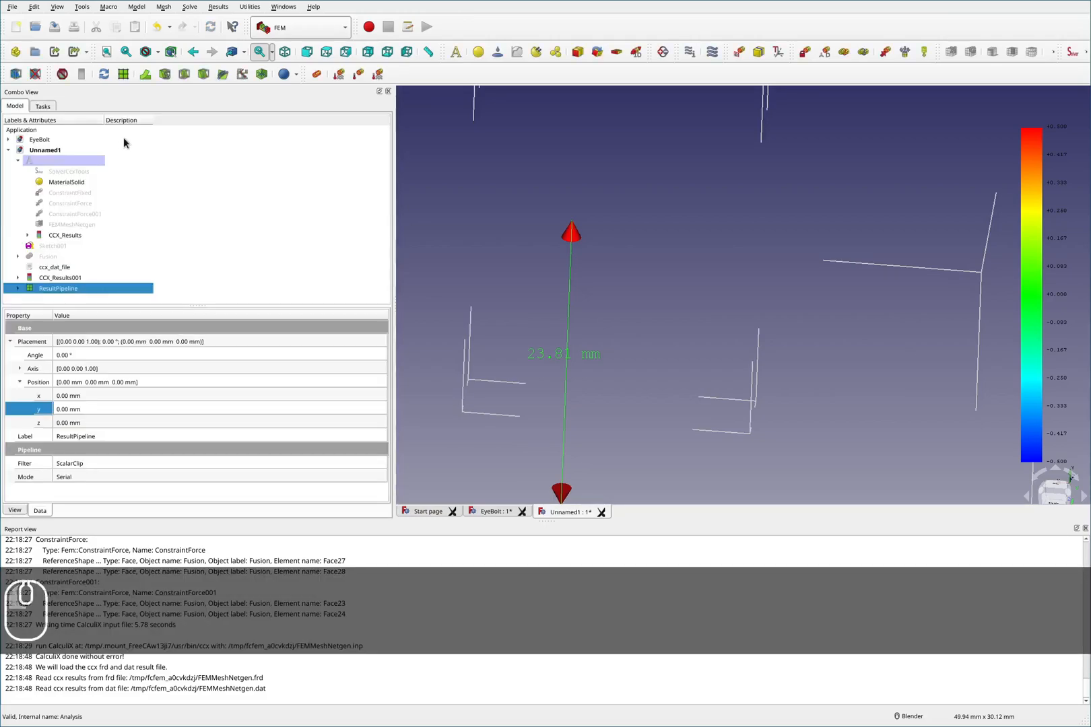
- Reopen the scalar clip and show it as Surface with Edges coloured by von Mises Stress
left_click(18, 289)
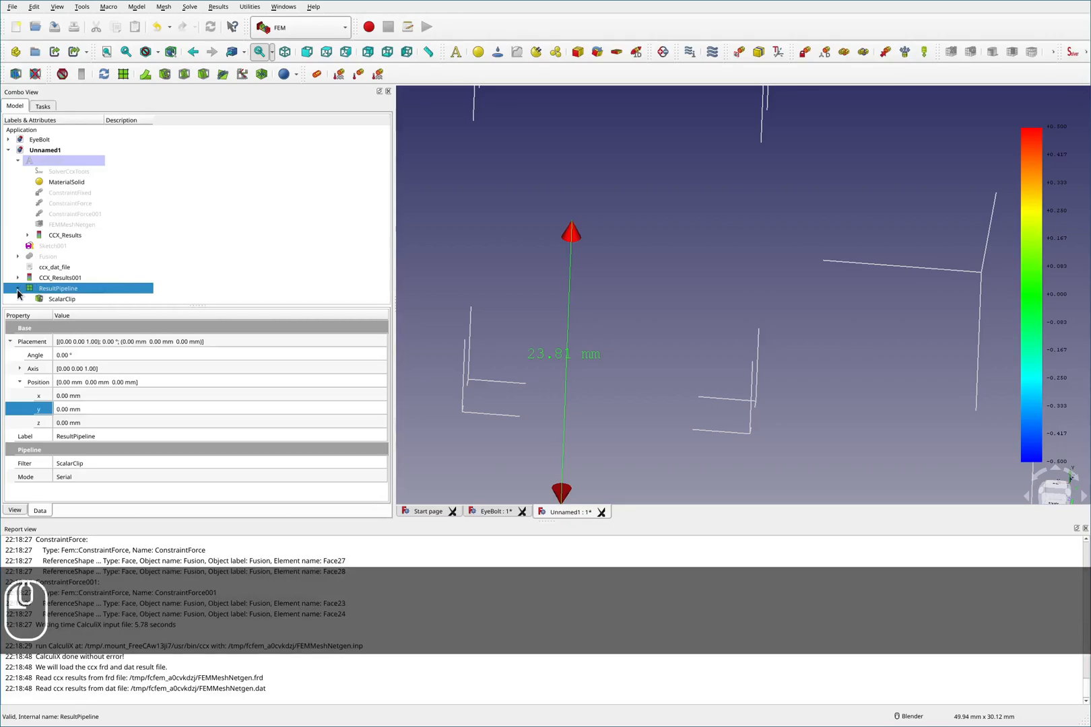
left_click(62, 299)
double_click(72, 301)
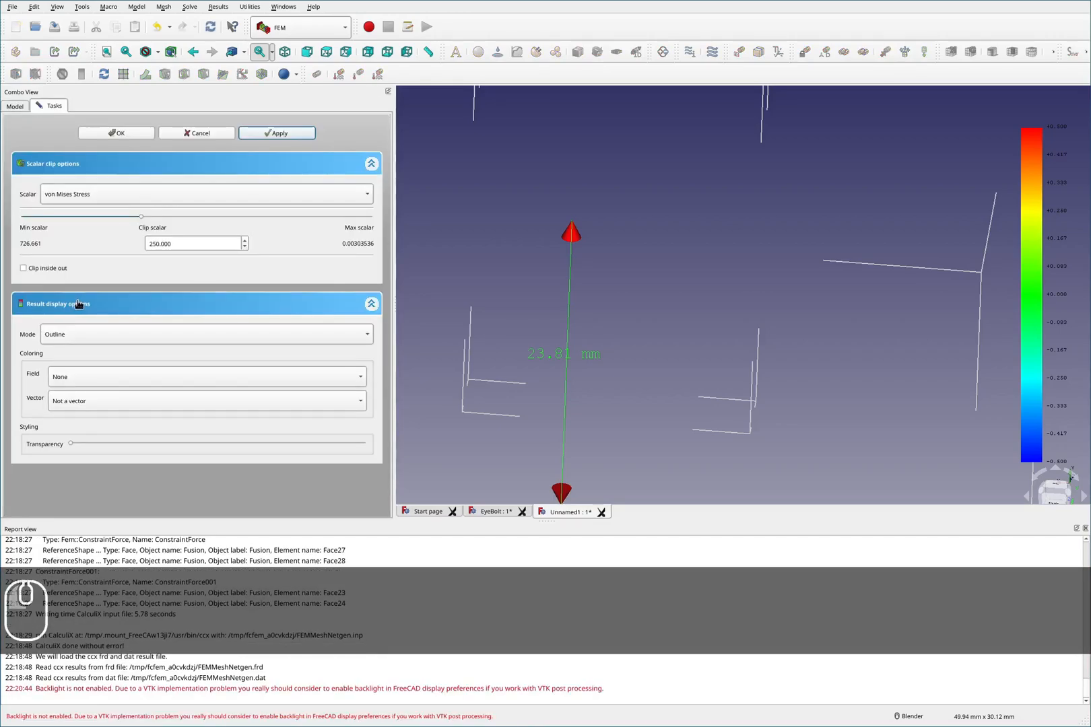
left_click(96, 337)
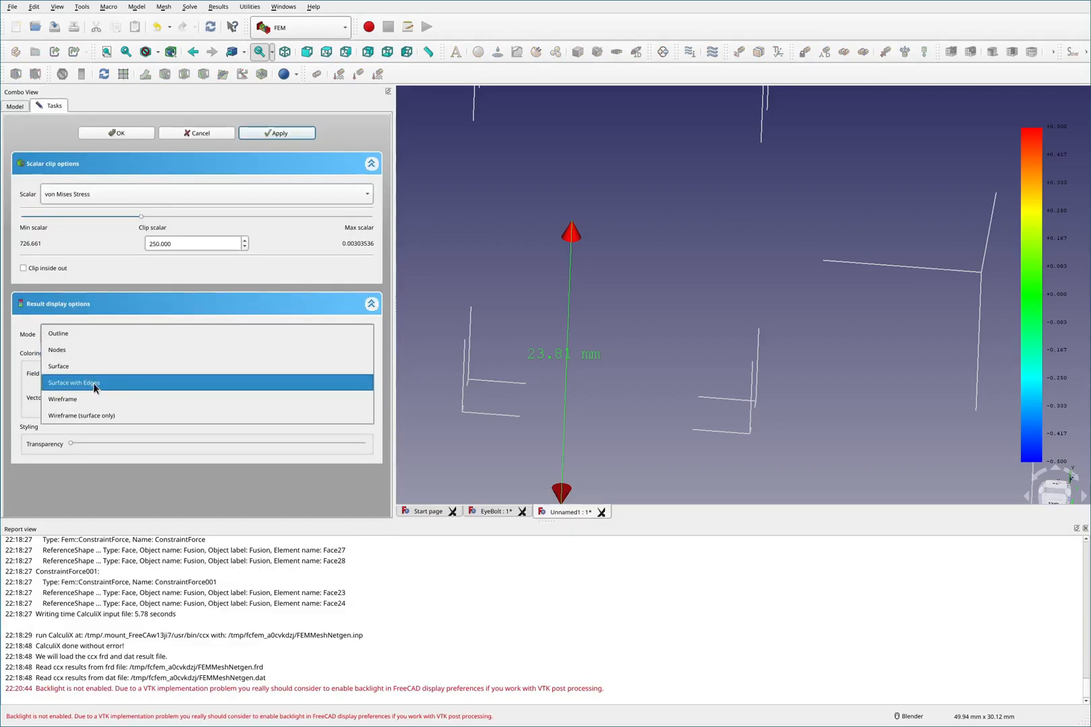
left_click(93, 383)
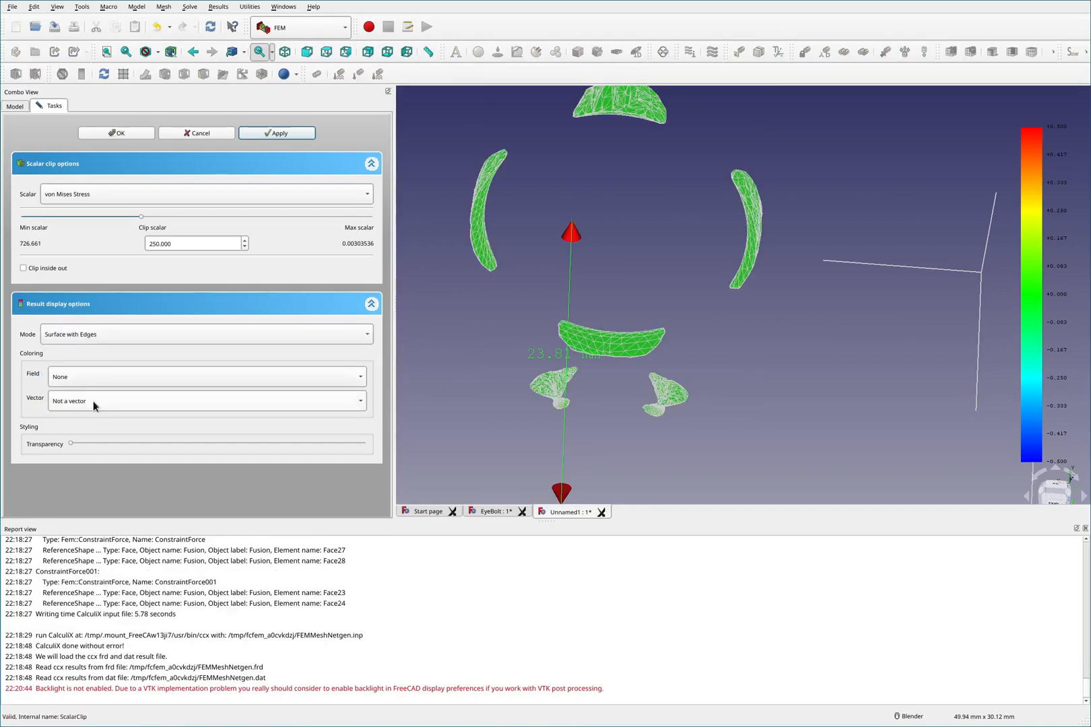
left_click(88, 378)
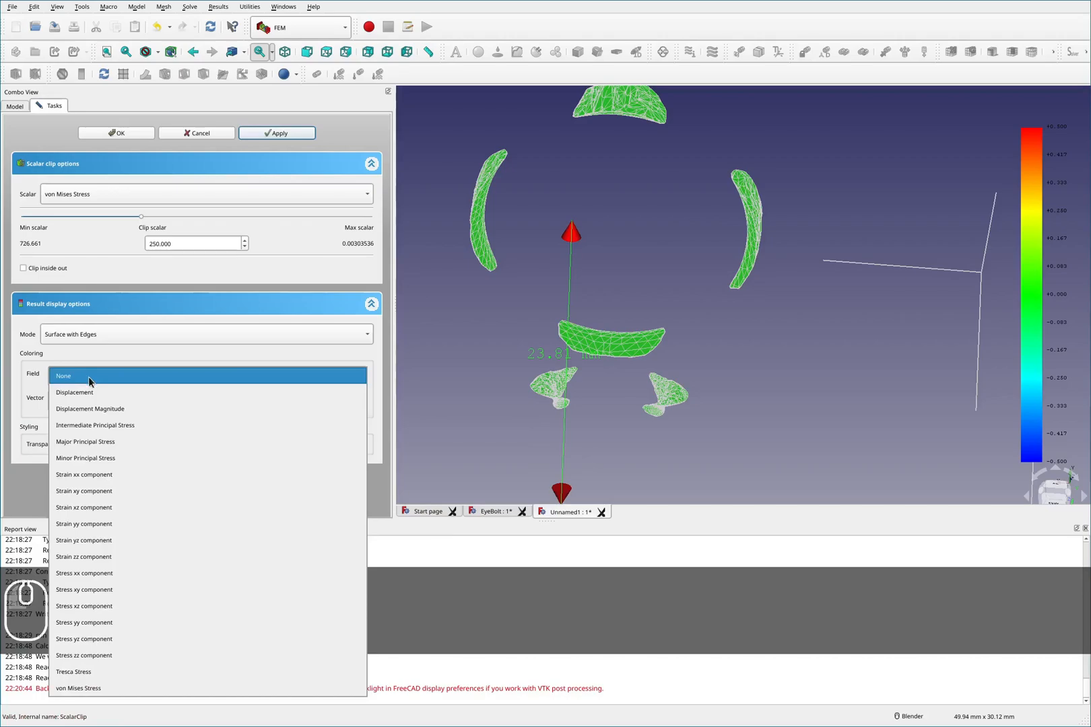
left_click(141, 686)
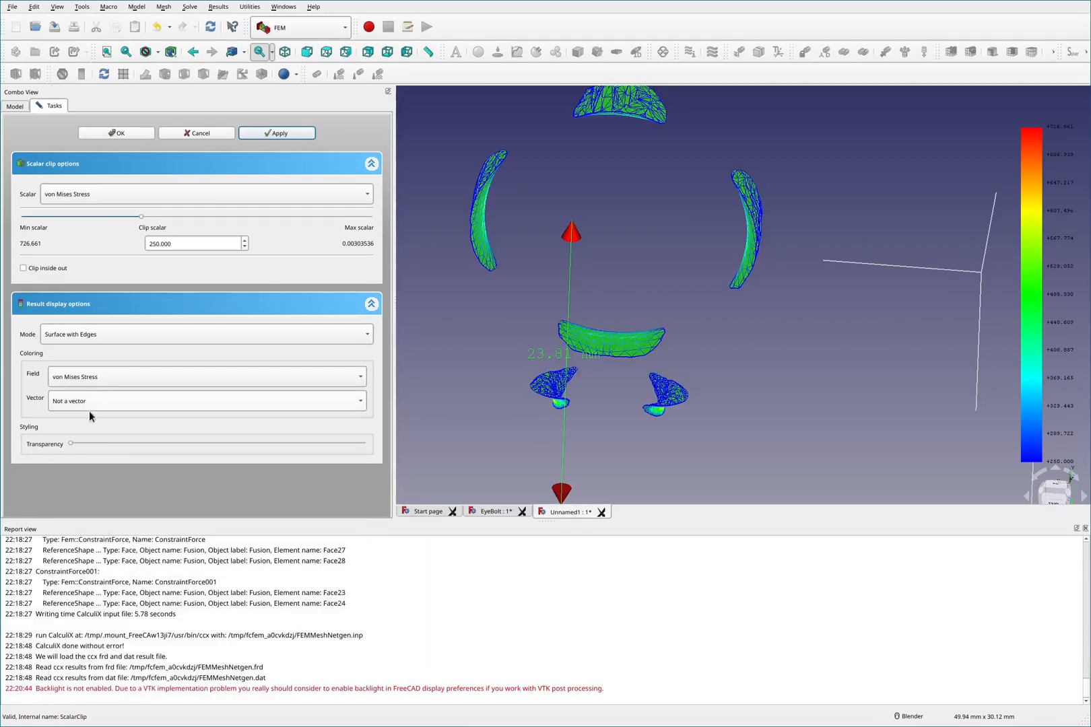
left_click(278, 133)
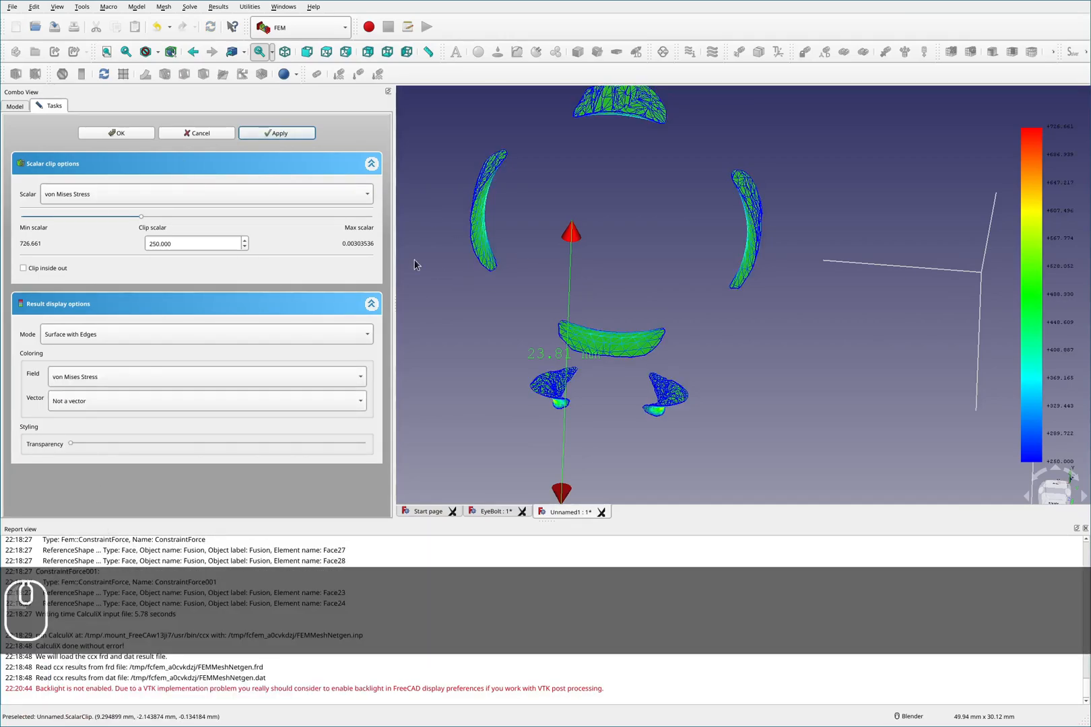
left_click(112, 132)
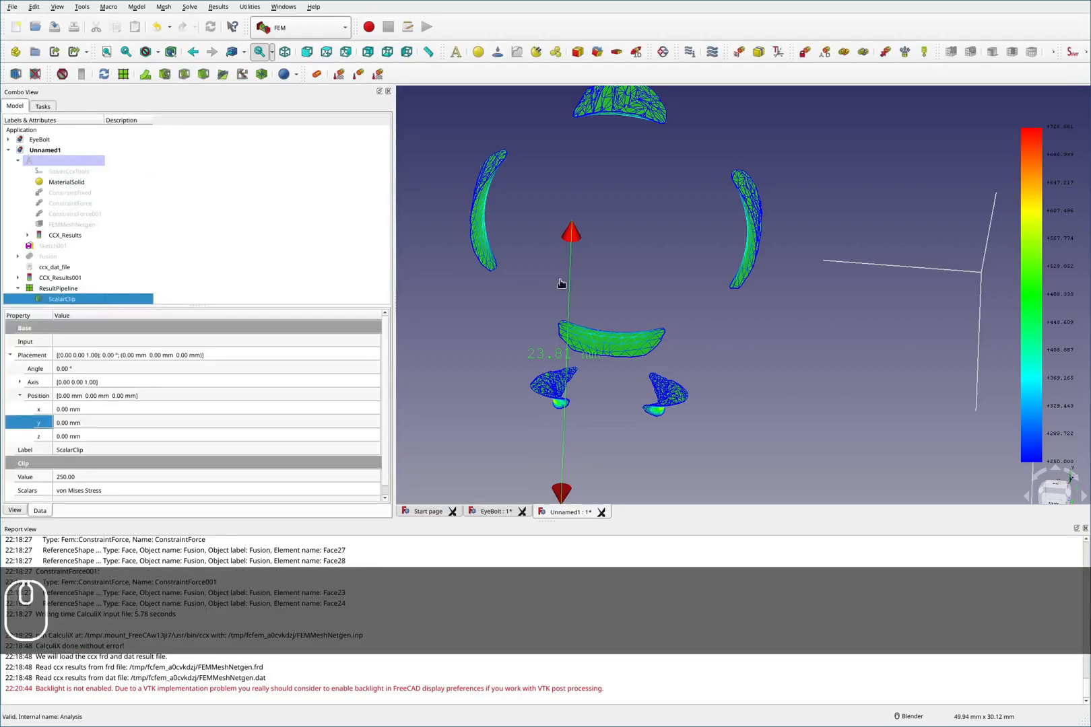
- Rotate the view and examine the clipped regions of the eyebolt carrying the highest von Mises stress
left_click(563, 283)
middle_click_drag(645, 280, 642, 219)
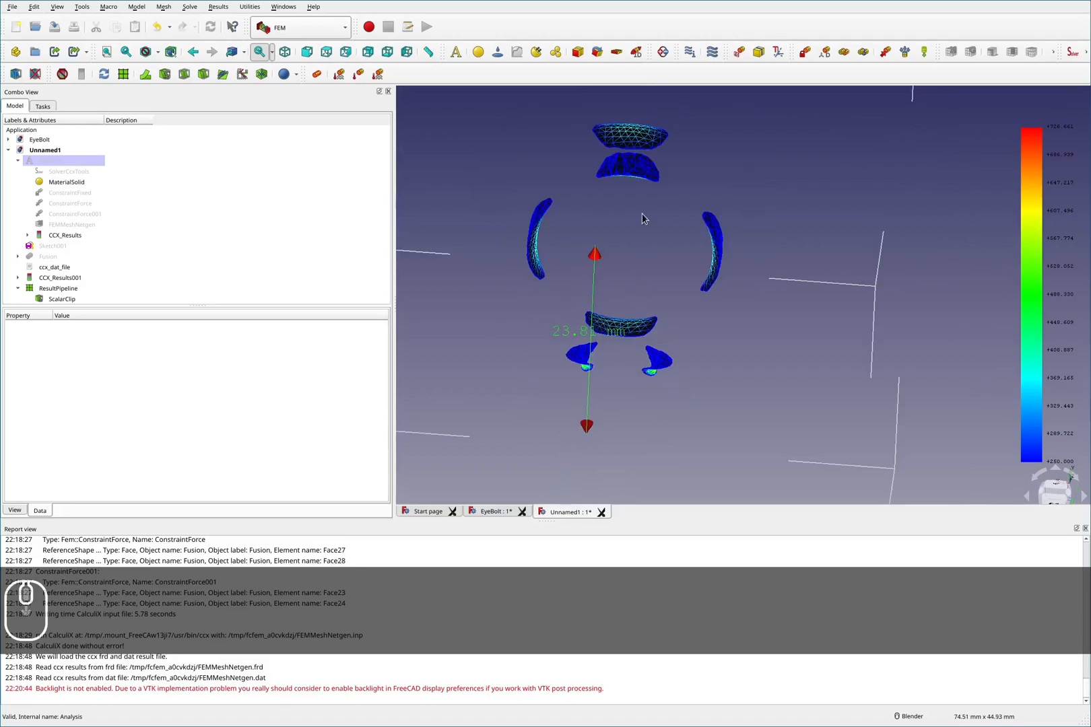
key("F2")
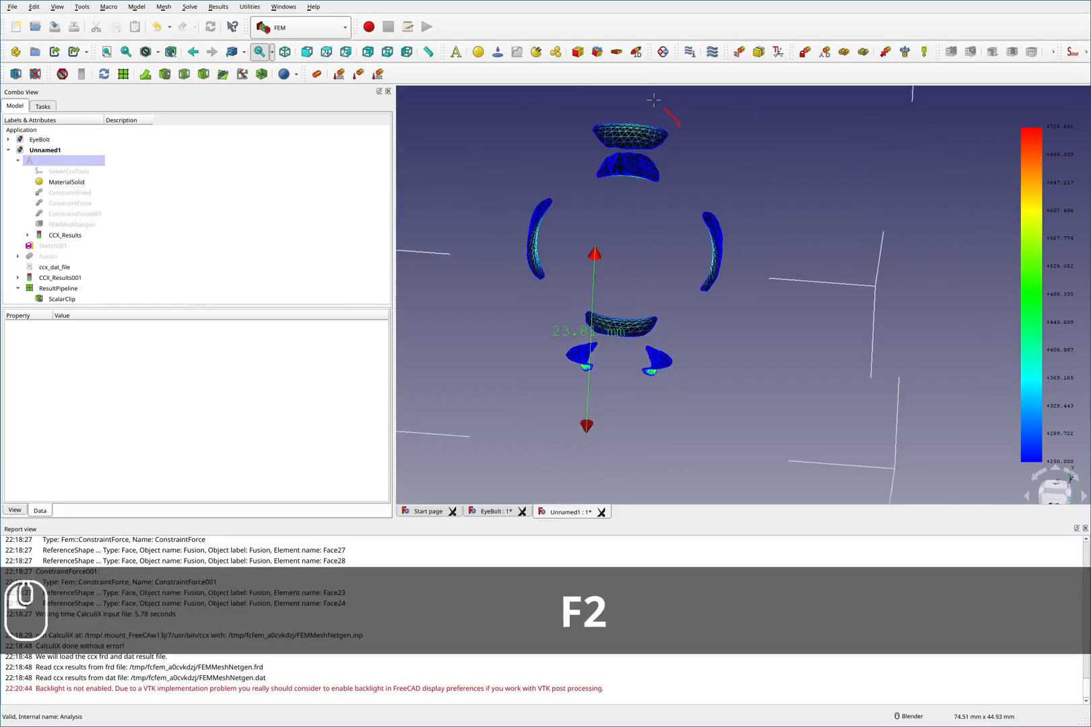
left_click_drag(679, 130, 639, 95)
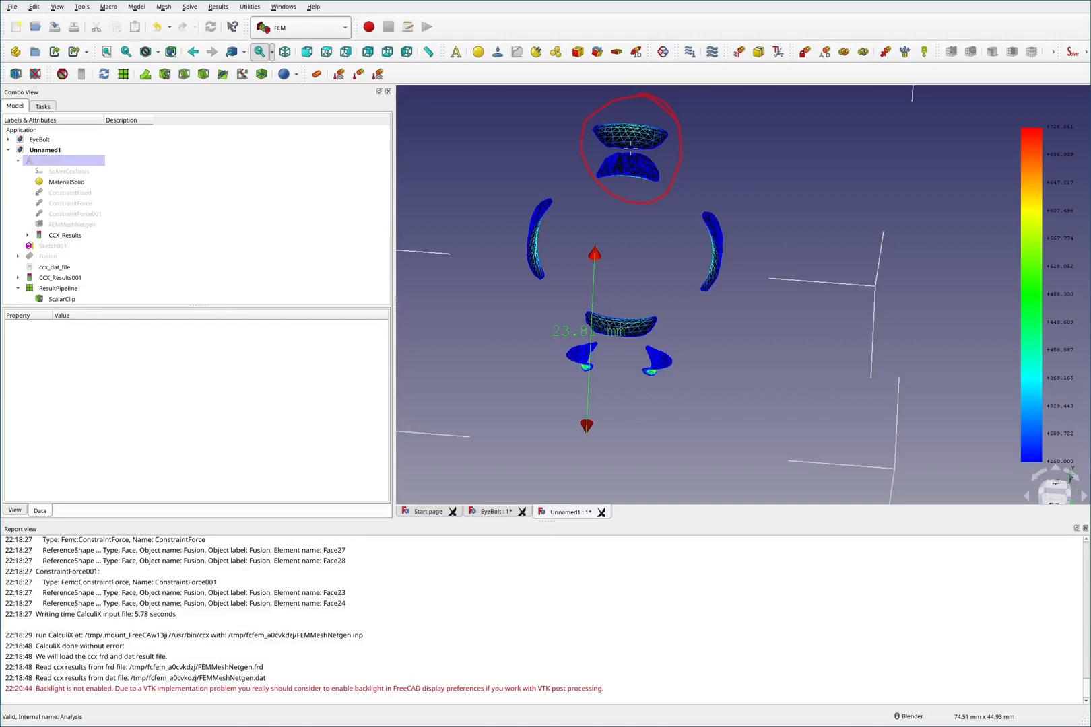
left_click_drag(631, 152, 636, 128)
left_click_drag(543, 232, 550, 192)
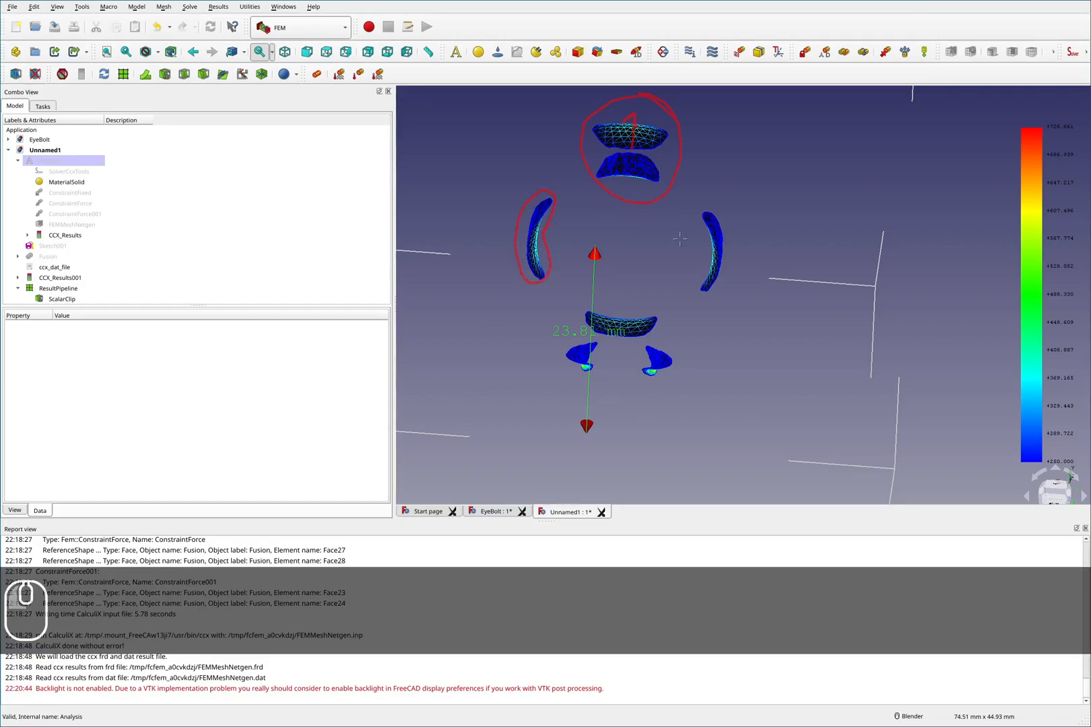
left_click_drag(733, 247, 728, 215)
mouse_move(685, 288)
left_mouse_down()
mouse_move(724, 276)
mouse_move(734, 248)
left_mouse_up()
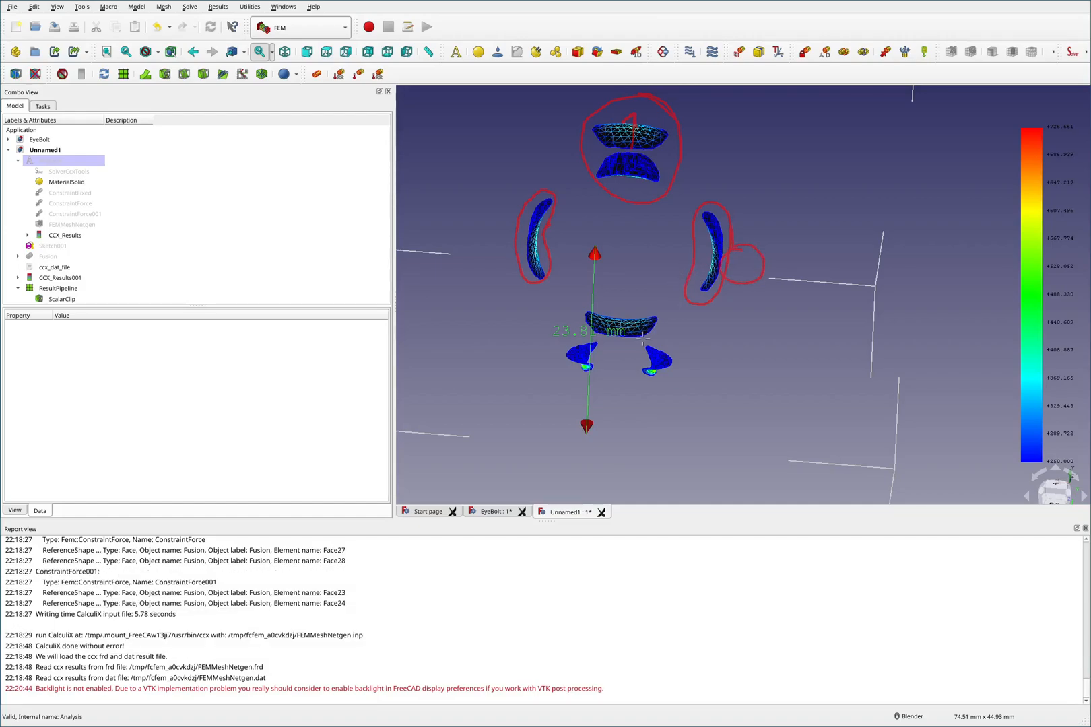
mouse_move(668, 309)
left_mouse_down()
mouse_move(610, 302)
mouse_move(656, 311)
left_mouse_up()
mouse_move(592, 372)
left_mouse_down()
mouse_move(562, 355)
mouse_move(597, 370)
left_mouse_up()
left_click_drag(672, 344, 645, 351)
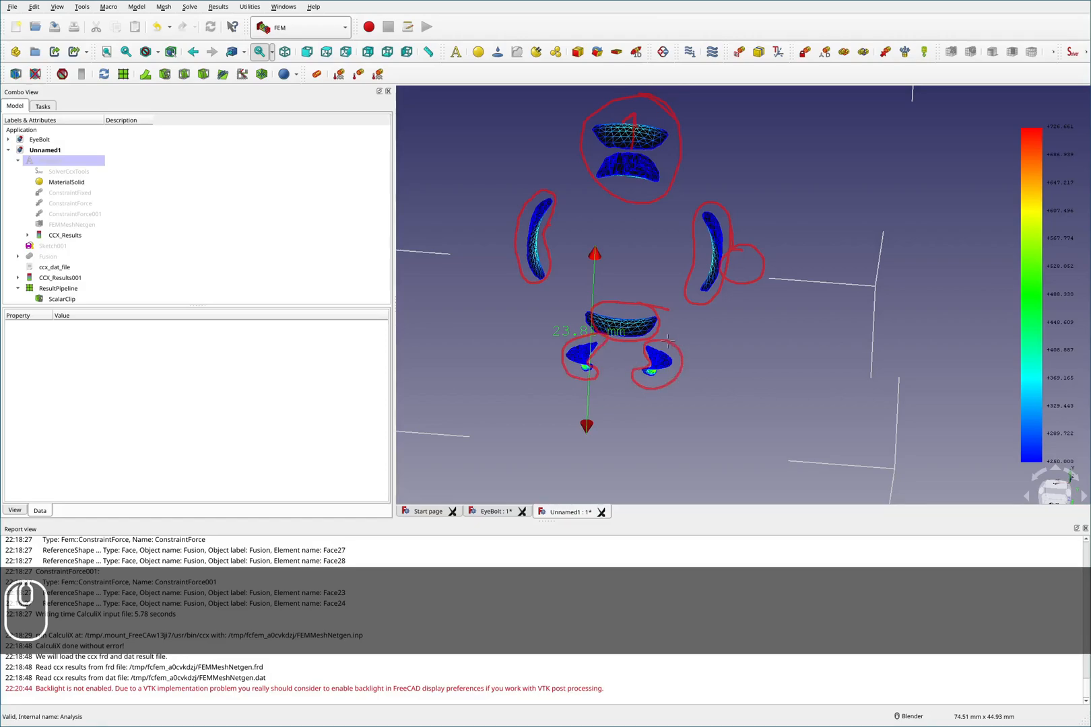
mouse_move(627, 346)
left_mouse_down("shift")
mouse_move(610, 343)
mouse_move(648, 364)
left_mouse_up("shift")
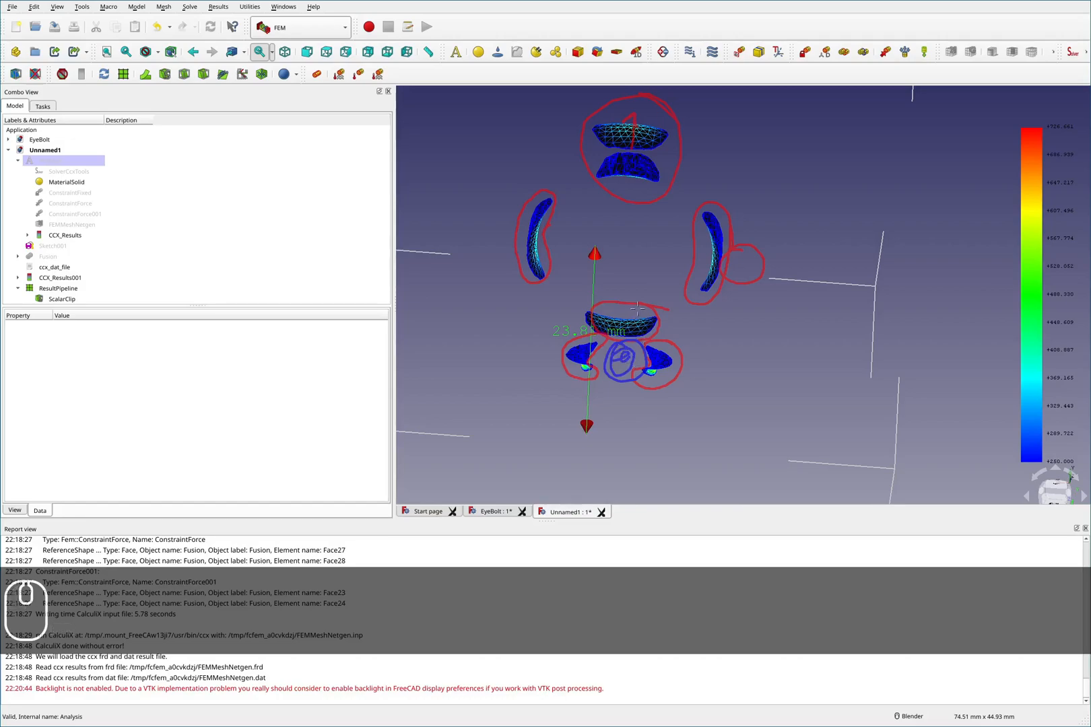
key("F2")
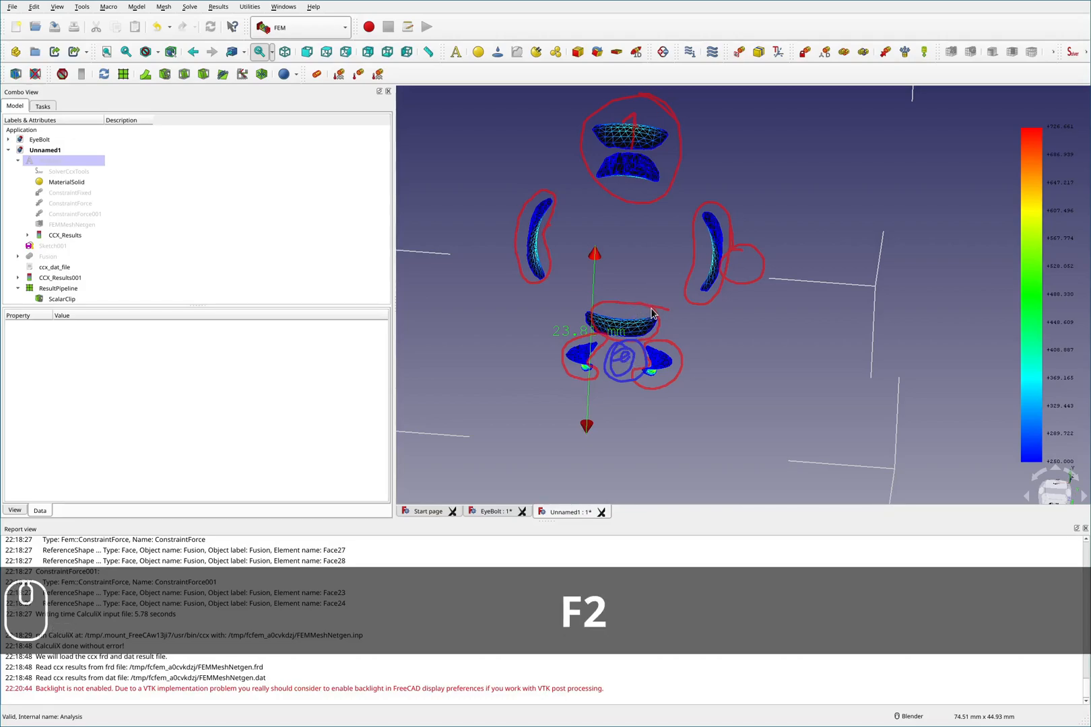
key("shift+F2")
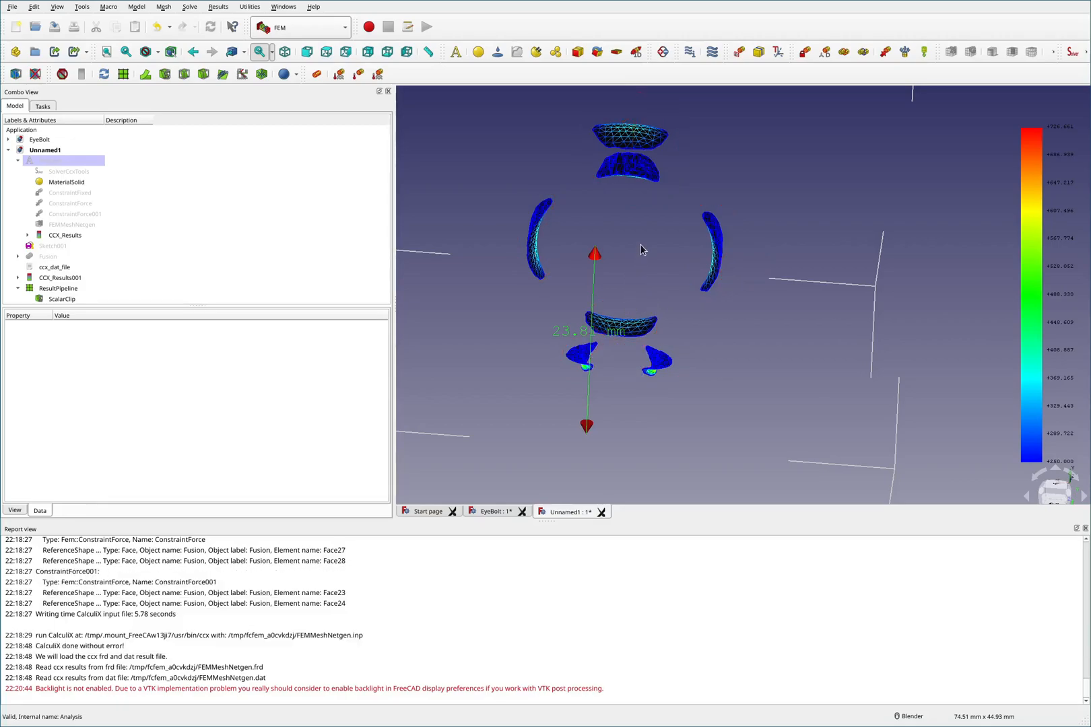
- Show the Fusion solid and hide the result pipeline and its scalar clip
scroll(633, 244, "down", 2)
scroll(597, 241, "up", 2)
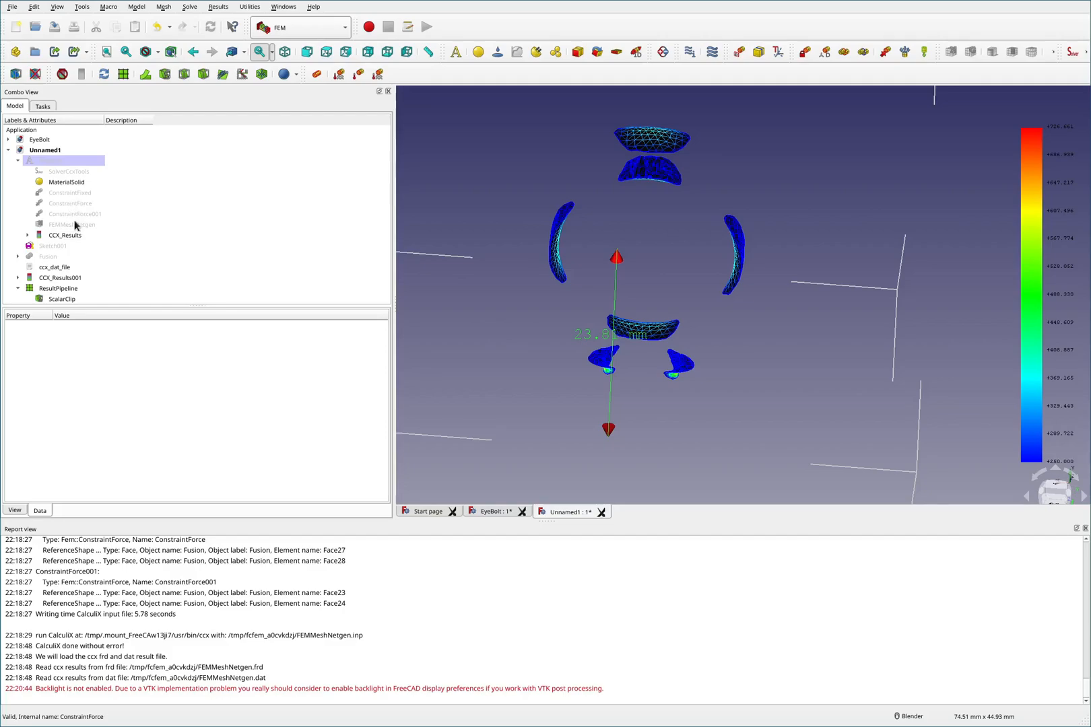
left_click(53, 257)
key("space")
left_click(58, 288)
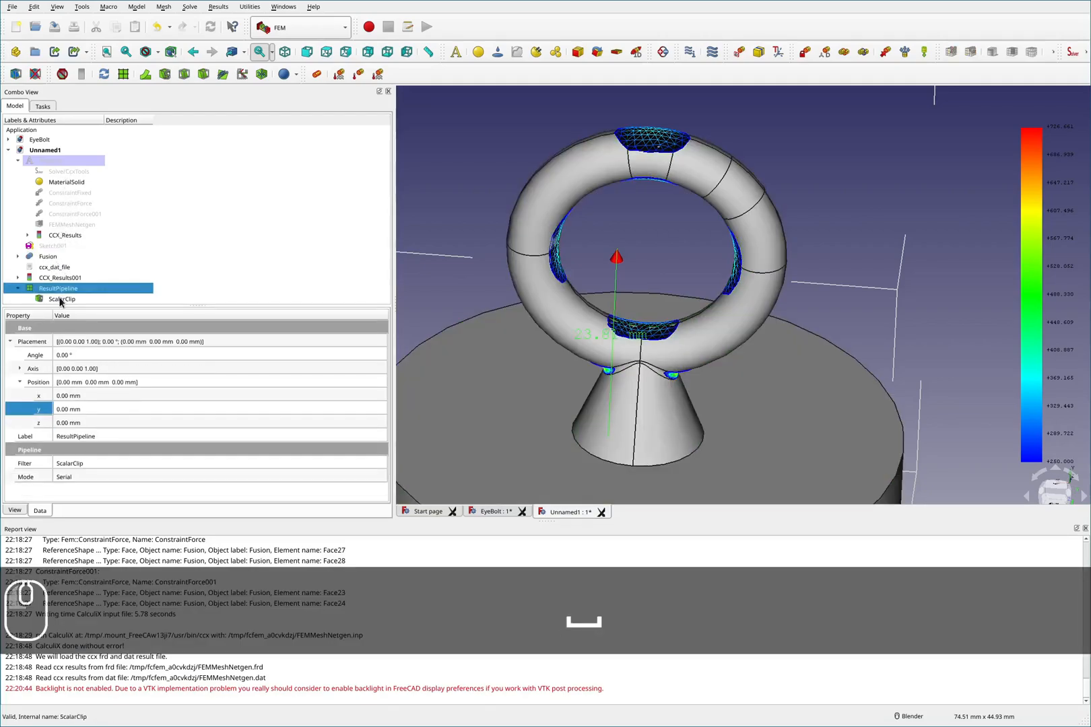
left_click(59, 297)
key("space")
left_click(58, 289)
key("space")
left_click(61, 277)
key("space")
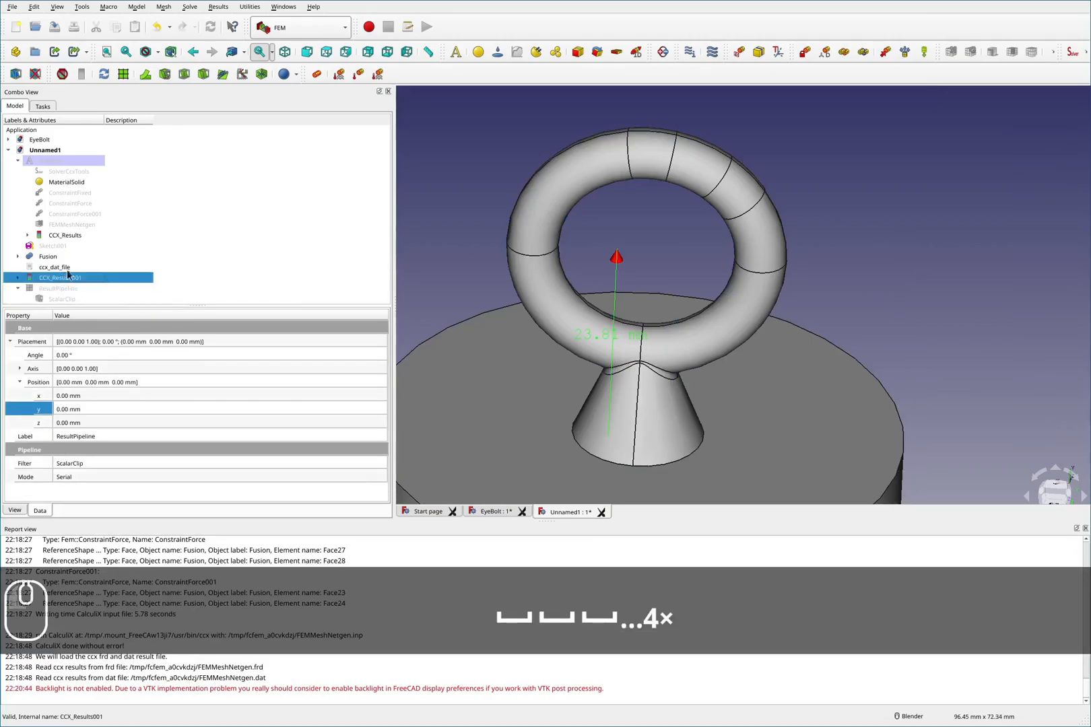
left_click(69, 215)
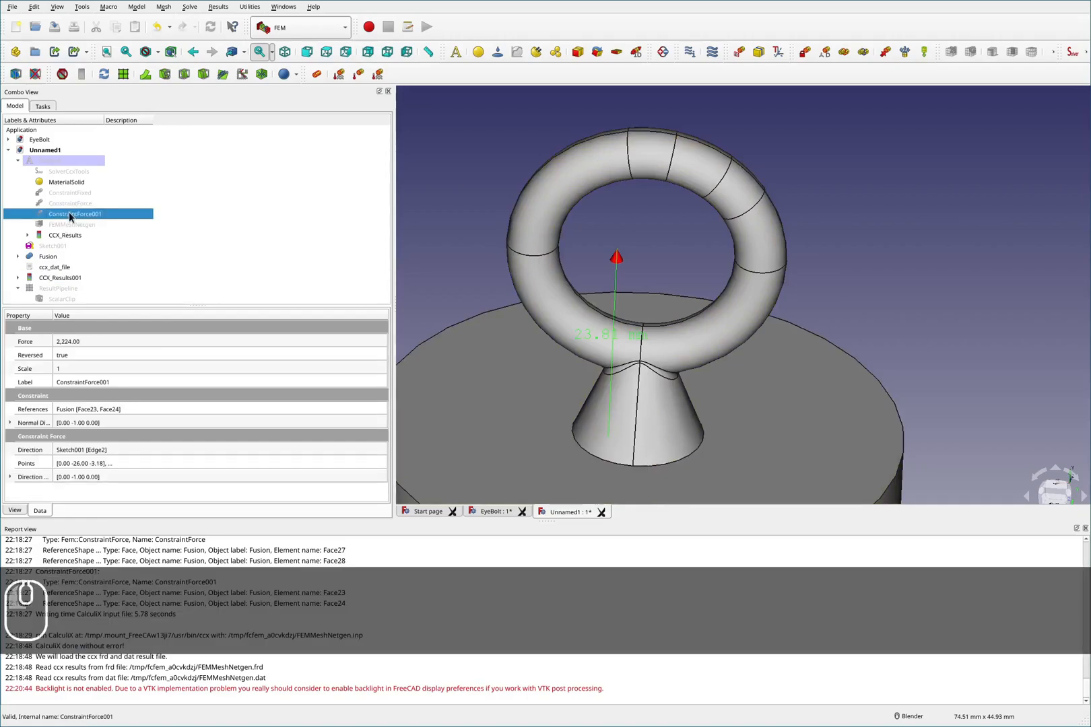
double_click(71, 214)
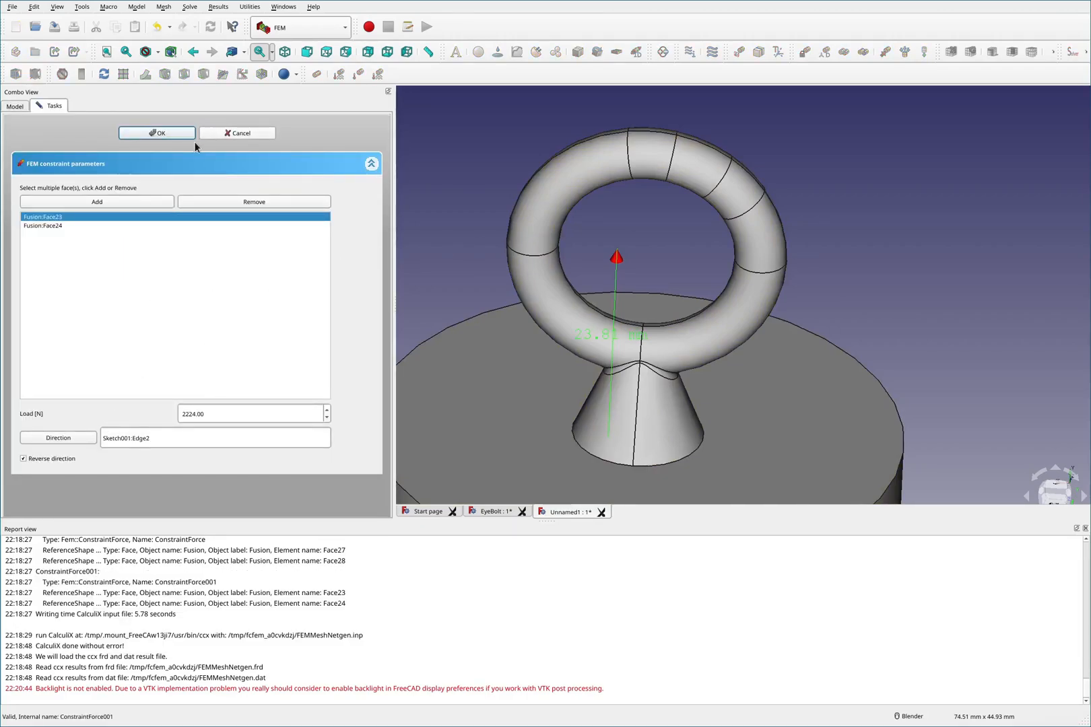
left_click(267, 132)
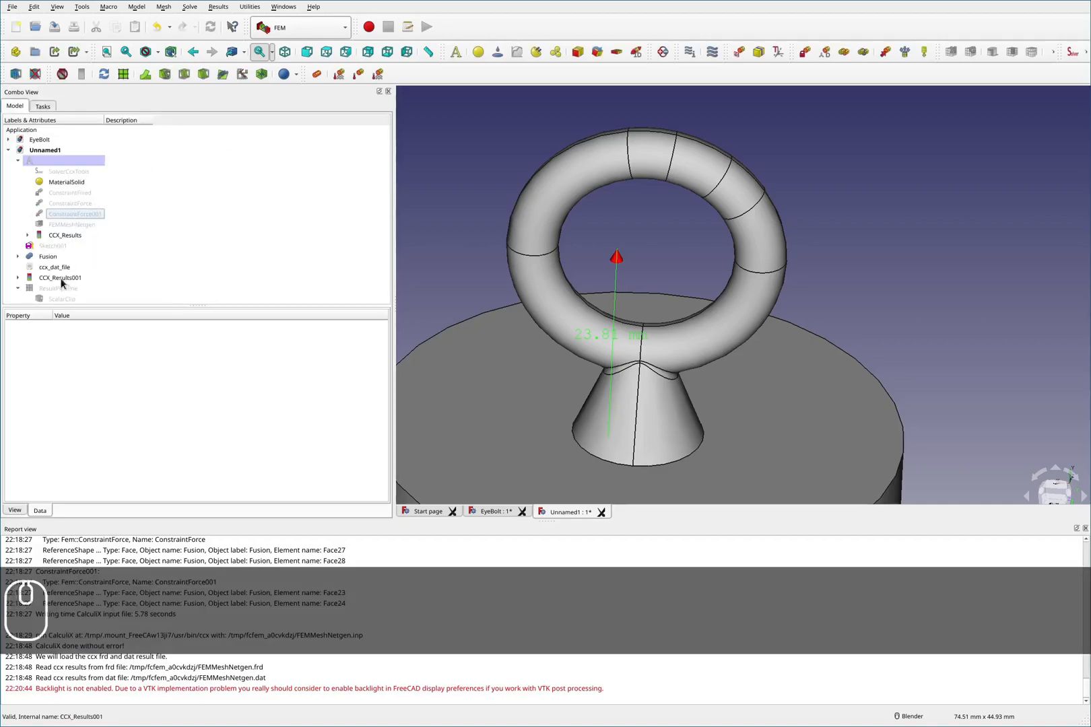
- Show Sketch001 in the 3D view
left_click(52, 246)
key("space")
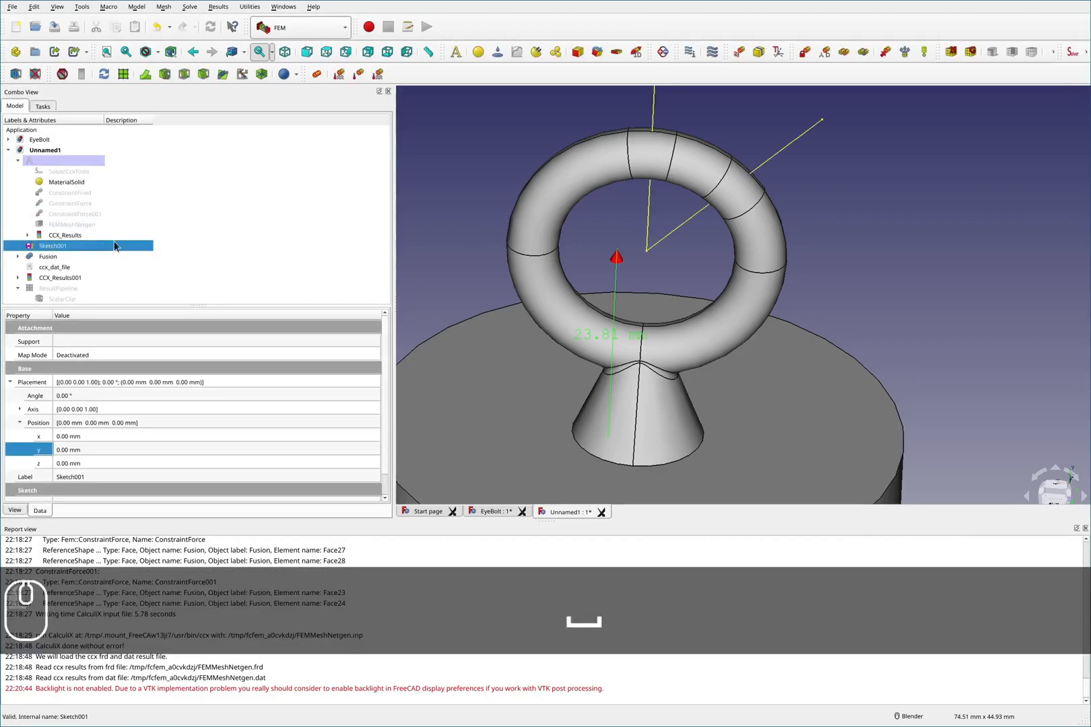
- Reassign ConstraintForce001 to Fusion faces Face25 and Face26, directed along Sketch001 Edge1 with reverse direction off
double_click(80, 213)
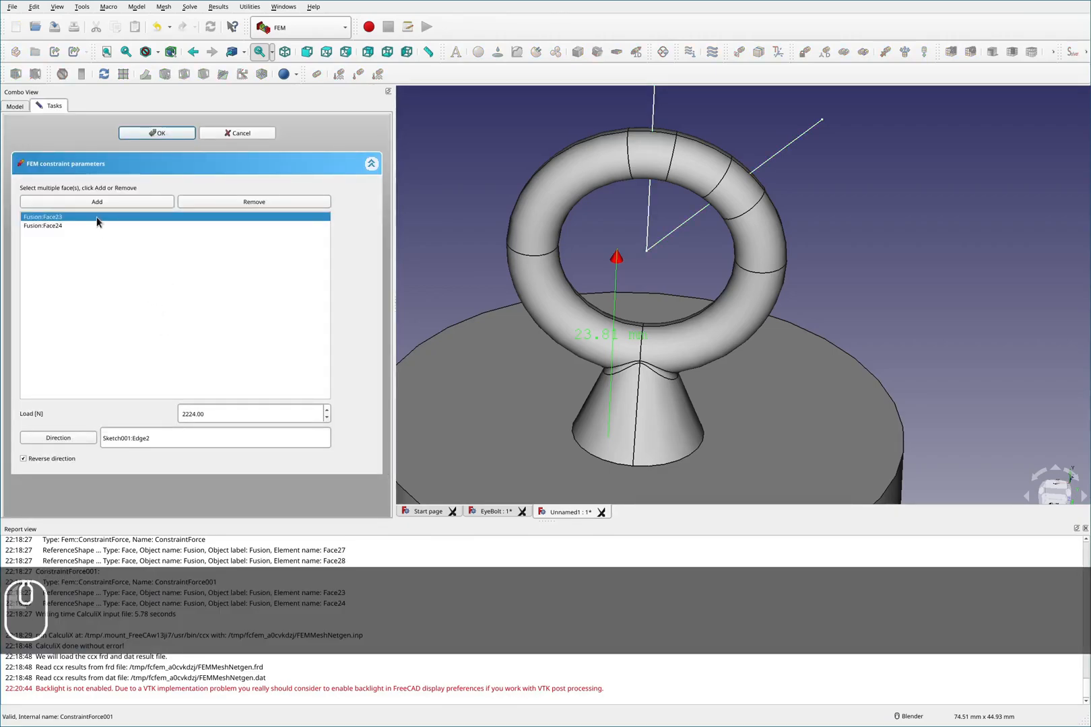
key("Delete")
key("Delete")
left_click(109, 200)
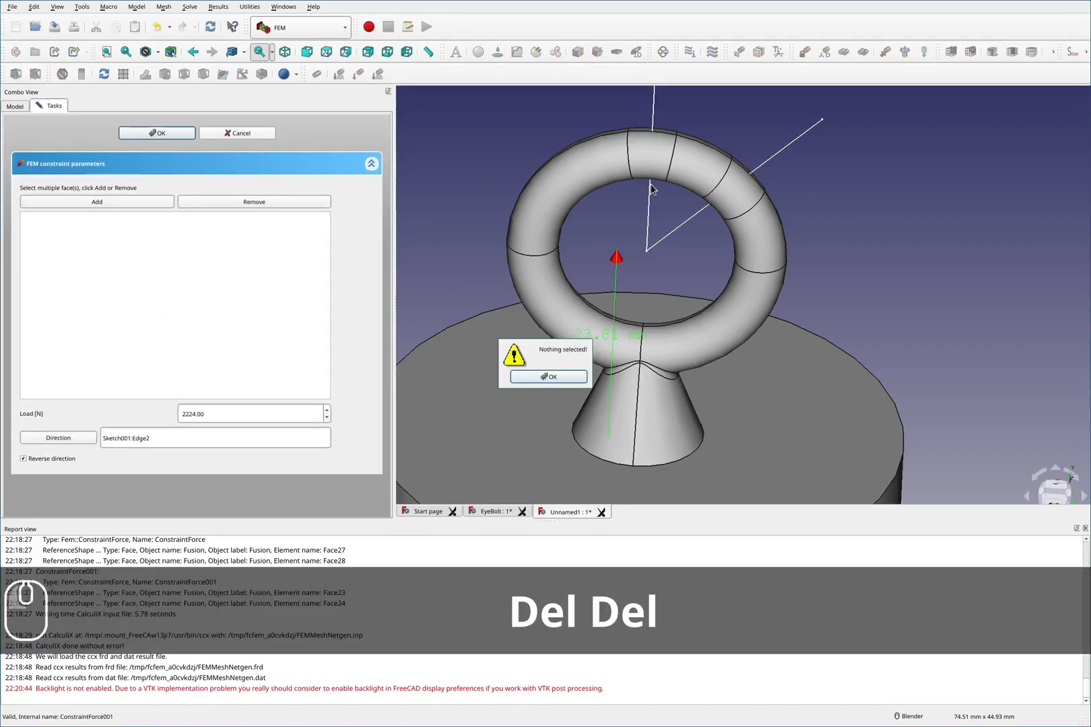
left_click(563, 378)
middle_click_drag(747, 185, 724, 269)
left_click(724, 269)
left_click(719, 297, "ctrl")
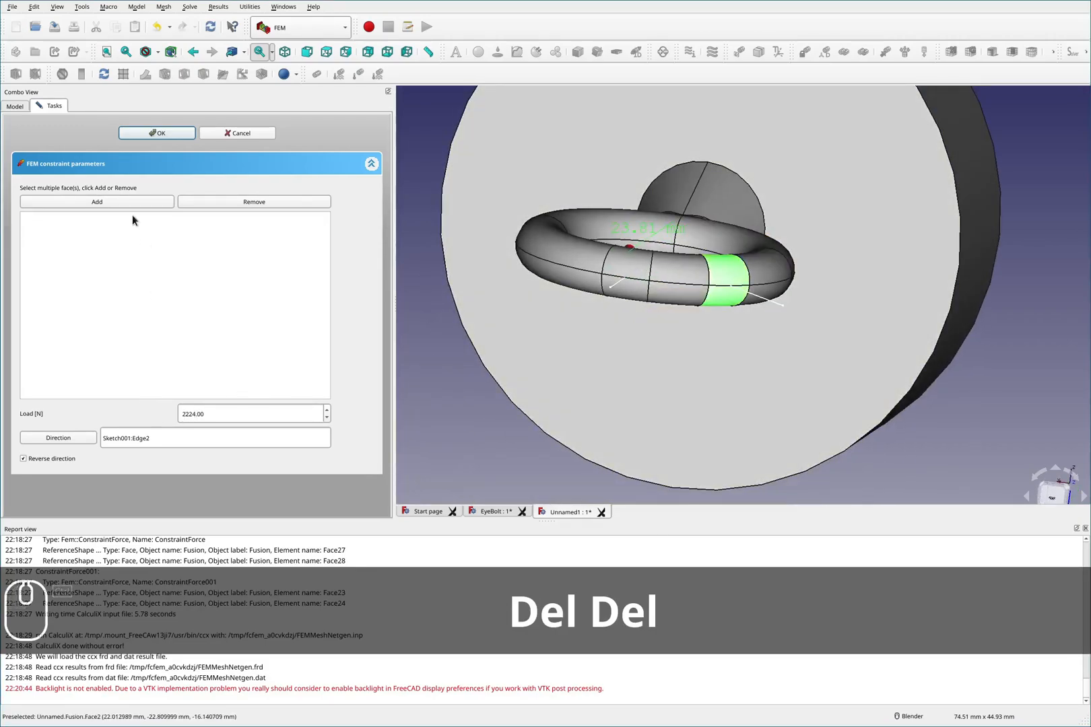
left_click(112, 204)
middle_click_drag(707, 391, 796, 233)
scroll(798, 229, "down", 4)
scroll(841, 124, "up", 2)
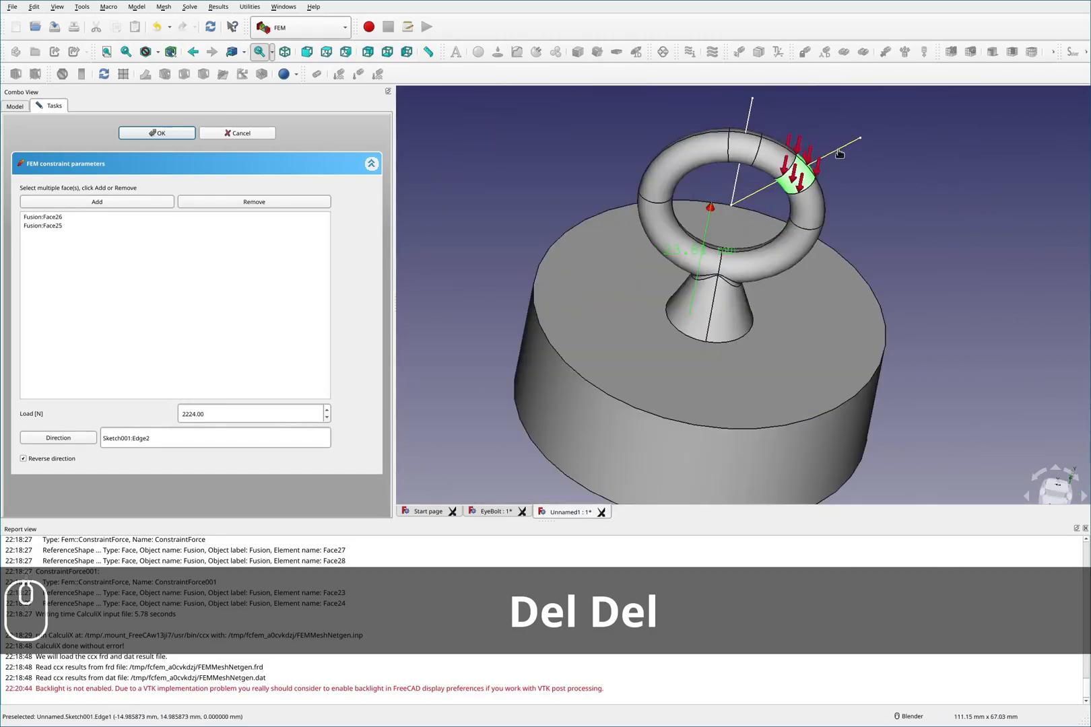
left_click(842, 152)
left_click(93, 438)
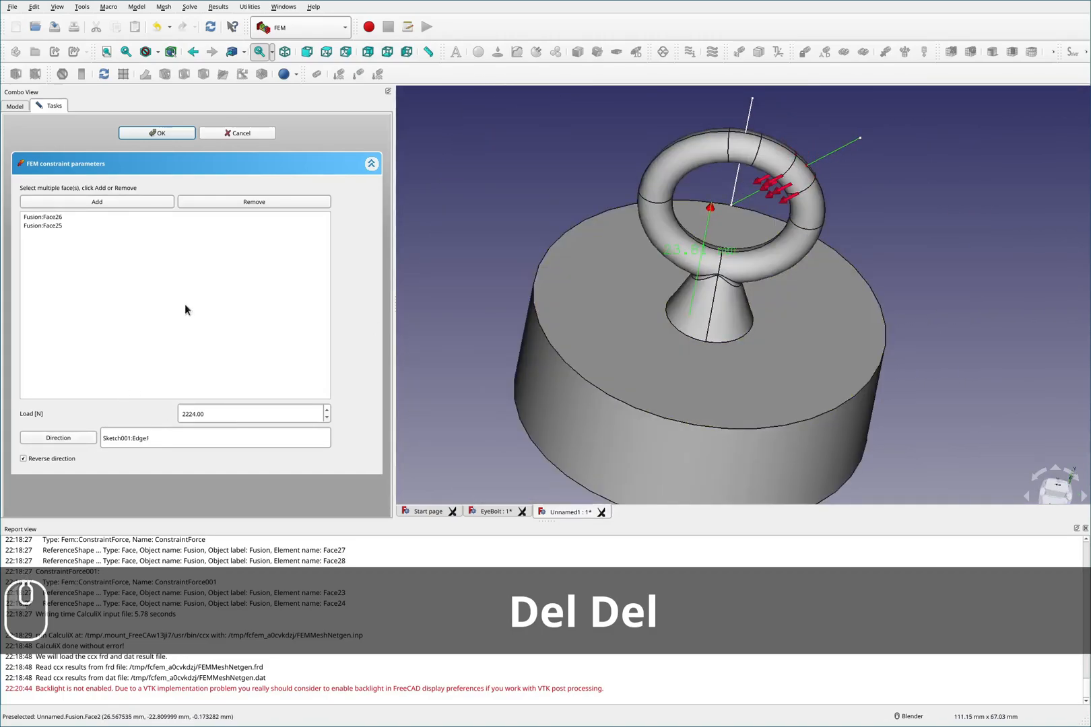
left_click(48, 459)
middle_click_drag(663, 398, 740, 300)
scroll(741, 300, "down", 2)
scroll(693, 372, "down", 2)
middle_click_drag(664, 473, 440, 309)
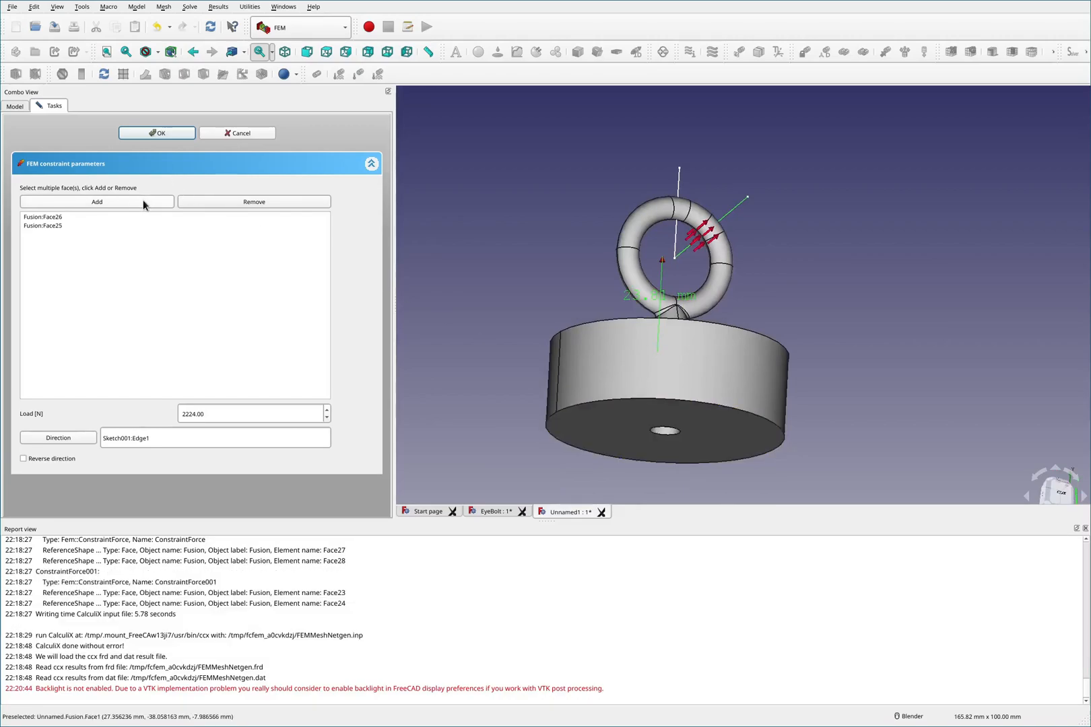
left_click(158, 133)
- Restore ConstraintForce001 to faces Face23 and Face24, directed along Sketch001 Edge2 with reverse direction on
double_click(88, 203)
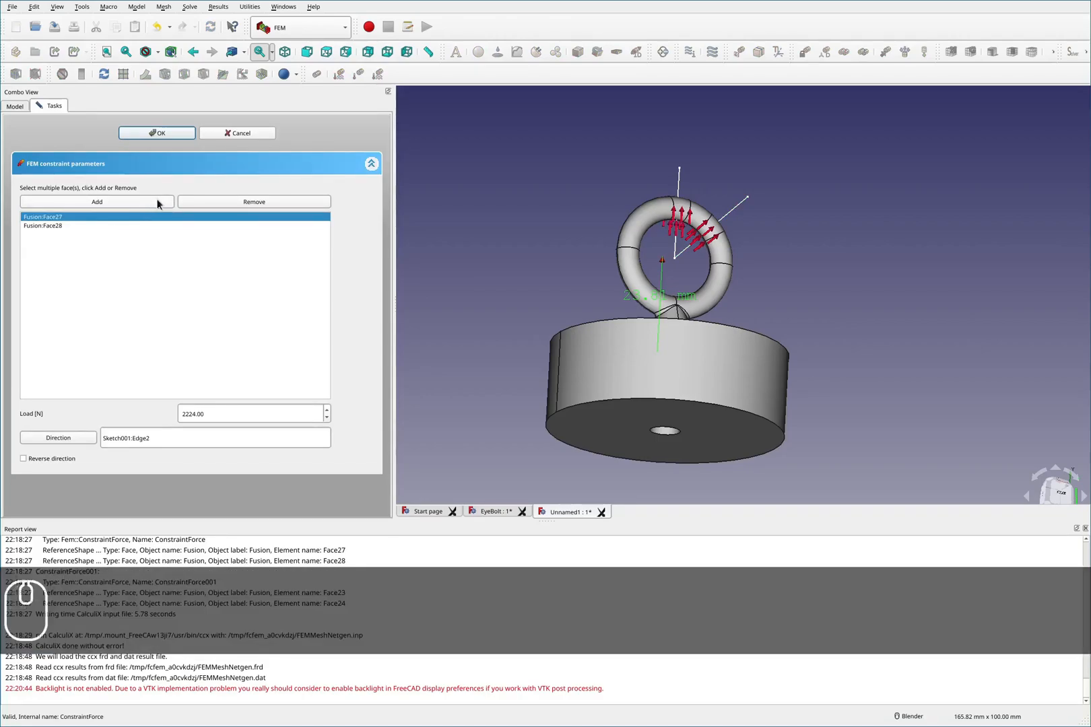
left_click(220, 134)
left_click(66, 215)
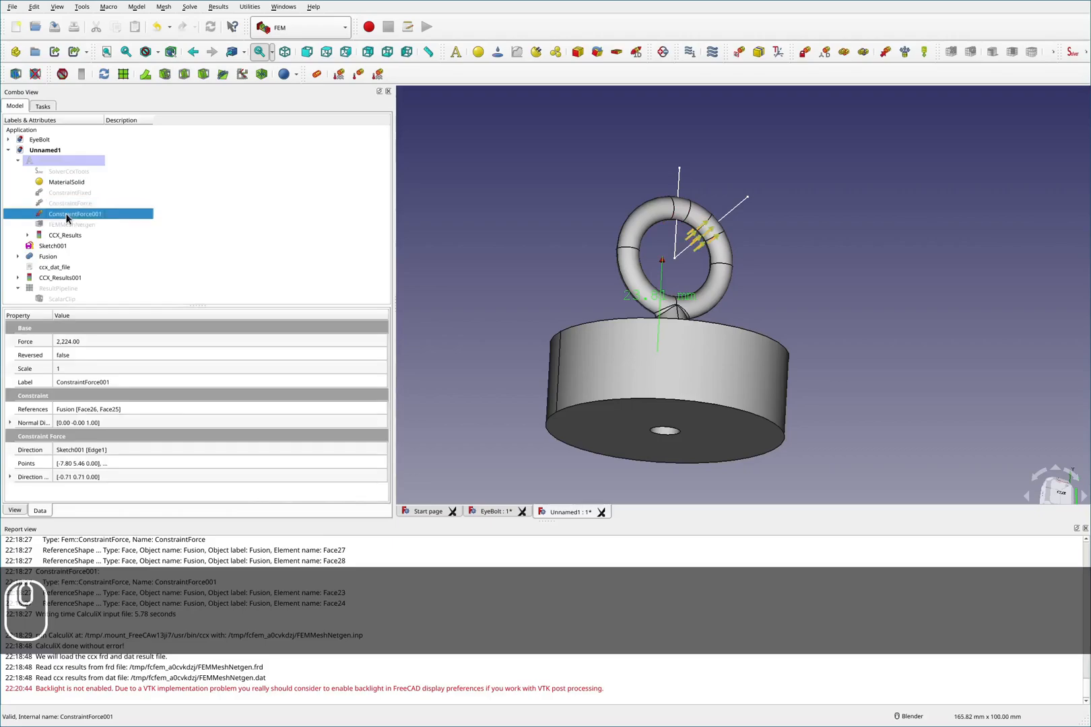
double_click(66, 214)
left_click(85, 216)
key("Delete")
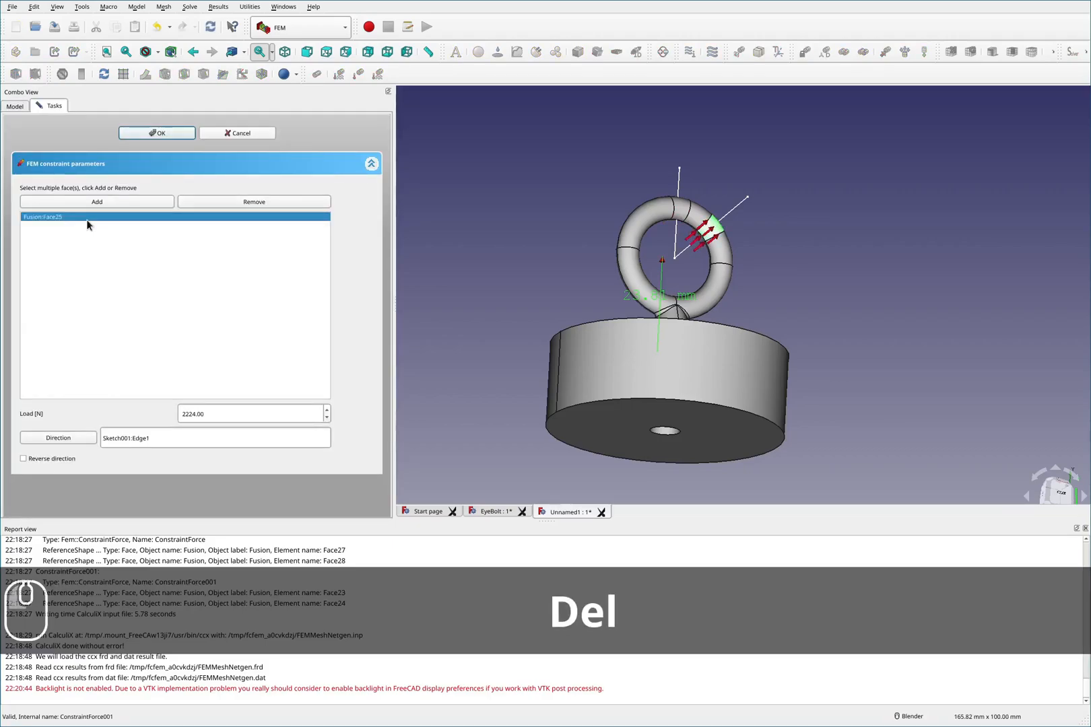
key("Delete")
middle_click_drag(663, 428, 706, 353)
scroll(737, 384, "up", 6)
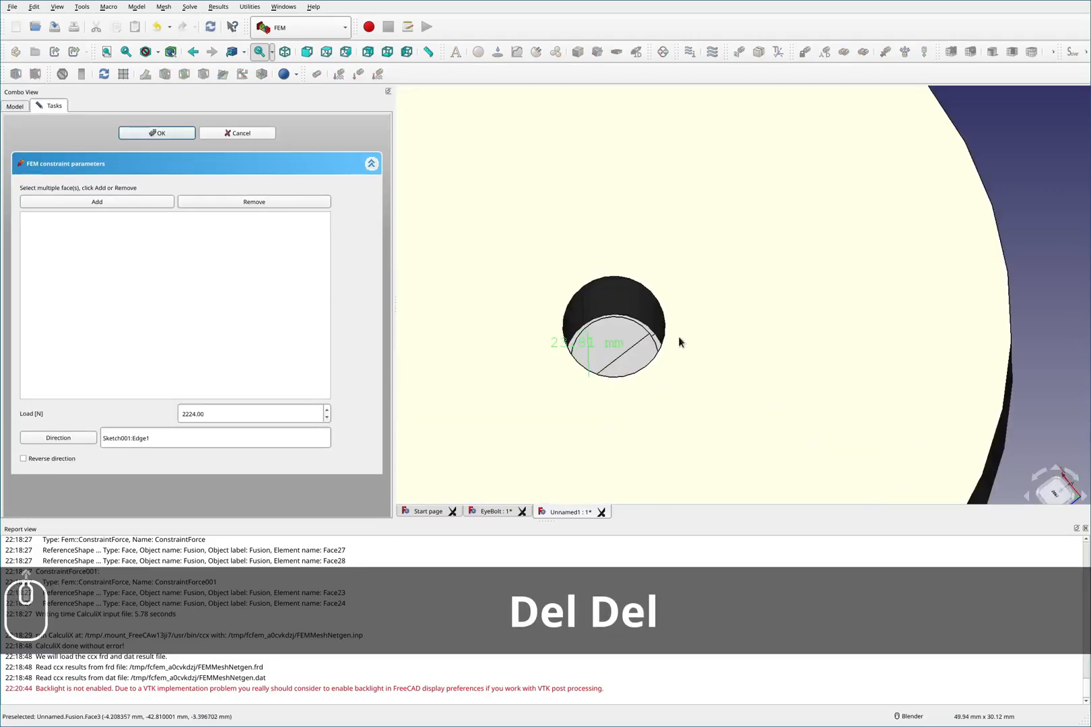
scroll(606, 345, "up", 4)
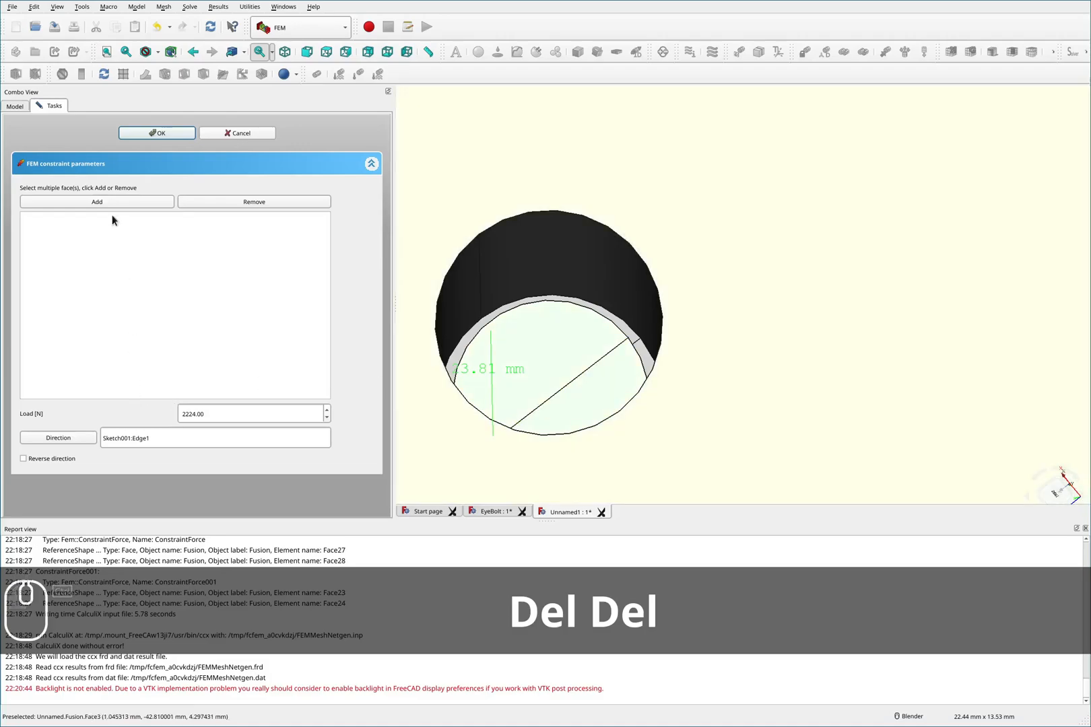
left_click(102, 204)
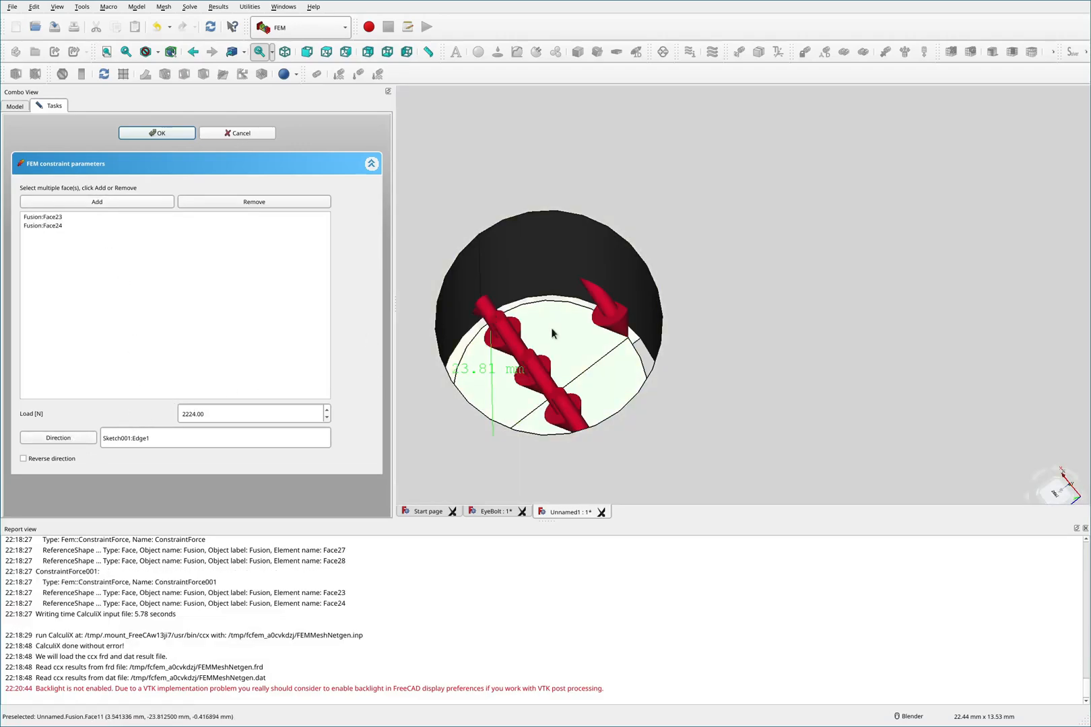
scroll(551, 328, "down", 5)
middle_click_drag(629, 202, 613, 328)
scroll(616, 325, "down", 4)
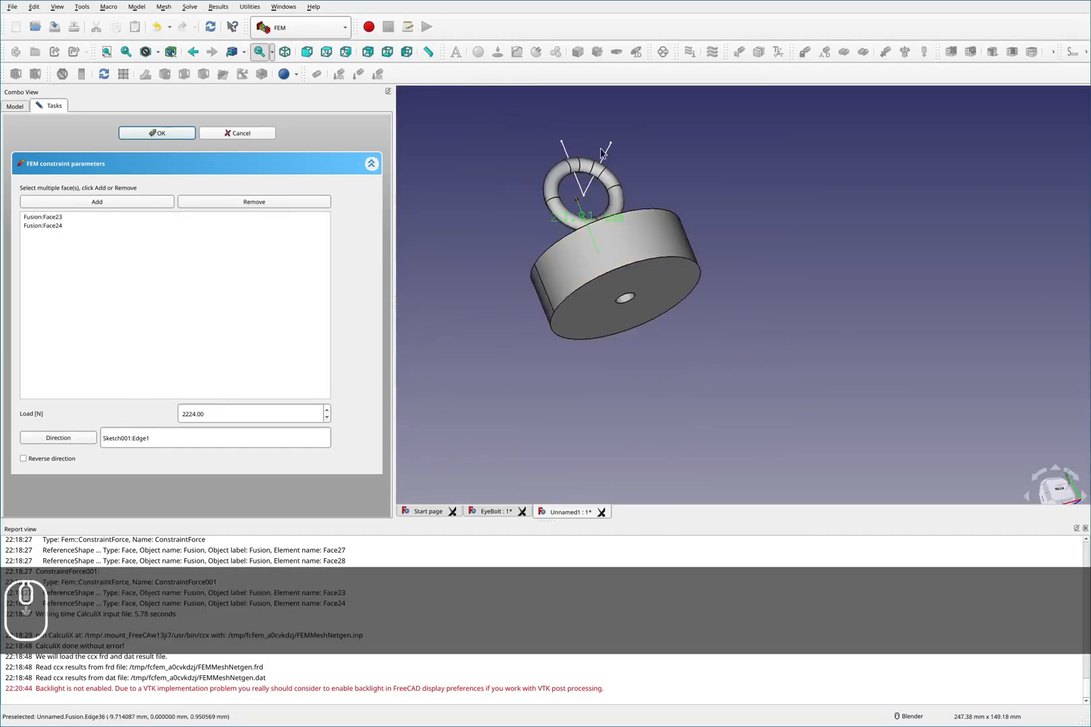
scroll(598, 136, "up", 2)
left_click(70, 439)
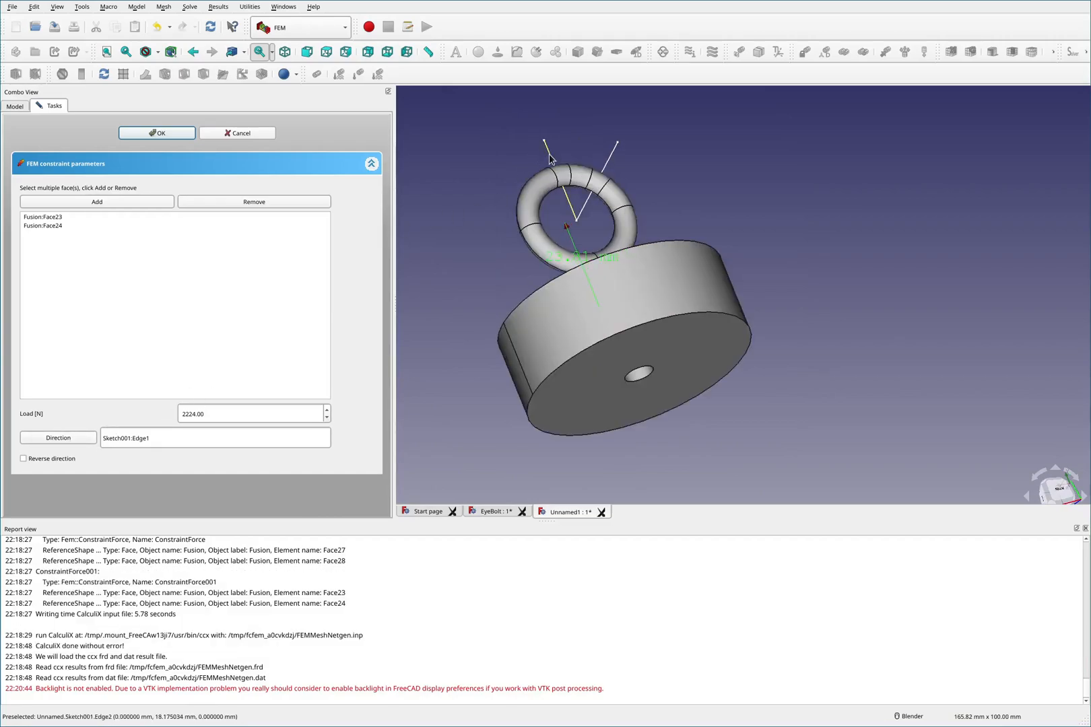
left_click(76, 437)
left_click(42, 459)
middle_click_drag(638, 400, 629, 309)
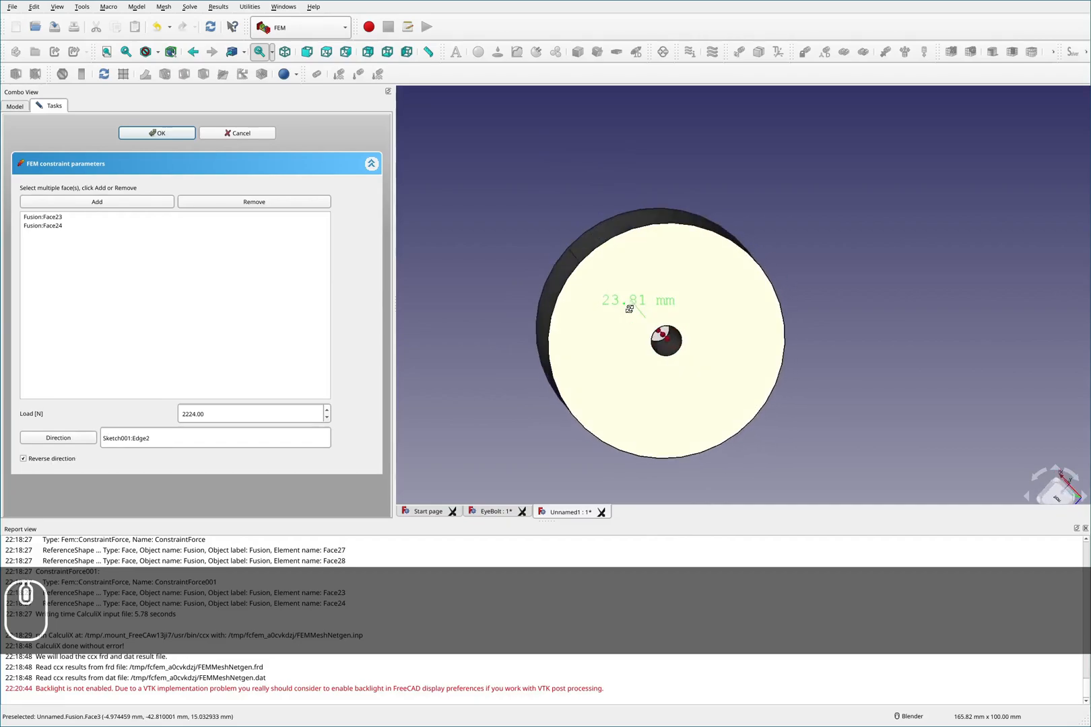
left_click(159, 134)
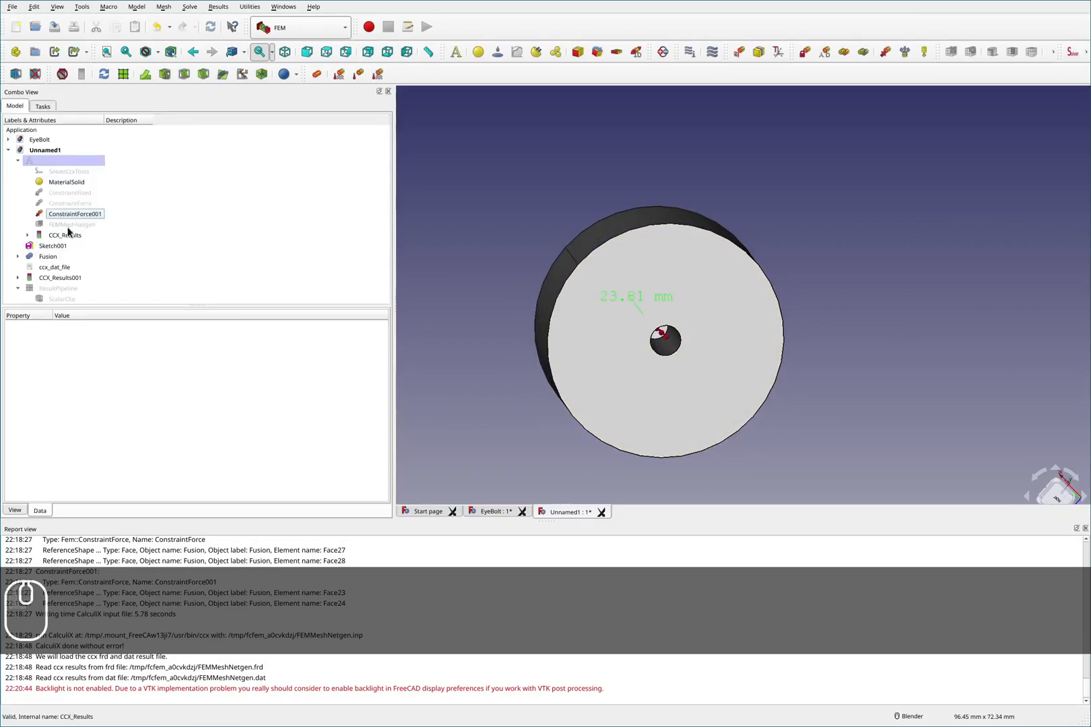
- Reassign ConstraintForce to Fusion faces Face25 and Face26, directed along Sketch001 Edge1
double_click(73, 204)
middle_click_drag(671, 200, 657, 276)
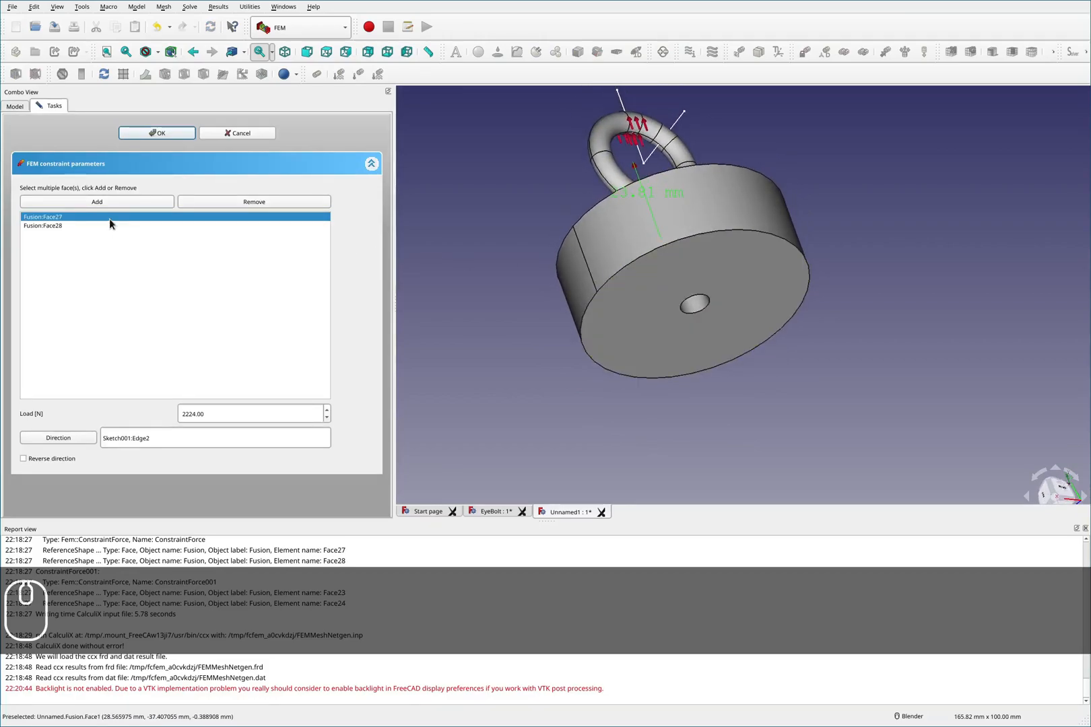
key("Delete")
key("Delete")
scroll(639, 252, "down", 2)
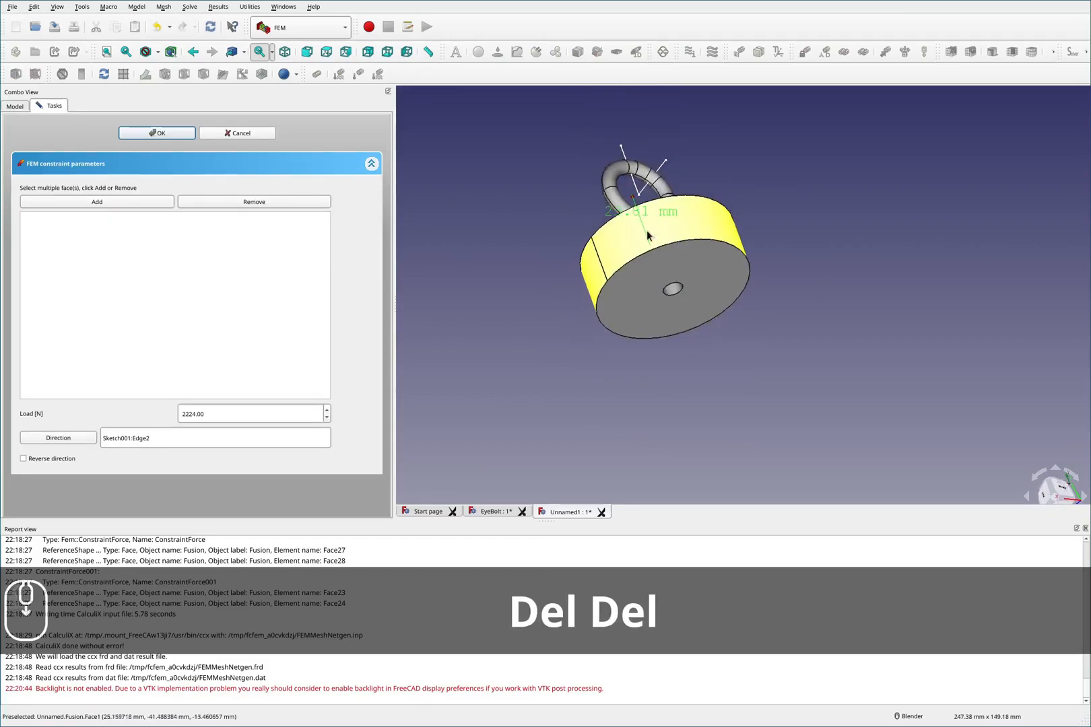
scroll(638, 252, "up", 8)
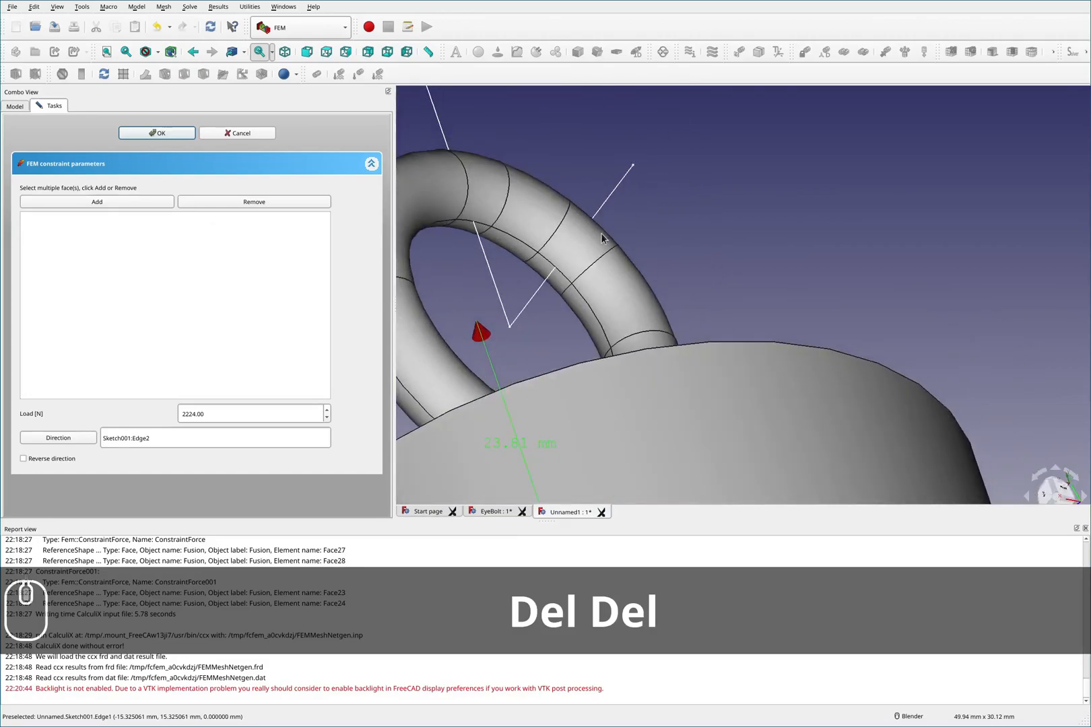
left_click(601, 241, "ctrl")
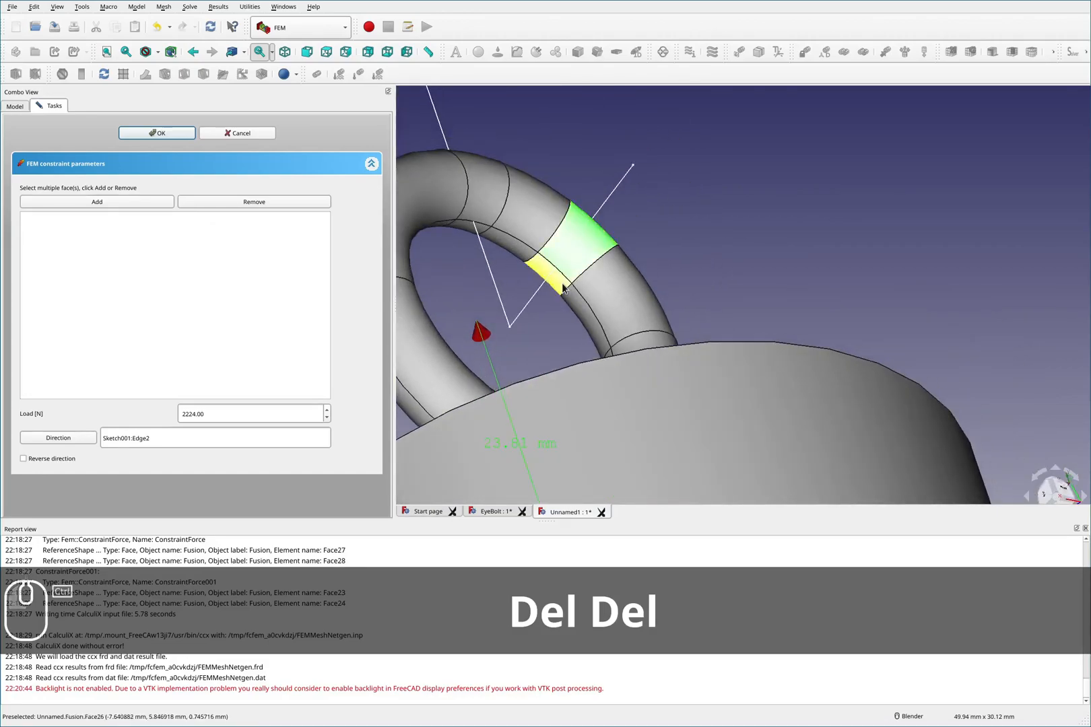
left_click(107, 202)
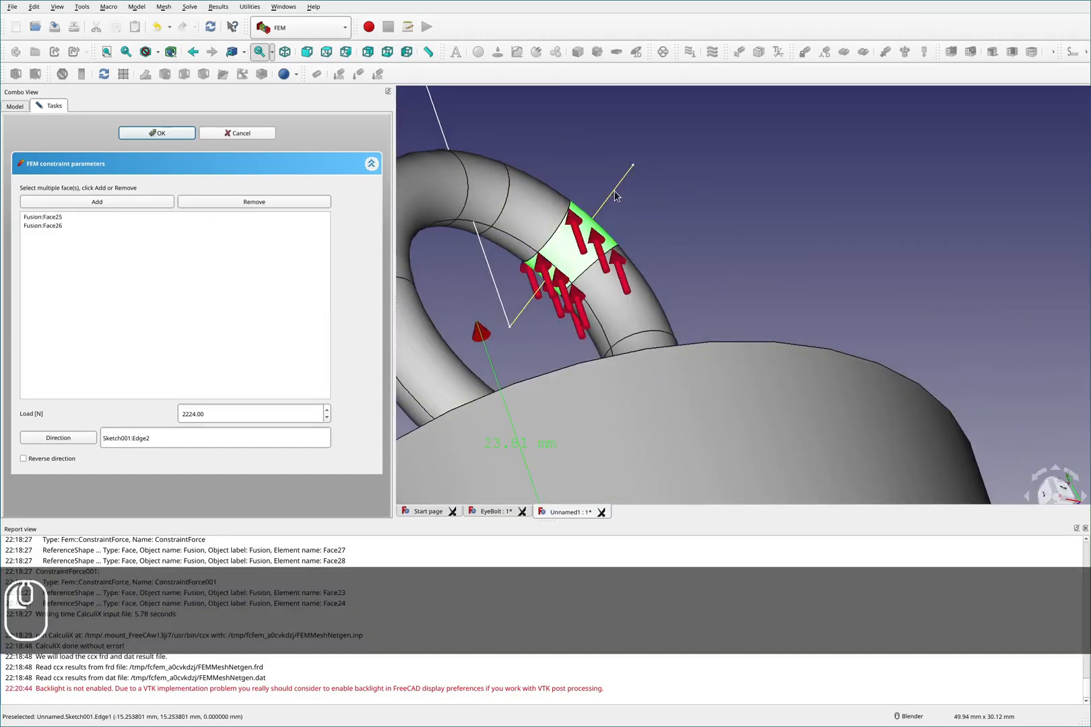
left_click(614, 193)
left_click(89, 438)
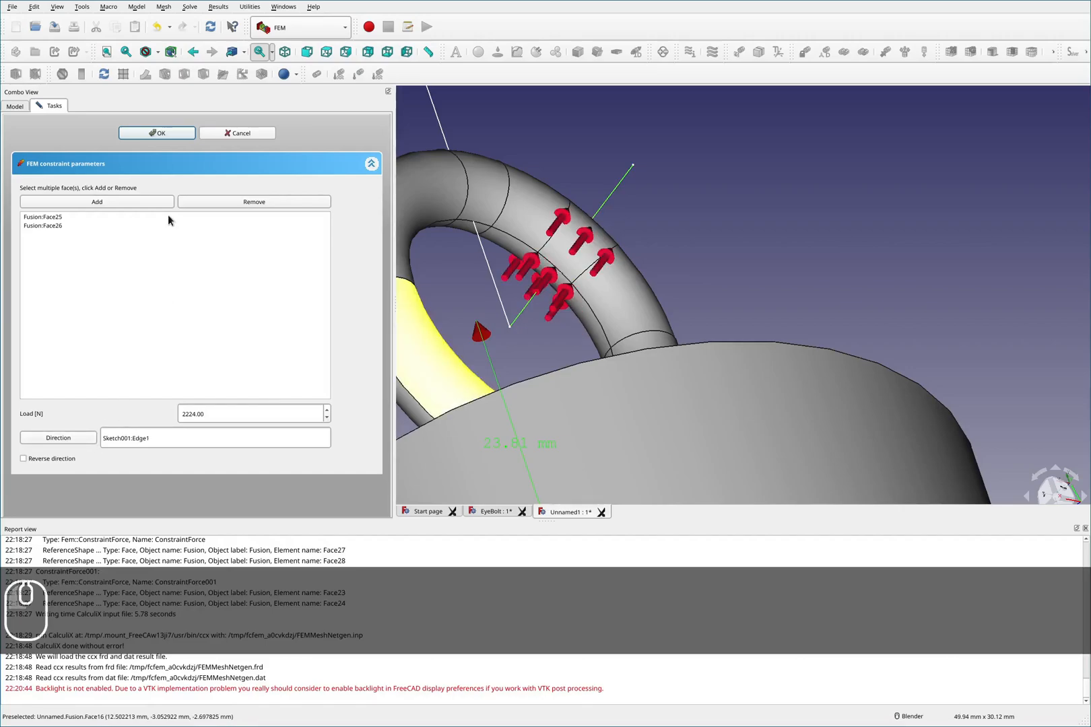
left_click(150, 136)
- Write the CalculiX .inp file from the solver's static mechanical analysis and run CalculiX
scroll(596, 248, "down", 2)
middle_click_drag(711, 271, 682, 345)
scroll(682, 344, "down", 6)
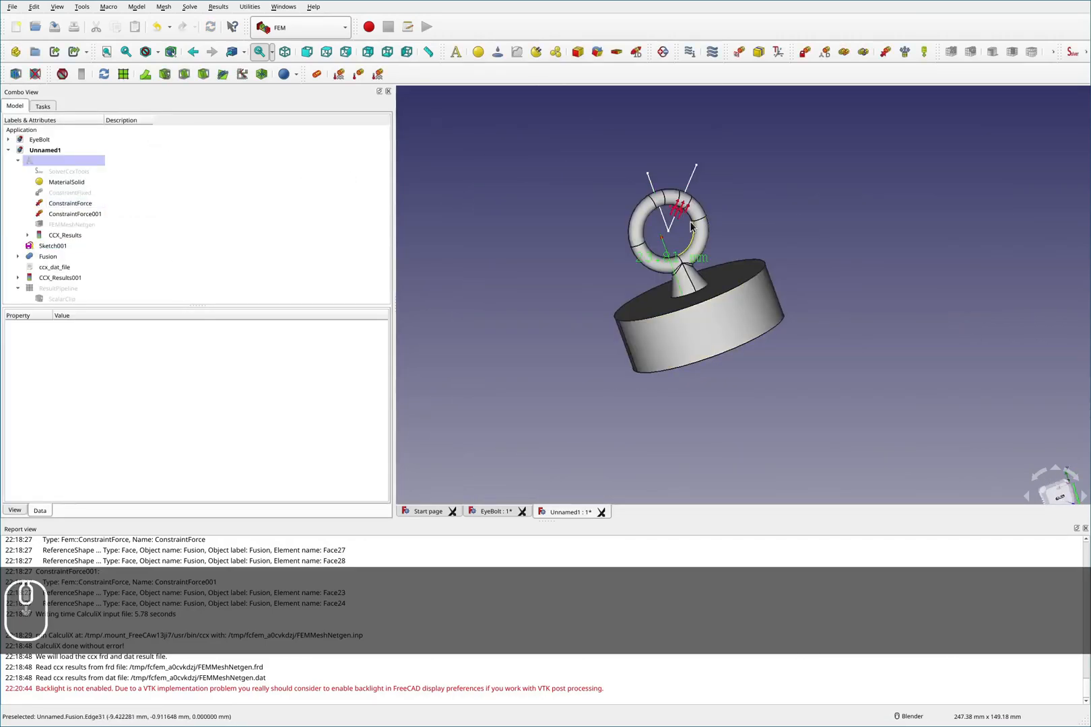
scroll(691, 228, "up", 2)
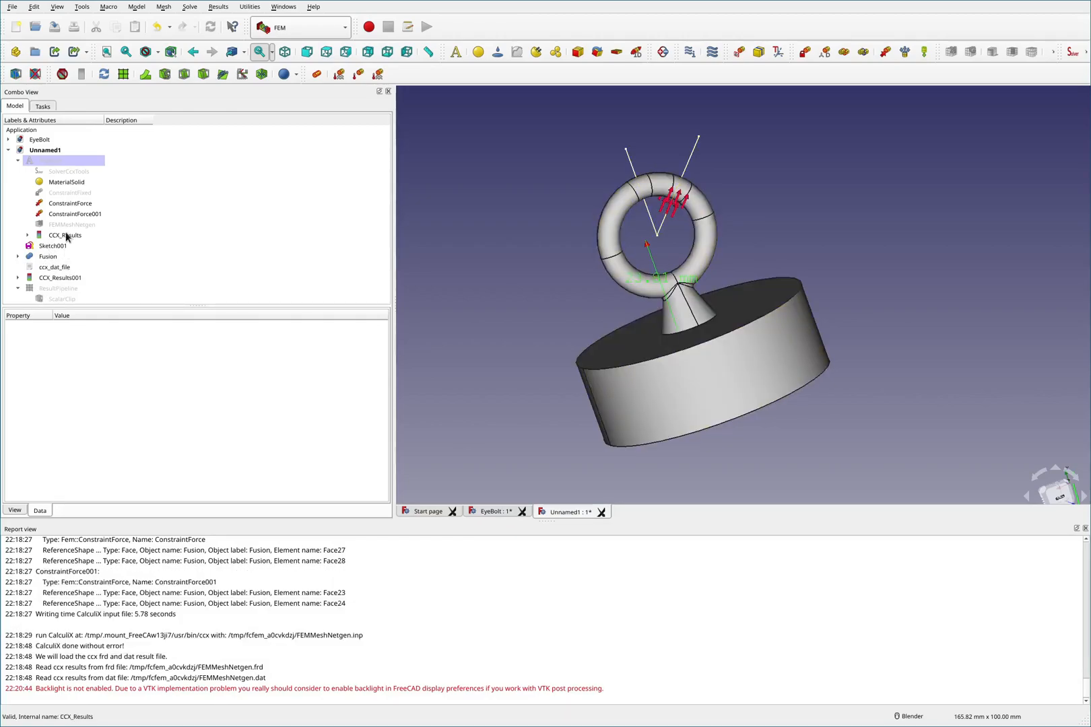
double_click(62, 172)
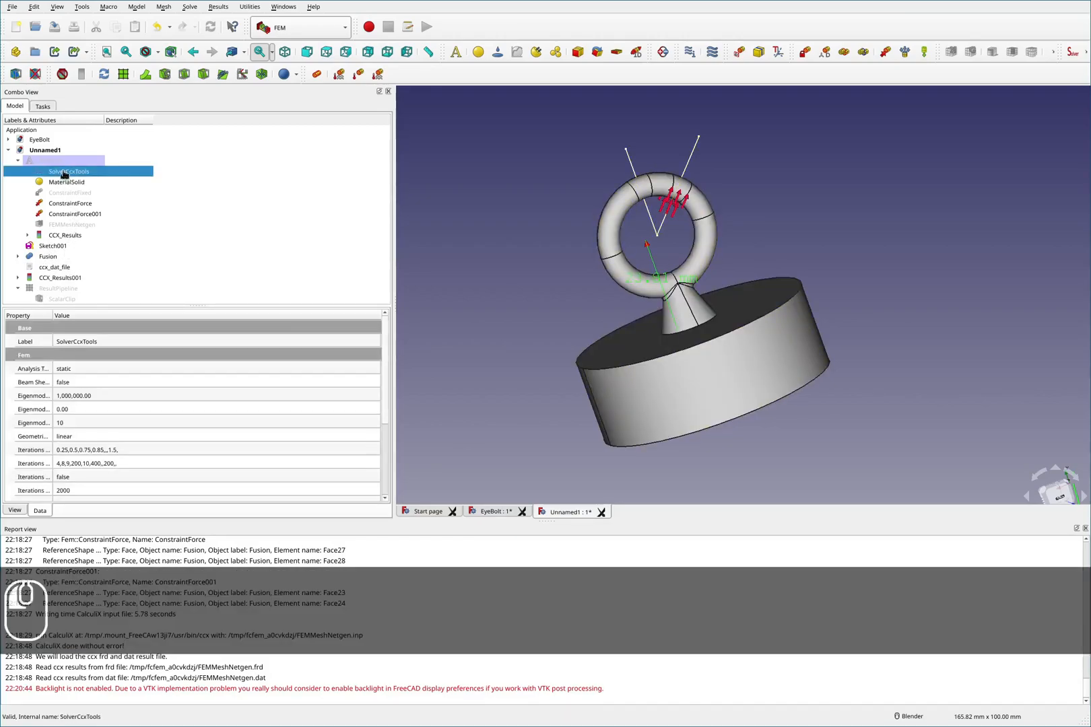
left_click(123, 300)
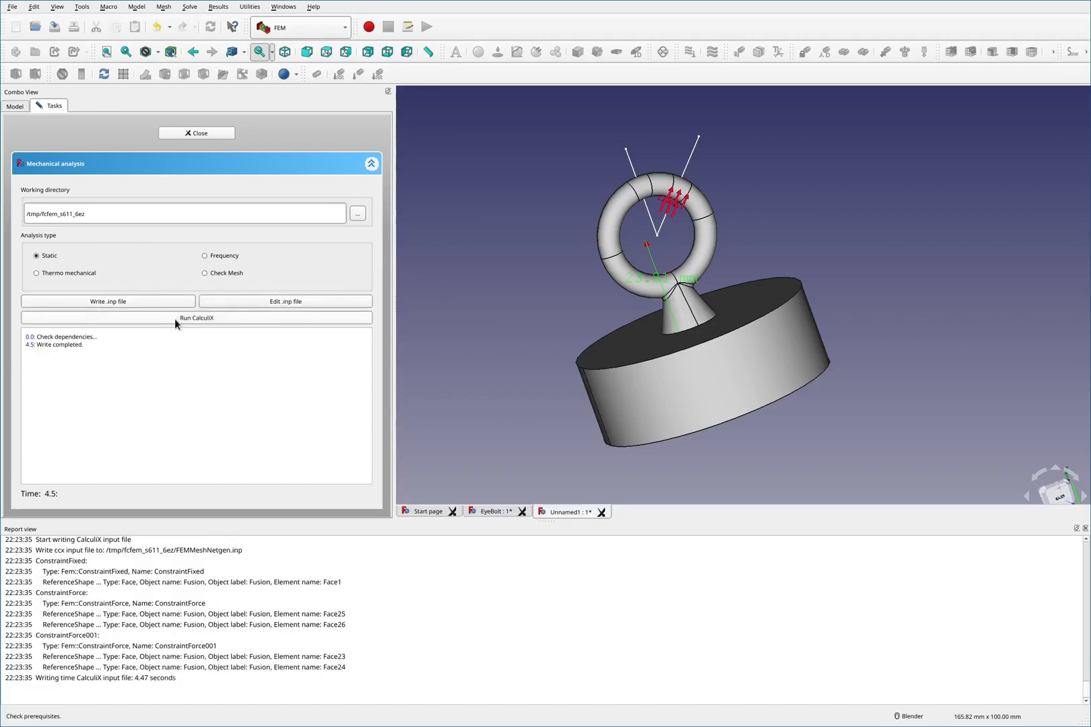
left_click(174, 319)
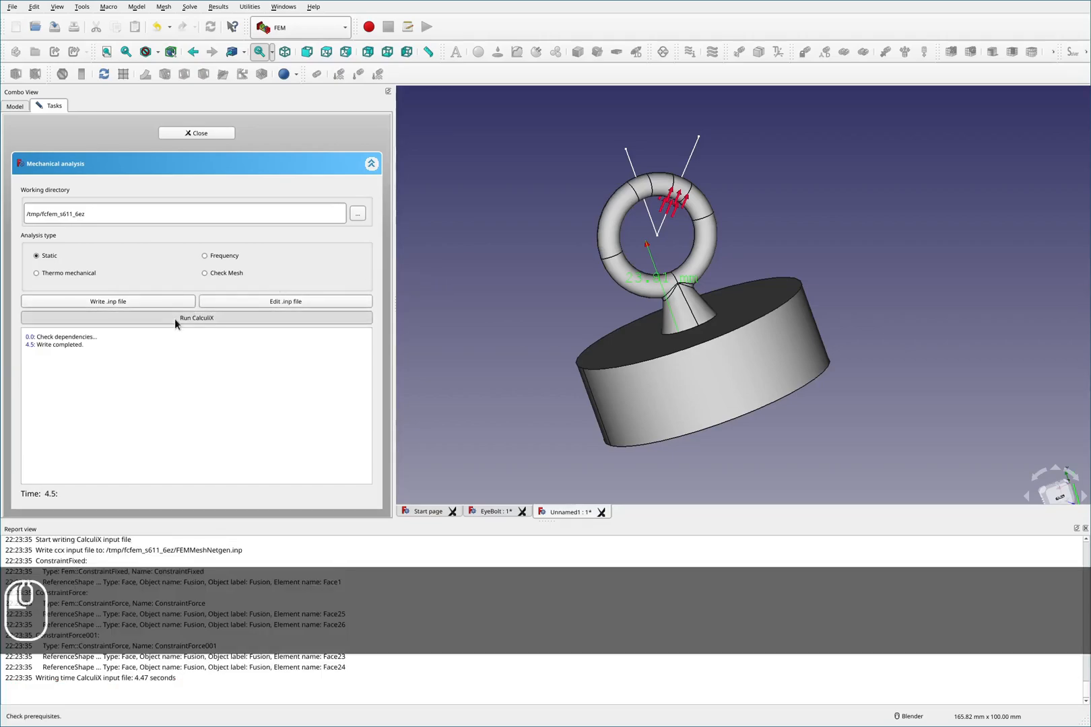
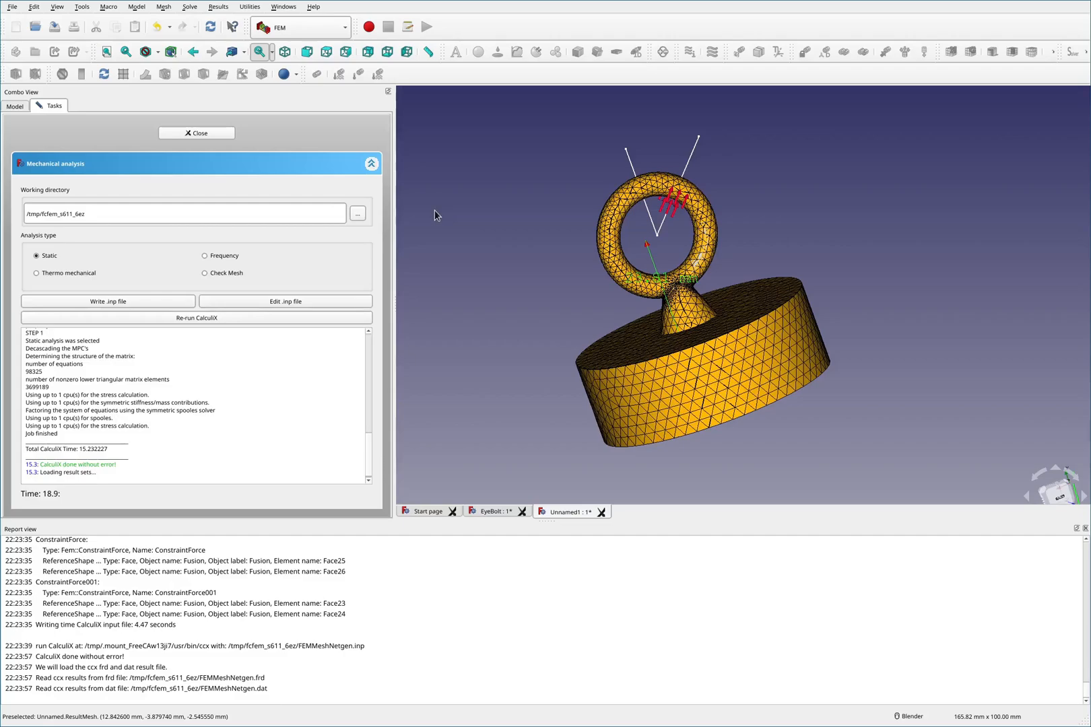
- Close the solver task and open the CCX_Results object to display the von Mises stress result on the mesh
left_click(211, 132)
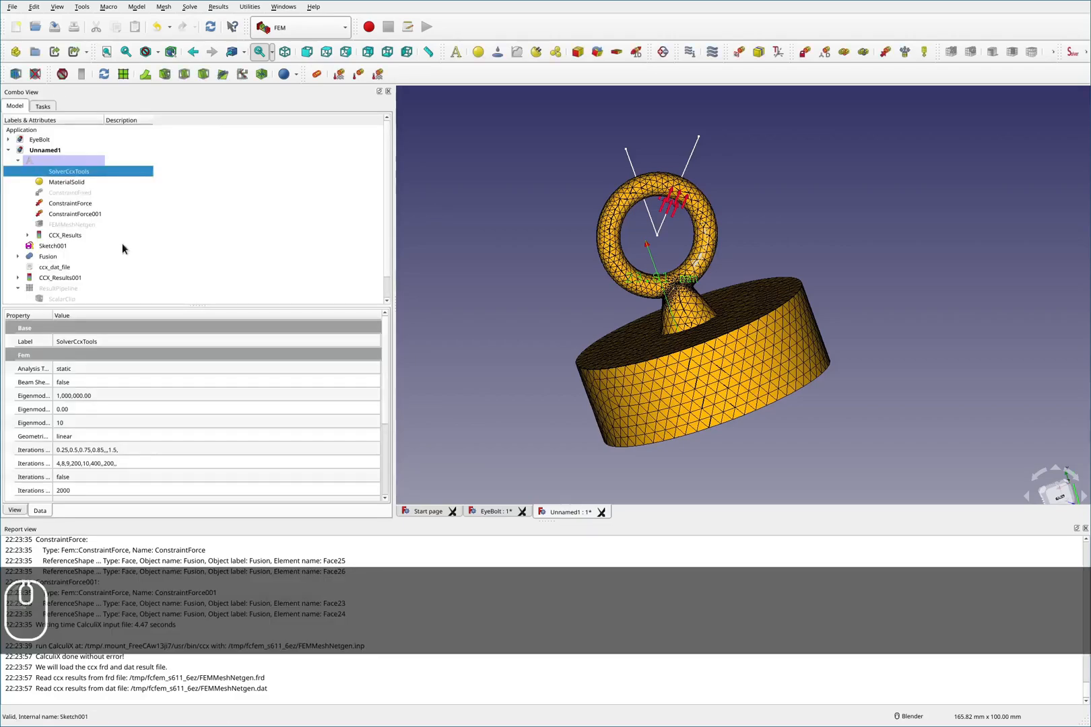
mouse_move(631, 312)
middle_mouse_down()
mouse_move(676, 242)
mouse_move(650, 300)
mouse_move(661, 407)
middle_mouse_up()
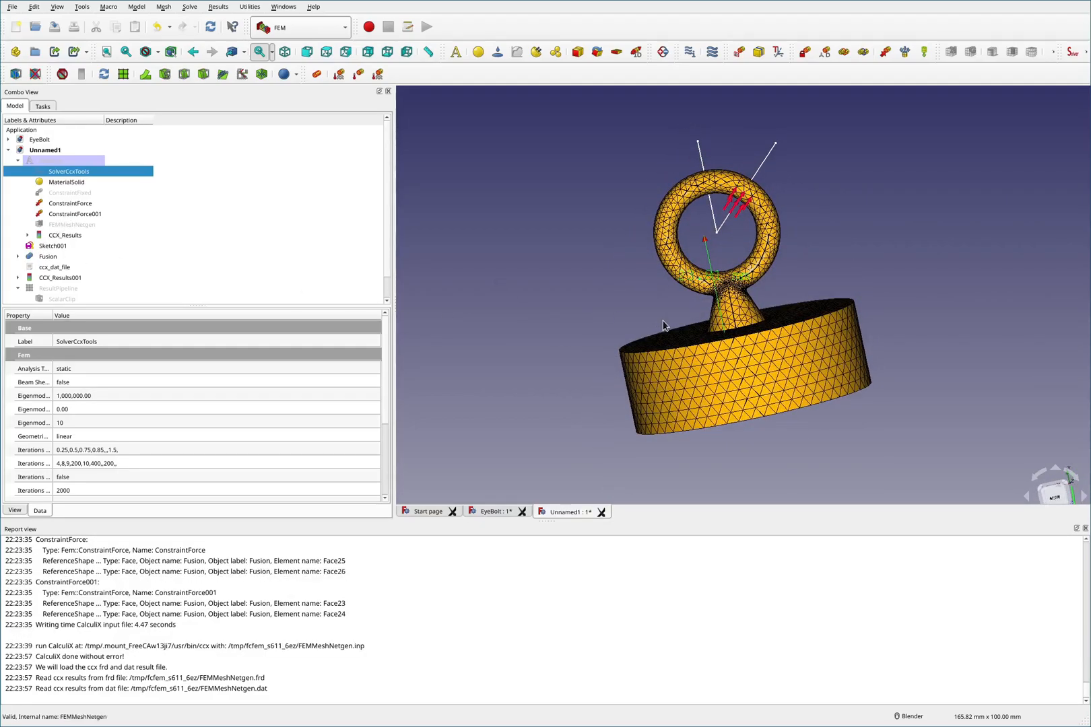
key("F2")
left_click_drag(714, 230, 694, 148)
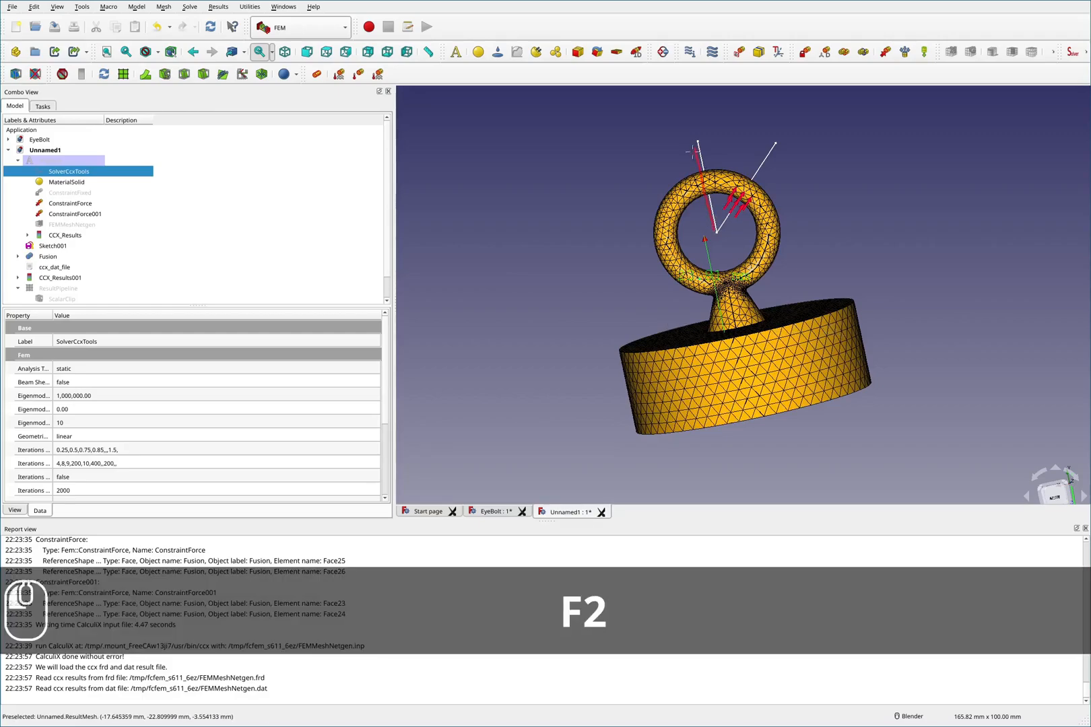
mouse_move(748, 401)
left_mouse_down()
mouse_move(759, 452)
mouse_move(774, 432)
left_mouse_up()
mouse_move(942, 295)
left_mouse_down()
mouse_move(895, 317)
mouse_move(901, 325)
mouse_move(882, 346)
left_mouse_up()
mouse_move(888, 334)
left_mouse_down()
mouse_move(872, 347)
mouse_move(883, 357)
left_mouse_up()
left_click_drag(552, 375, 611, 357)
mouse_move(604, 346)
left_mouse_down()
mouse_move(617, 358)
mouse_move(594, 377)
mouse_move(614, 397)
left_mouse_up()
left_click_drag(614, 398, 593, 418)
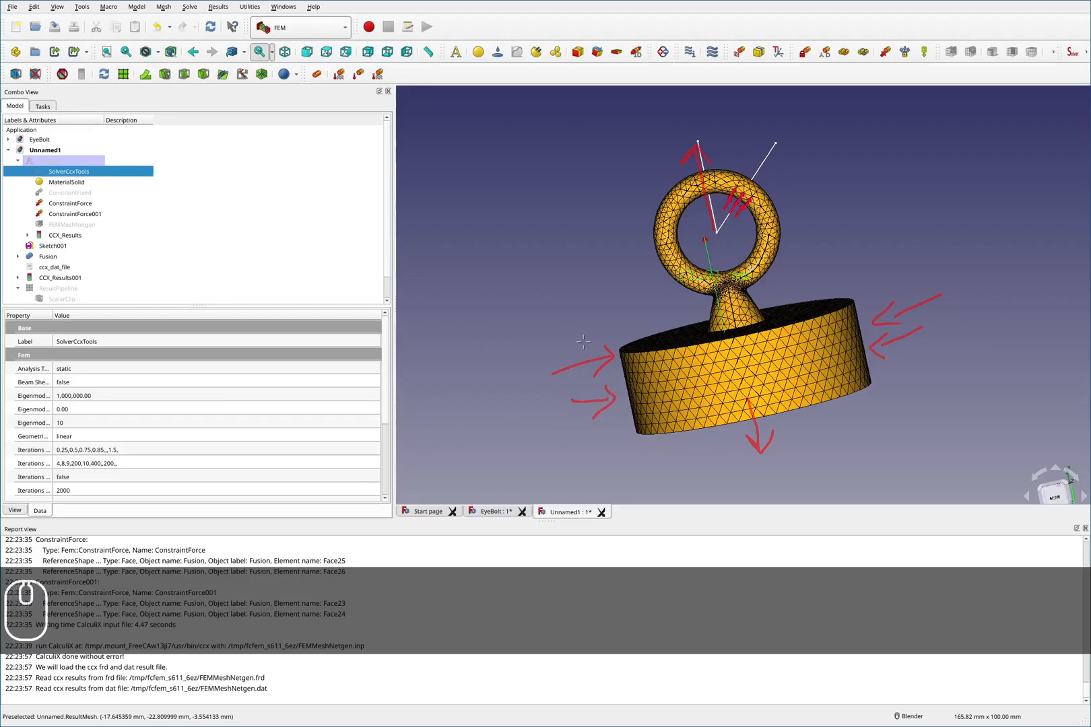
key("shift+F2")
key("F2")
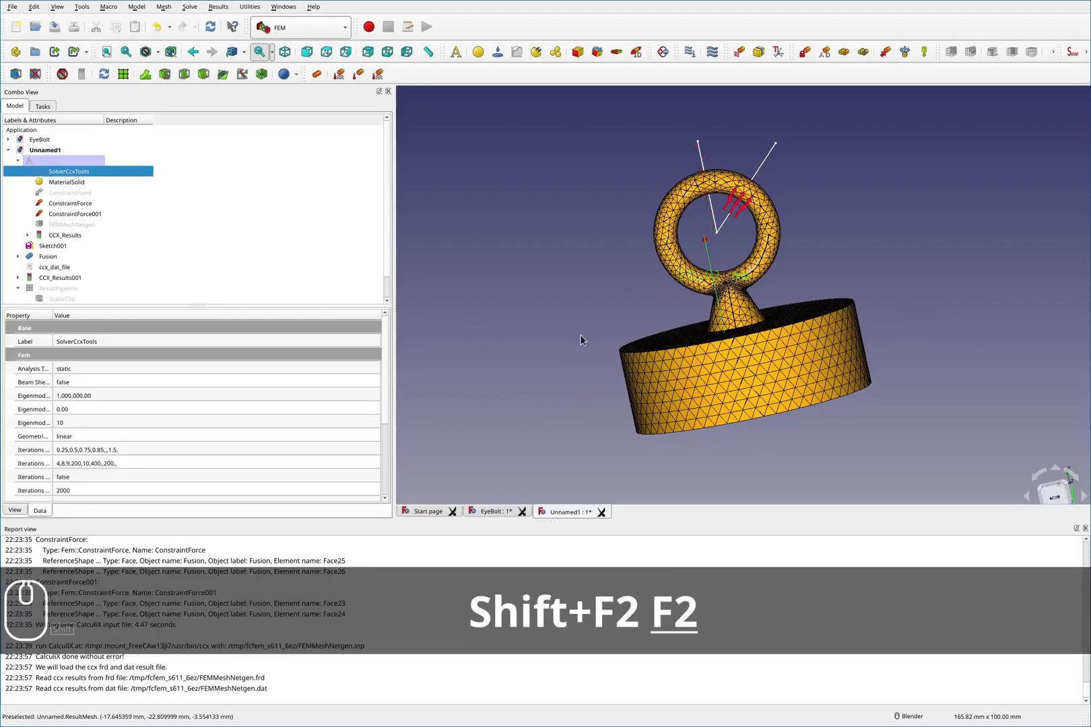
left_click(70, 237)
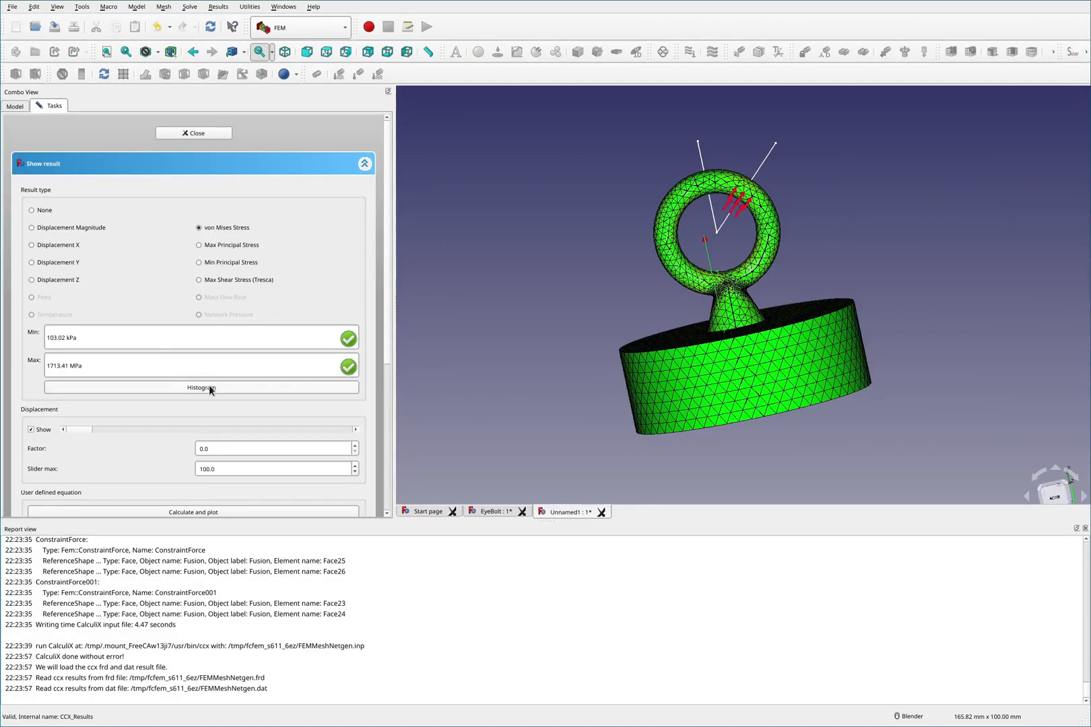
- Examine the von Mises stress coloring around the neck where the eye joins the shank
scroll(708, 196, "up", 5)
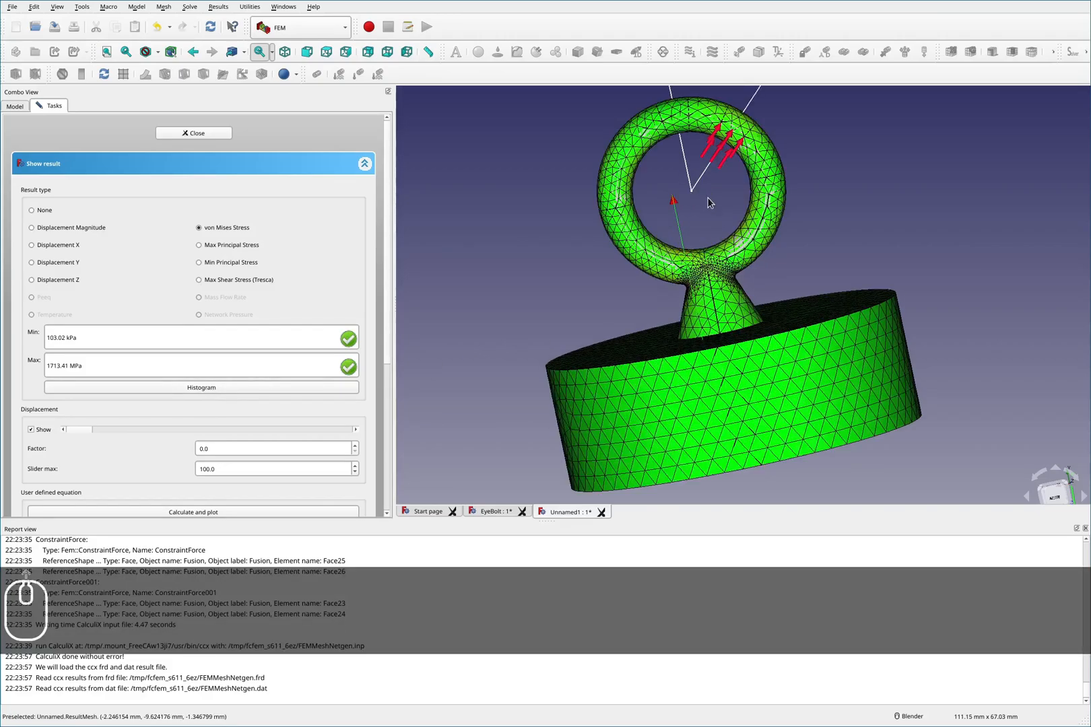
scroll(698, 253, "down", 2)
scroll(740, 331, "up", 2)
middle_click_drag(736, 327, 831, 308)
key("F2")
left_click_drag(606, 404, 624, 361)
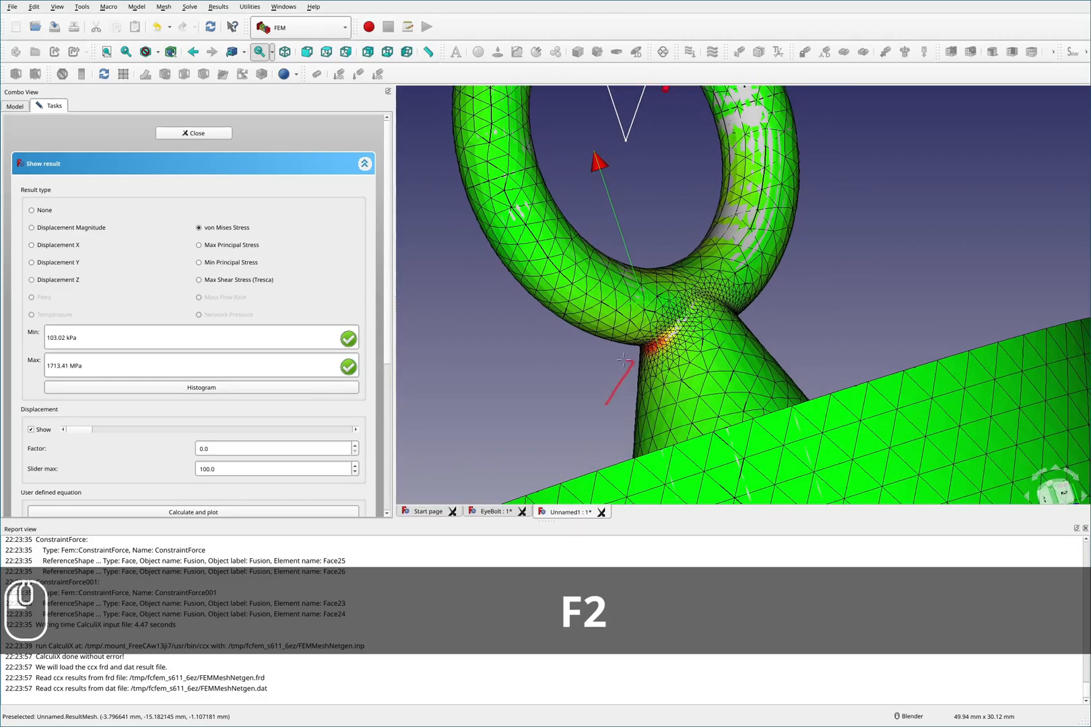
key("shift+F2")
key("F2")
scroll(651, 327, "down", 6)
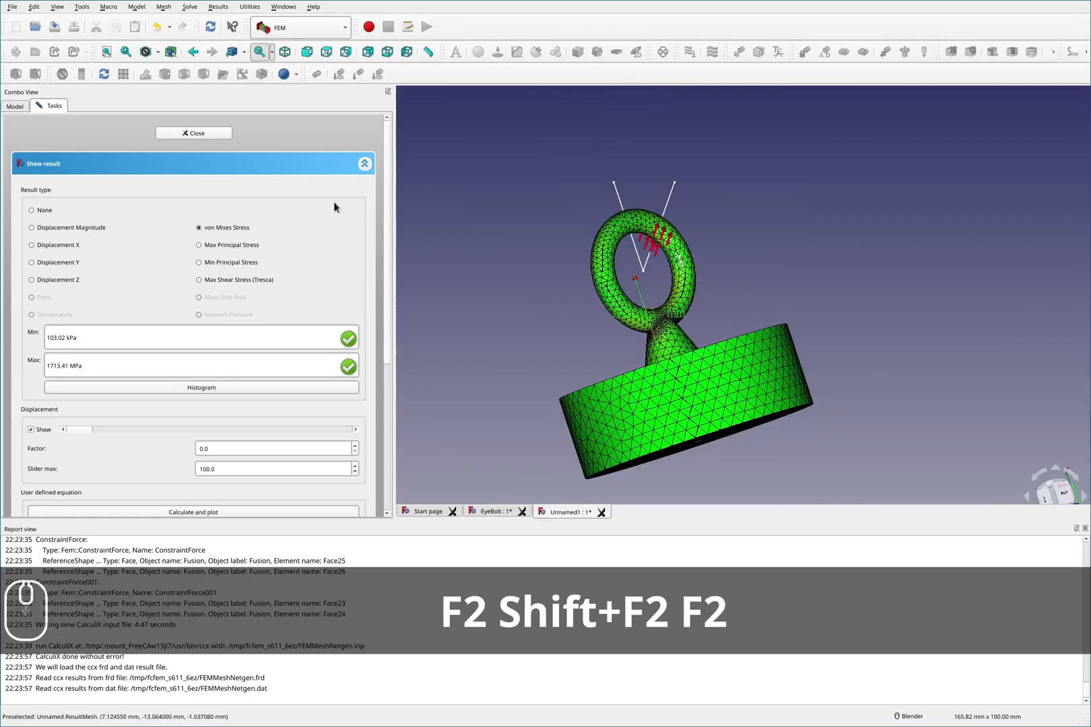
- Open the stress histogram and examine the distribution of nodal von Mises stresses, then close it
left_click(204, 389)
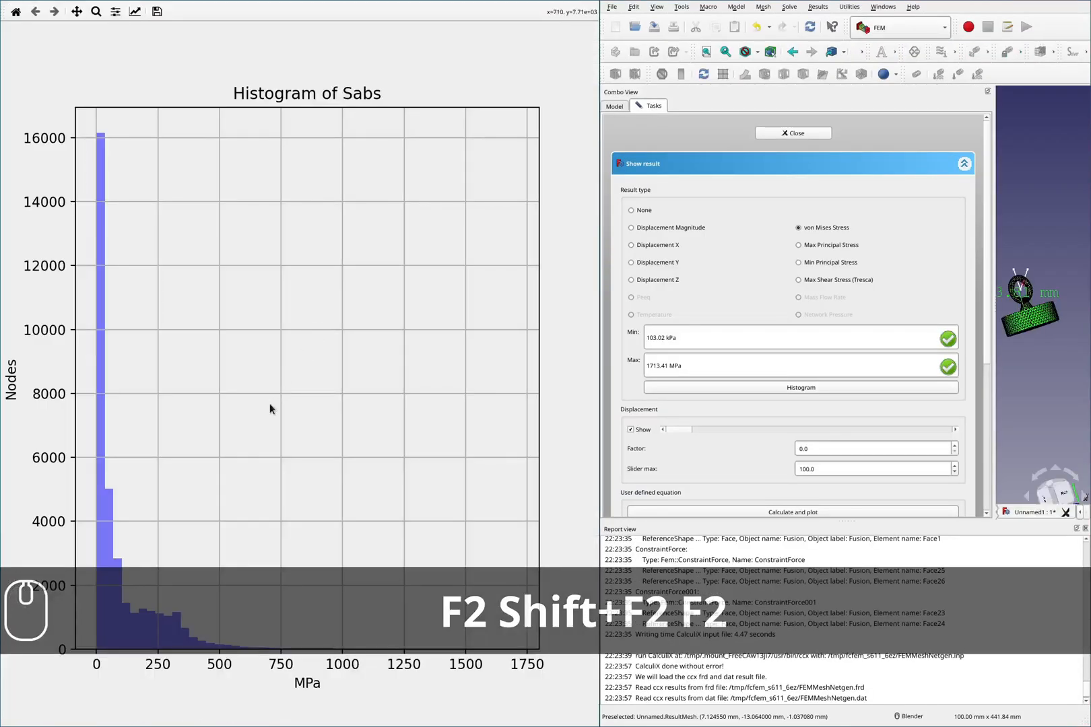
key("F2")
mouse_move(188, 598)
left_mouse_down()
mouse_move(165, 588)
mouse_move(179, 595)
left_mouse_up()
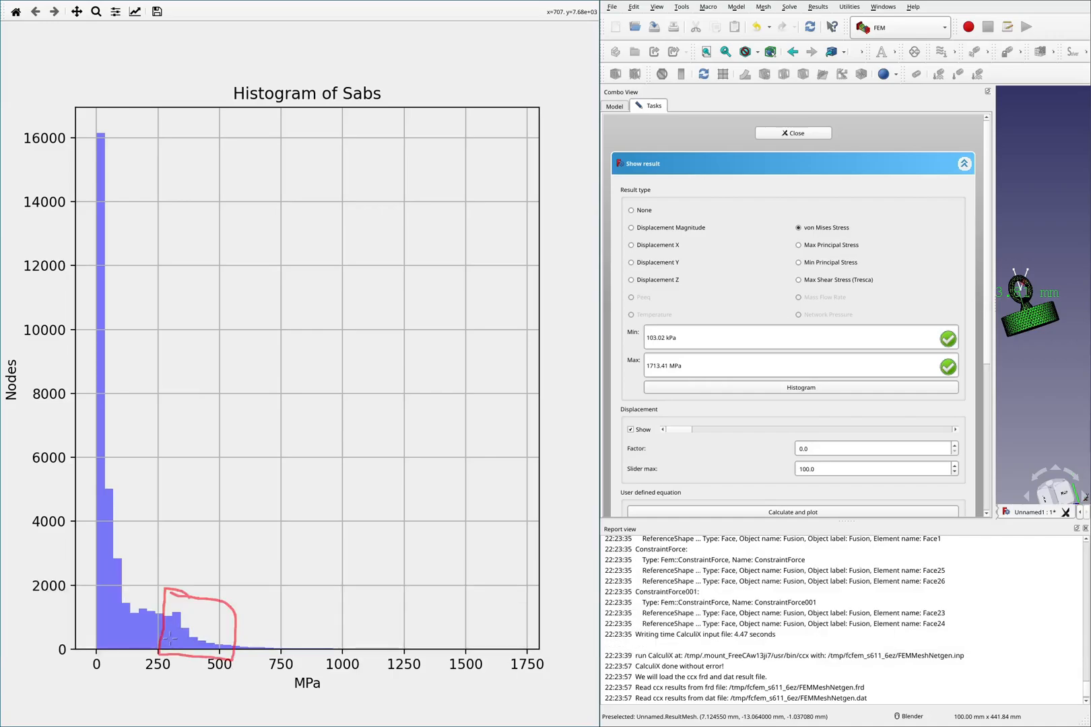
mouse_move(166, 590)
left_mouse_down()
mouse_move(156, 180)
mouse_move(100, 131)
mouse_move(109, 582)
mouse_move(149, 672)
mouse_move(159, 657)
left_mouse_up()
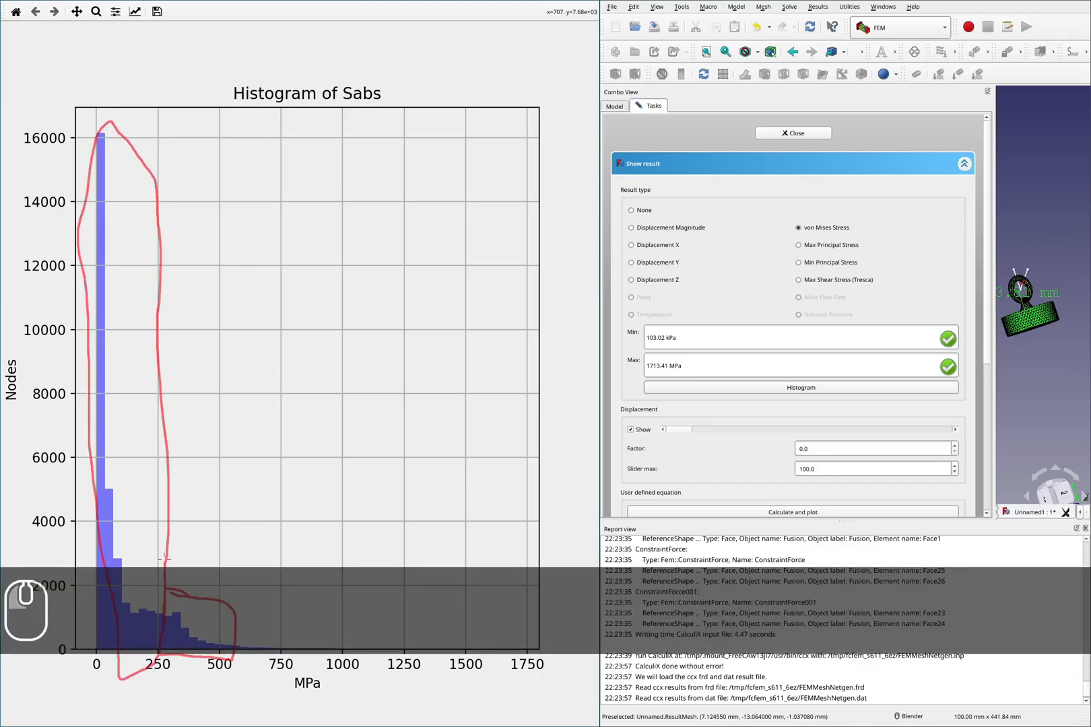
key("shift+F2")
key("F2")
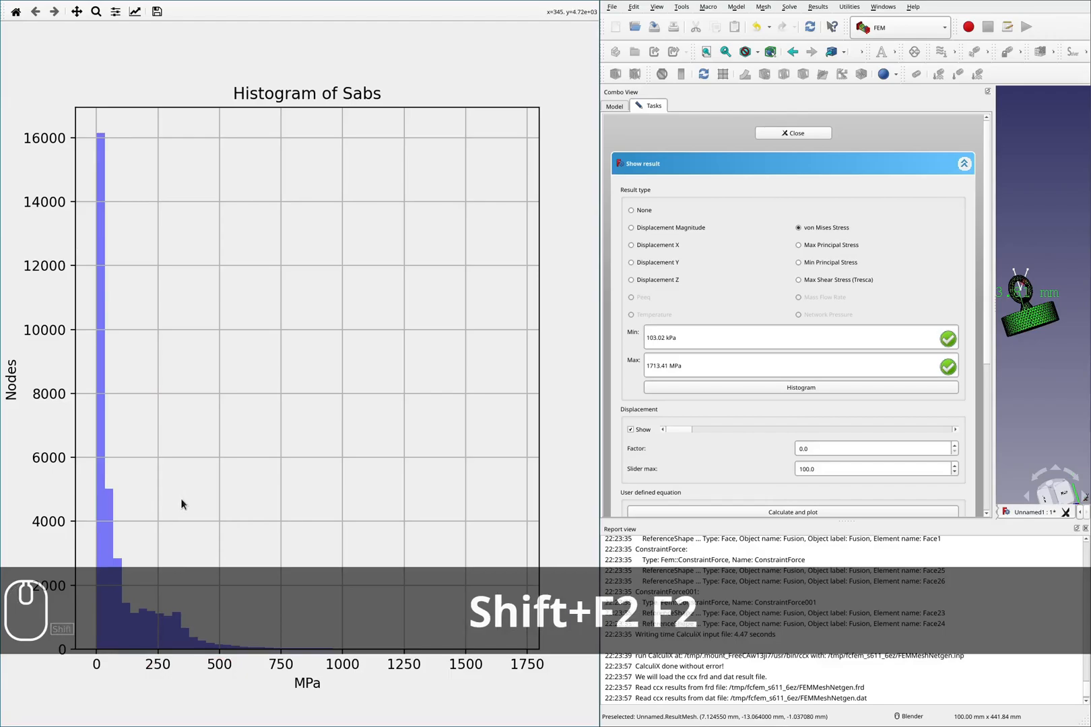
key("super+c")
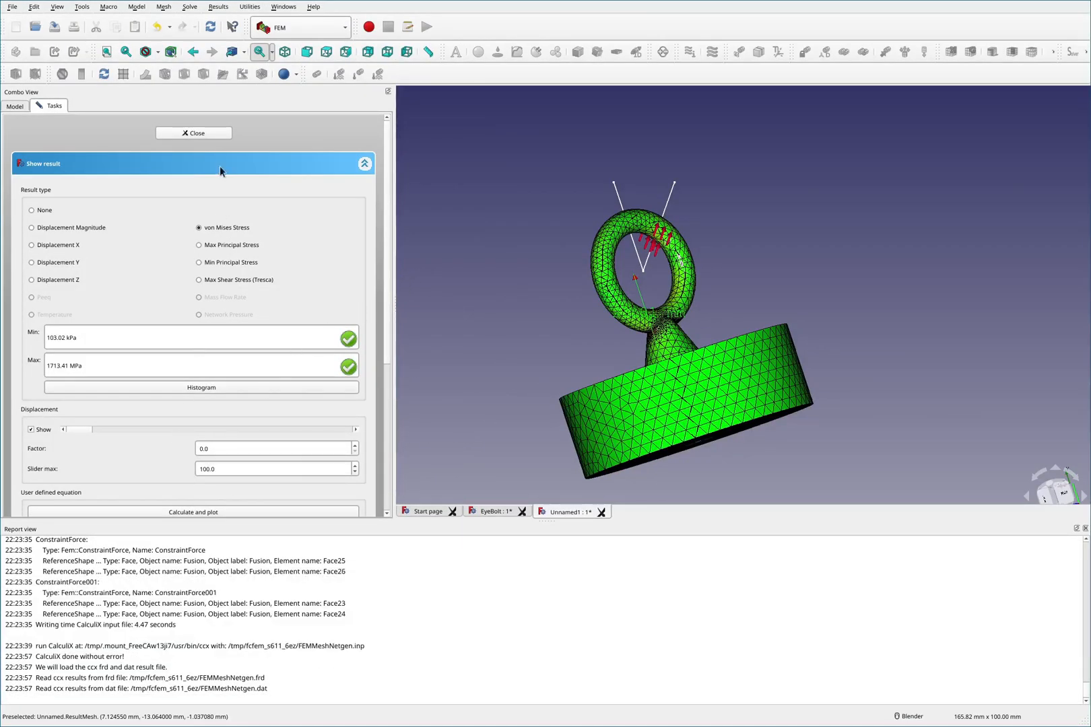
- Close the result display, create a post-processing pipeline from CCX_Results and add a scalar clip filter to it
left_click(194, 133)
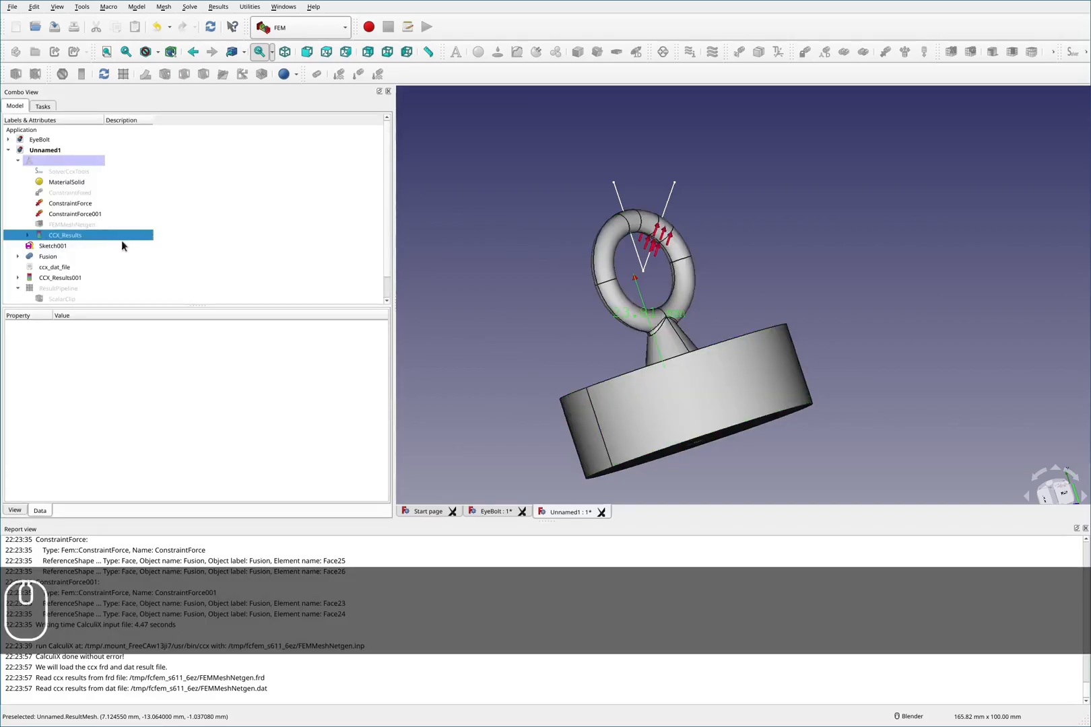
left_click(123, 74)
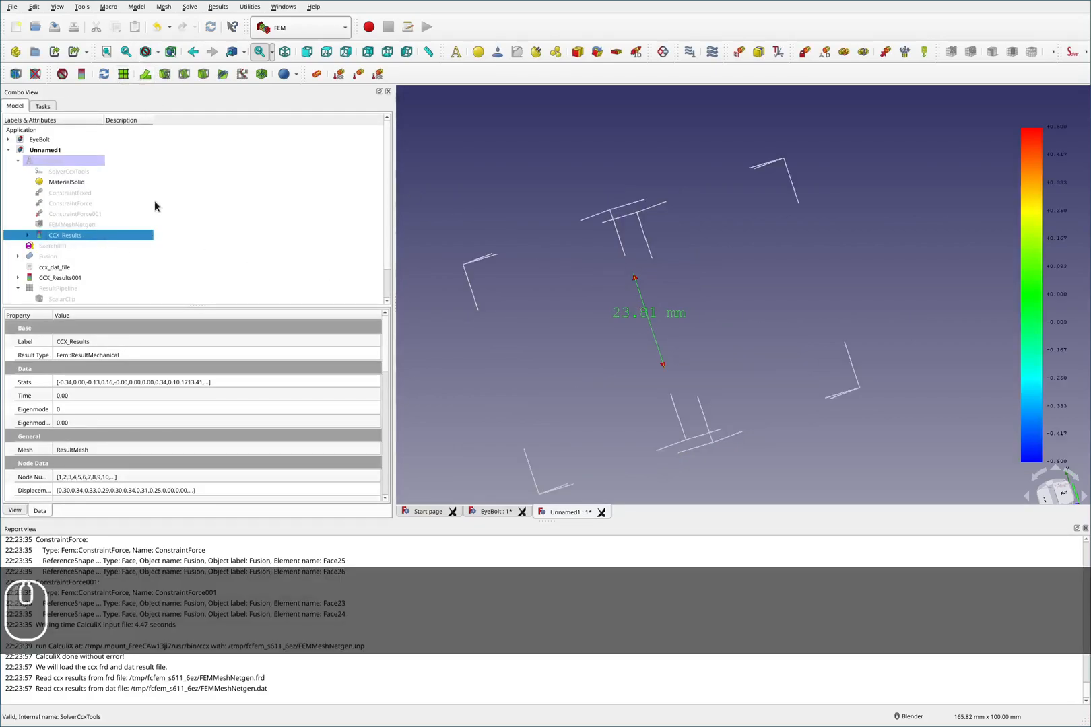
scroll(185, 200, "down", 1)
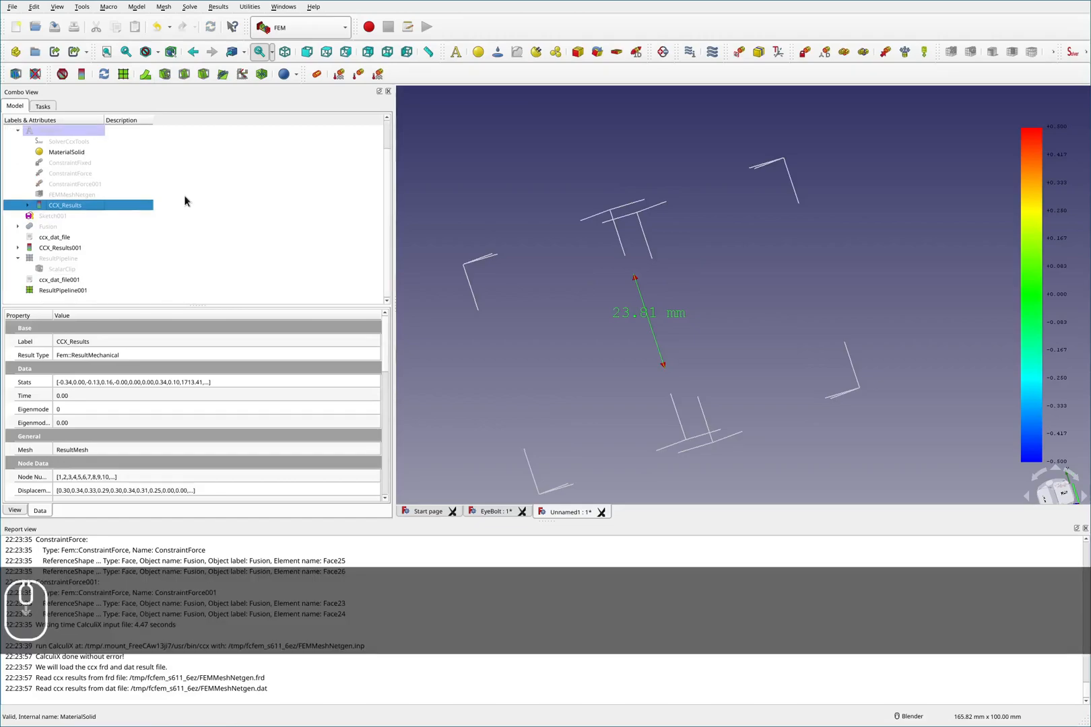
left_click(72, 291)
left_click(165, 75)
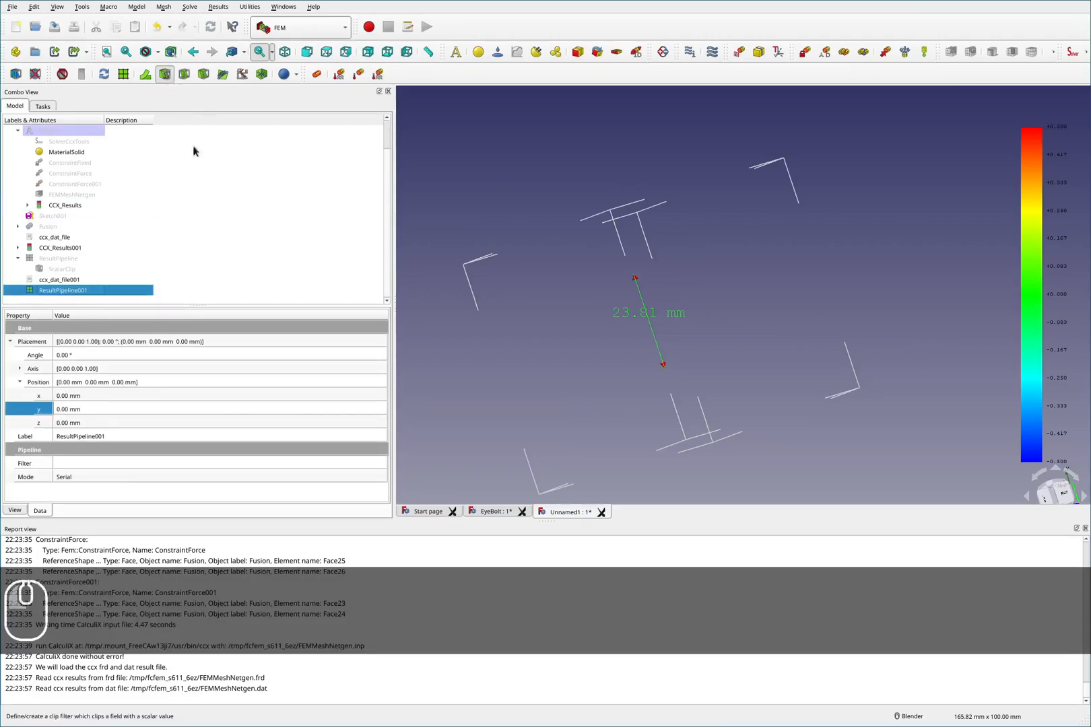
- Set the scalar clip to use von Mises Stress with a clip value of 250
left_click(137, 198)
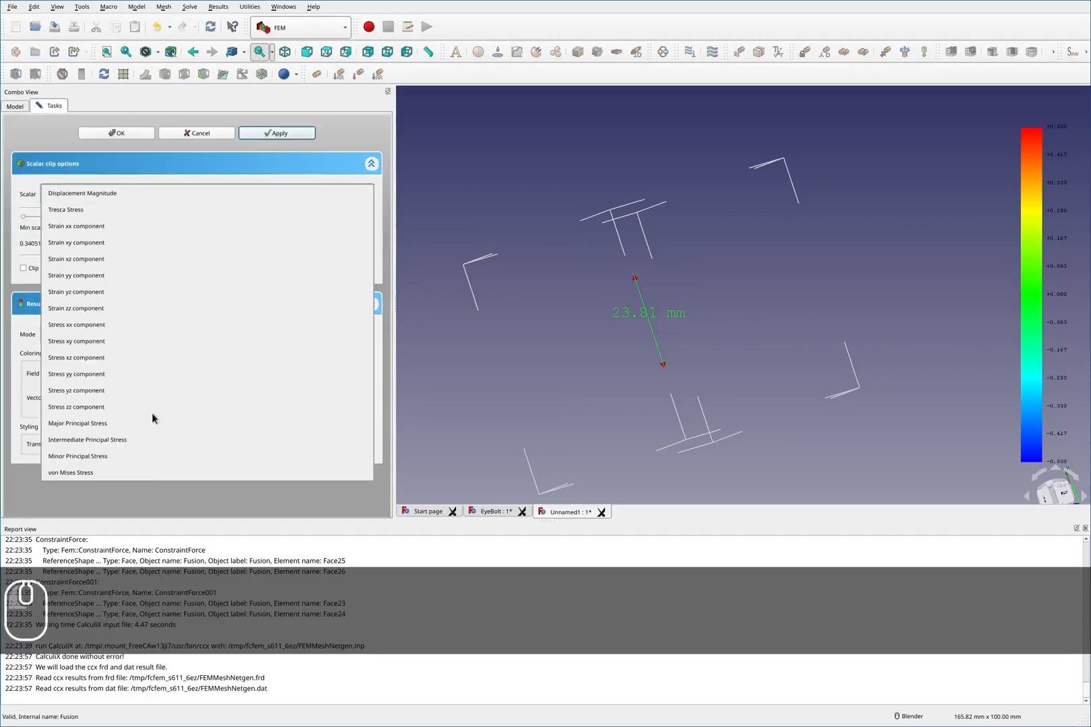
left_click(111, 472)
left_click_drag(183, 243, 86, 246)
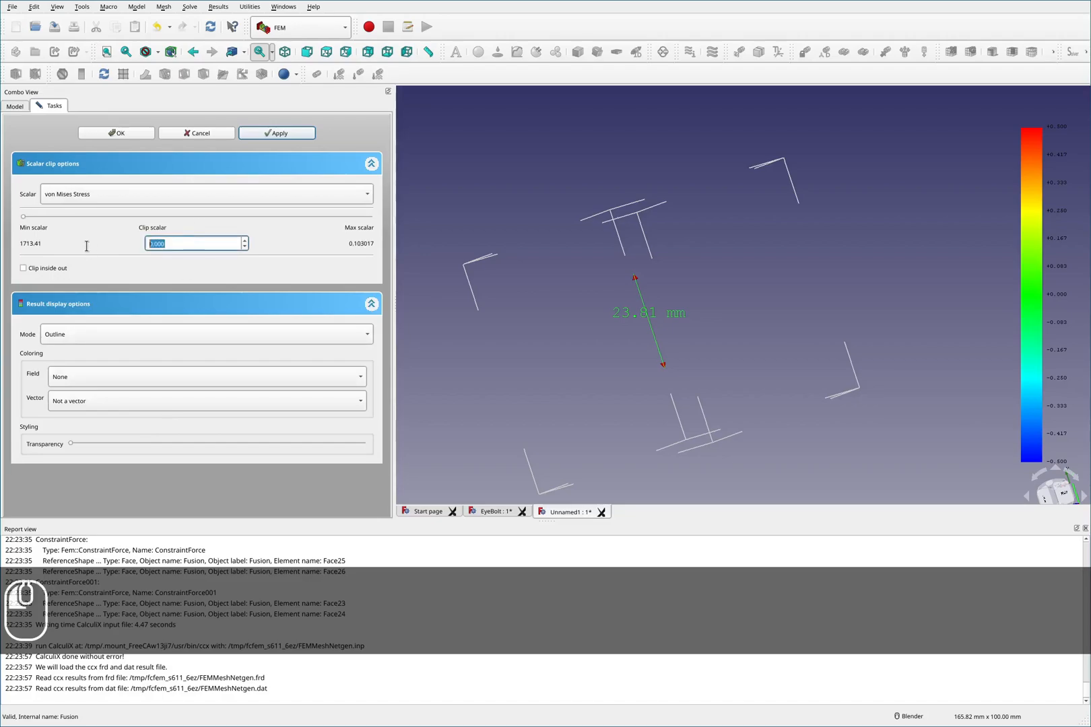
type("250")
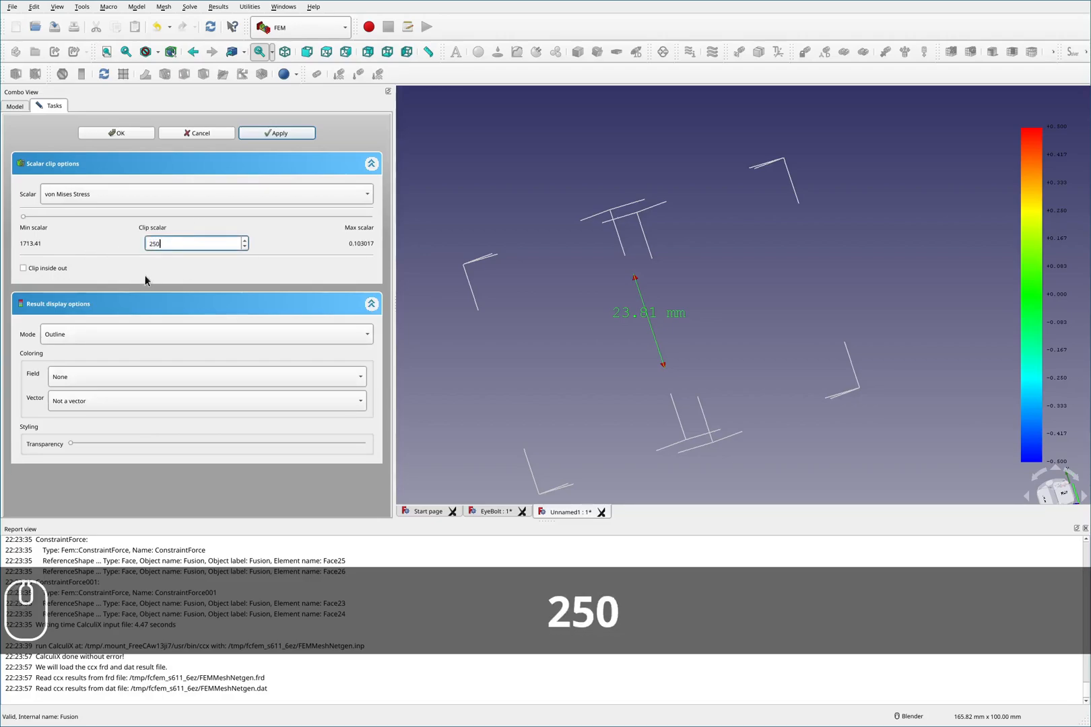
- Display the clip as Surface with Edges colored by von Mises Stress and apply the filter
left_click(115, 334)
left_click(114, 383)
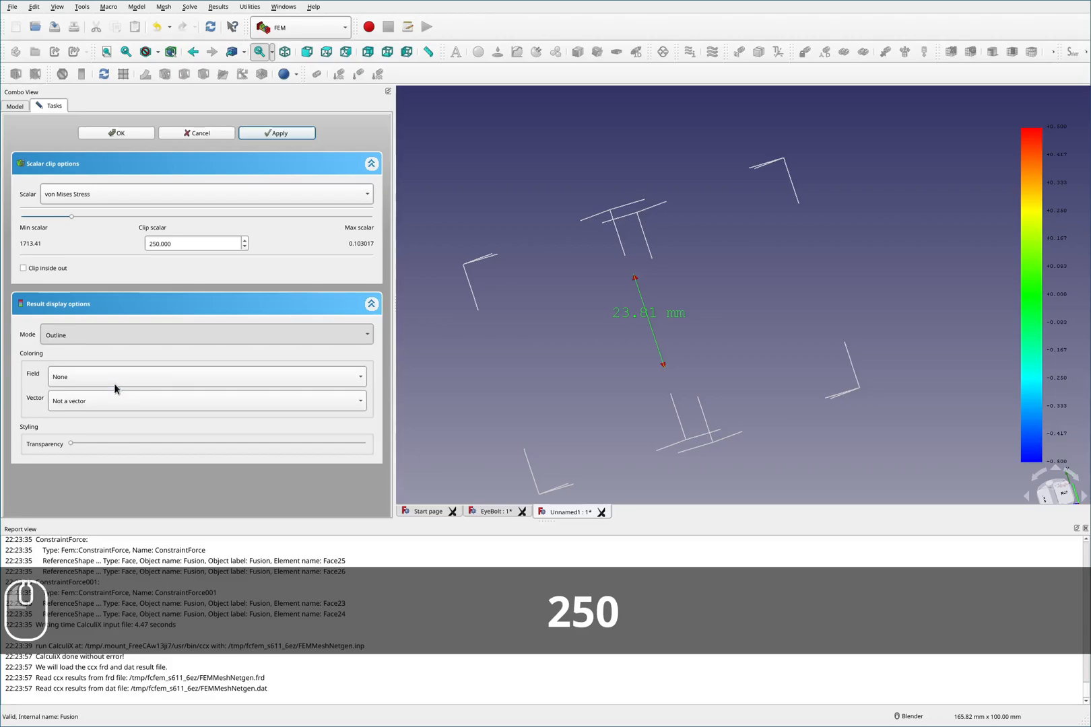
left_click(114, 384)
left_click(120, 688)
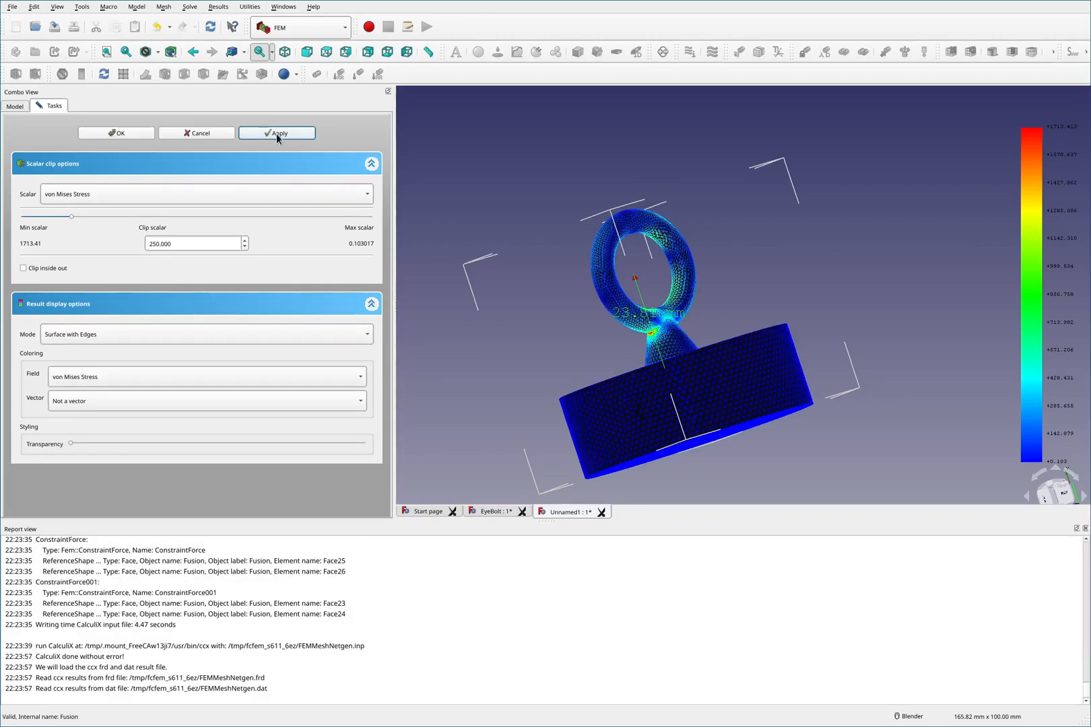
left_click(276, 132)
- Examine the clipped regions exceeding 250 MPa around the eye and shank junction
scroll(699, 328, "up", 3)
middle_click_drag(699, 328, 599, 373)
scroll(659, 294, "up", 4)
scroll(658, 294, "up", 2)
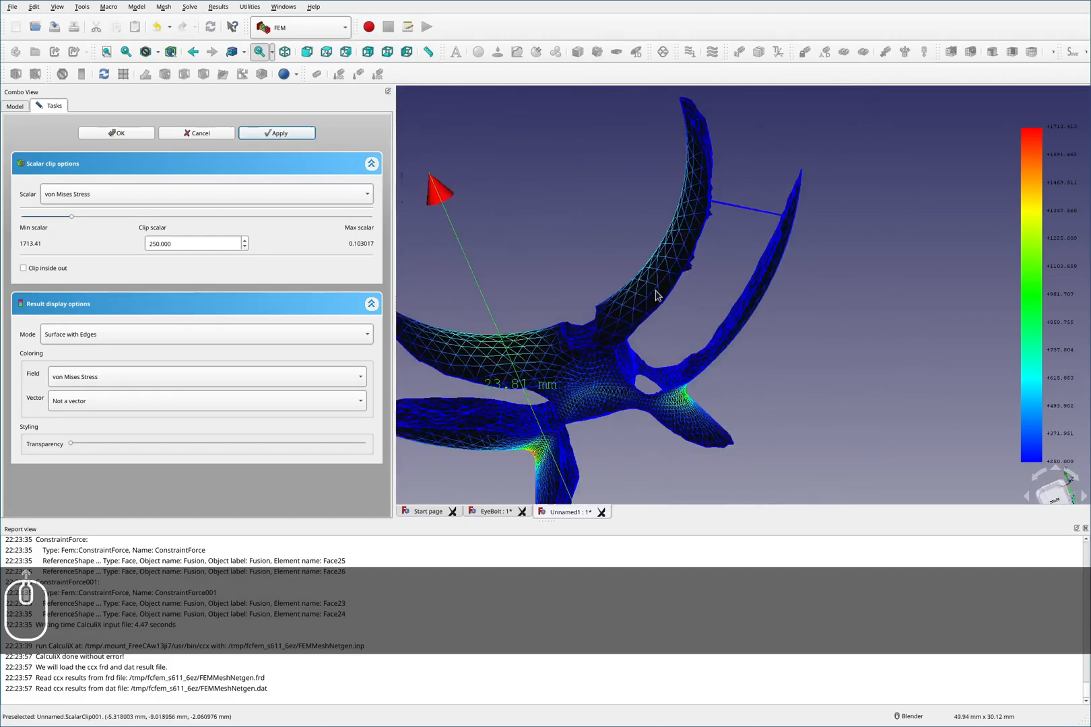
middle_click_drag(596, 309, 631, 261)
scroll(631, 262, "up", 4)
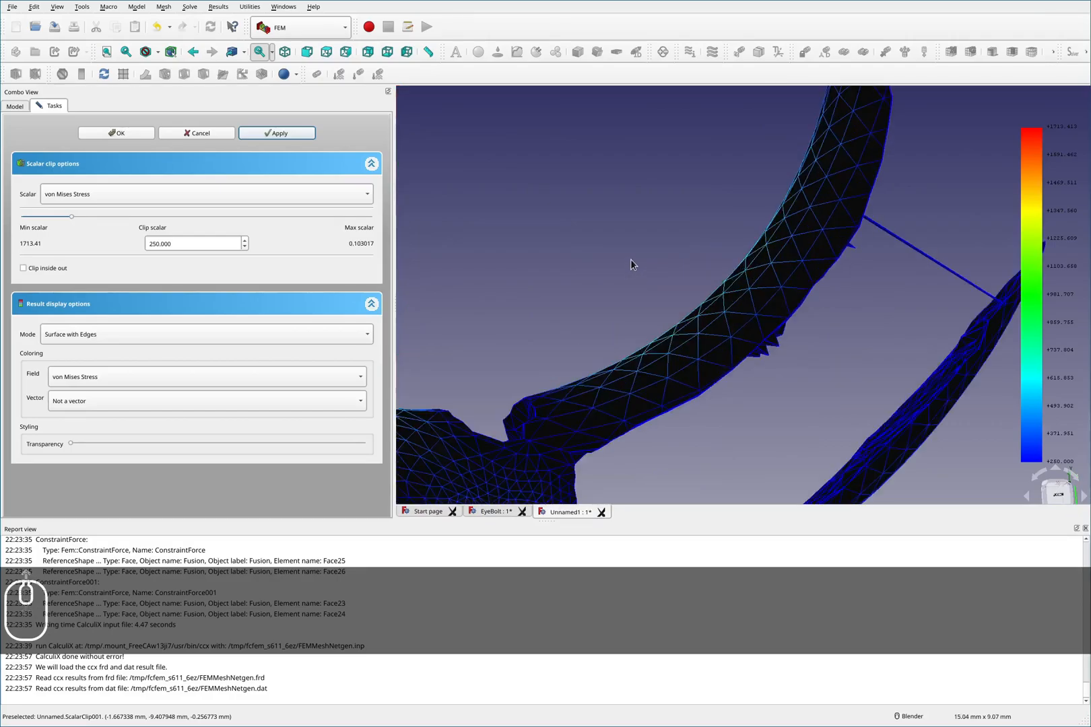
scroll(631, 263, "down", 8)
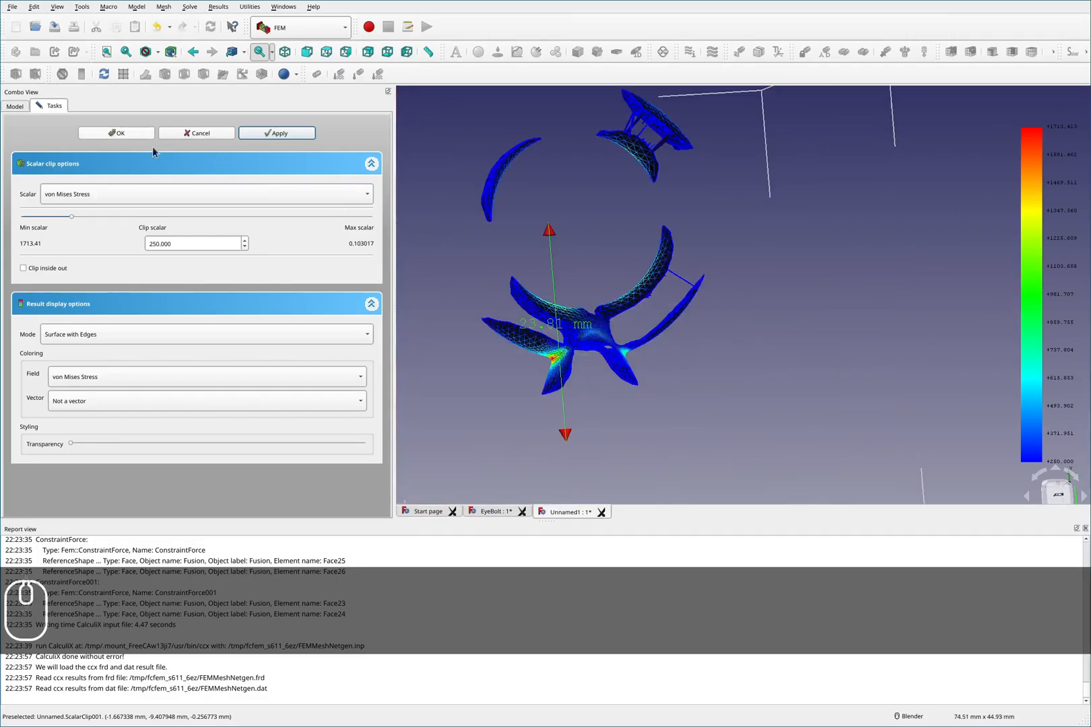
scroll(588, 367, "up", 2)
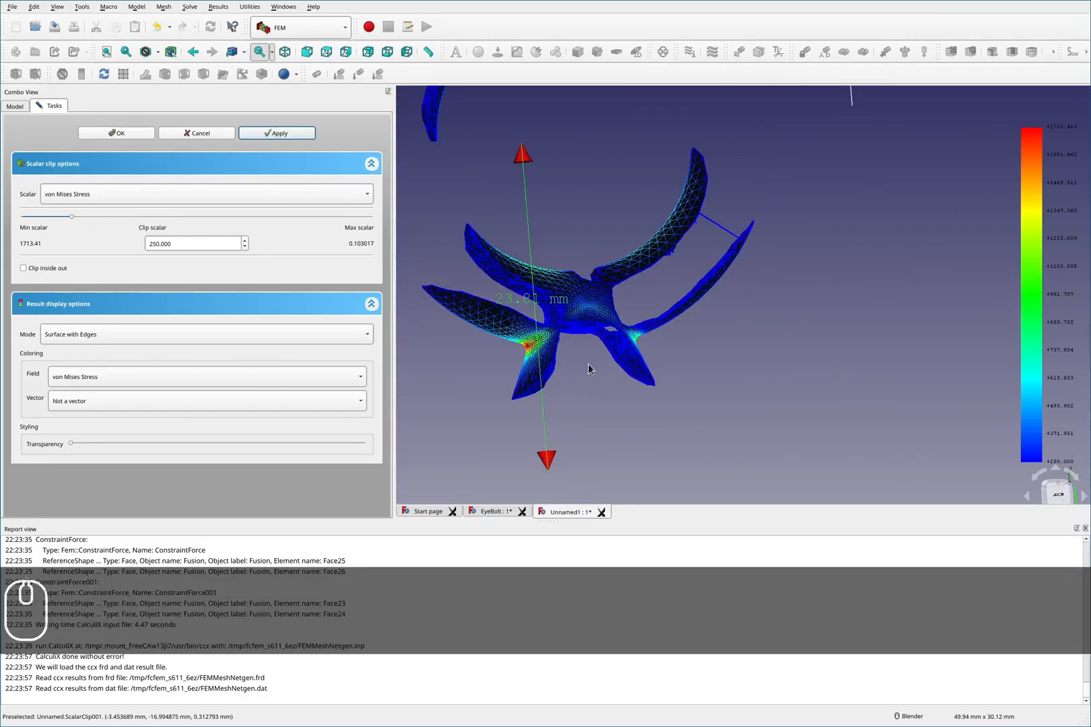
key("F2")
mouse_move(662, 408)
left_mouse_down()
mouse_move(645, 369)
mouse_move(524, 387)
mouse_move(551, 491)
mouse_move(692, 434)
mouse_move(647, 378)
left_mouse_up()
key("F2")
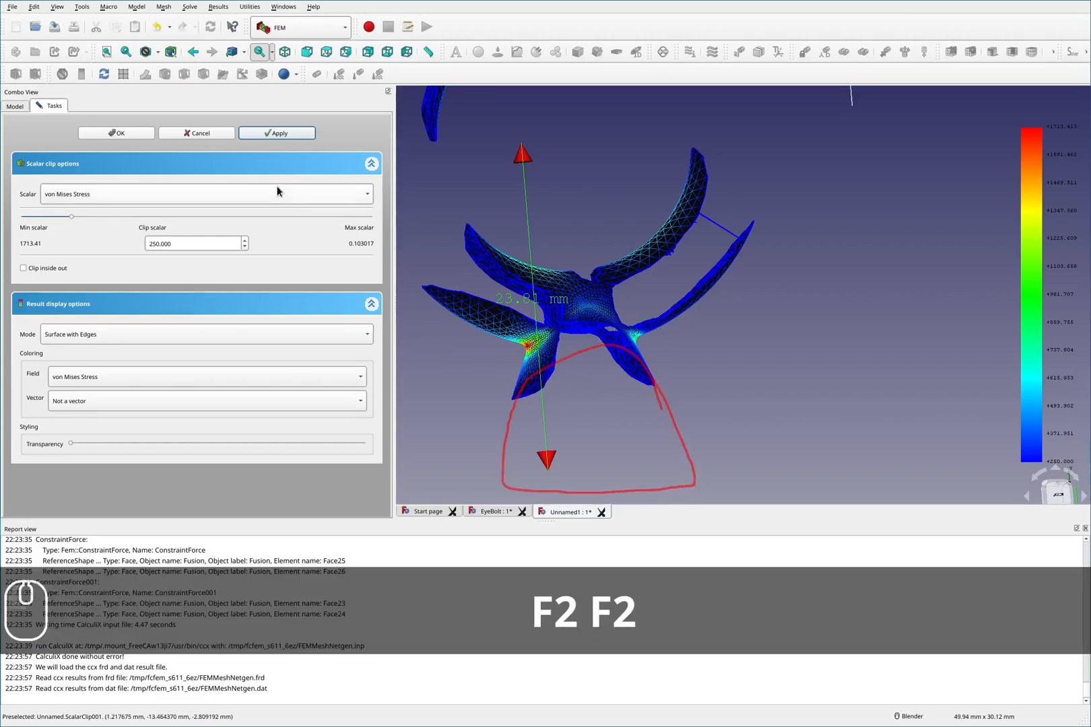
- Confirm the scalar clip filter and activate the EyeBolt document
left_click(132, 133)
double_click(41, 139)
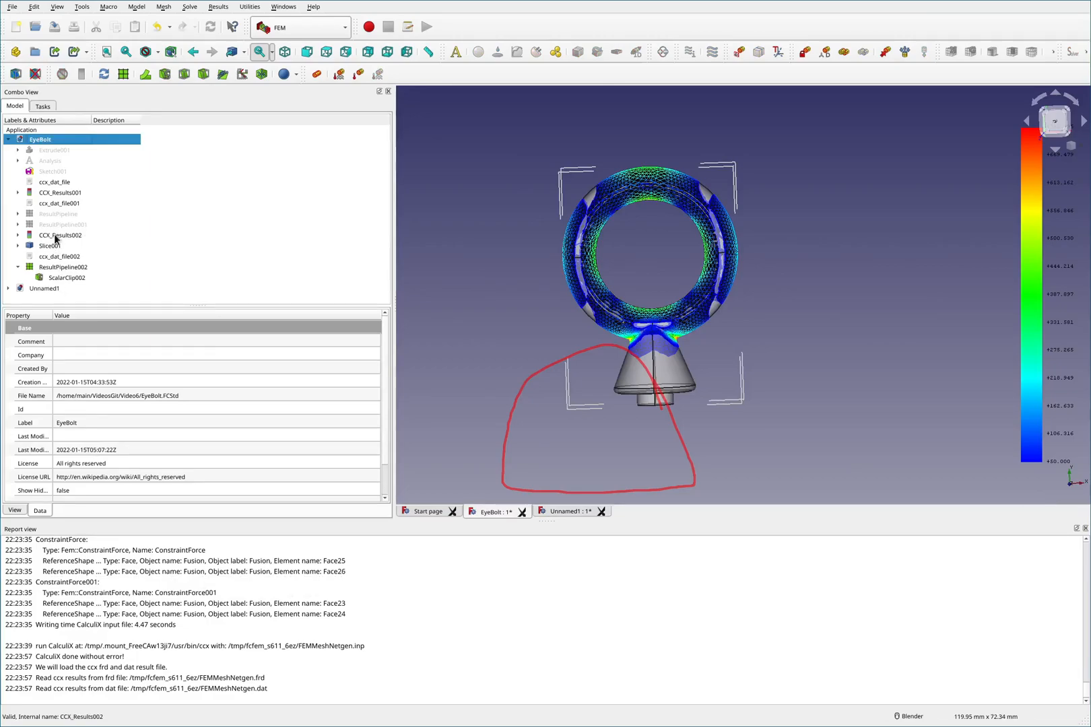
left_click(55, 236)
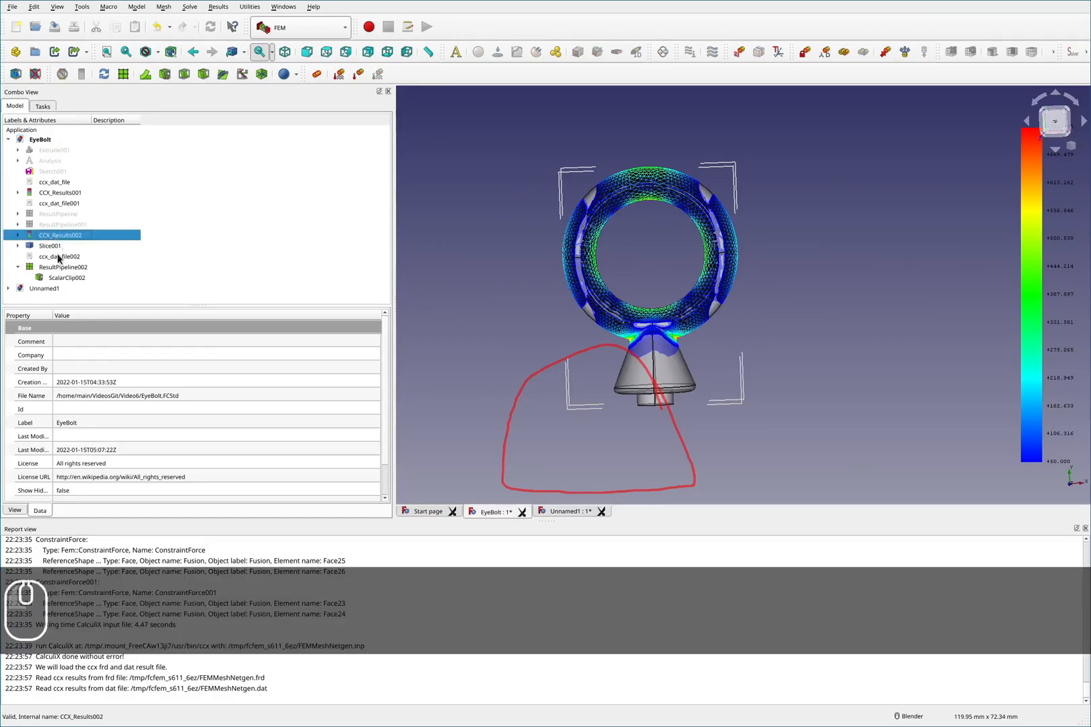
left_click(60, 280)
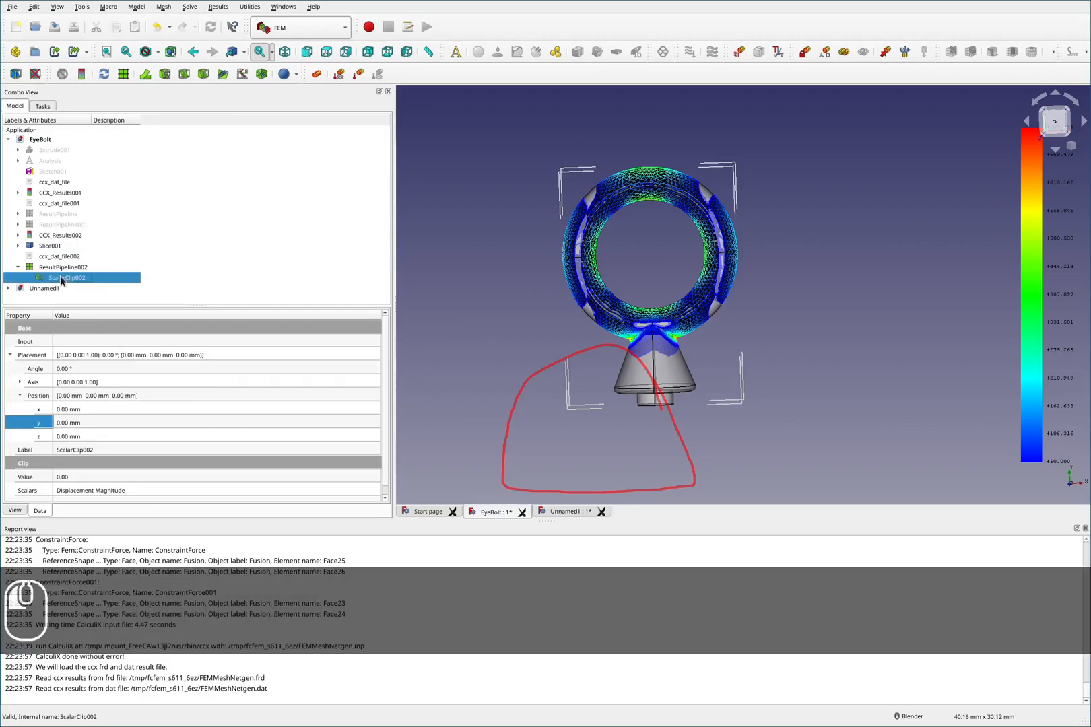
key("space")
- Hide Slice001 in the EyeBolt document
key("space")
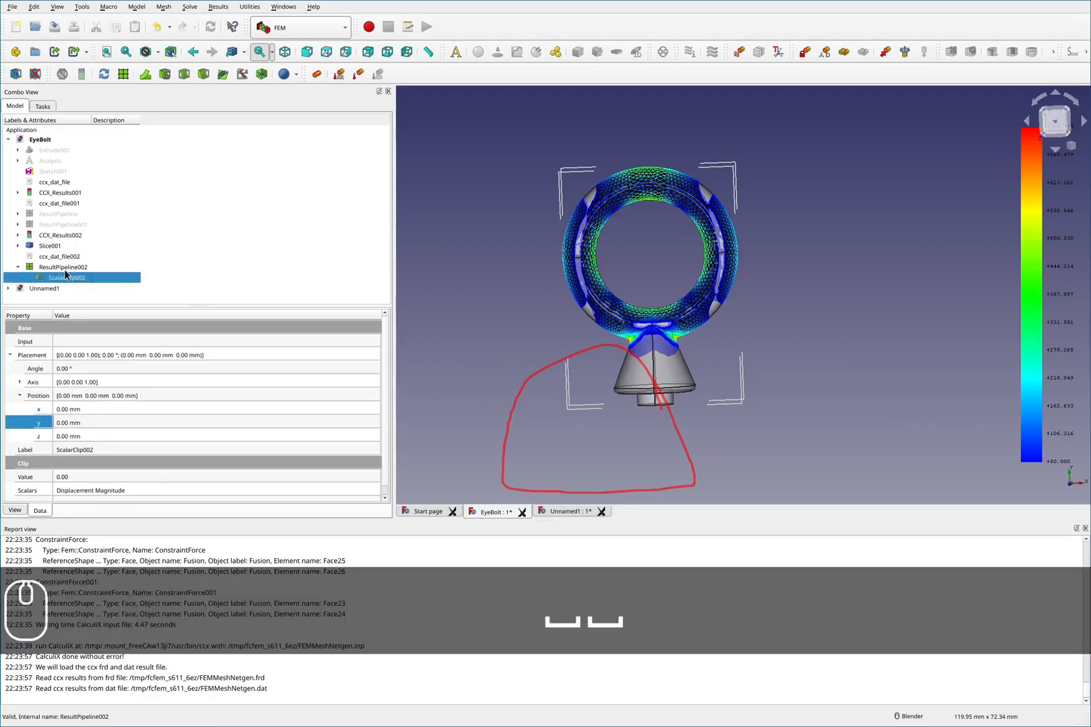
left_click(64, 269)
left_click(49, 247)
key("space")
- Expand CCX_Results002 and select its result mesh to inspect its properties
left_click(57, 237)
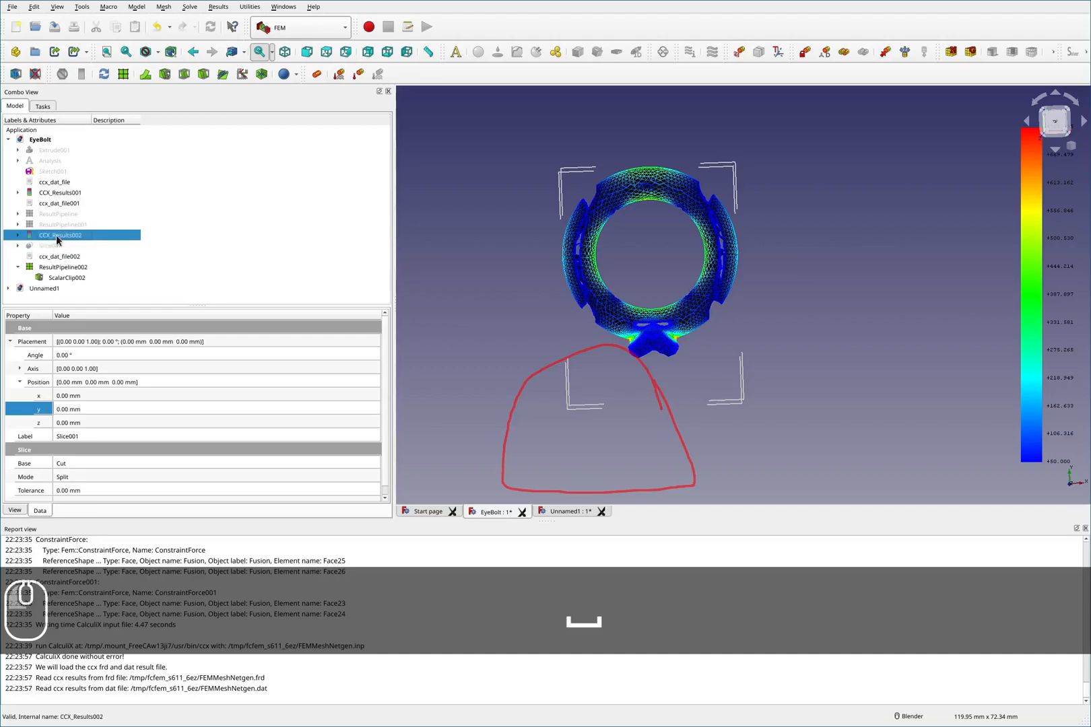
left_click(77, 280)
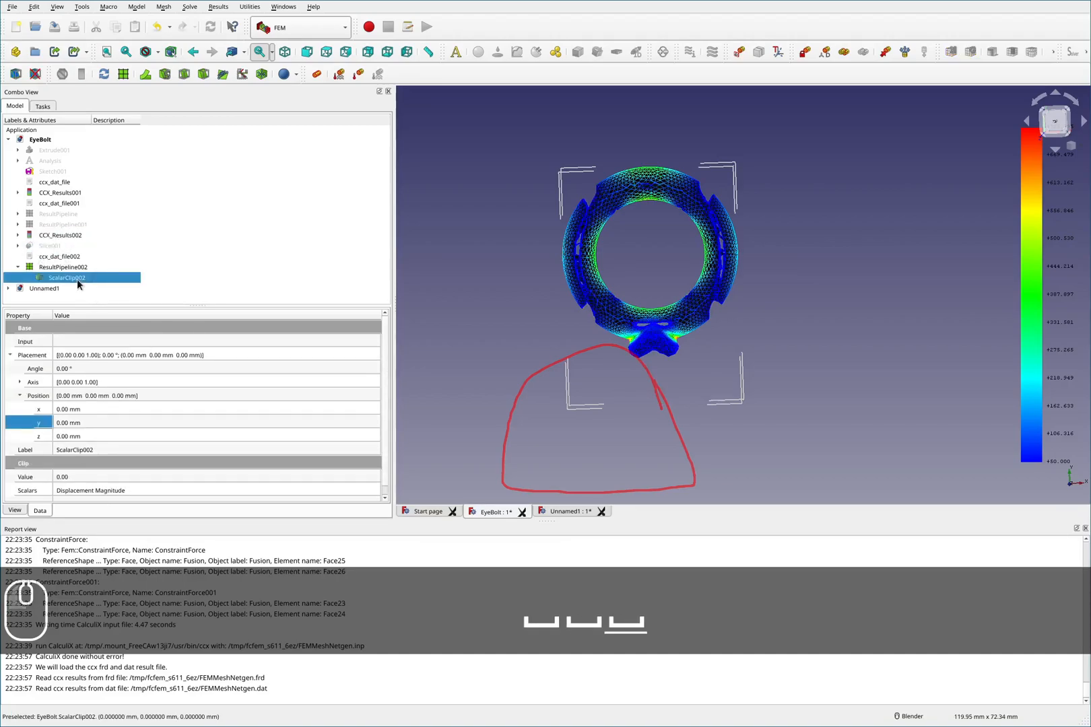
left_click(18, 235)
left_click(55, 246)
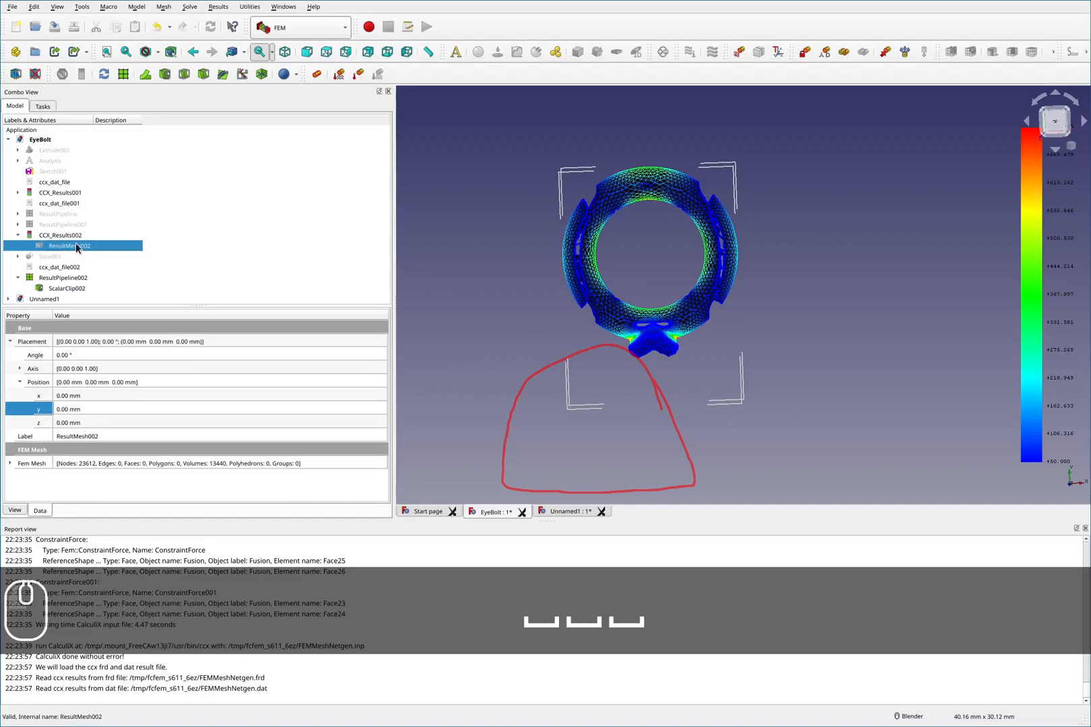
- Select CCX_Results002, toggle visibility of both result pipelines, and expand ResultPipeline to show its scalar clip
left_click(62, 237)
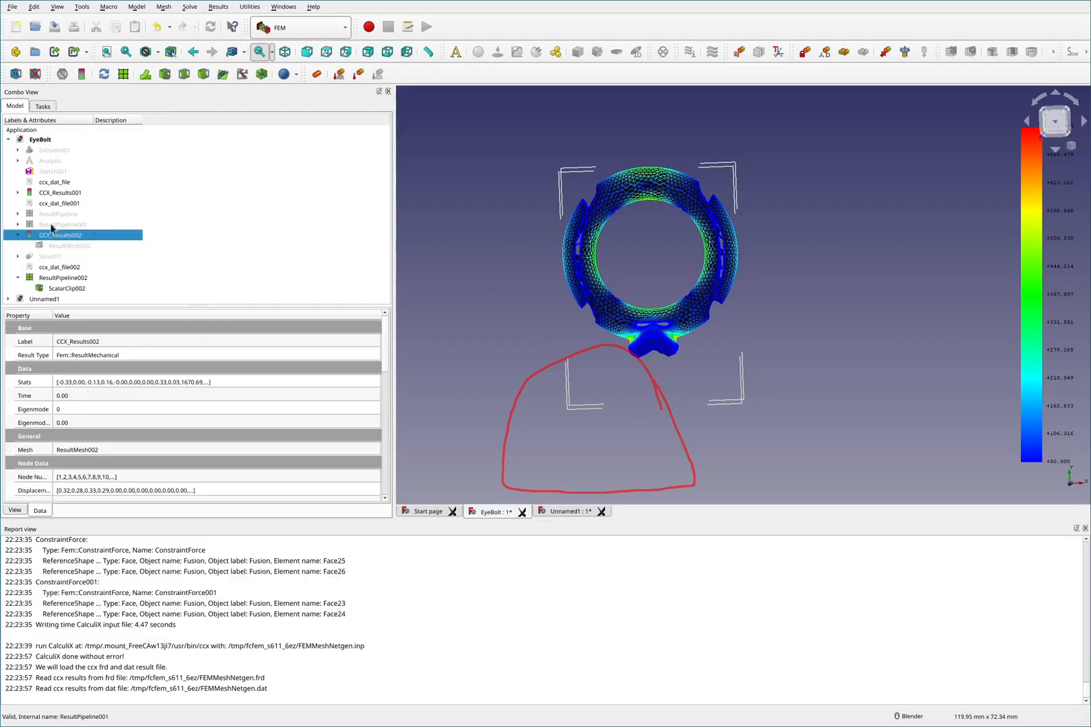
left_click(53, 215)
key("space")
left_click(55, 224)
key("space")
left_click(19, 214)
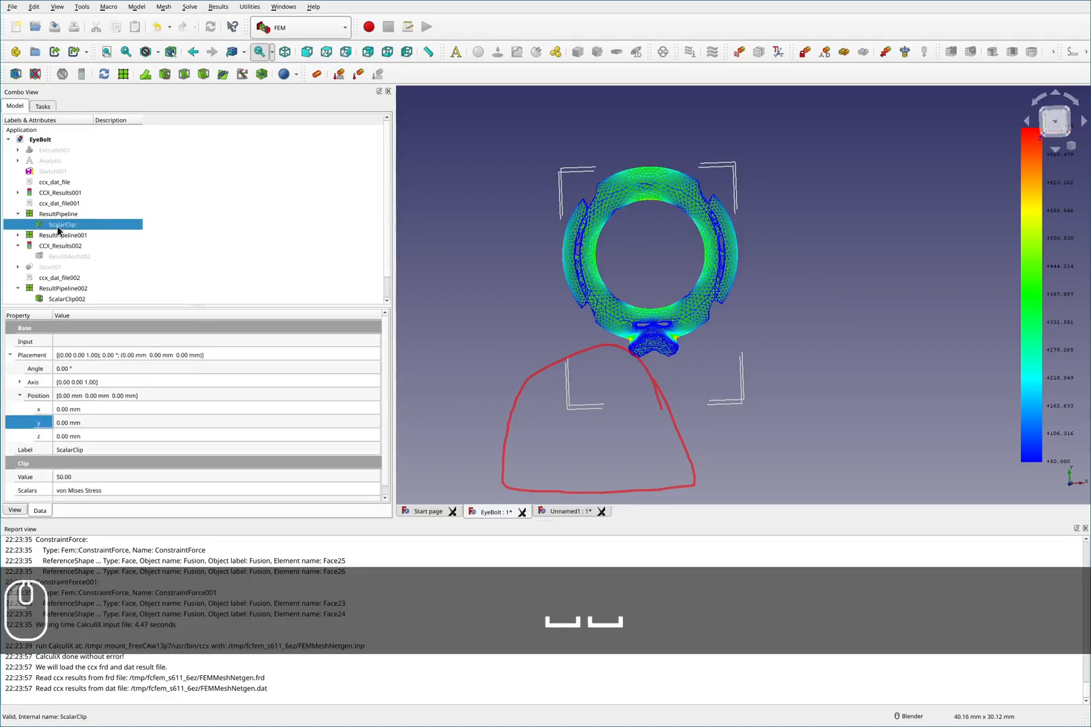
- Expand ResultPipeline001 and toggle visibility of ScalarClip001 and ScalarClip to show the 50 MPa clip
left_click(18, 235)
left_click(72, 247)
key("space")
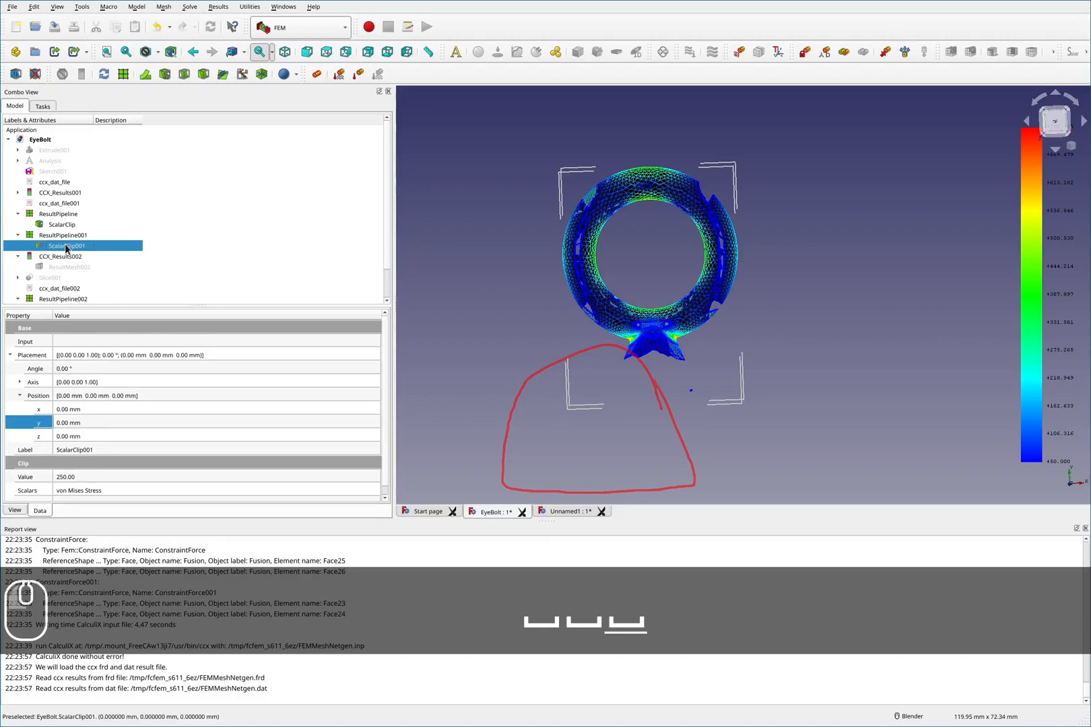
left_click(54, 225)
key("space")
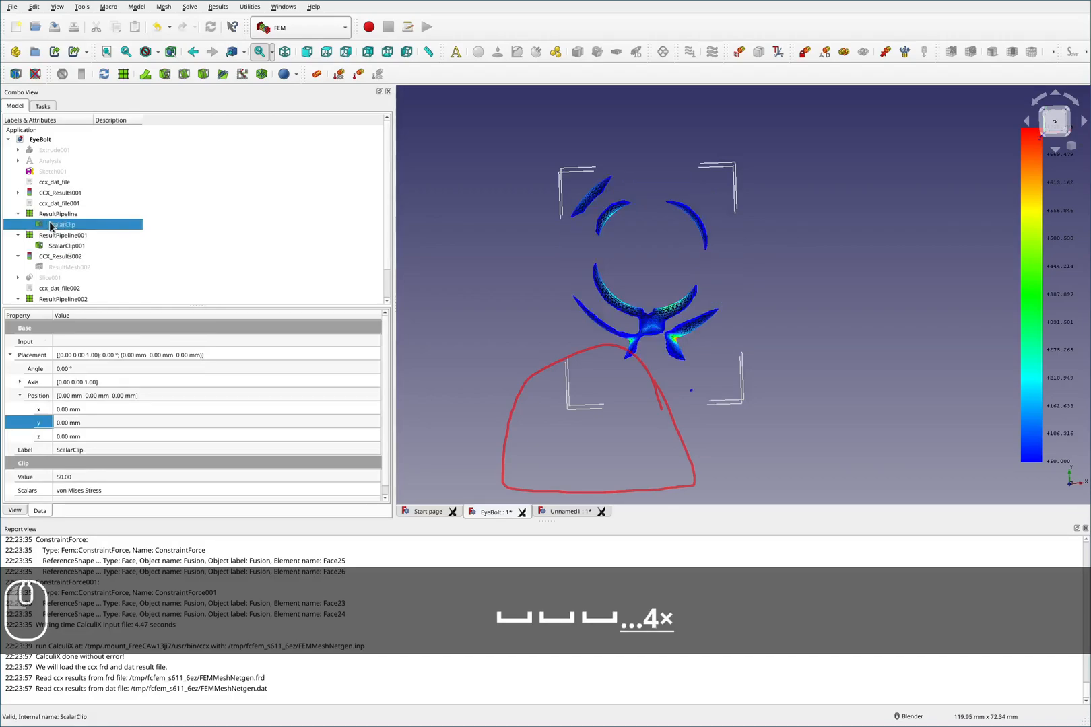
- Zoom and orbit around the eyebolt to examine the clipped stress regions near the eye and shank
scroll(624, 286, "up", 4)
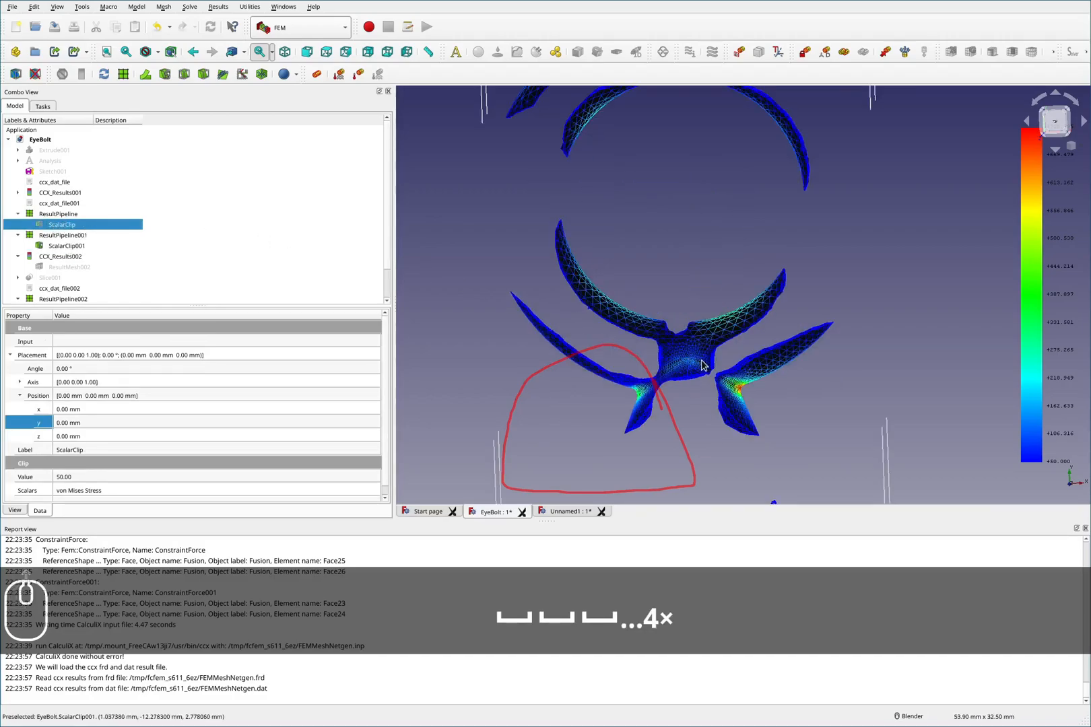
scroll(698, 319, "up", 2)
middle_click_drag(704, 321, 728, 335)
scroll(729, 335, "down", 4)
scroll(773, 258, "up", 2)
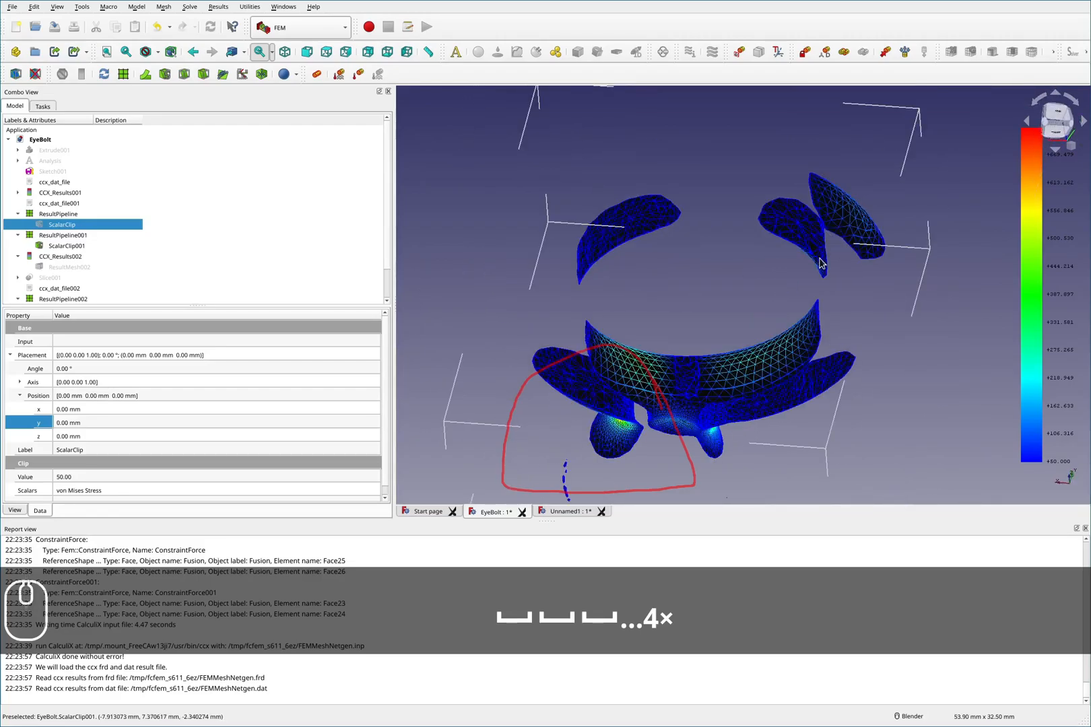
scroll(828, 222, "up", 3)
key("F2")
mouse_move(835, 159)
left_mouse_down()
mouse_move(893, 260)
mouse_move(865, 168)
left_mouse_up()
key("F2")
- Toggle visibility of ScalarClip001 and ScalarClip to compare the two clips on the eyebolt
left_click(60, 246)
key("space")
left_click(59, 225)
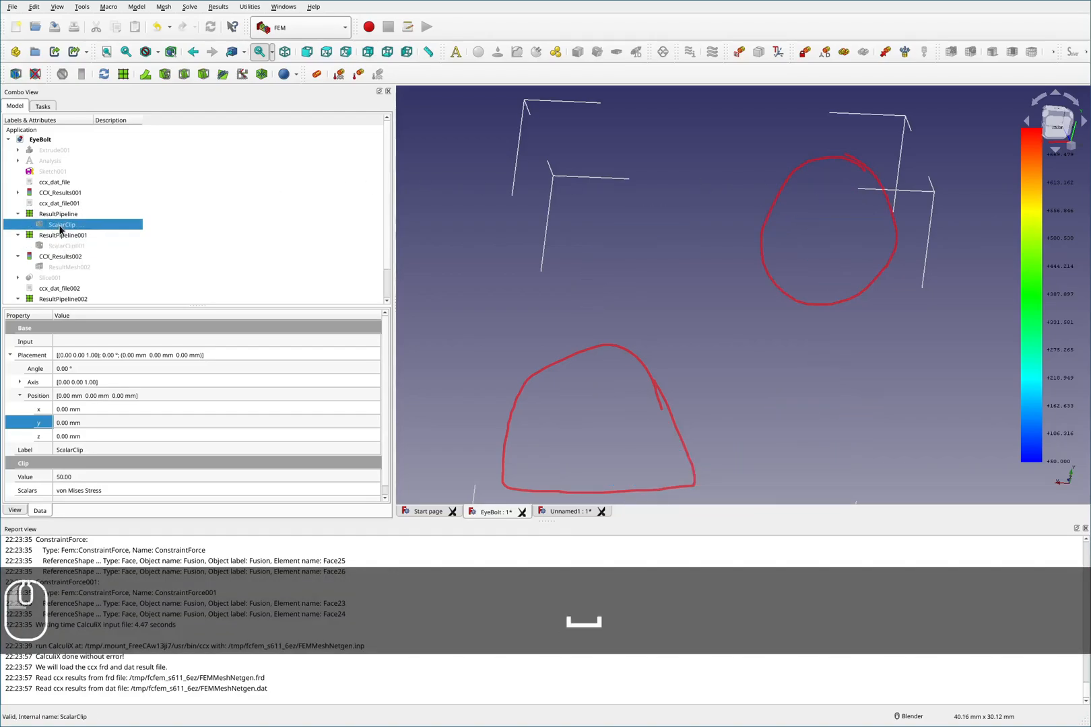
key("space")
left_click(743, 297)
scroll(707, 295, "down", 5)
scroll(678, 291, "up", 5)
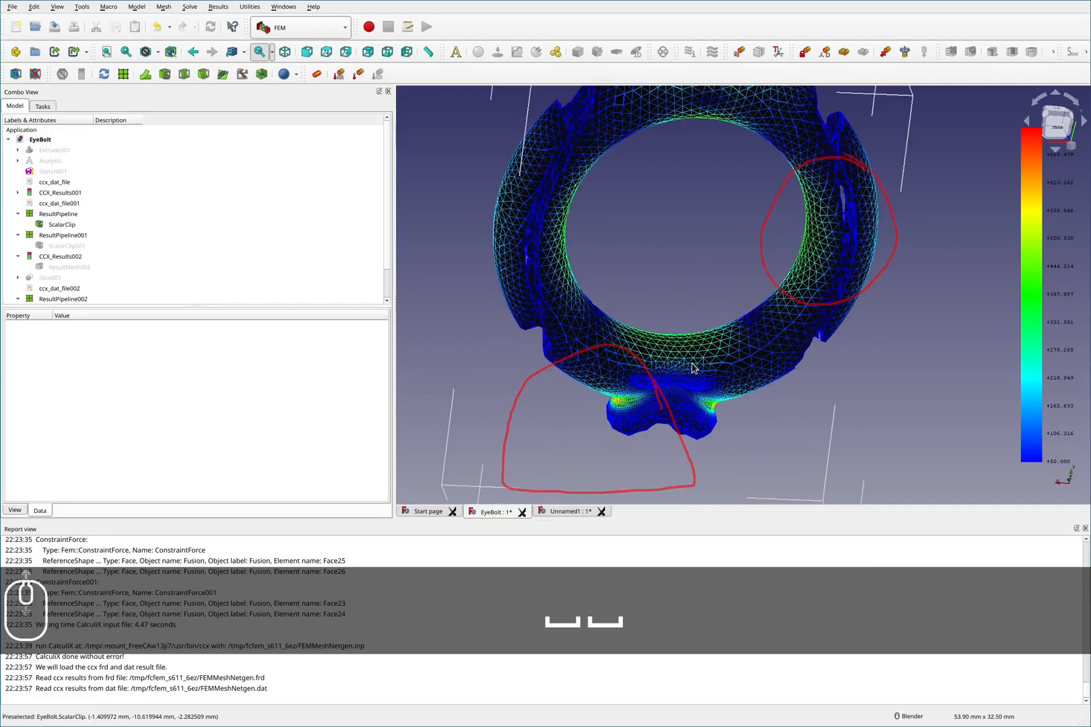
scroll(622, 249, "down", 5)
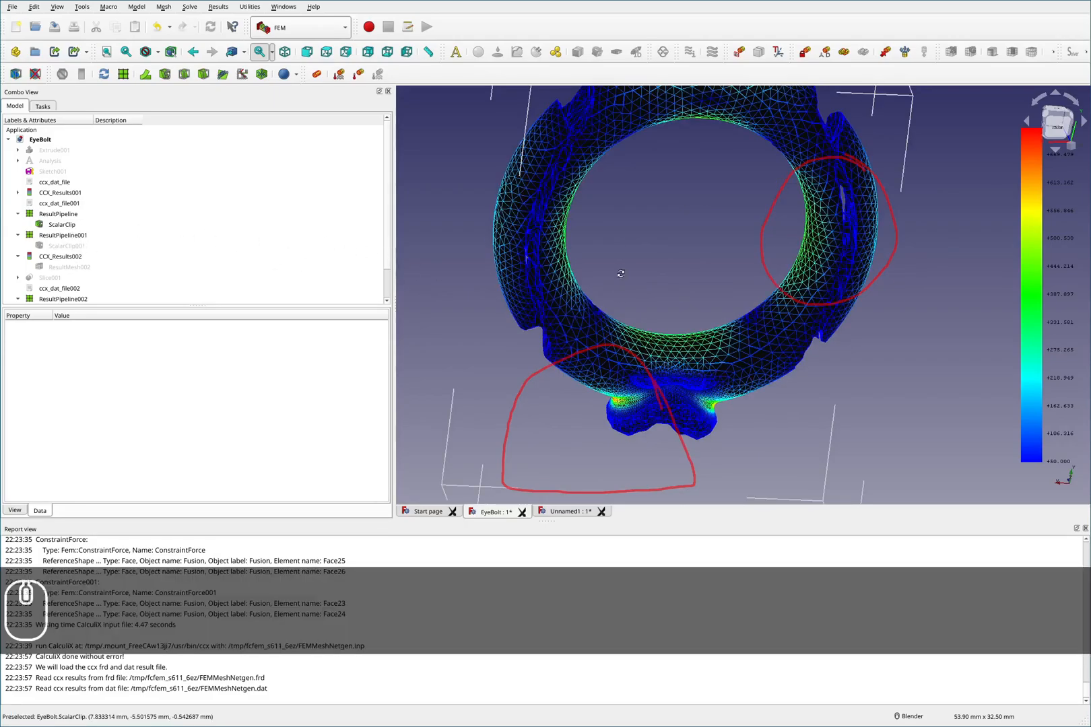
scroll(678, 204, "up", 5)
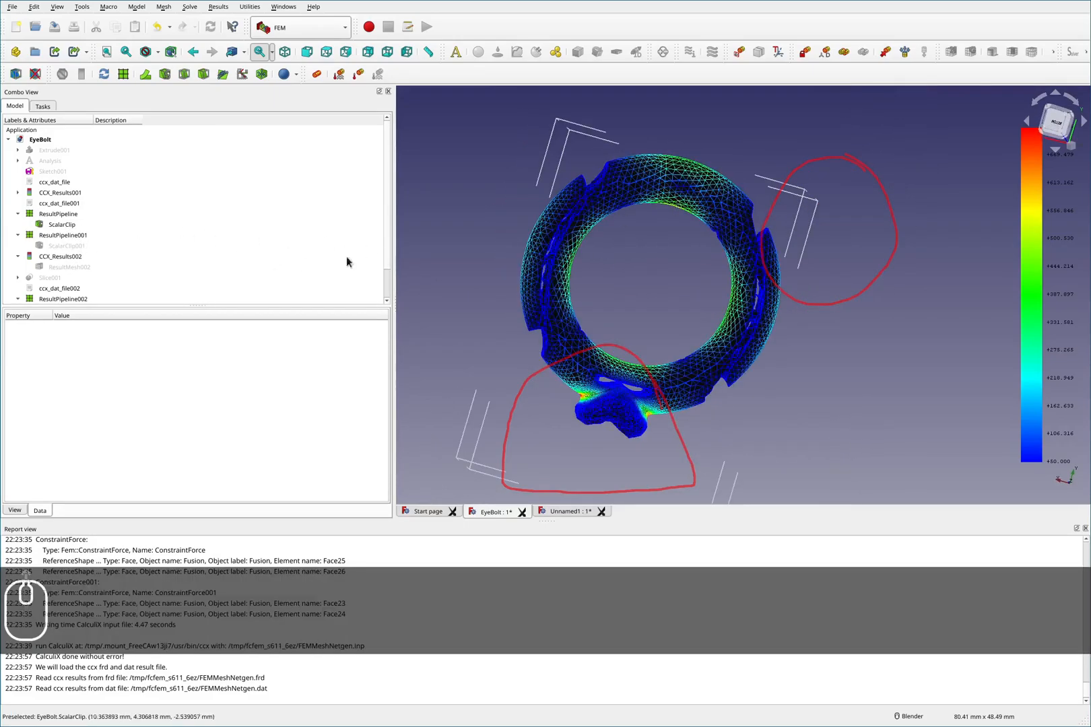
- Try to set ScalarClip's clip scalar to 250 for von Mises Stress and apply it
double_click(62, 225)
left_click(196, 244)
type("250")
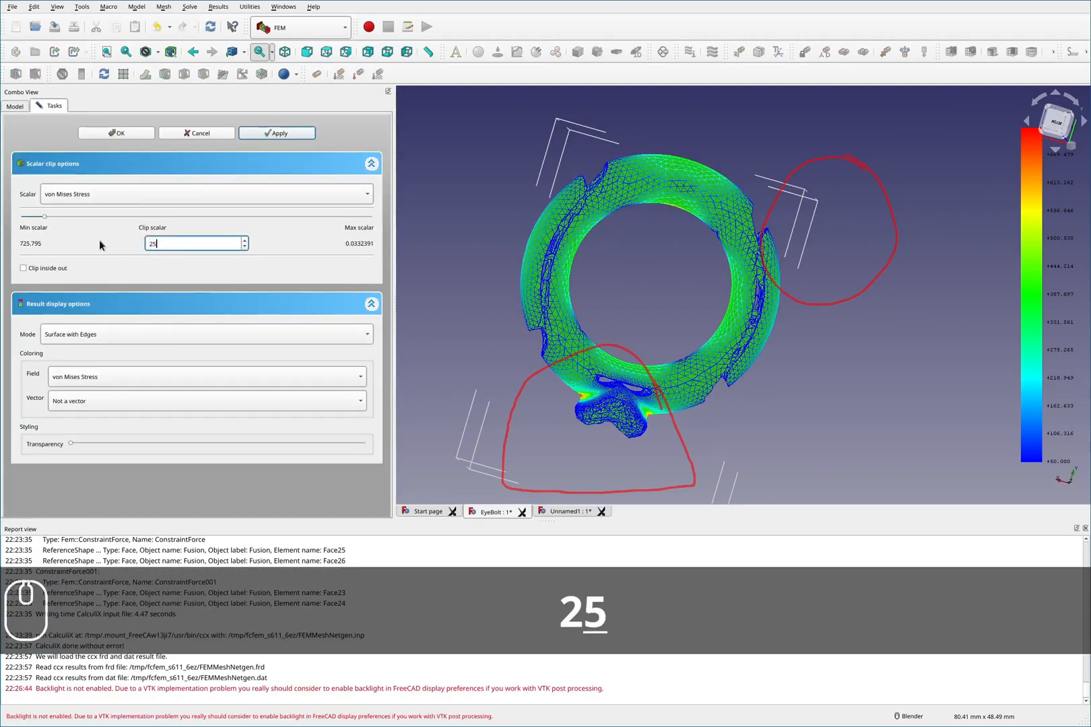
left_click(115, 222)
left_click(271, 134)
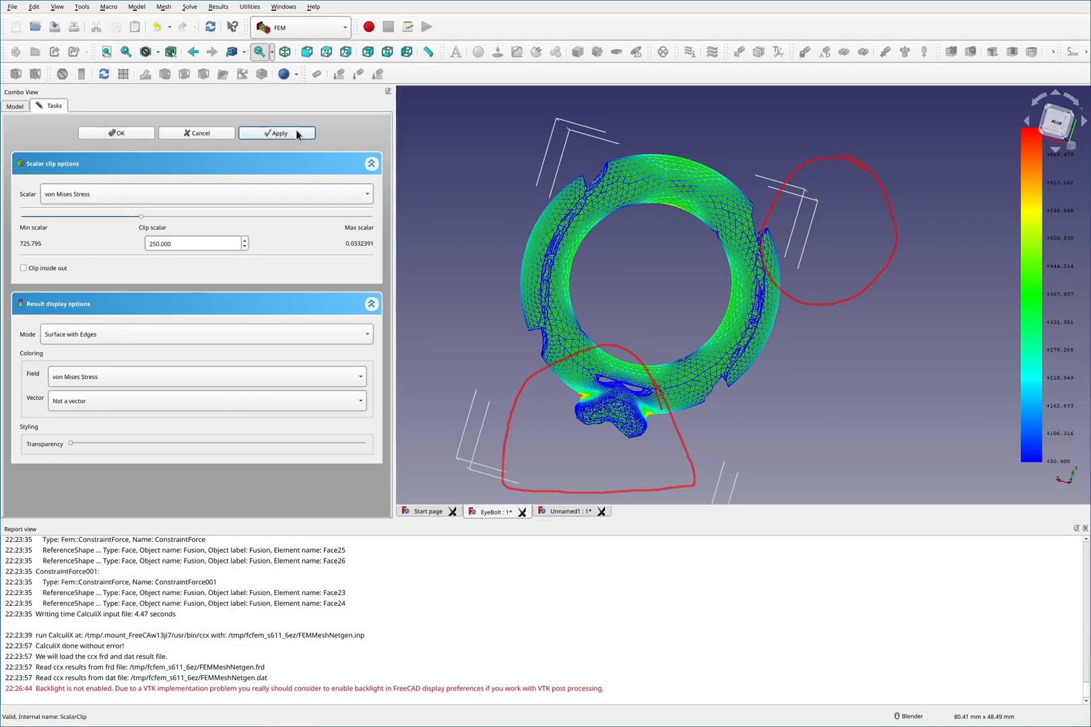
left_click(295, 133)
left_click(128, 134)
key("space")
key("space")
middle_click_drag(510, 238, 490, 257)
left_click(489, 256)
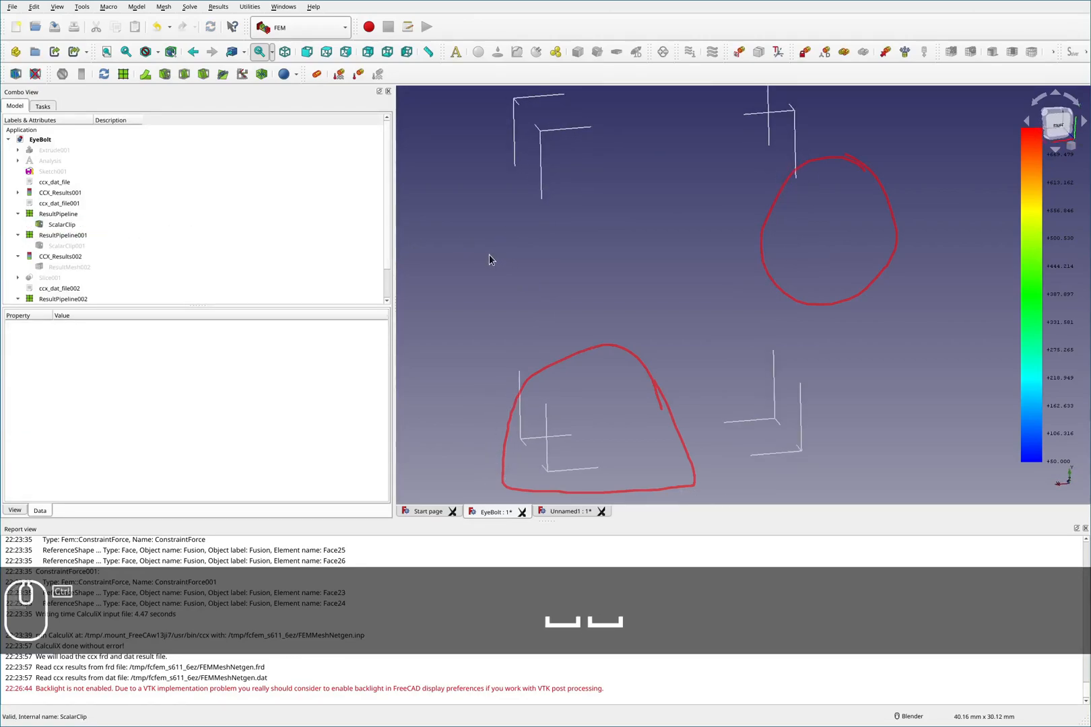
key("ctrl+z")
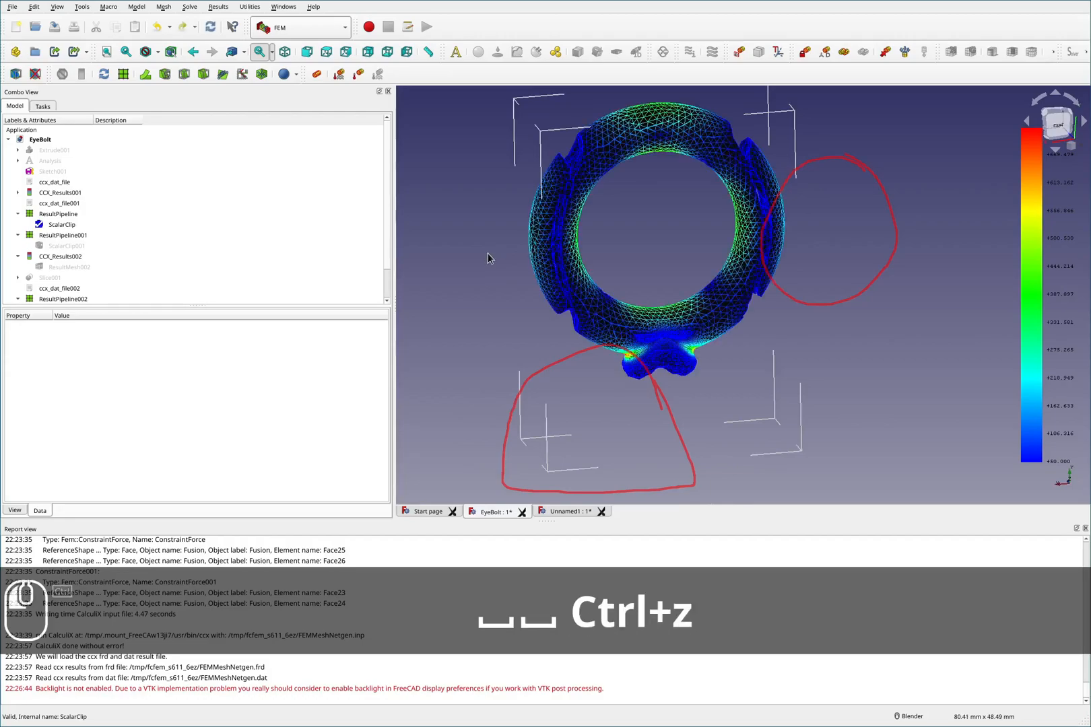
- Switch the display back from ScalarClip001 to the 50 MPa ScalarClip
left_click(67, 249)
key("space")
left_click(62, 227)
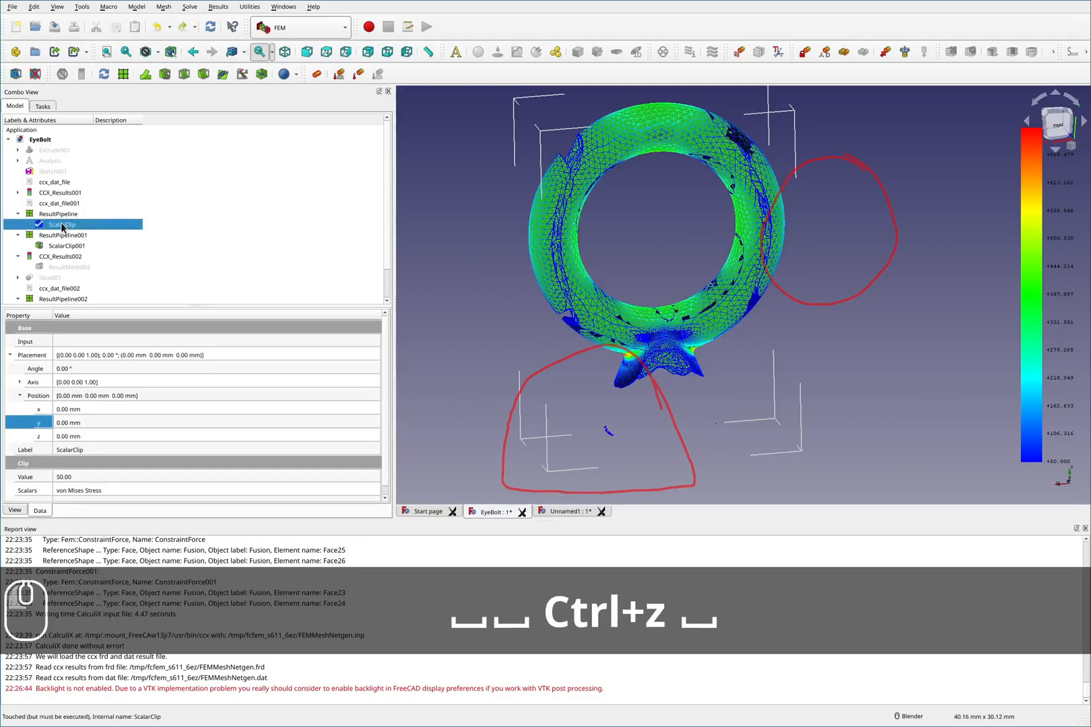
key("space")
- Zoom and orbit to examine the 50 MPa clipped regions around the eye and shank junction
middle_click_drag(591, 286, 636, 268)
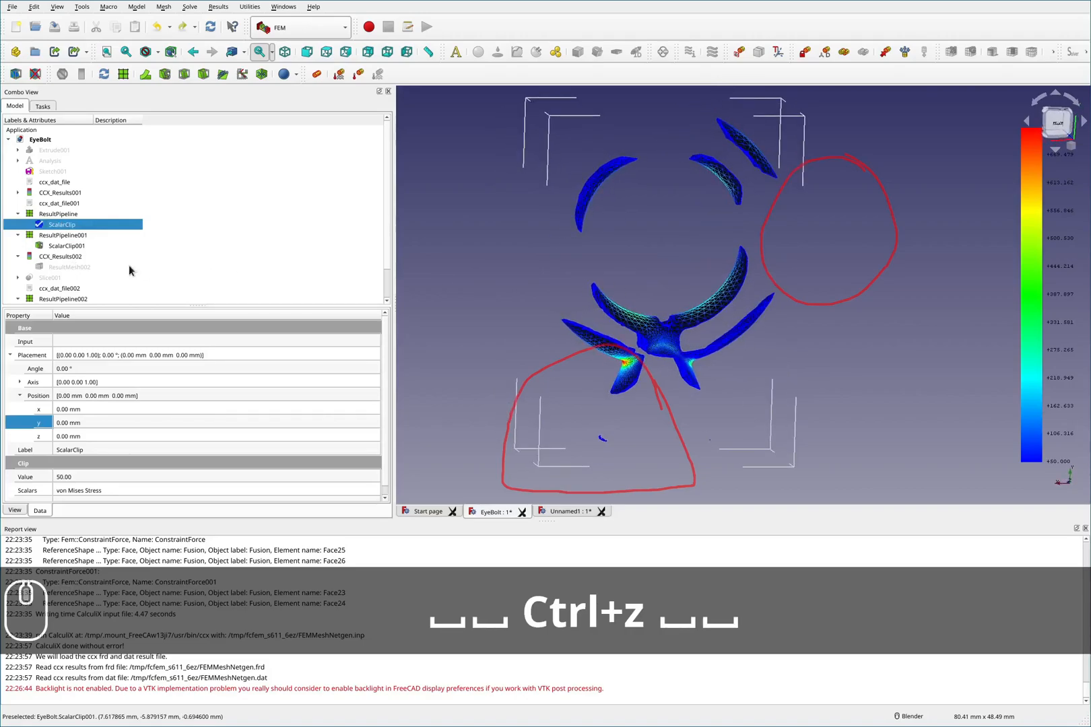
scroll(644, 251, "down", 2)
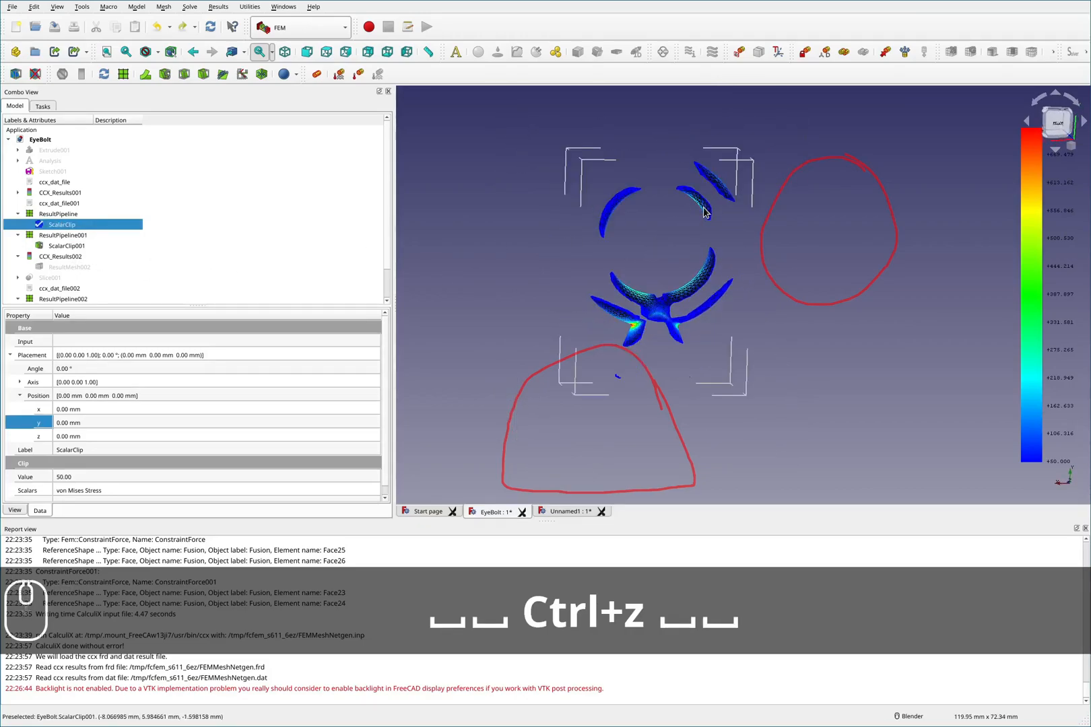
key("shift+F2")
scroll(706, 265, "up", 2)
scroll(705, 269, "up", 3)
middle_click_drag(706, 270, 644, 297)
scroll(643, 297, "down", 3)
scroll(741, 269, "up", 4)
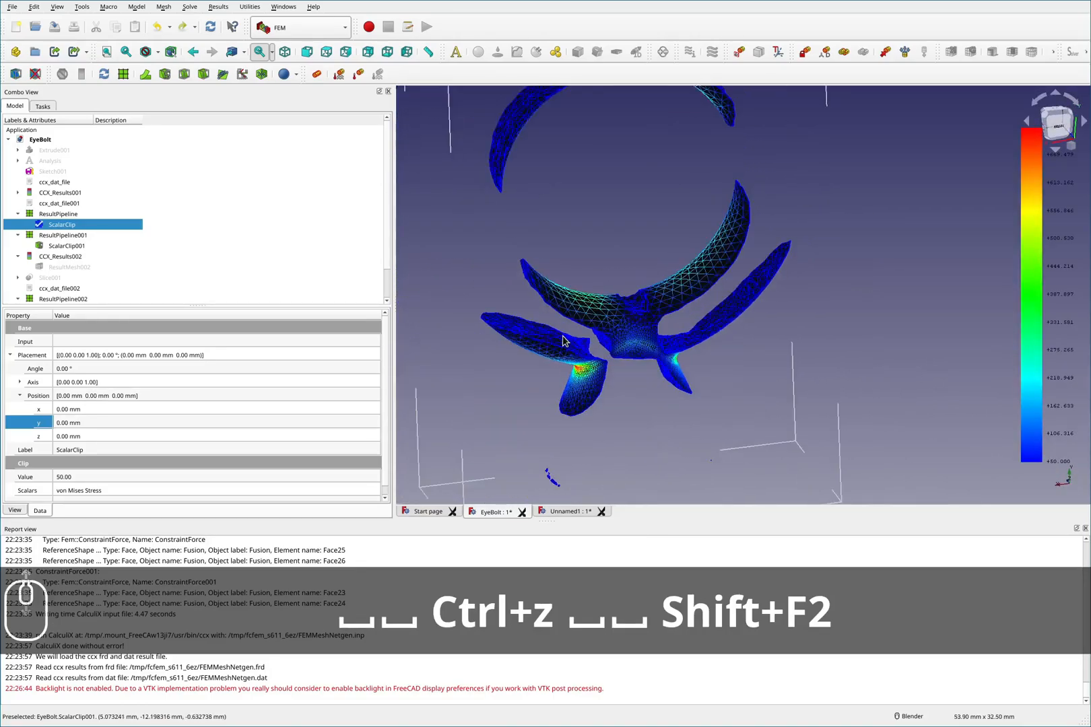
- Switch to the Unnamed1 document and examine its clipped stress regions from several angles
left_click(8, 139)
left_click(34, 150)
middle_click_drag(666, 318, 682, 327)
key("F2")
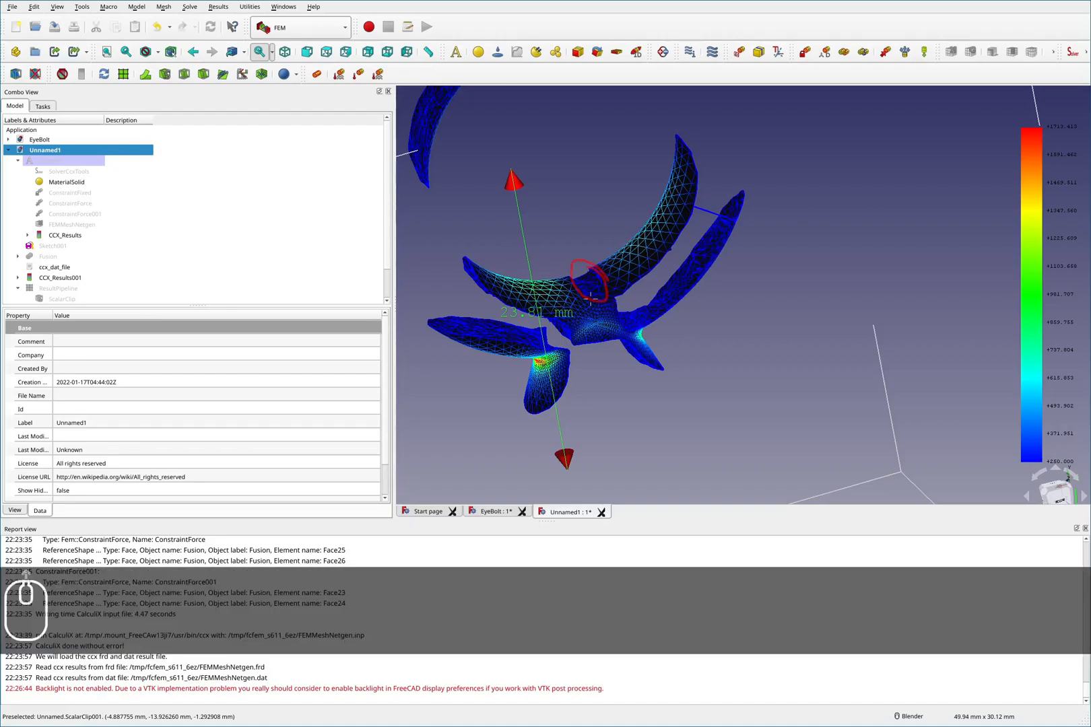
key("F2")
scroll(596, 304, "up", 5)
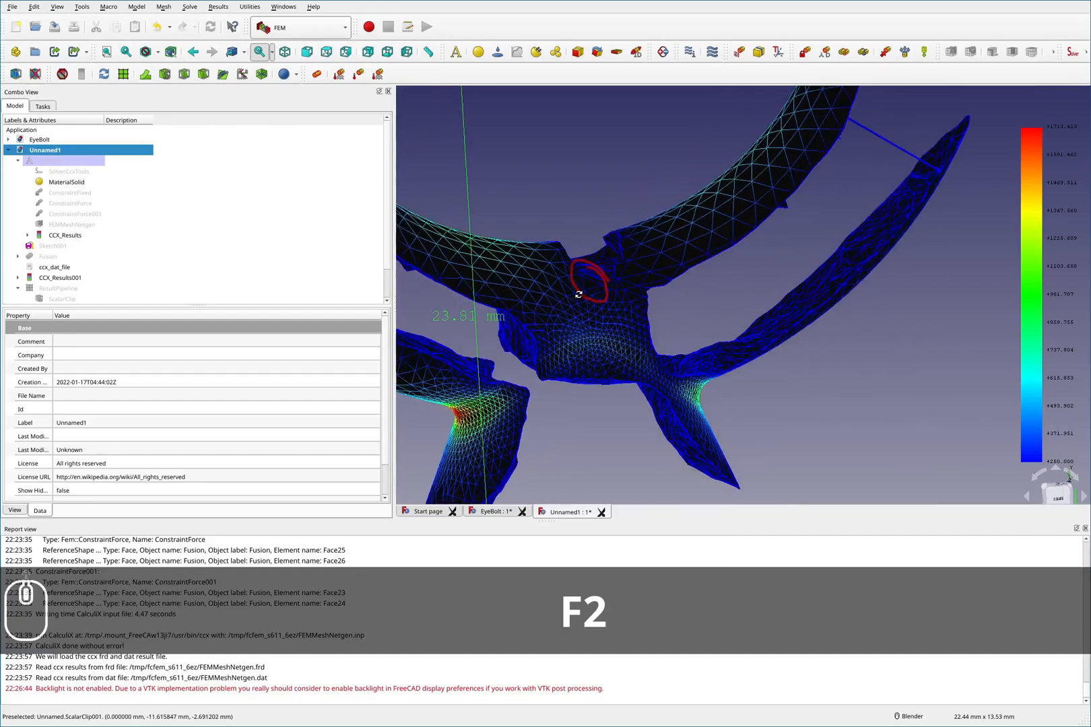
middle_click_drag(578, 294, 724, 349)
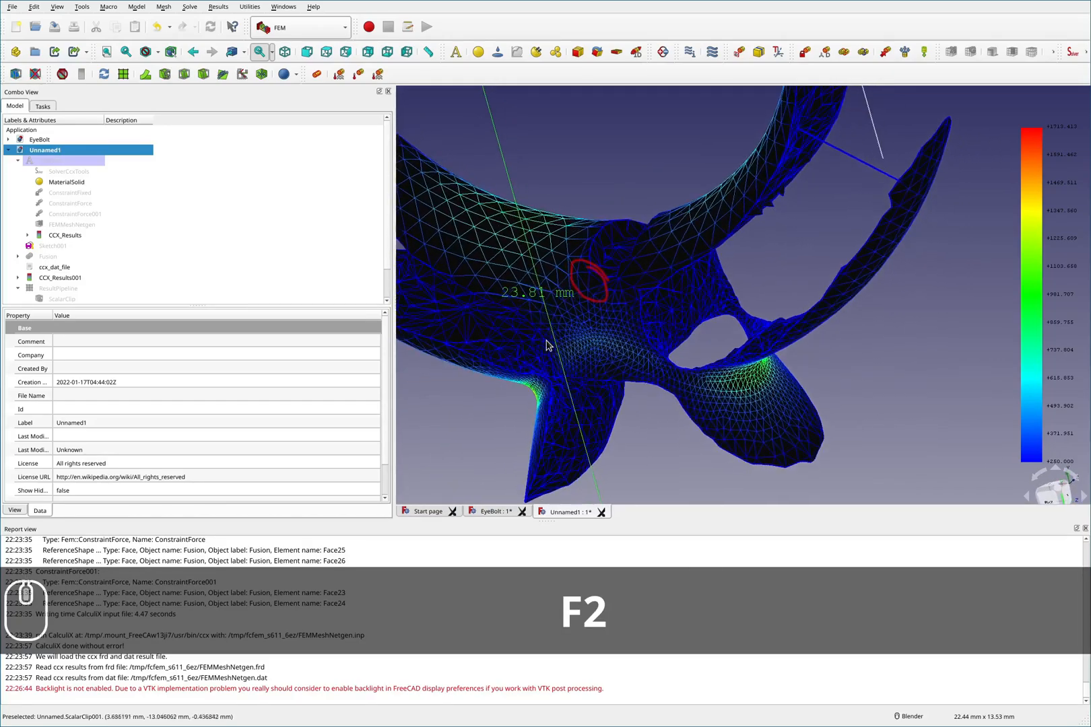
scroll(722, 348, "down", 4)
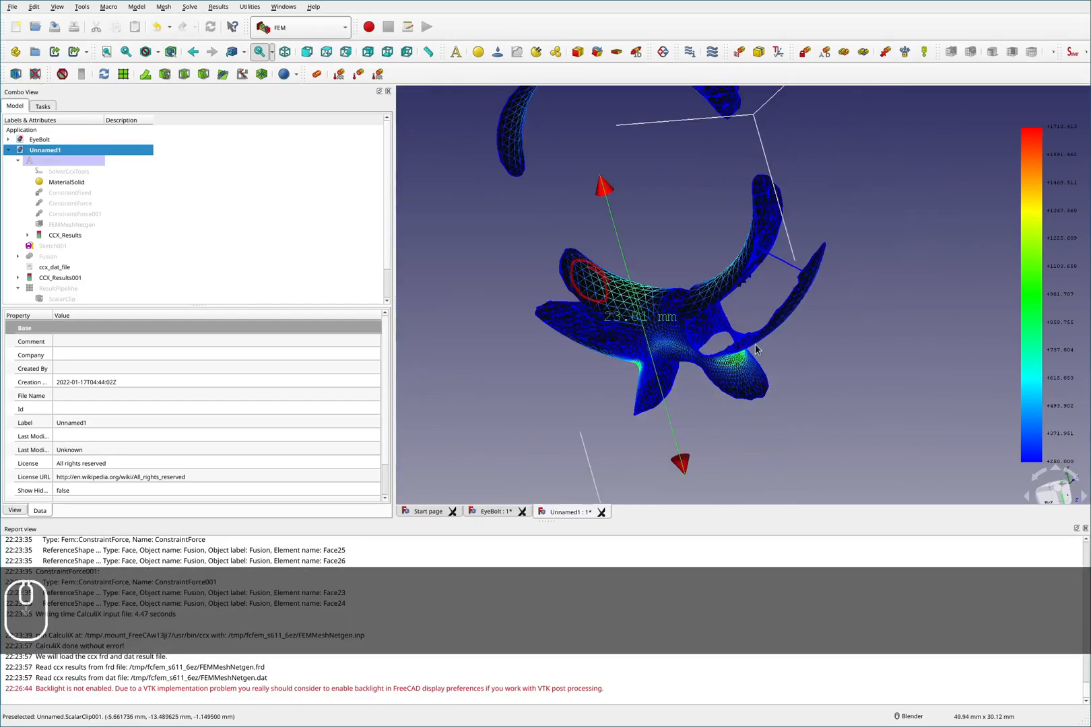
key("shift")
key("shift+F2")
key("F2")
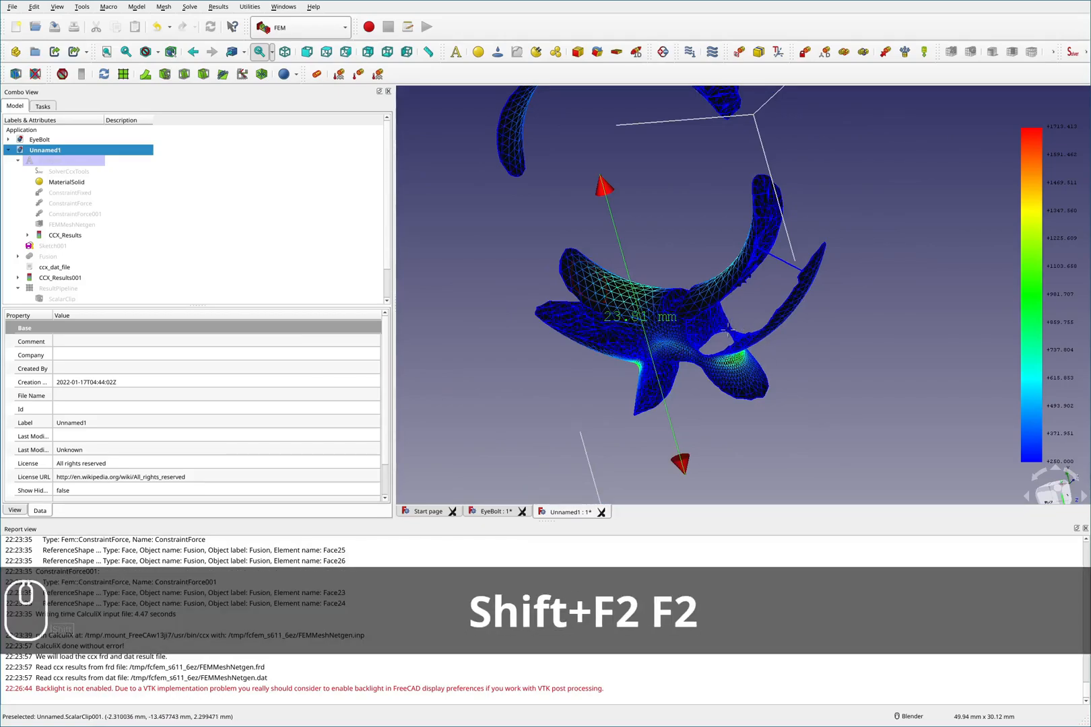
left_click(640, 337)
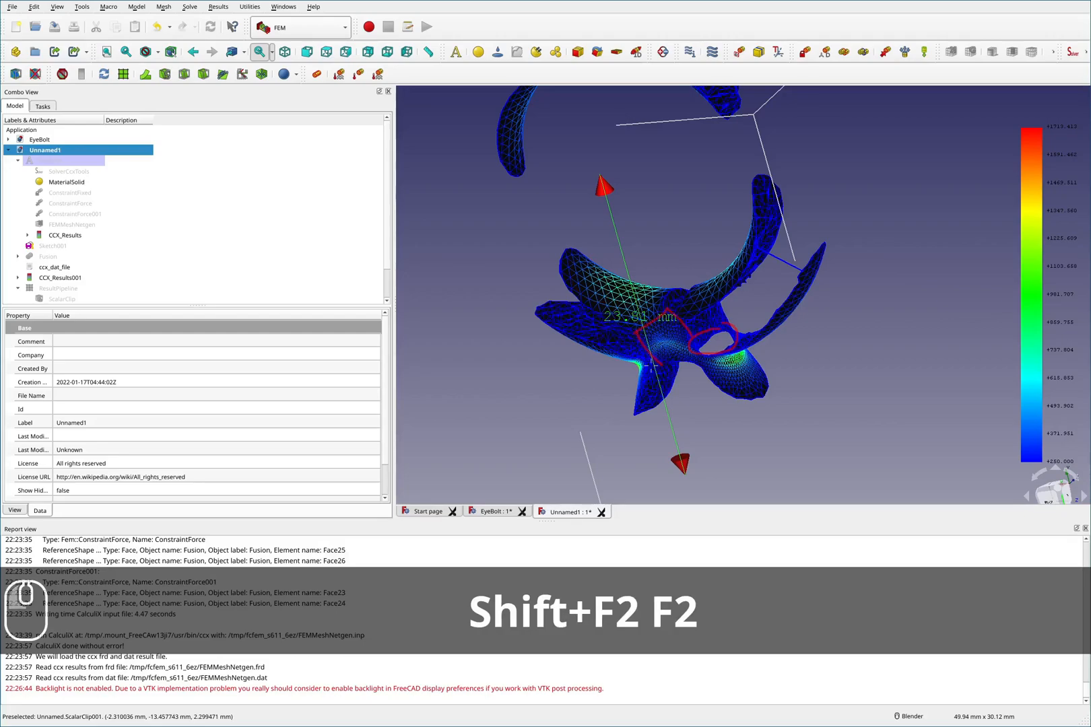
key("F2")
mouse_move(651, 365)
middle_mouse_down()
mouse_move(797, 313)
mouse_move(784, 338)
mouse_move(626, 347)
mouse_move(672, 348)
mouse_move(672, 316)
mouse_move(685, 338)
middle_mouse_up()
key("shift+F2")
scroll(685, 339, "down", 4)
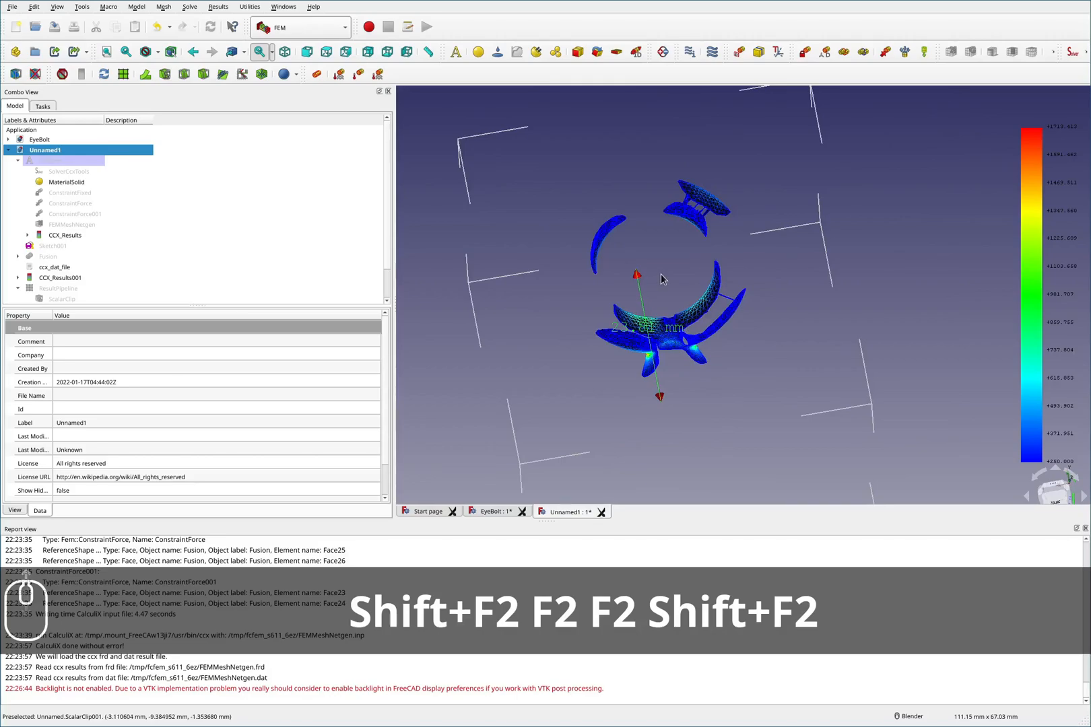
scroll(660, 275, "up", 4)
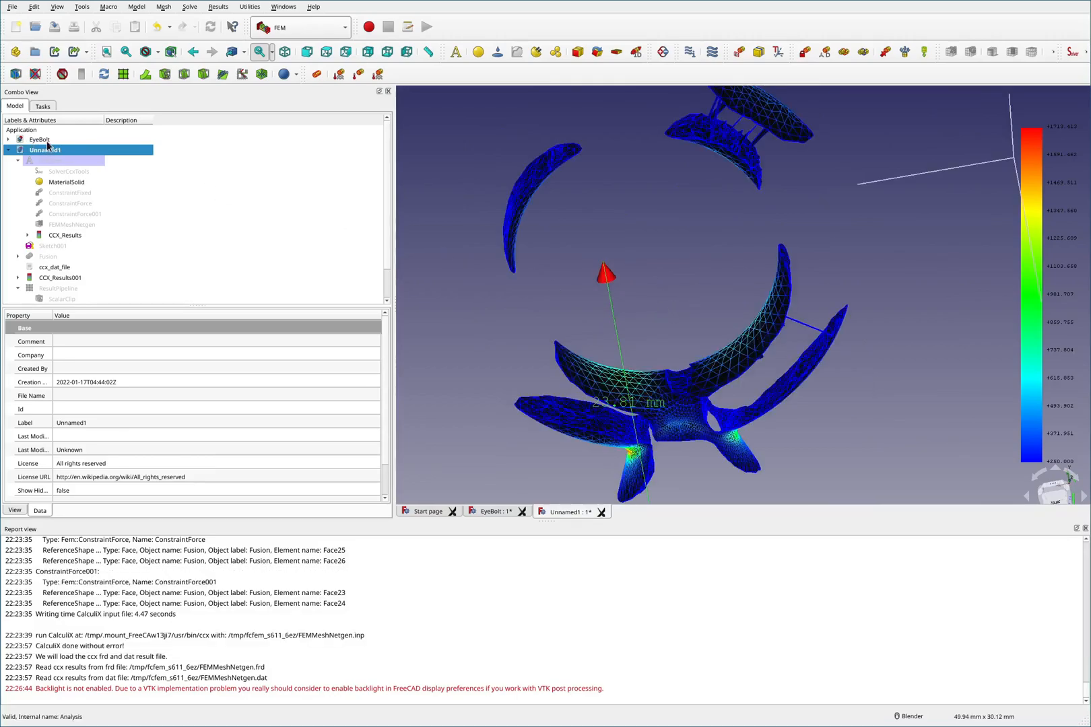
- Activate the EyeBolt document and open a result pipeline's display options
double_click(47, 140)
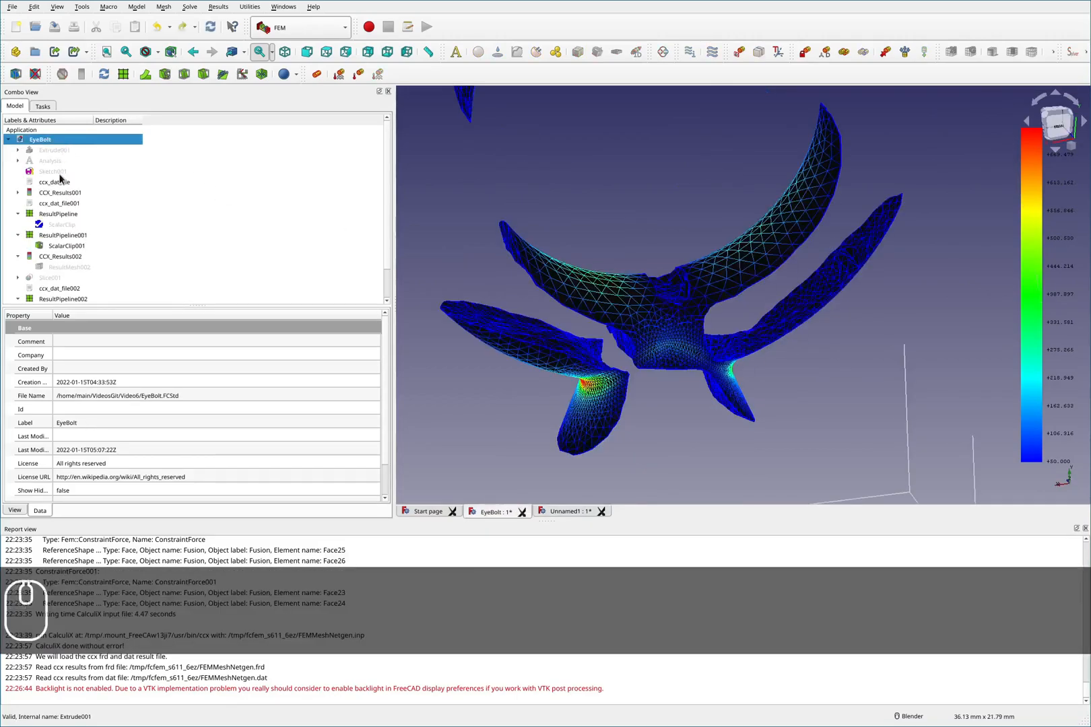
scroll(60, 289, "down", 1)
double_click(53, 289)
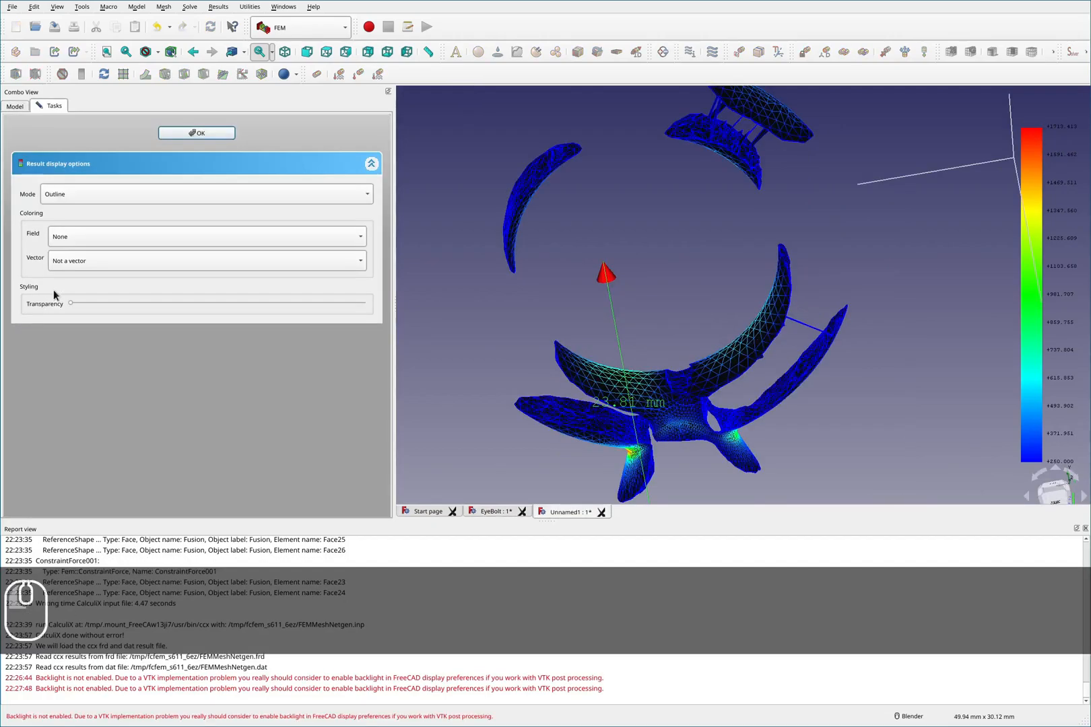
left_click(203, 135)
scroll(95, 191, "up", 1)
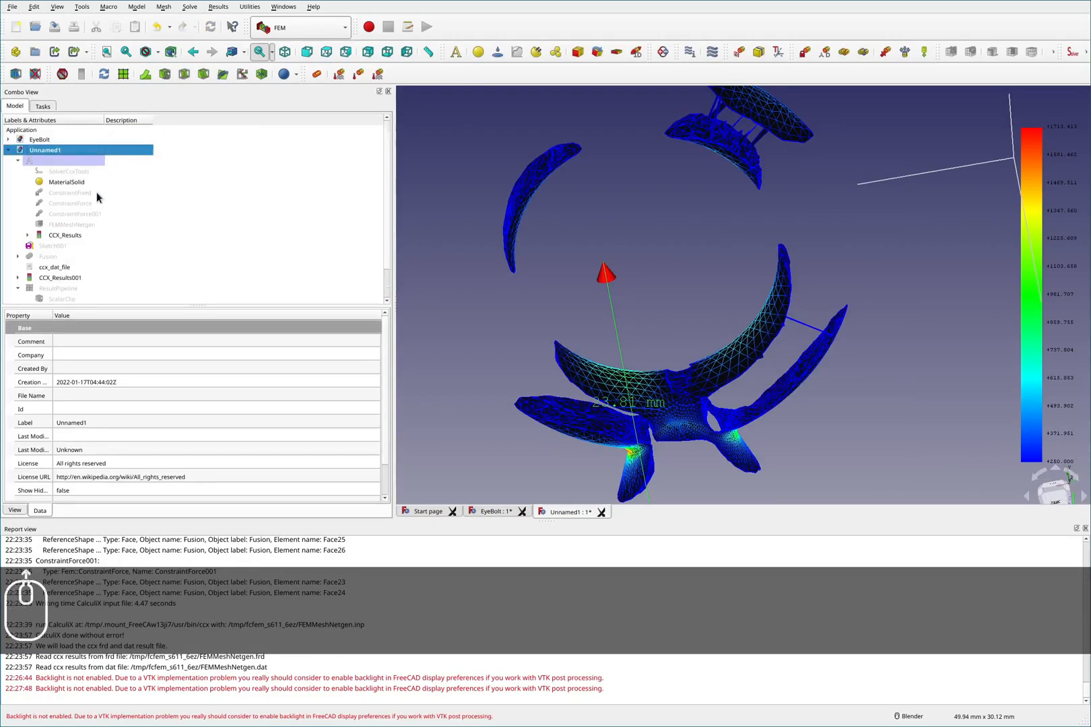
- Copy ScalarClip001 from EyeBolt's ResultPipeline001 and activate the Unnamed1 document
double_click(45, 142)
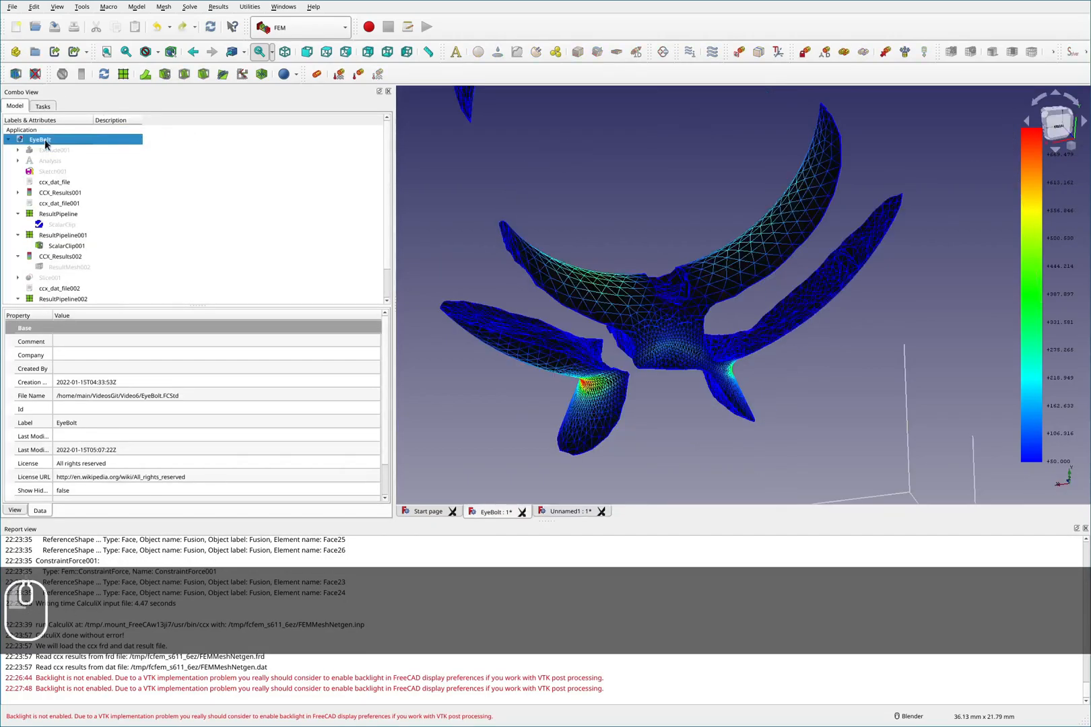
left_click(51, 239)
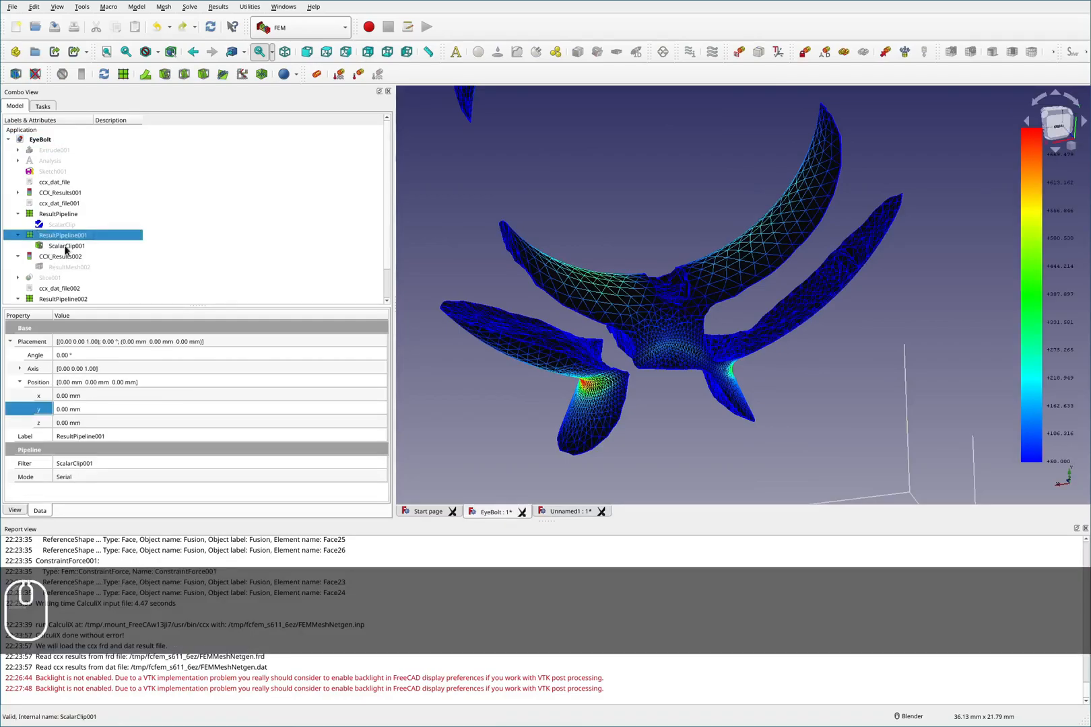
left_click(66, 246)
left_click(62, 237)
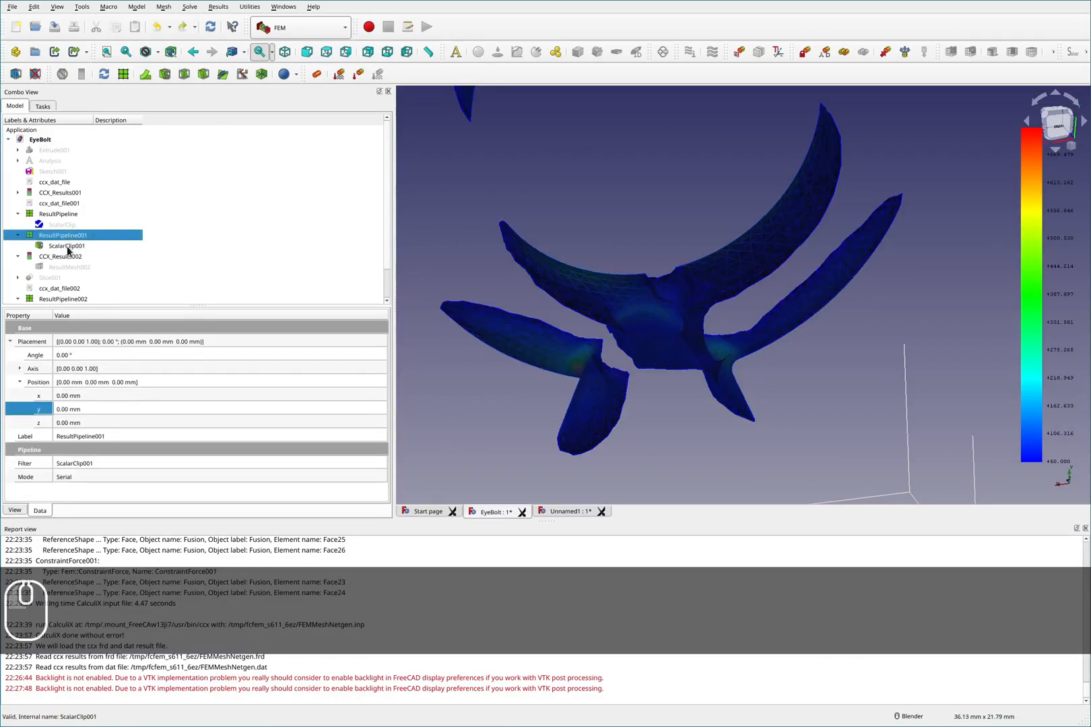
left_click(67, 247)
key("ctrl+c")
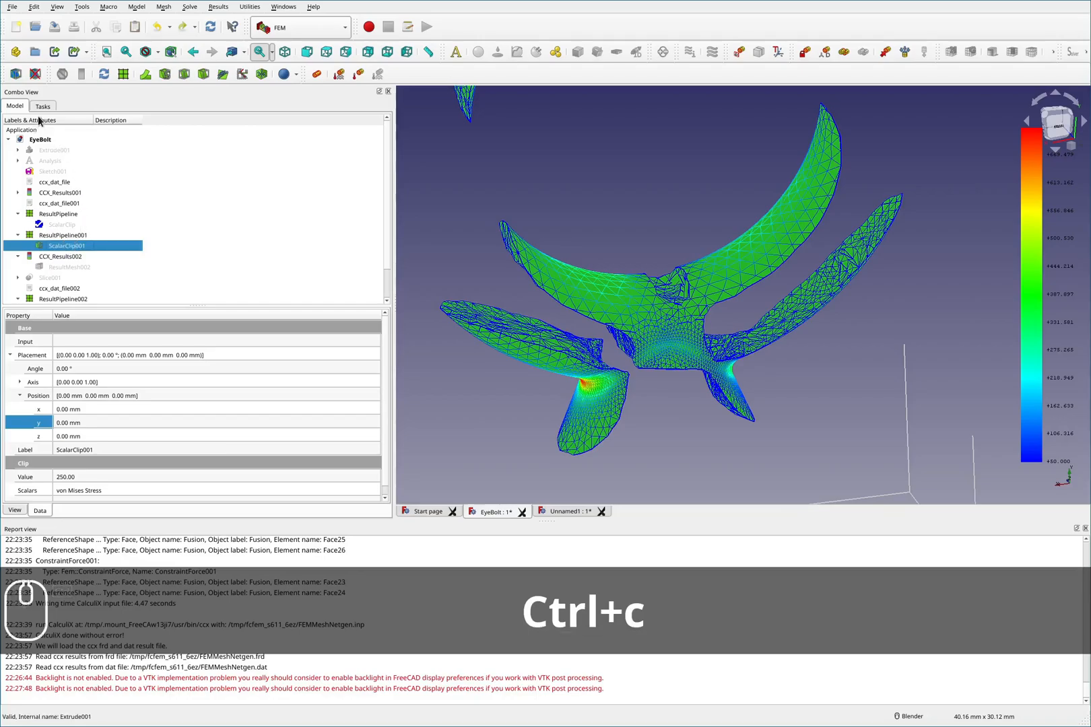
left_click(8, 140)
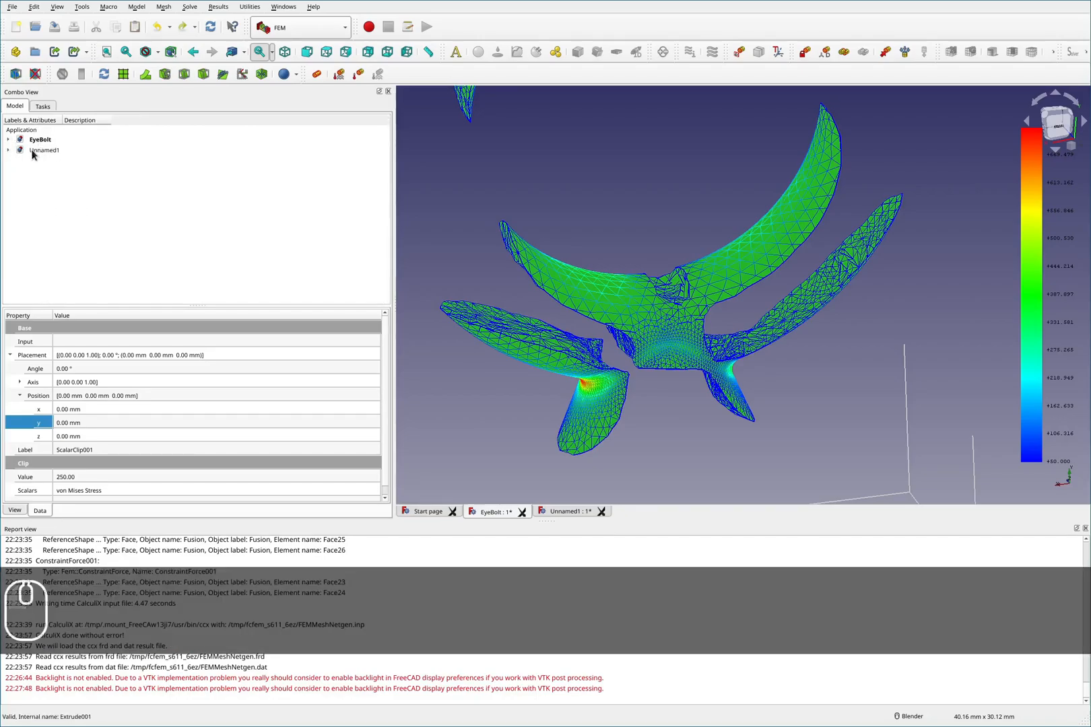
double_click(31, 151)
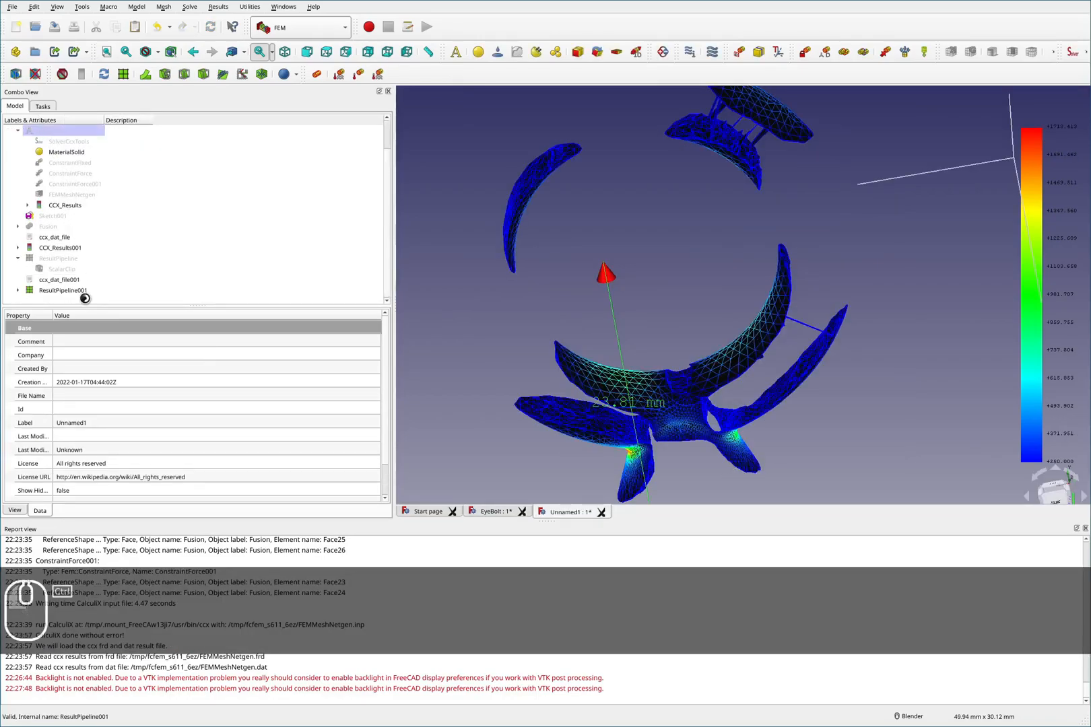
- Paste the copied ScalarClip into the Unnamed1 document's model tree
key("ctrl+v")
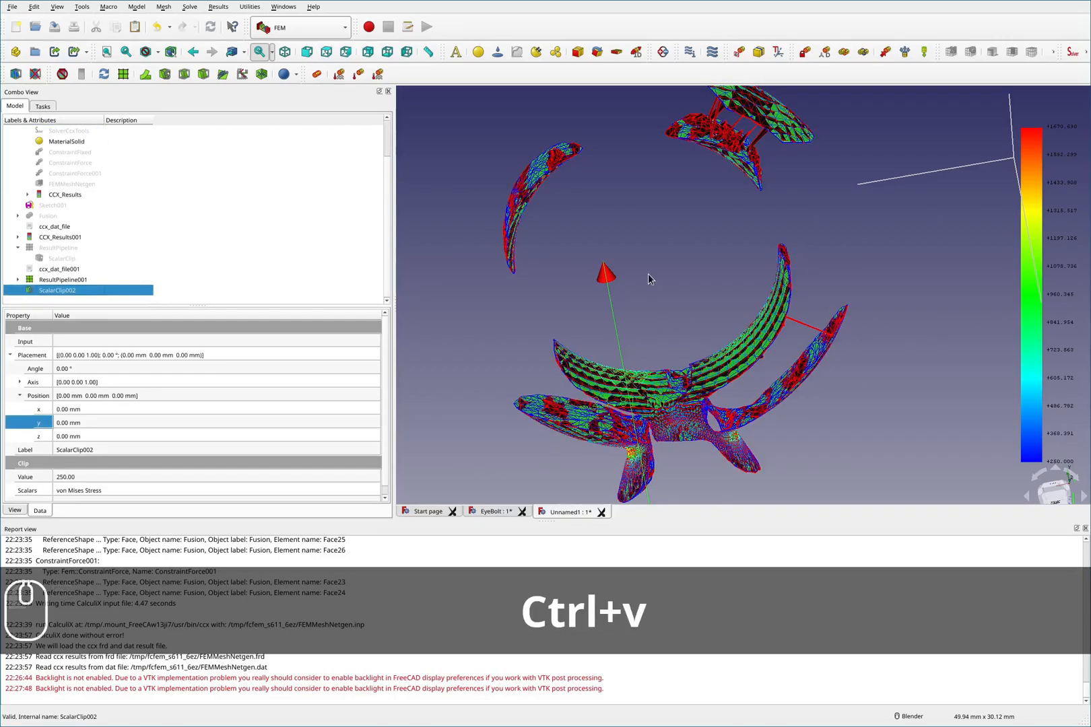
left_click(713, 225)
scroll(719, 228, "down", 4)
scroll(724, 228, "up", 4)
middle_click_drag(714, 290, 784, 275)
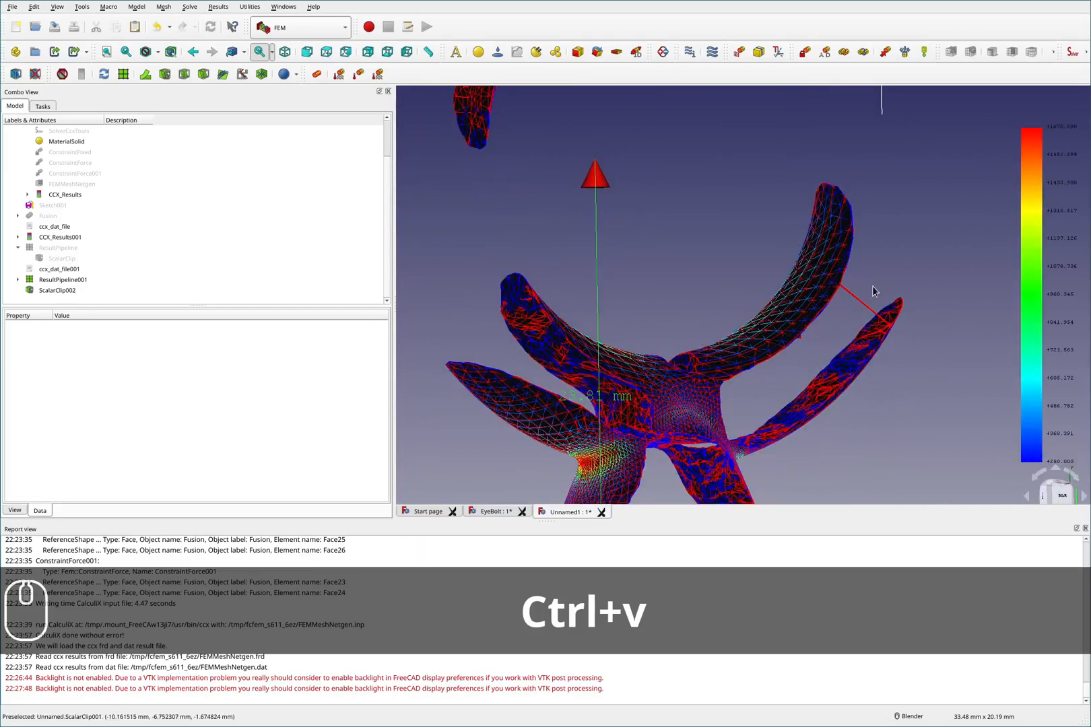
key("F2")
mouse_move(923, 273)
left_mouse_down()
mouse_move(873, 268)
mouse_move(894, 269)
left_mouse_up()
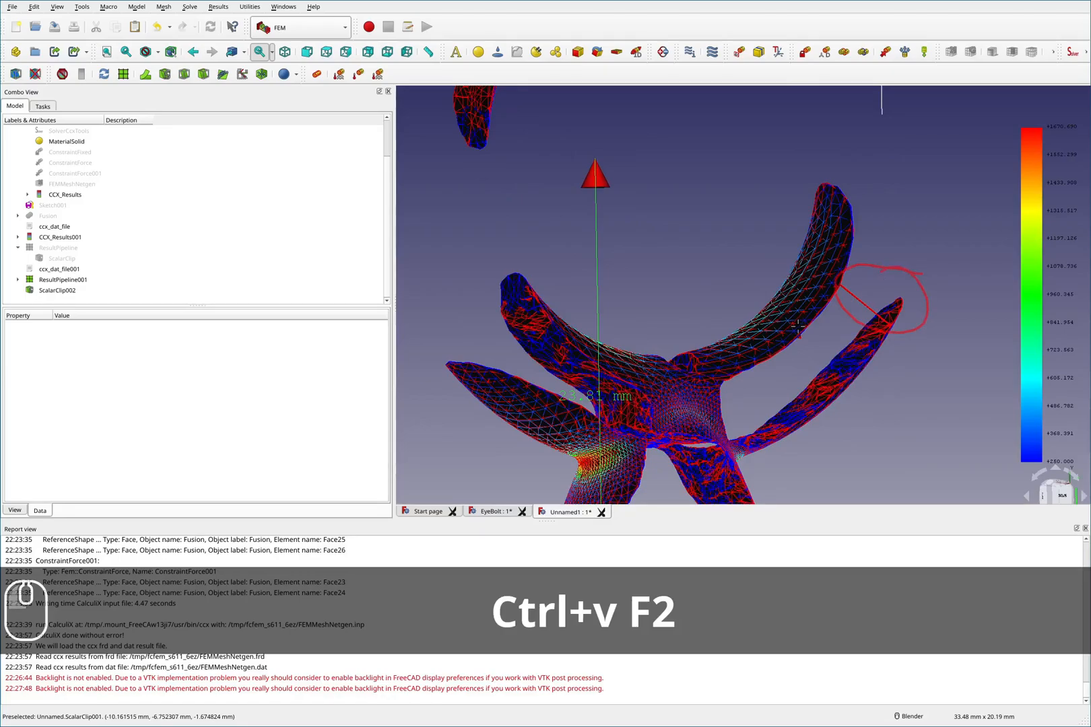
key("F2")
- Orbit and zoom to examine the pasted clip's high-stress regions around the eye and shank in Unnamed1
mouse_move(774, 317)
middle_mouse_down()
mouse_move(764, 236)
mouse_move(708, 243)
mouse_move(762, 267)
mouse_move(881, 257)
mouse_move(858, 246)
mouse_move(759, 258)
middle_mouse_up()
scroll(759, 258, "down", 3)
scroll(753, 401, "up", 3)
scroll(734, 384, "down", 1)
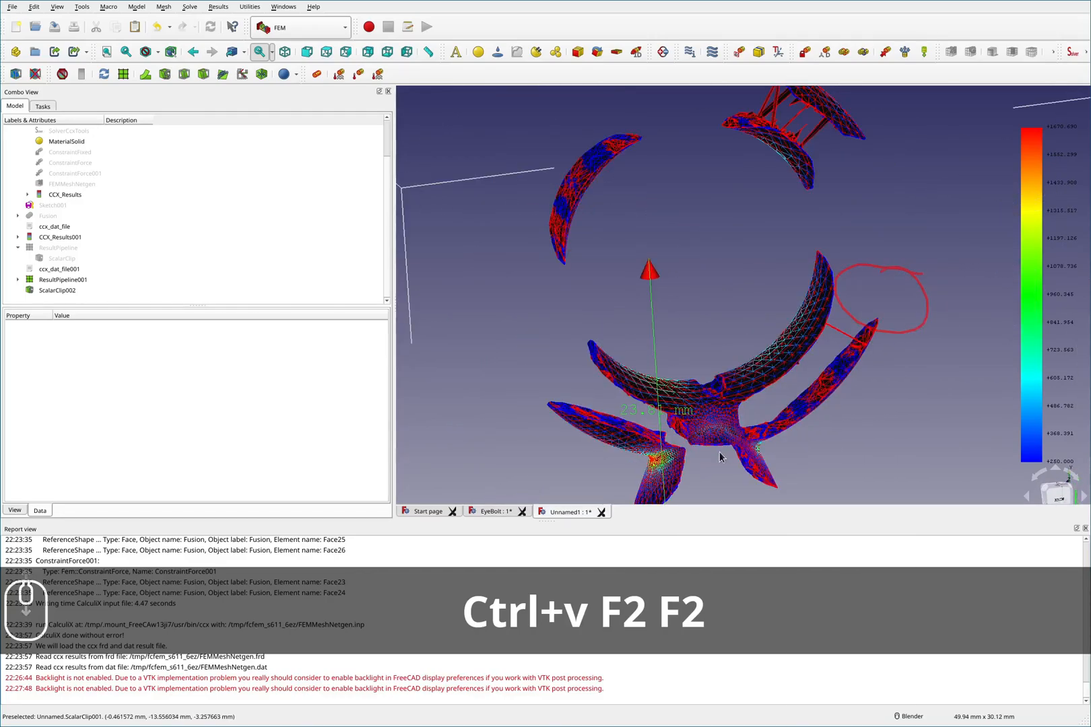
scroll(718, 374, "up", 2)
scroll(717, 374, "down", 2)
key("shift+F2")
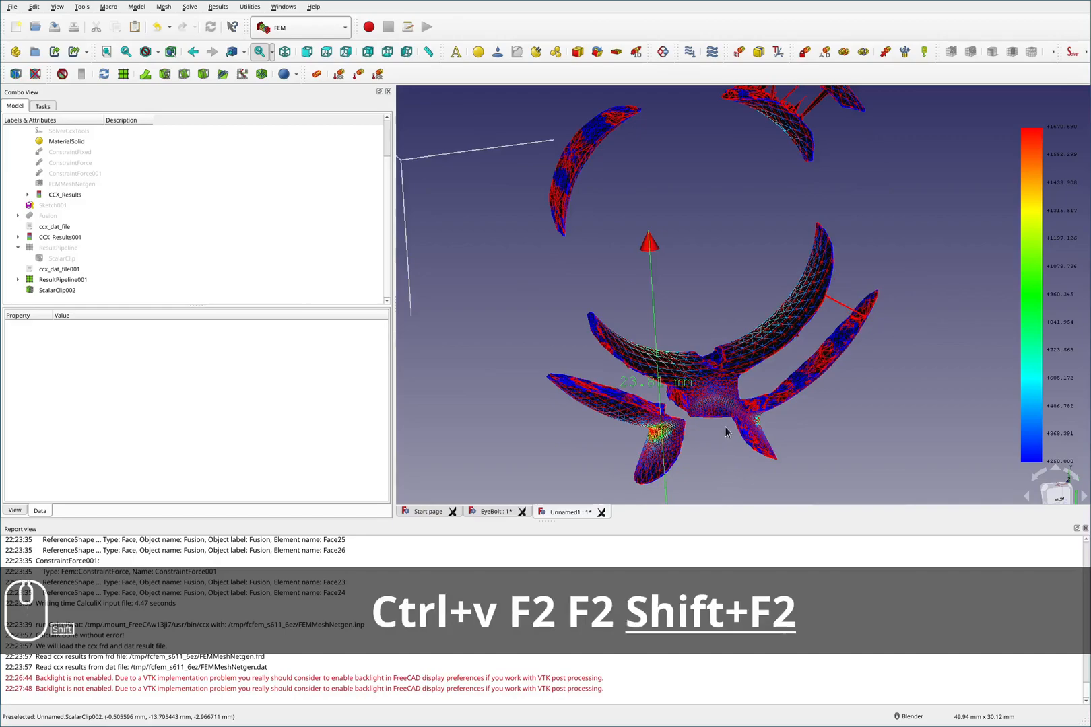
key("F2")
key("F2")
scroll(730, 351, "down", 3)
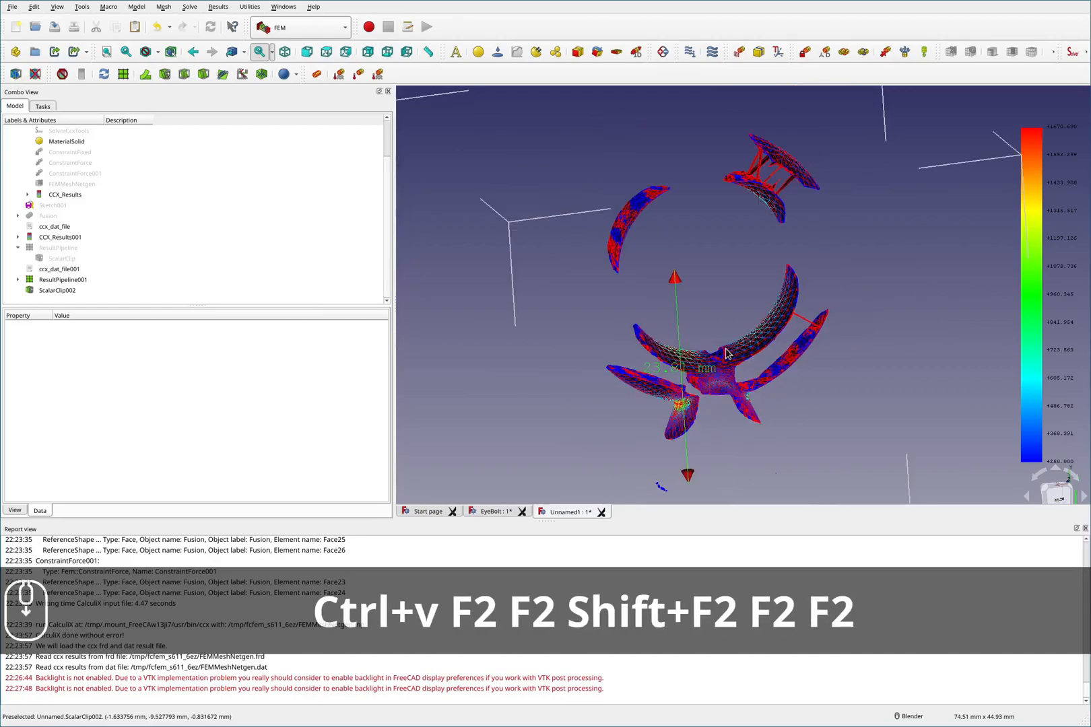
scroll(713, 400, "up", 4)
key("F2")
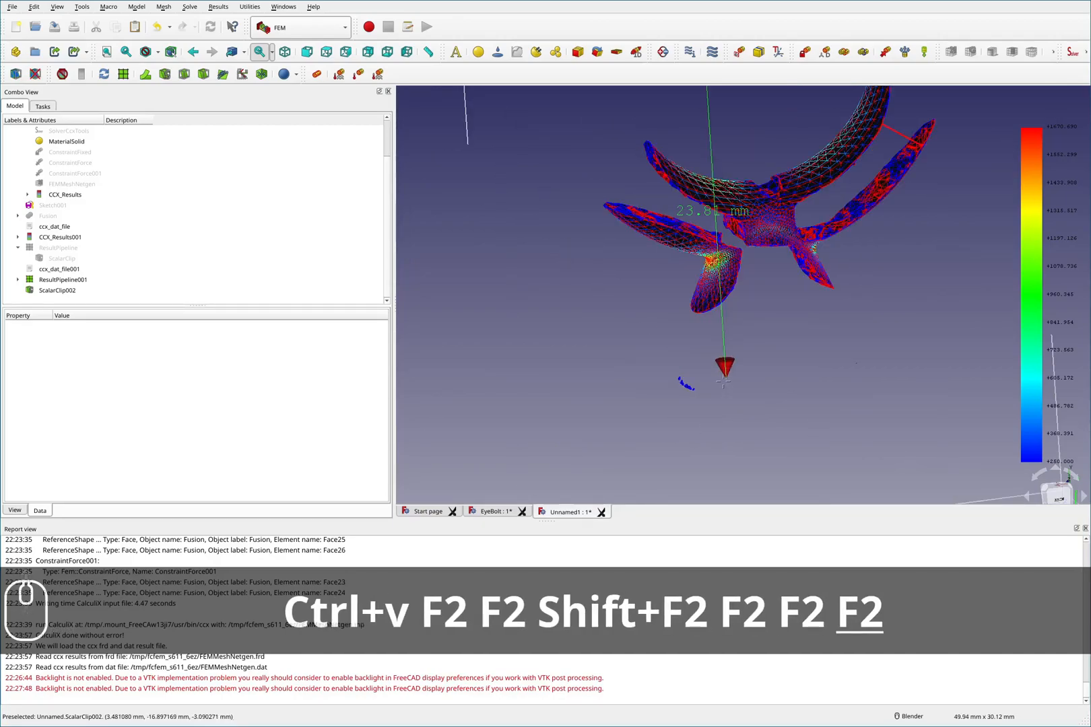
mouse_move(695, 312)
left_mouse_down()
mouse_move(667, 374)
mouse_move(791, 400)
left_mouse_up()
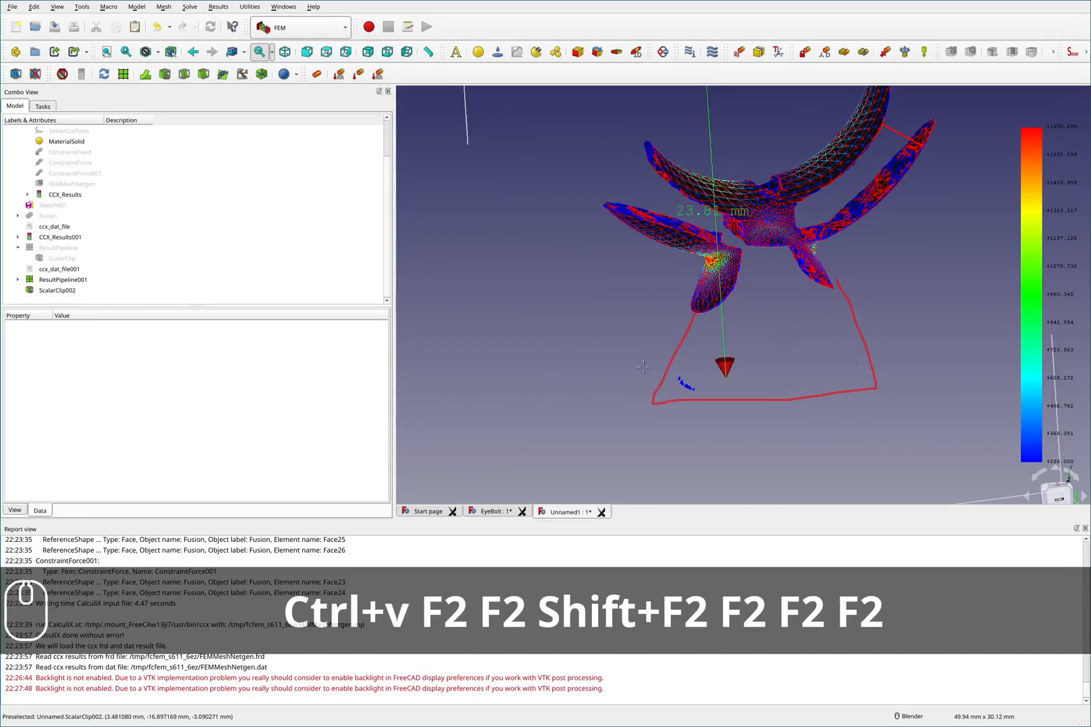
mouse_move(657, 351)
left_mouse_down()
mouse_move(734, 435)
mouse_move(852, 355)
mouse_move(668, 352)
left_mouse_up()
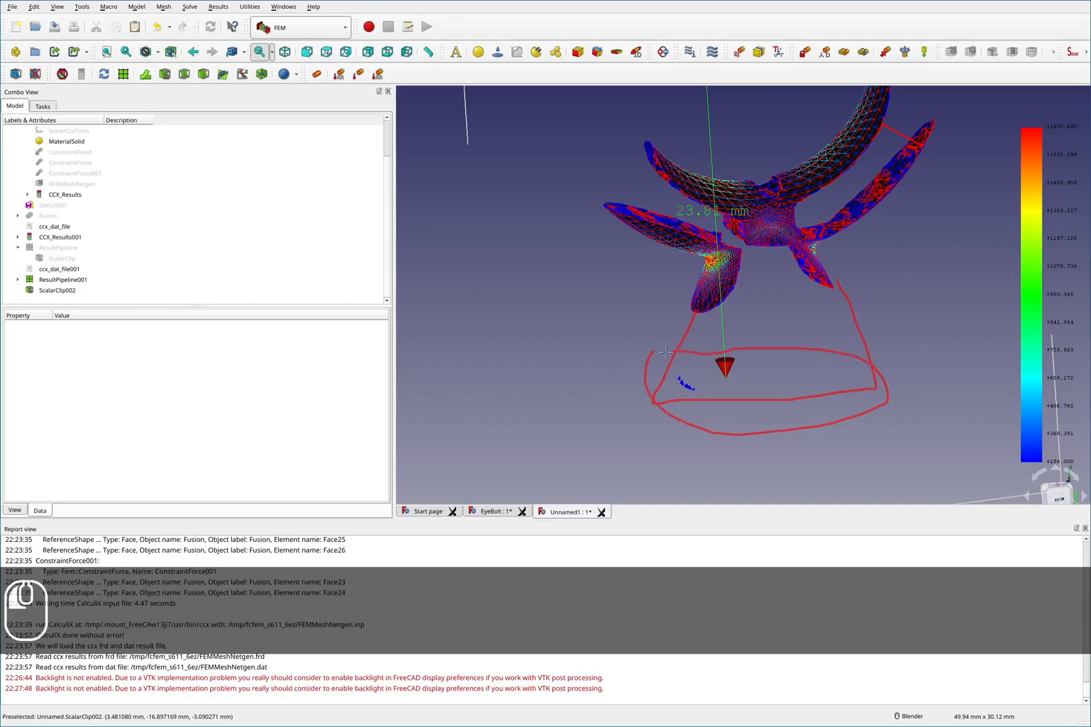
mouse_move(491, 350)
left_mouse_down()
mouse_move(611, 356)
mouse_move(469, 383)
left_mouse_up()
left_click_drag(473, 459, 941, 443)
mouse_move(885, 351)
left_mouse_down()
mouse_move(970, 434)
mouse_move(958, 445)
left_mouse_up()
mouse_move(775, 429)
left_mouse_down()
mouse_move(771, 476)
mouse_move(809, 454)
left_mouse_up()
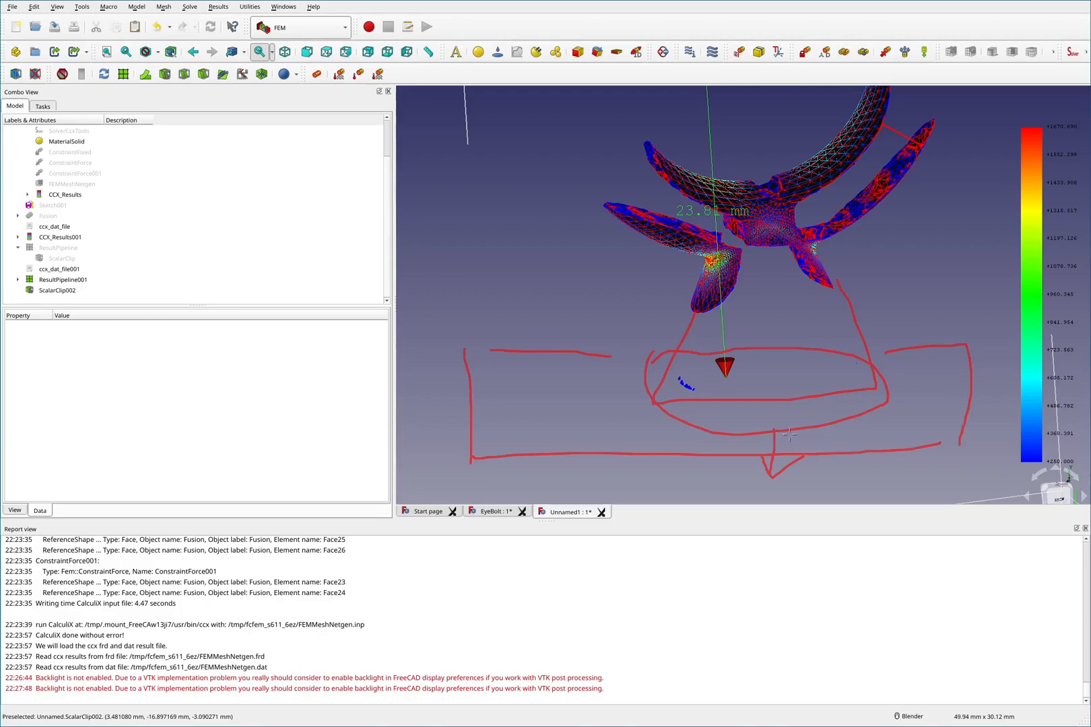
mouse_move(791, 436)
left_mouse_down("shift")
mouse_move(755, 444)
mouse_move(767, 495)
left_mouse_up("shift")
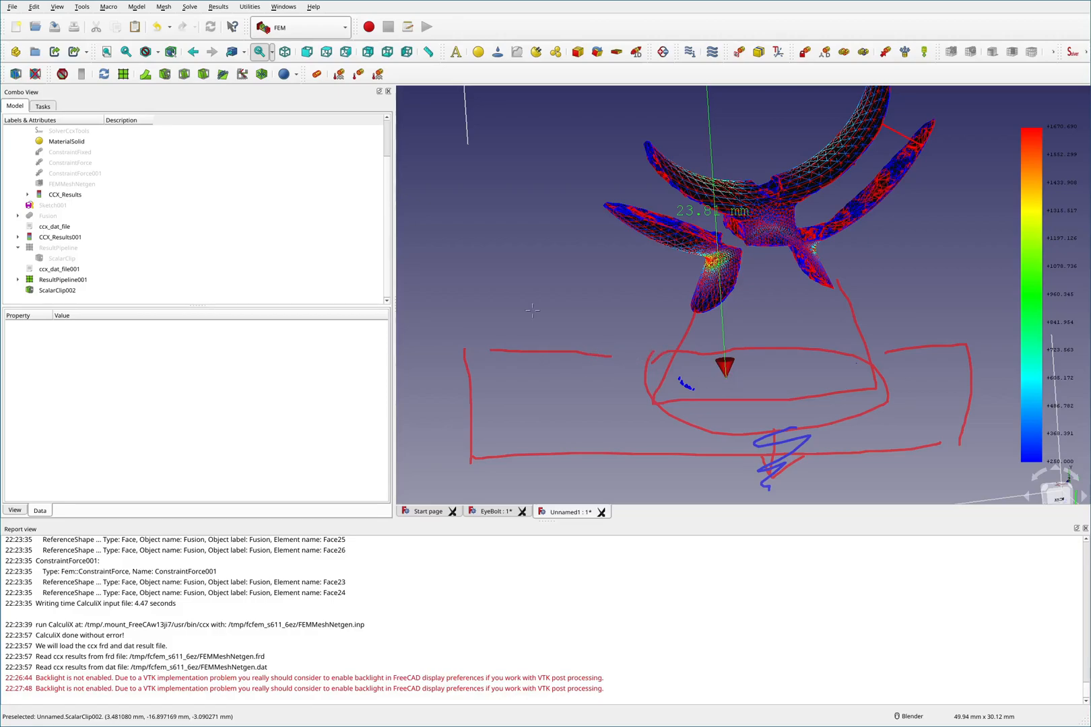
left_click_drag(532, 310, 526, 388)
left_click_drag(591, 304, 688, 361)
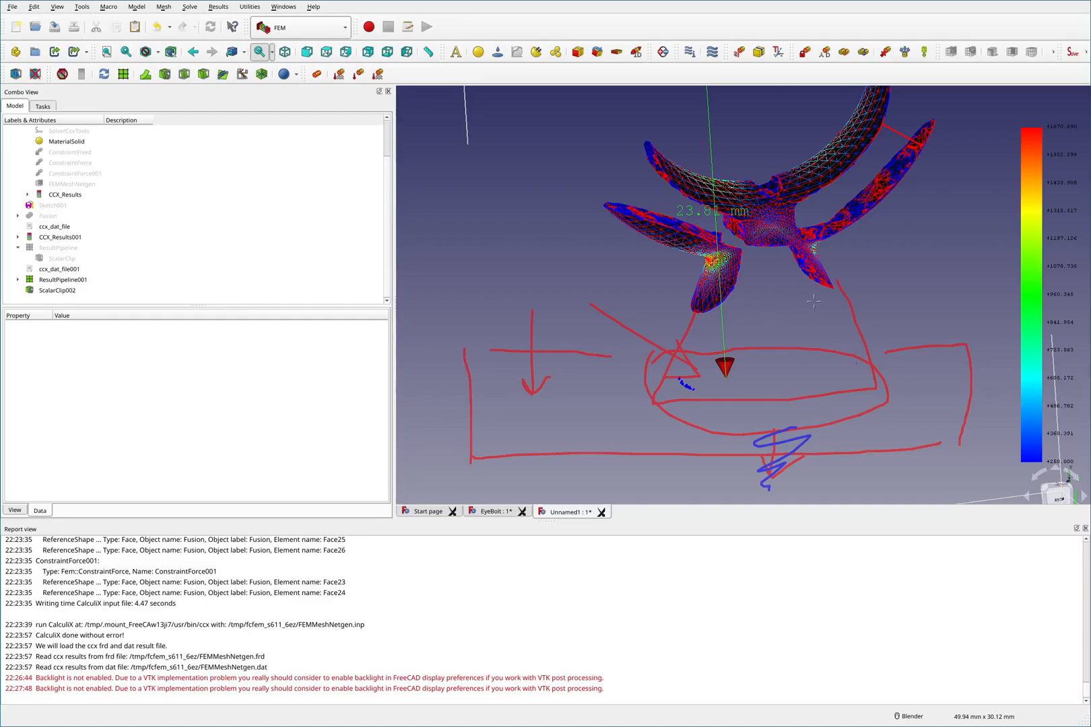
left_click(884, 171)
mouse_move(600, 164)
left_mouse_down()
mouse_move(788, 323)
mouse_move(908, 223)
left_mouse_up()
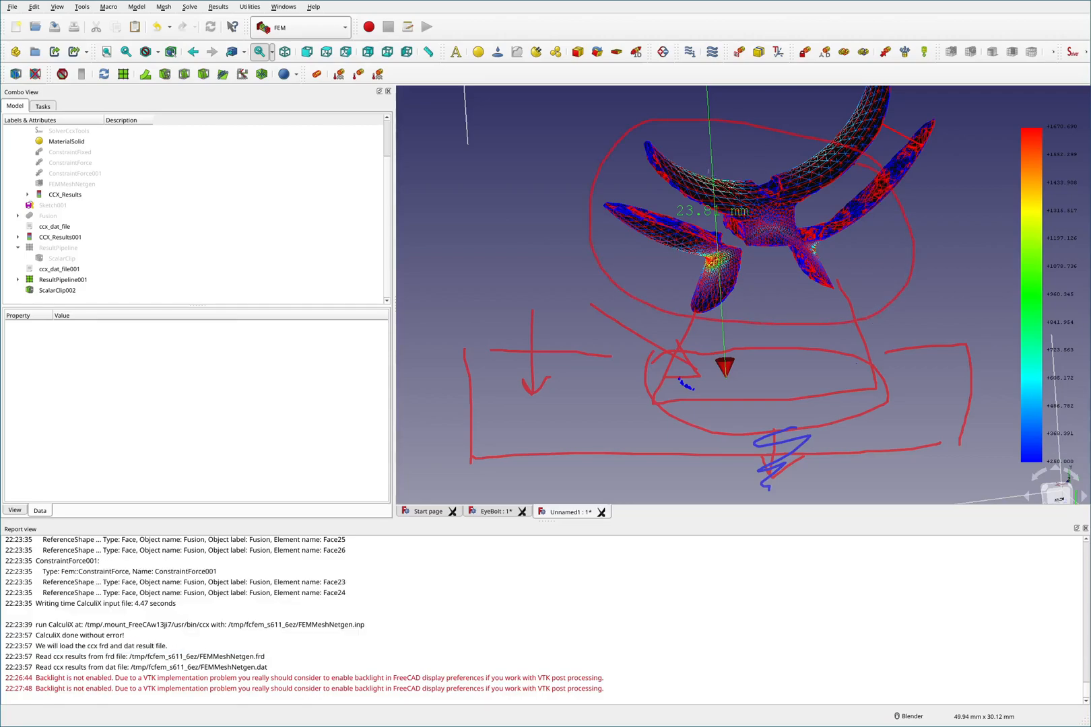
key("shift+F2")
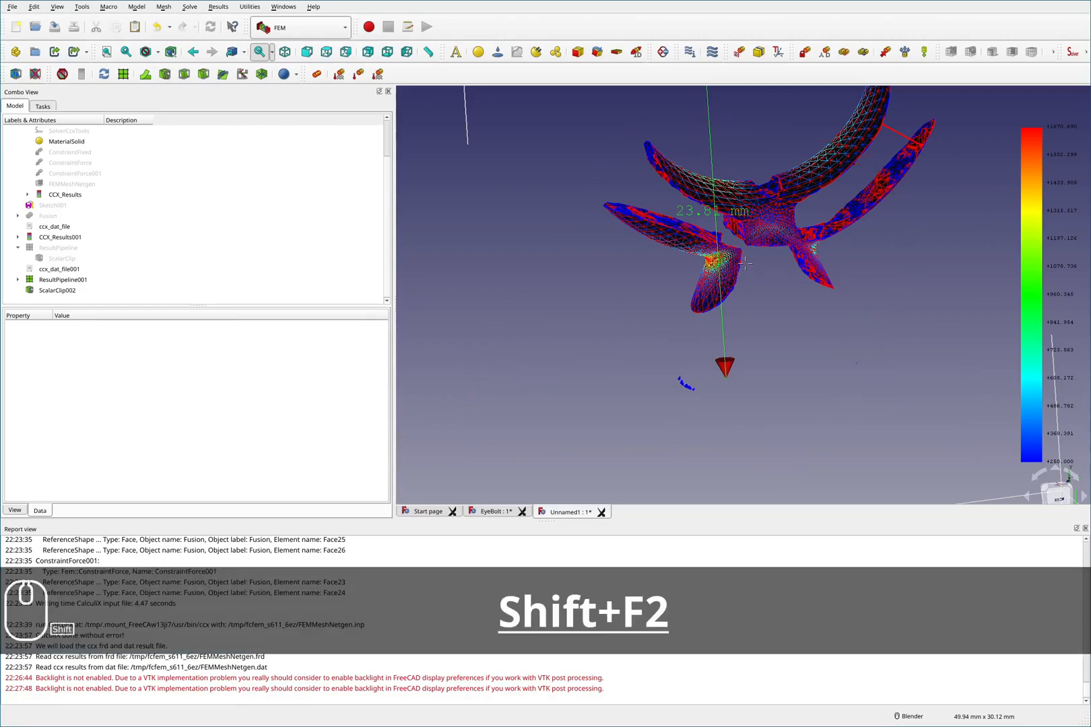
key("F2")
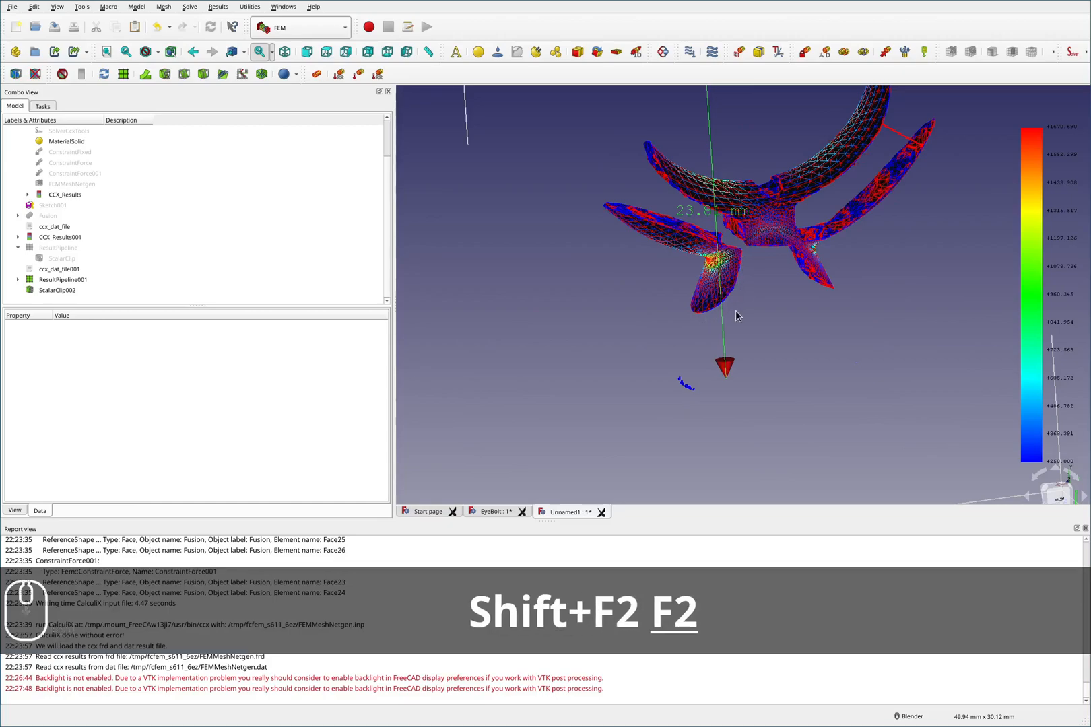
scroll(746, 310, "down", 2)
left_click_drag(738, 287, 740, 363)
mouse_move(780, 294)
left_mouse_down()
mouse_move(782, 350)
mouse_move(771, 358)
mouse_move(785, 356)
left_mouse_up()
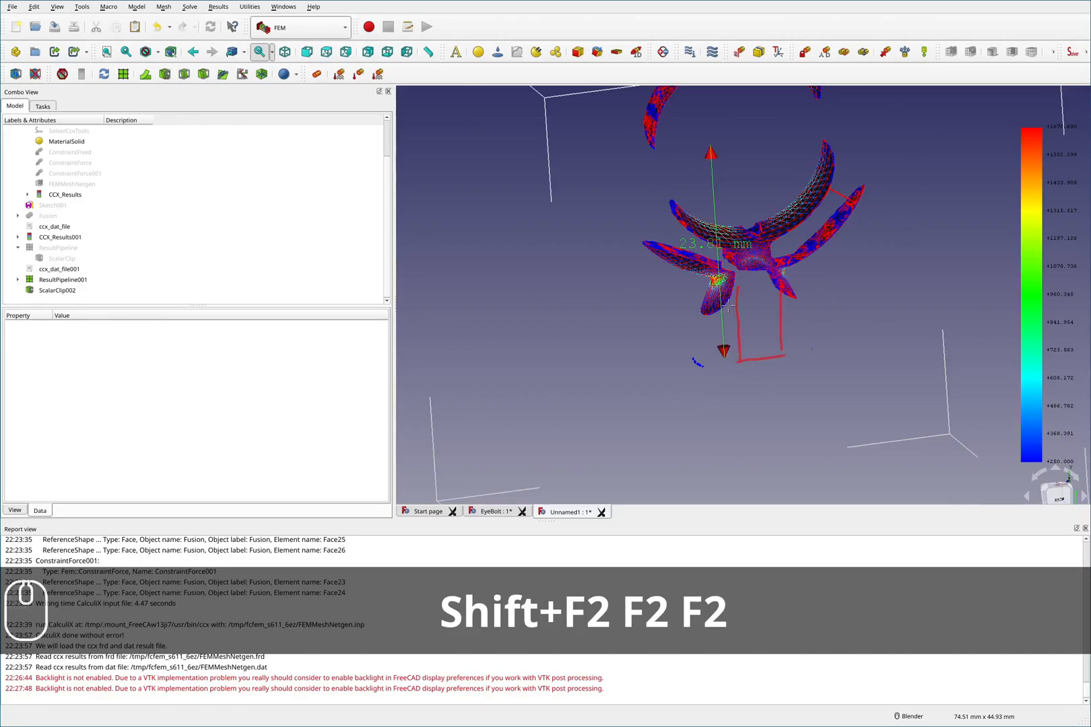
left_click_drag(753, 299, 757, 355)
left_click_drag(765, 298, 773, 361)
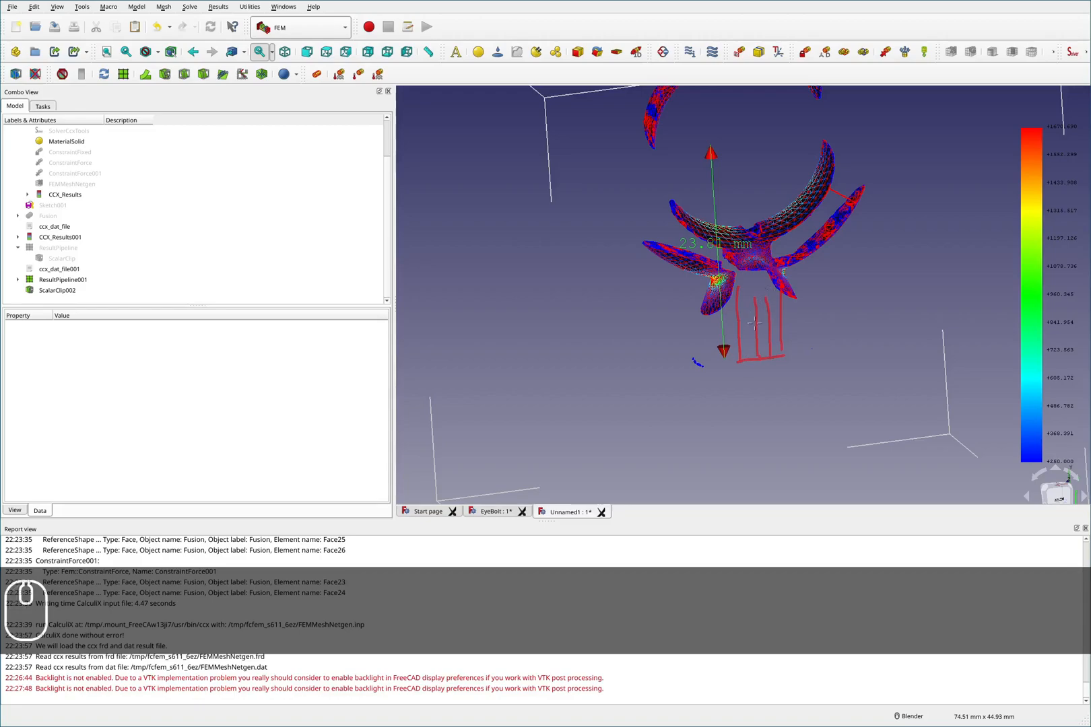
mouse_move(709, 311)
left_mouse_down()
mouse_move(671, 373)
mouse_move(734, 362)
left_mouse_up()
mouse_move(800, 304)
left_mouse_down()
mouse_move(845, 351)
mouse_move(800, 361)
mouse_move(802, 304)
left_mouse_up()
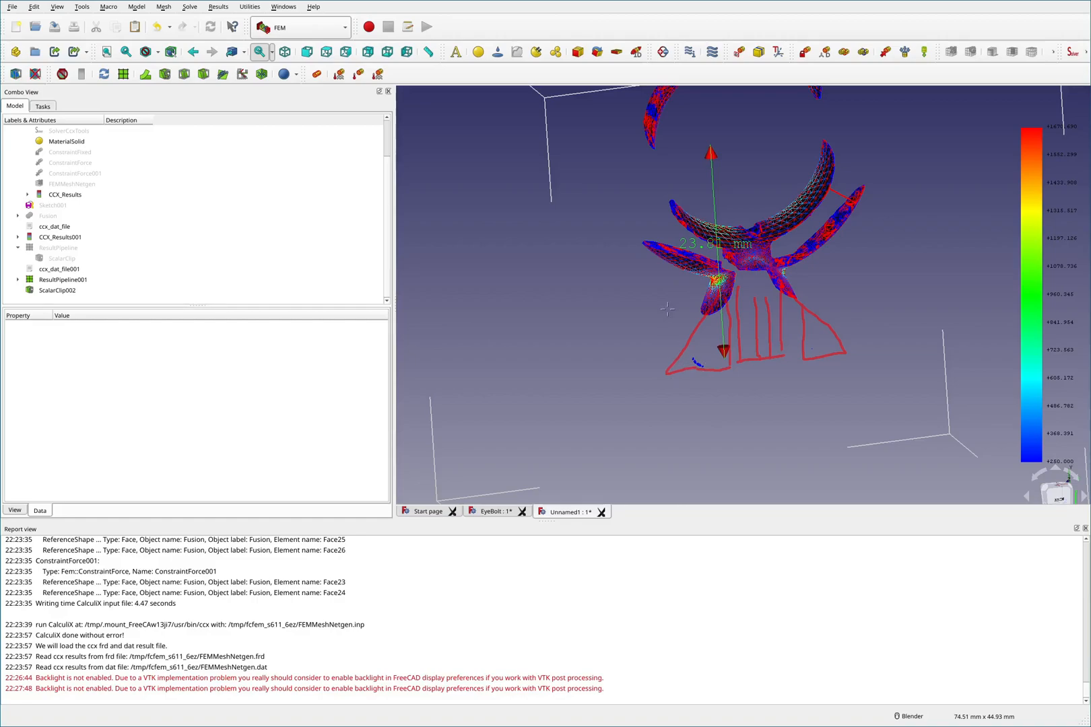
mouse_move(656, 290)
left_mouse_down()
mouse_move(802, 306)
mouse_move(842, 198)
left_mouse_up()
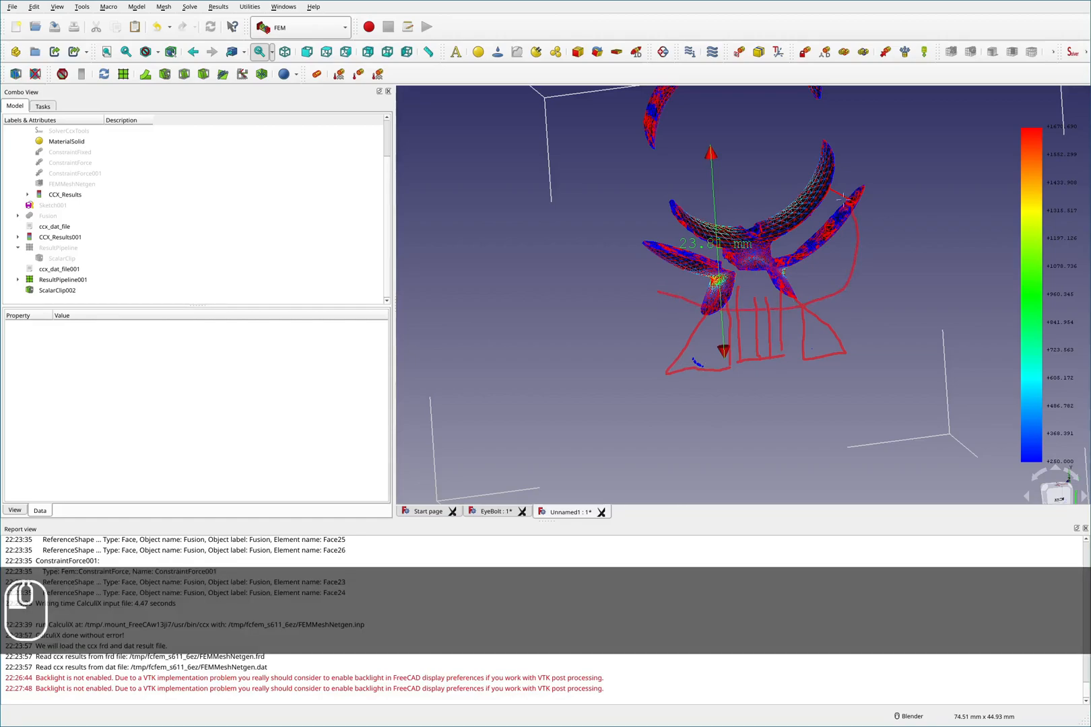
mouse_move(684, 193)
left_mouse_down()
mouse_move(631, 277)
mouse_move(658, 292)
left_mouse_up()
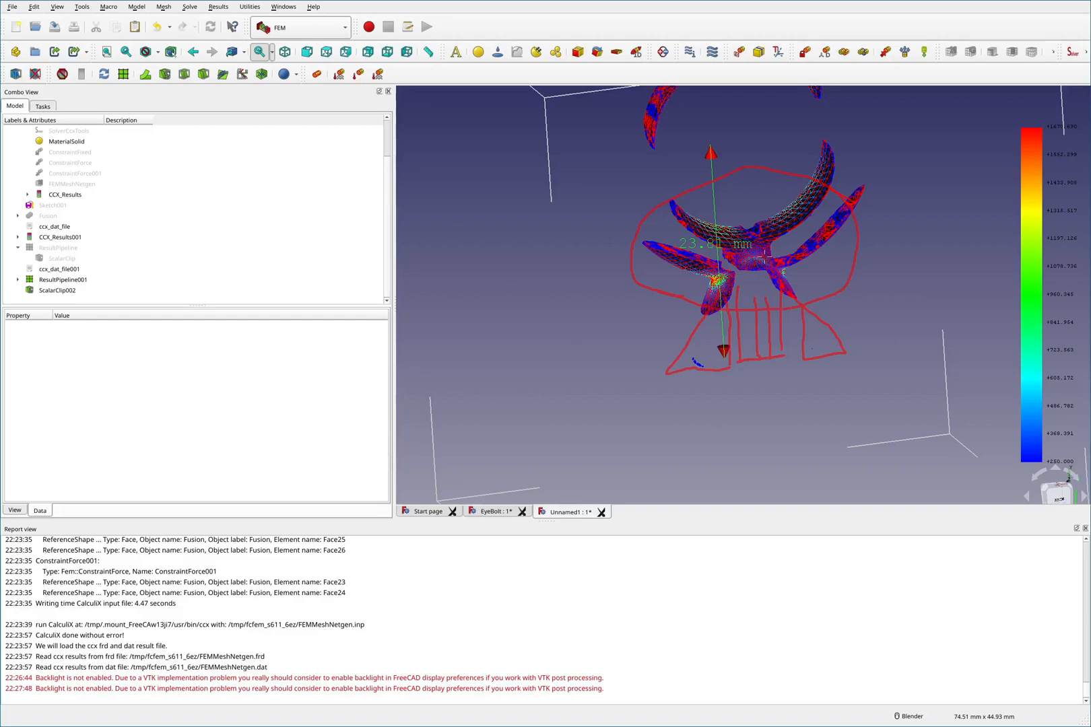
key("shift+F2")
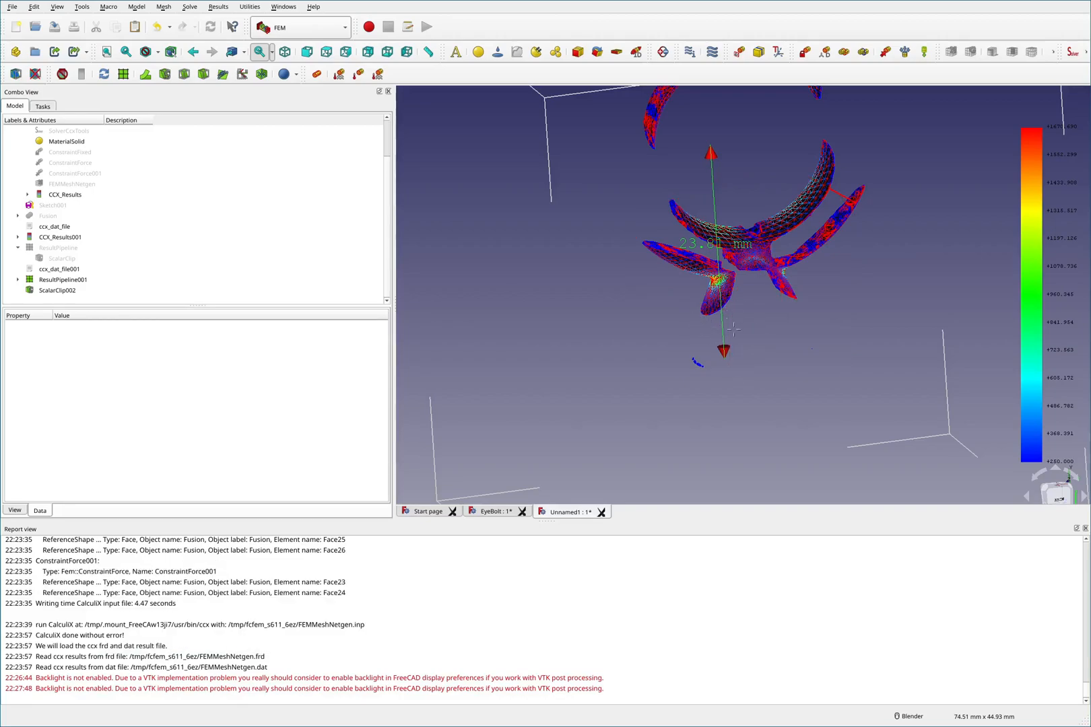
mouse_move(702, 344)
left_mouse_down()
mouse_move(781, 357)
mouse_move(798, 340)
mouse_move(859, 336)
mouse_move(671, 344)
left_mouse_up()
mouse_move(702, 339)
left_mouse_down()
mouse_move(729, 296)
mouse_move(766, 294)
mouse_move(800, 306)
mouse_move(812, 337)
left_mouse_up()
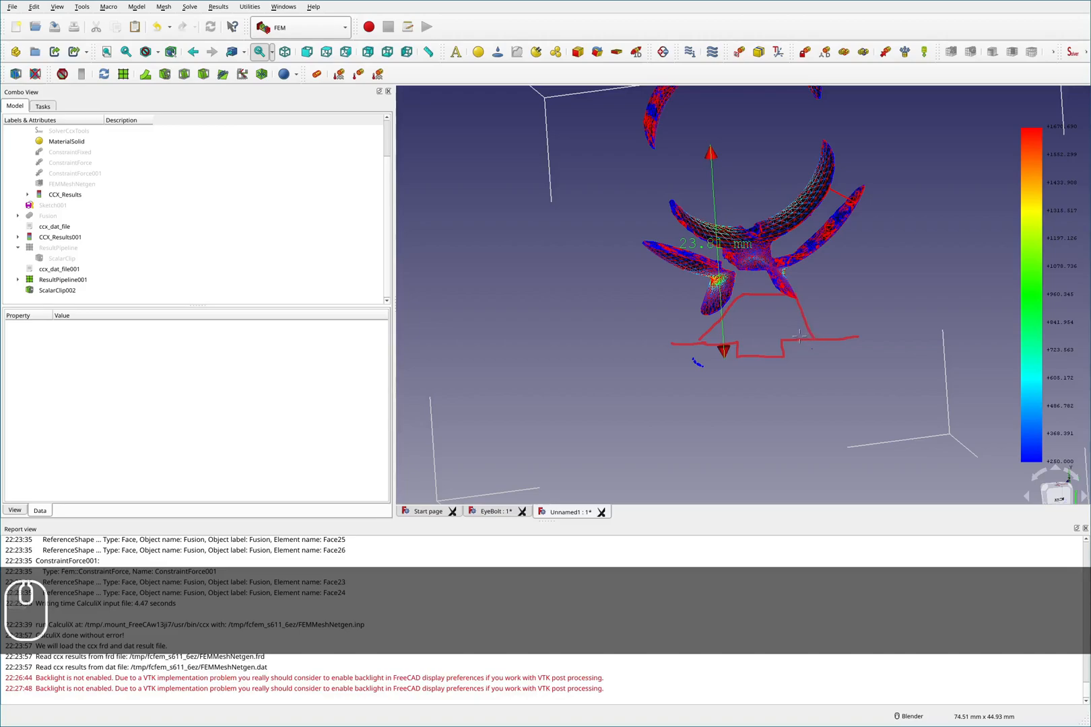
left_click_drag(794, 338, 805, 340)
mouse_move(761, 361)
left_mouse_down()
mouse_move(761, 418)
mouse_move(774, 401)
left_mouse_up()
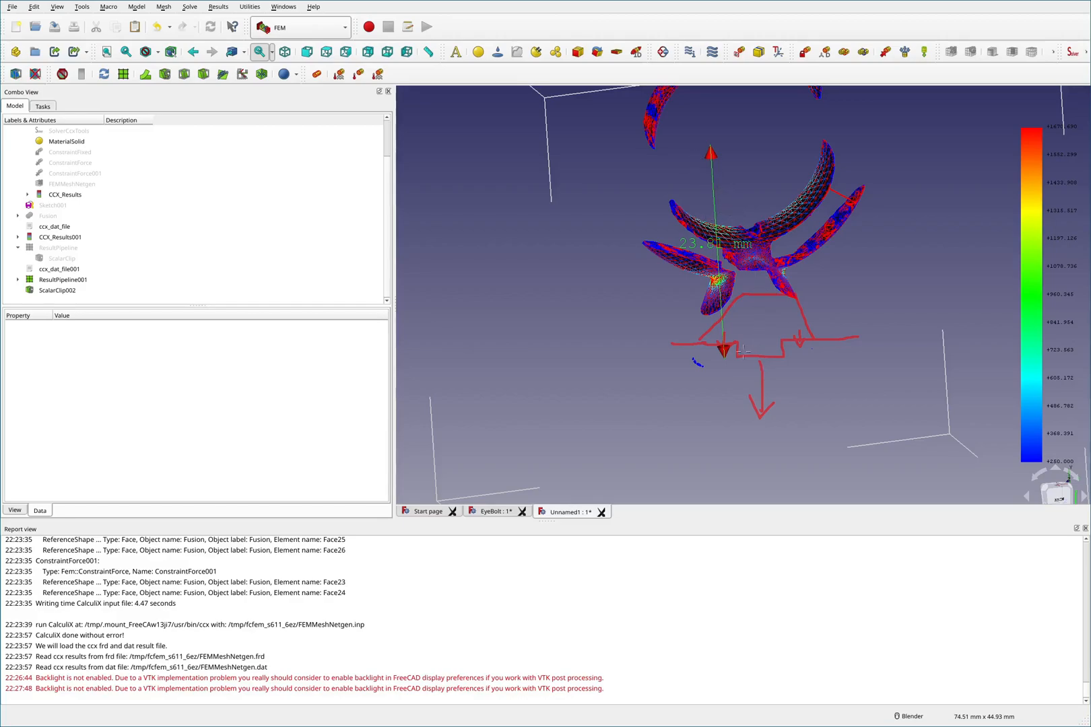
left_click_drag(756, 161, 755, 118)
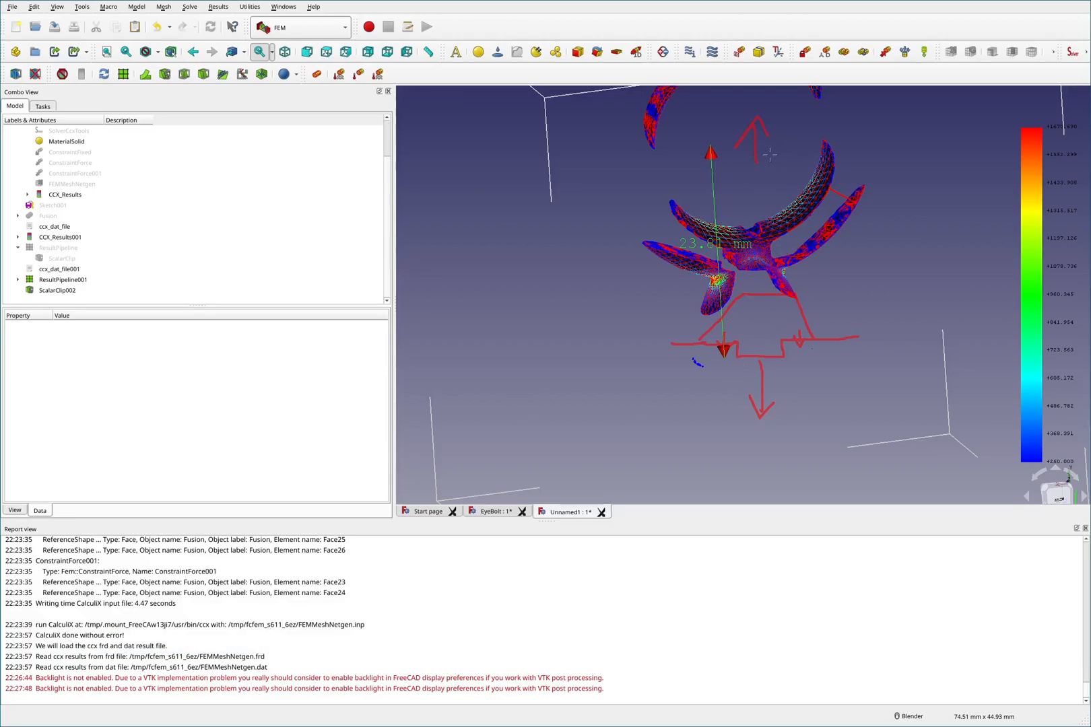
mouse_move(861, 141)
left_mouse_down()
mouse_move(864, 154)
mouse_move(860, 142)
left_mouse_up()
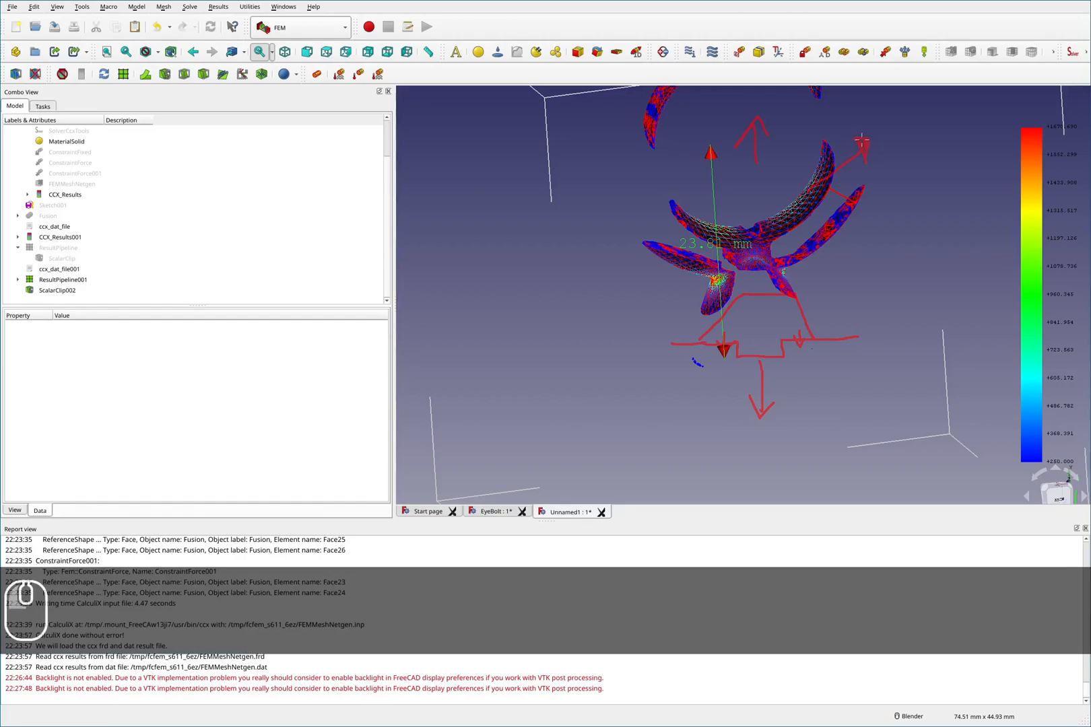
mouse_move(908, 266)
left_mouse_down()
mouse_move(863, 317)
mouse_move(860, 370)
mouse_move(852, 354)
mouse_move(874, 352)
left_mouse_up()
mouse_move(769, 371)
left_mouse_down()
mouse_move(742, 379)
mouse_move(771, 389)
mouse_move(750, 376)
mouse_move(747, 385)
mouse_move(797, 369)
left_mouse_up()
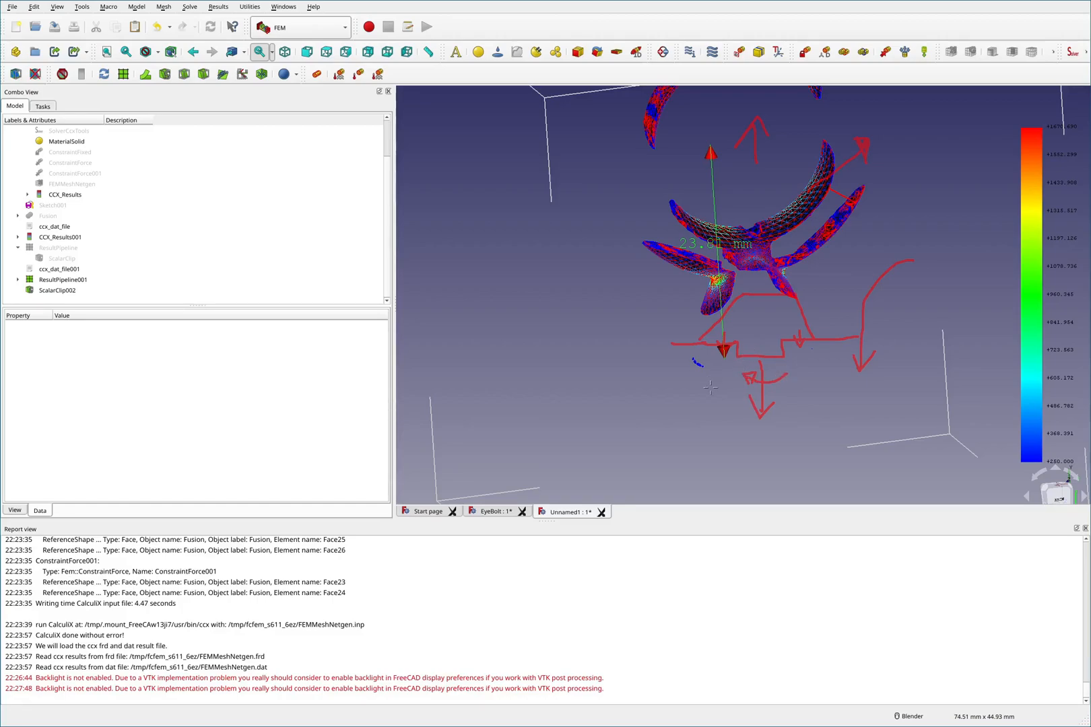
key("shift")
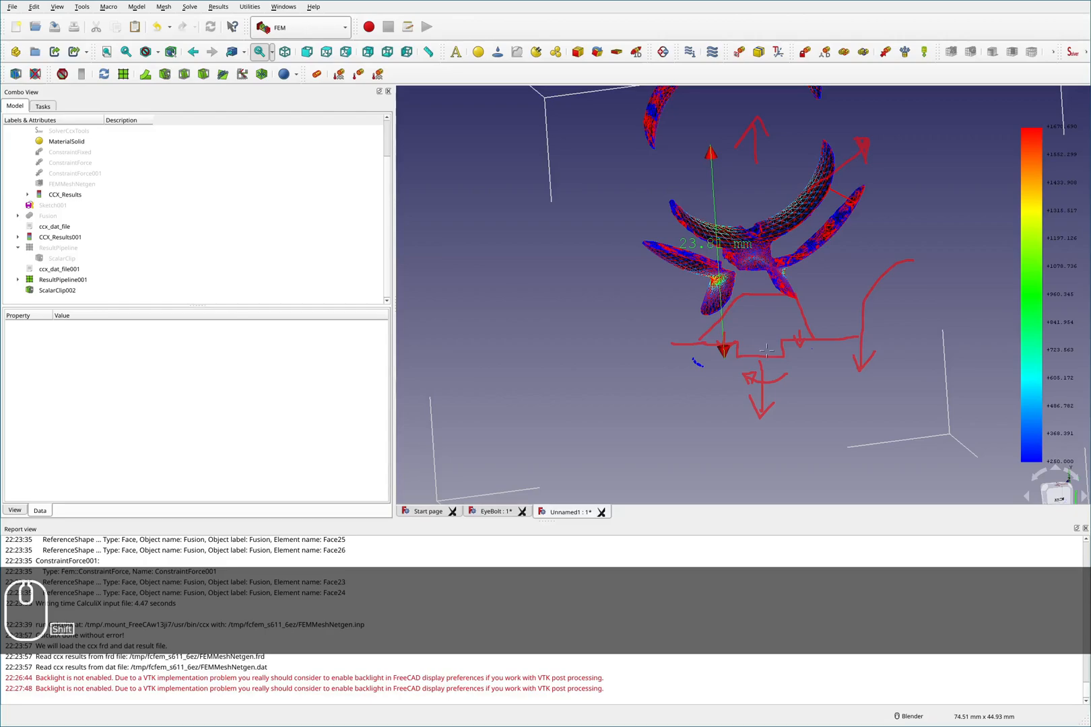
key("shift+F2")
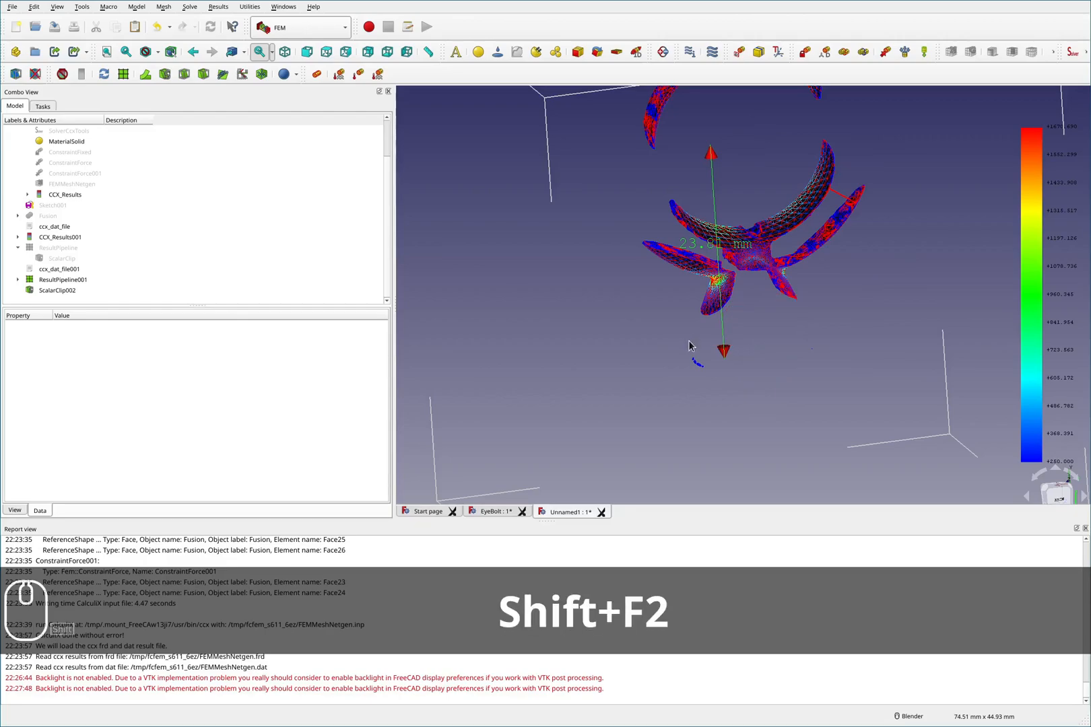
key("F2")
- Zoom and orbit around the clipped eyebolt to compare stress regions at the shank junction
scroll(764, 241, "down", 3)
scroll(764, 241, "up", 3)
mouse_move(723, 305)
middle_mouse_down()
mouse_move(712, 334)
mouse_move(687, 309)
mouse_move(715, 320)
middle_mouse_up()
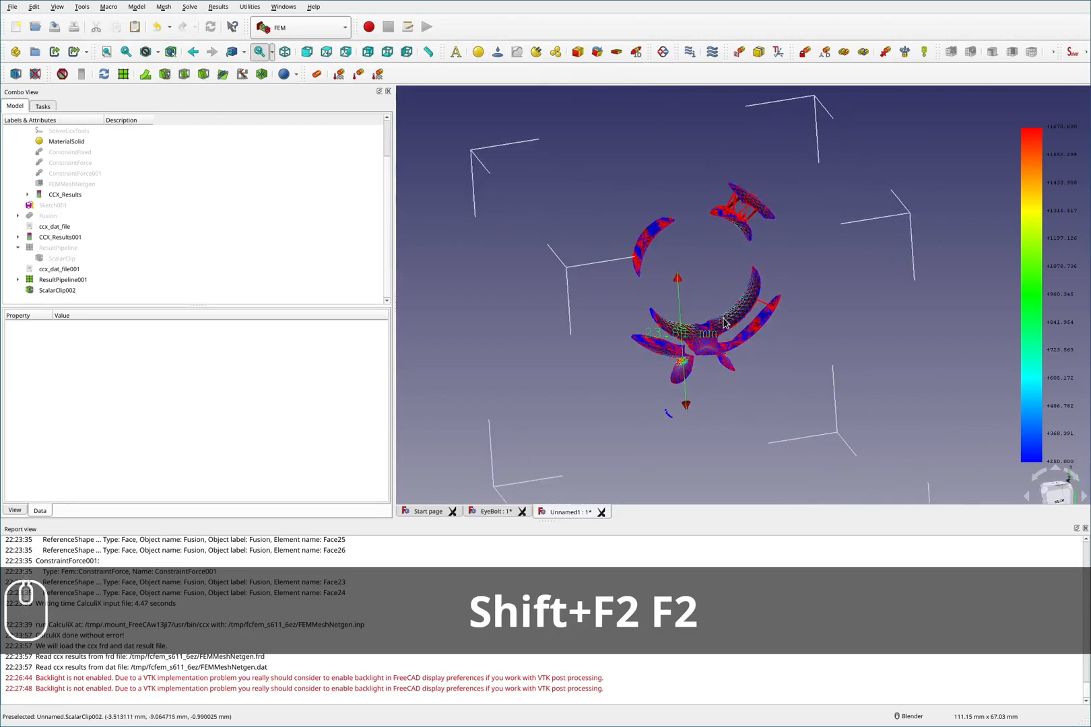
key("F2")
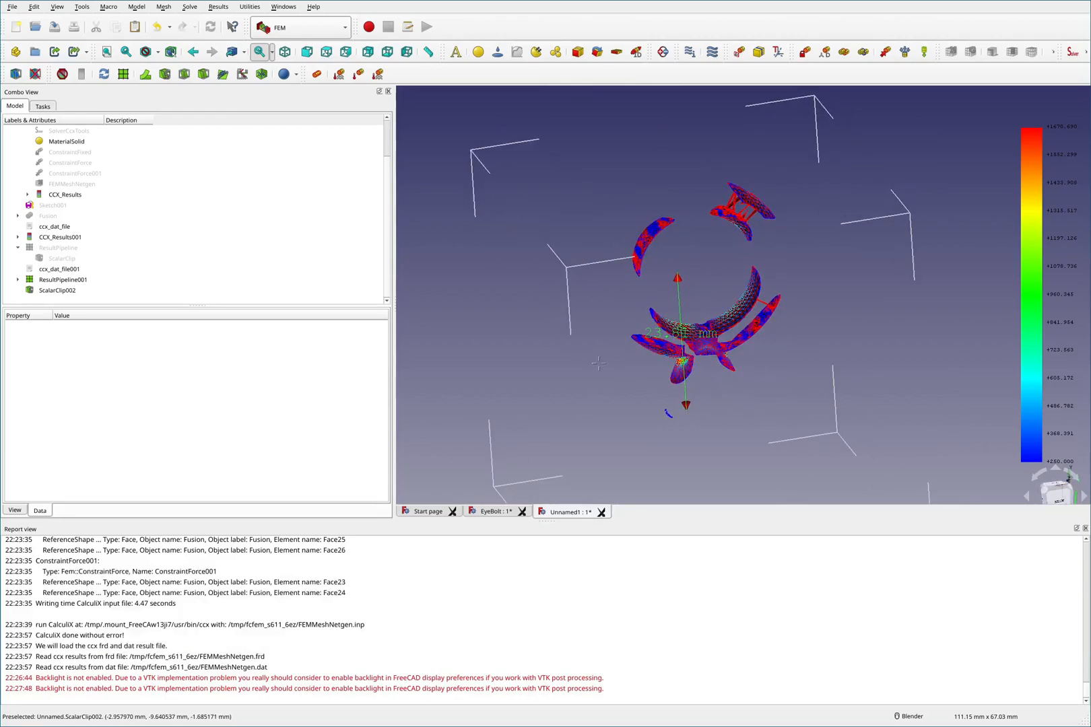
mouse_move(729, 374)
left_mouse_down()
mouse_move(818, 318)
mouse_move(807, 202)
mouse_move(607, 256)
mouse_move(651, 376)
mouse_move(679, 382)
mouse_move(649, 416)
mouse_move(765, 416)
mouse_move(735, 379)
mouse_move(703, 385)
left_mouse_up()
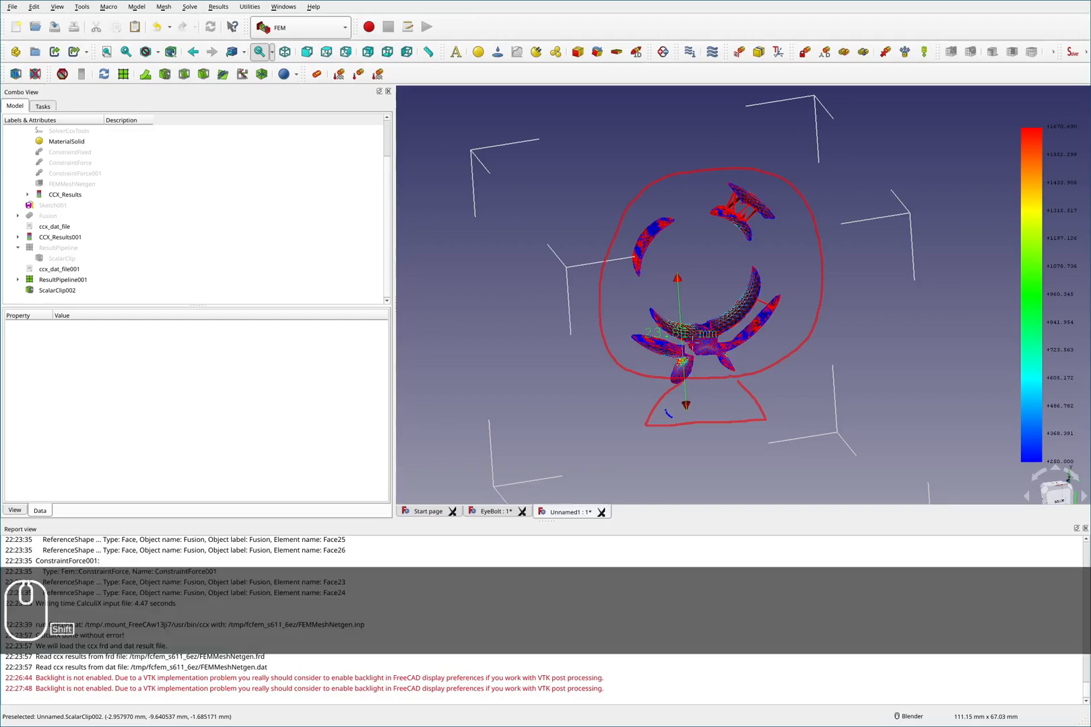
key("shift+F2")
mouse_move(741, 300)
left_mouse_down()
mouse_move(701, 292)
mouse_move(650, 376)
mouse_move(781, 311)
mouse_move(677, 295)
left_mouse_up()
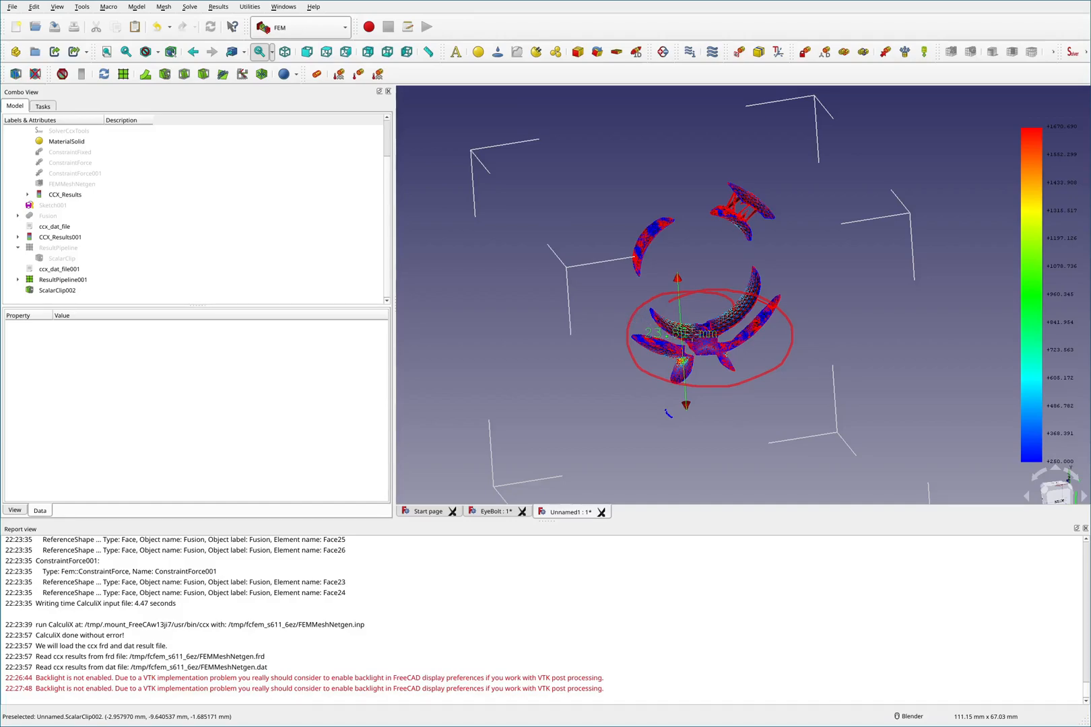
key("shift")
key("shift+F2")
key("F2")
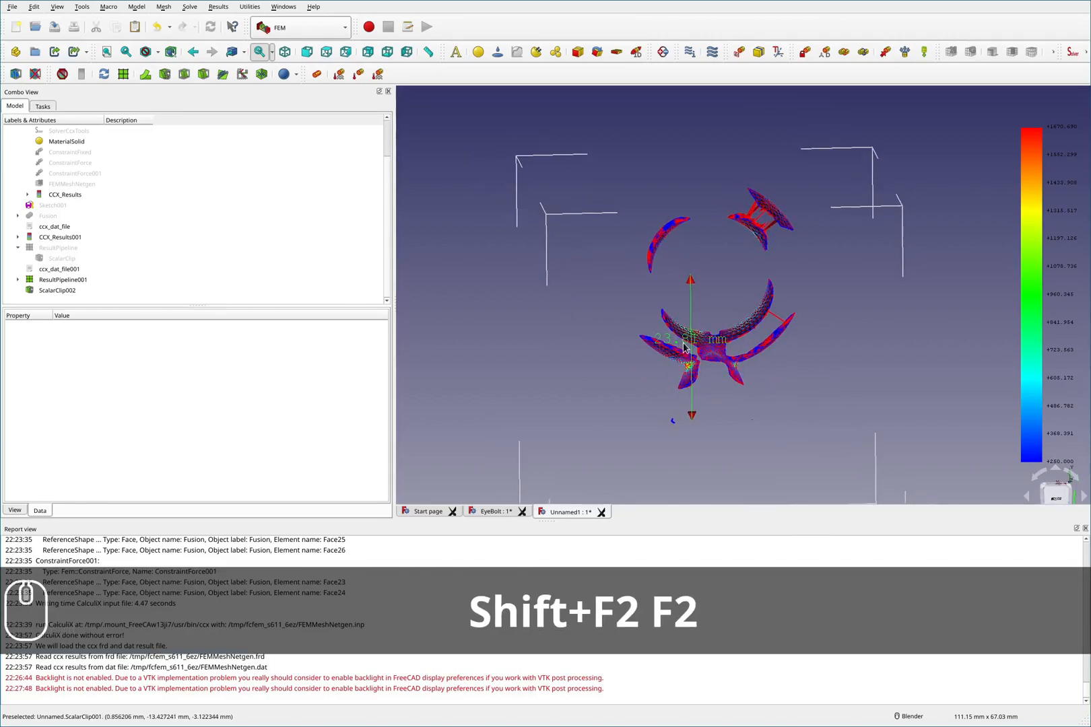
scroll(710, 360, "up", 3)
scroll(712, 360, "up", 2)
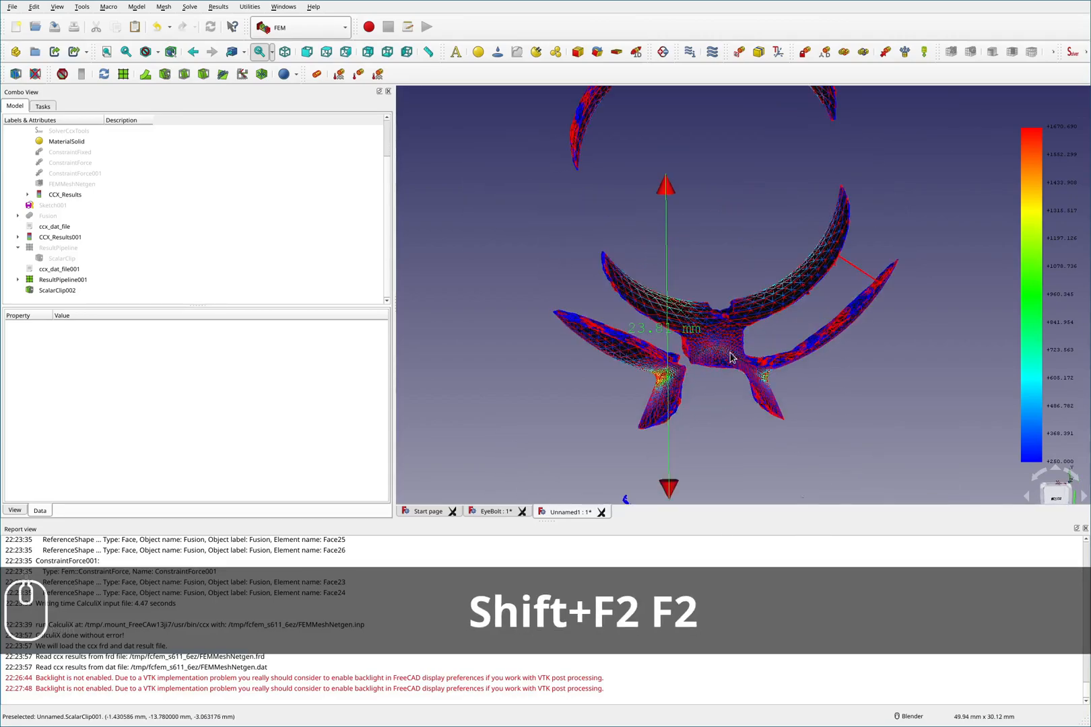
scroll(718, 353, "down", 2)
middle_click_drag(719, 353, 750, 357)
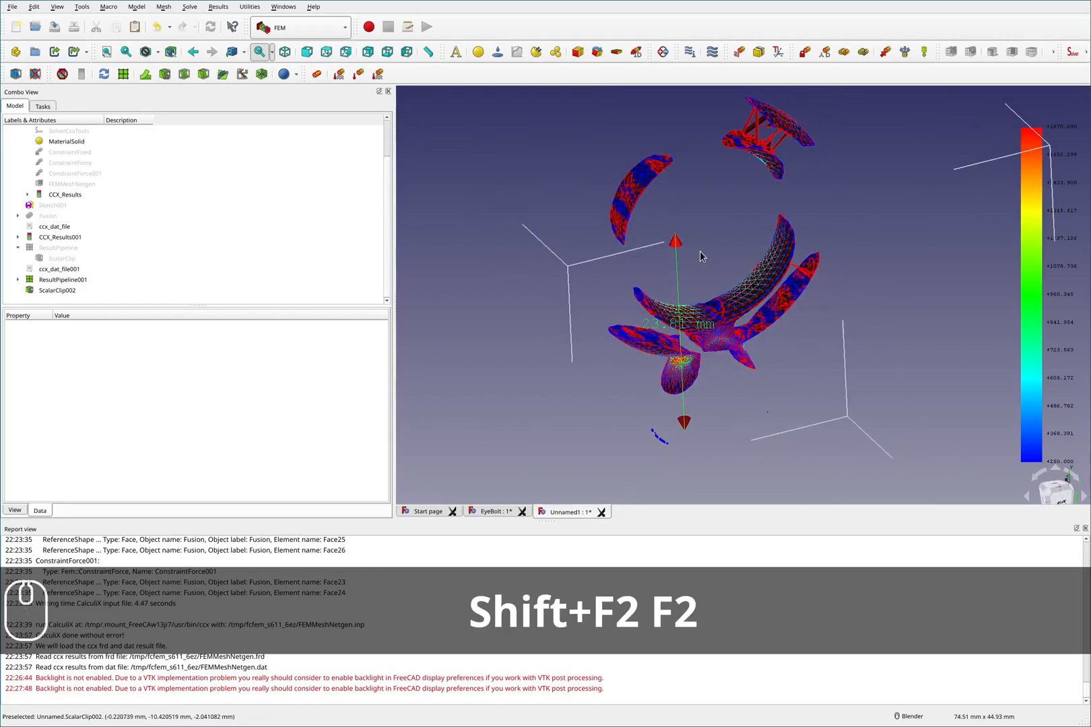